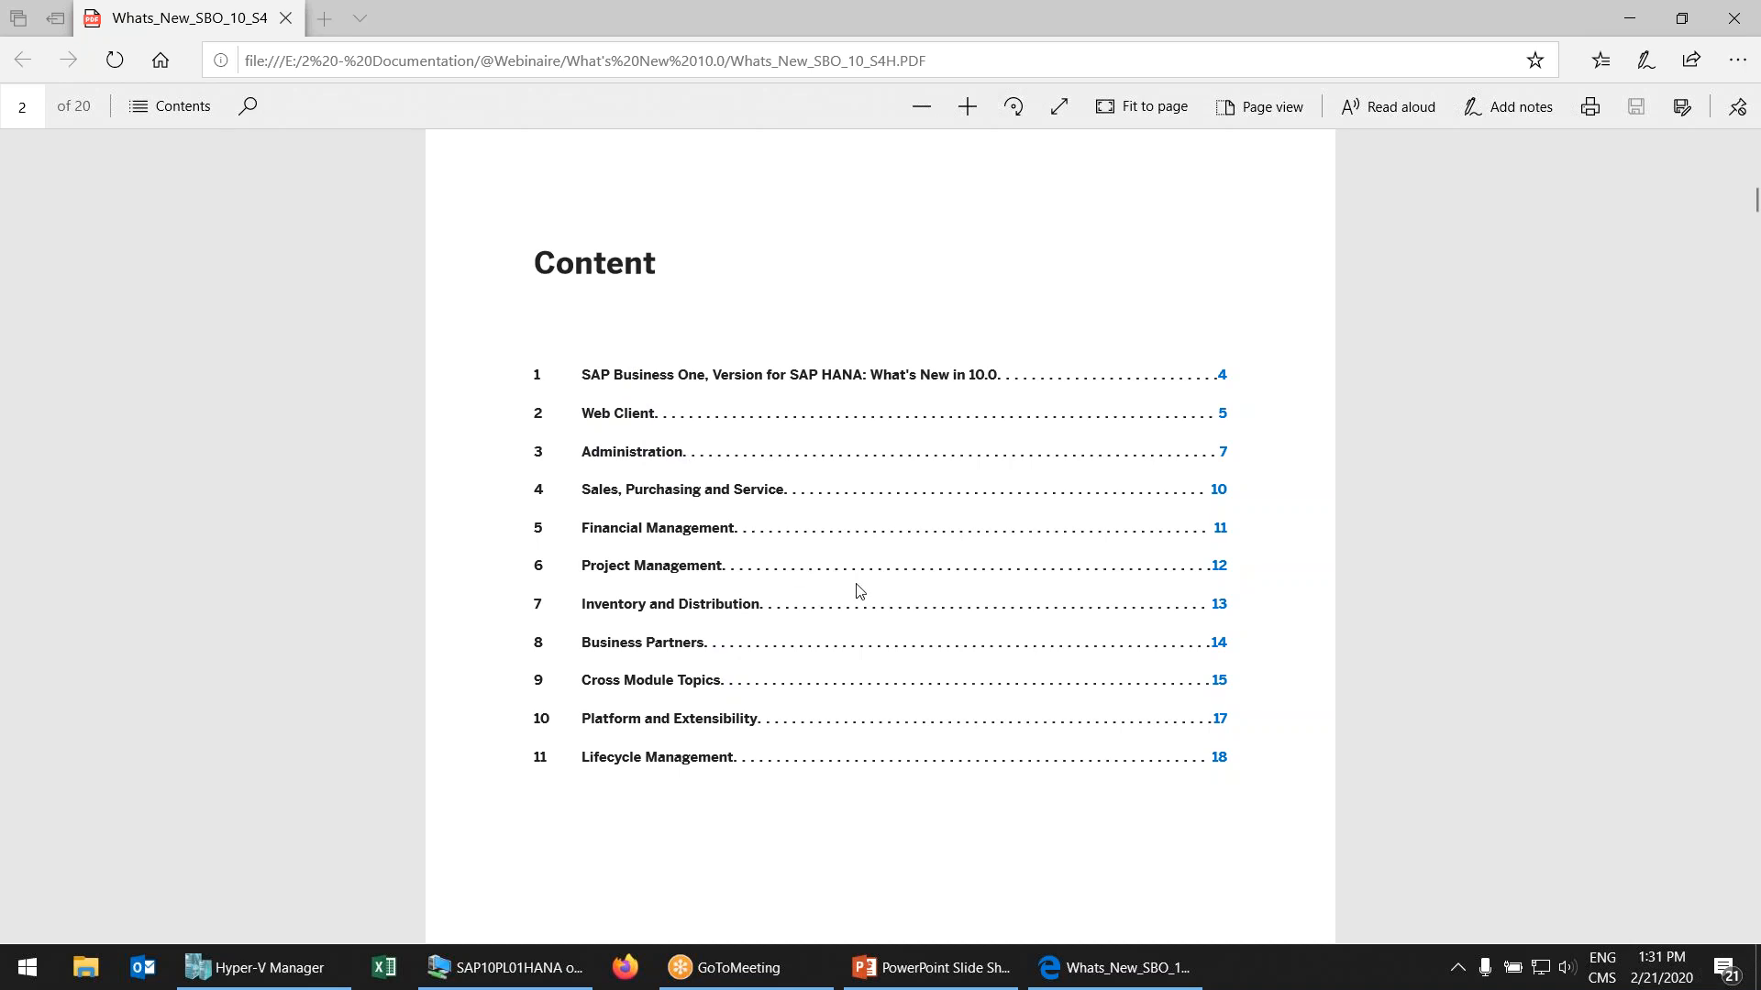
Jump to section 9 Cross Module Topics and scroll to the Referenced Document row on page 15
{"action": "left_click", "coordinate": [605, 684]}
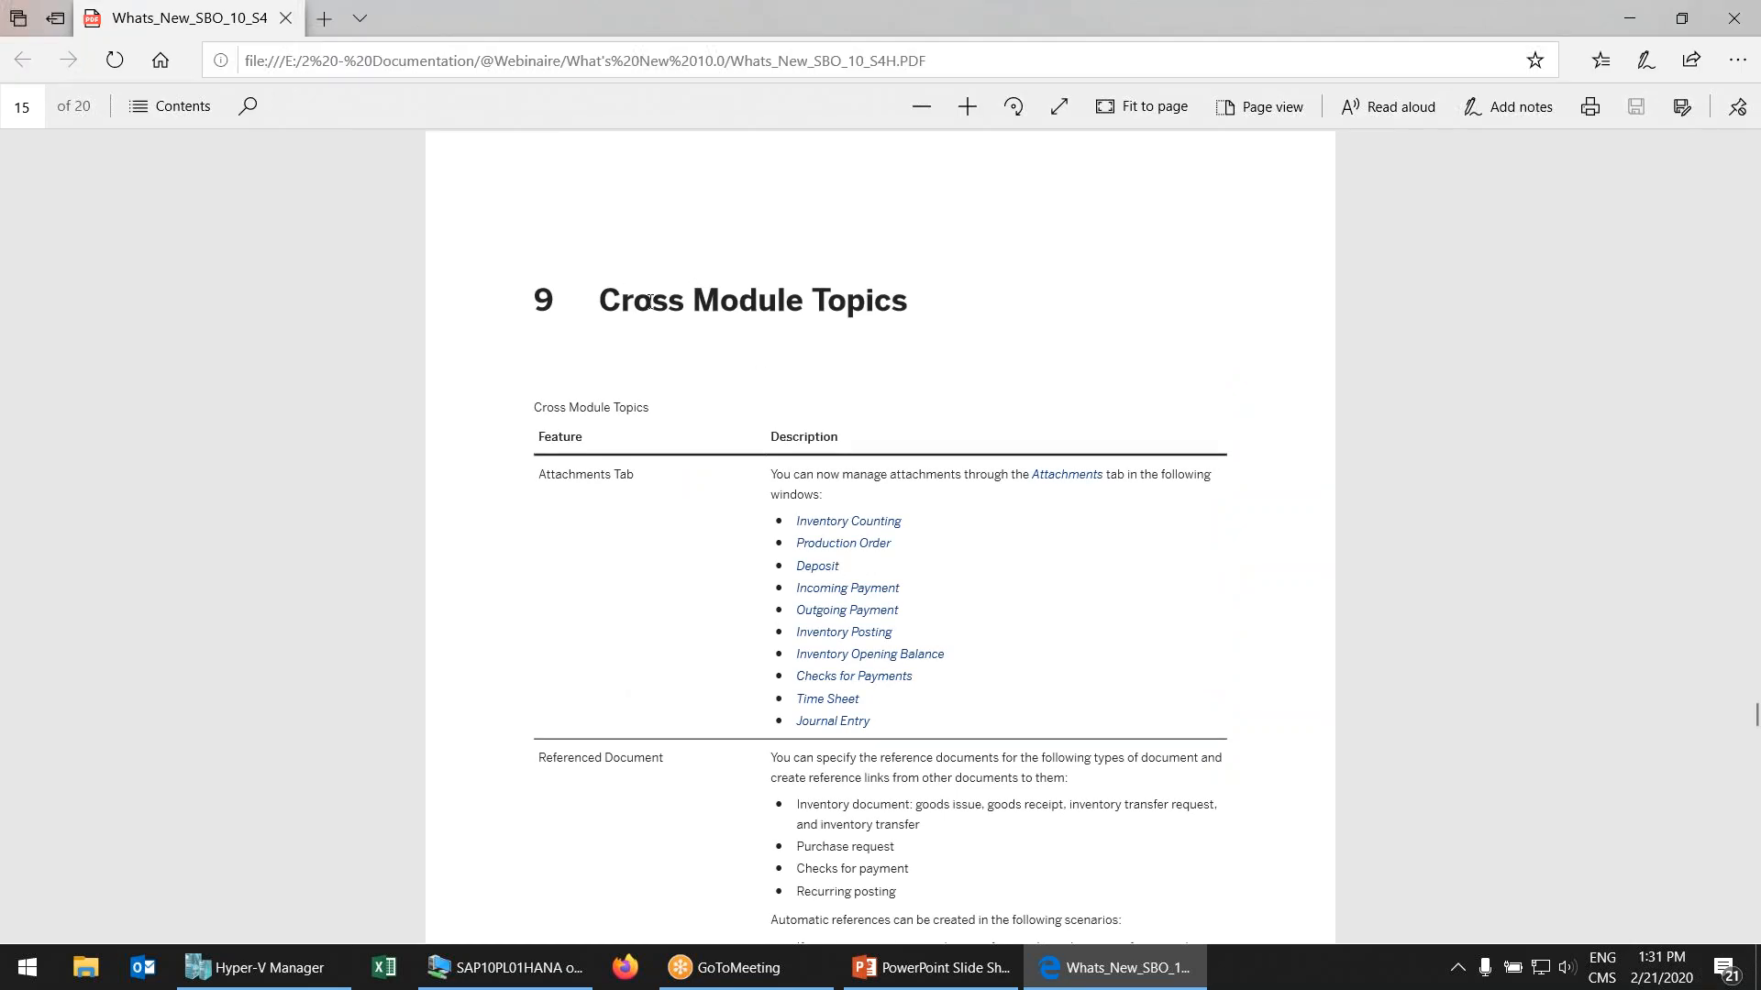
{"action": "scroll", "coordinate": [841, 362], "scroll_direction": "down", "scroll_amount": 1}
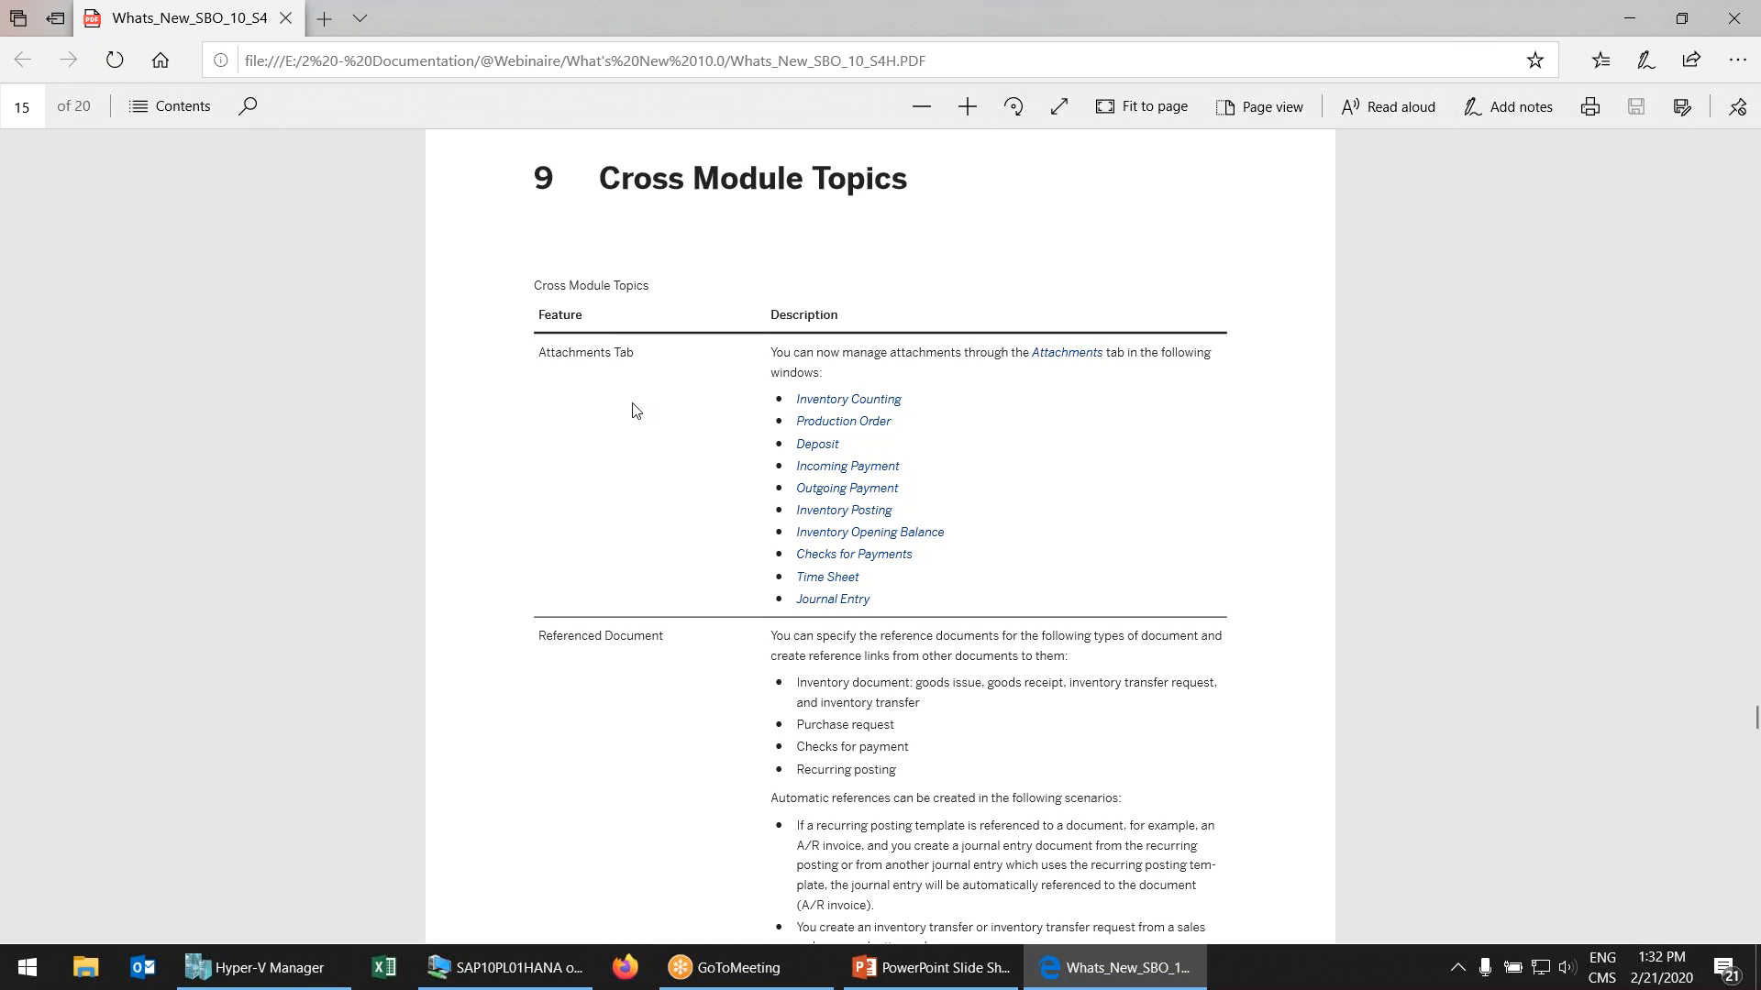
{"action": "scroll", "coordinate": [857, 341], "scroll_direction": "down", "scroll_amount": 2}
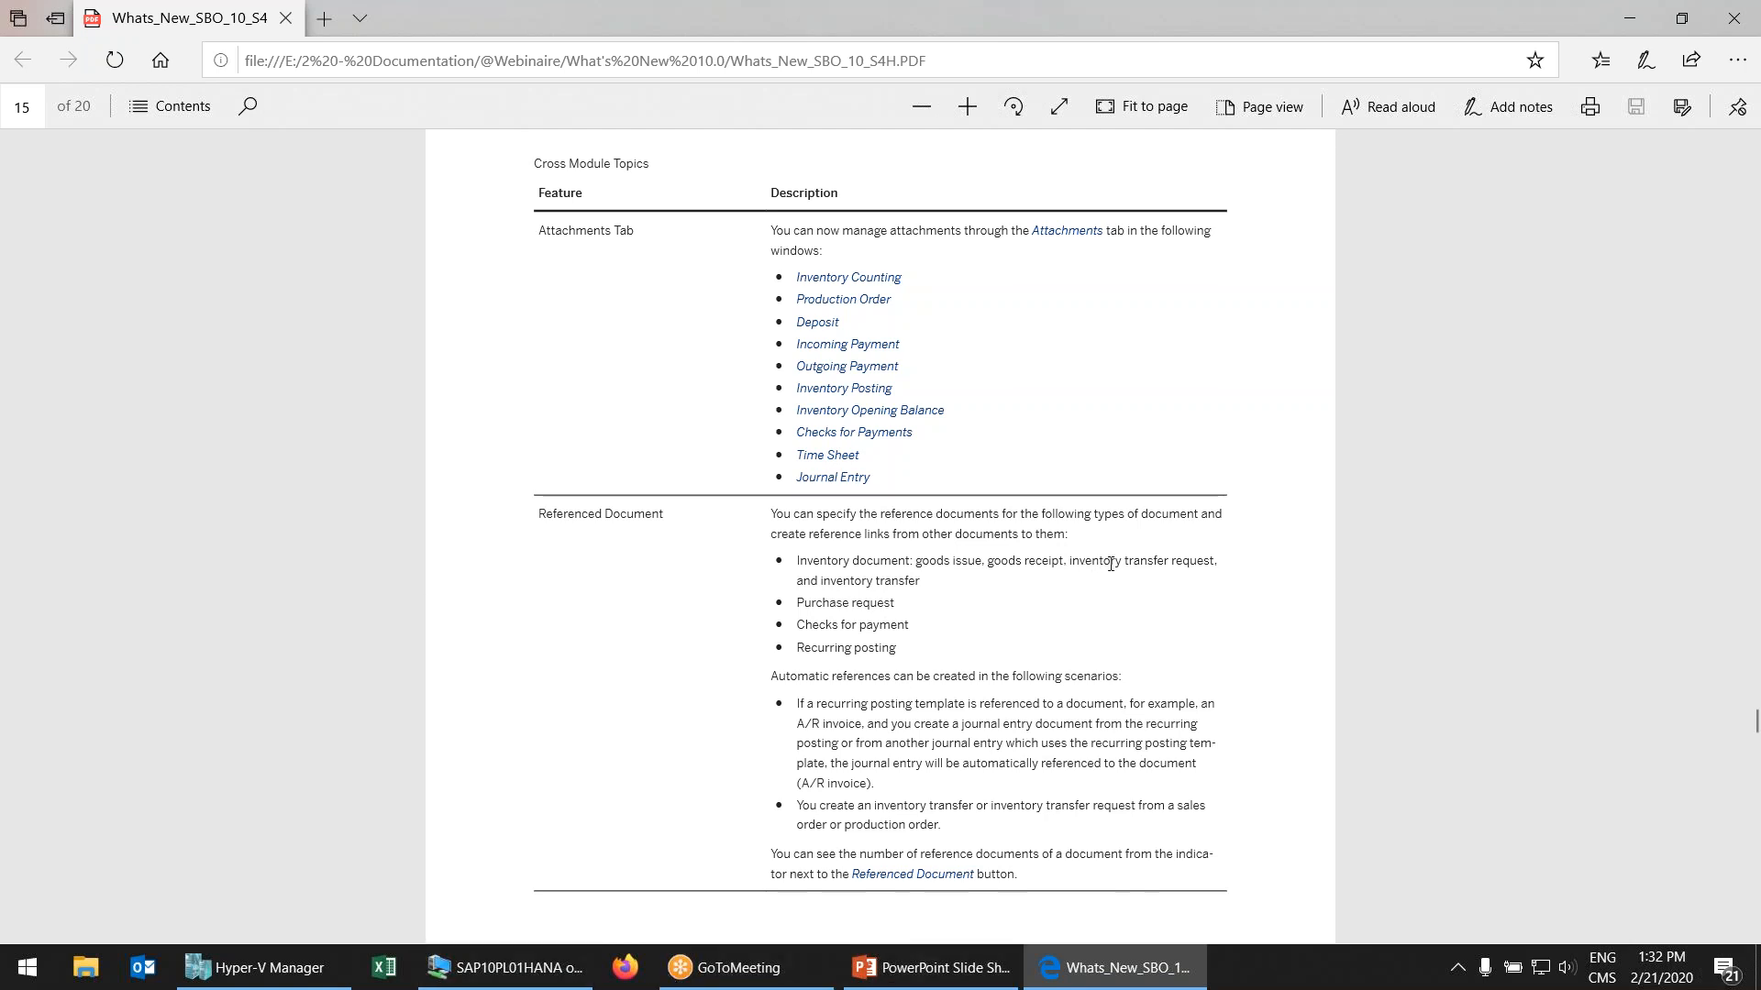
In SAP, open inventory transfer request 1 via Inventory > Inventory Transactions
{"action": "left_click", "coordinate": [504, 968]}
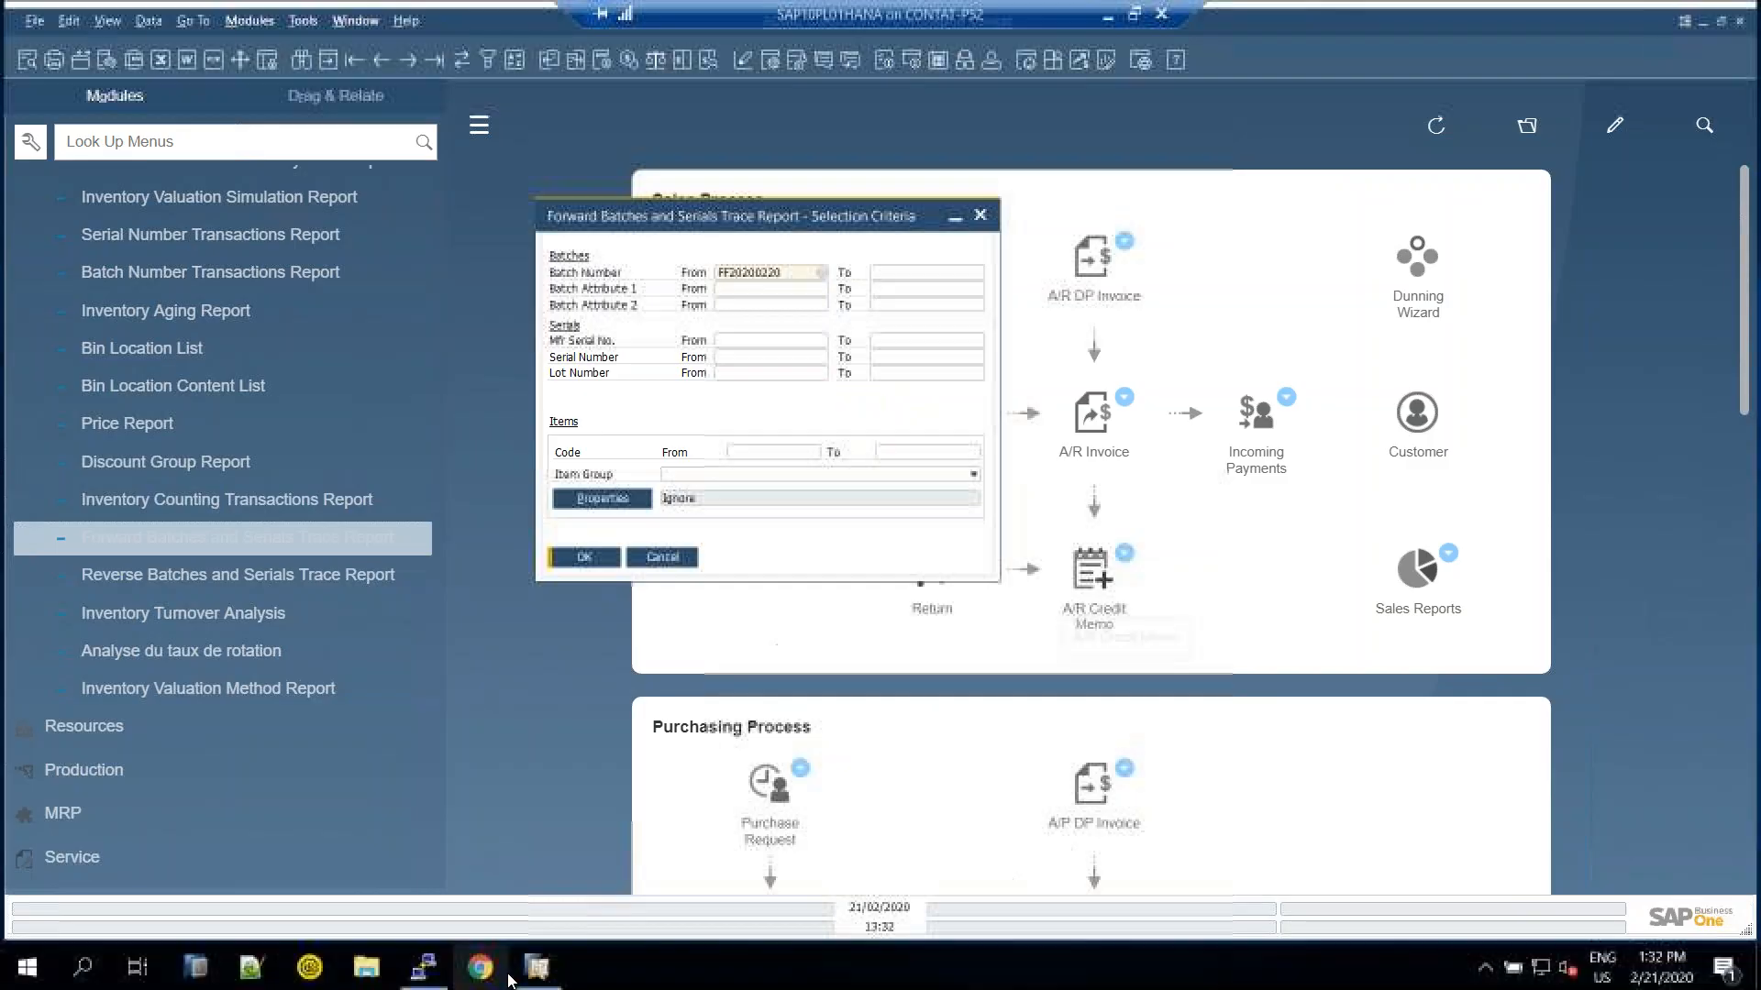
{"action": "key", "text": "Escape"}
{"action": "scroll", "coordinate": [289, 345], "scroll_direction": "up", "scroll_amount": 10}
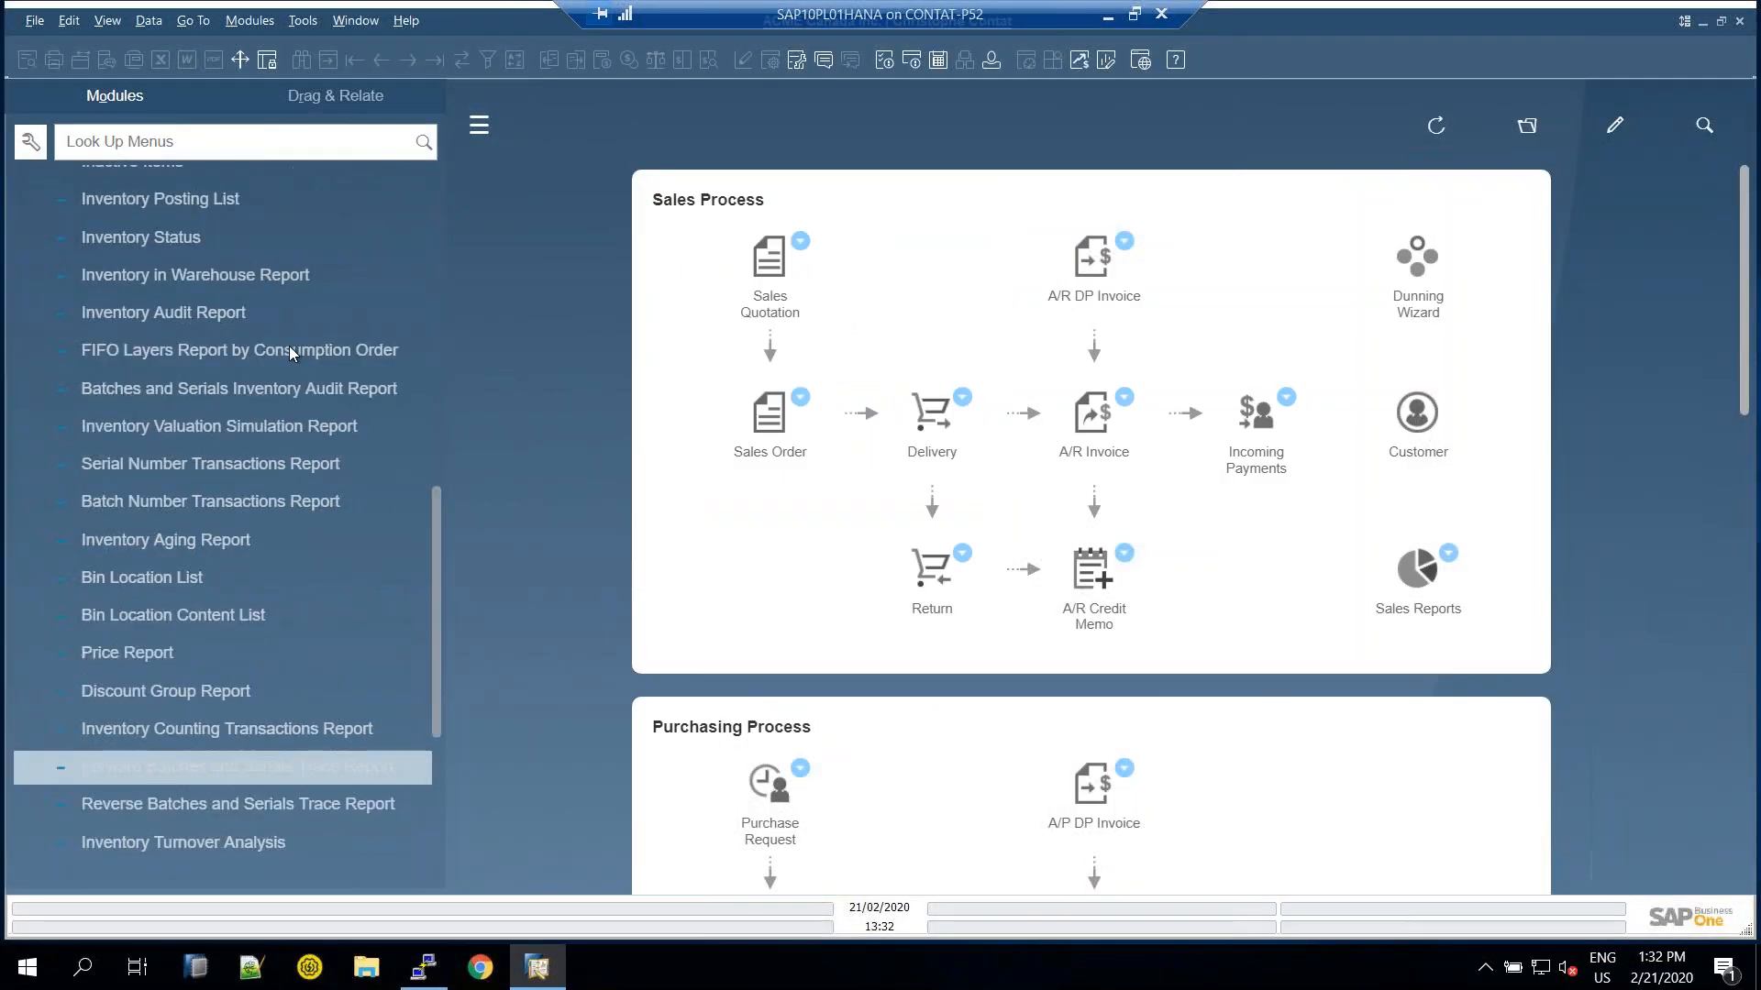
{"action": "left_click", "coordinate": [138, 314]}
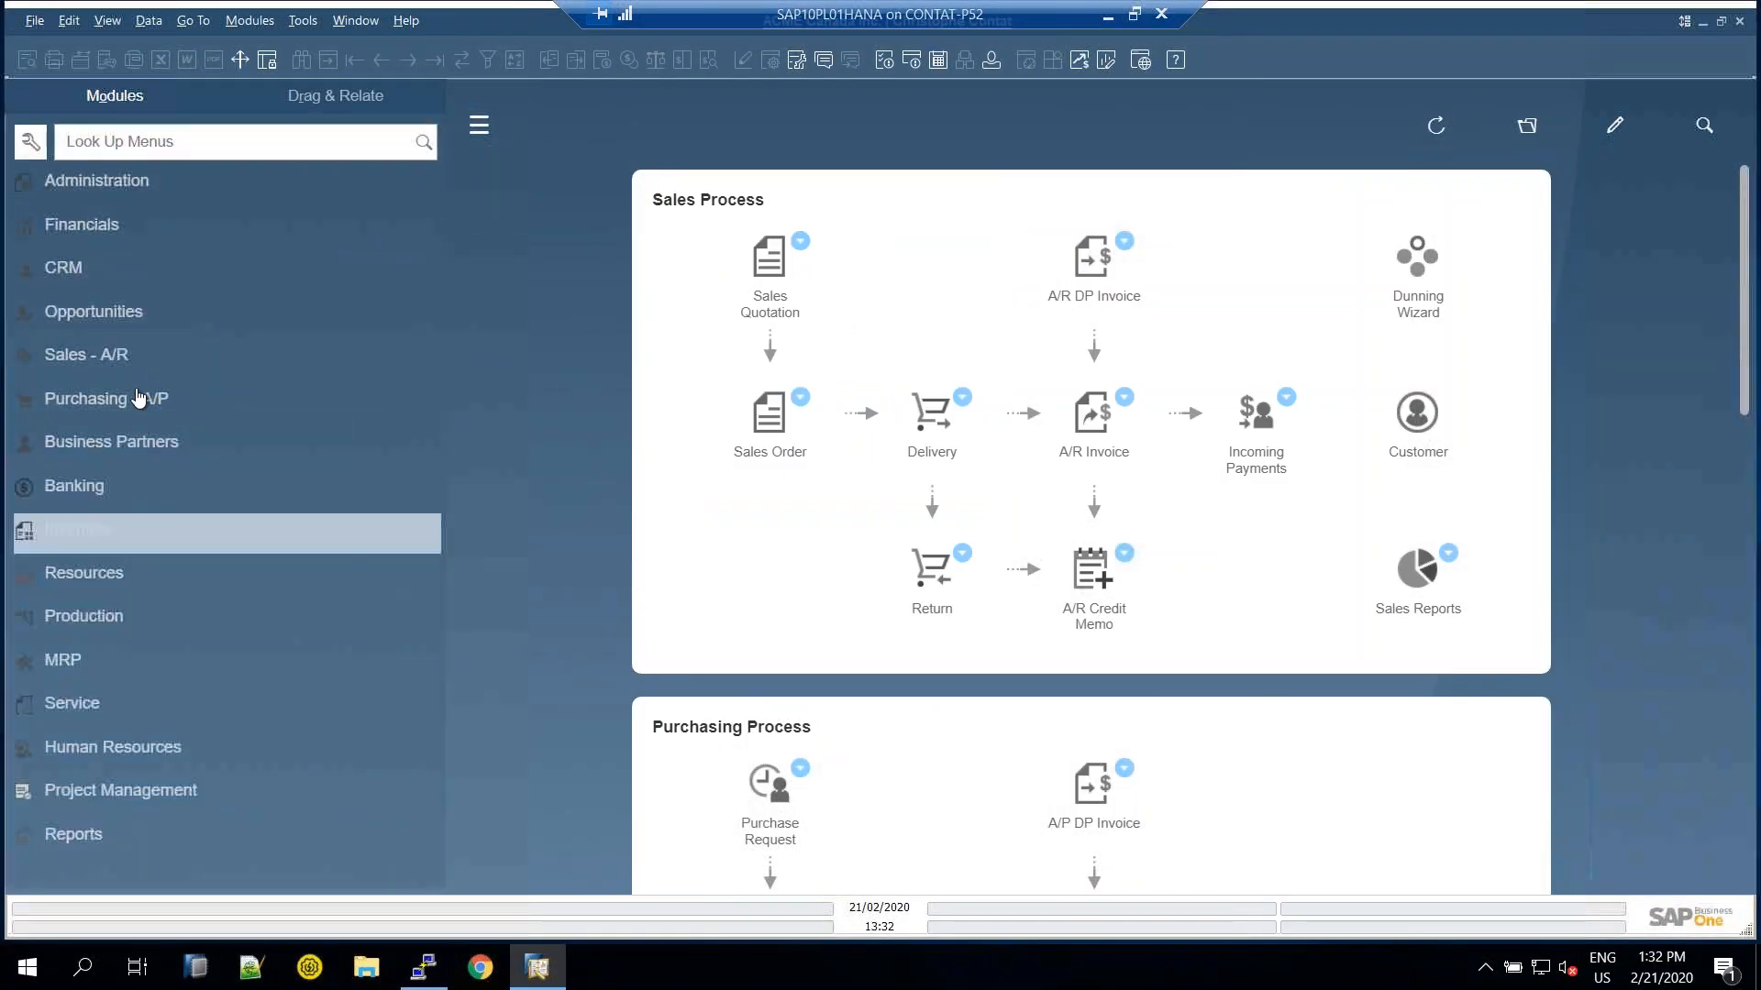
{"action": "left_click", "coordinate": [106, 537]}
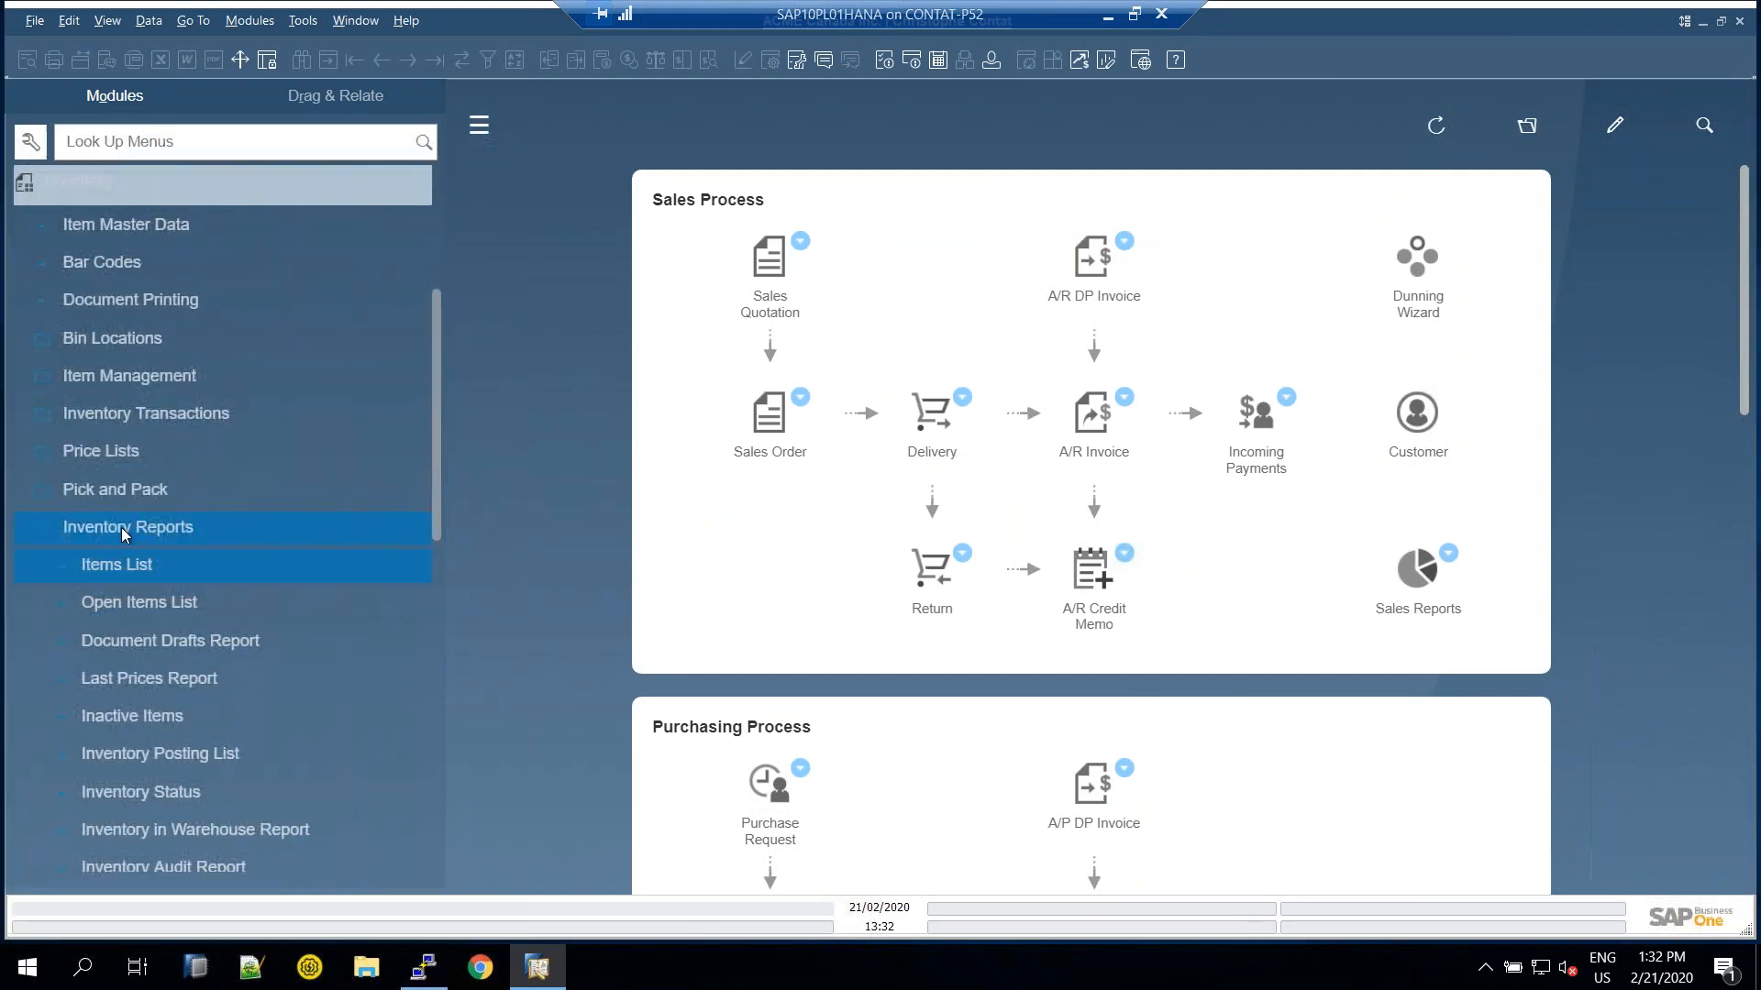
{"action": "left_click", "coordinate": [122, 540]}
{"action": "left_click", "coordinate": [141, 431]}
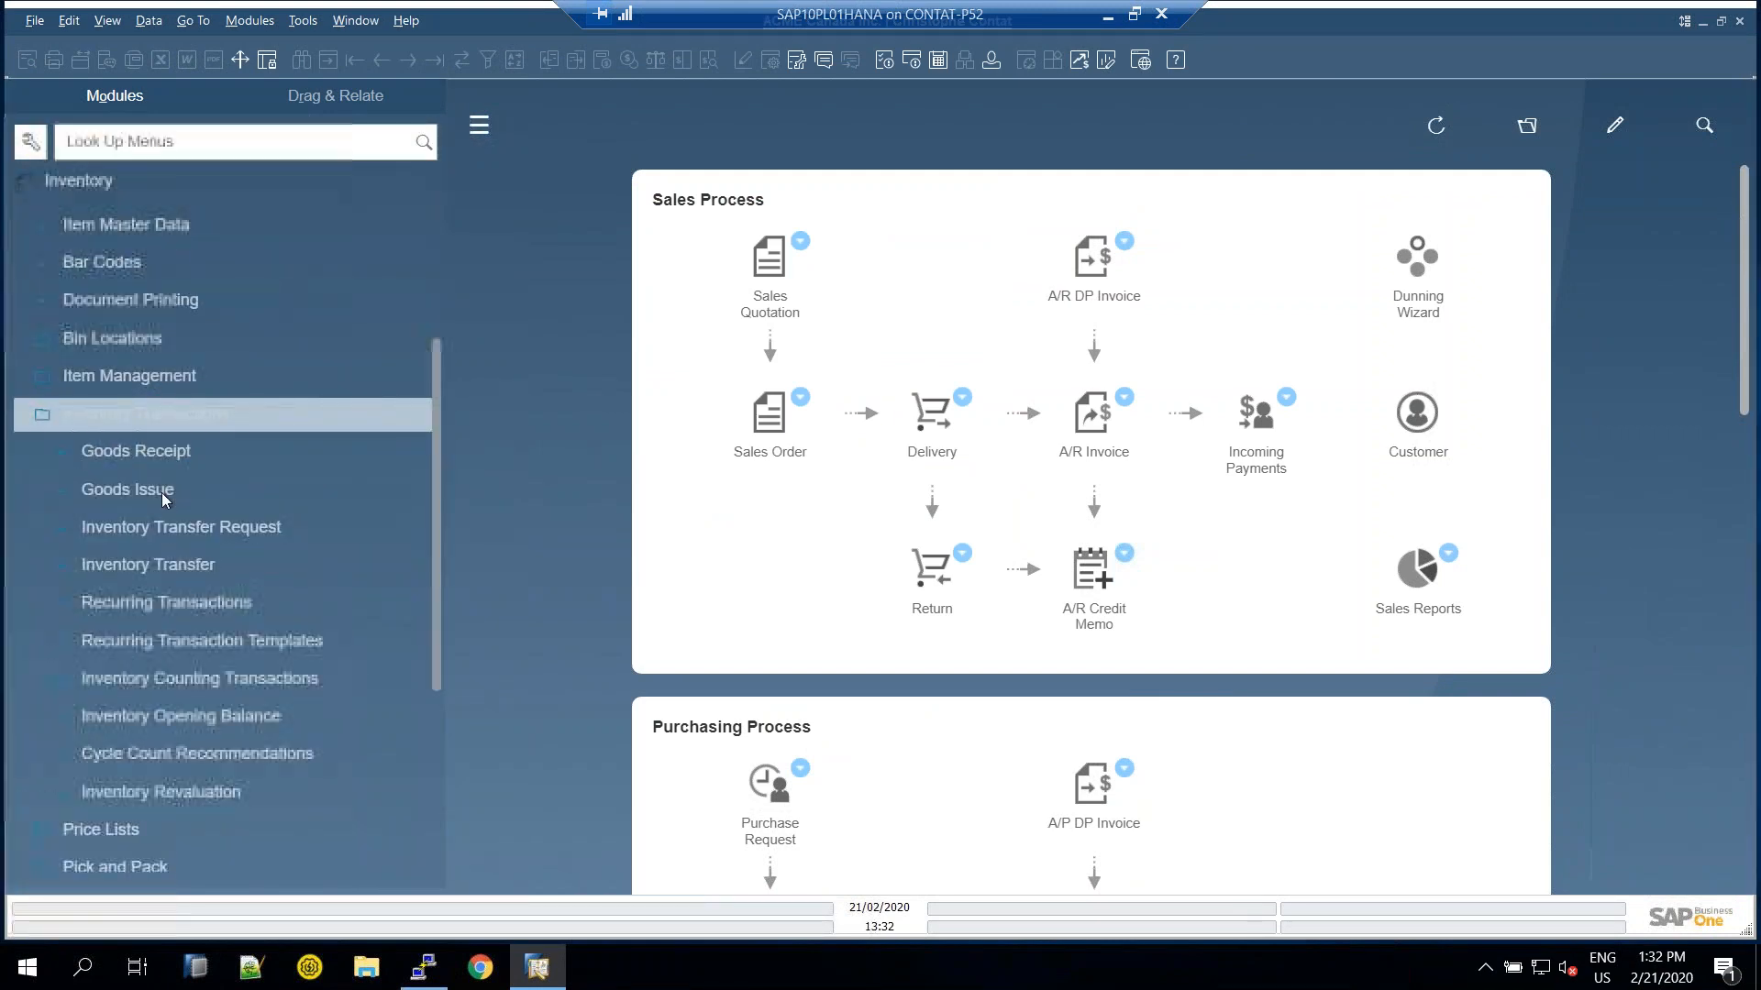
{"action": "left_click", "coordinate": [158, 530]}
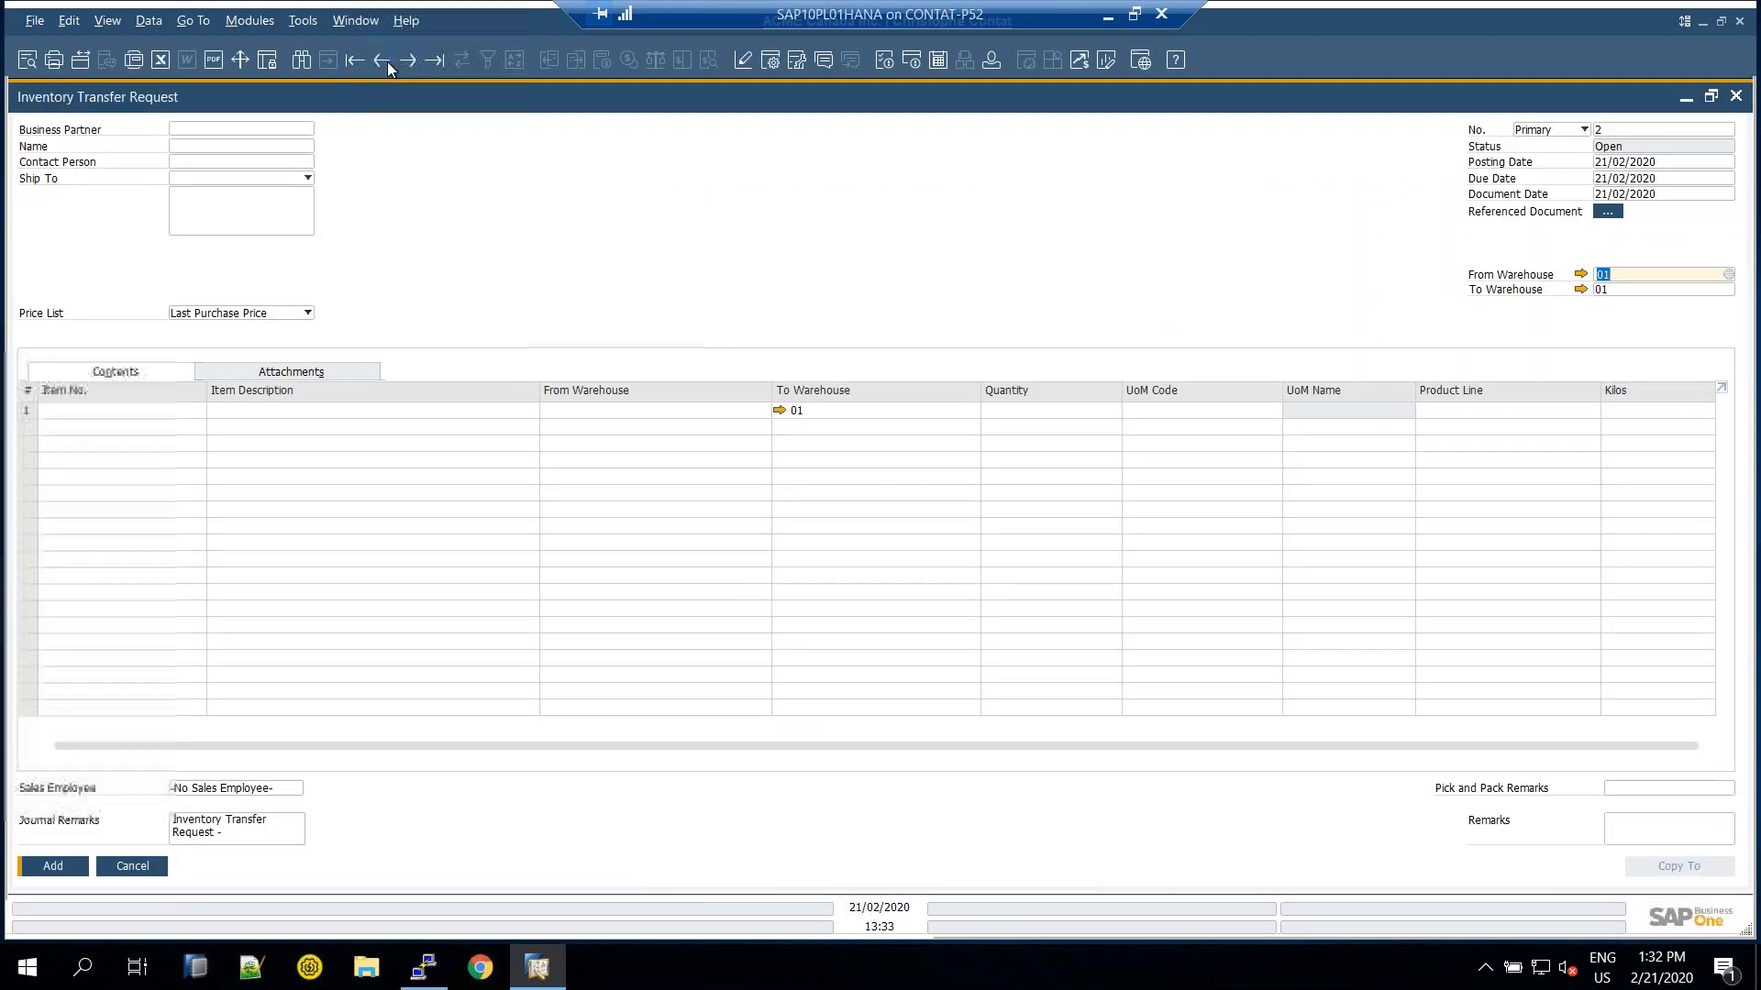
{"action": "left_click", "coordinate": [383, 60]}
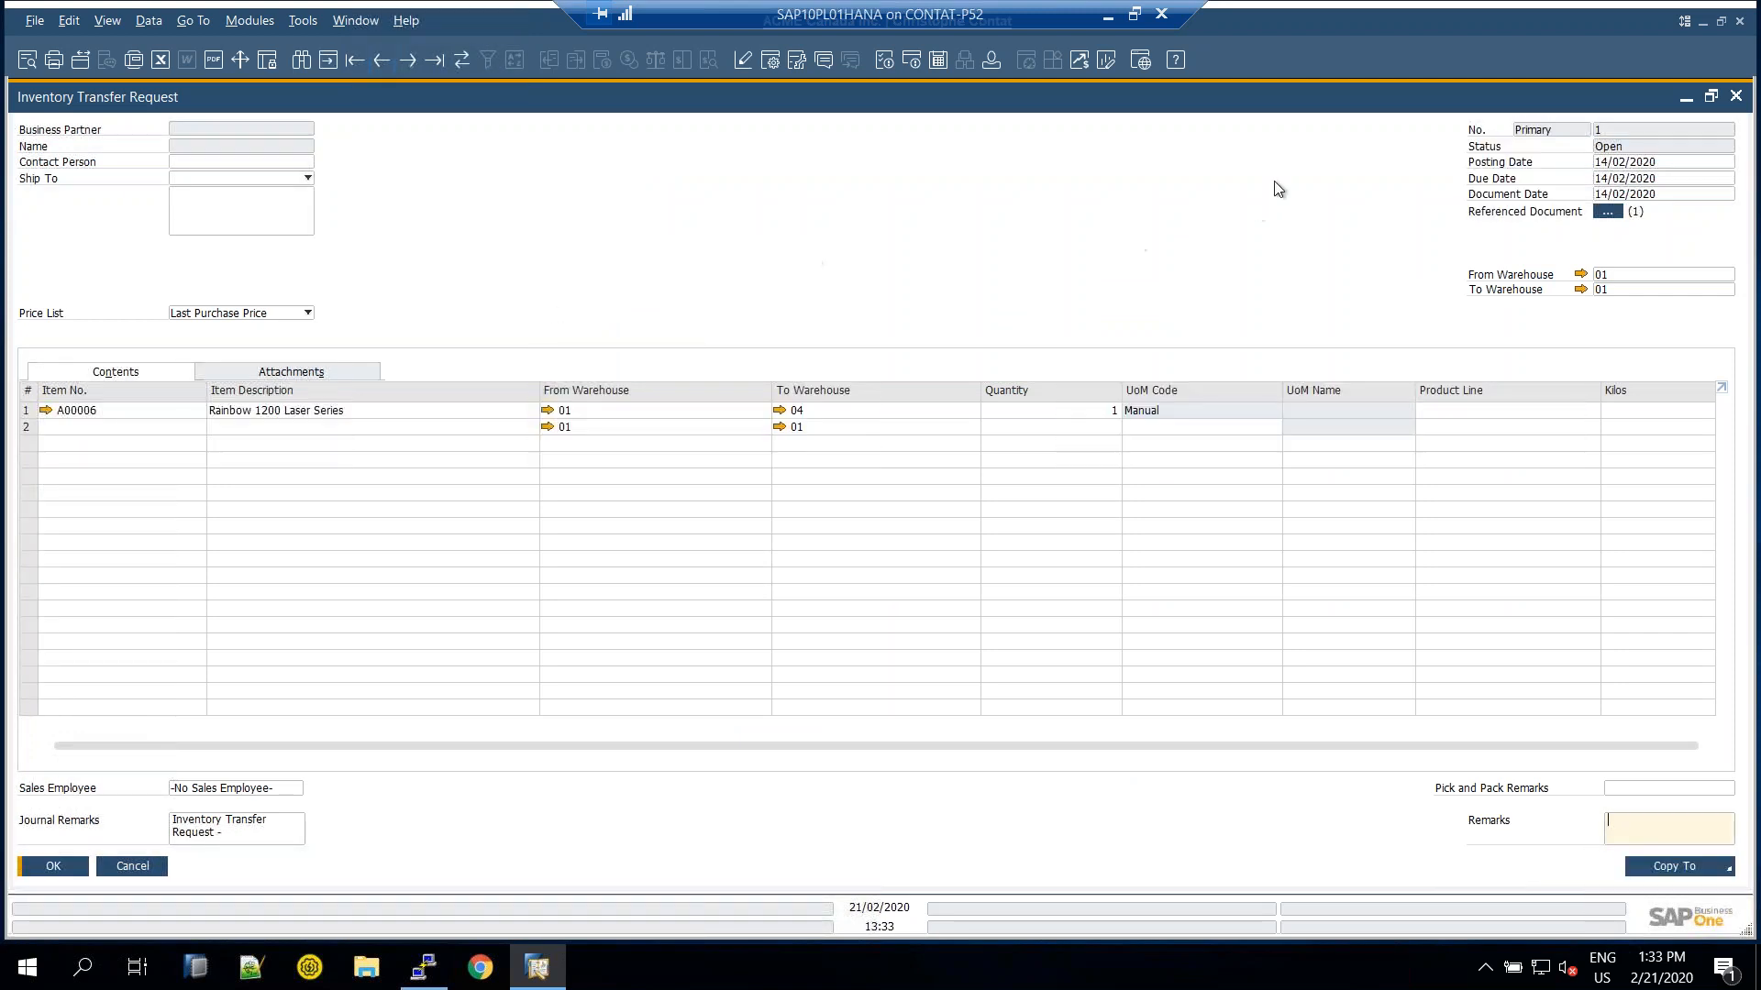
Show request 1's relationship map with its Referenced Documents (Sales Order 1), then return to the PDF
{"action": "left_click", "coordinate": [1608, 212]}
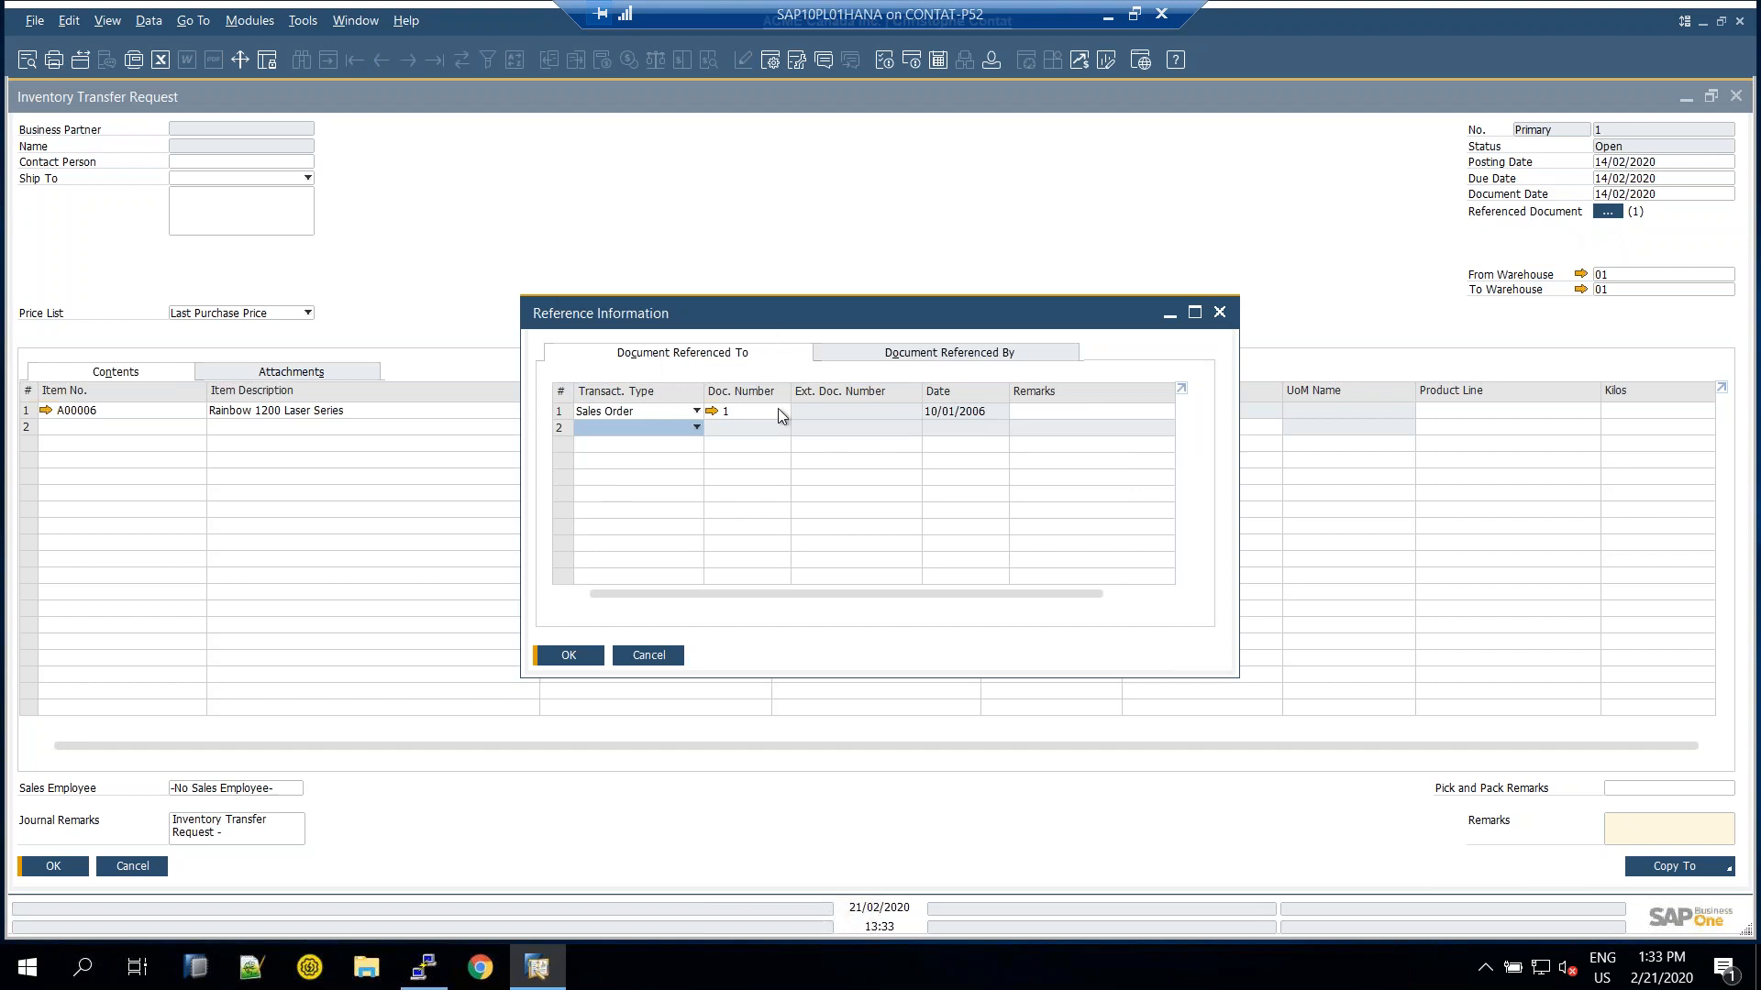
{"action": "left_click", "coordinate": [649, 657]}
{"action": "right_click", "coordinate": [547, 278]}
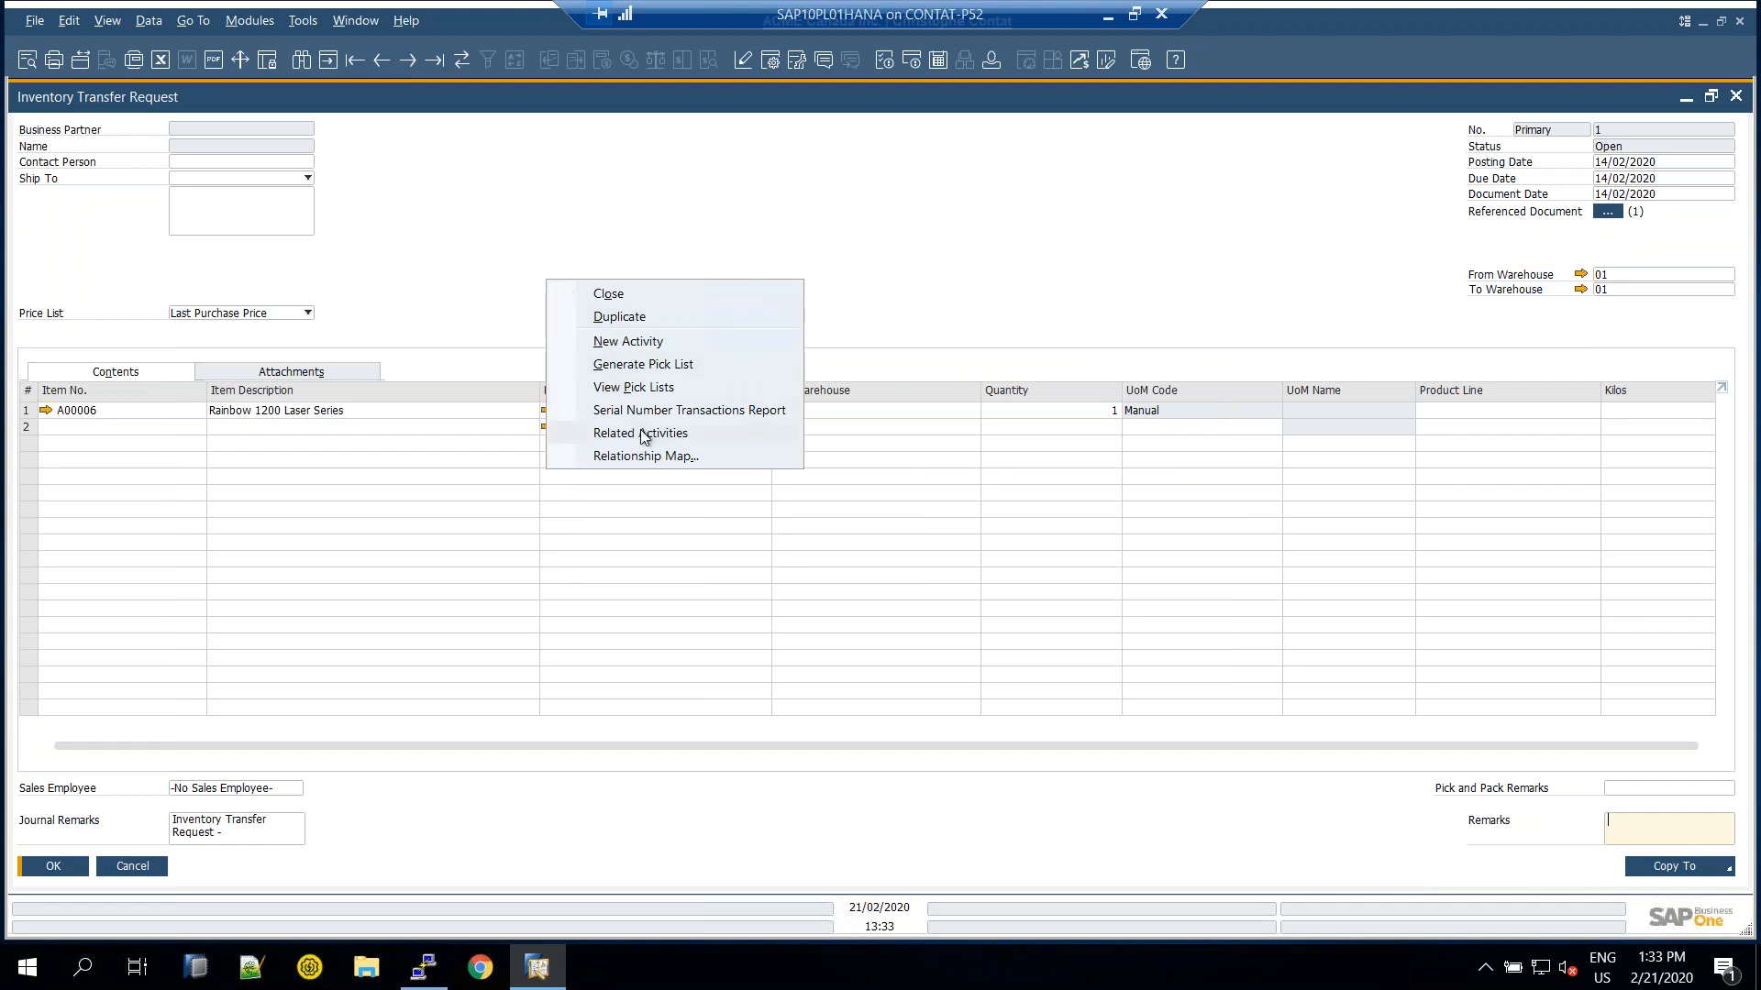
{"action": "left_click", "coordinate": [660, 457]}
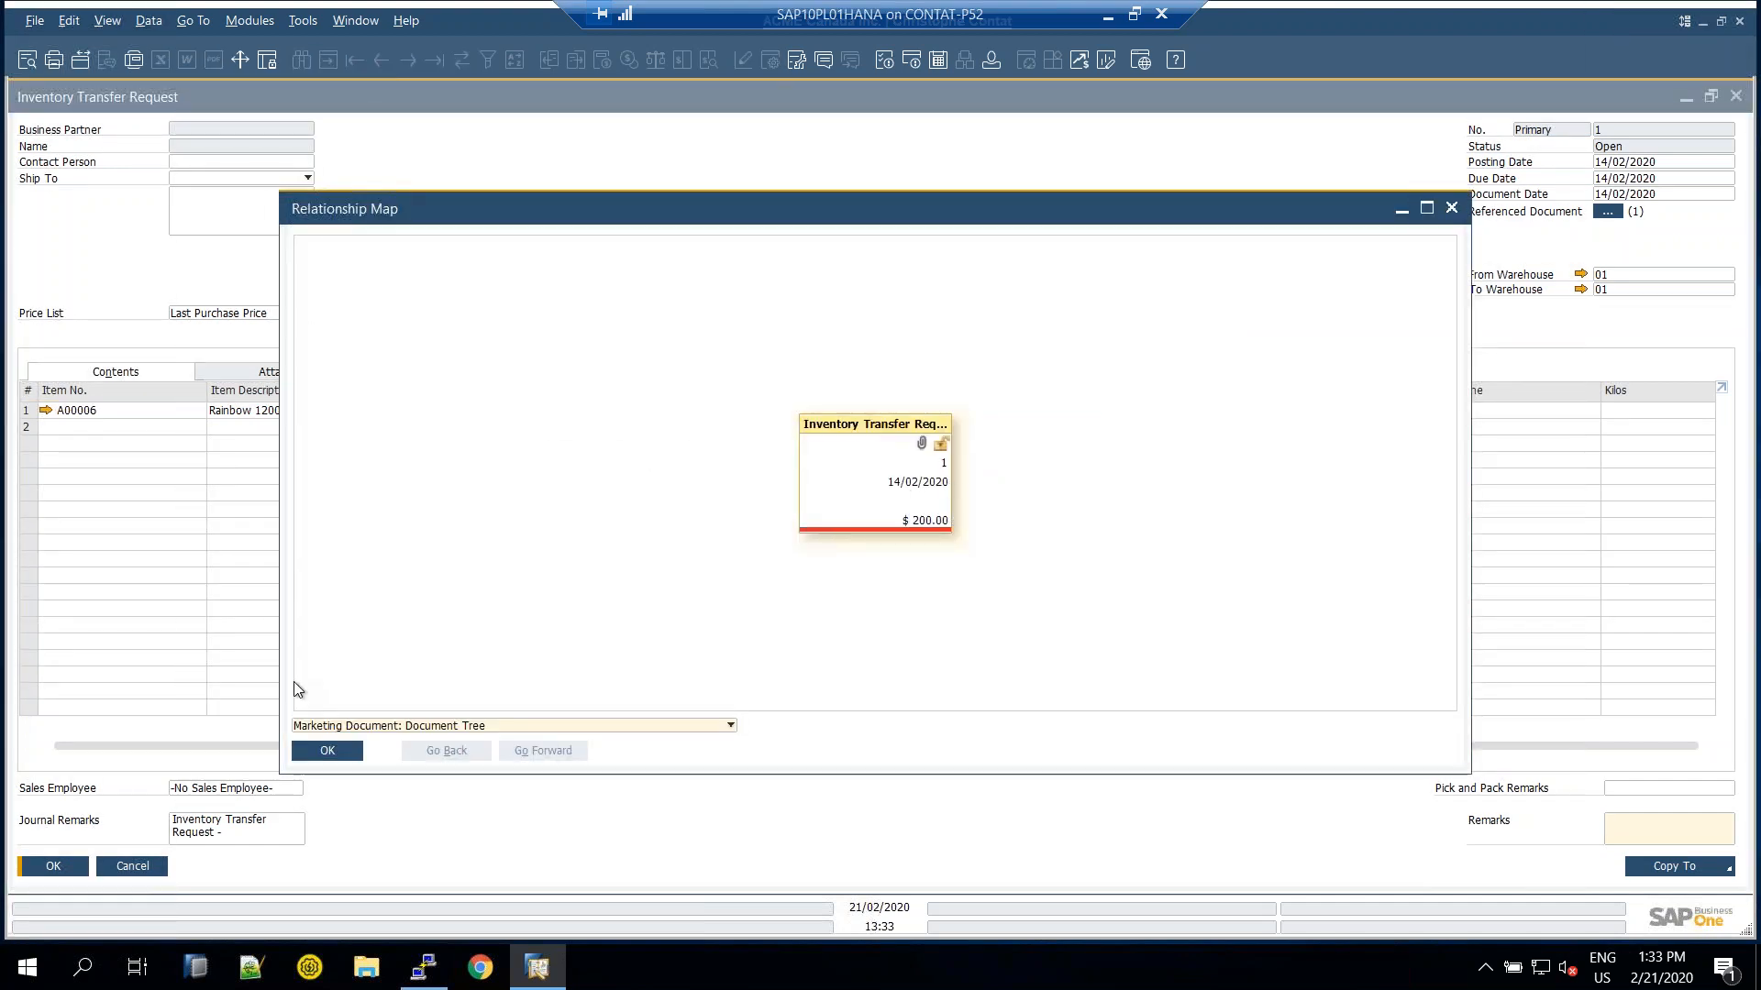
{"action": "left_click", "coordinate": [351, 726]}
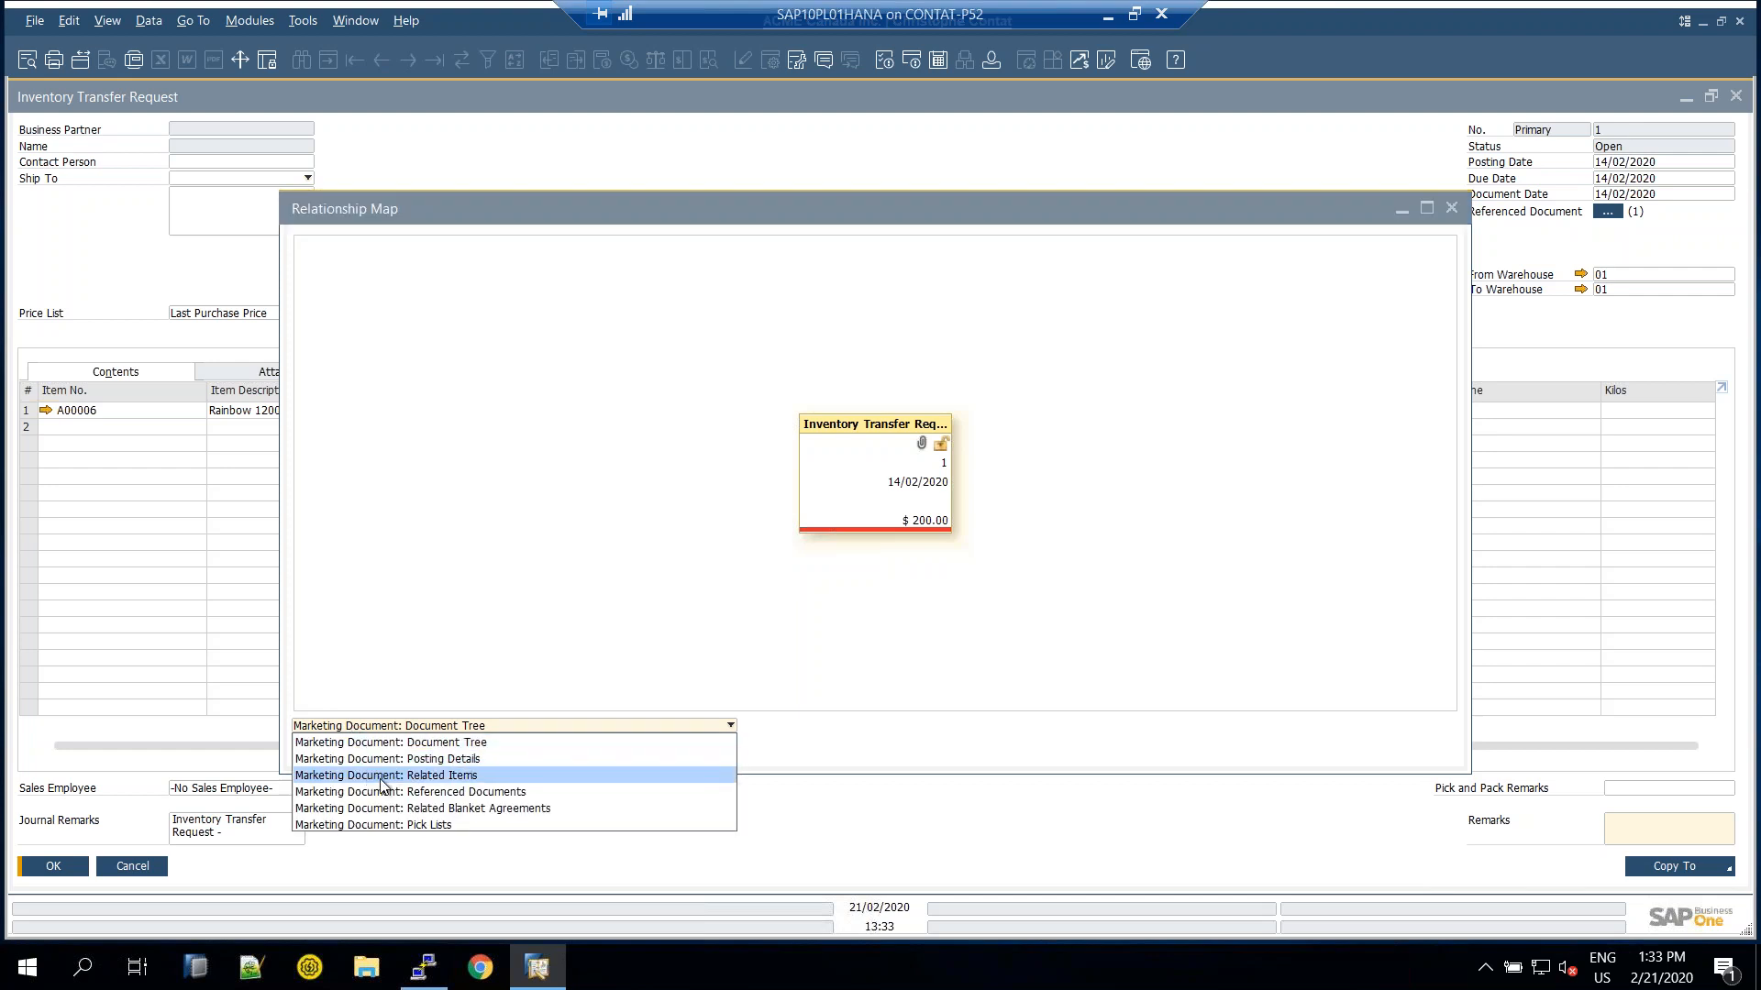
{"action": "left_click", "coordinate": [448, 794]}
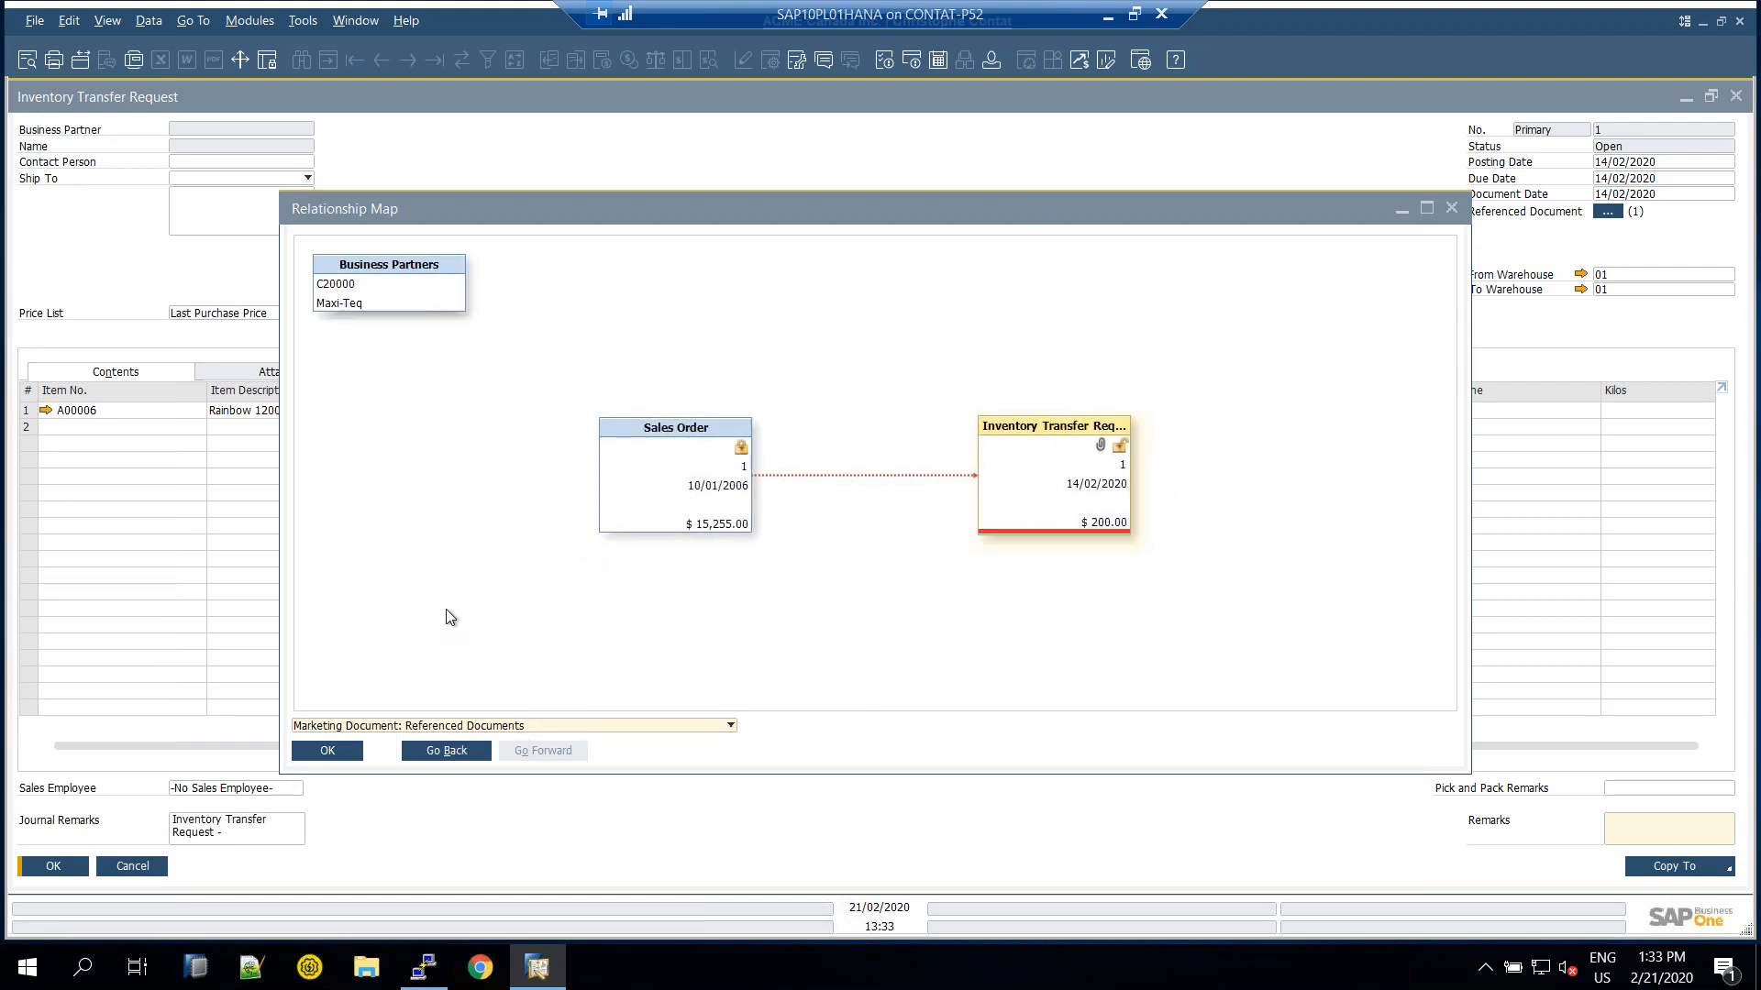
{"action": "left_click", "coordinate": [1112, 20]}
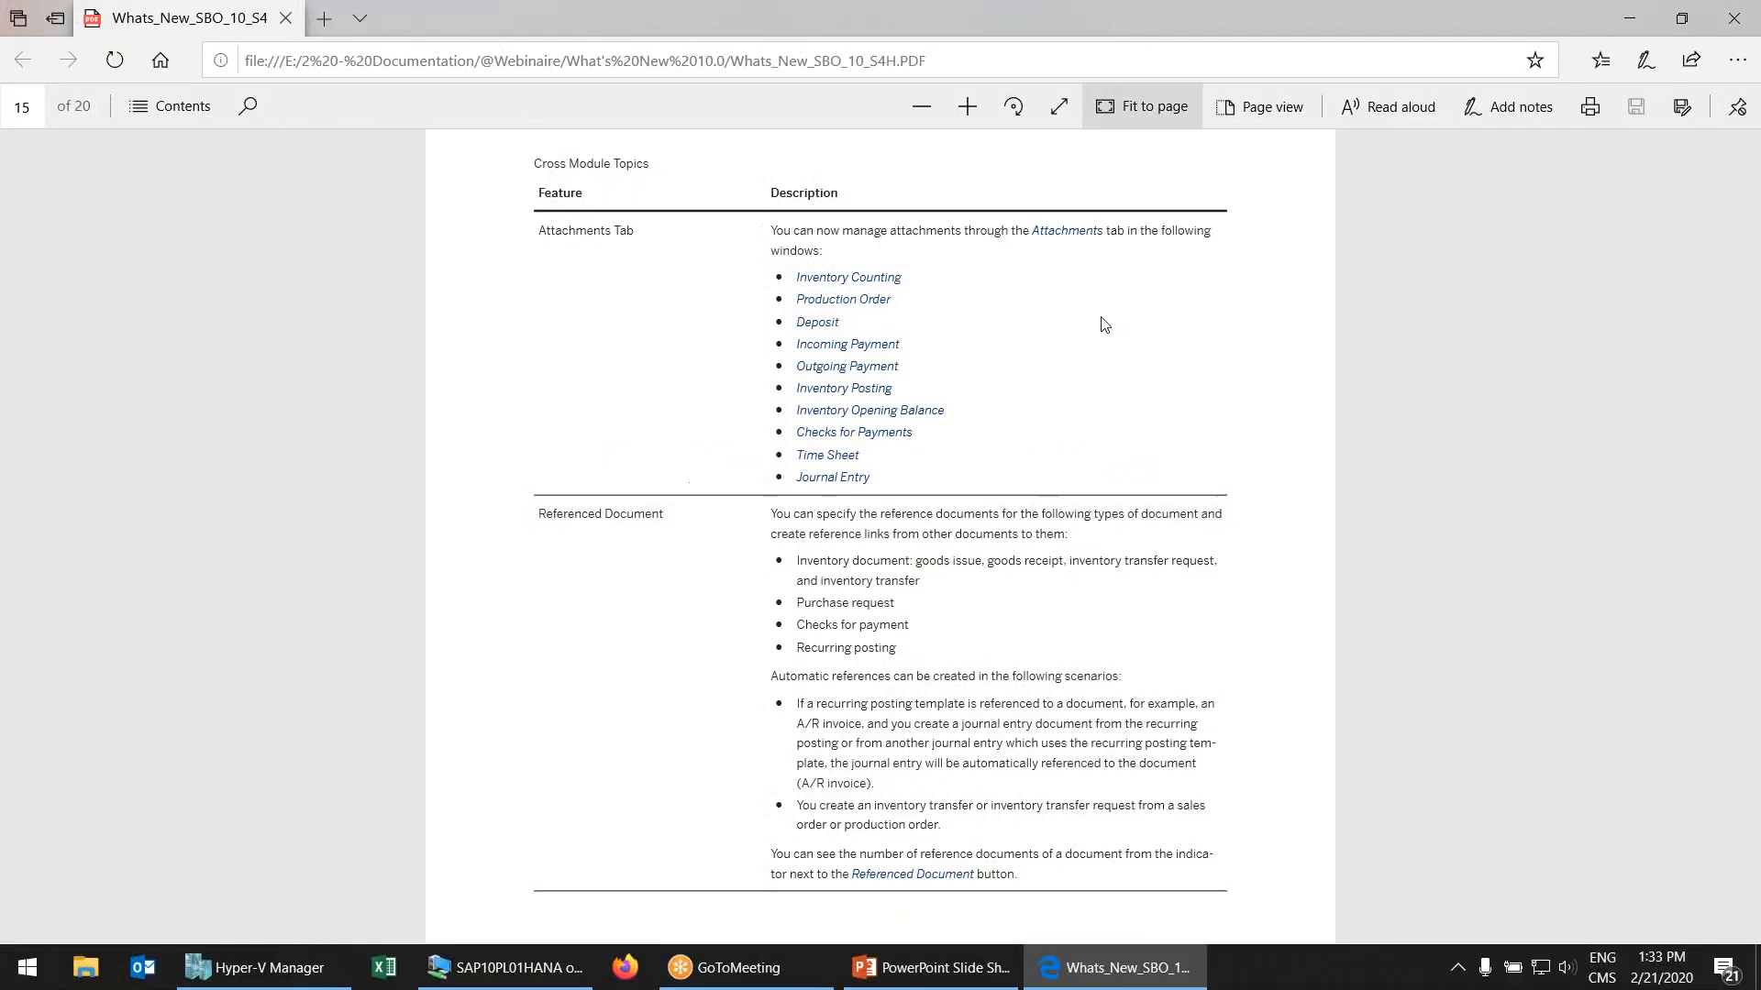
Read through page 16's Enable UDF in Additional Objects table down to section 10 on page 17
{"action": "scroll", "coordinate": [788, 640], "scroll_direction": "down", "scroll_amount": 10}
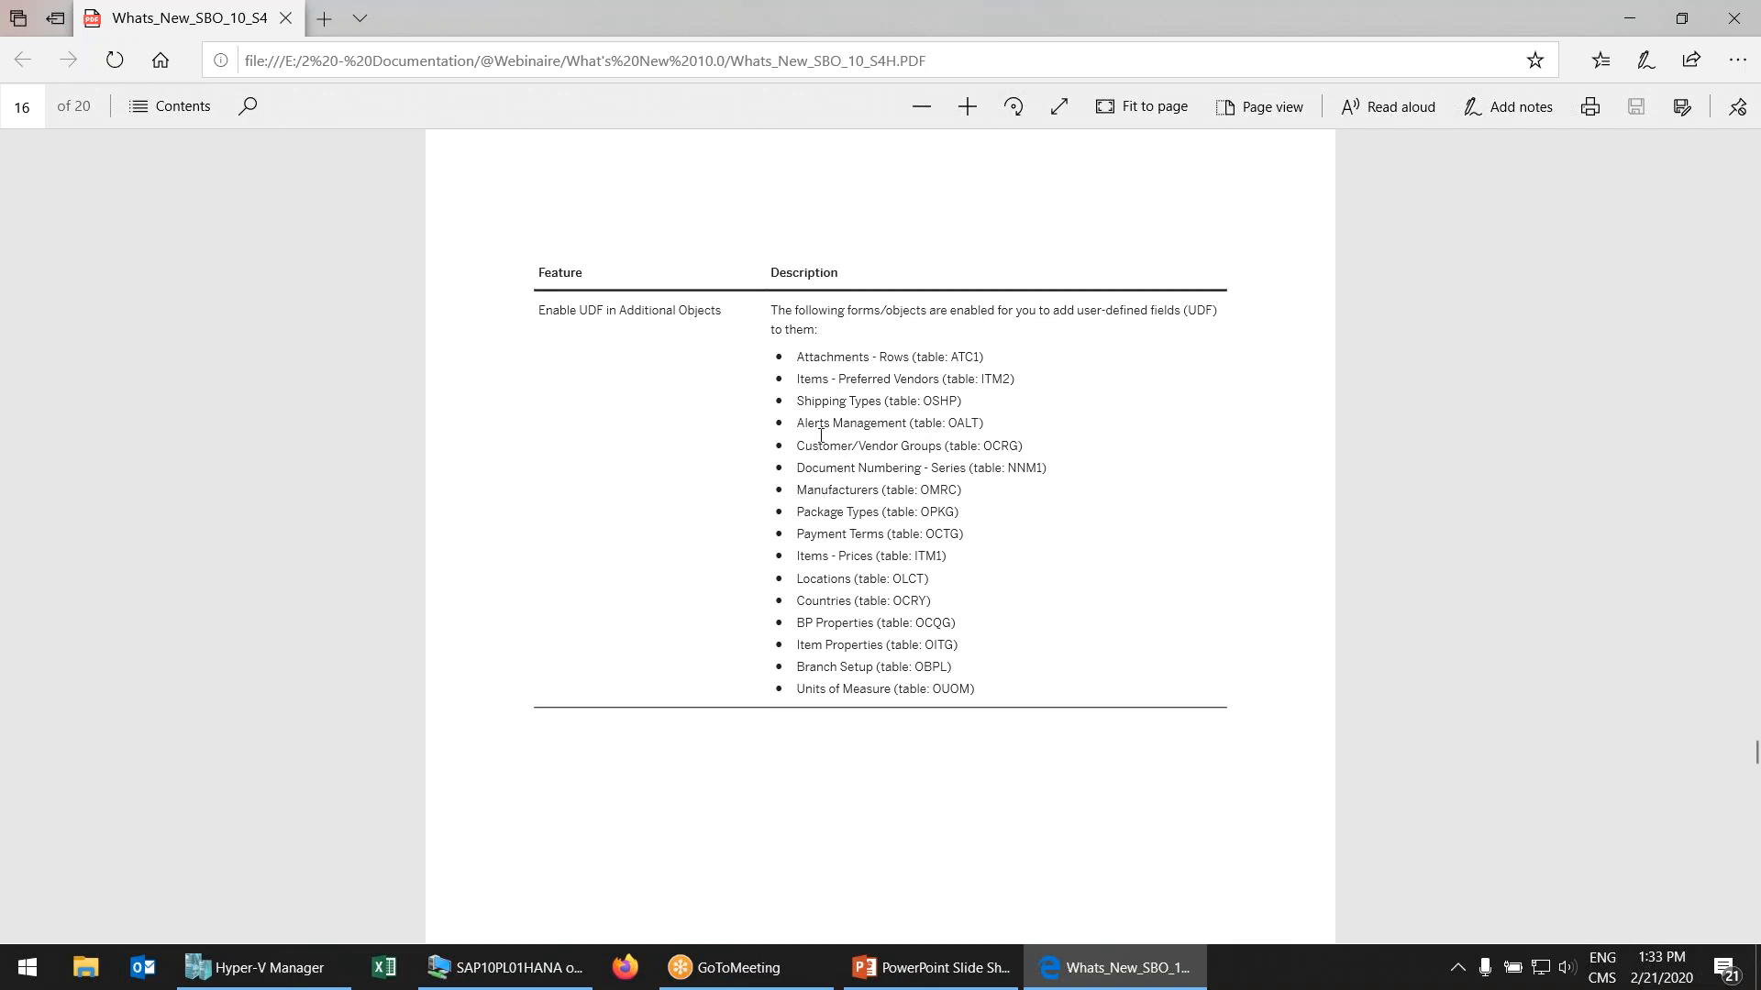
{"action": "left_click_drag", "start_coordinate": [805, 401], "coordinate": [883, 402]}
{"action": "left_click", "coordinate": [830, 406]}
{"action": "scroll", "coordinate": [871, 404], "scroll_direction": "down", "scroll_amount": 8}
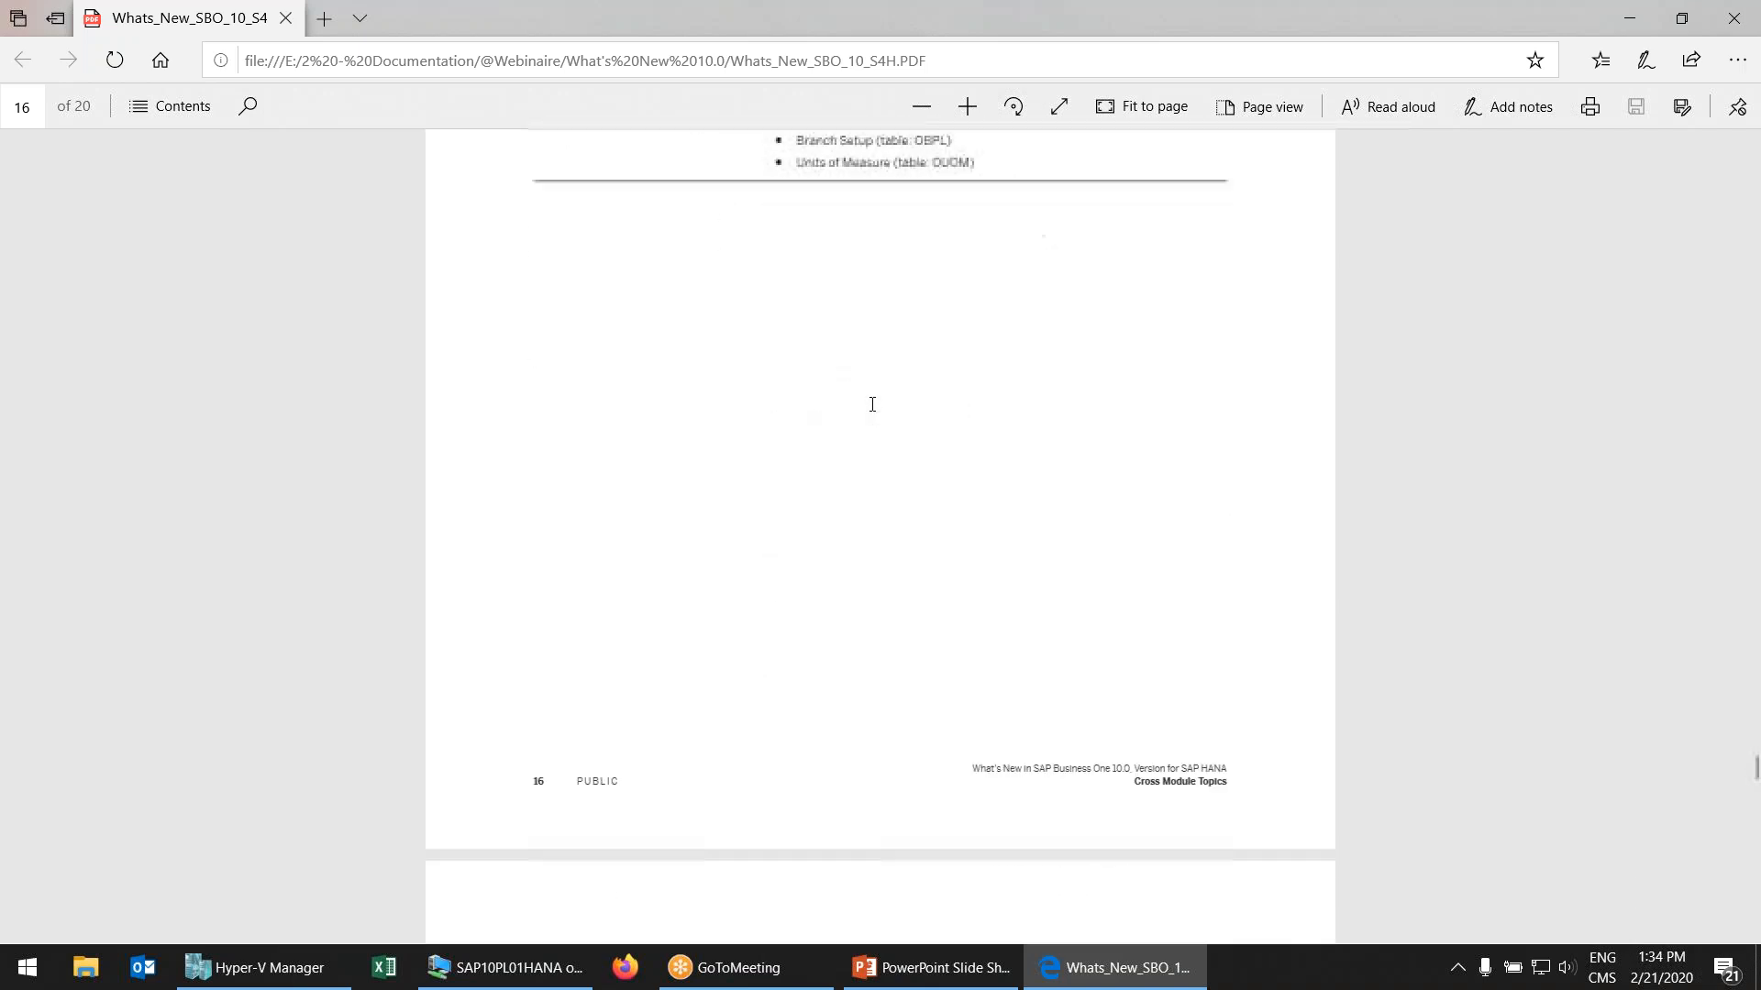
{"action": "scroll", "coordinate": [874, 410], "scroll_direction": "down", "scroll_amount": 5}
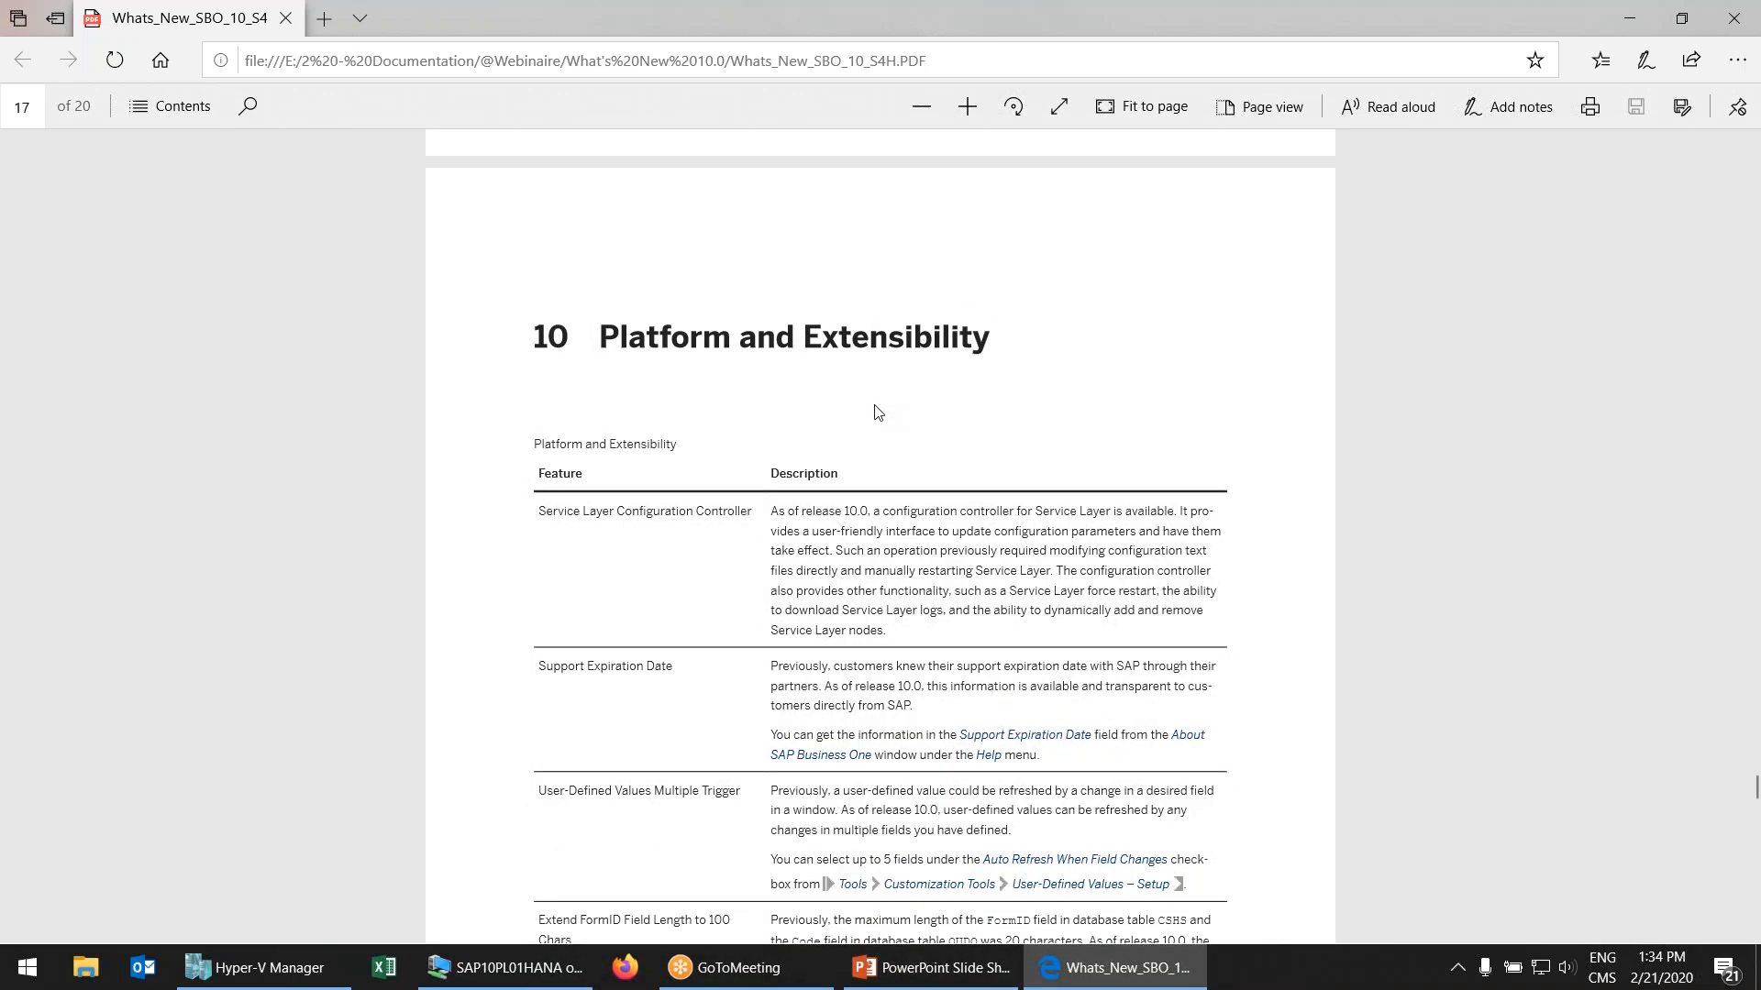
{"action": "scroll", "coordinate": [874, 412], "scroll_direction": "up", "scroll_amount": 10}
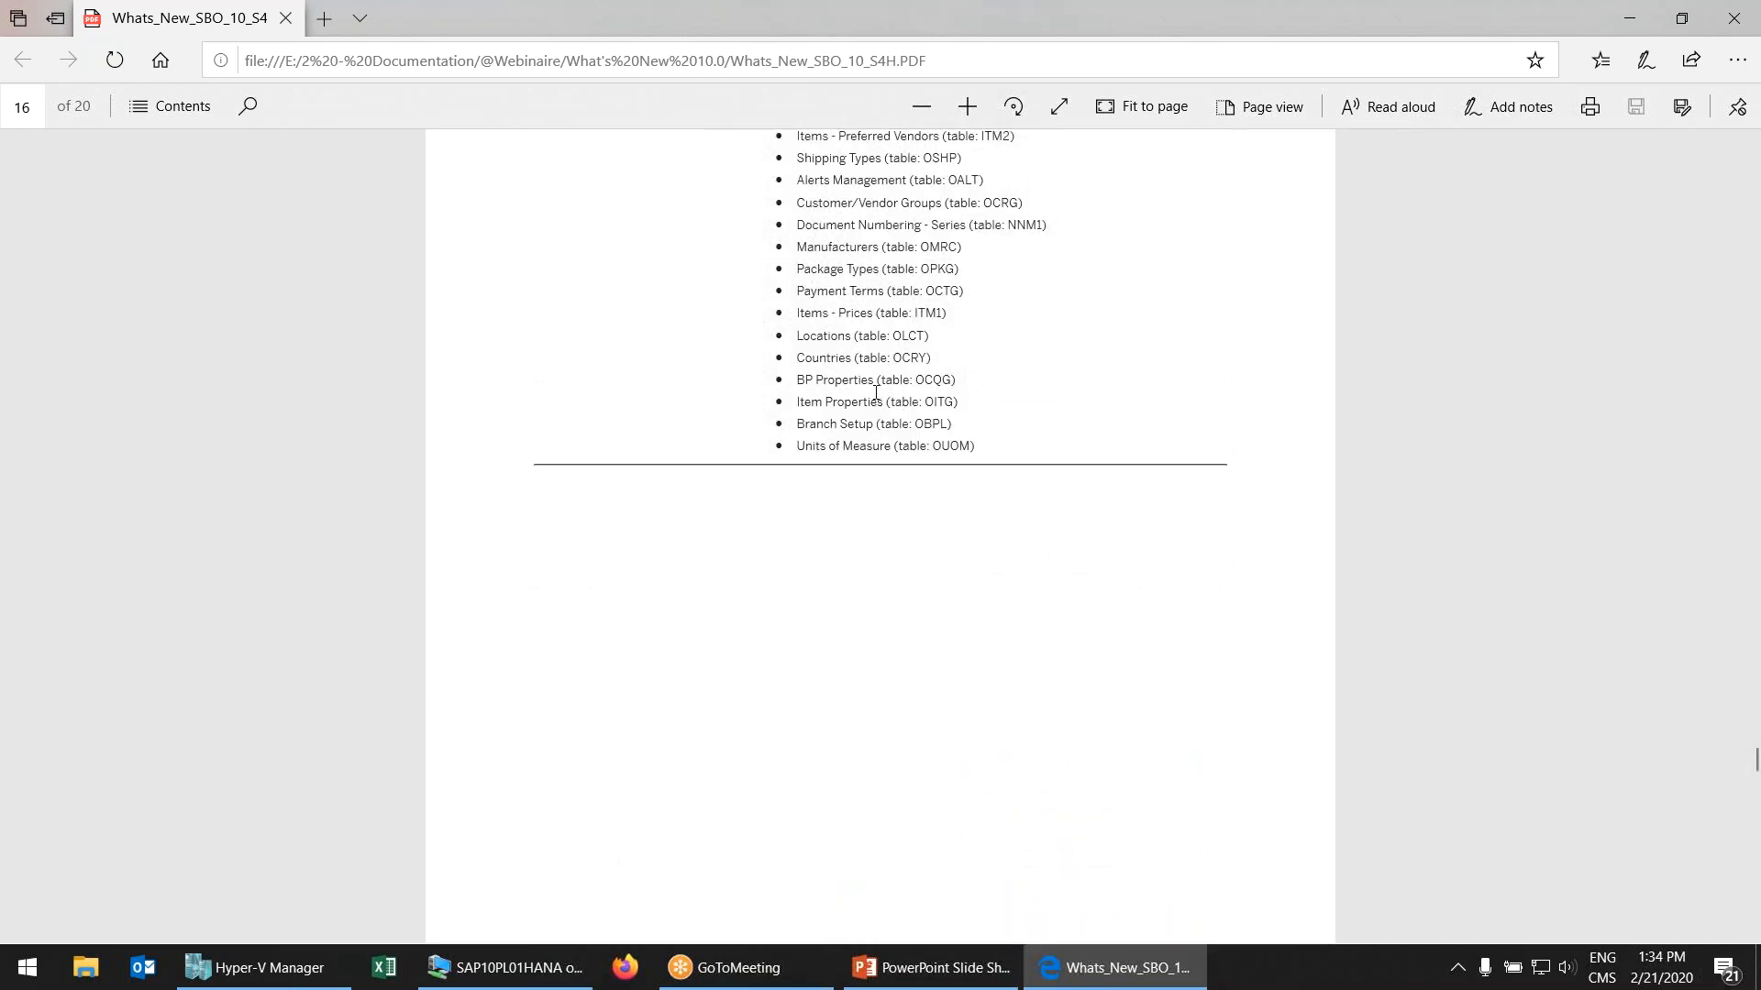
{"action": "scroll", "coordinate": [875, 392], "scroll_direction": "down", "scroll_amount": 3}
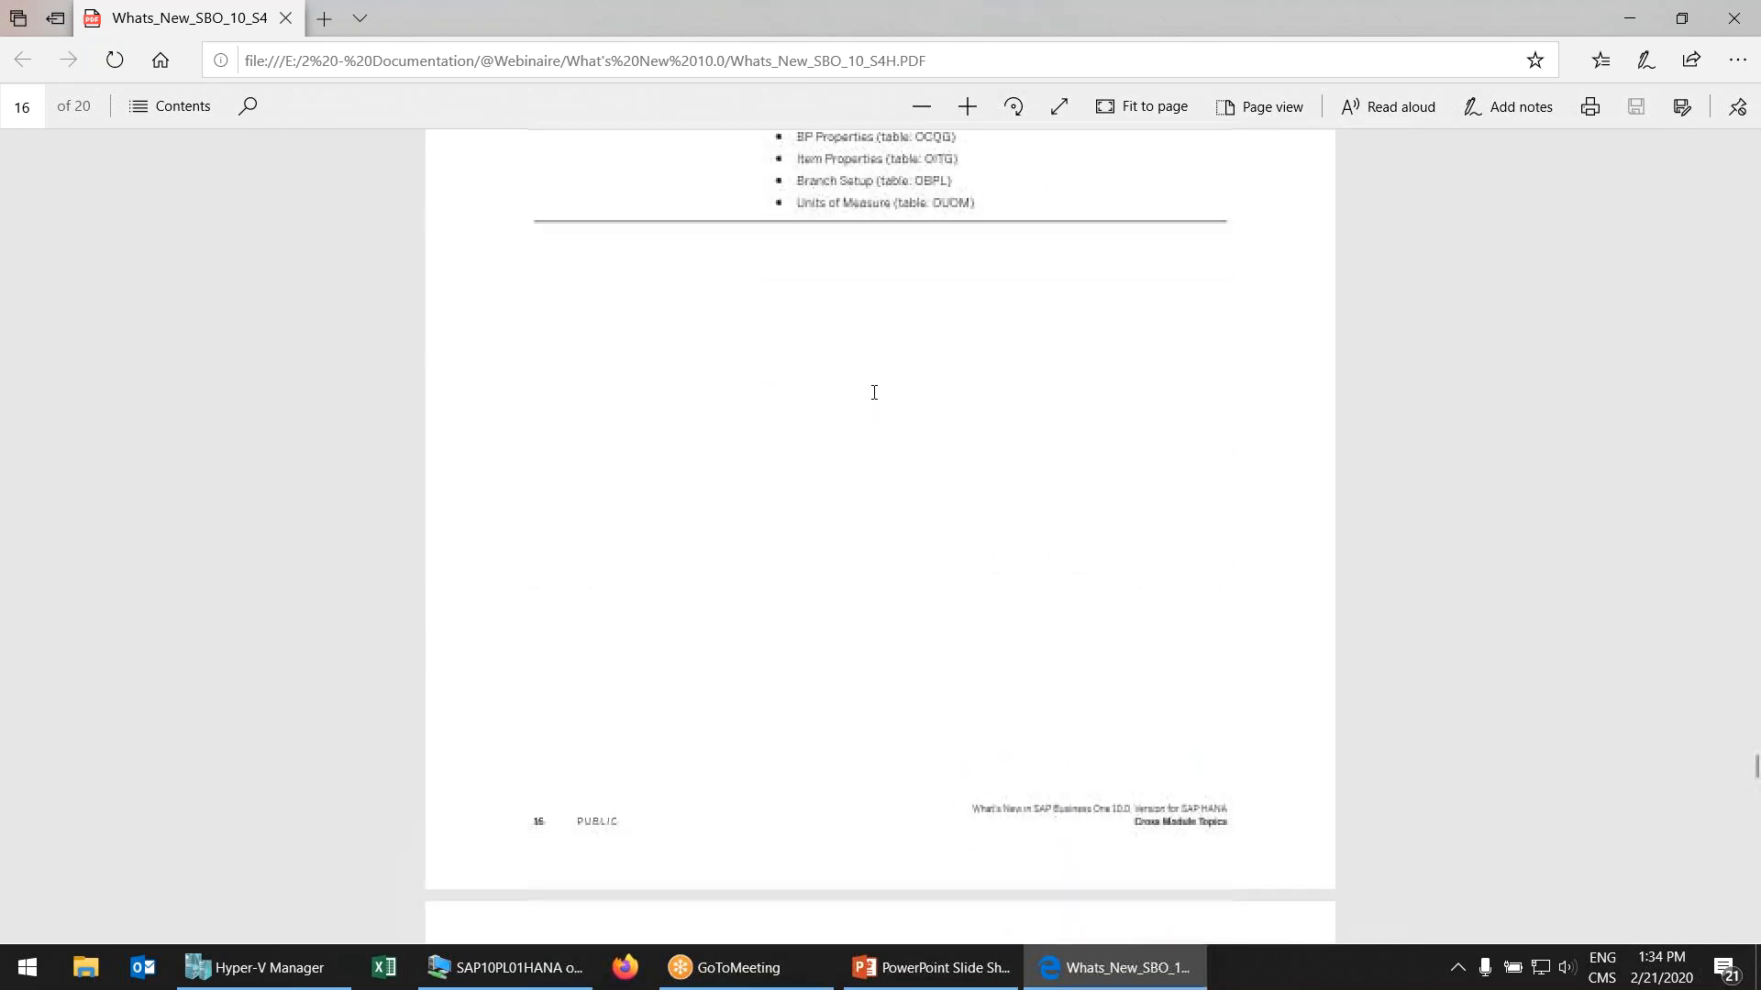
{"action": "scroll", "coordinate": [875, 402], "scroll_direction": "down", "scroll_amount": 8}
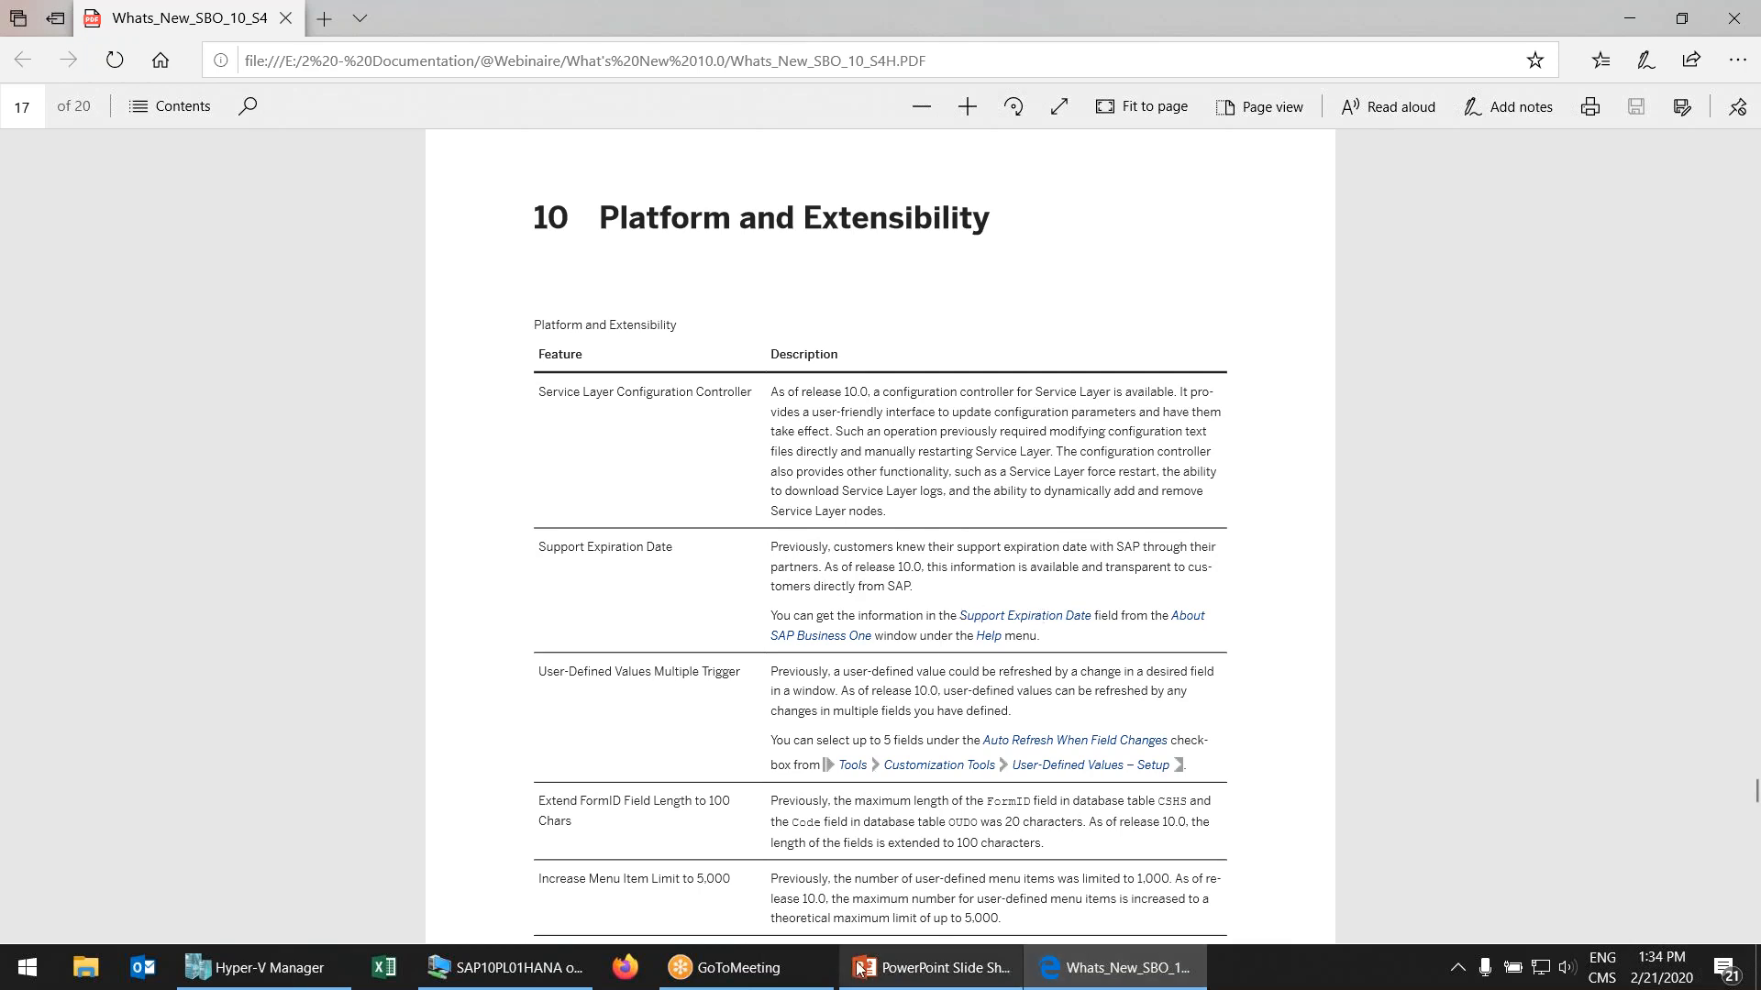
Show Help > About SAP Business One with the support expiration date, then return to the PDF
{"action": "left_click", "coordinate": [537, 982]}
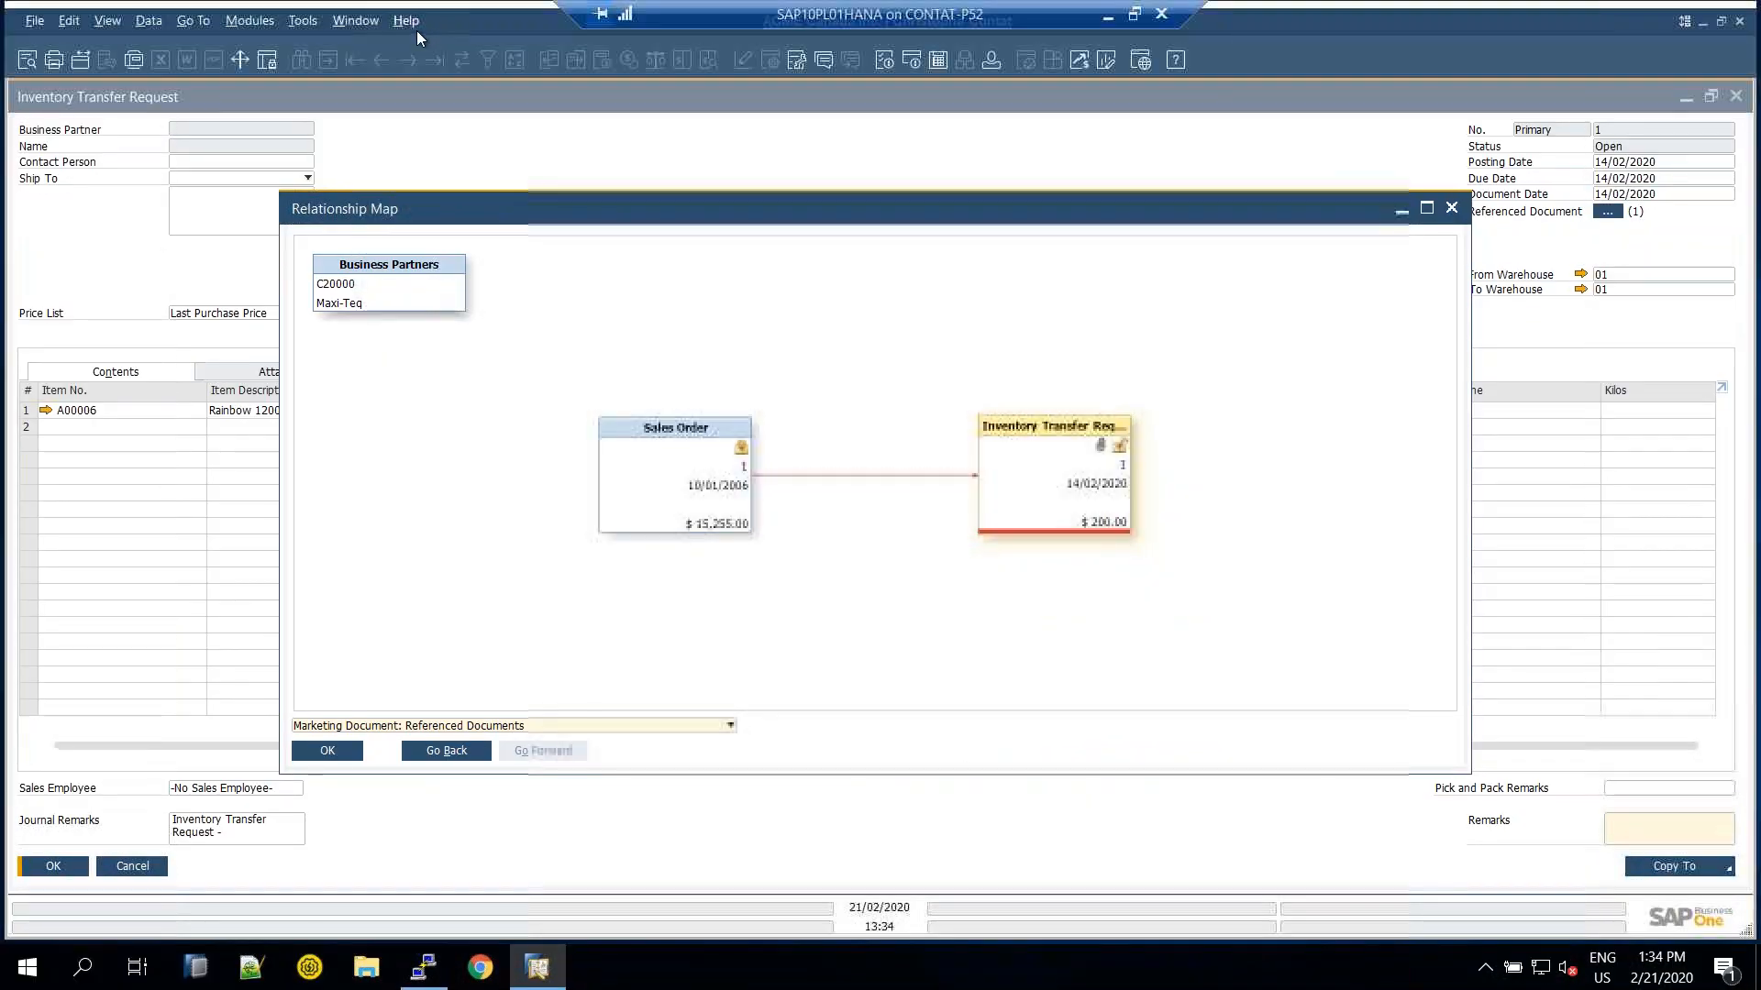
{"action": "left_click", "coordinate": [408, 22]}
{"action": "left_click", "coordinate": [474, 130]}
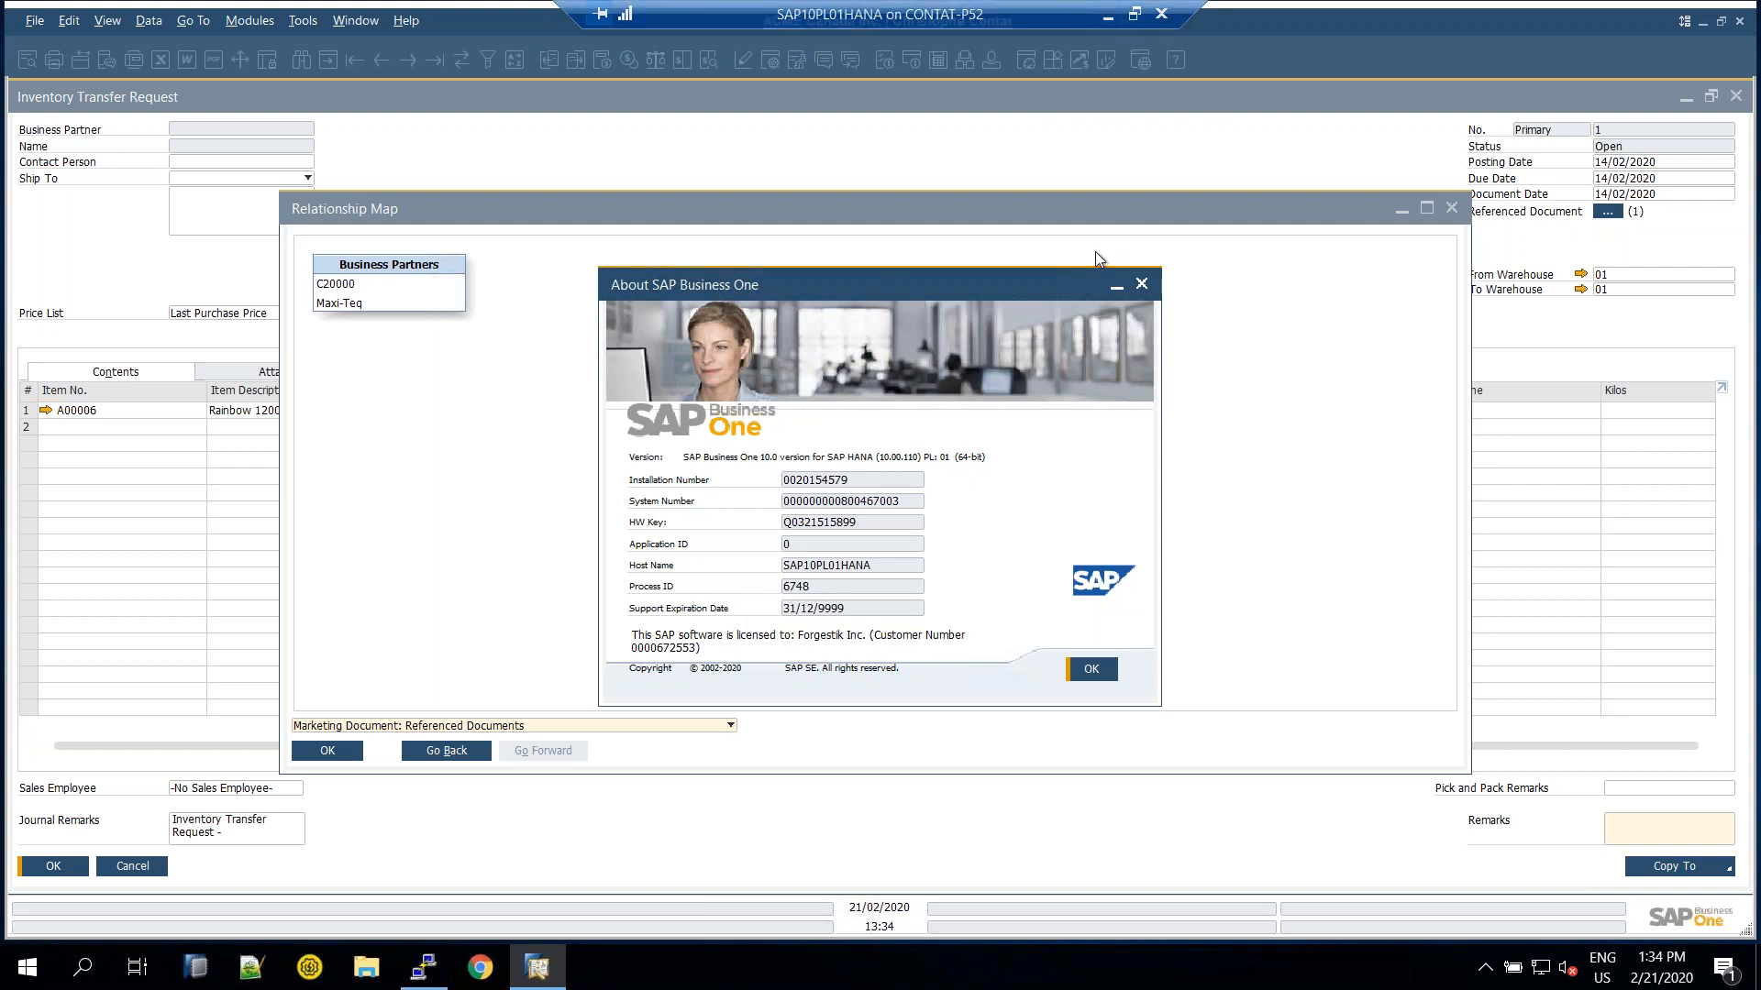
{"action": "left_click", "coordinate": [1110, 16]}
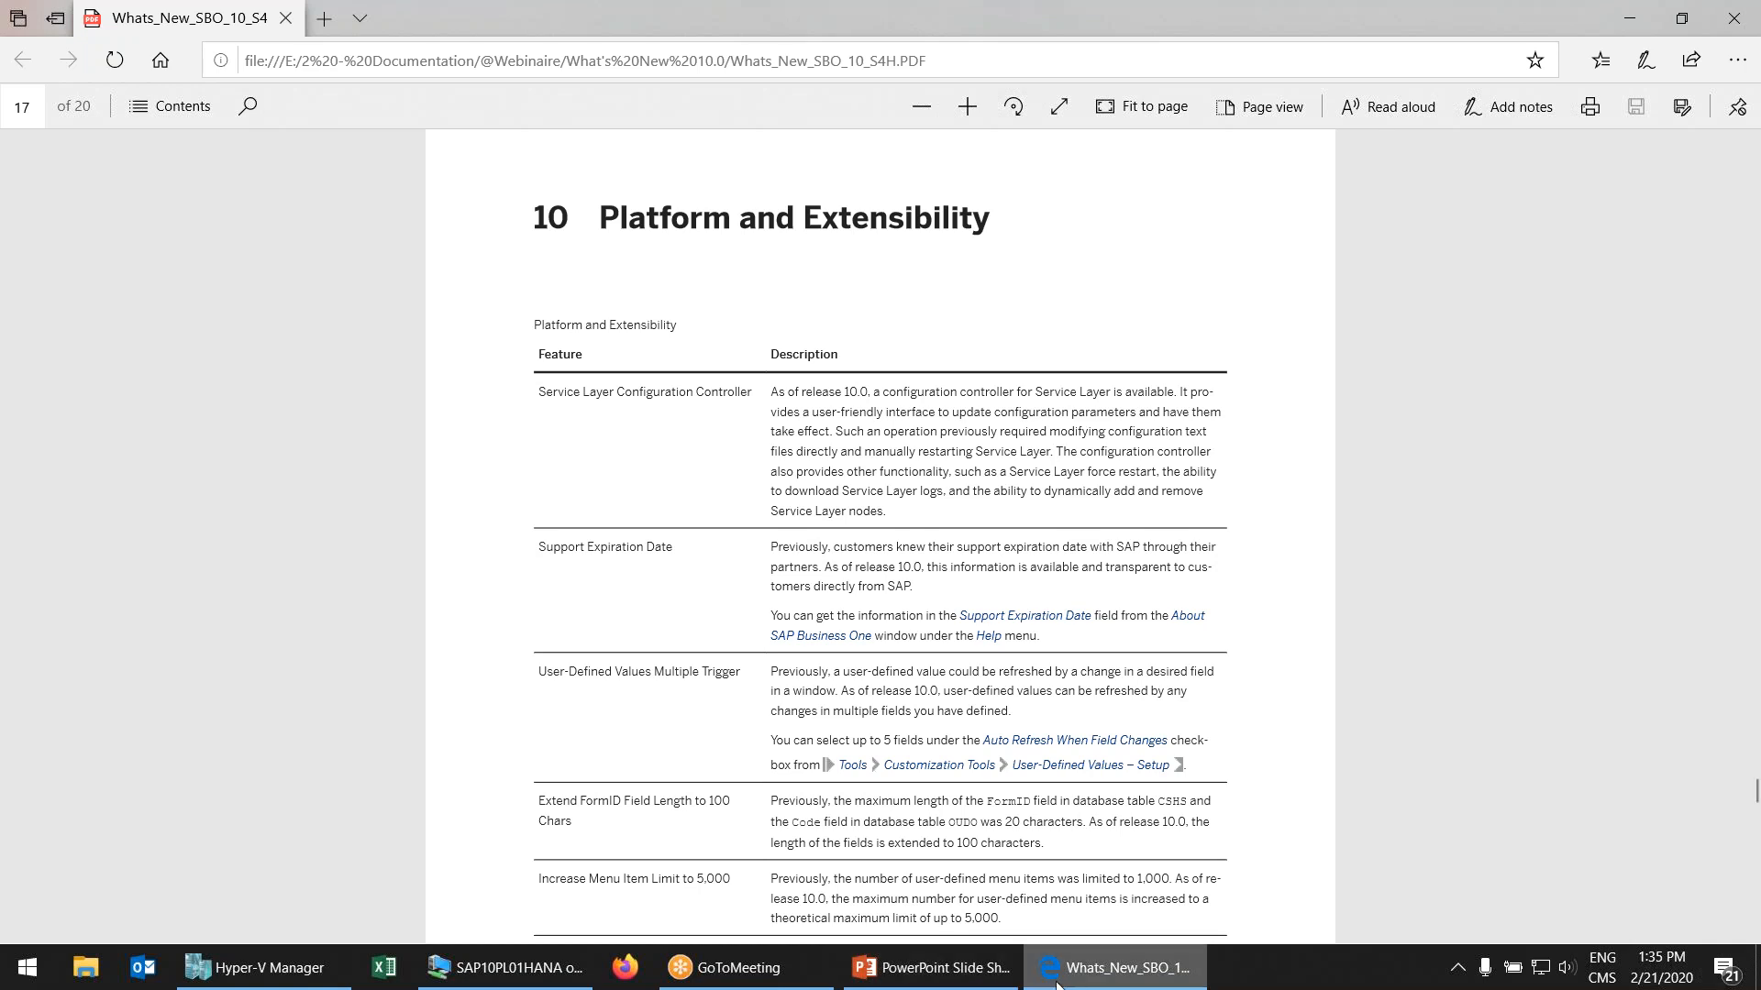
Close the About window, relationship map and transfer request, then bring up sales order 682
{"action": "left_click", "coordinate": [509, 968]}
{"action": "left_click", "coordinate": [1141, 283]}
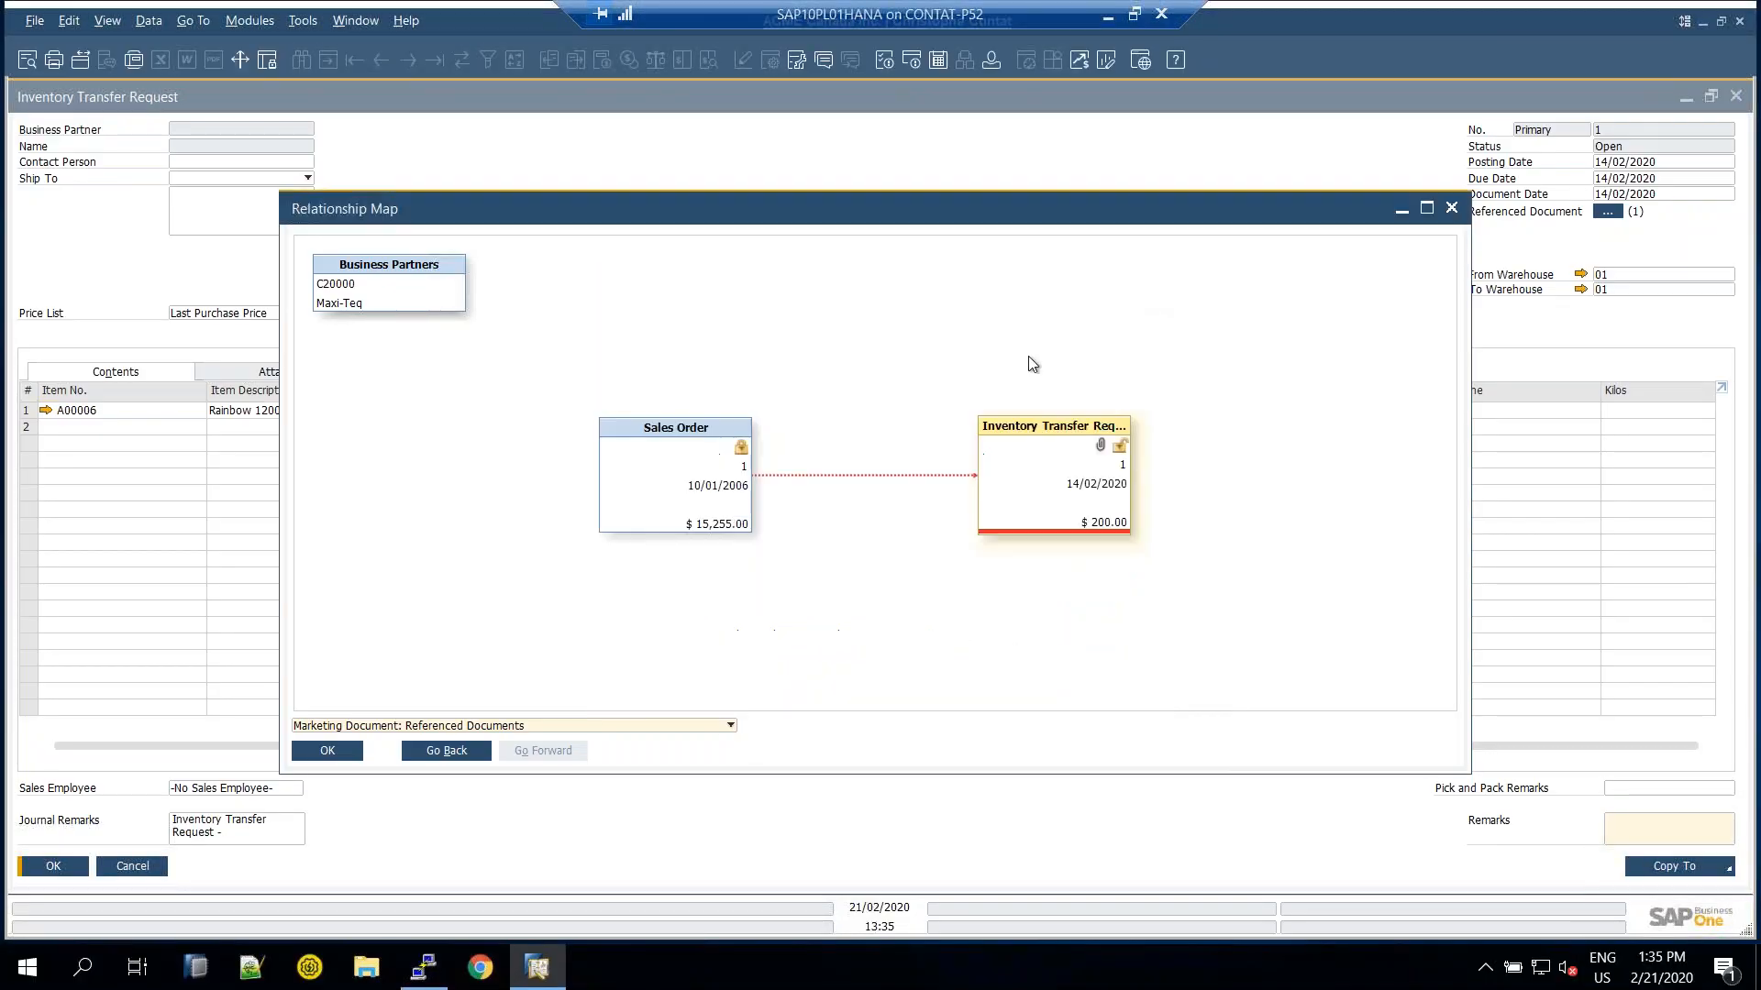
{"action": "left_click", "coordinate": [1451, 208]}
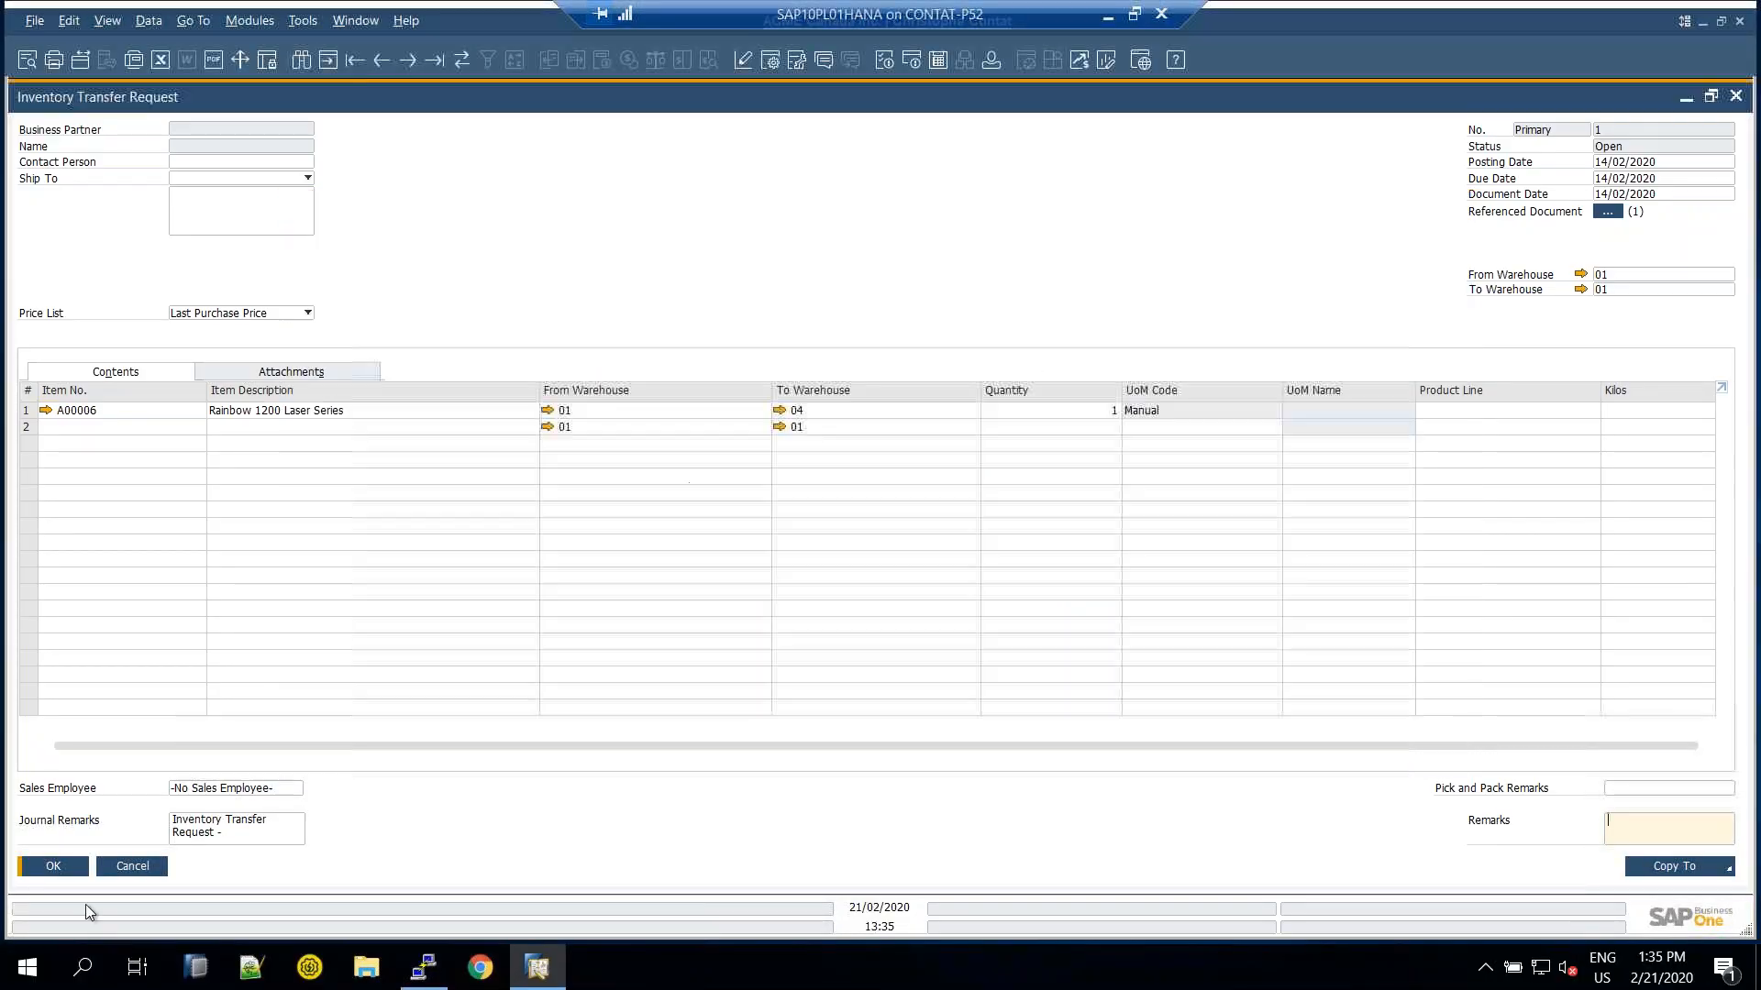
{"action": "left_click", "coordinate": [149, 868]}
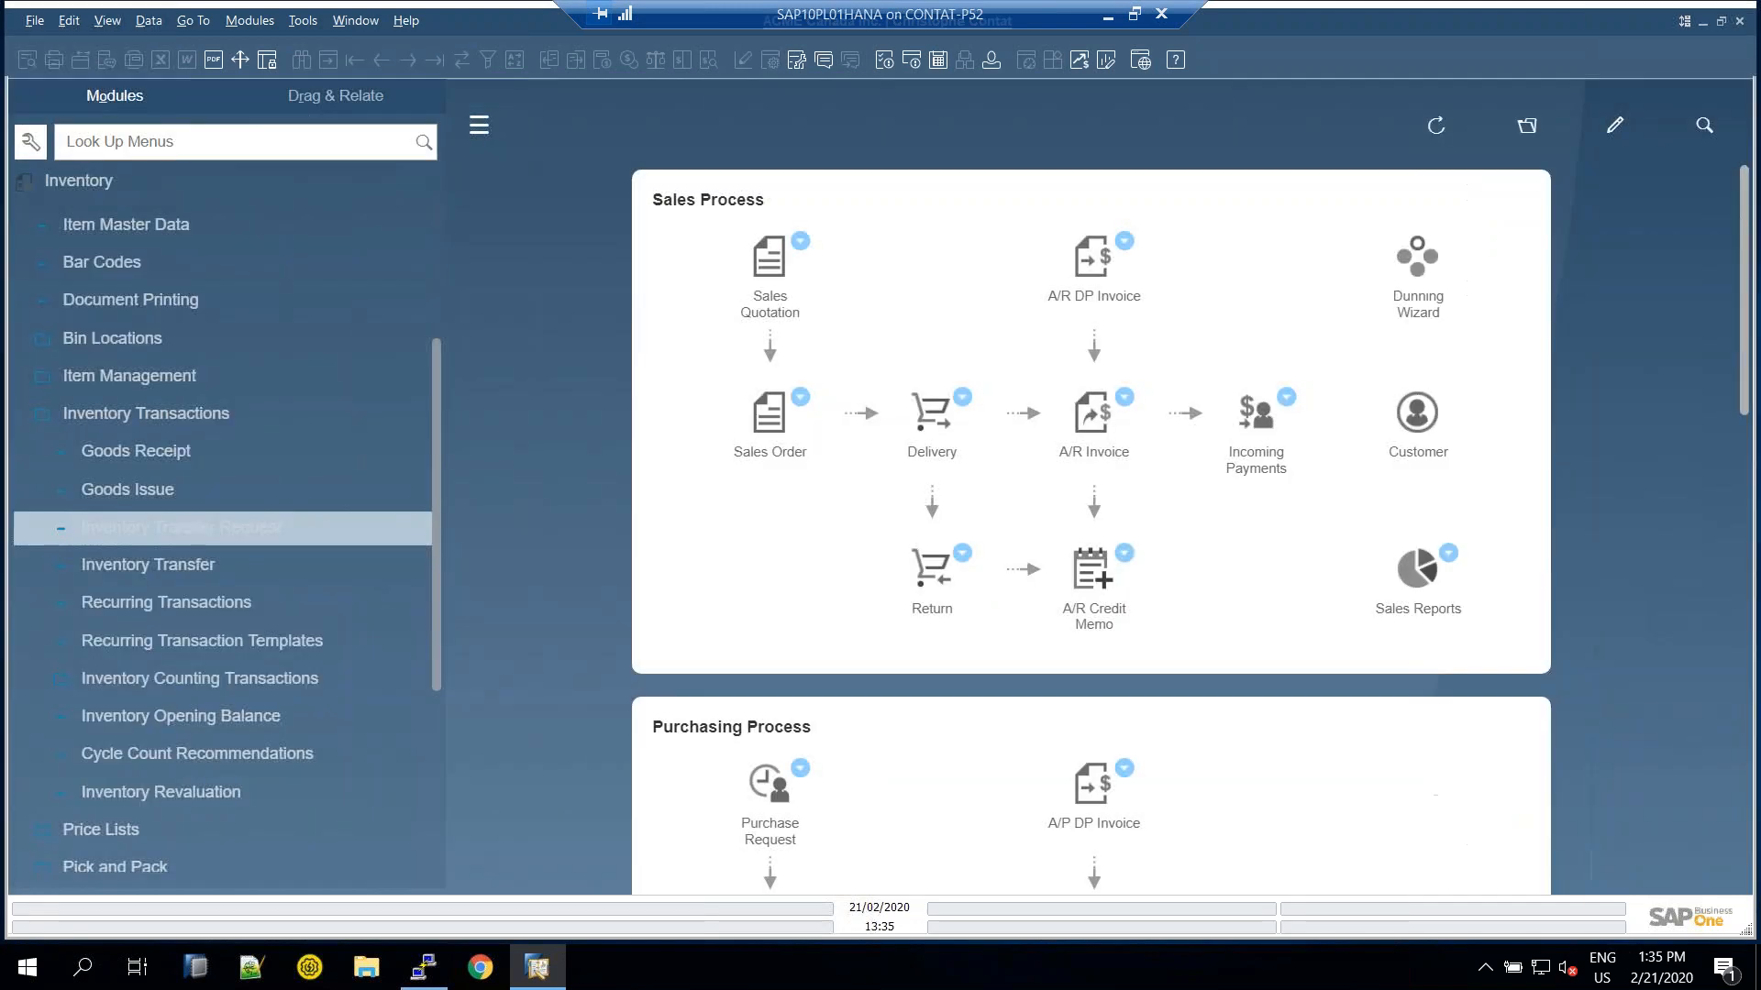
{"action": "left_click", "coordinate": [117, 420]}
{"action": "scroll", "coordinate": [128, 404], "scroll_direction": "up", "scroll_amount": 3}
{"action": "left_click", "coordinate": [62, 526]}
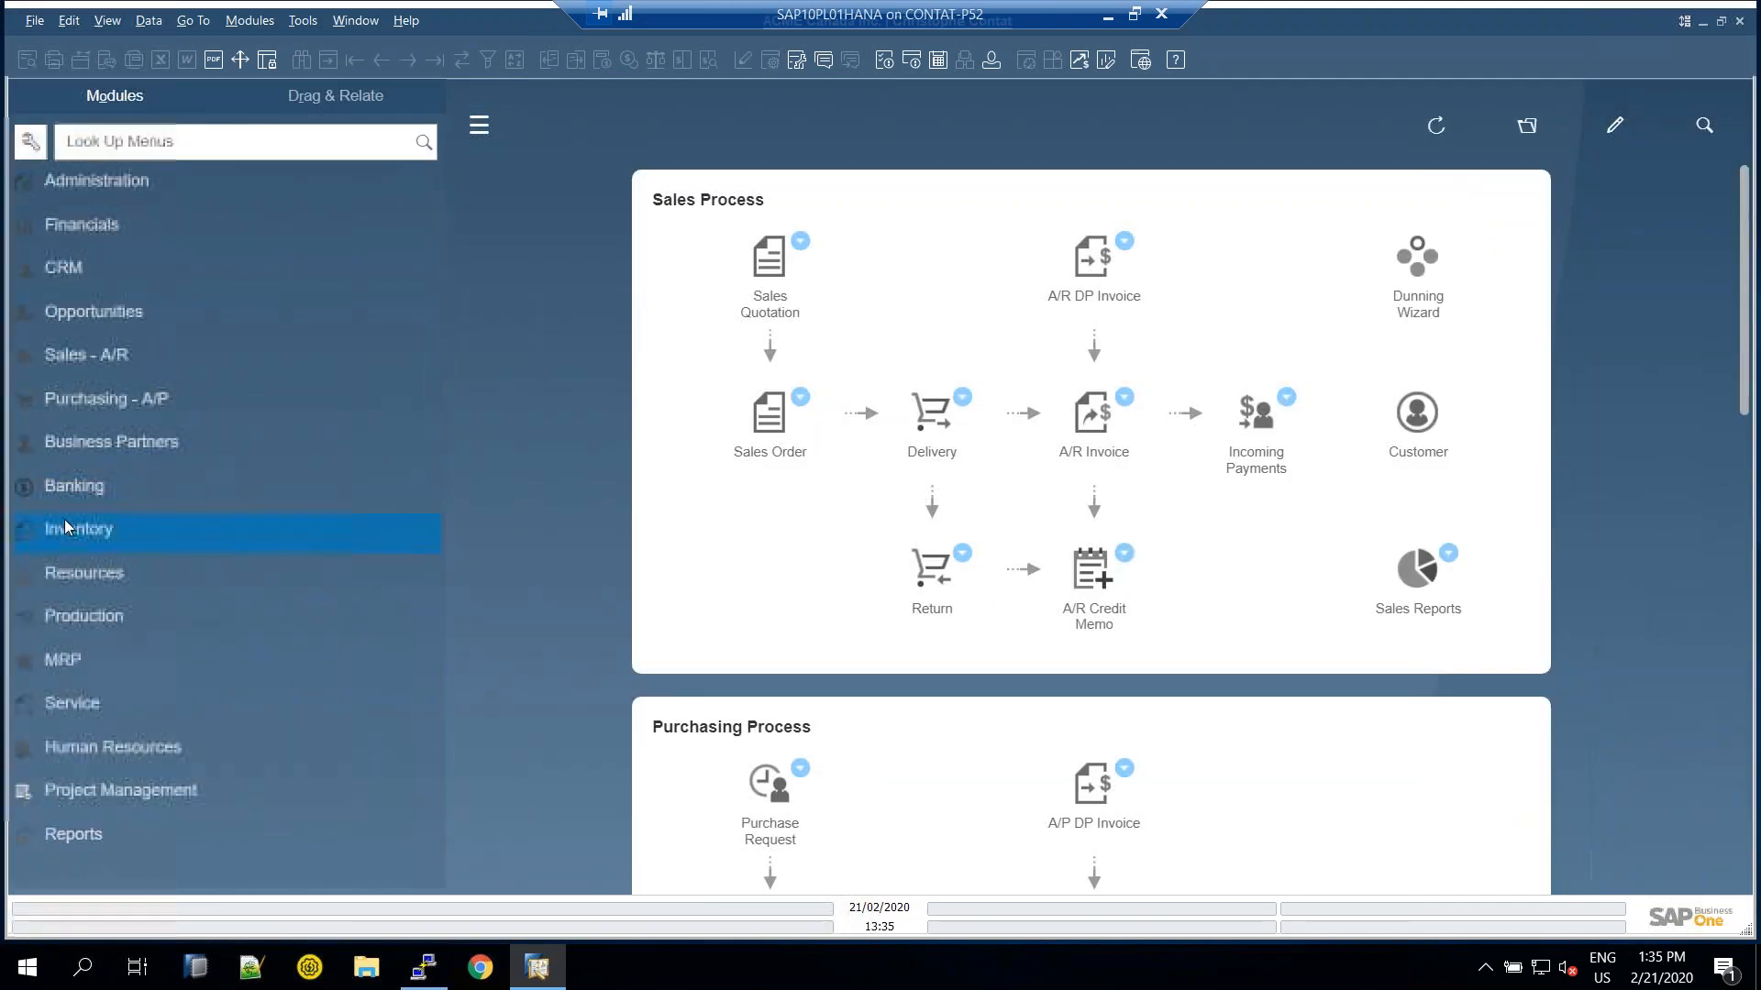
{"action": "left_click", "coordinate": [92, 354]}
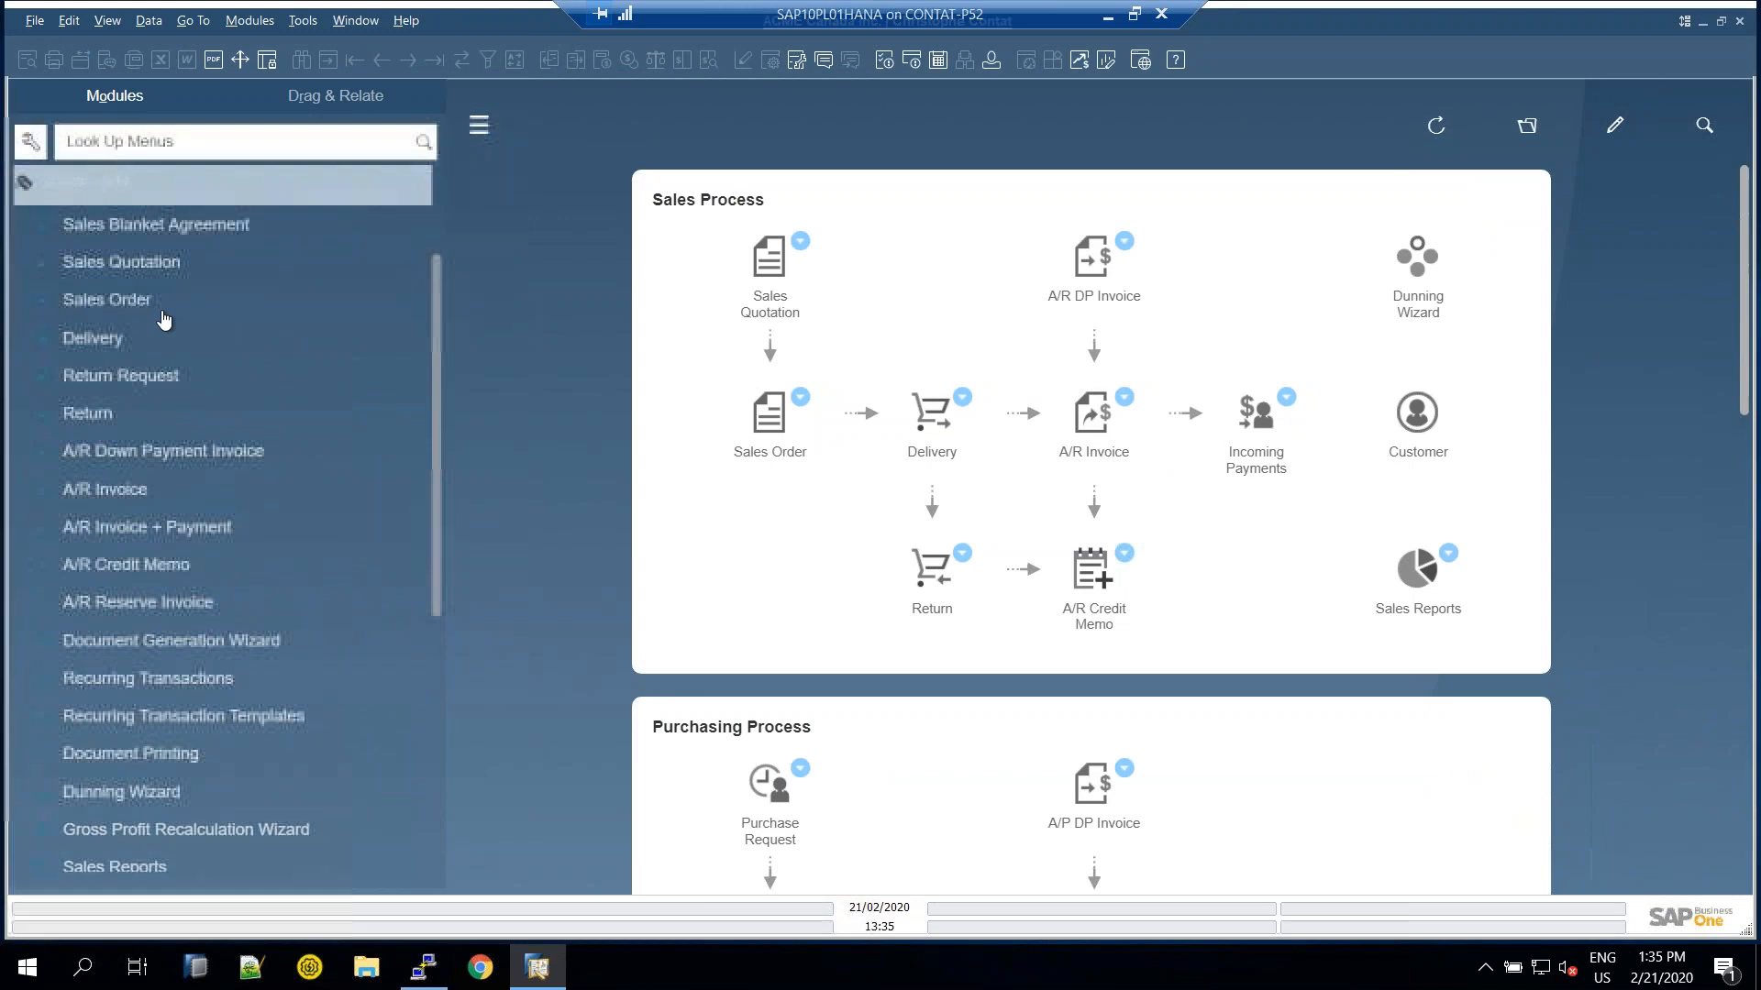
{"action": "left_click", "coordinate": [107, 299]}
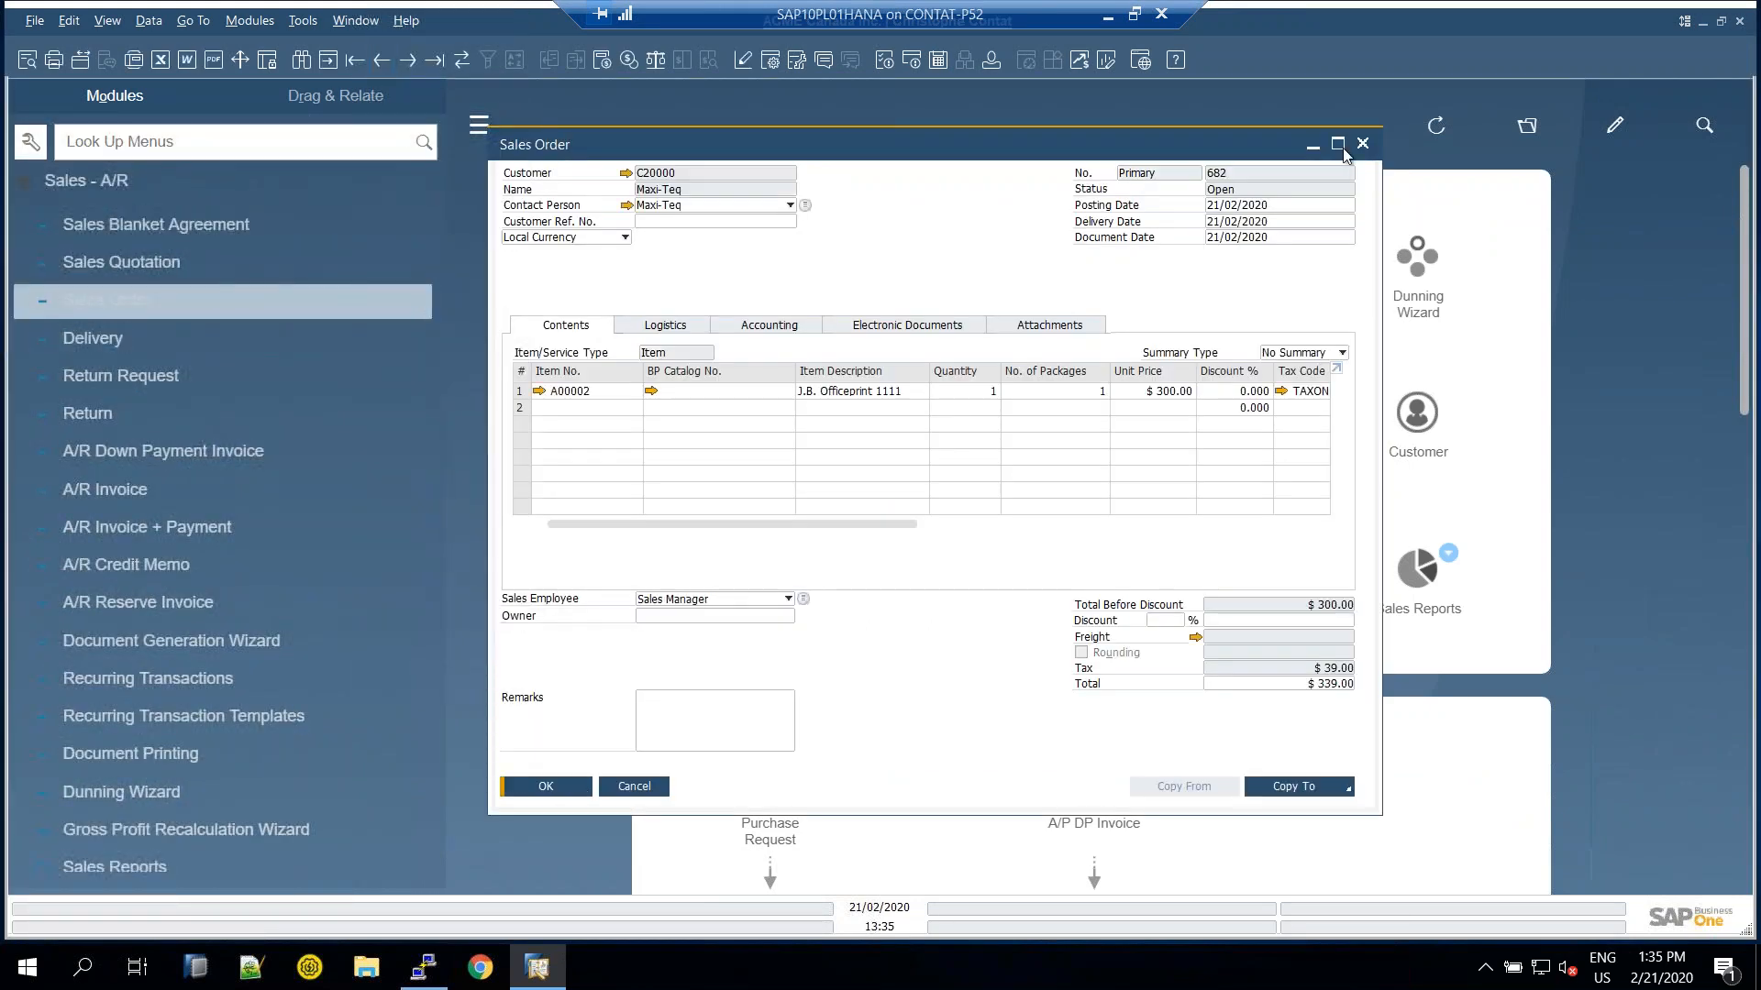
{"action": "left_click", "coordinate": [1339, 145]}
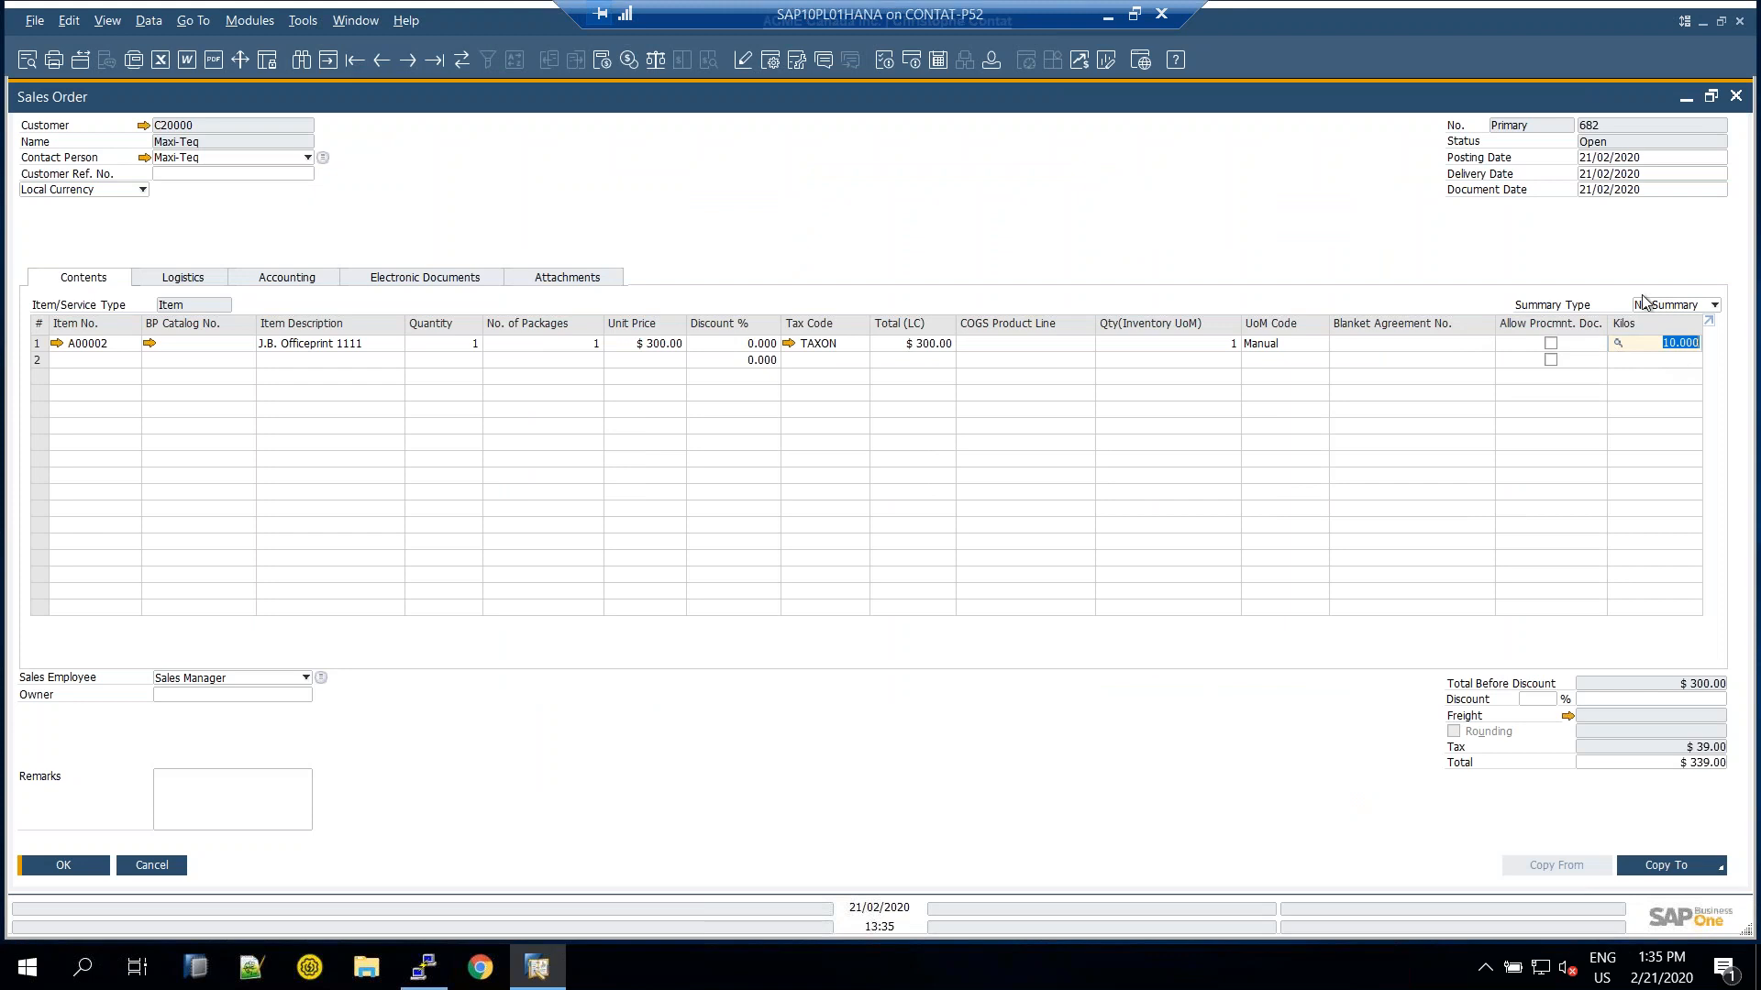
Inspect the Kilos field's user-defined value setup, cancel without changes, and minimize SAP
{"action": "key", "text": "alt+shift+F2"}
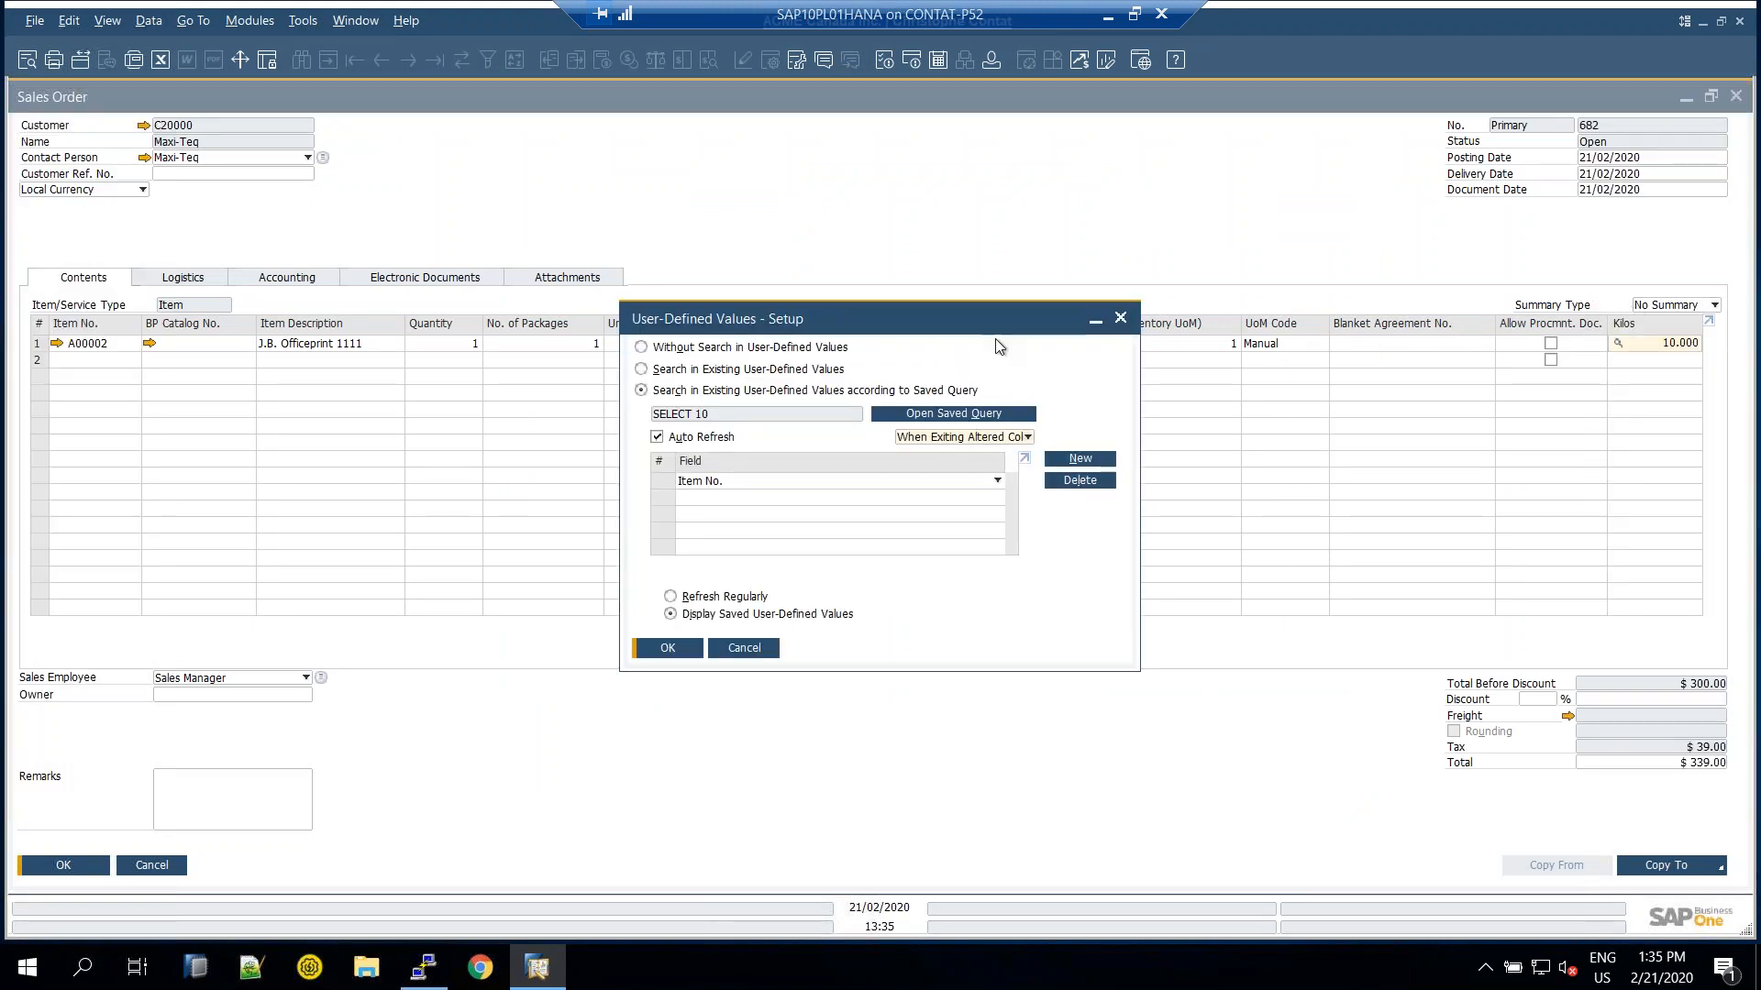
{"action": "left_click_drag", "start_coordinate": [819, 333], "coordinate": [901, 347]}
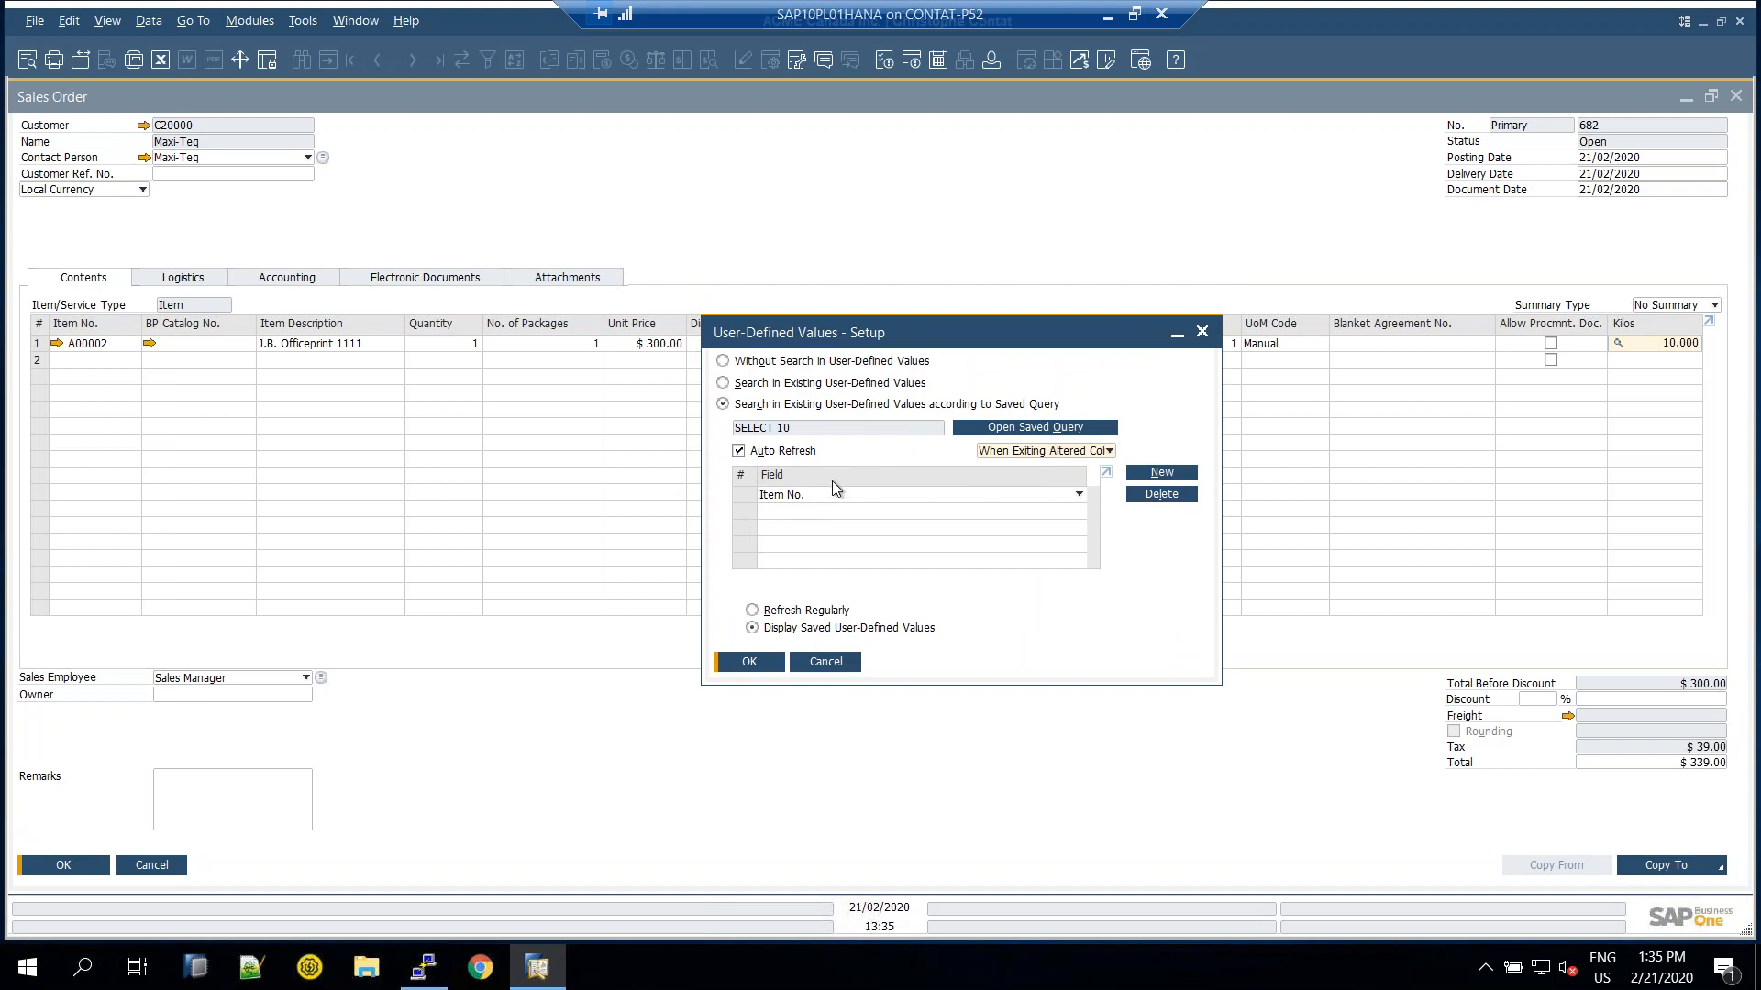
{"action": "left_click", "coordinate": [1162, 473]}
{"action": "left_click", "coordinate": [826, 511]}
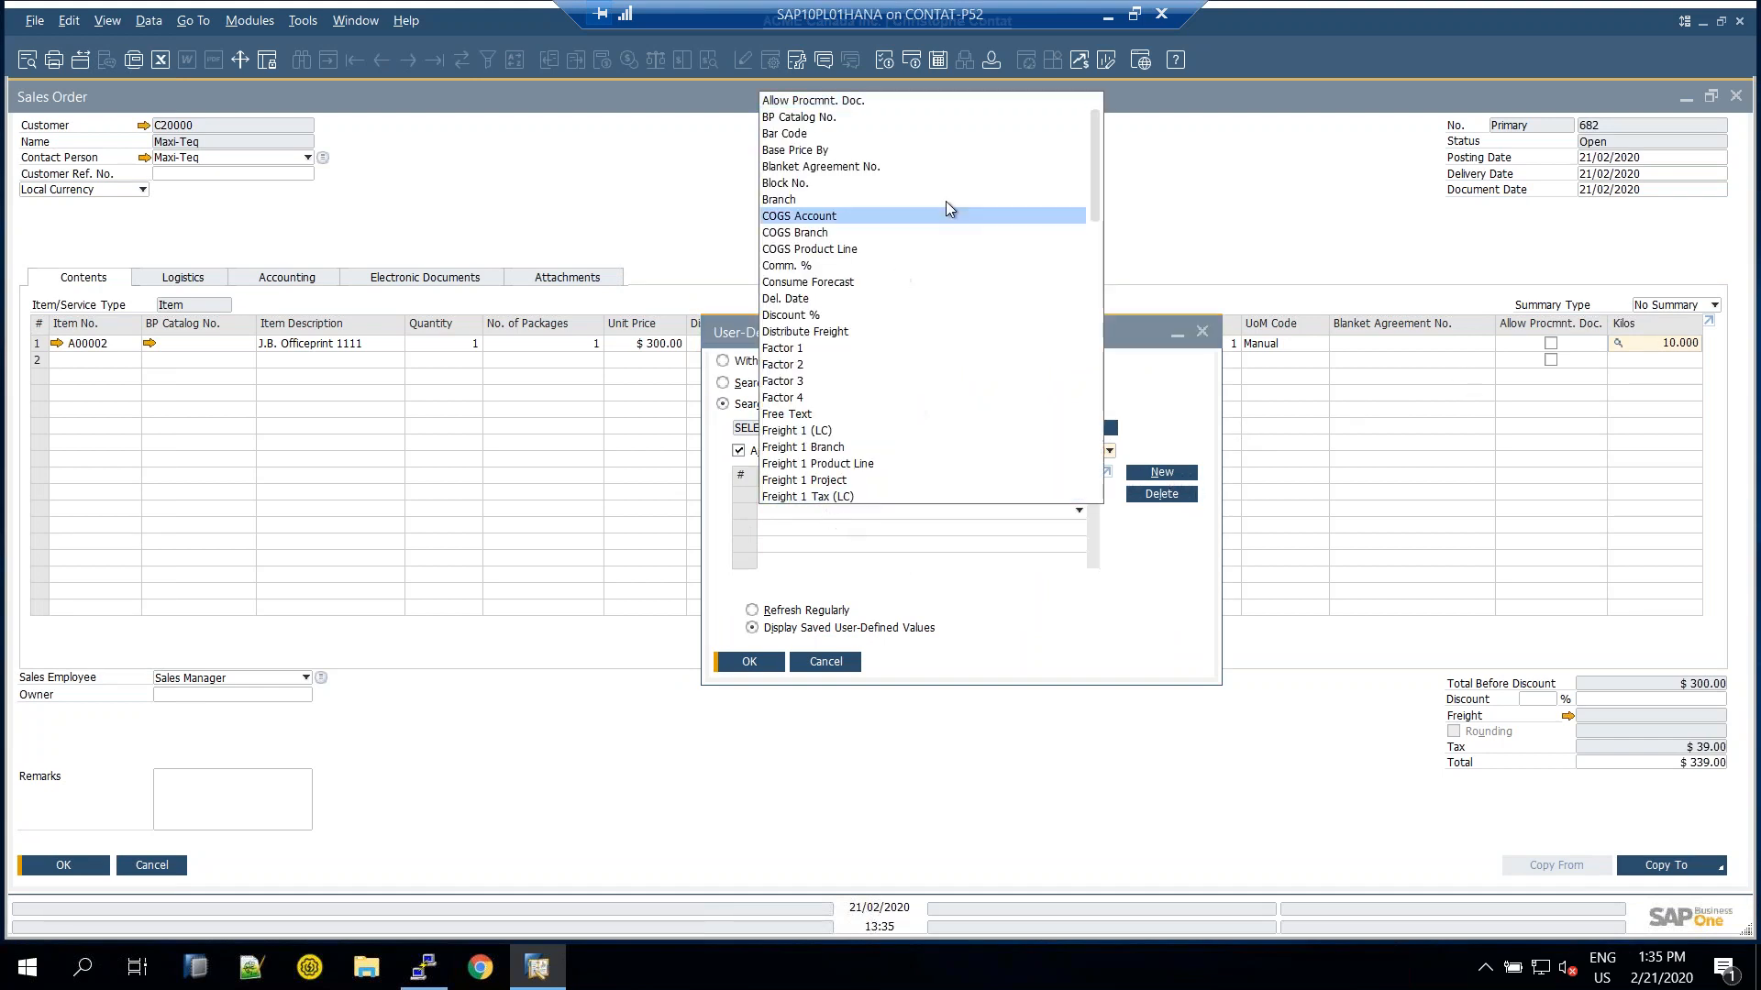
{"action": "scroll", "coordinate": [1089, 241], "scroll_direction": "down", "scroll_amount": 1}
{"action": "scroll", "coordinate": [963, 443], "scroll_direction": "down", "scroll_amount": 5}
{"action": "left_click", "coordinate": [828, 661]}
{"action": "left_click", "coordinate": [828, 662]}
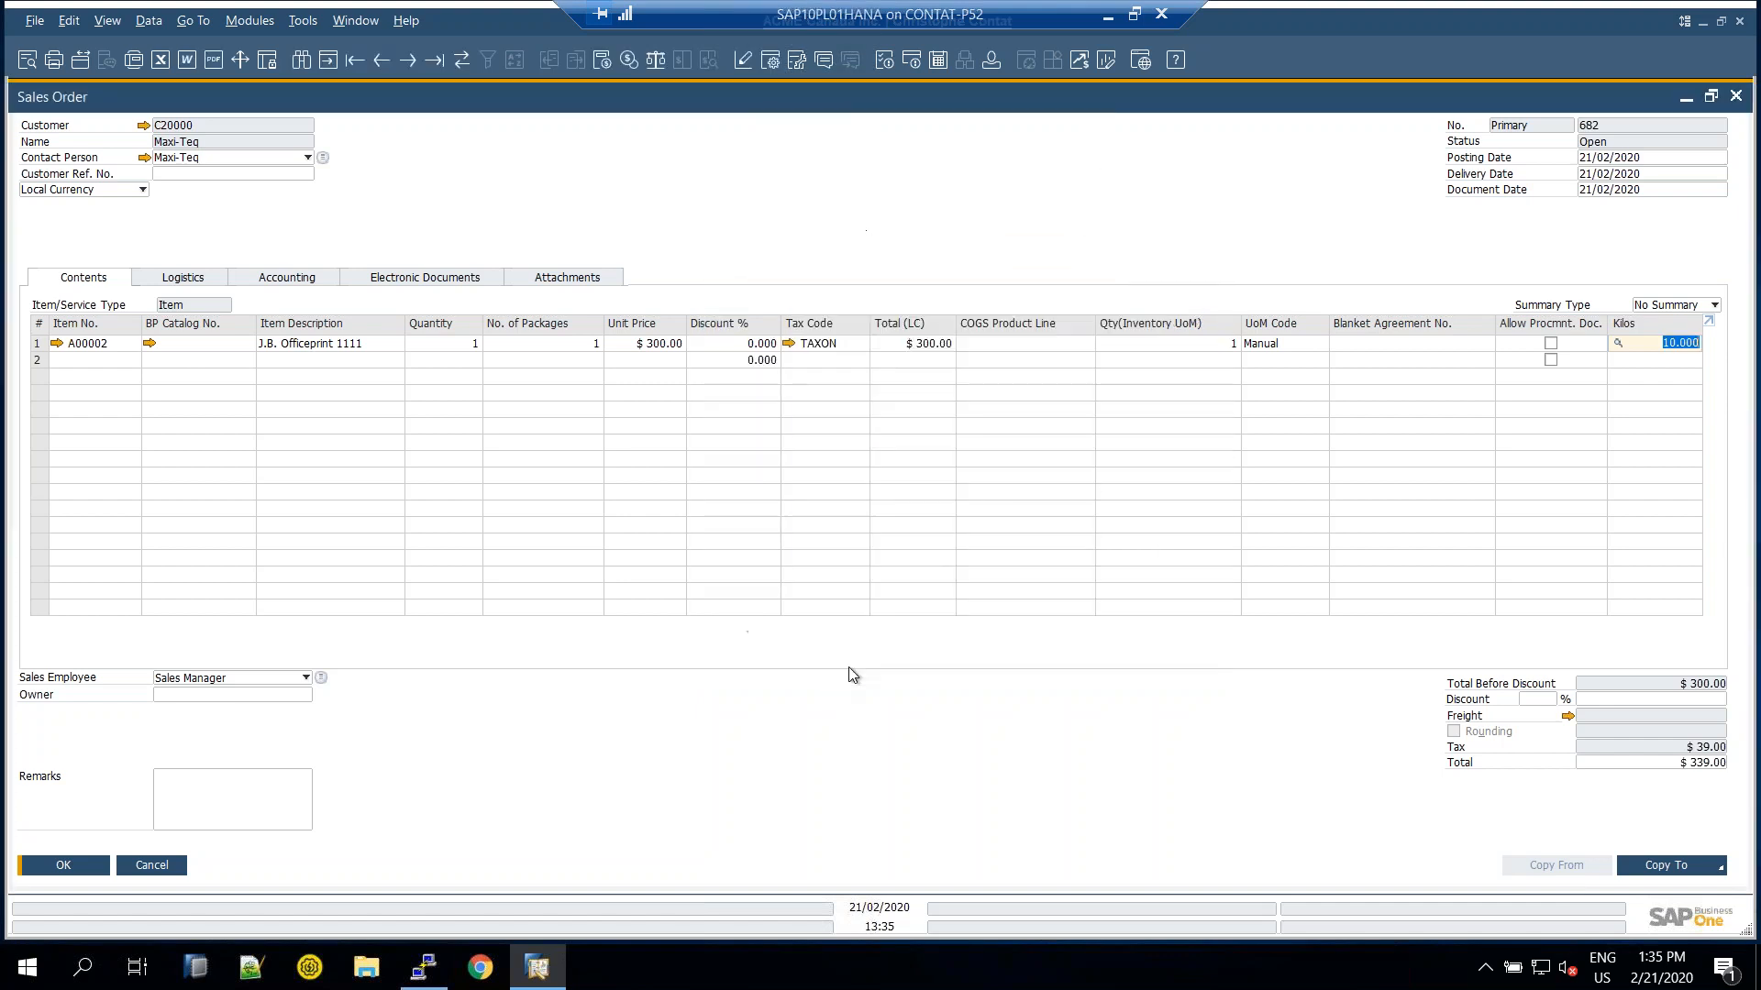
{"action": "left_click", "coordinate": [1135, 14]}
{"action": "left_click", "coordinate": [1108, 25]}
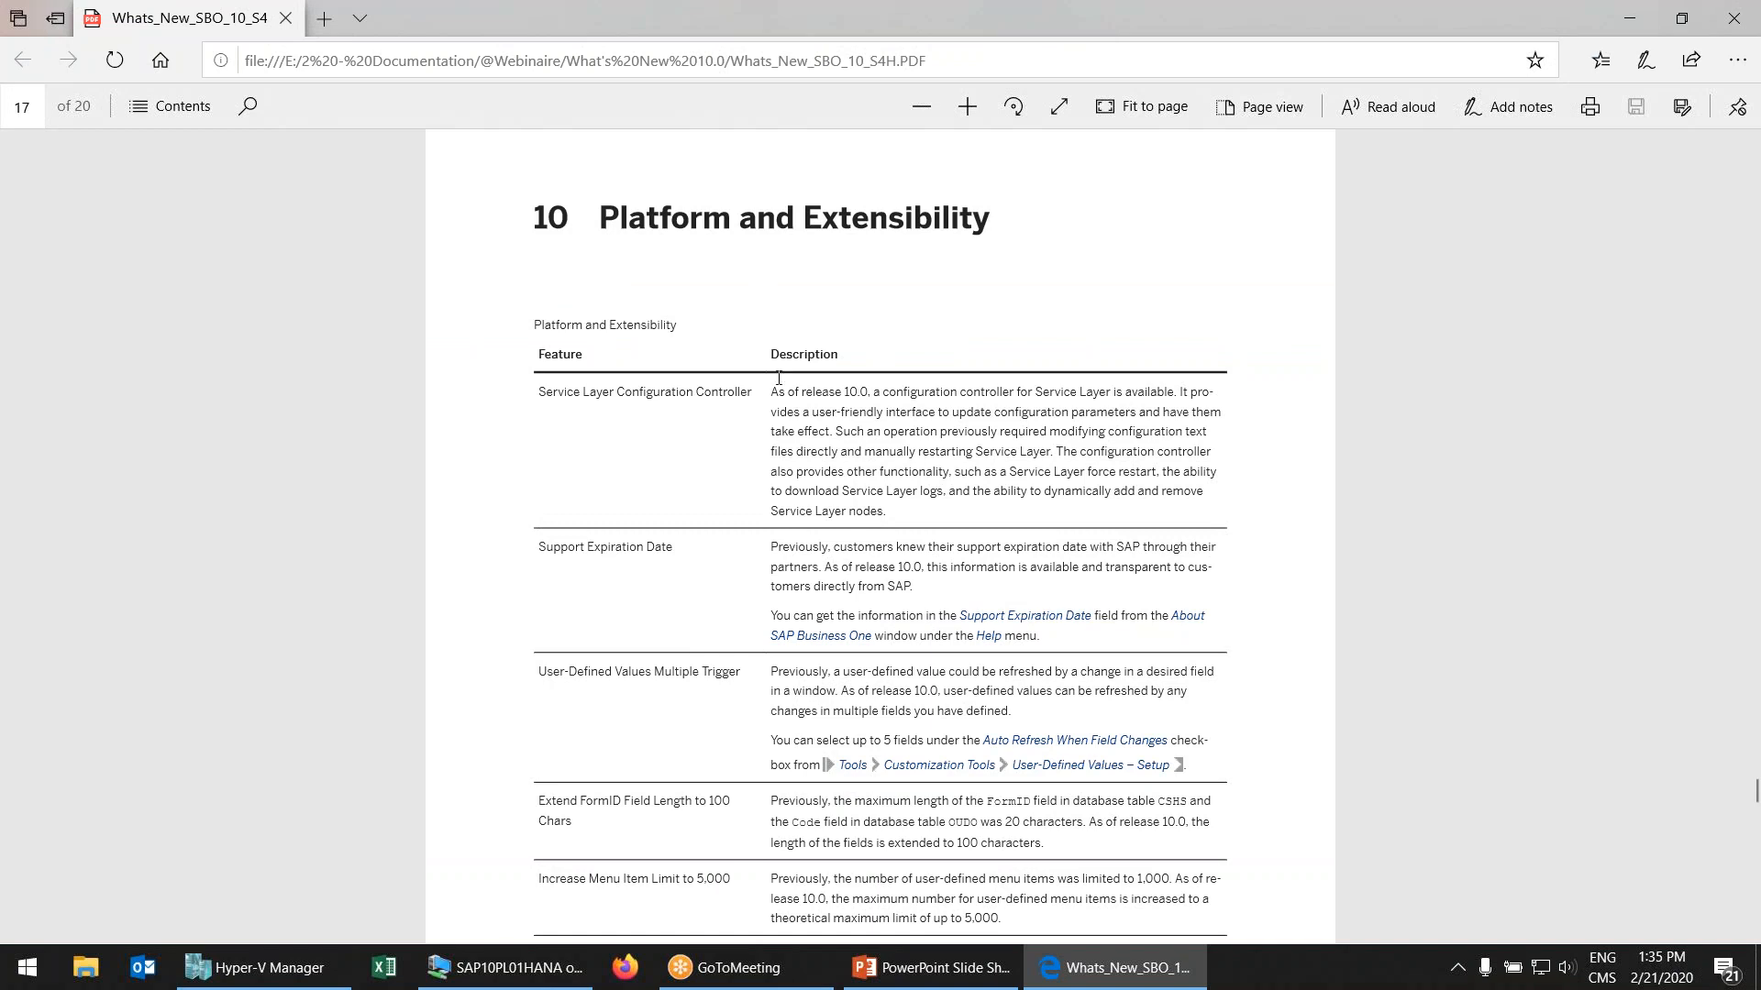
Scroll past page 17 to the 11 Lifecycle Management section on page 18
{"action": "scroll", "coordinate": [825, 463], "scroll_direction": "down", "scroll_amount": 3}
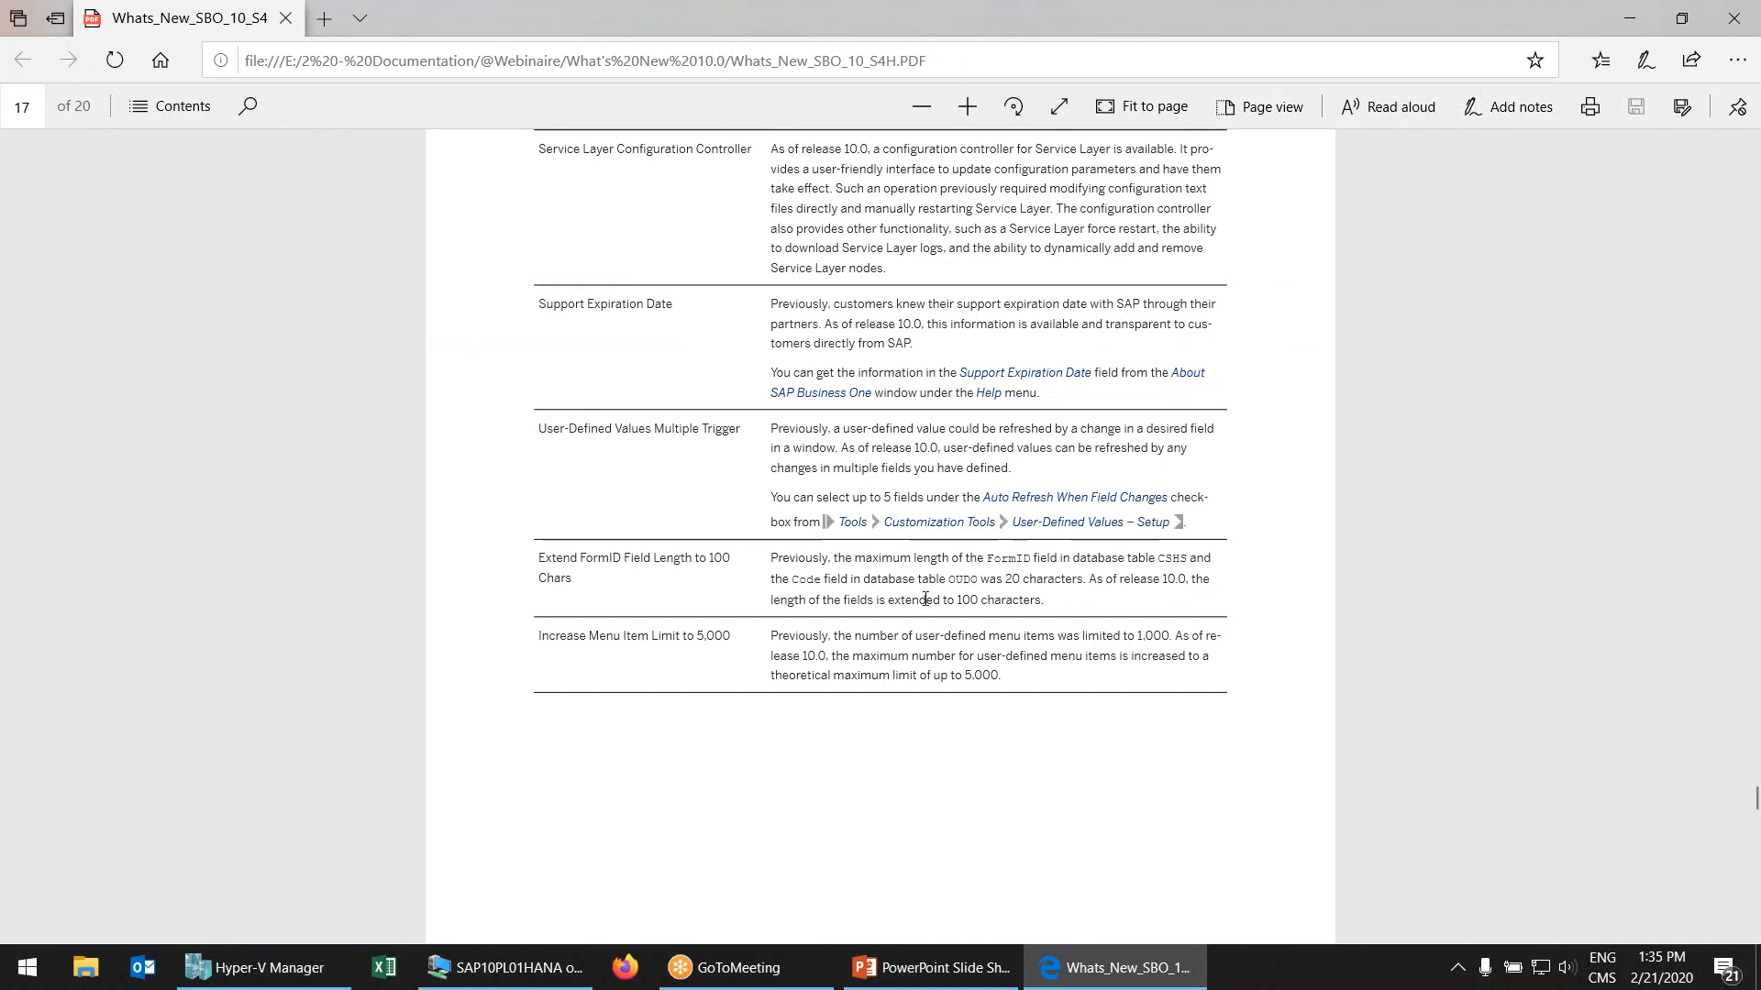
{"action": "scroll", "coordinate": [978, 582], "scroll_direction": "down", "scroll_amount": 2}
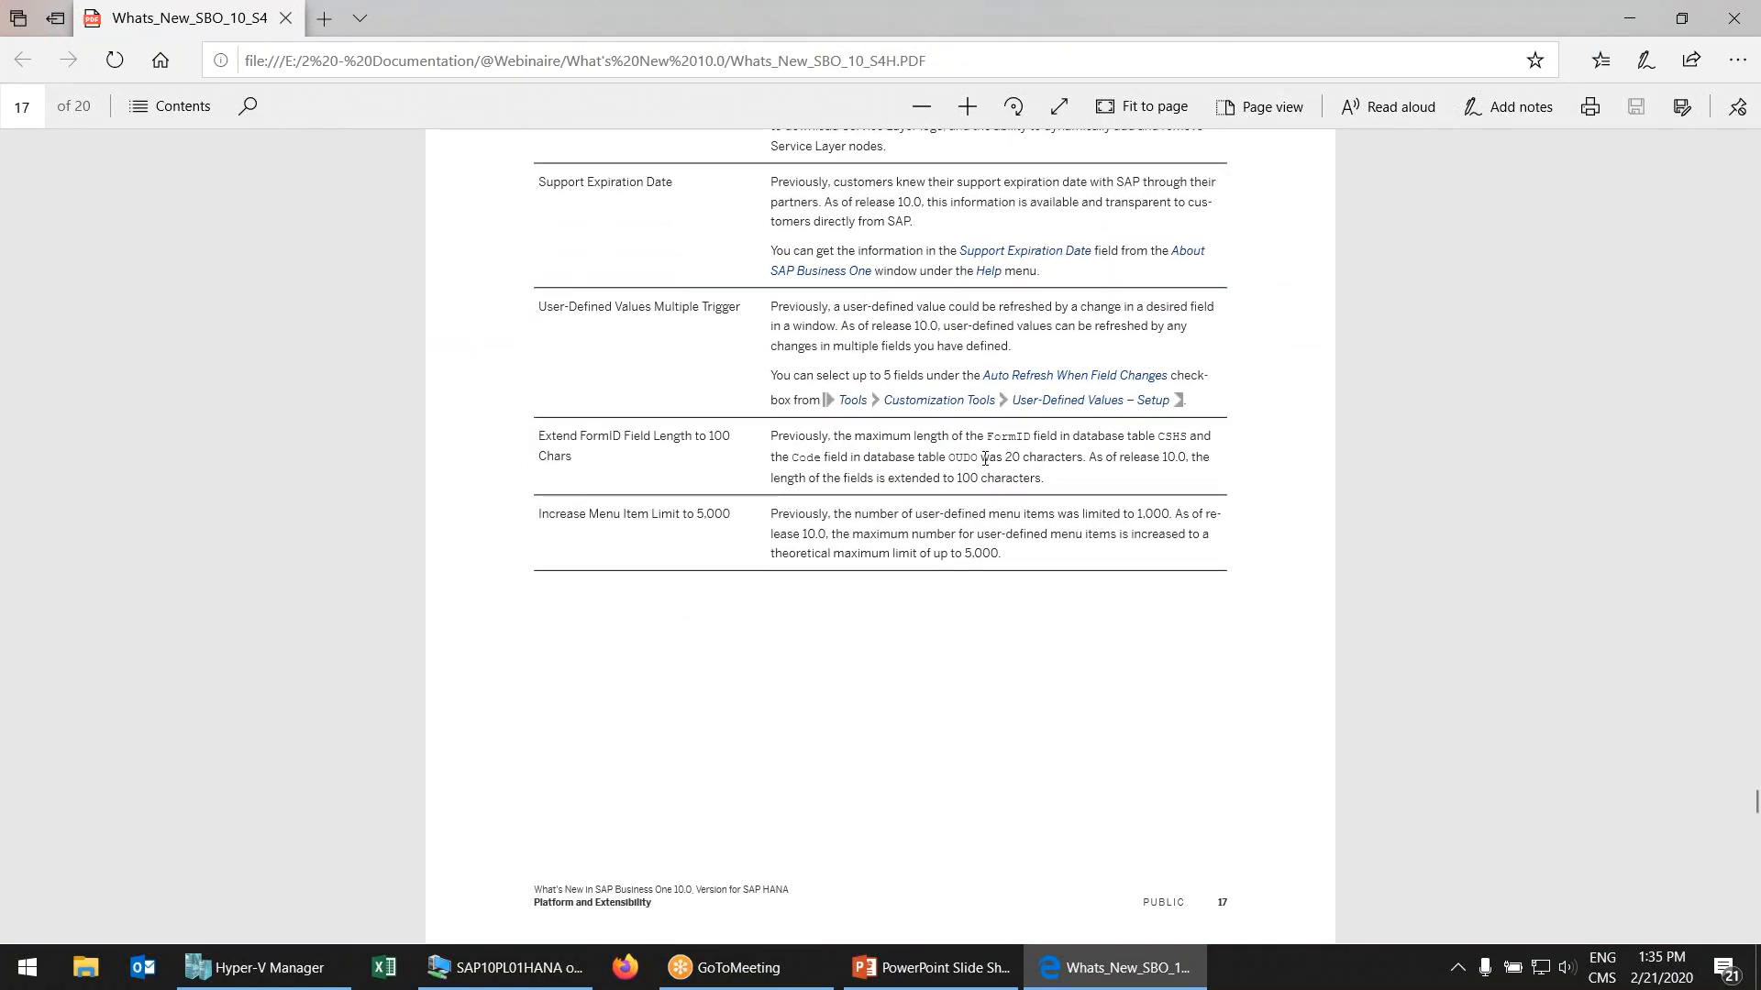
{"action": "scroll", "coordinate": [978, 475], "scroll_direction": "down", "scroll_amount": 1}
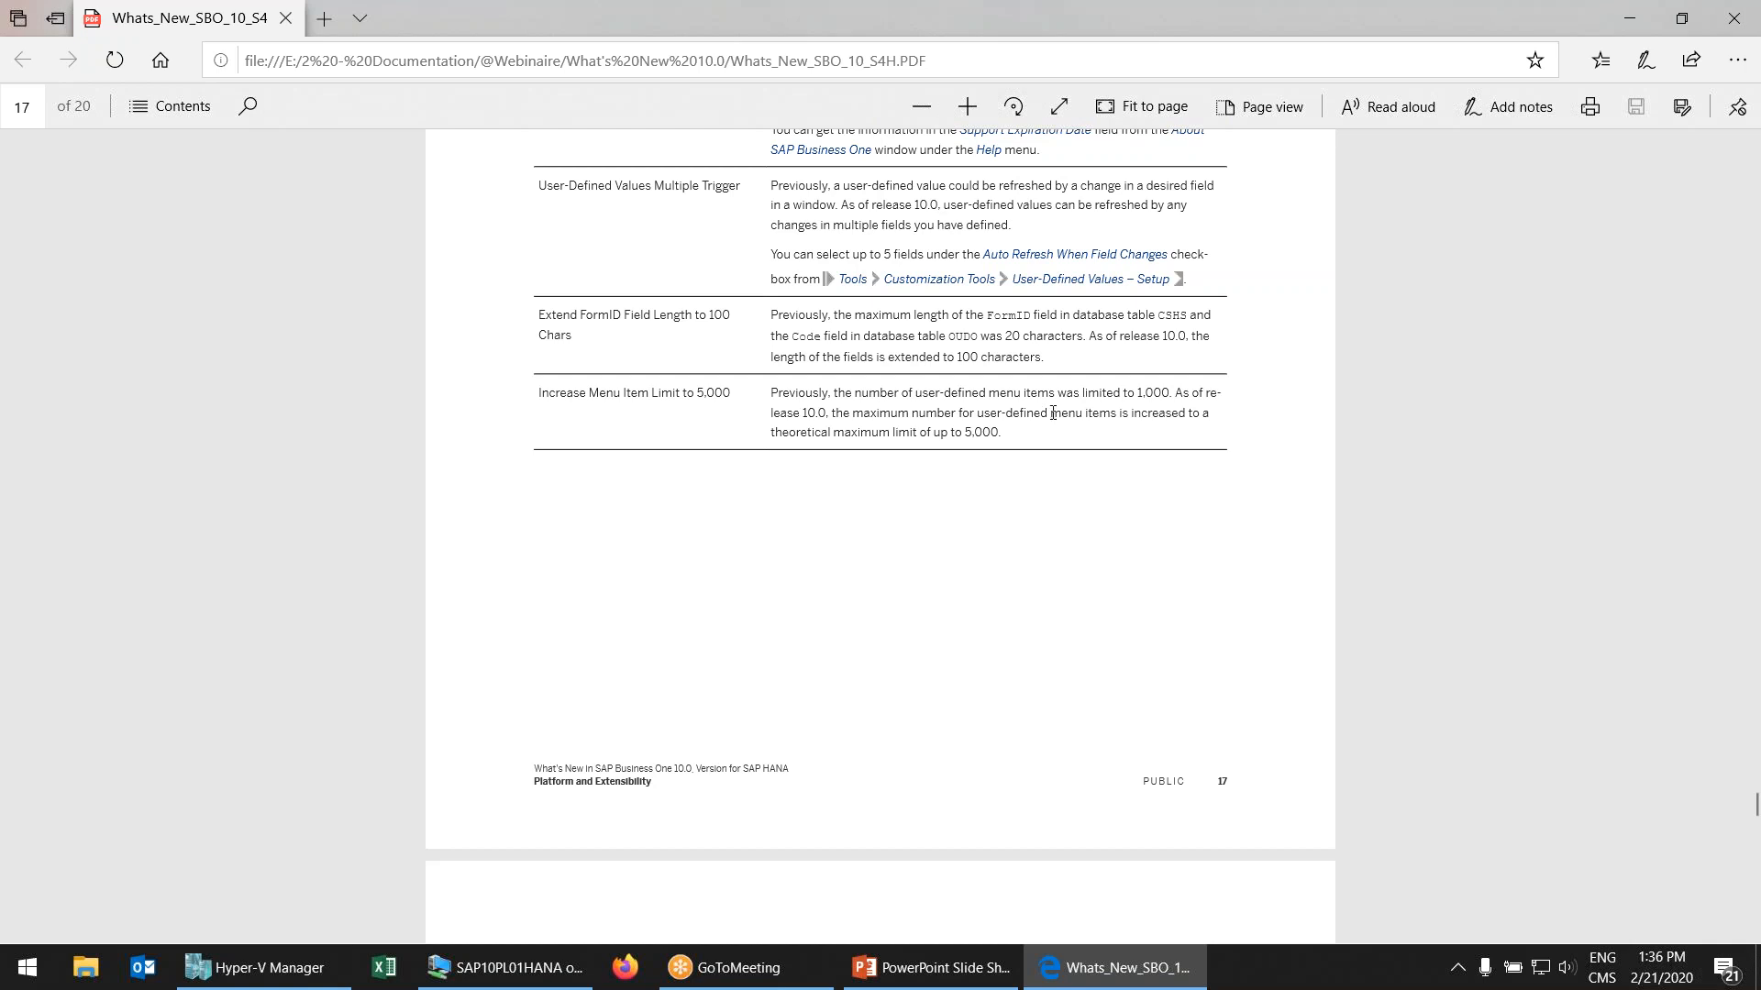
{"action": "scroll", "coordinate": [1004, 419], "scroll_direction": "down", "scroll_amount": 8}
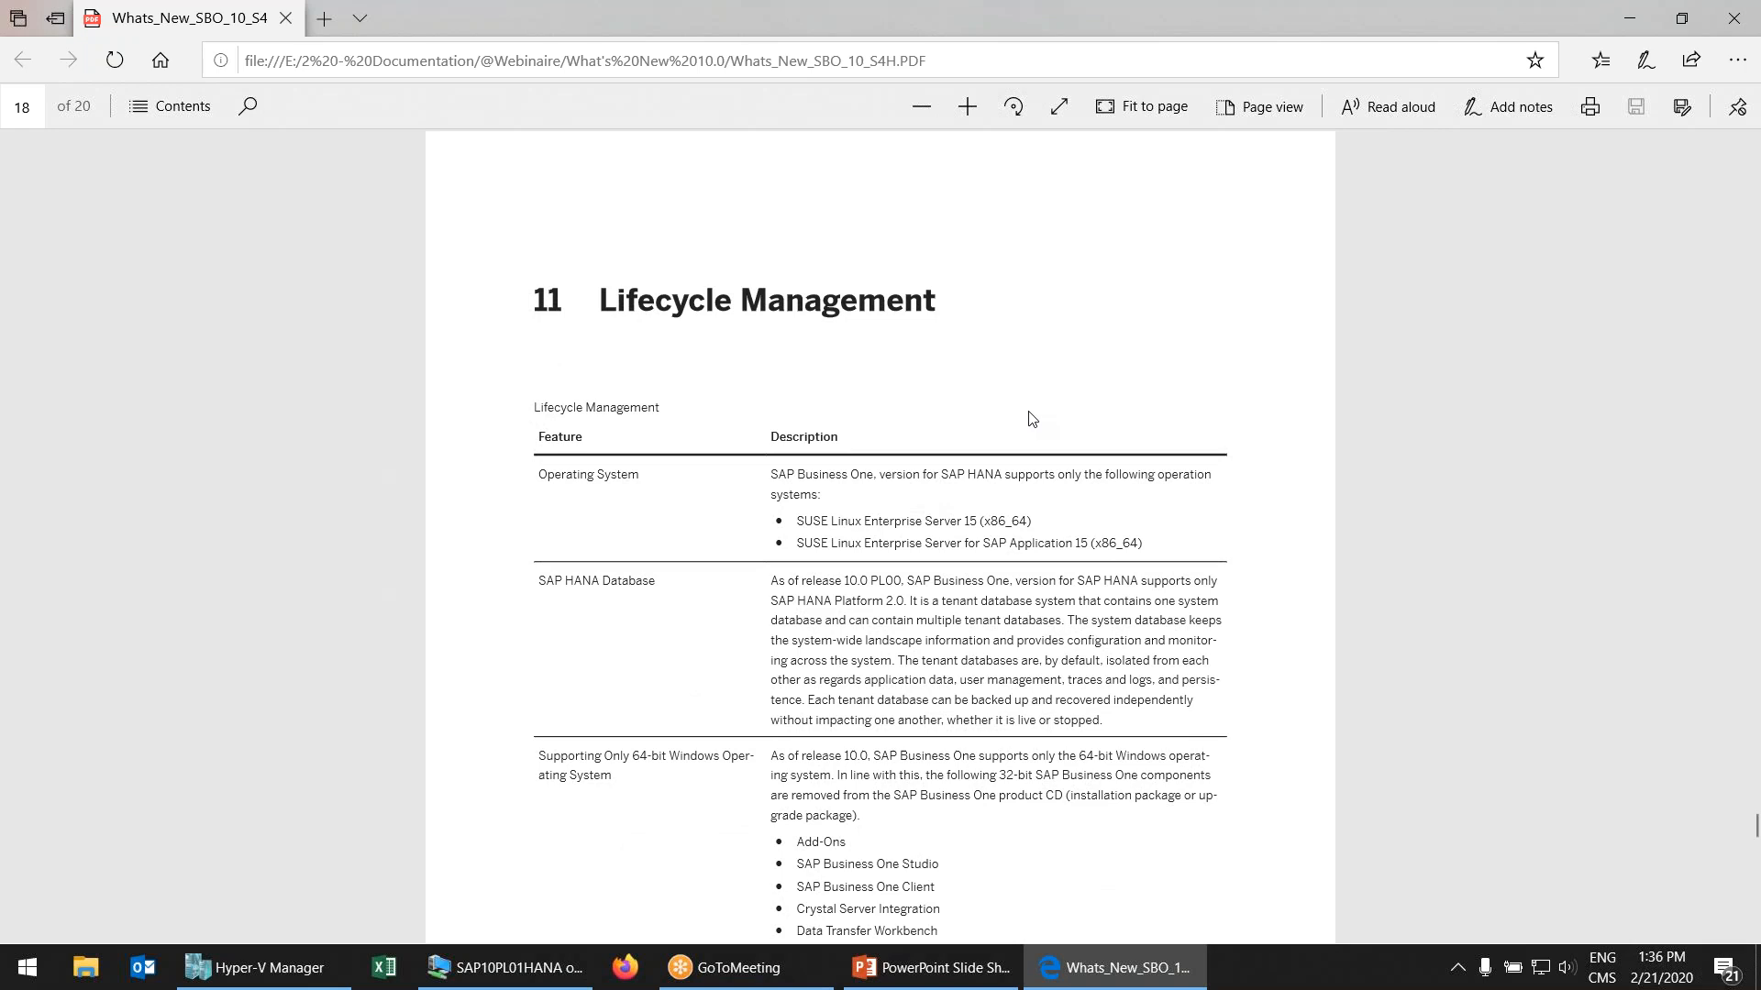
Highlight and clear the SUSE Linux Enterprise Server bullet text on page 18
{"action": "scroll", "coordinate": [1031, 420], "scroll_direction": "down", "scroll_amount": 1}
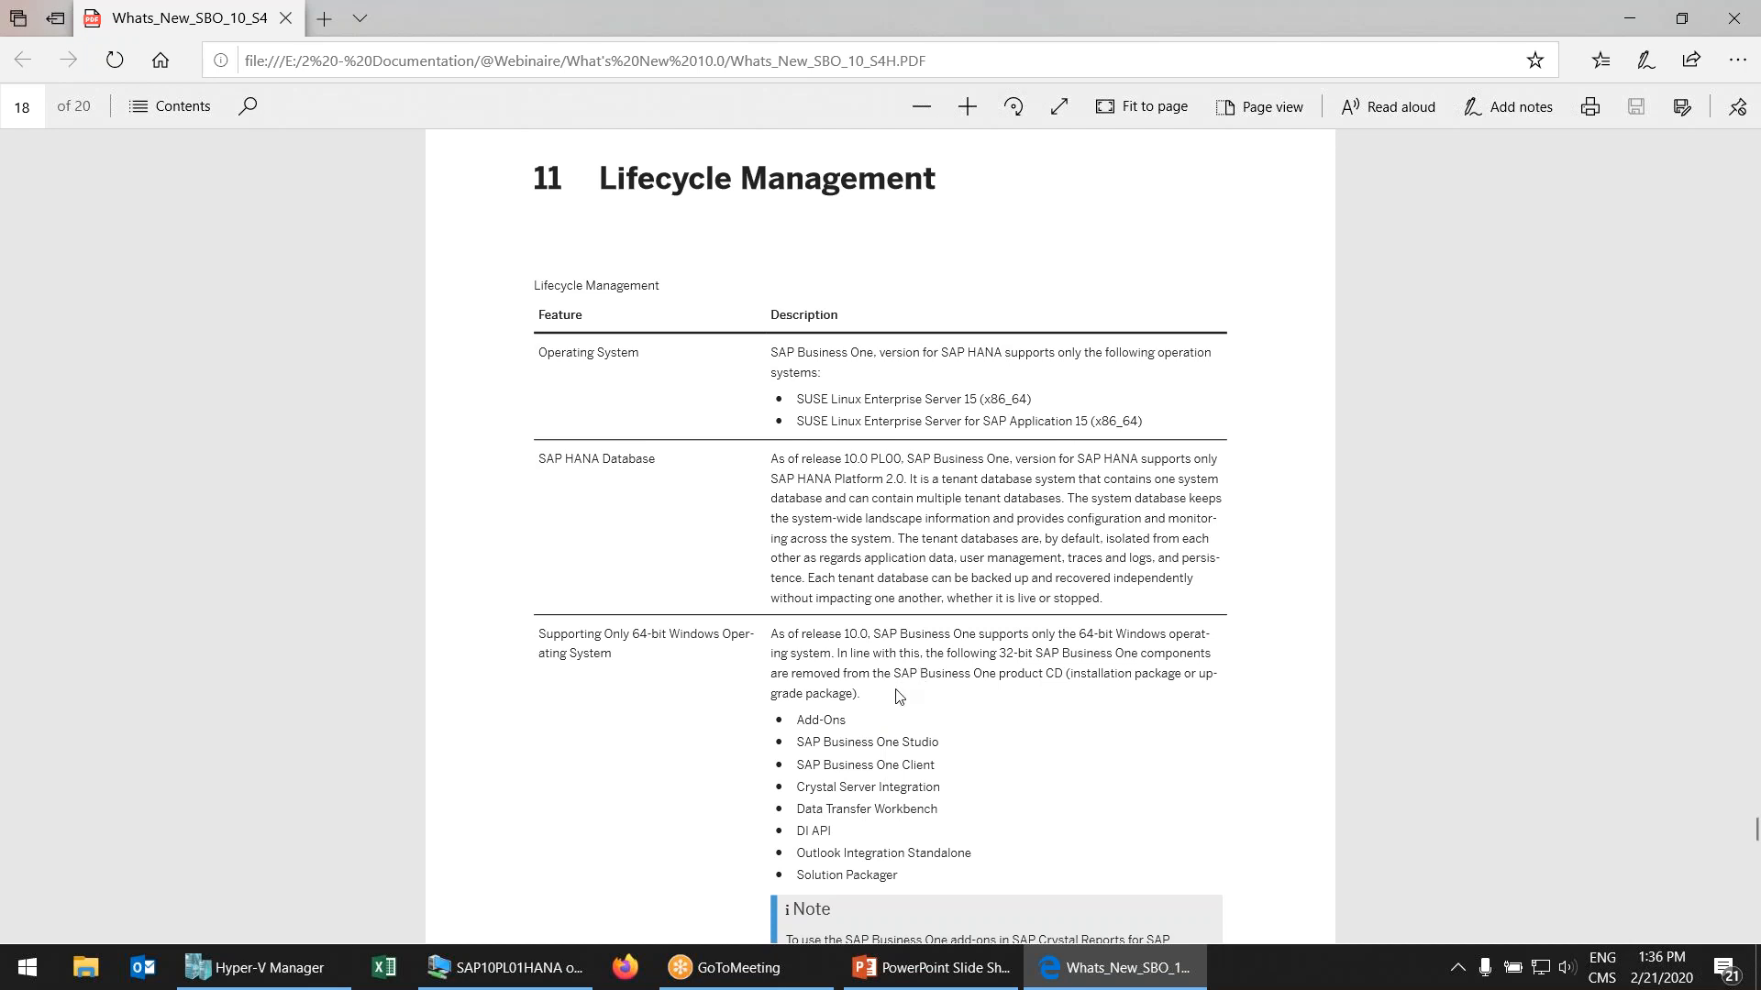
{"action": "left_click_drag", "start_coordinate": [794, 399], "coordinate": [857, 400]}
{"action": "left_click", "coordinate": [816, 403]}
{"action": "left_click_drag", "start_coordinate": [807, 399], "coordinate": [983, 401]}
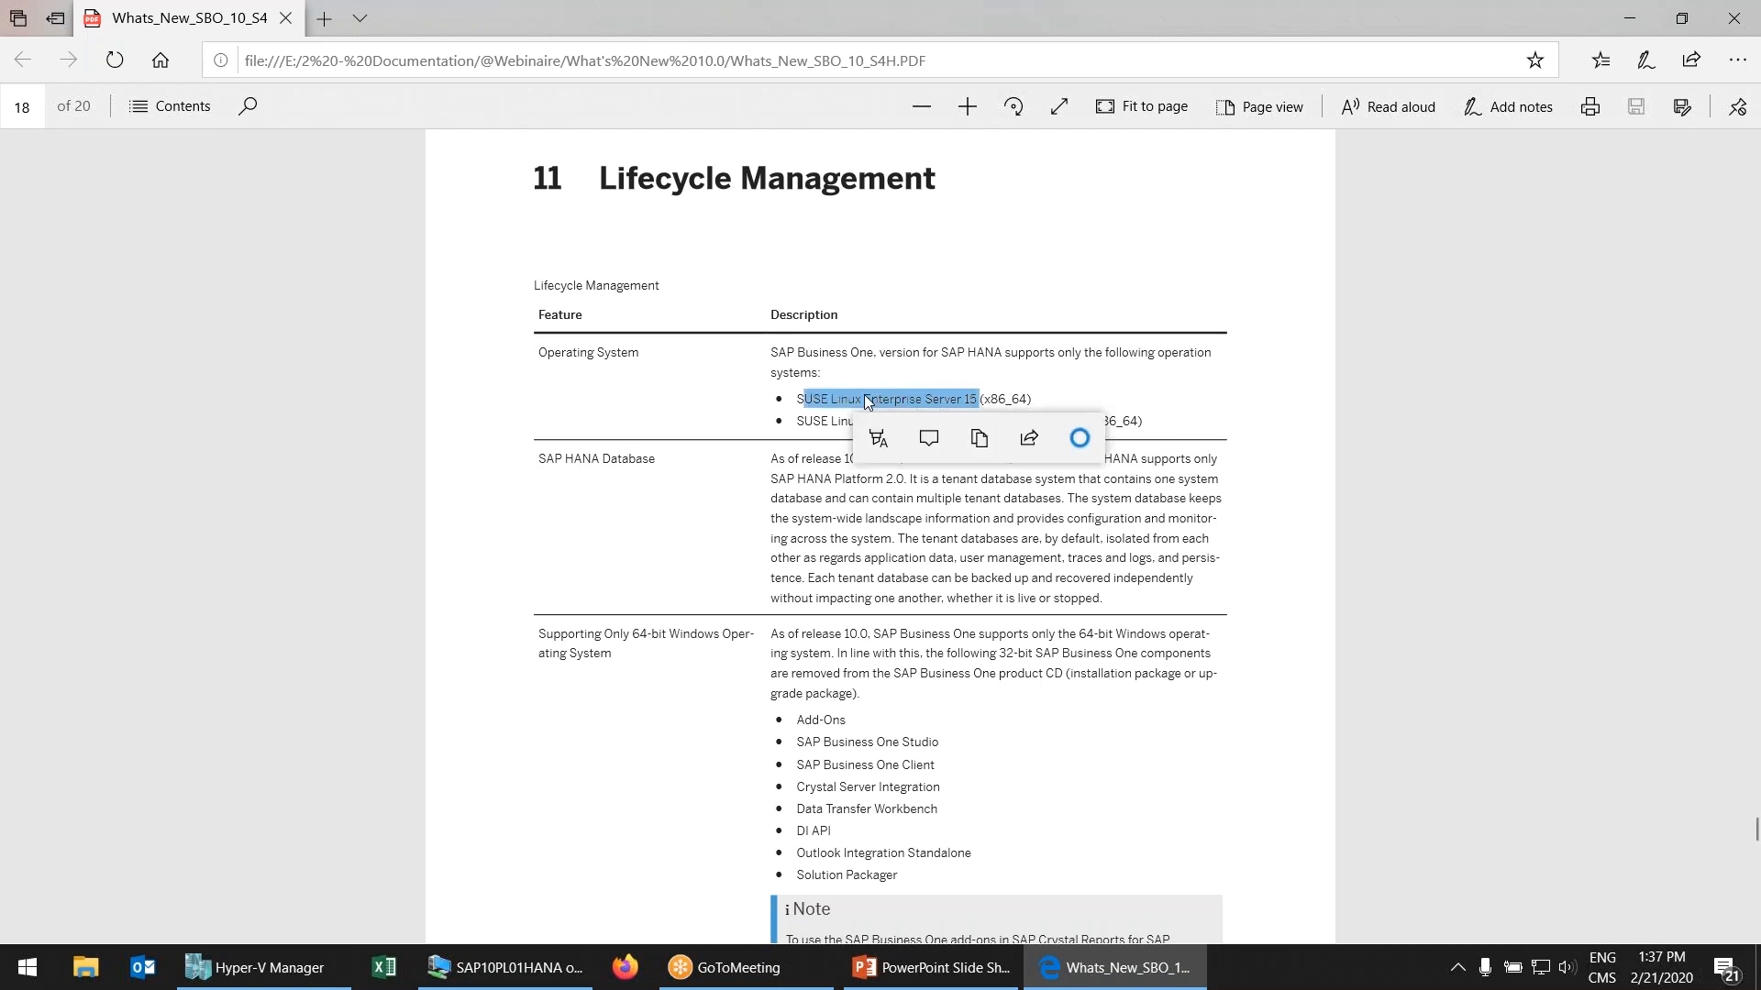
{"action": "left_click", "coordinate": [850, 395]}
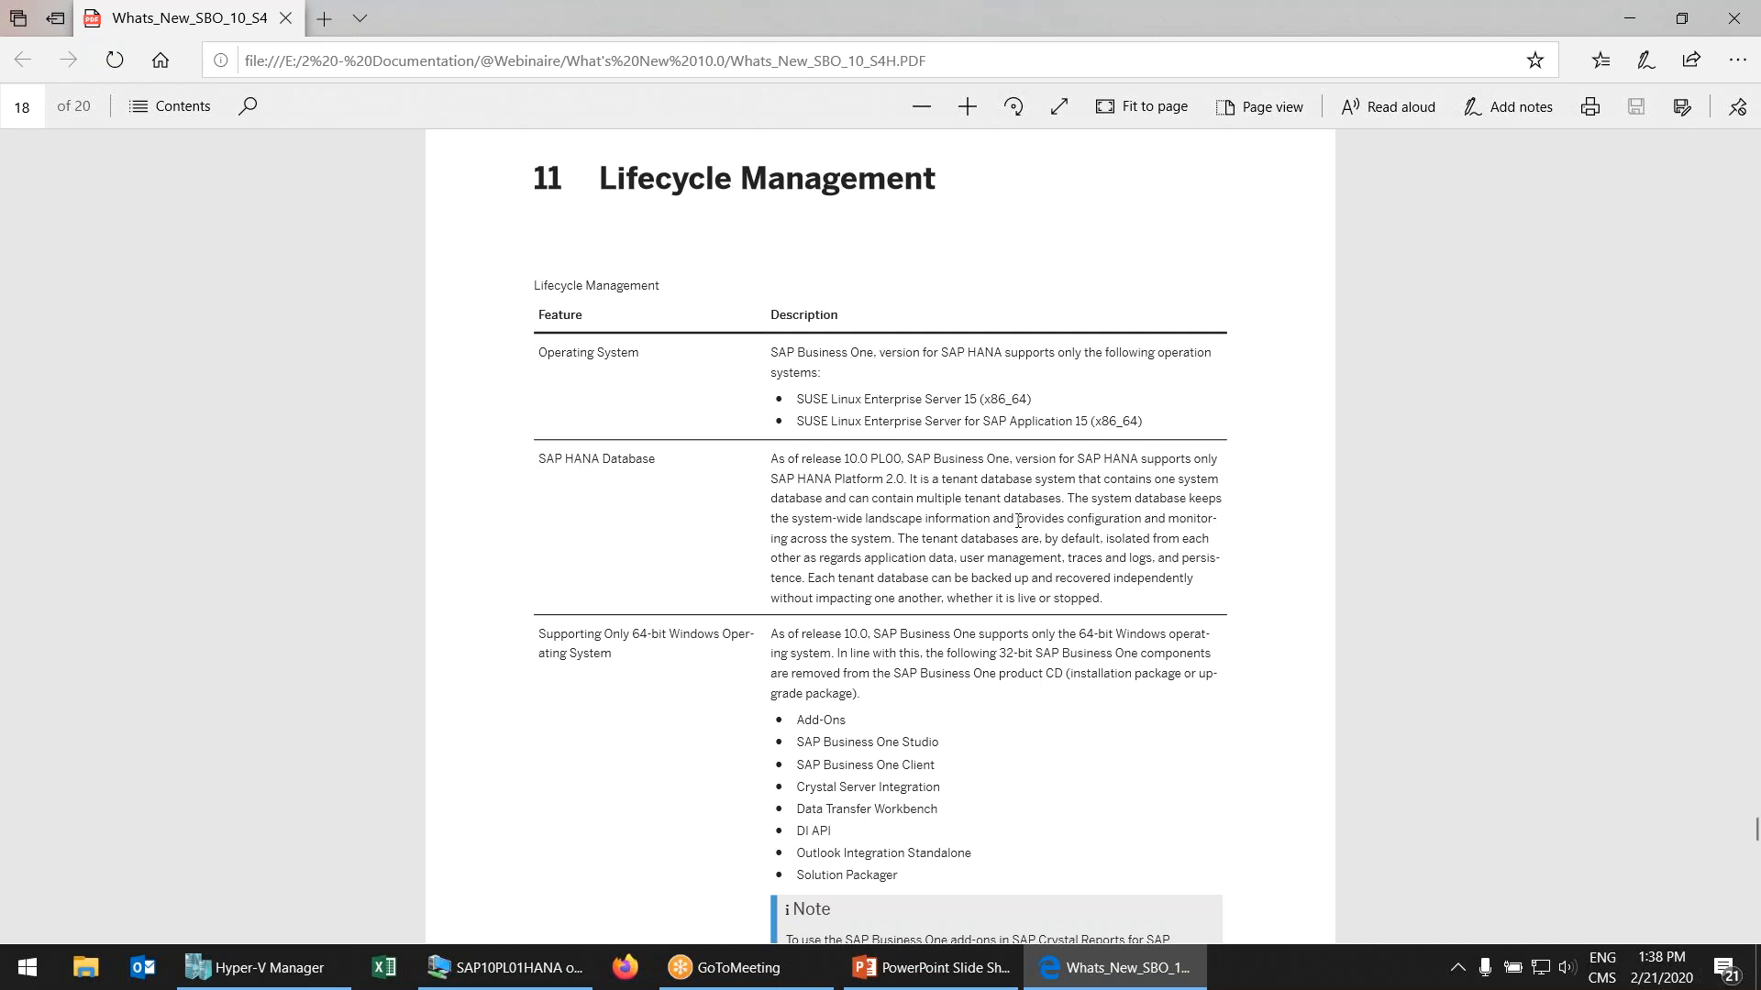
Move back to the 2 Web Client section on page 5, then switch to the SAP session
{"action": "scroll", "coordinate": [1005, 527], "scroll_direction": "down", "scroll_amount": 6}
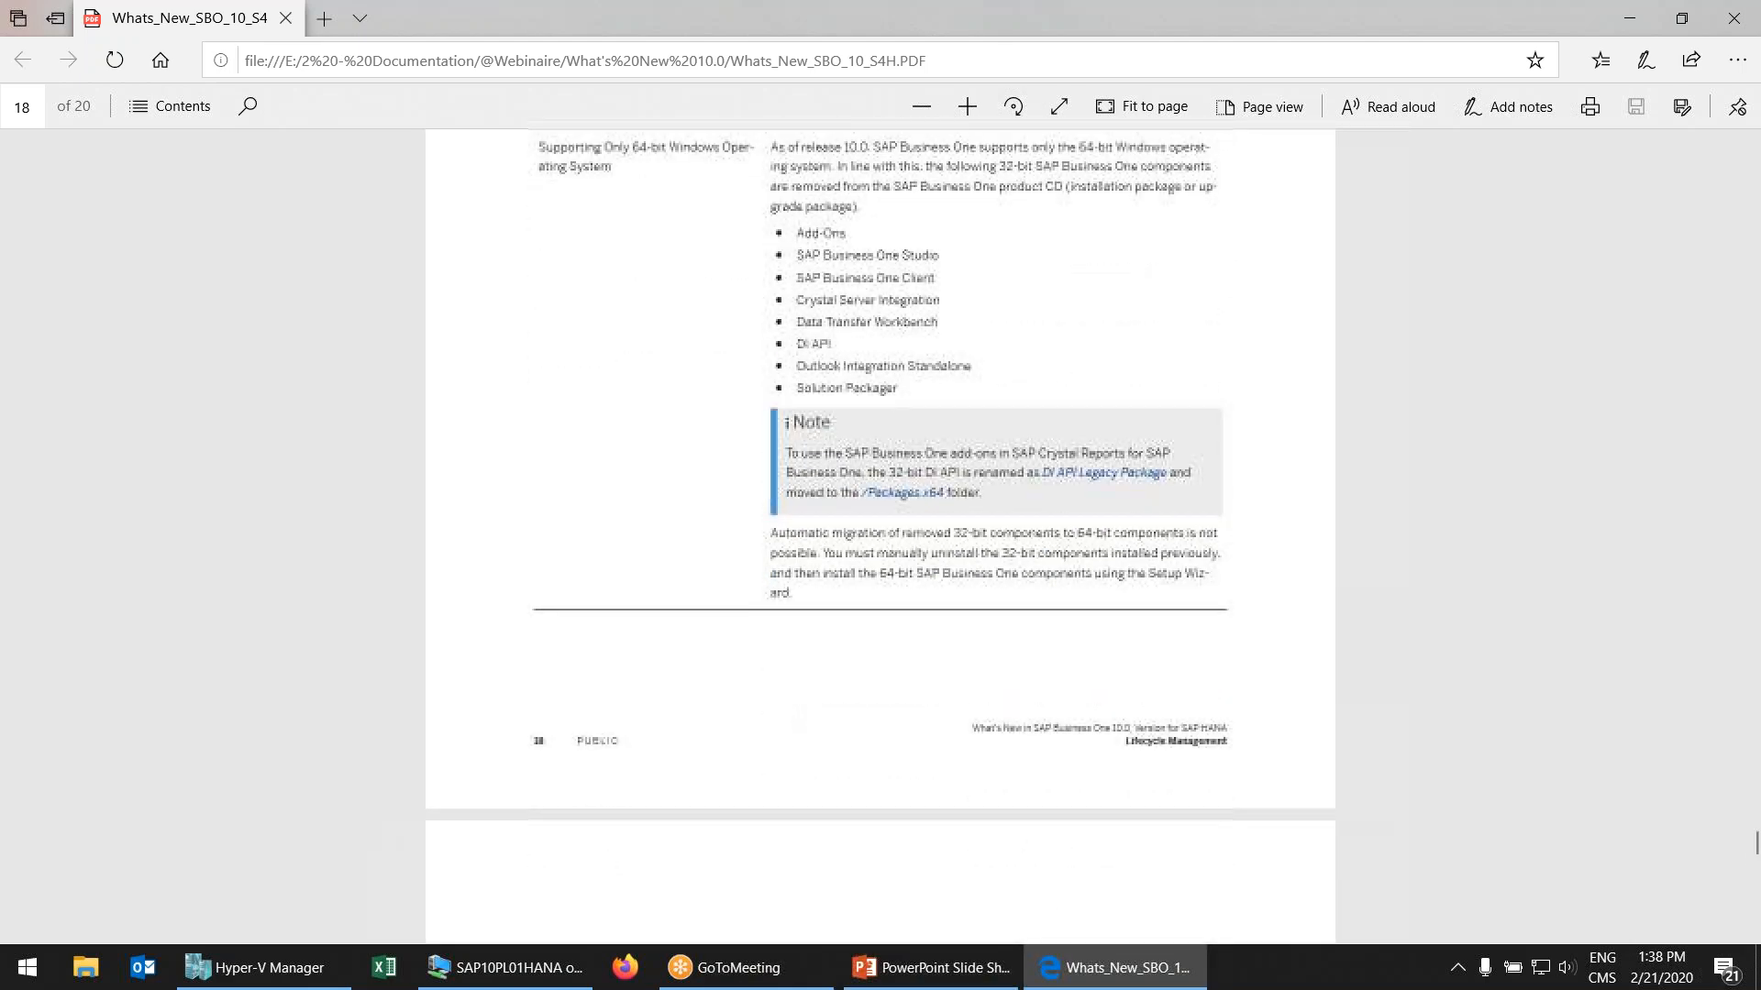
{"action": "scroll", "coordinate": [995, 532], "scroll_direction": "down", "scroll_amount": 5}
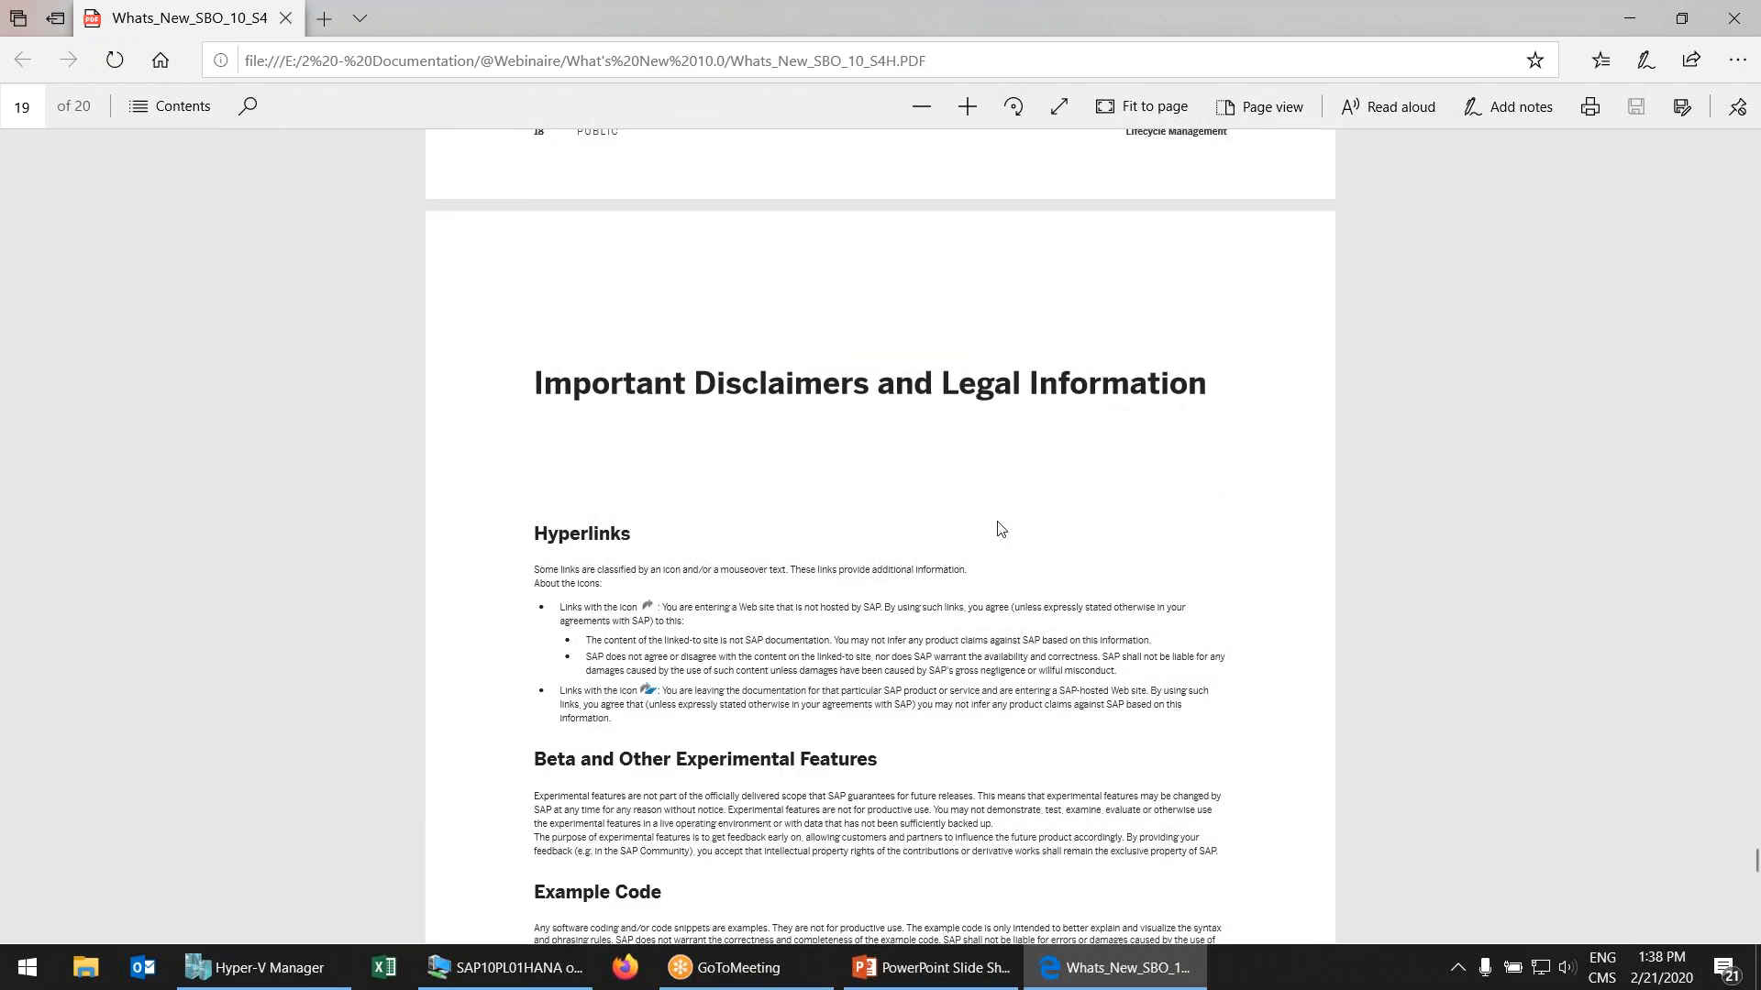
{"action": "scroll", "coordinate": [840, 536], "scroll_direction": "up", "scroll_amount": 17}
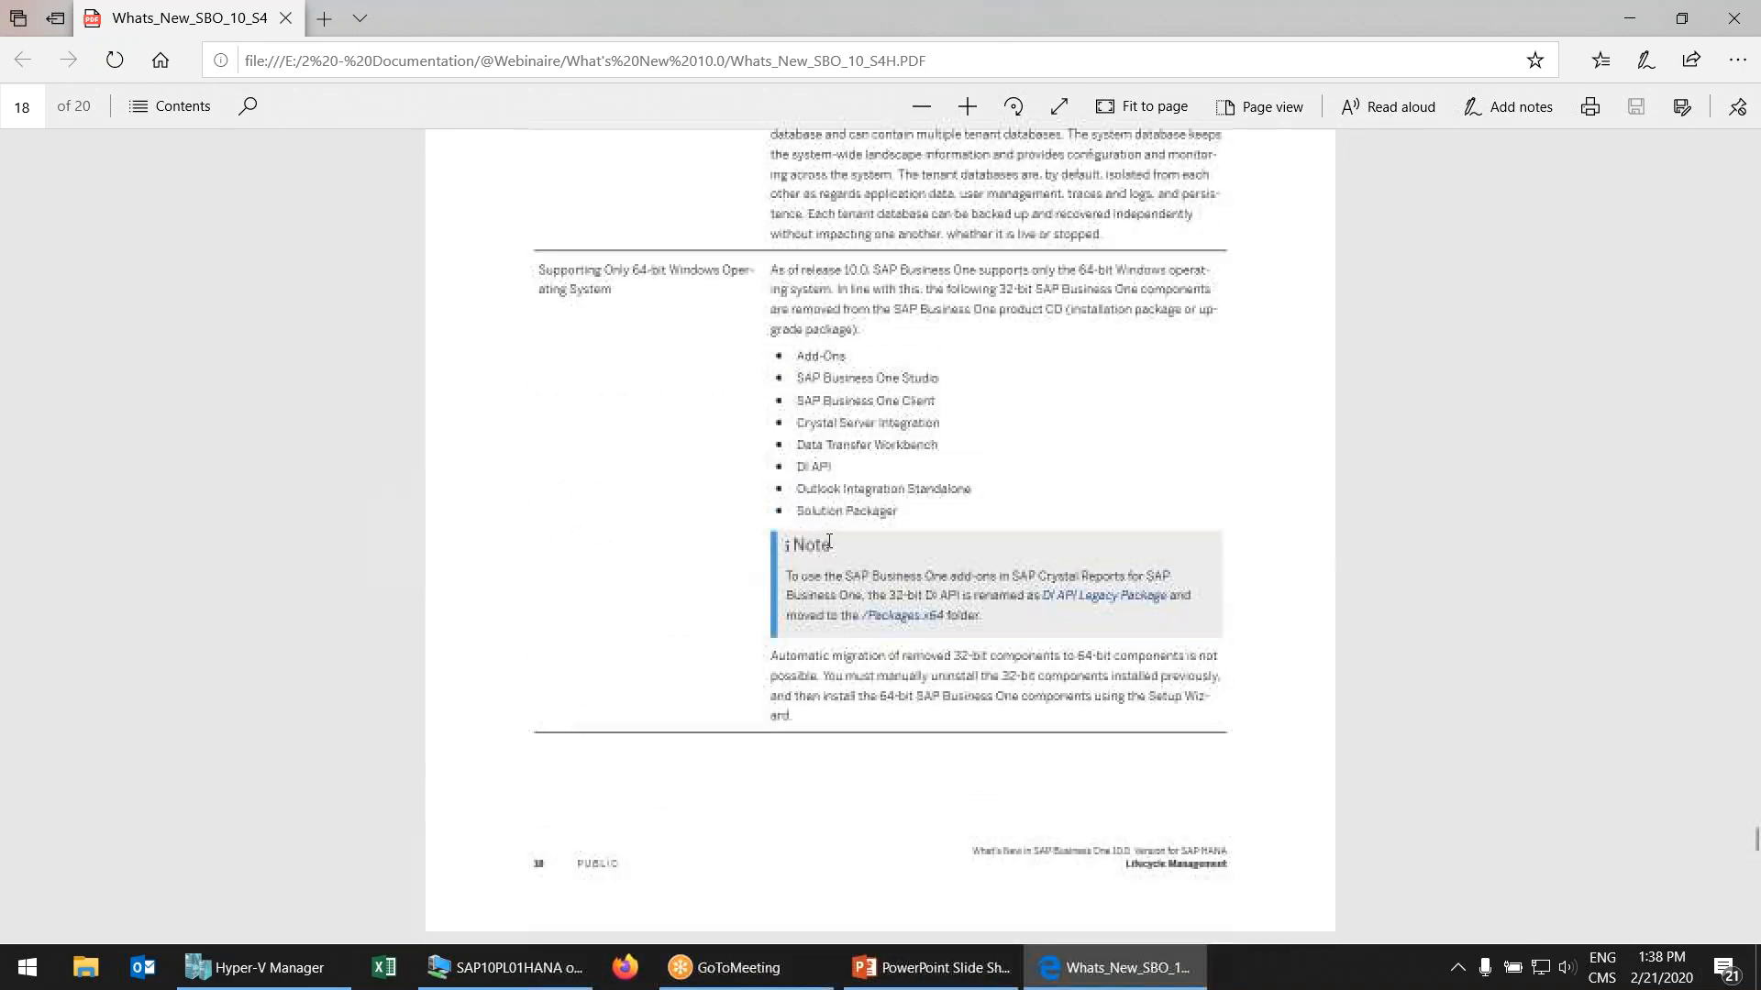
{"action": "scroll", "coordinate": [844, 541], "scroll_direction": "up", "scroll_amount": 20}
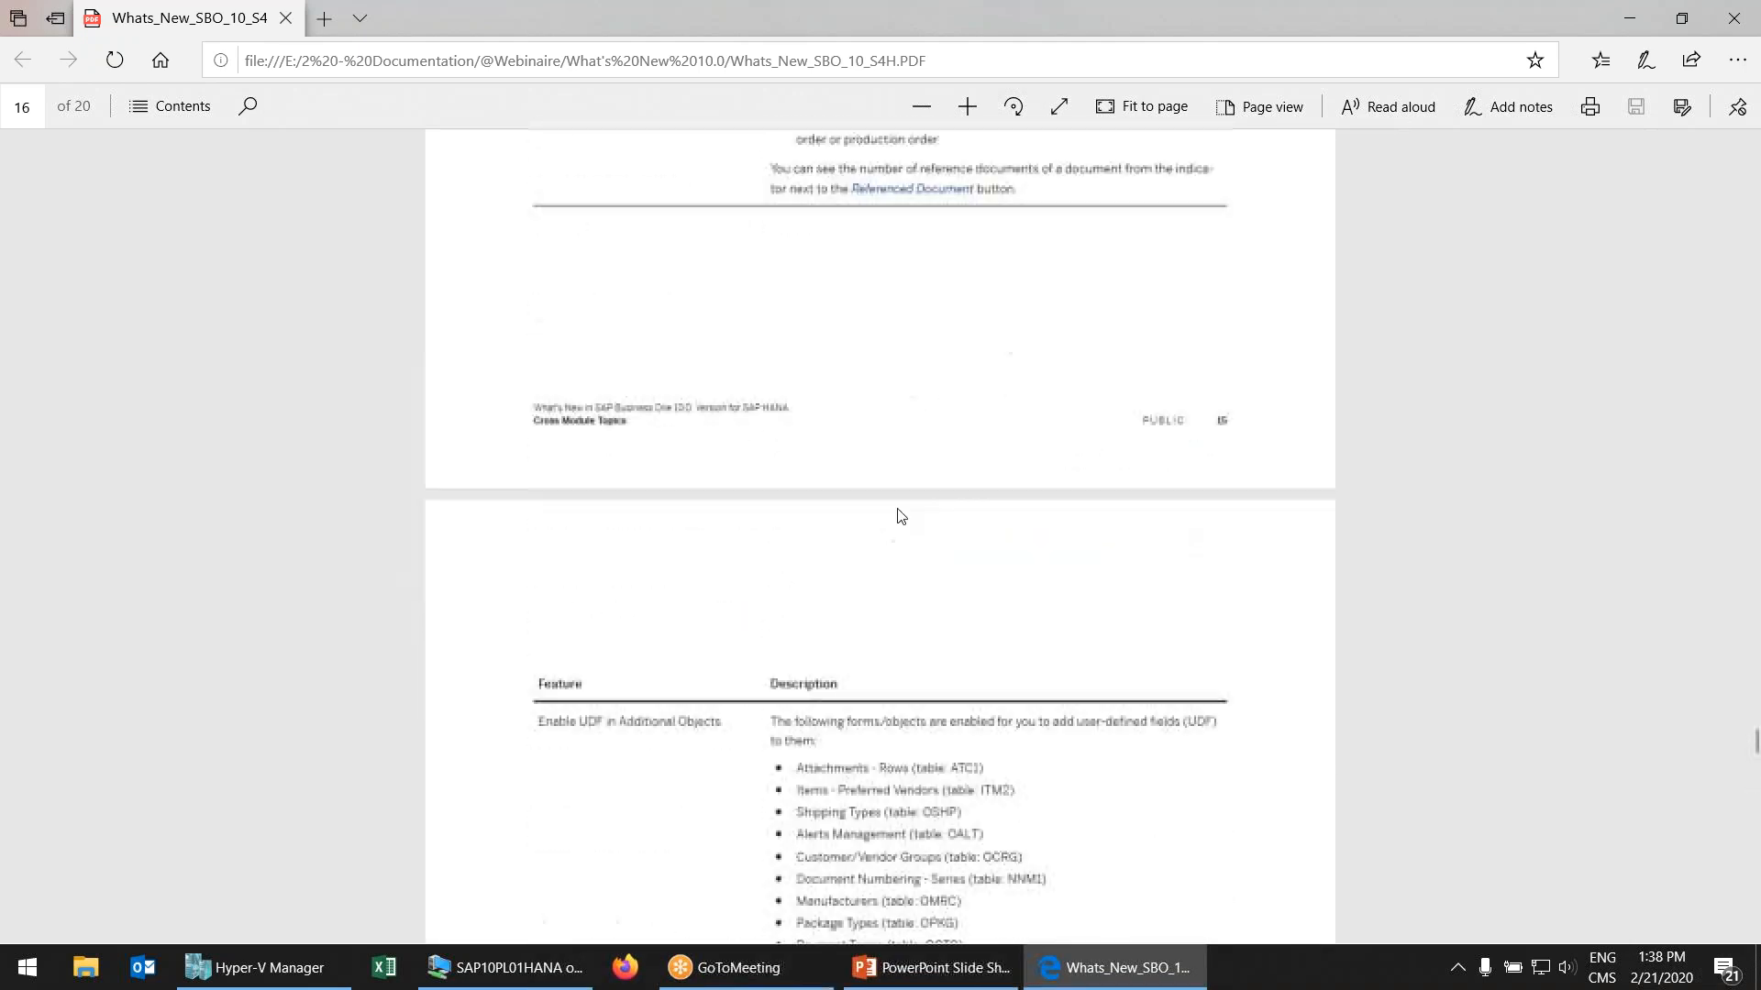
{"action": "scroll", "coordinate": [915, 507], "scroll_direction": "up", "scroll_amount": 20}
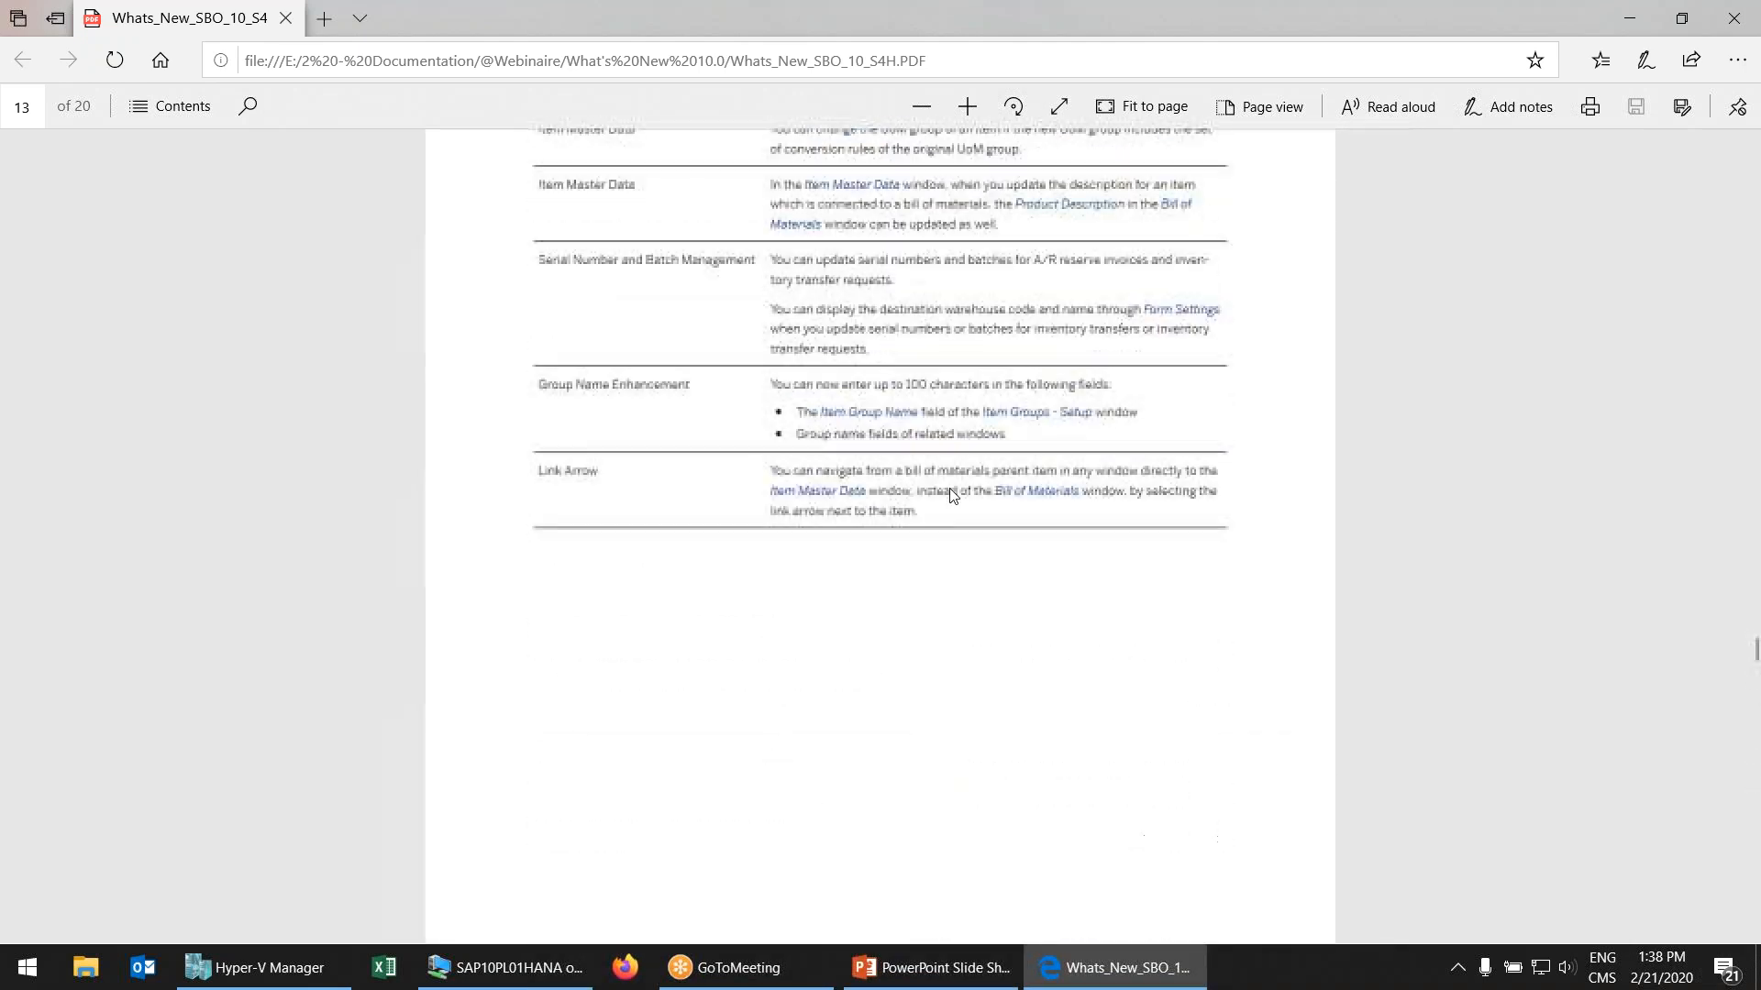
{"action": "left_click", "coordinate": [1754, 272]}
{"action": "left_click_drag", "start_coordinate": [1752, 587], "coordinate": [1745, 356]}
{"action": "scroll", "coordinate": [1167, 783], "scroll_direction": "down", "scroll_amount": 1}
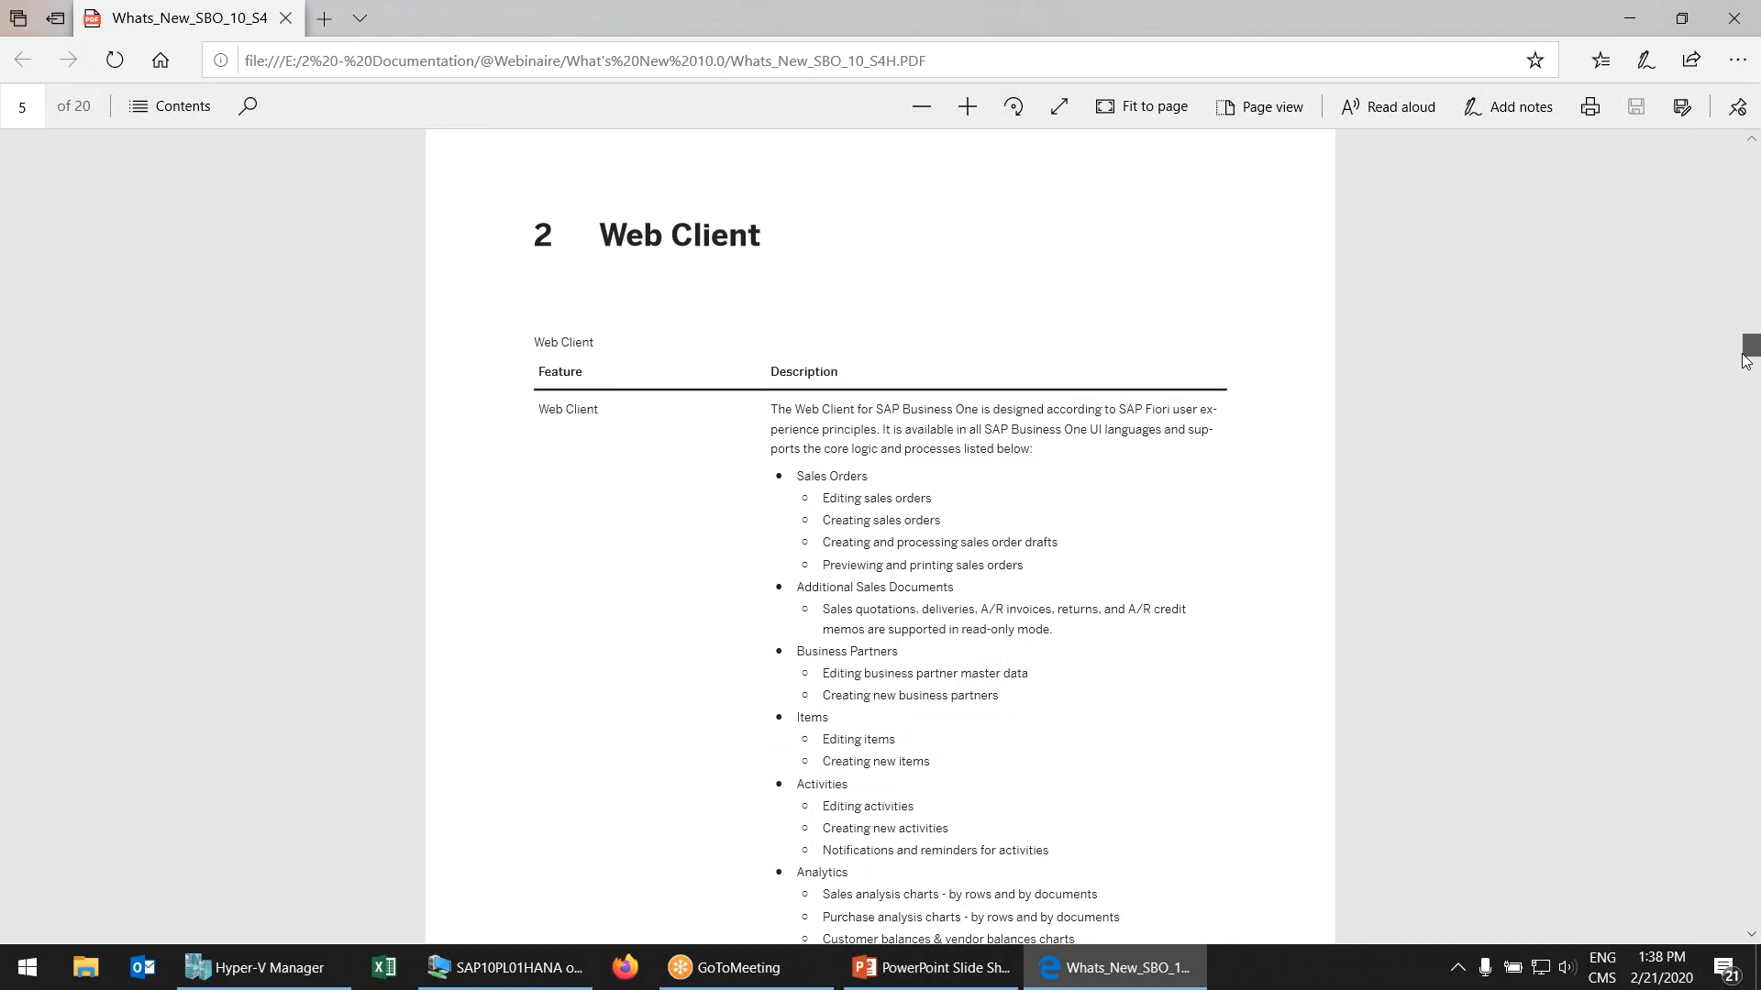
{"action": "scroll", "coordinate": [1167, 782], "scroll_direction": "down", "scroll_amount": 1}
{"action": "left_click", "coordinate": [539, 974]}
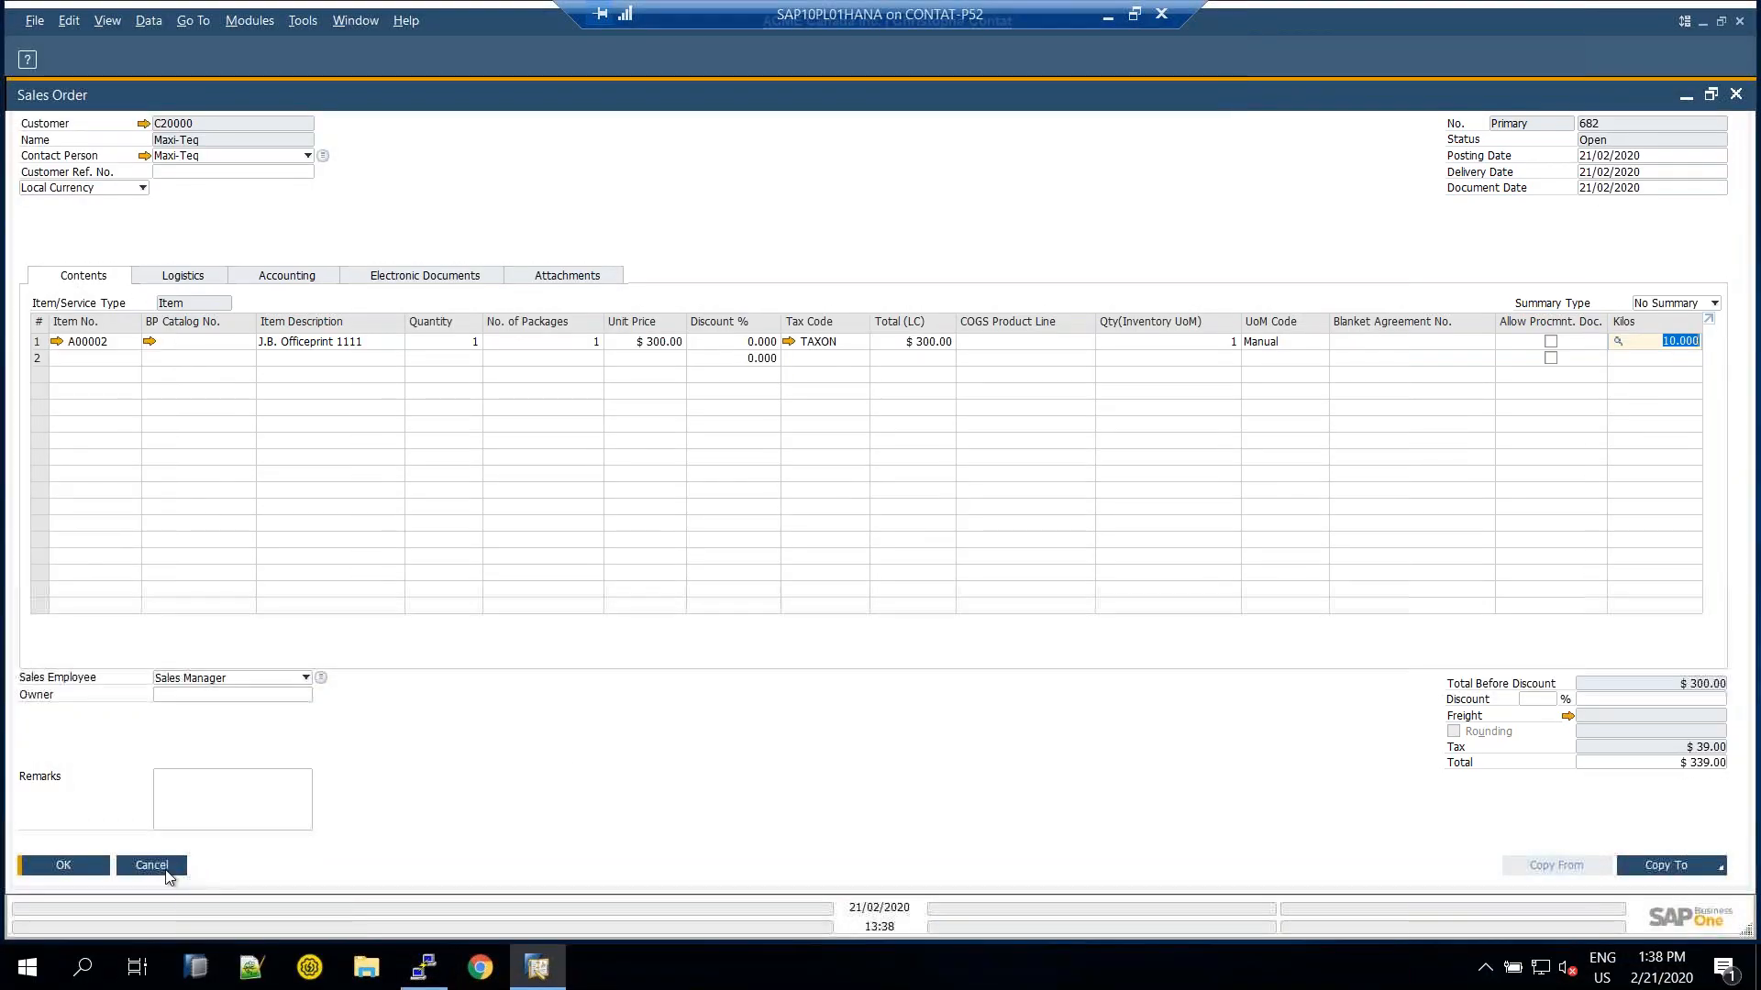
Close sales order 682 and open the Query Manager's category SAP_DASHBOARD_001_DAB006_QUERY
{"action": "key", "text": "Escape"}
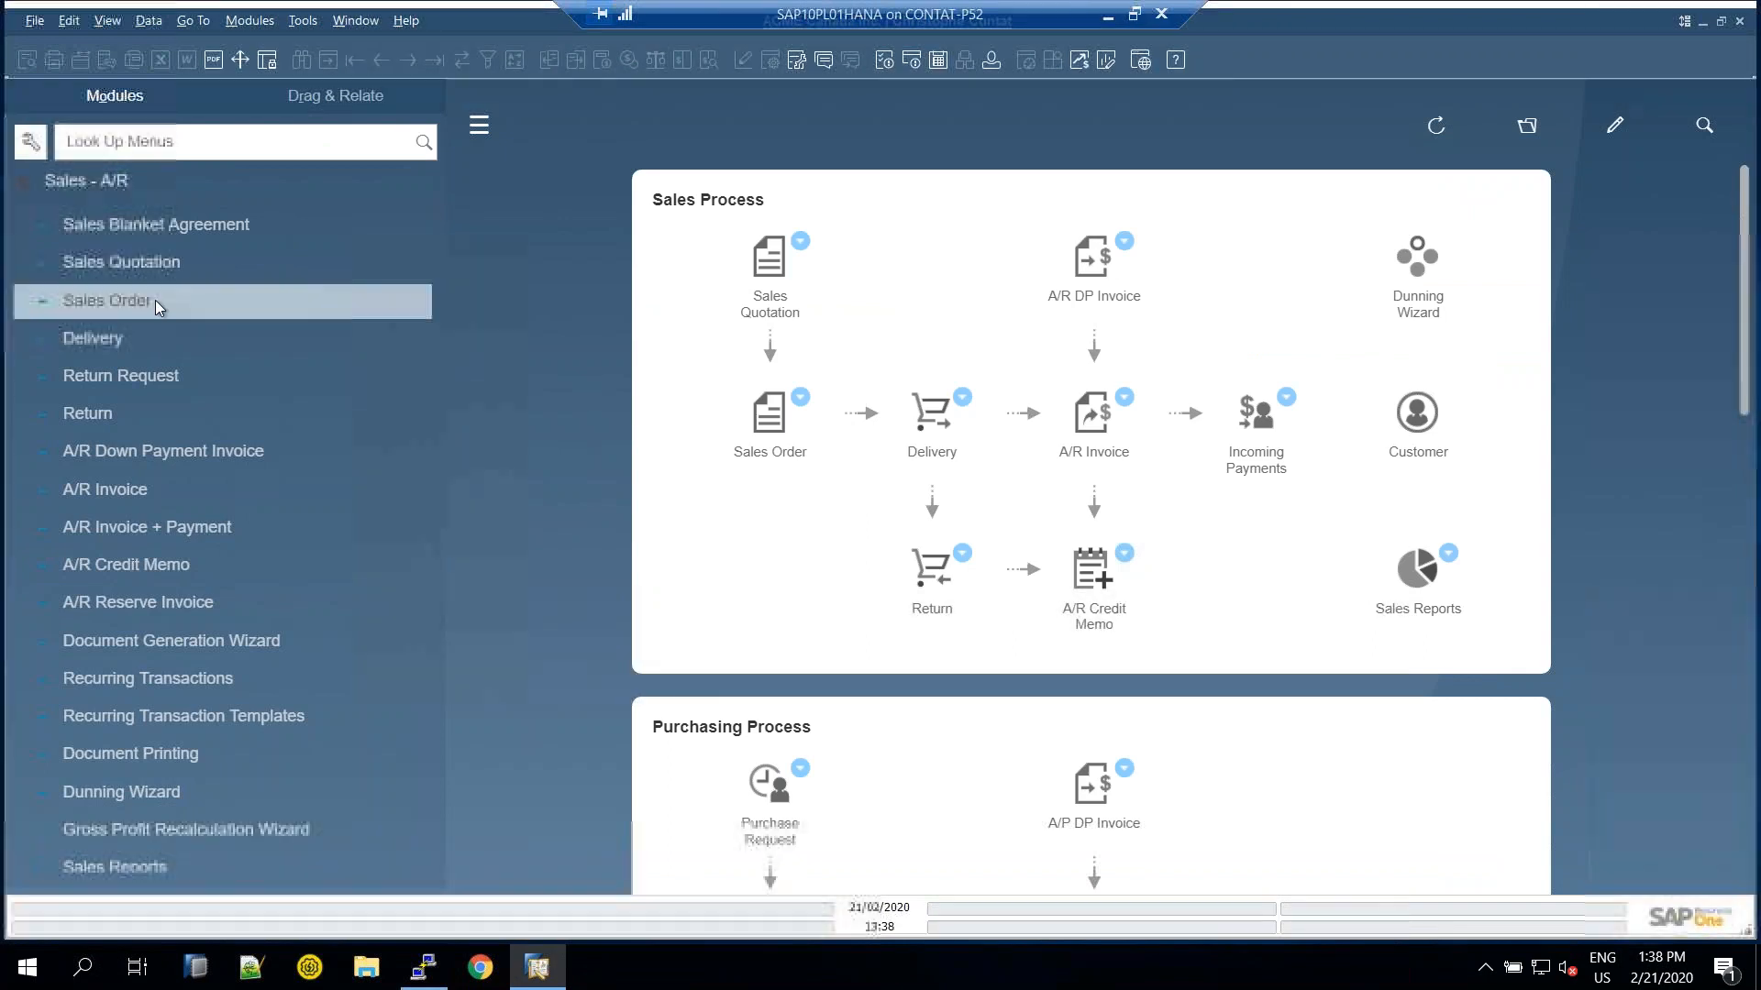
{"action": "scroll", "coordinate": [146, 282], "scroll_direction": "up", "scroll_amount": 2}
{"action": "left_click", "coordinate": [156, 355]}
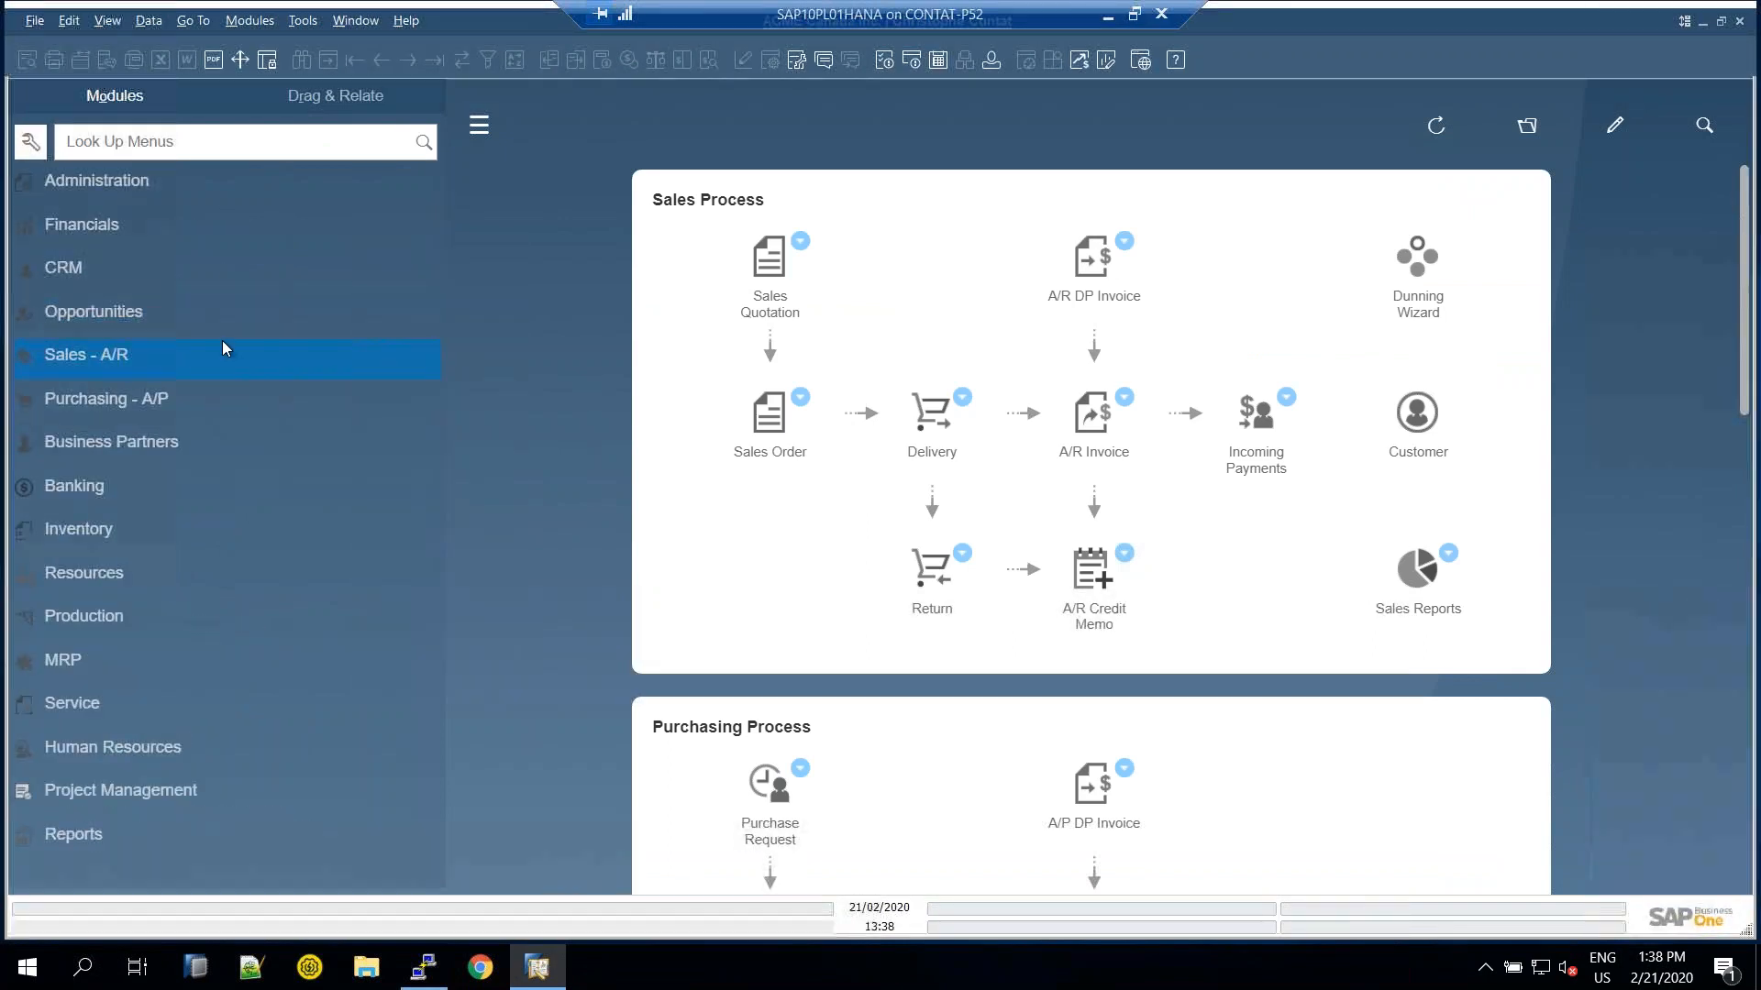
{"action": "left_click", "coordinate": [795, 61]}
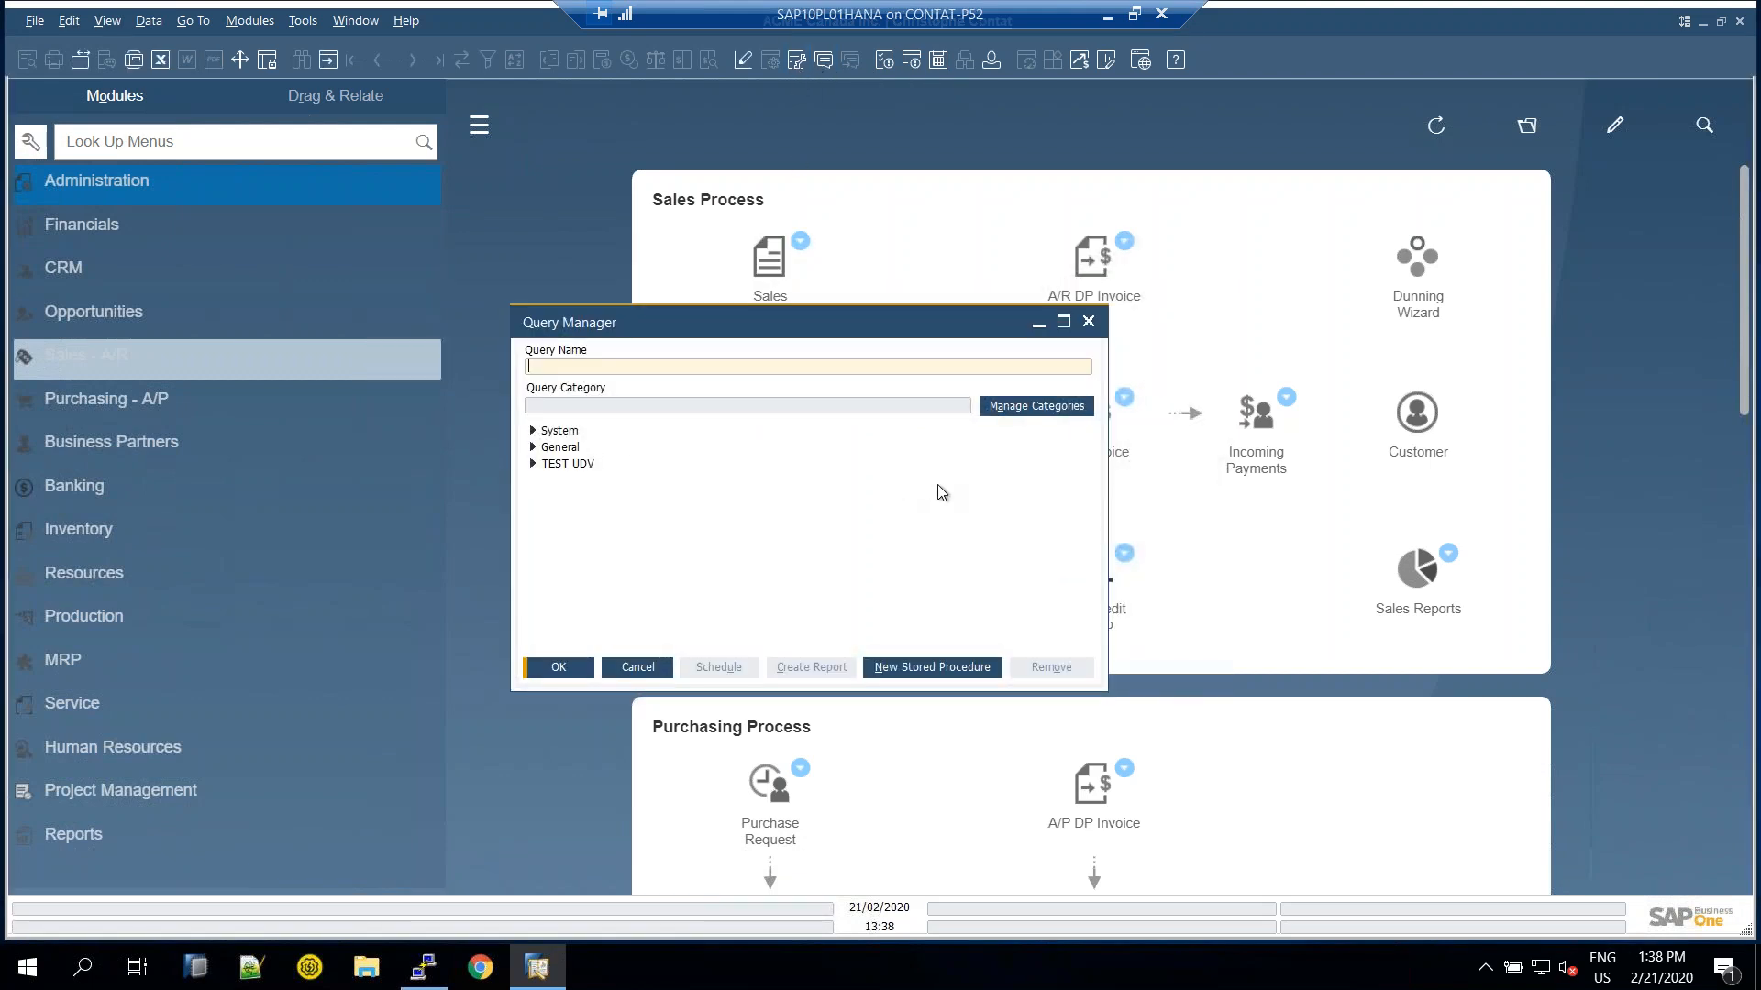
{"action": "left_click", "coordinate": [1034, 408]}
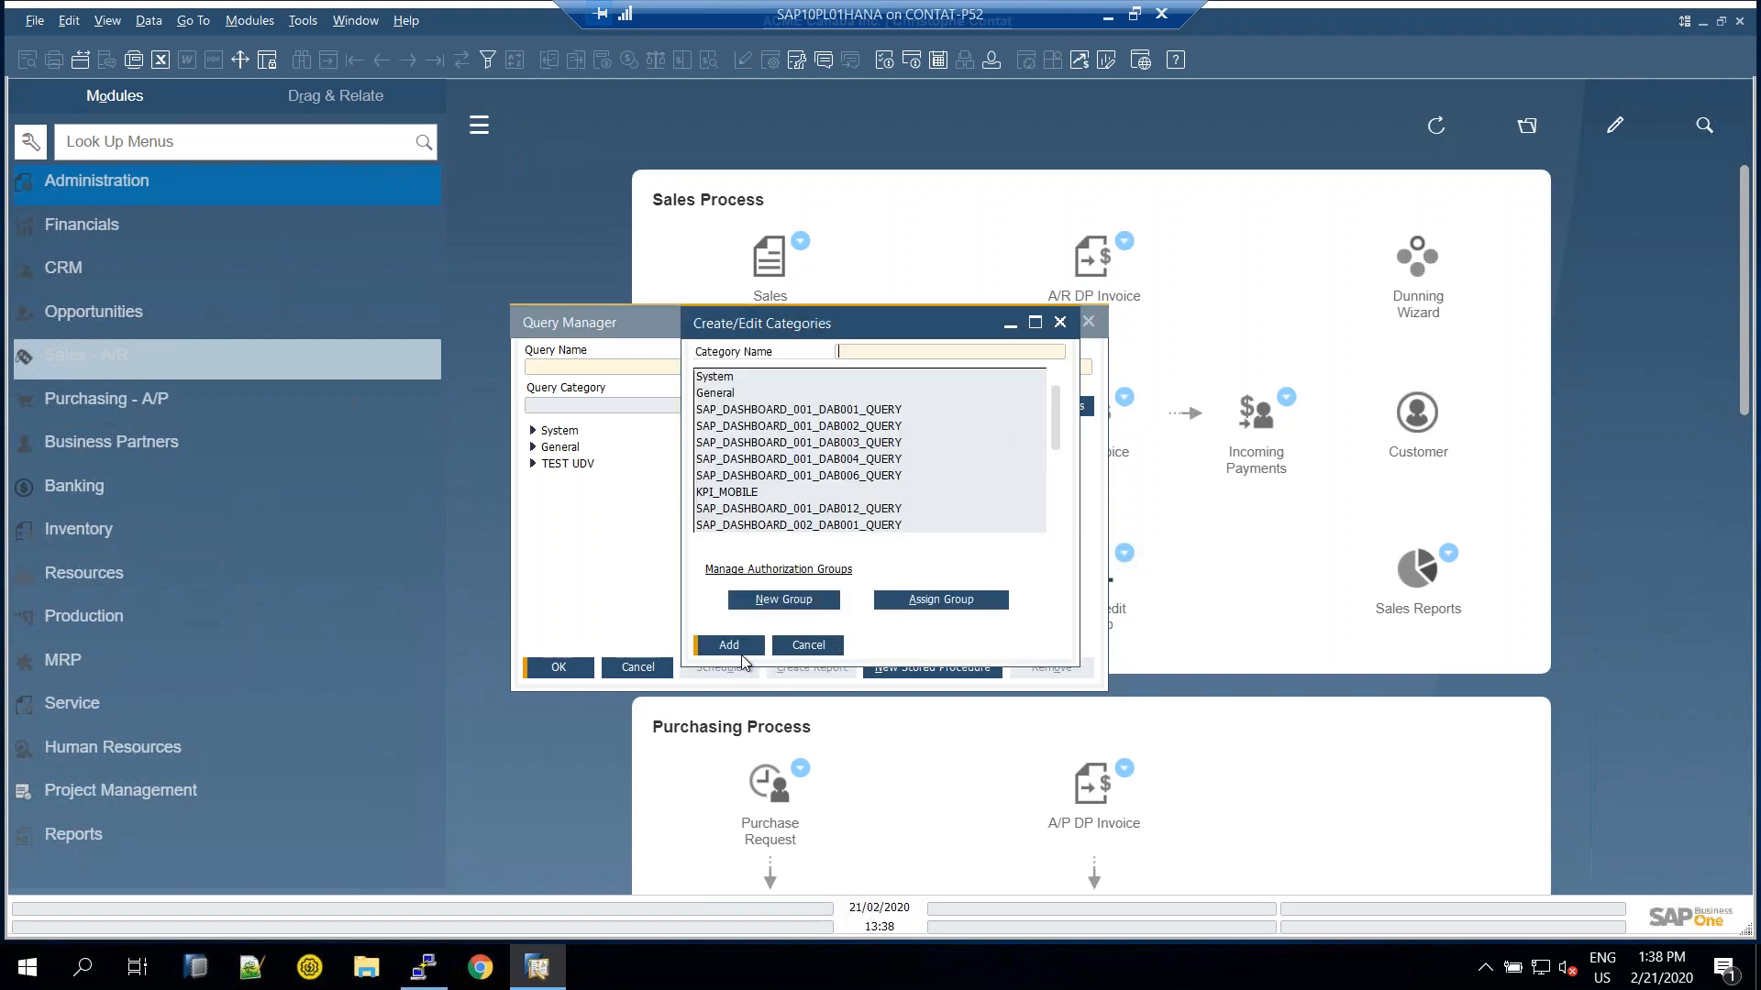
{"action": "left_click", "coordinate": [844, 477]}
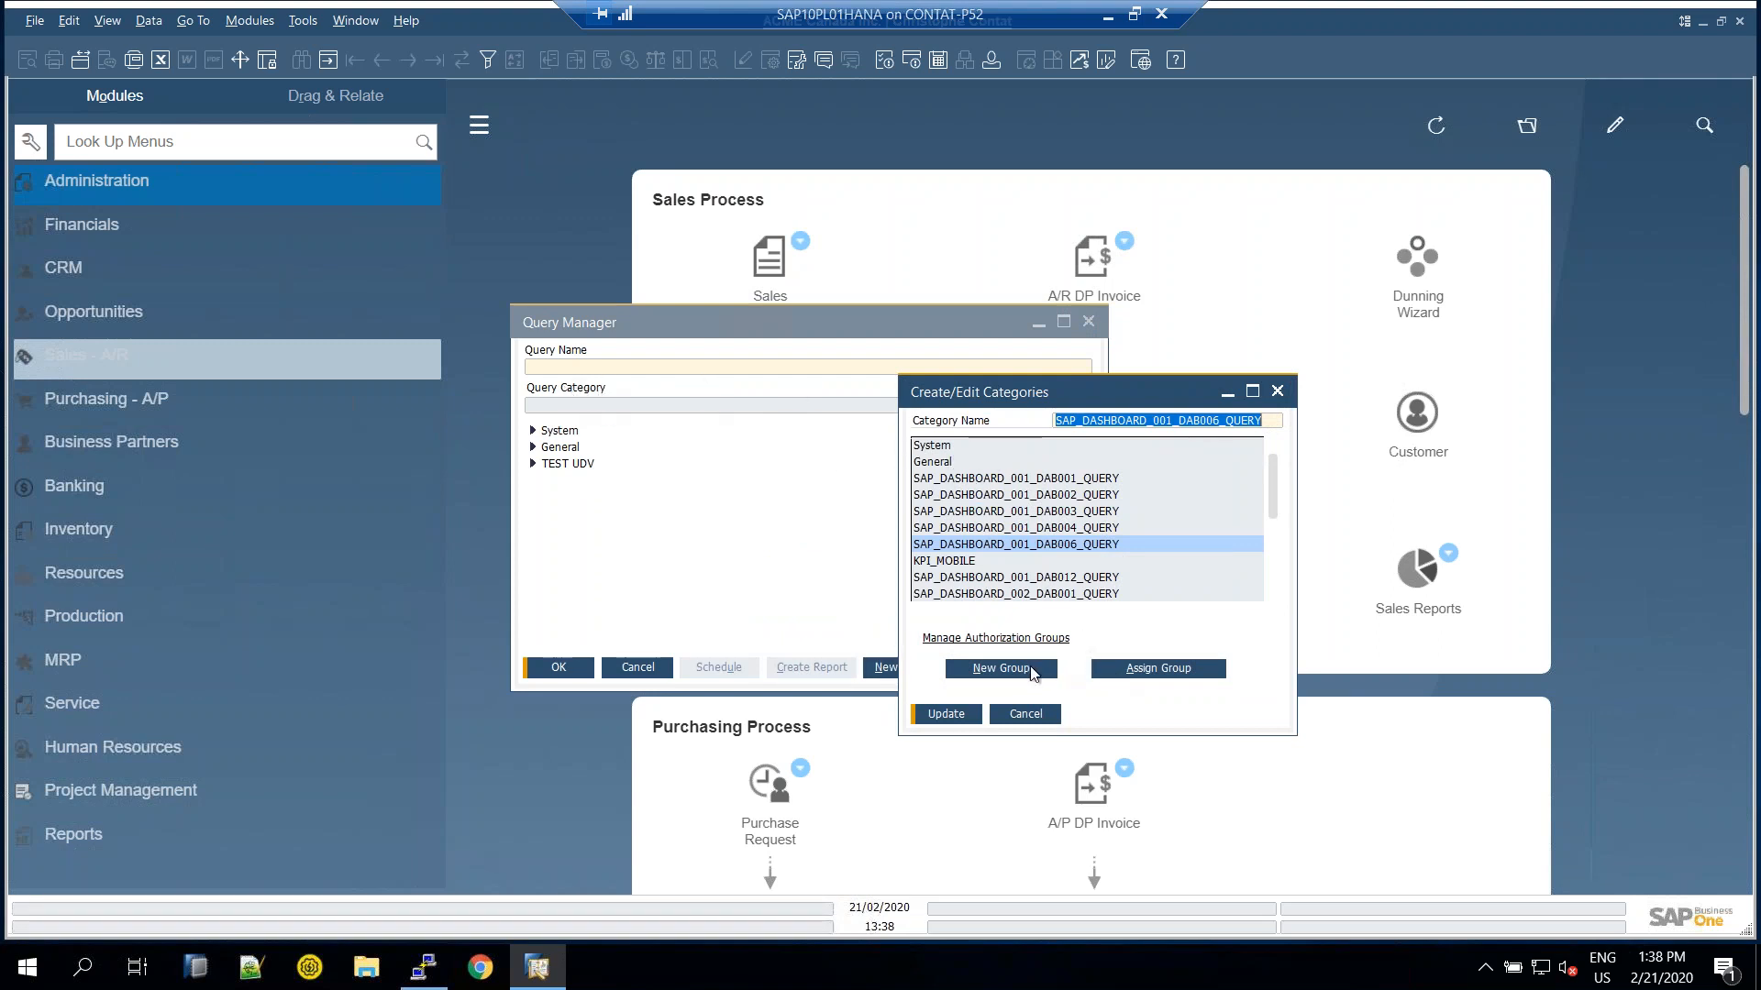
Review the query authorization groups Tout le monde and Group1 in the setup window
{"action": "left_click", "coordinate": [1048, 678]}
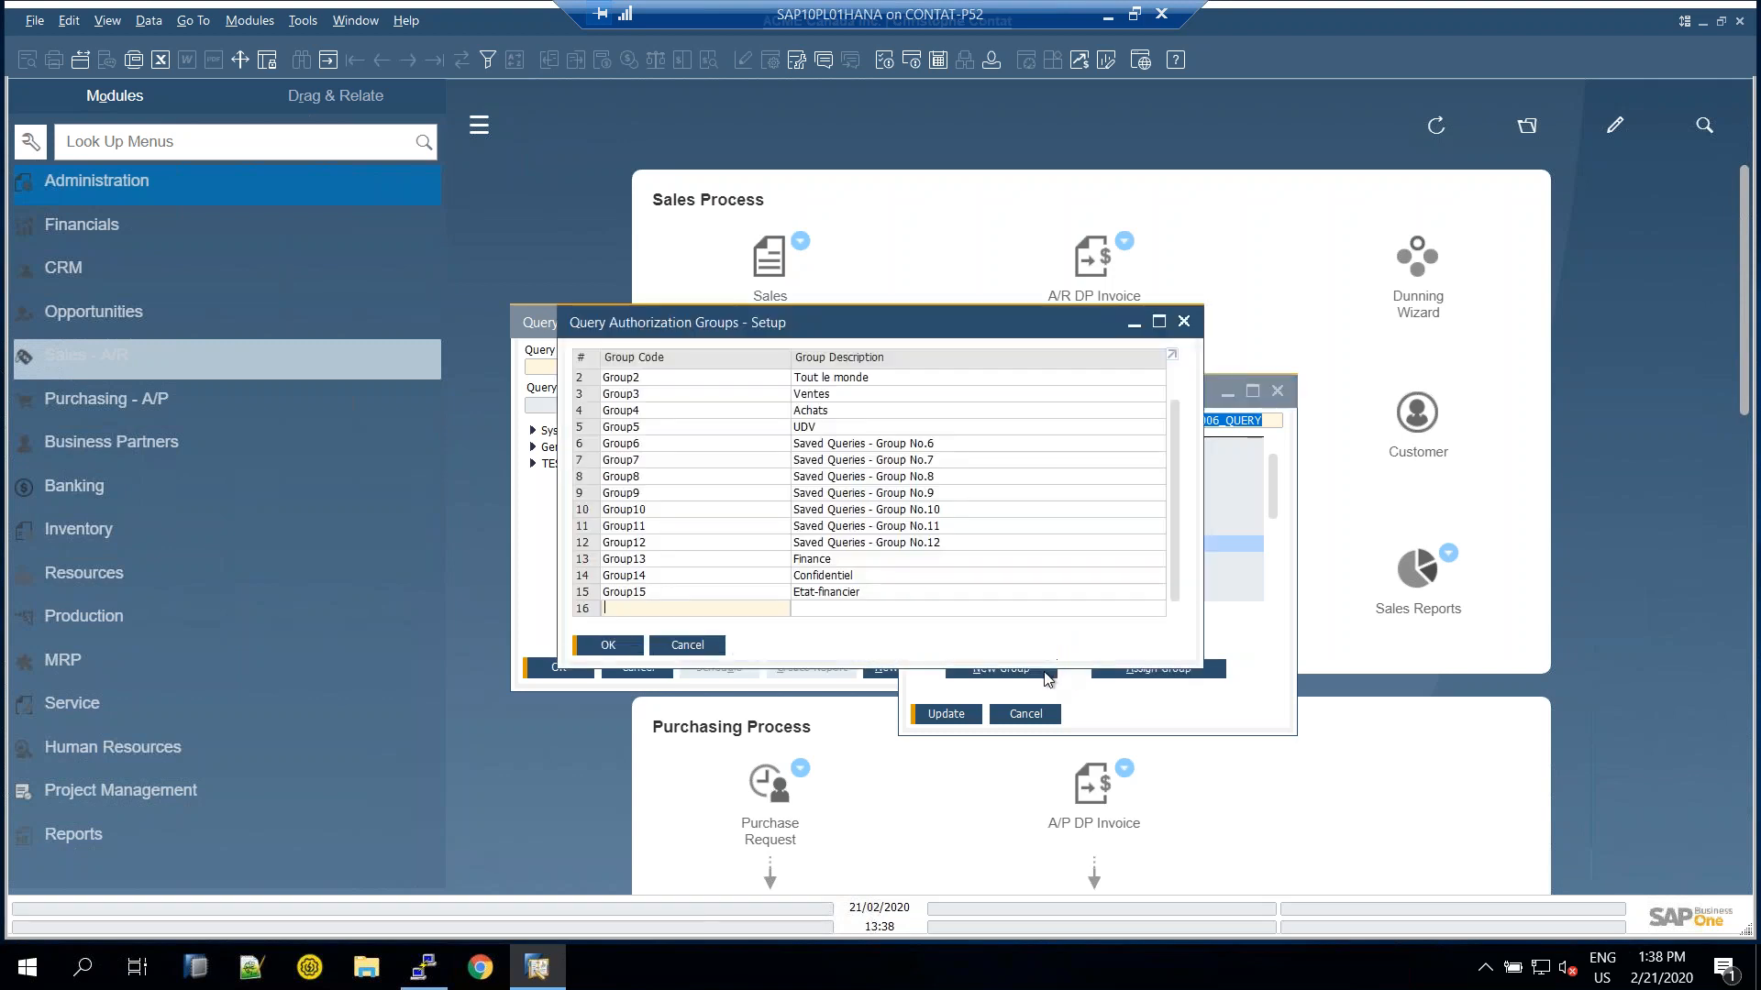
{"action": "left_click_drag", "start_coordinate": [835, 330], "coordinate": [1105, 380]}
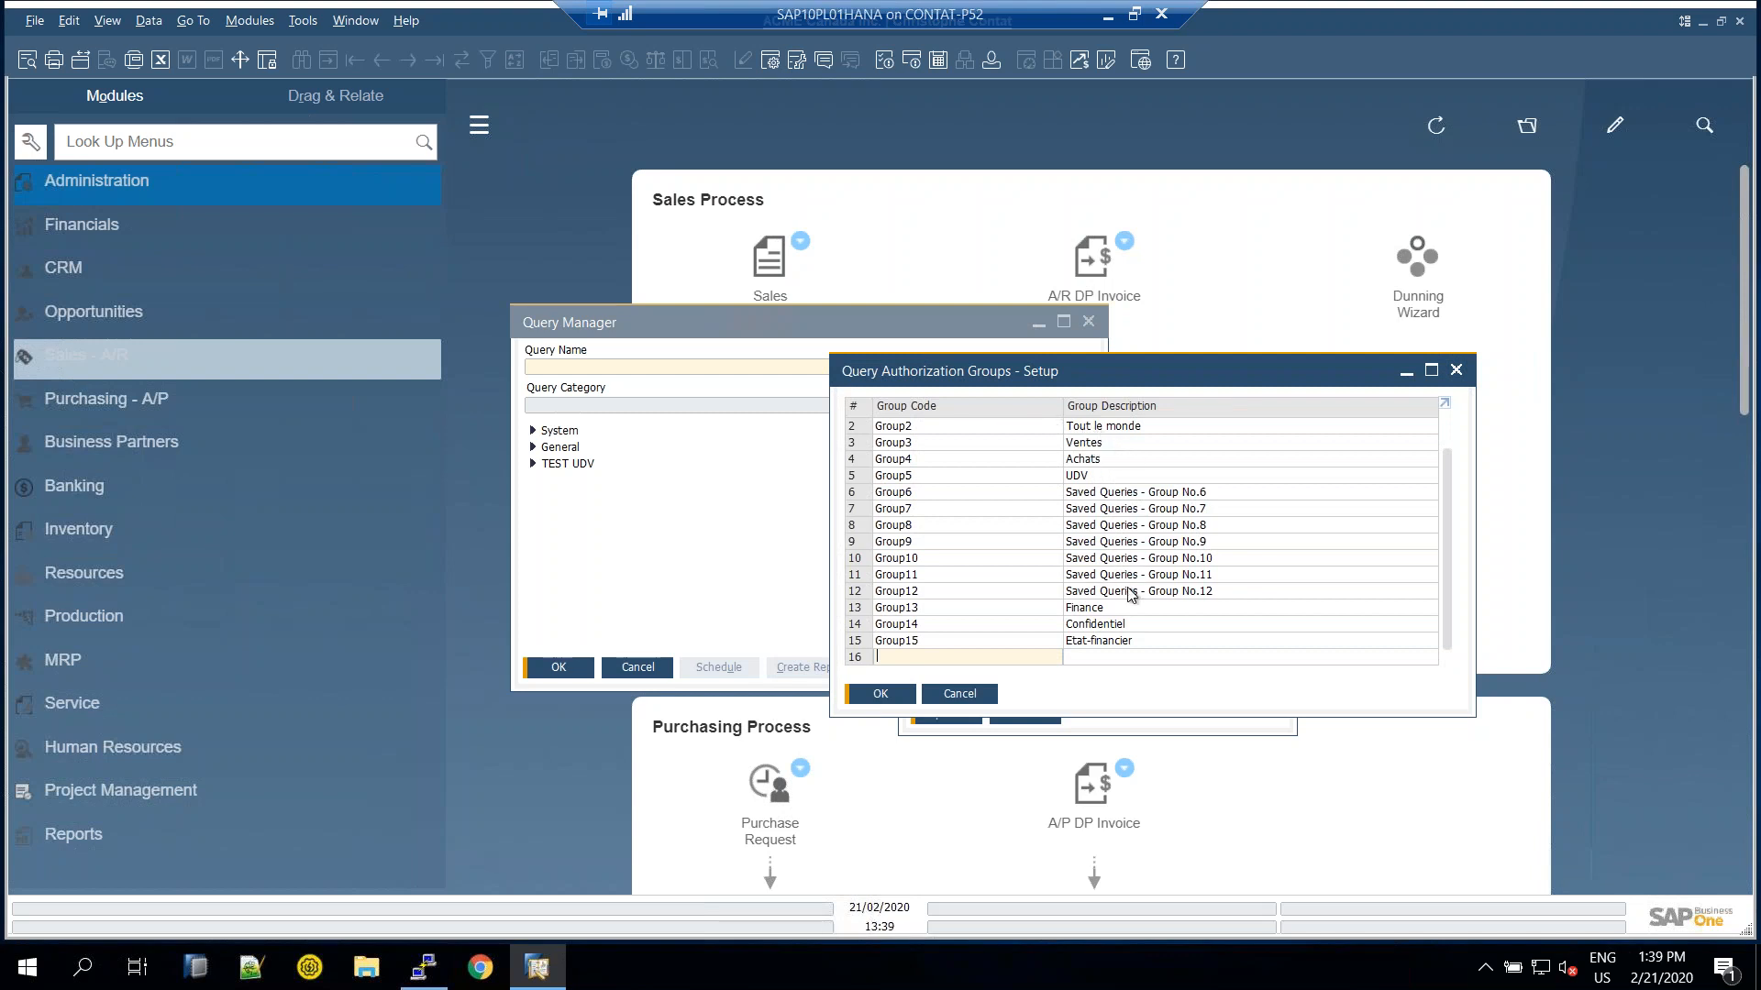
{"action": "left_click", "coordinate": [1126, 428]}
{"action": "scroll", "coordinate": [1123, 431], "scroll_direction": "up", "scroll_amount": 1}
{"action": "left_click", "coordinate": [1123, 427]}
{"action": "left_click", "coordinate": [1120, 444]}
{"action": "scroll", "coordinate": [1225, 470], "scroll_direction": "down", "scroll_amount": 1}
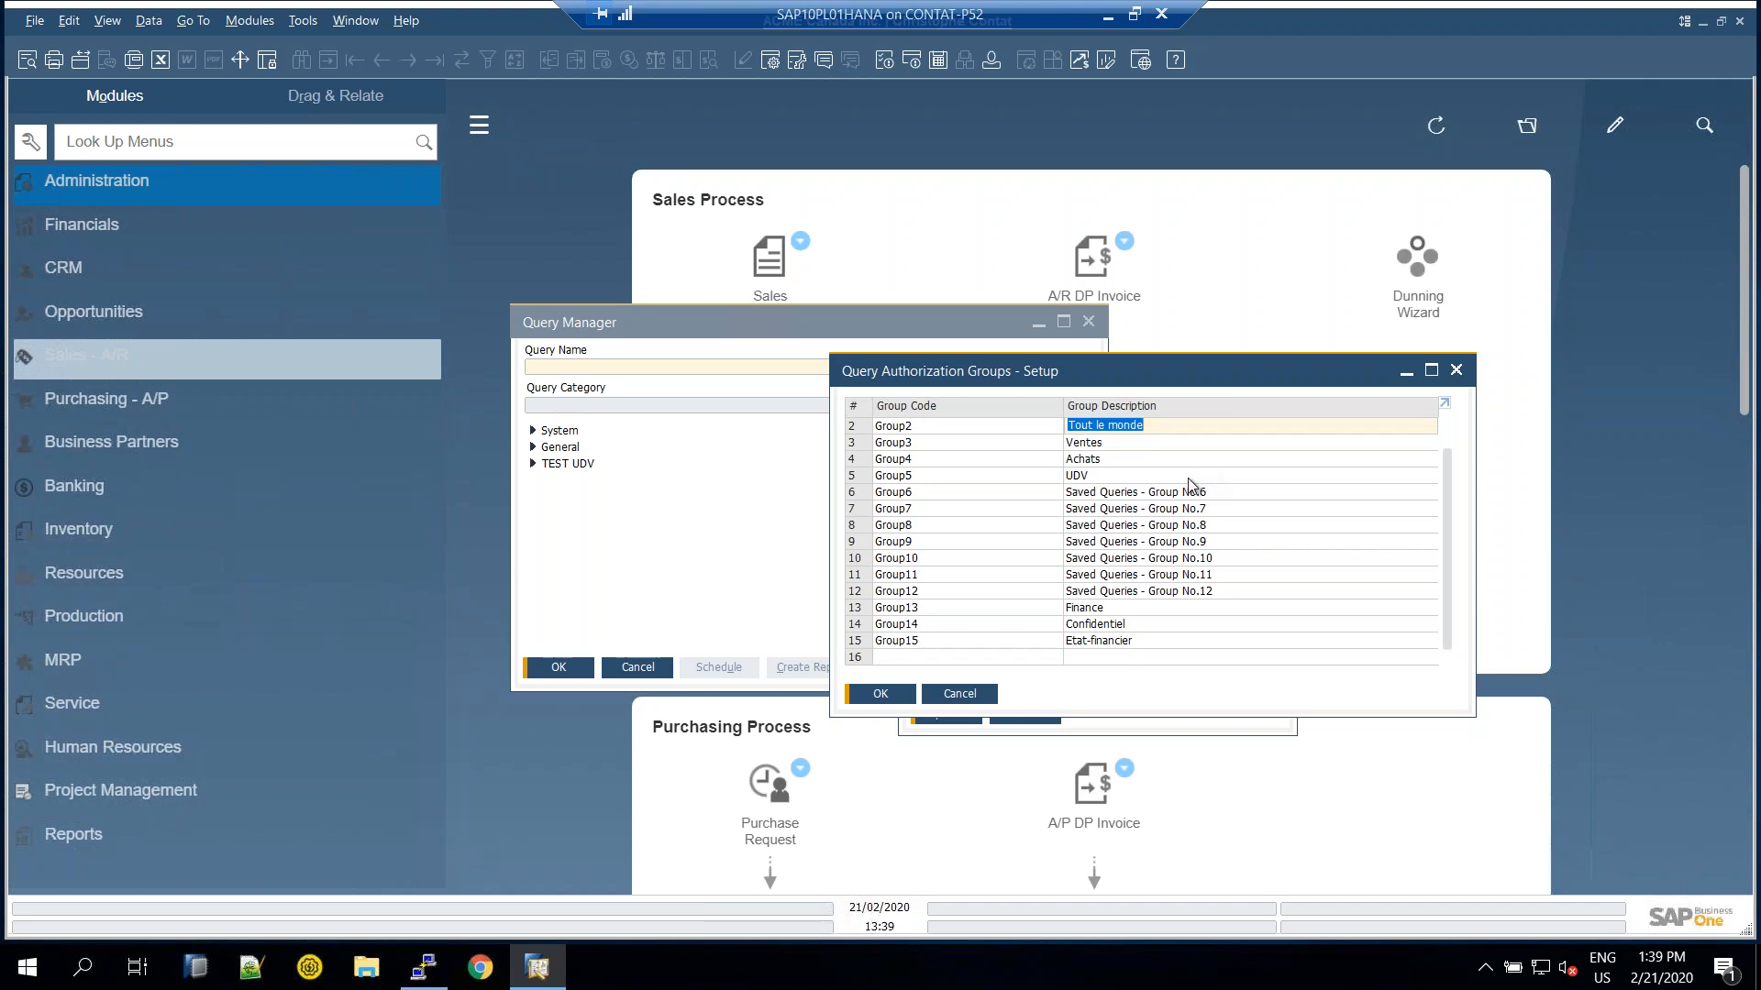
{"action": "scroll", "coordinate": [1190, 484], "scroll_direction": "up", "scroll_amount": 1}
{"action": "scroll", "coordinate": [1186, 492], "scroll_direction": "down", "scroll_amount": 1}
{"action": "scroll", "coordinate": [1137, 573], "scroll_direction": "up", "scroll_amount": 1}
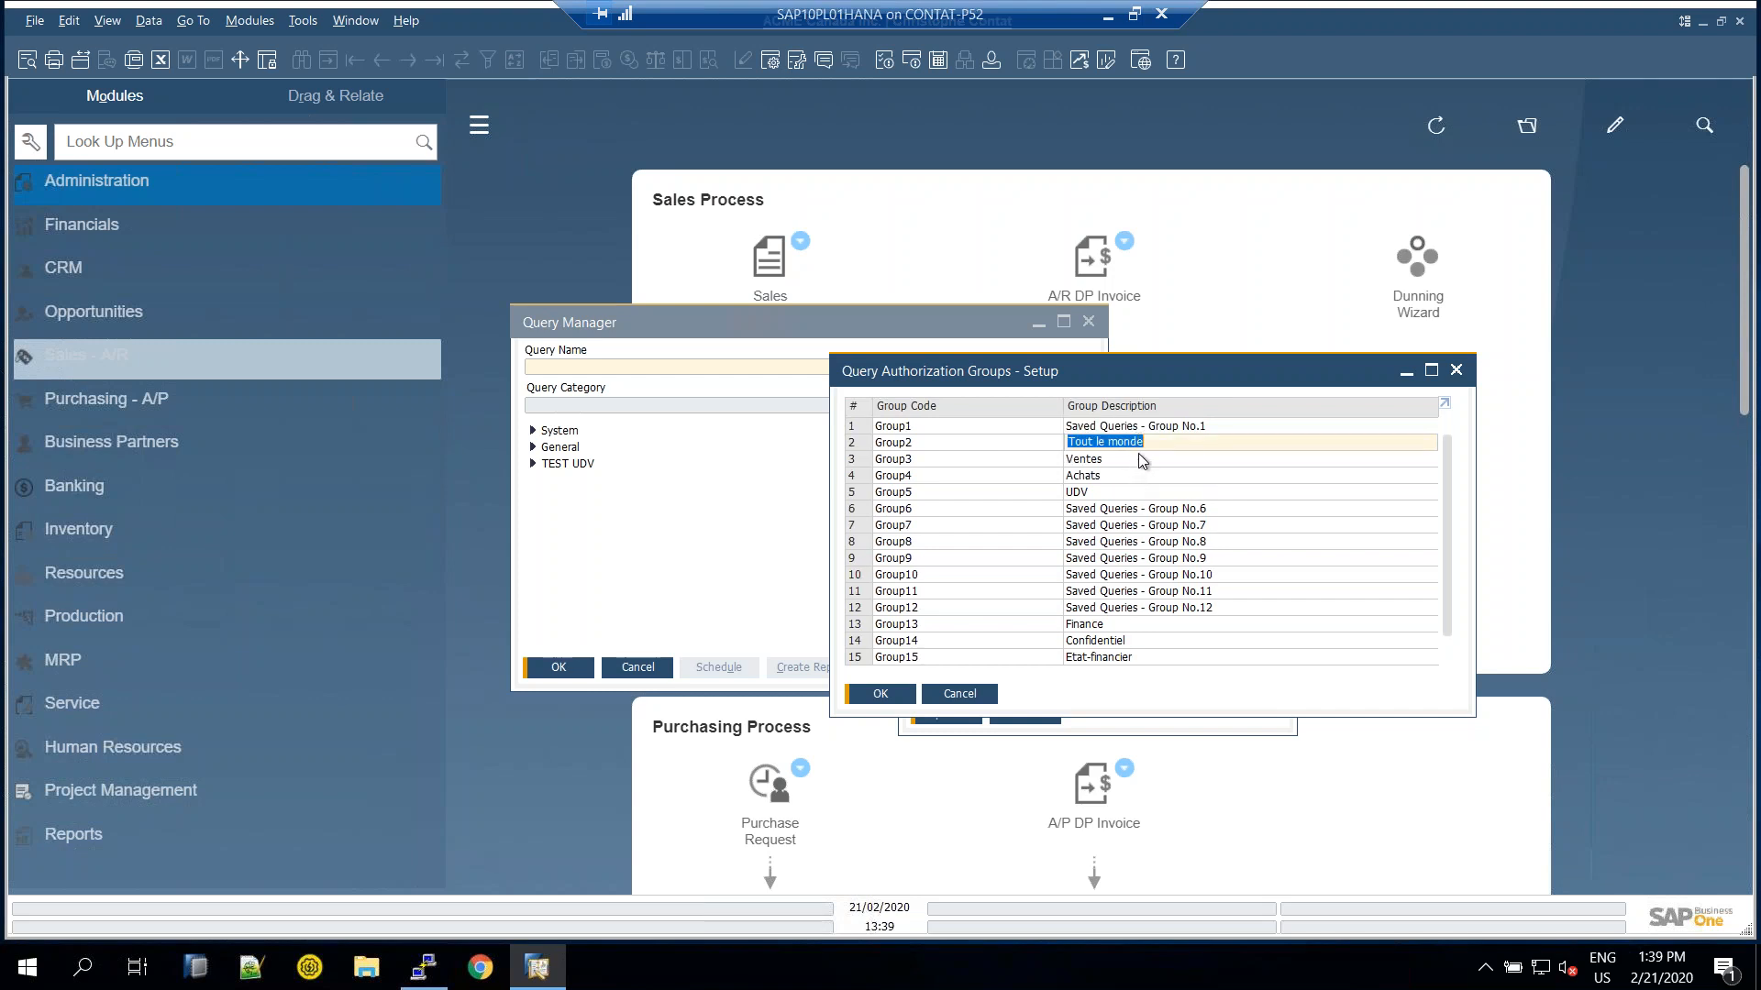
{"action": "scroll", "coordinate": [1138, 453], "scroll_direction": "down", "scroll_amount": 1}
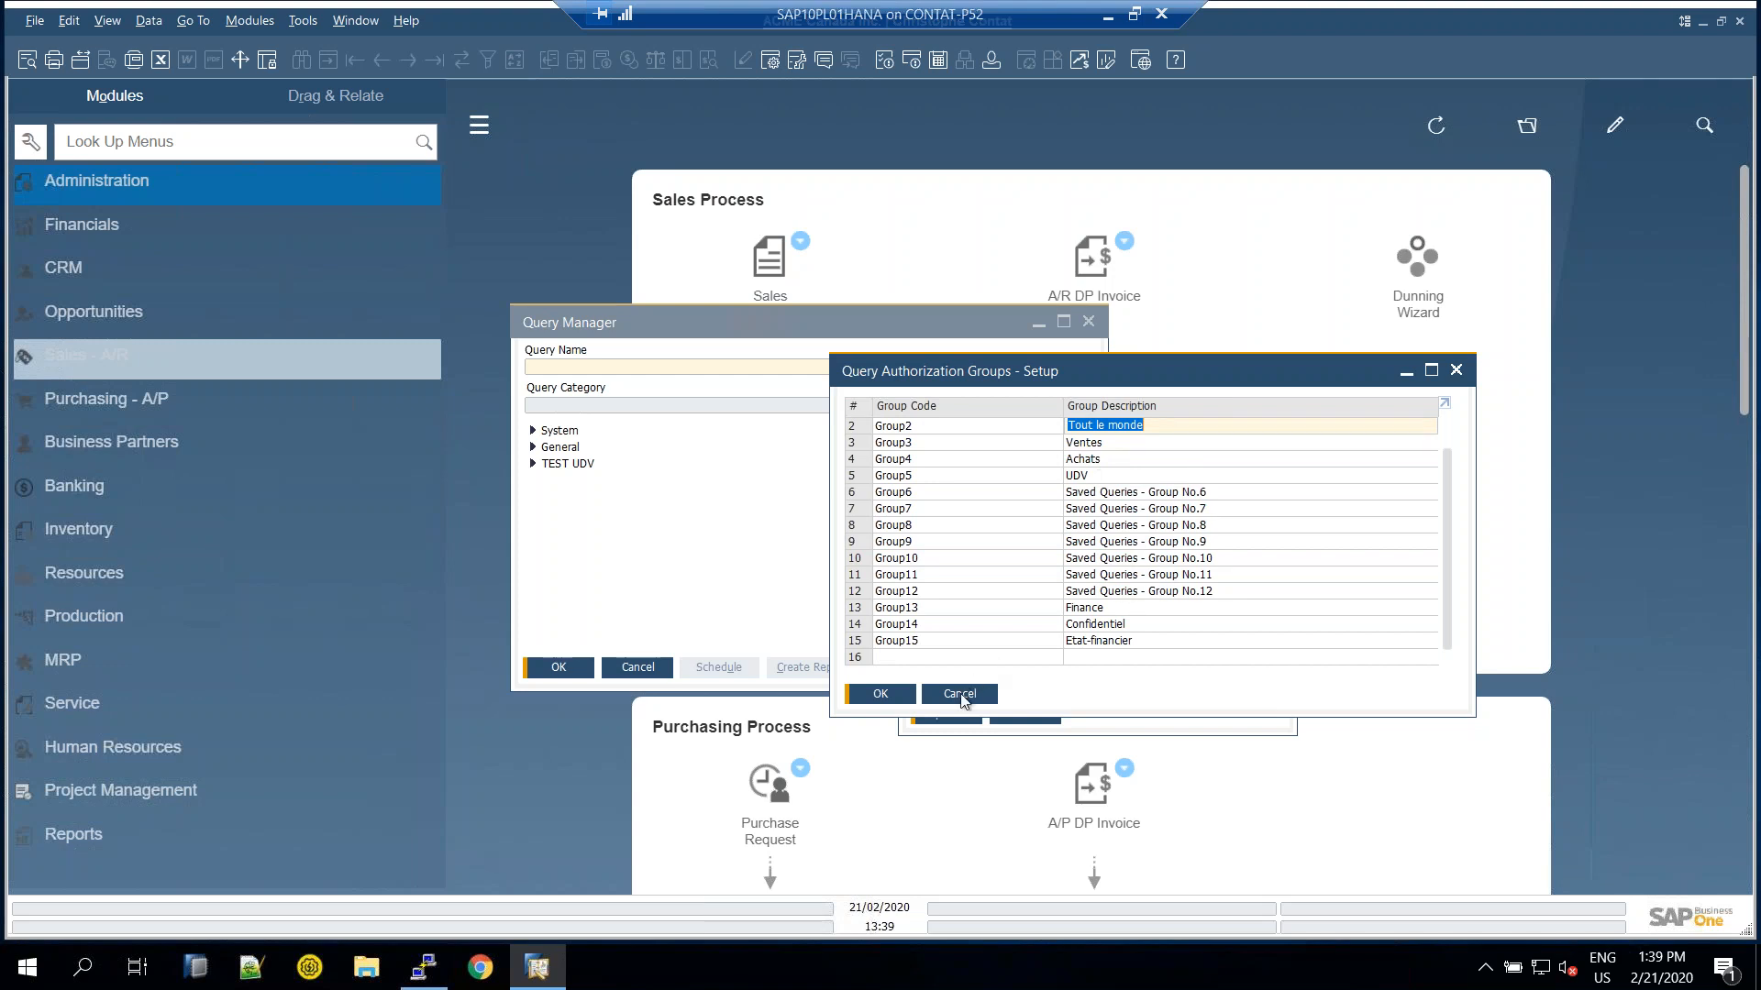
Cancel the authorization groups setup, category editor and Query Manager, then expand Sales - A/R
{"action": "left_click", "coordinate": [959, 694]}
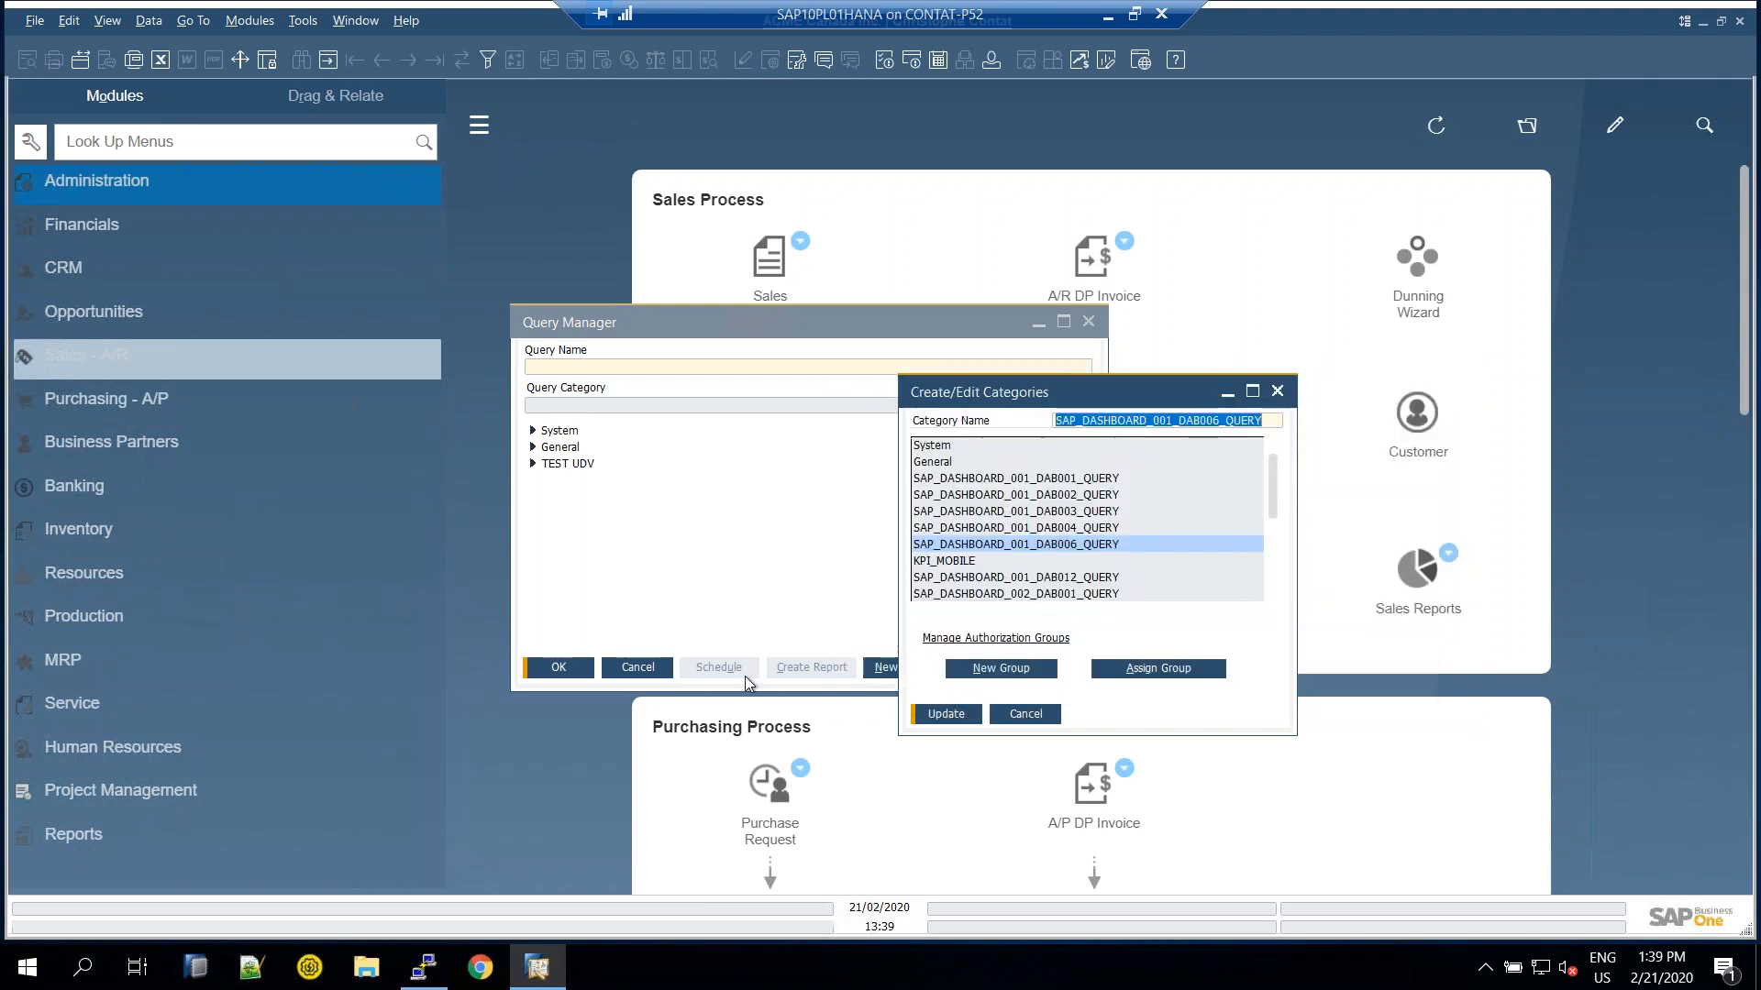
{"action": "left_click", "coordinate": [1023, 714]}
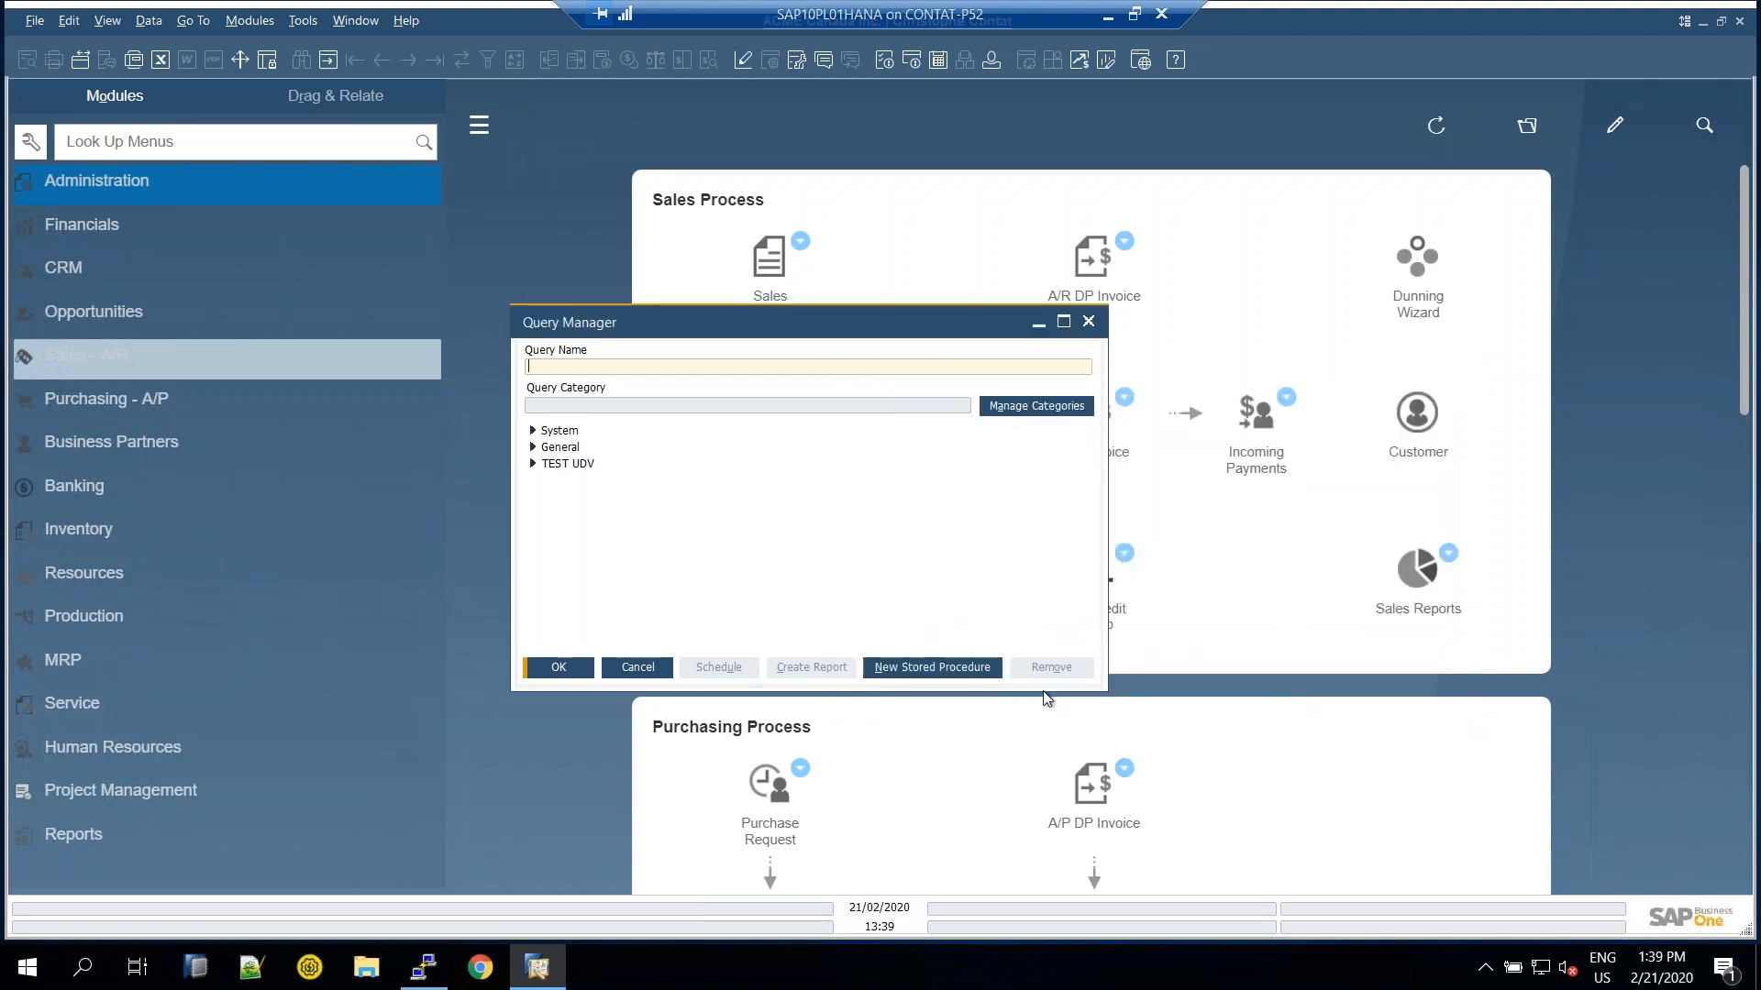
{"action": "left_click", "coordinate": [639, 668]}
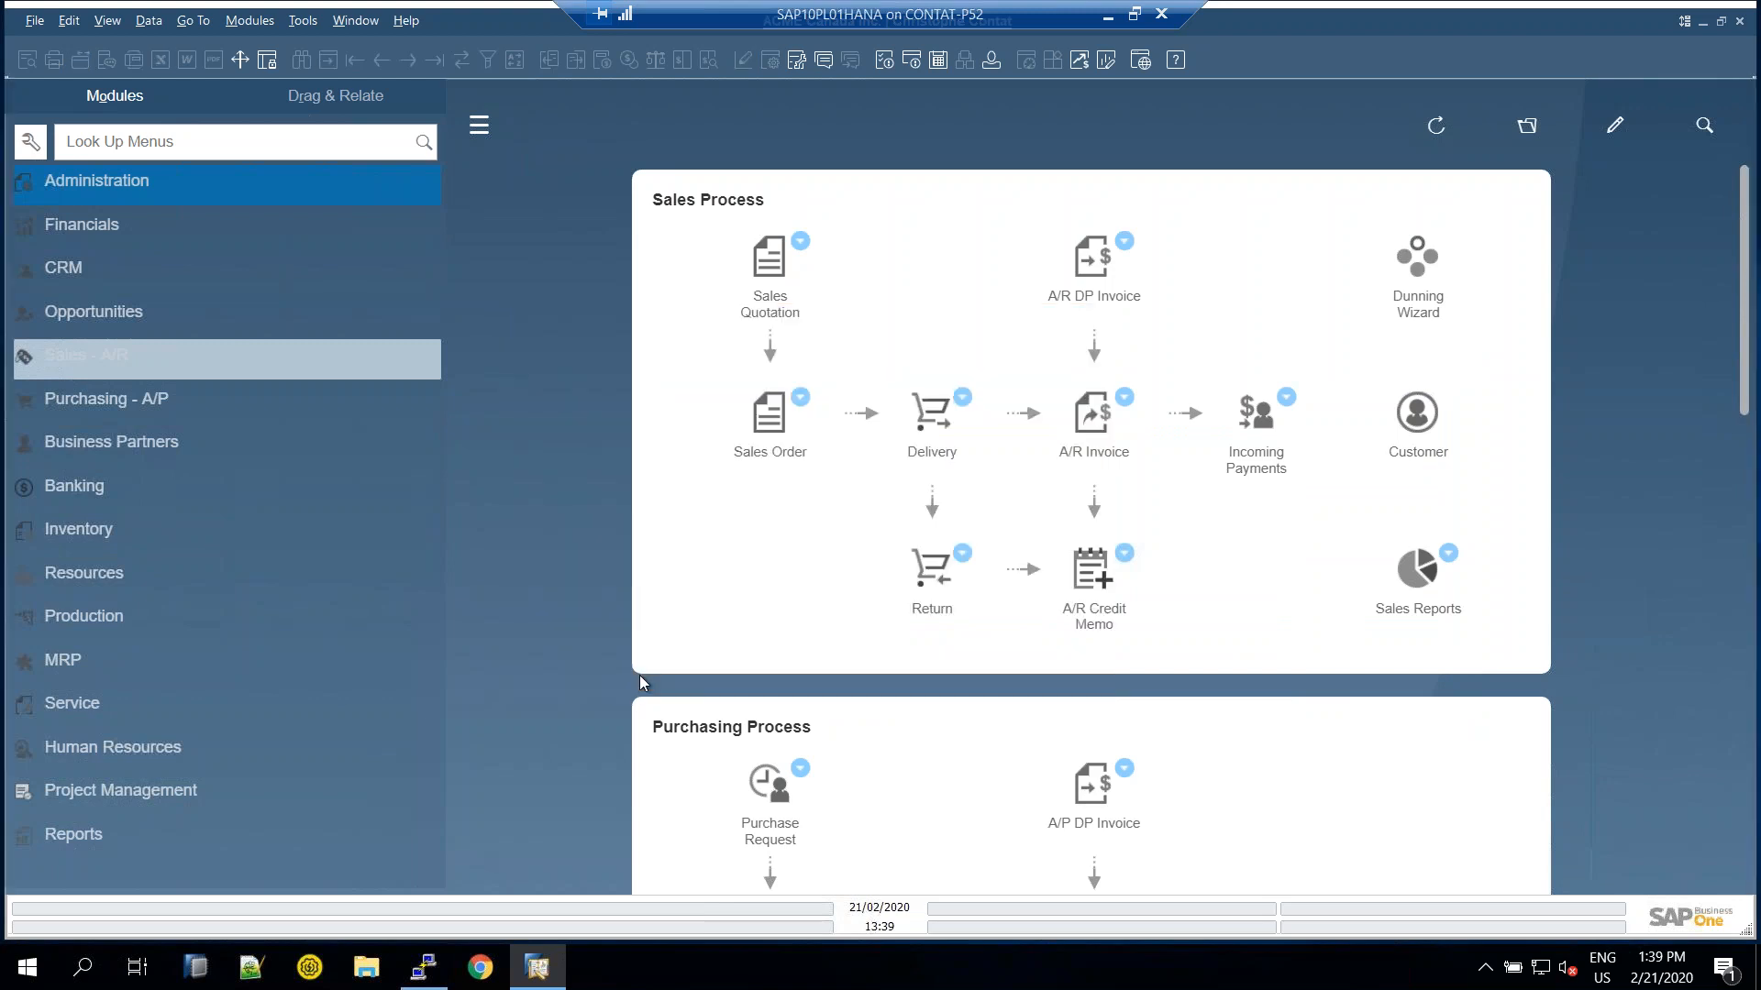
{"action": "left_click", "coordinate": [57, 359]}
Start a new sales order for Maxi-Teq with item A00002 J.B. Officeprint 1111
{"action": "left_click", "coordinate": [128, 306]}
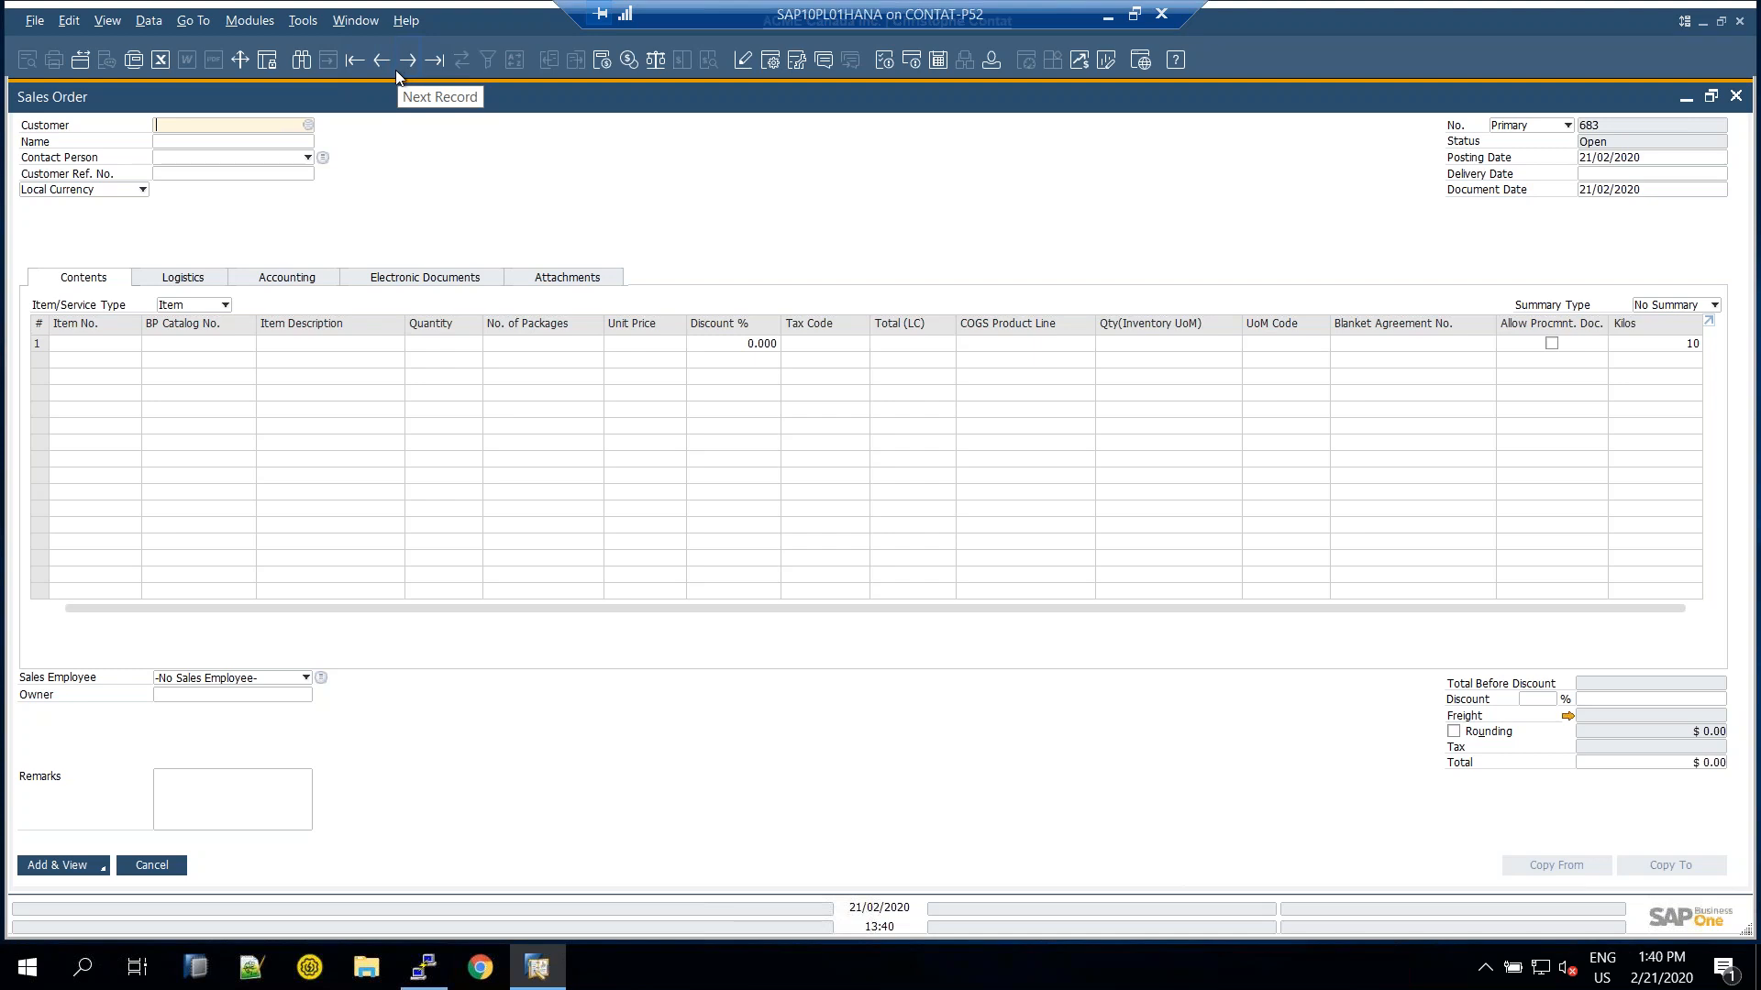
{"action": "left_click", "coordinate": [381, 63]}
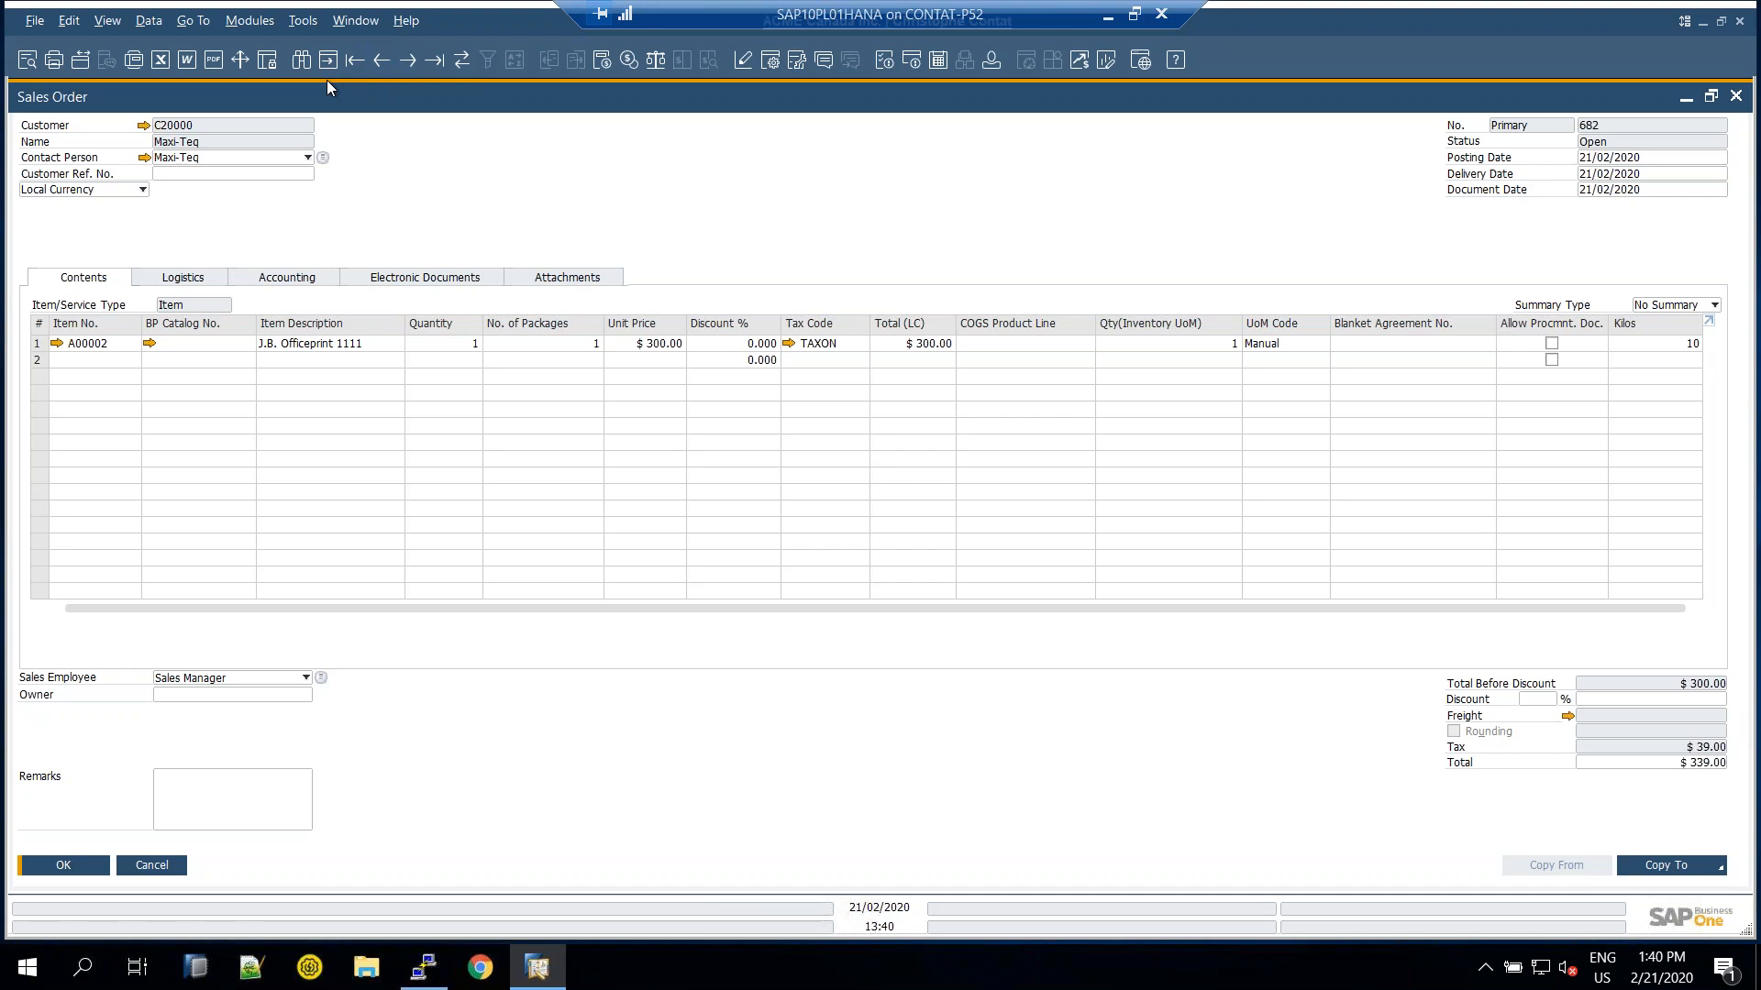
{"action": "key", "text": "ctrl+a"}
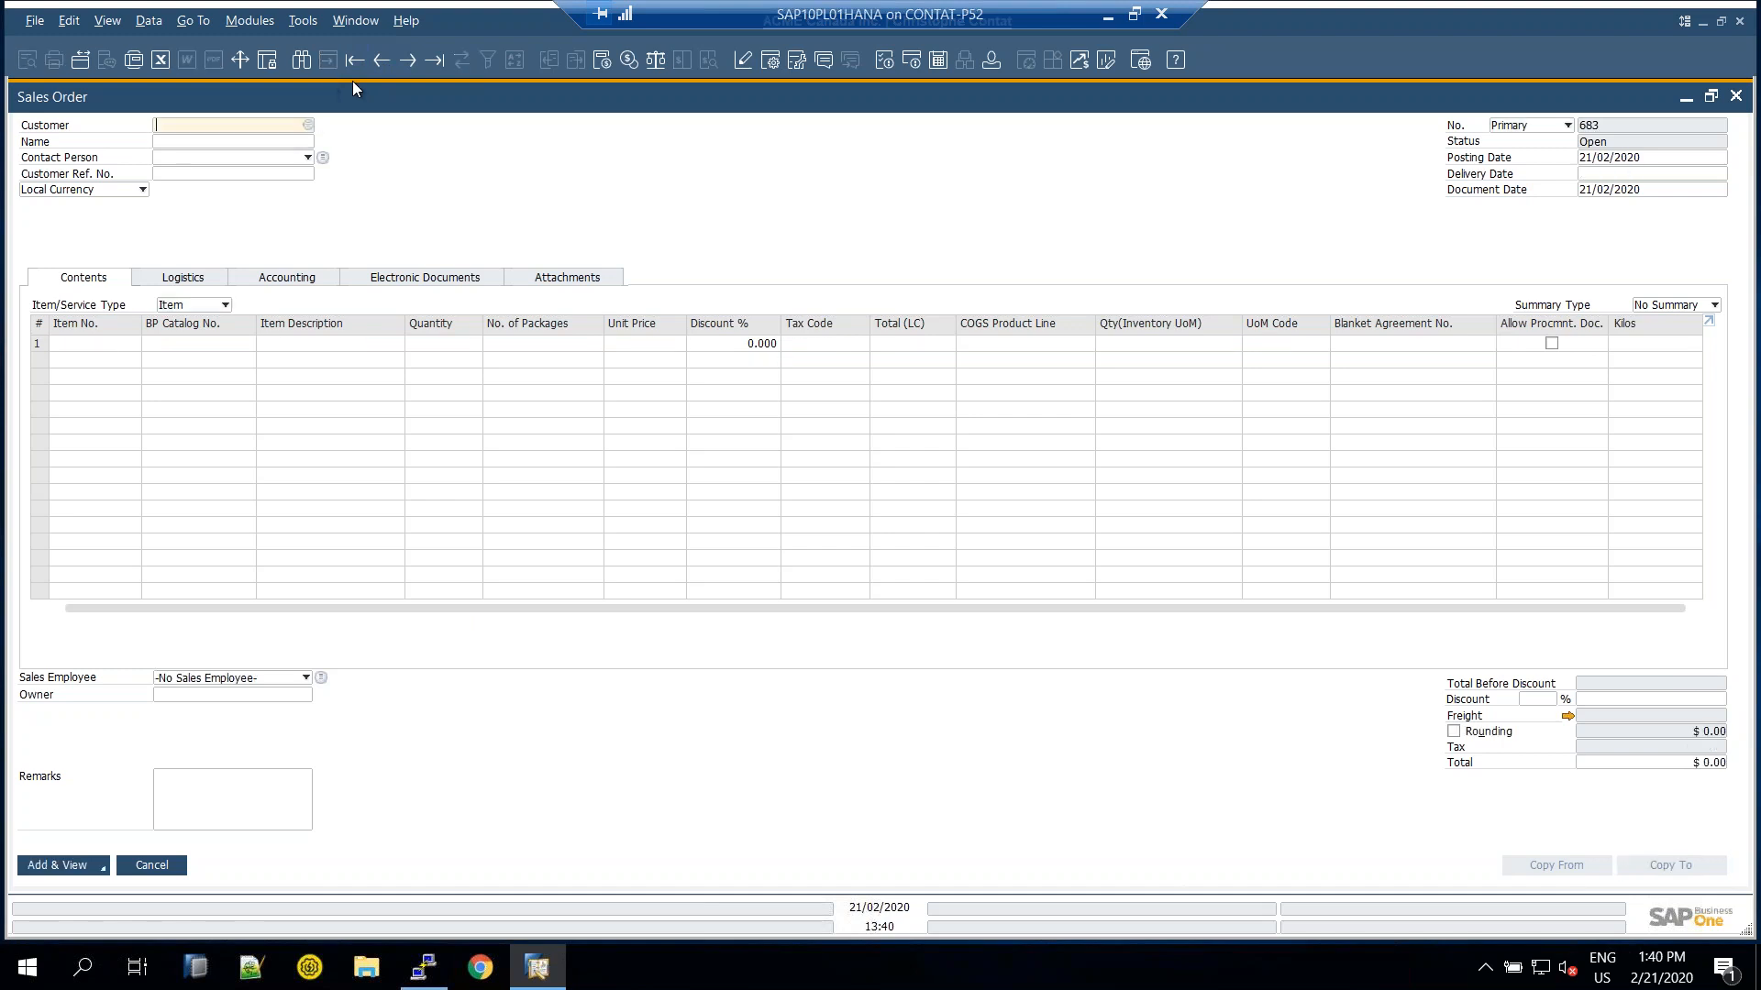
{"action": "key", "text": "Tab"}
{"action": "key", "text": "Return"}
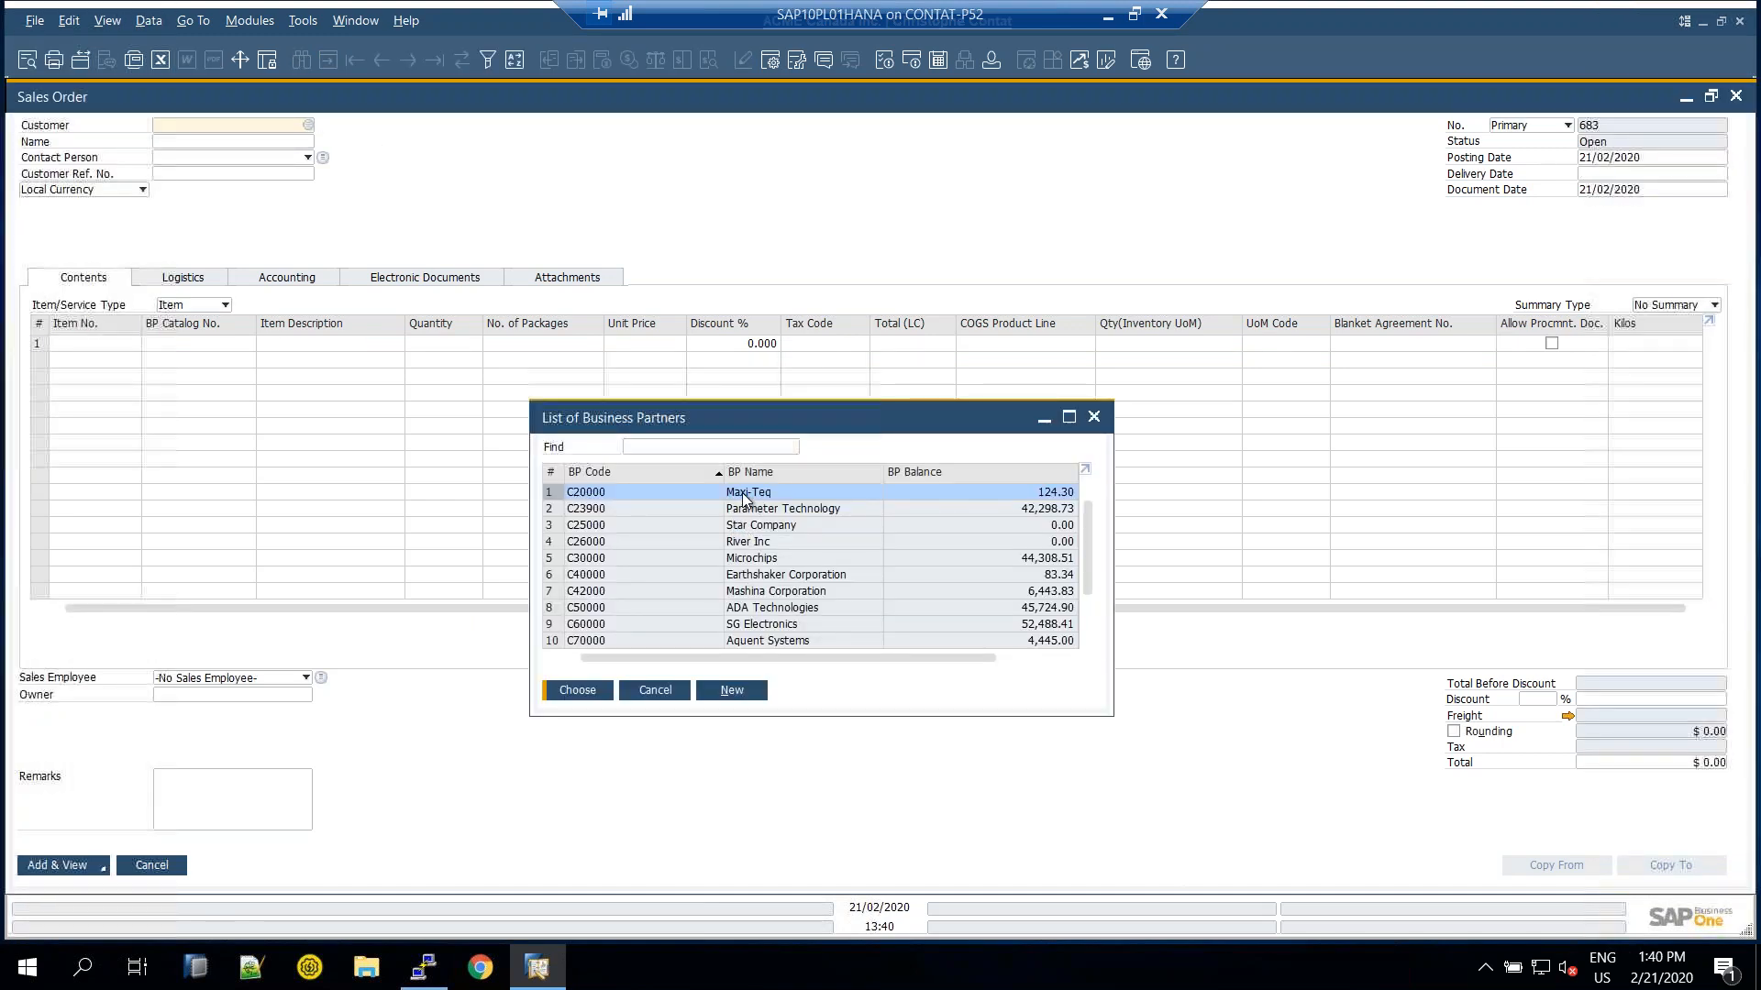
{"action": "key", "text": "Tab"}
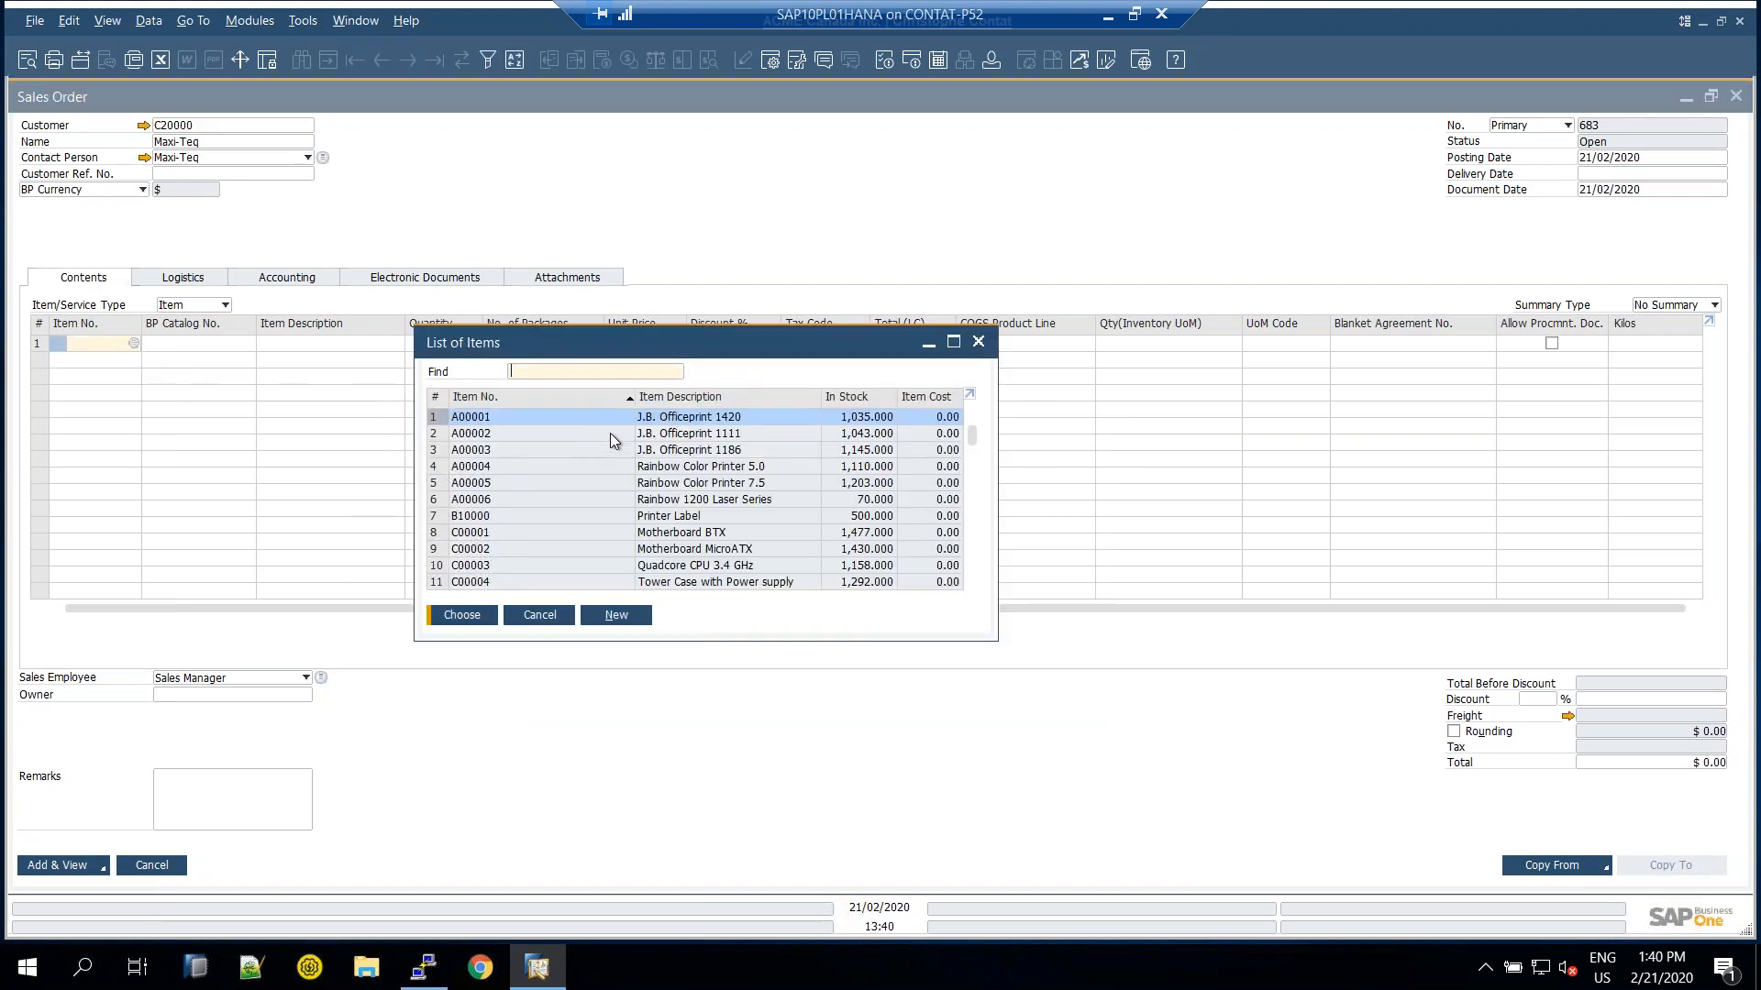
{"action": "left_click", "coordinate": [609, 433]}
{"action": "double_click", "coordinate": [607, 433]}
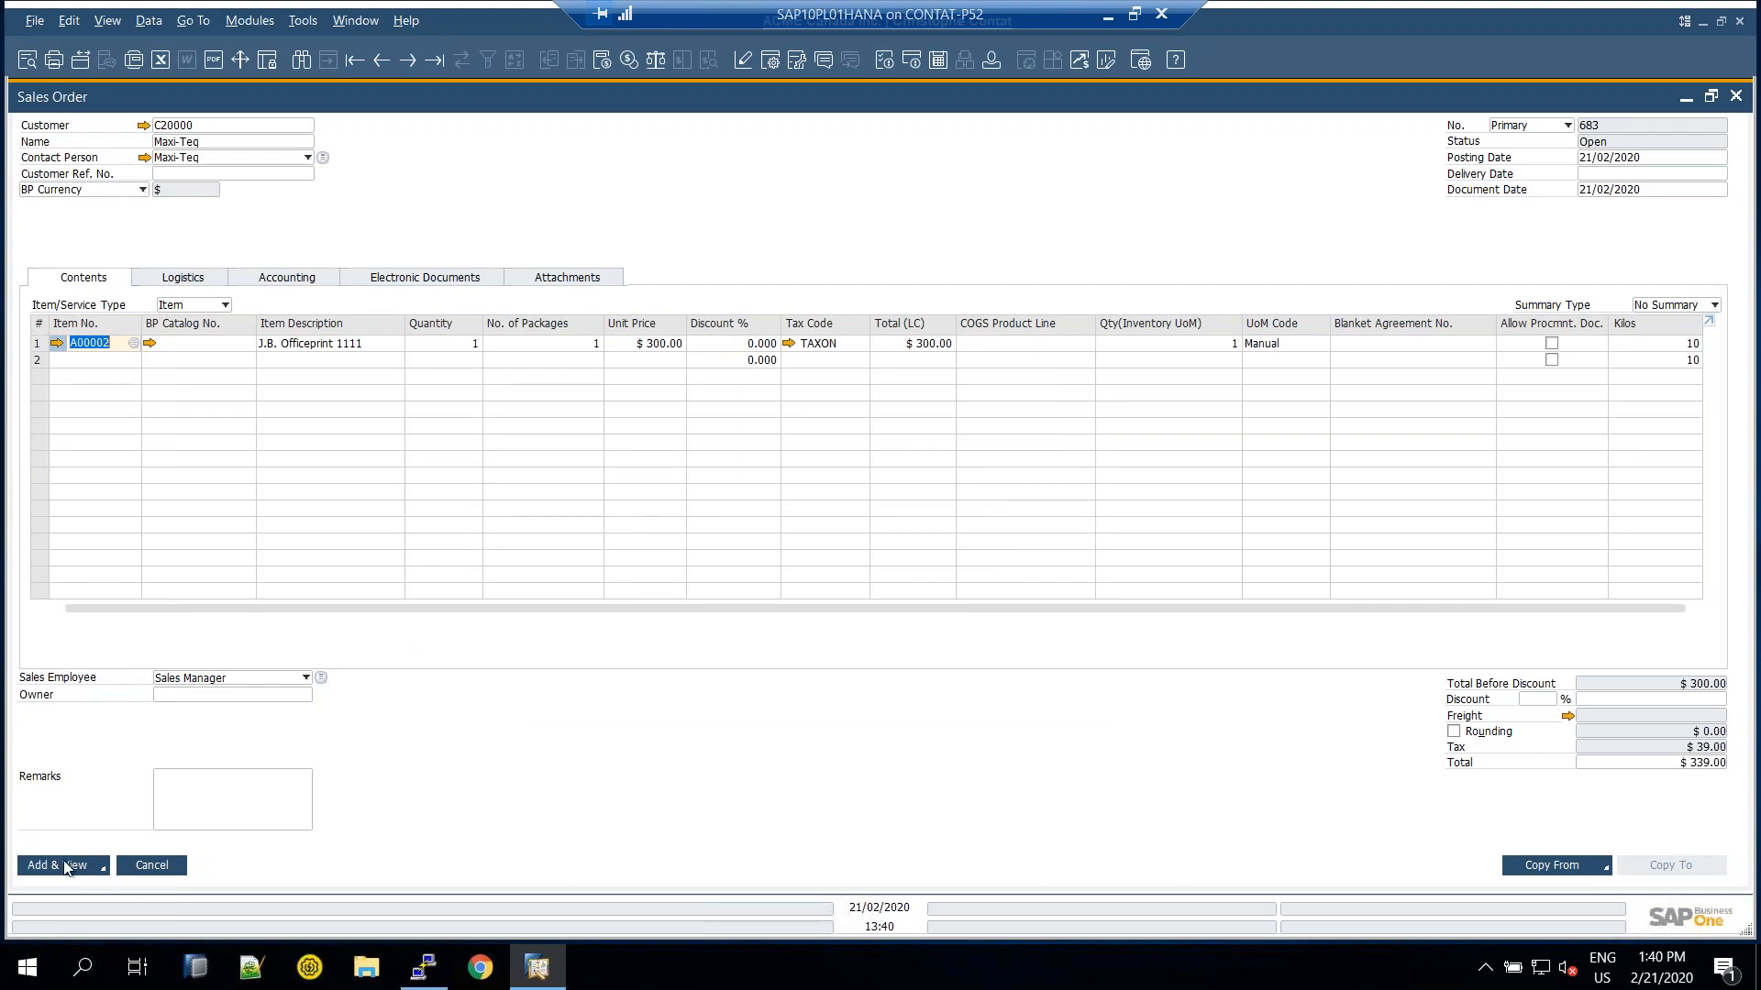
Enter delivery date 21/02/2020, add sales order 683 via Add & View, then close it
{"action": "left_click", "coordinate": [103, 869]}
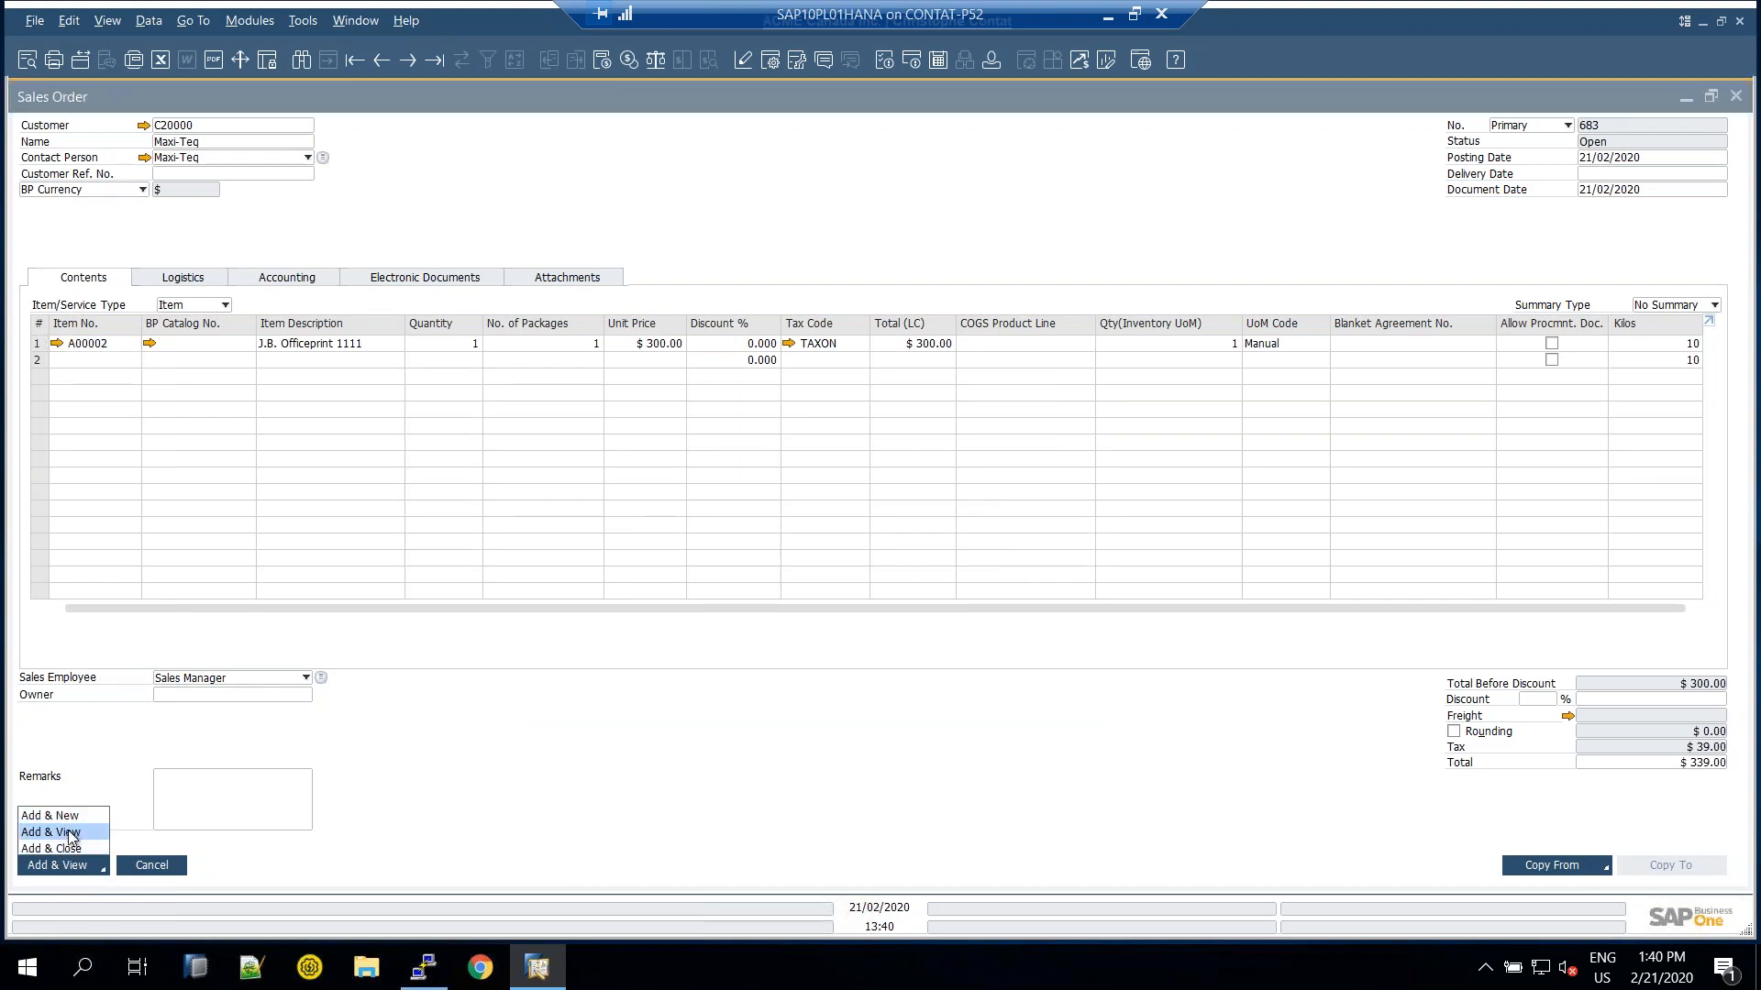
{"action": "left_click", "coordinate": [72, 833]}
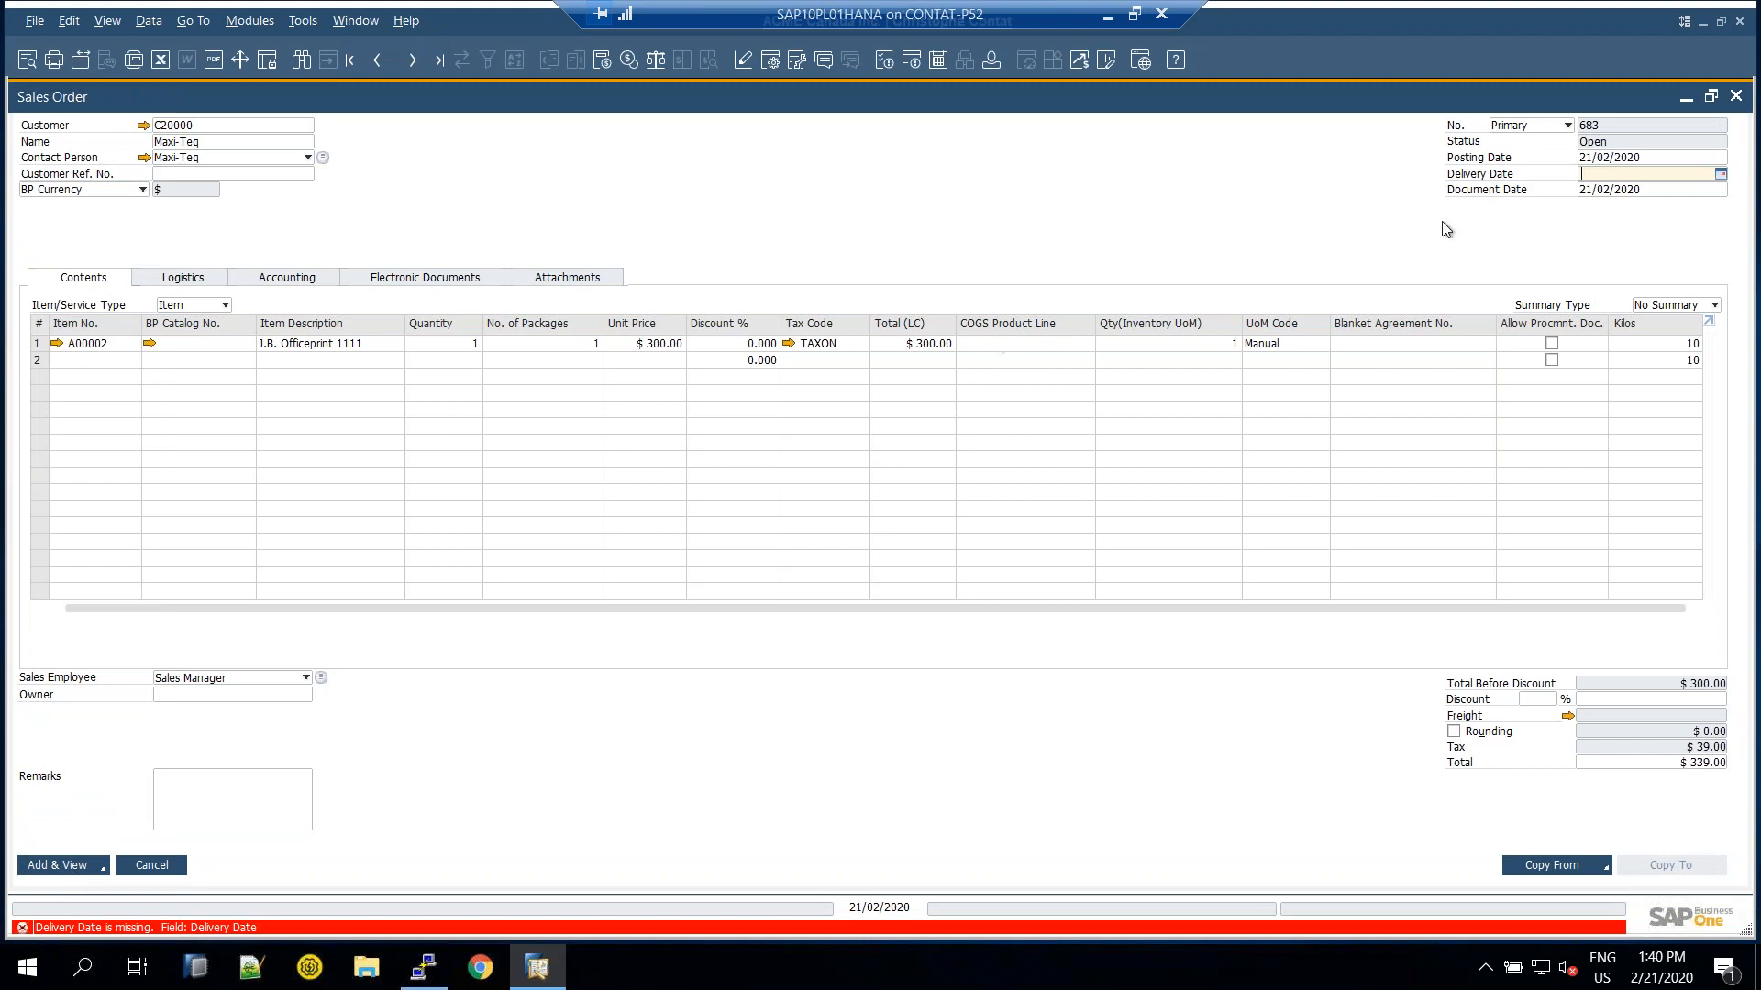
{"action": "type", "text": "21"}
{"action": "key", "text": "Tab"}
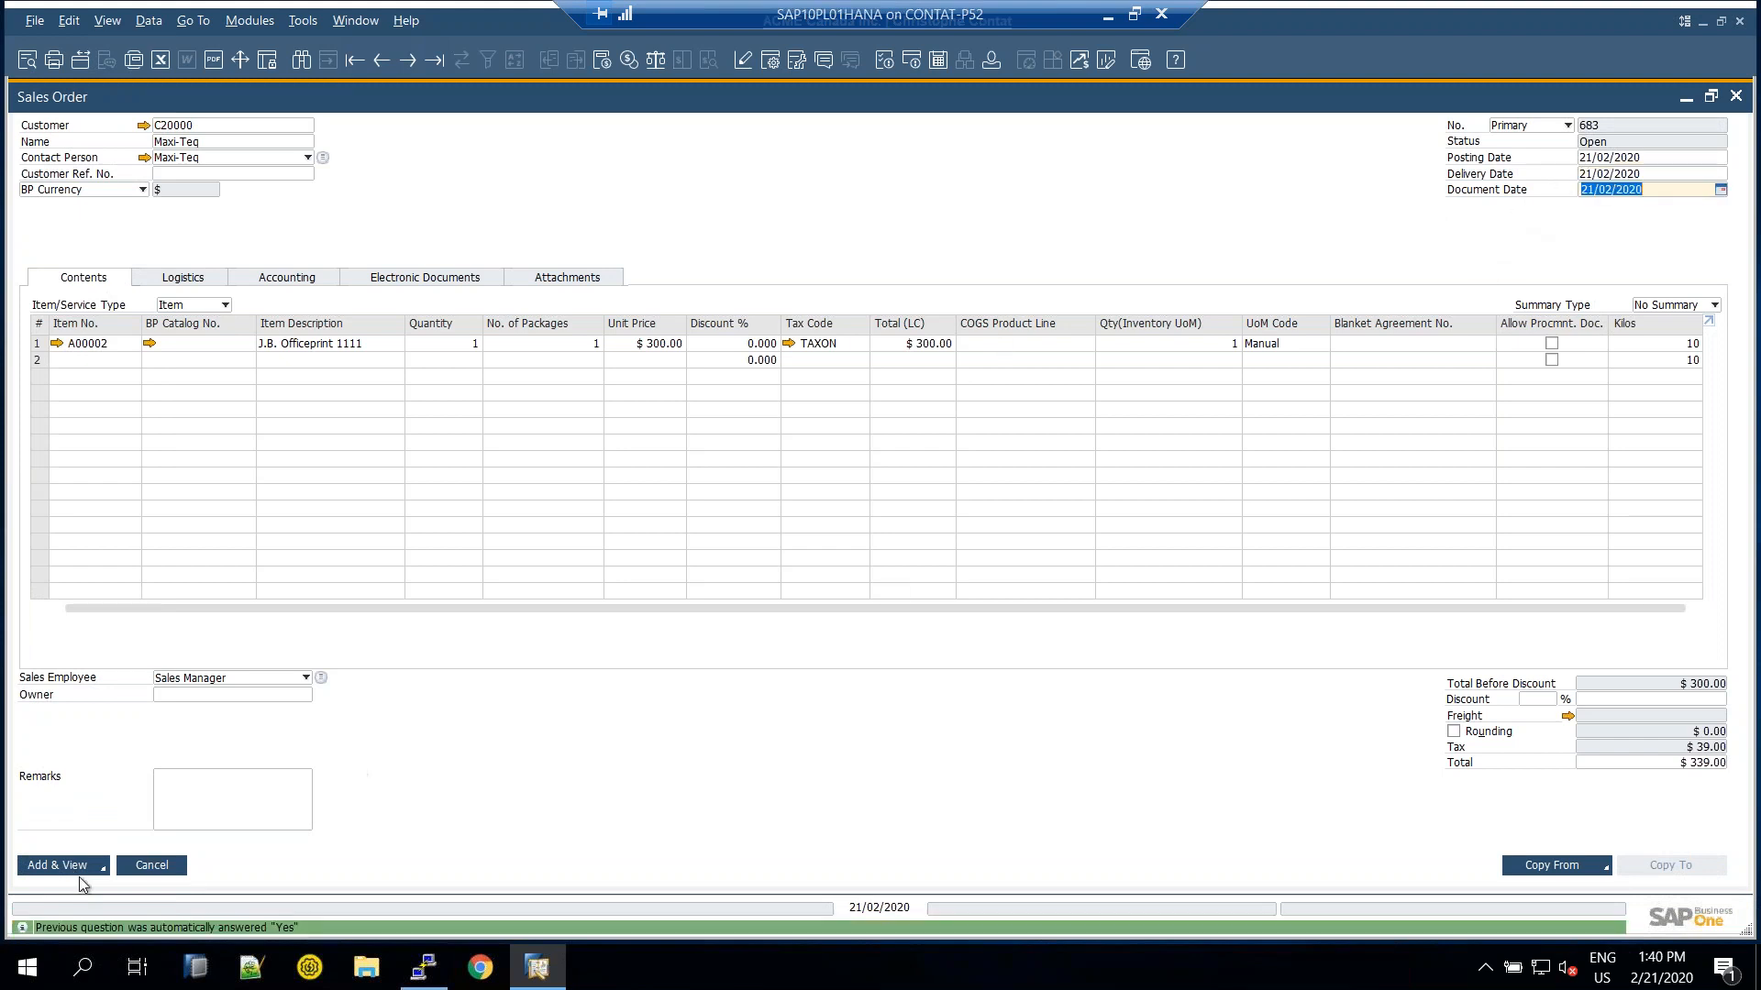
{"action": "left_click", "coordinate": [51, 866]}
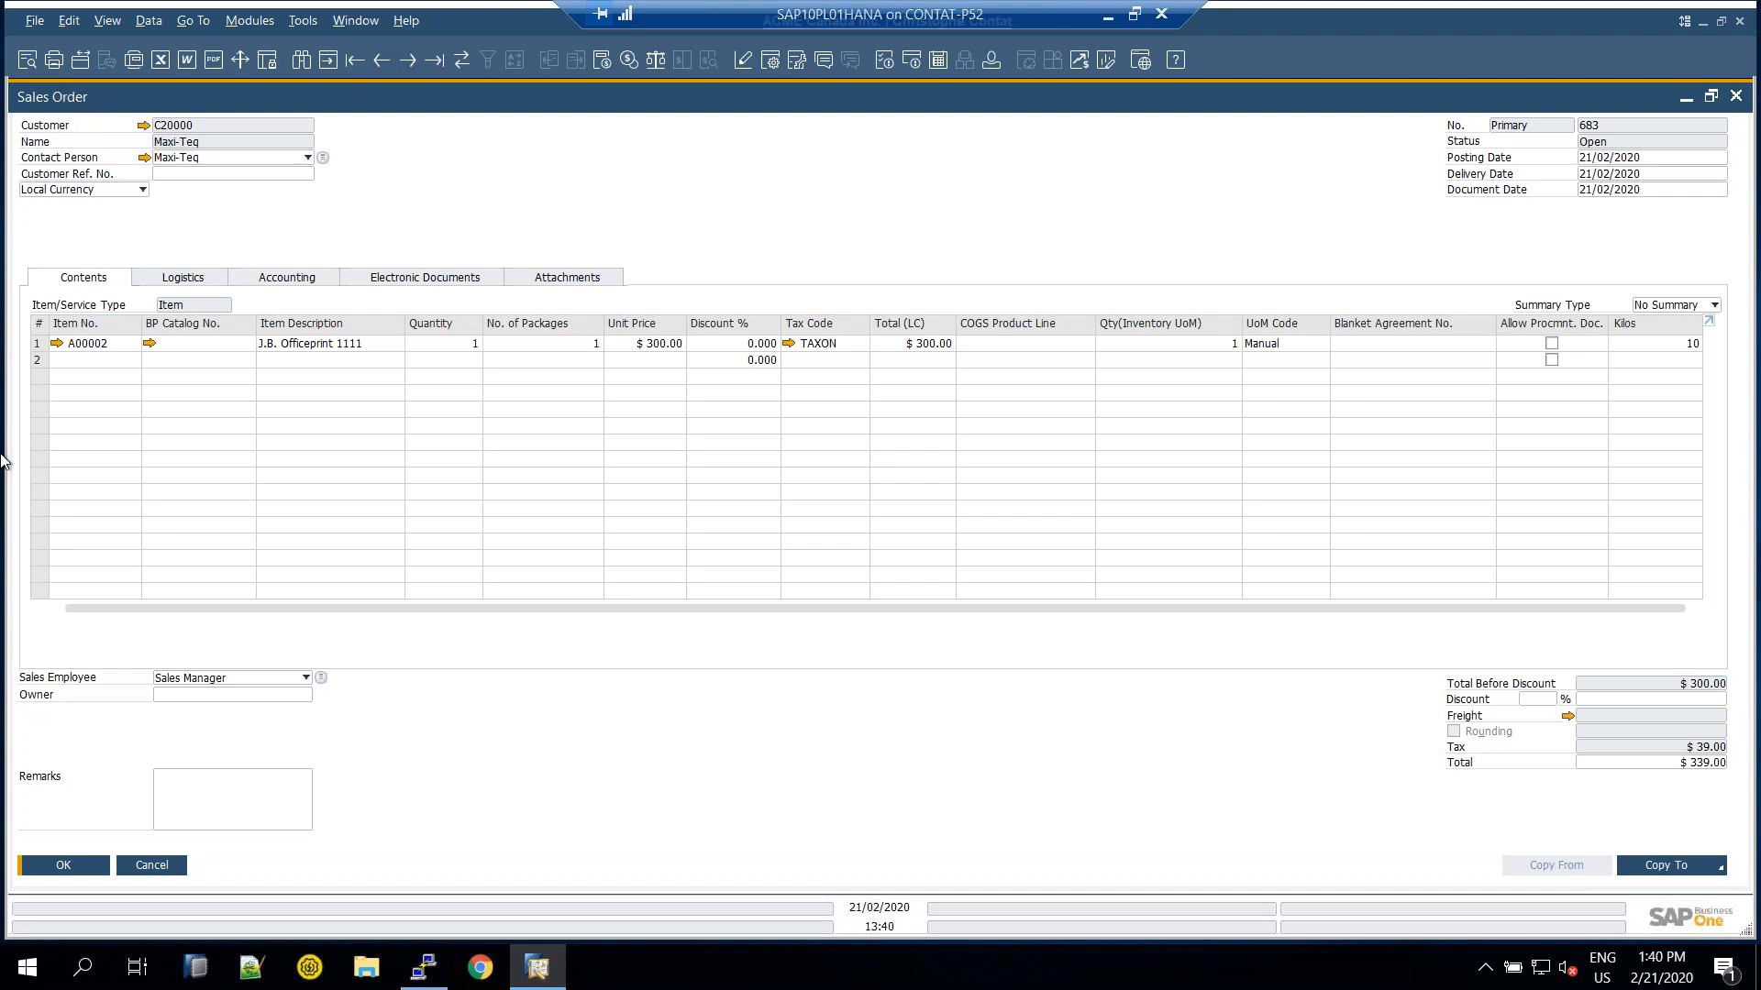
{"action": "left_click", "coordinate": [172, 868]}
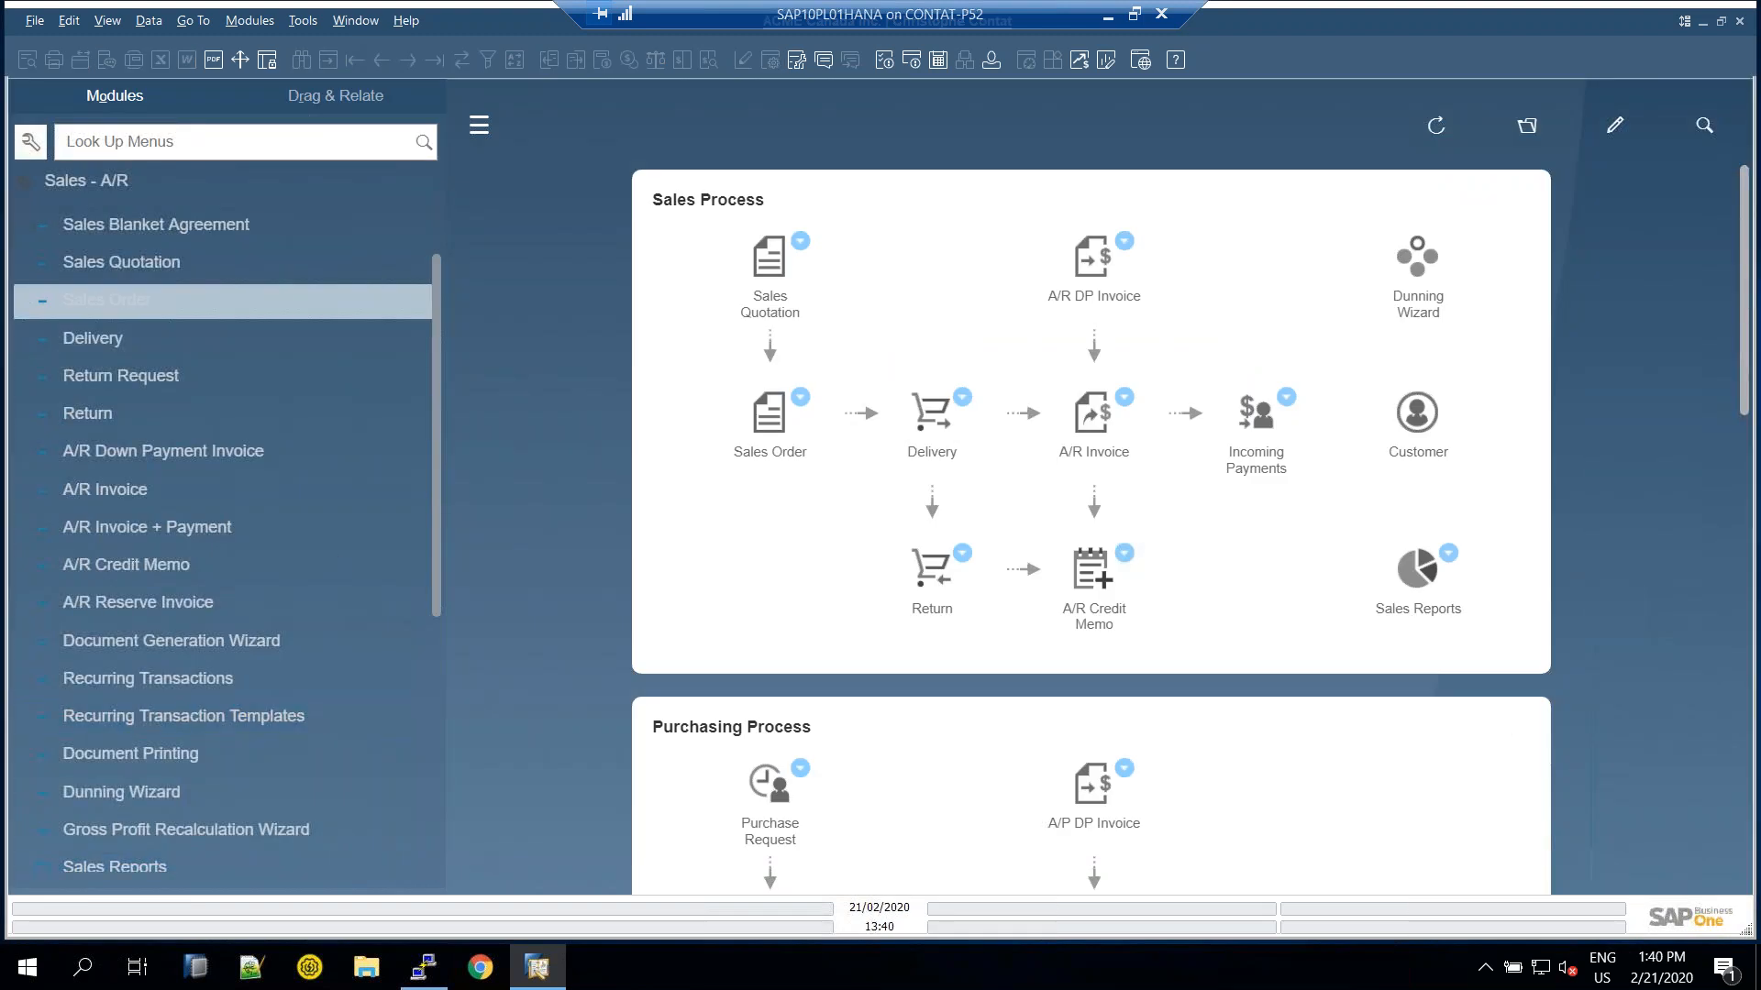
Close the empty sales order and open the Sales Reports Open Items List
{"action": "left_click", "coordinate": [145, 303]}
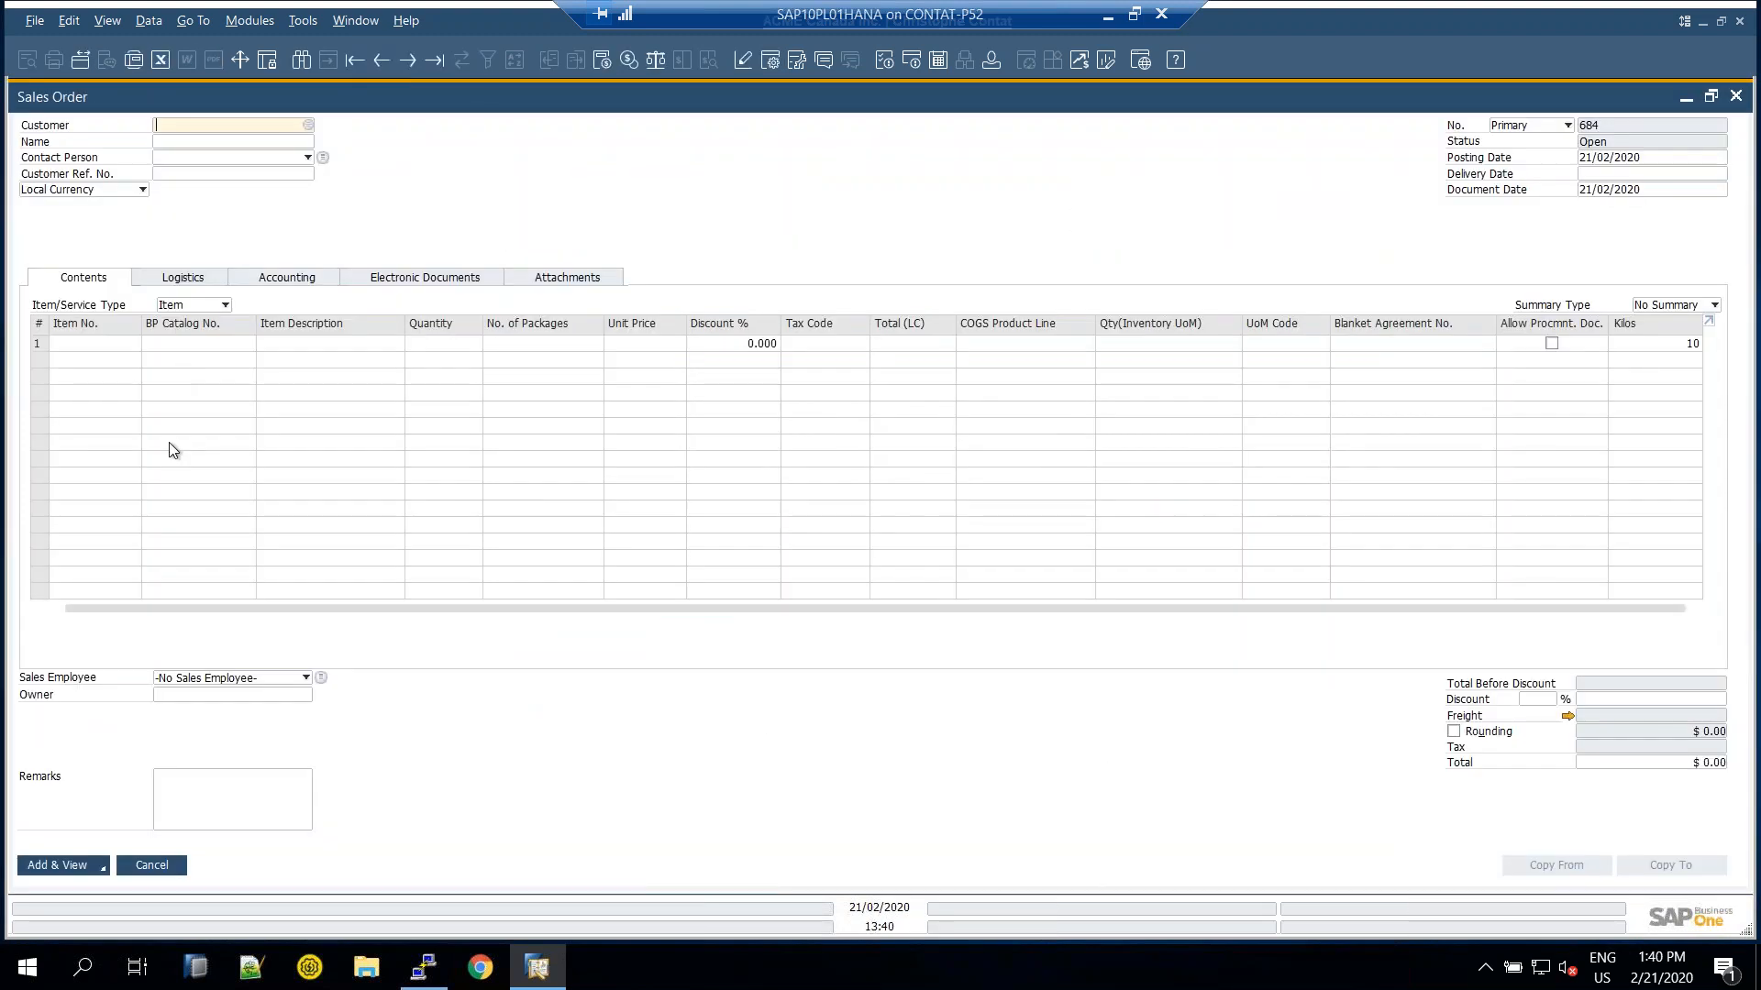
{"action": "key", "text": "Escape"}
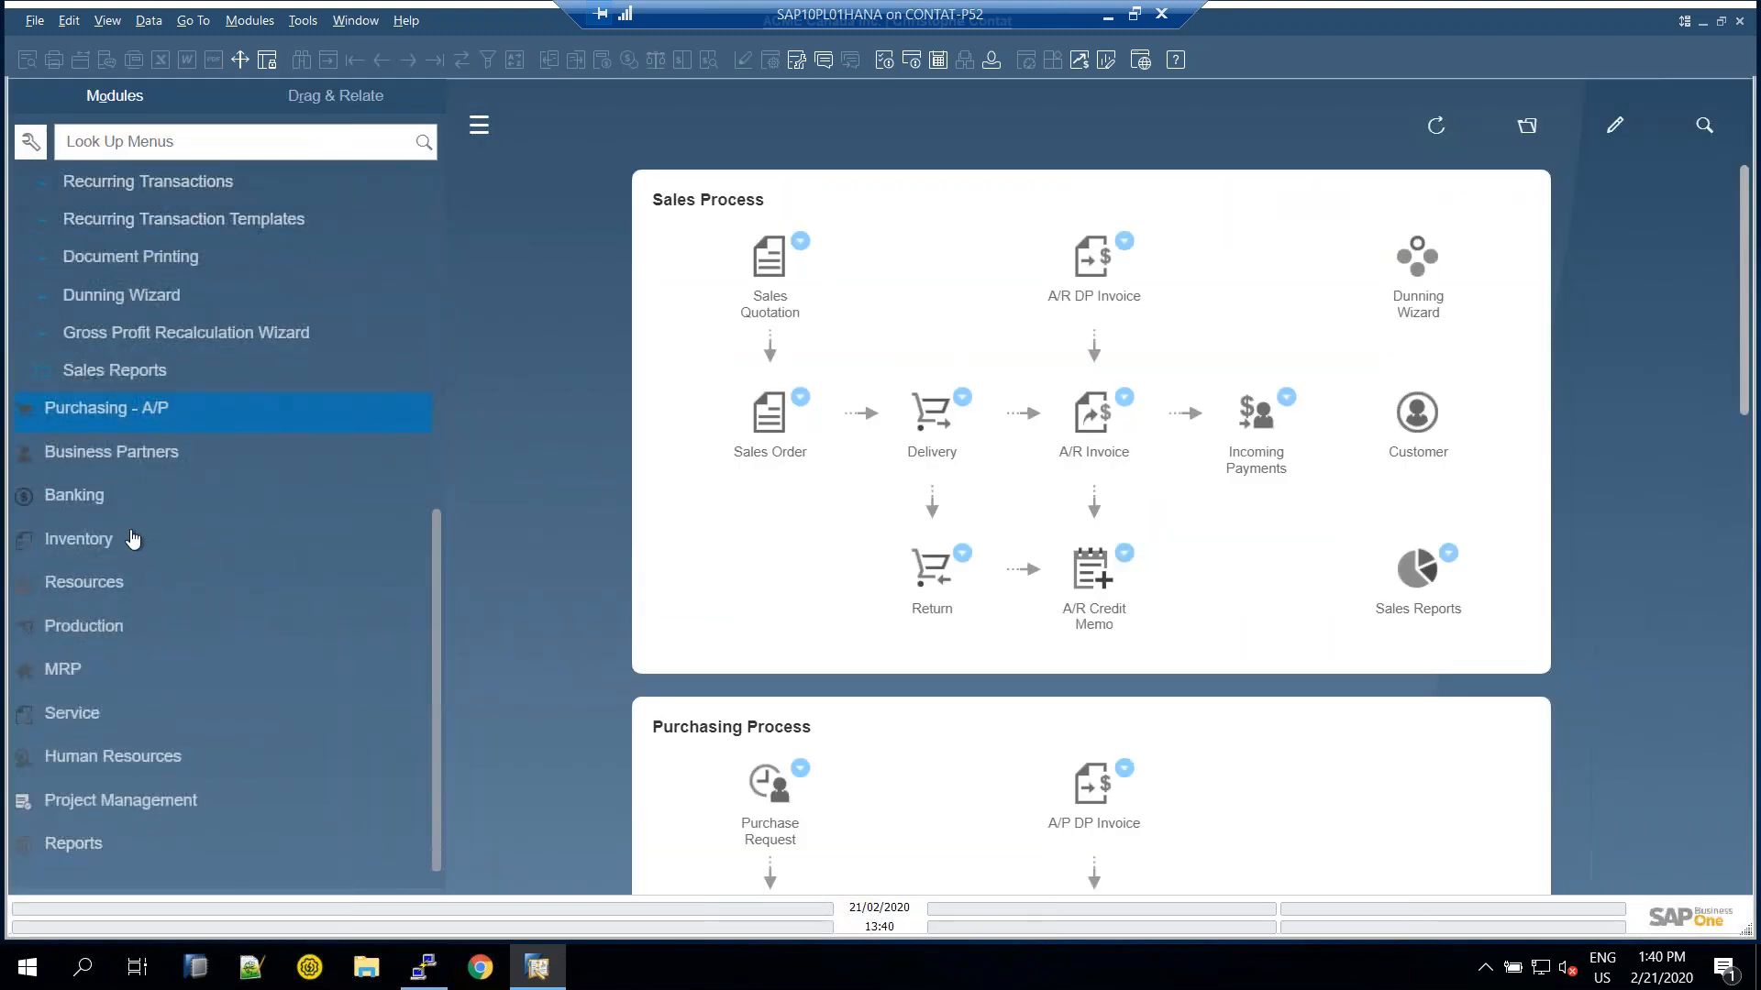
{"action": "left_click", "coordinate": [105, 378]}
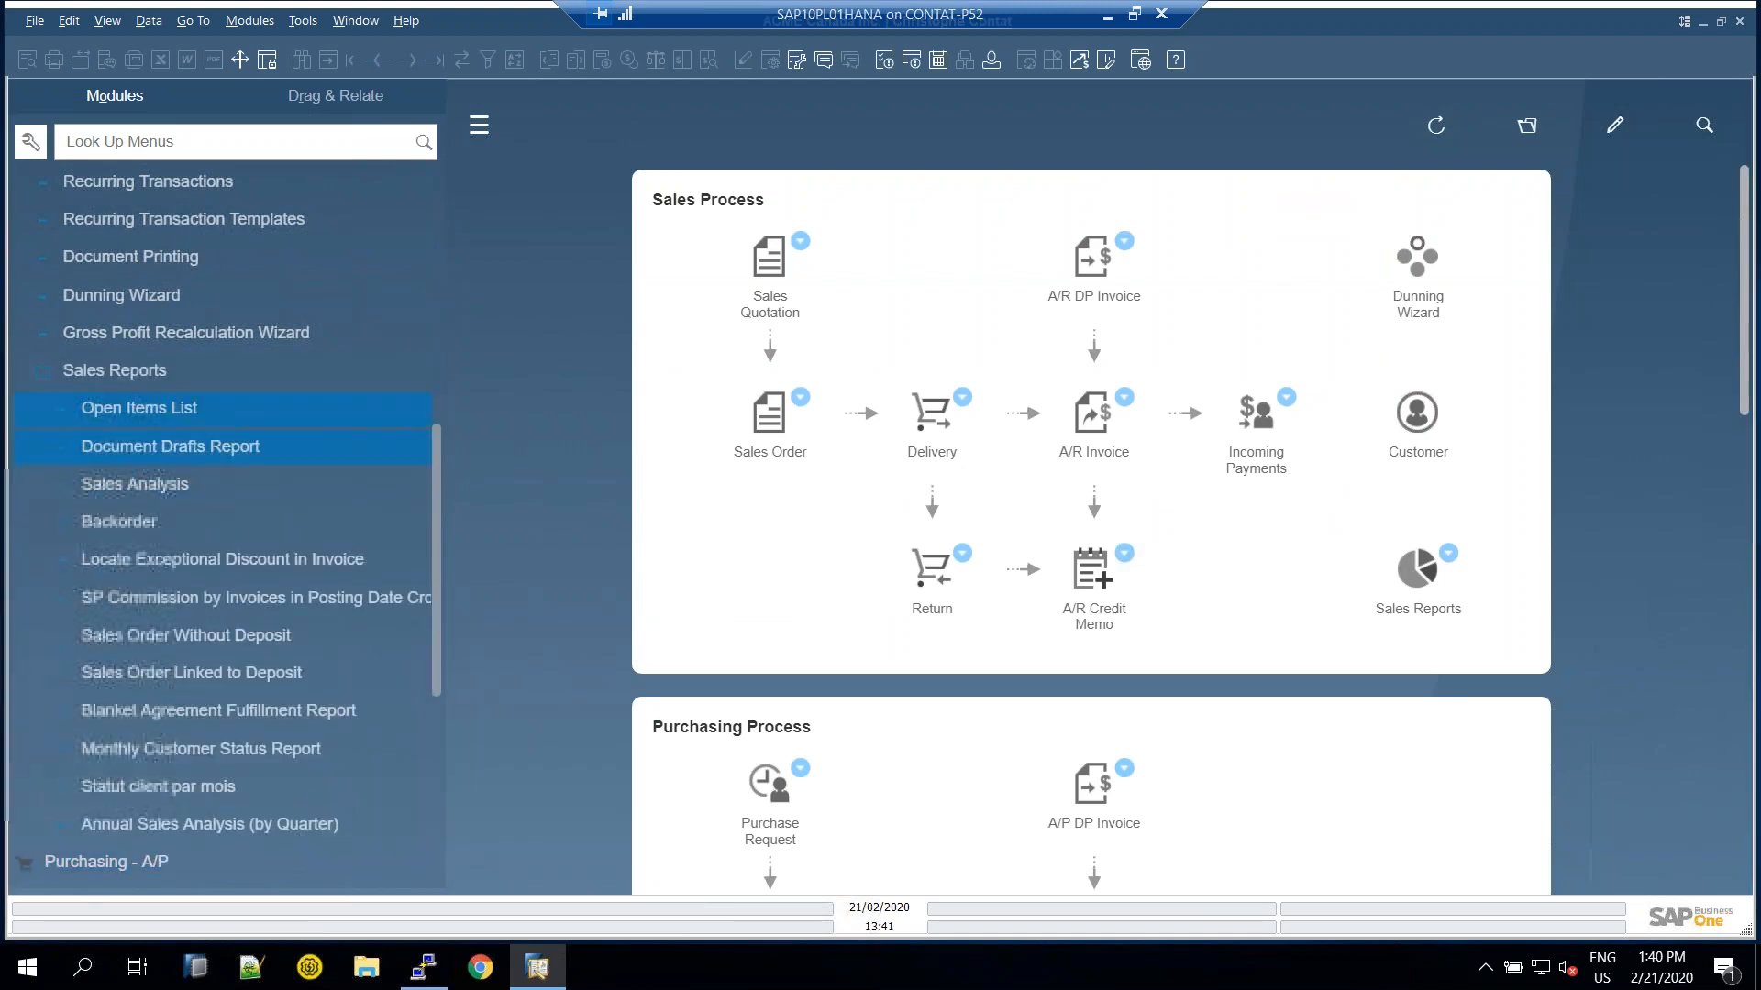
{"action": "left_click", "coordinate": [166, 413]}
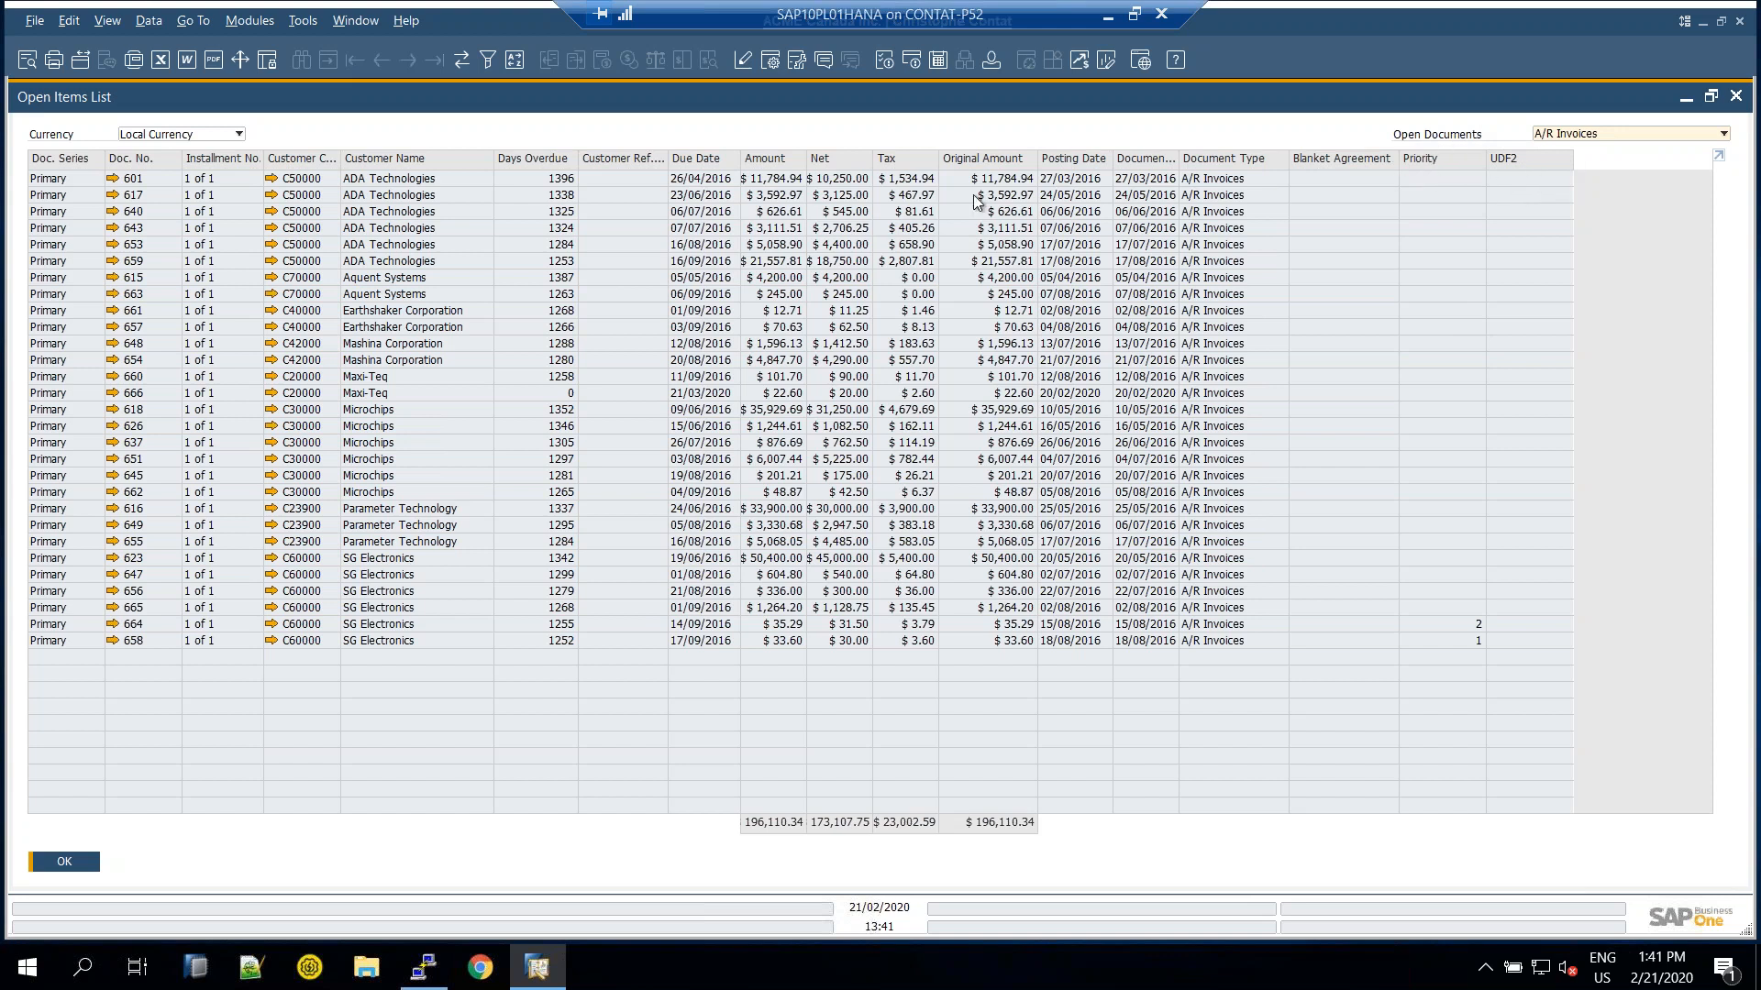
Set A/R invoice 601's Priority to 2 for ADA Technologies and update it
{"action": "left_click", "coordinate": [112, 178]}
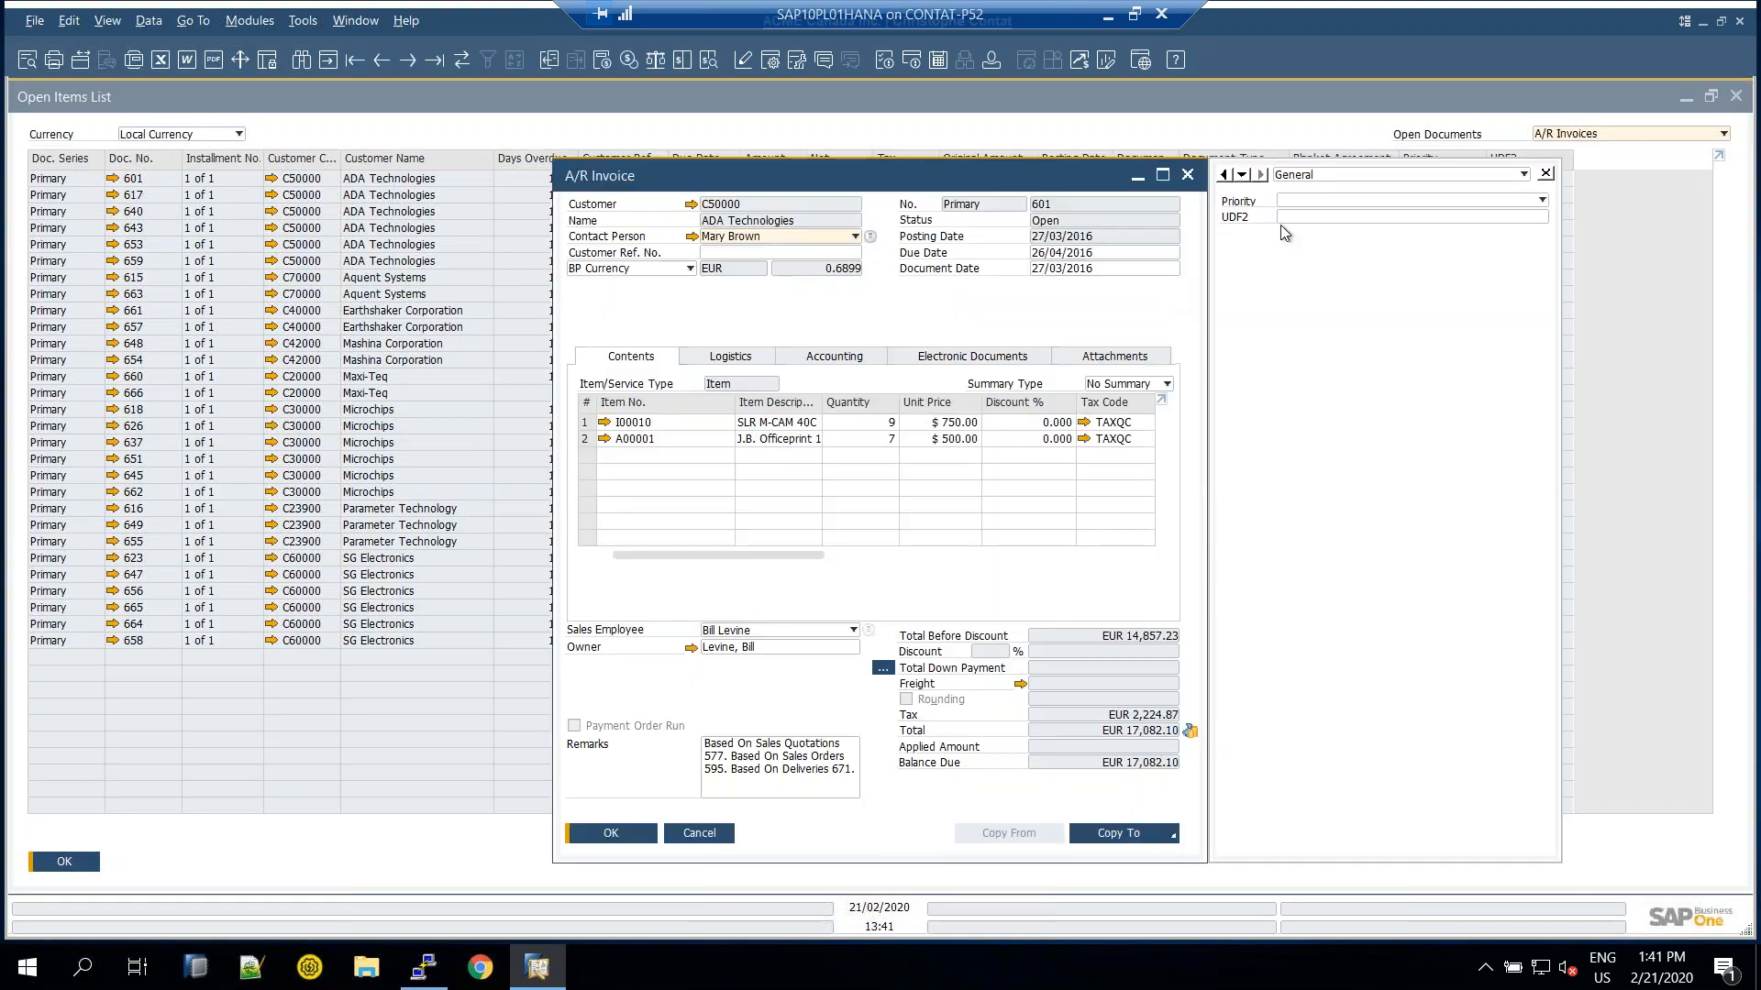
{"action": "left_click", "coordinate": [1293, 203]}
{"action": "left_click", "coordinate": [1298, 229]}
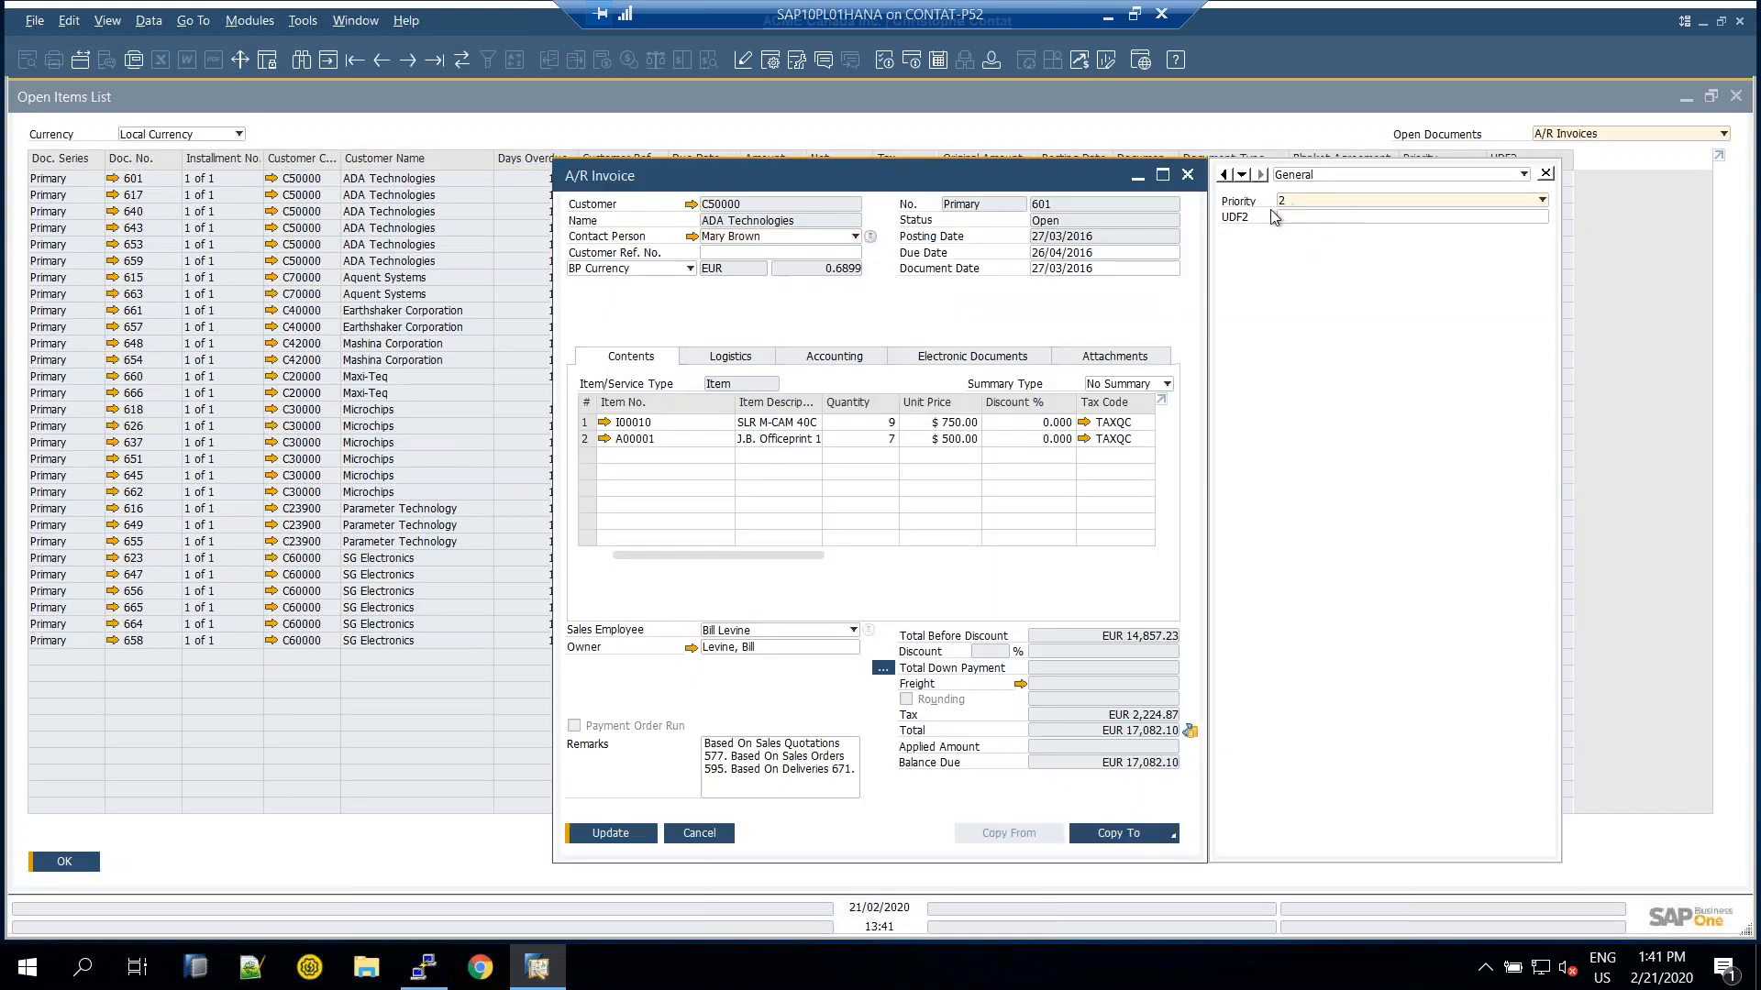
{"action": "left_click", "coordinate": [612, 835]}
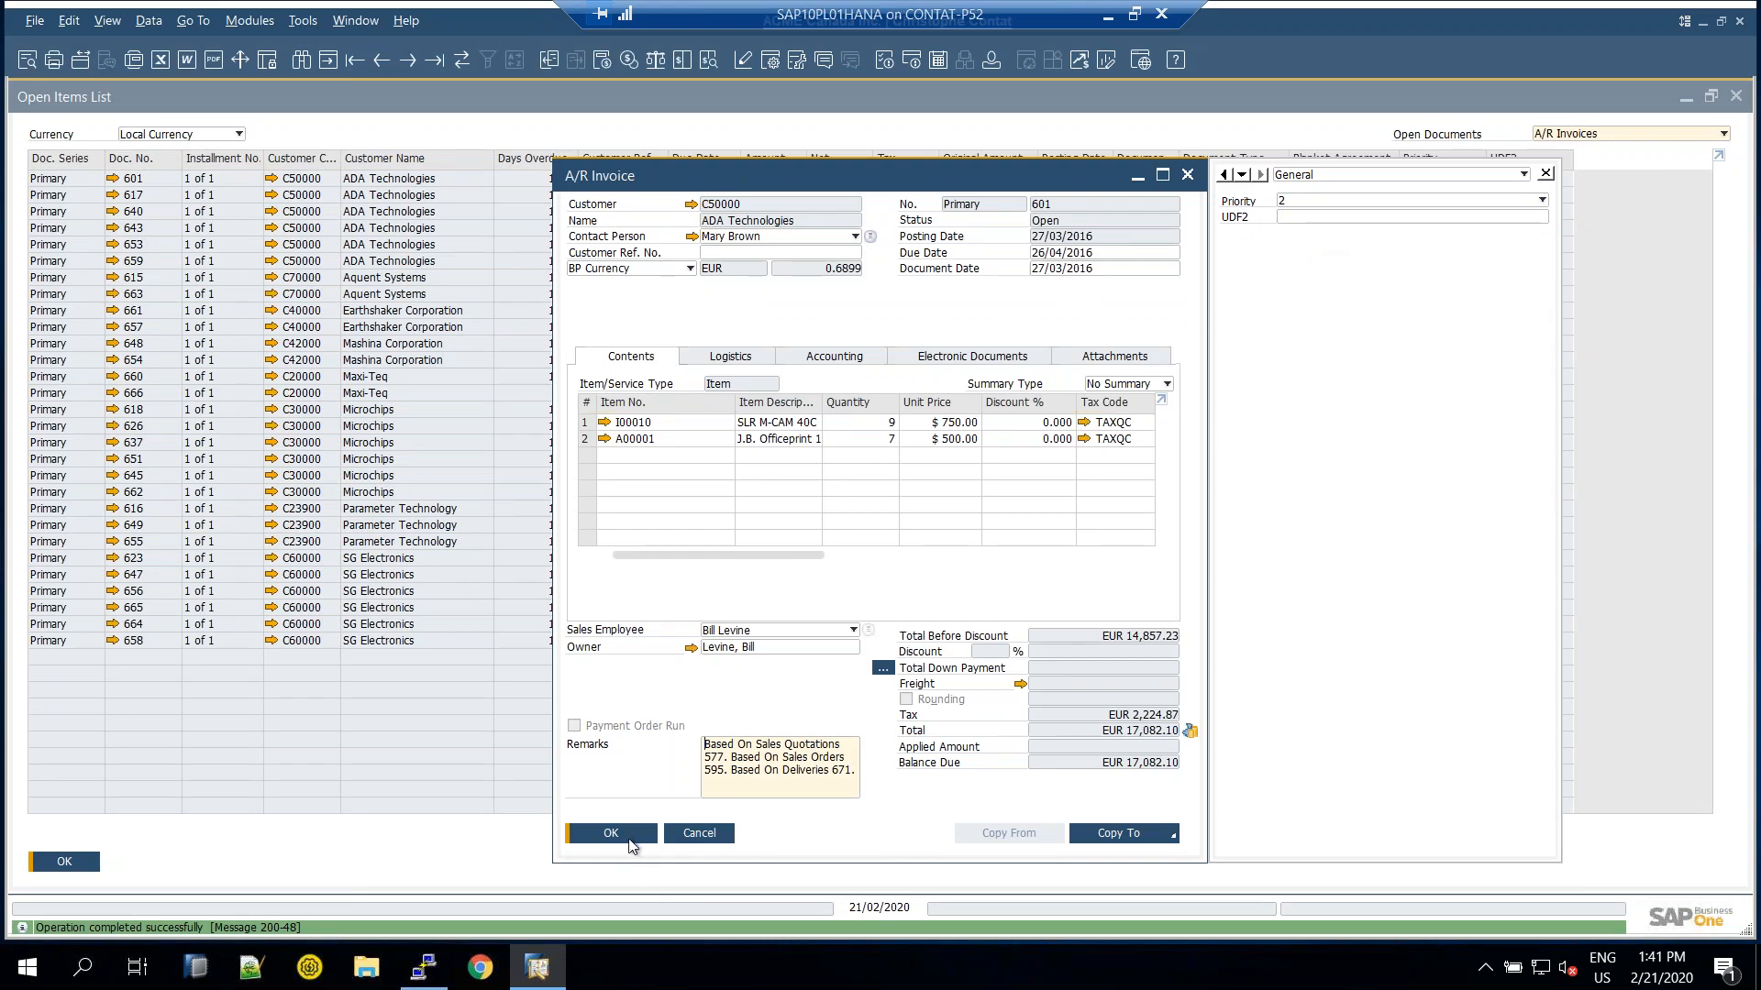
{"action": "left_click", "coordinate": [611, 834]}
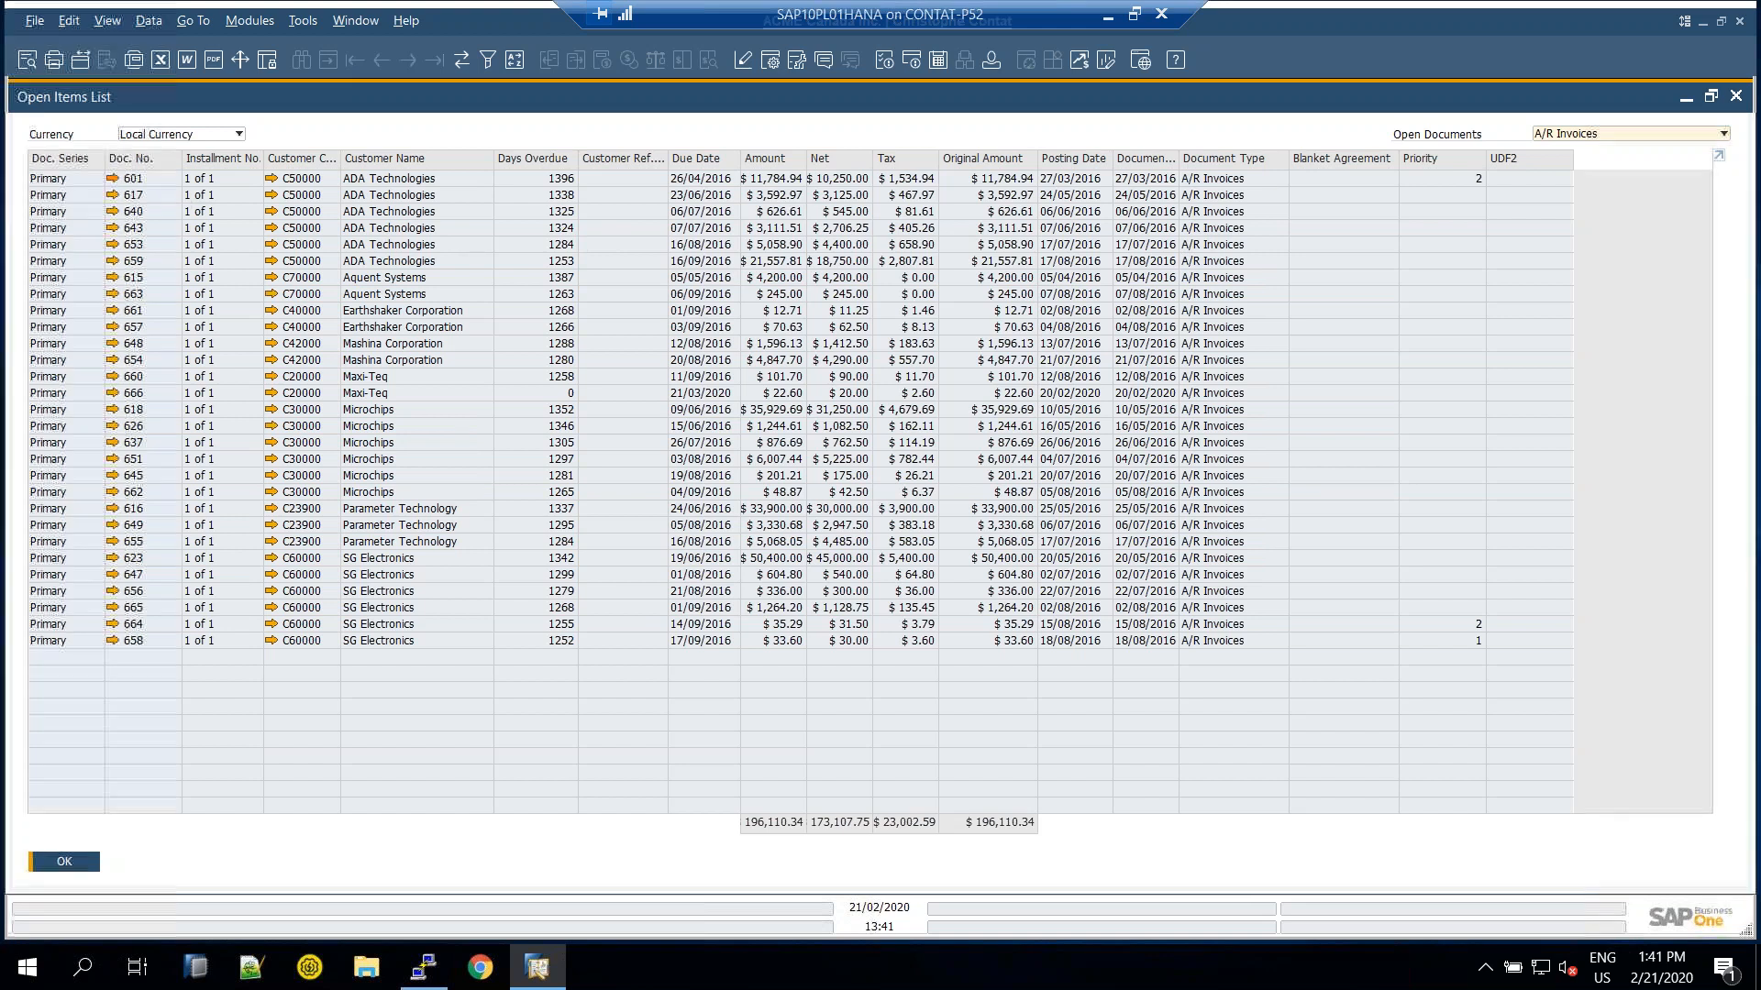
Reopen invoice 601, look at row 1's Kilos value, and close it without changes
{"action": "left_click", "coordinate": [112, 178]}
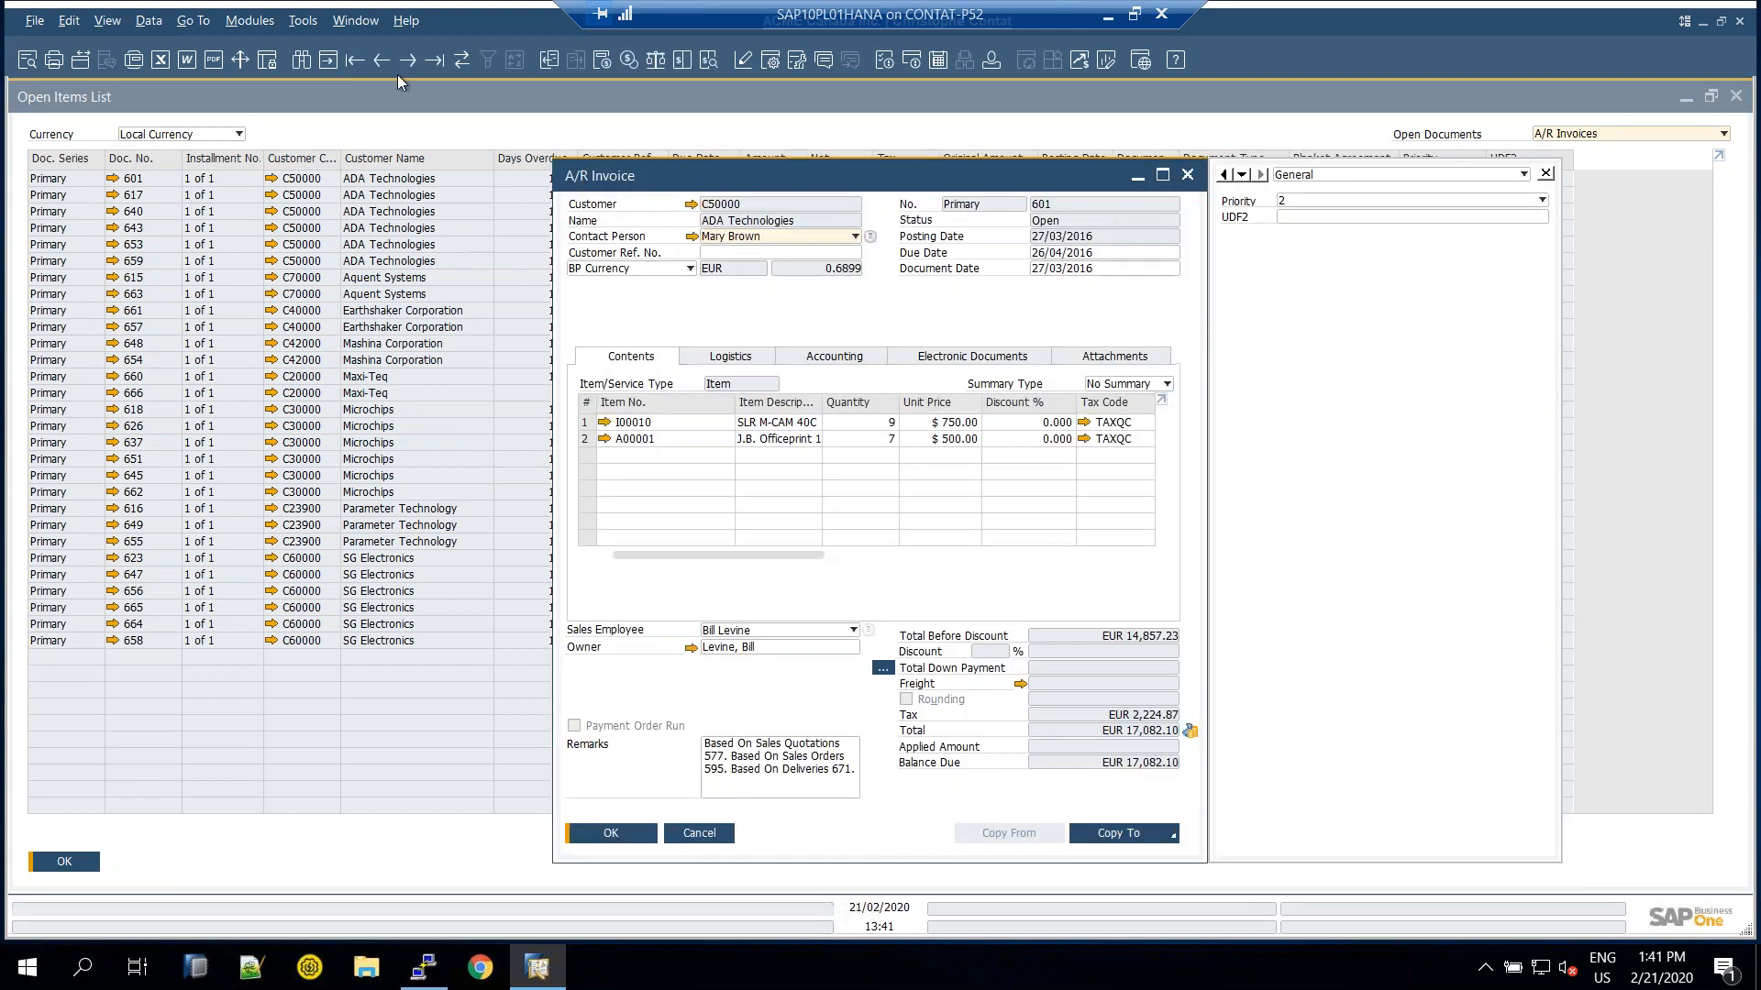
{"action": "left_click_drag", "start_coordinate": [812, 556], "coordinate": [1202, 554]}
{"action": "left_click", "coordinate": [1135, 427]}
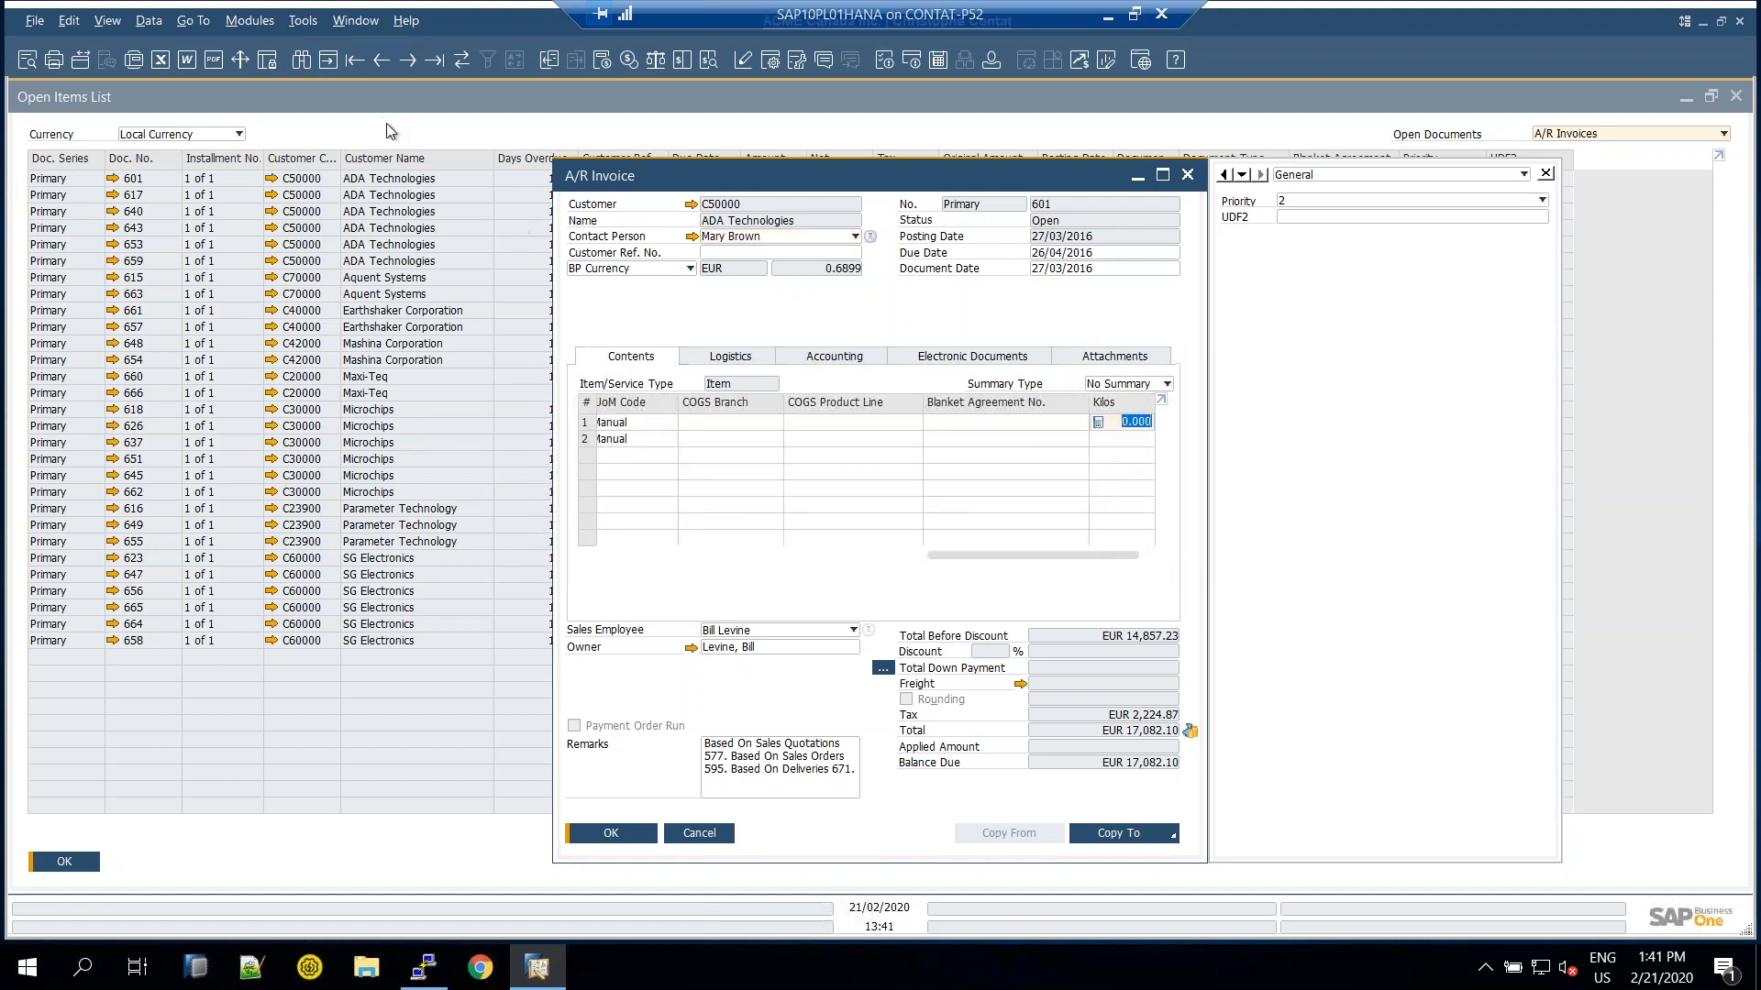
{"action": "left_click", "coordinate": [707, 834]}
Close the open items list and find closed sales order 673 for SG Electronics
{"action": "left_click", "coordinate": [83, 864]}
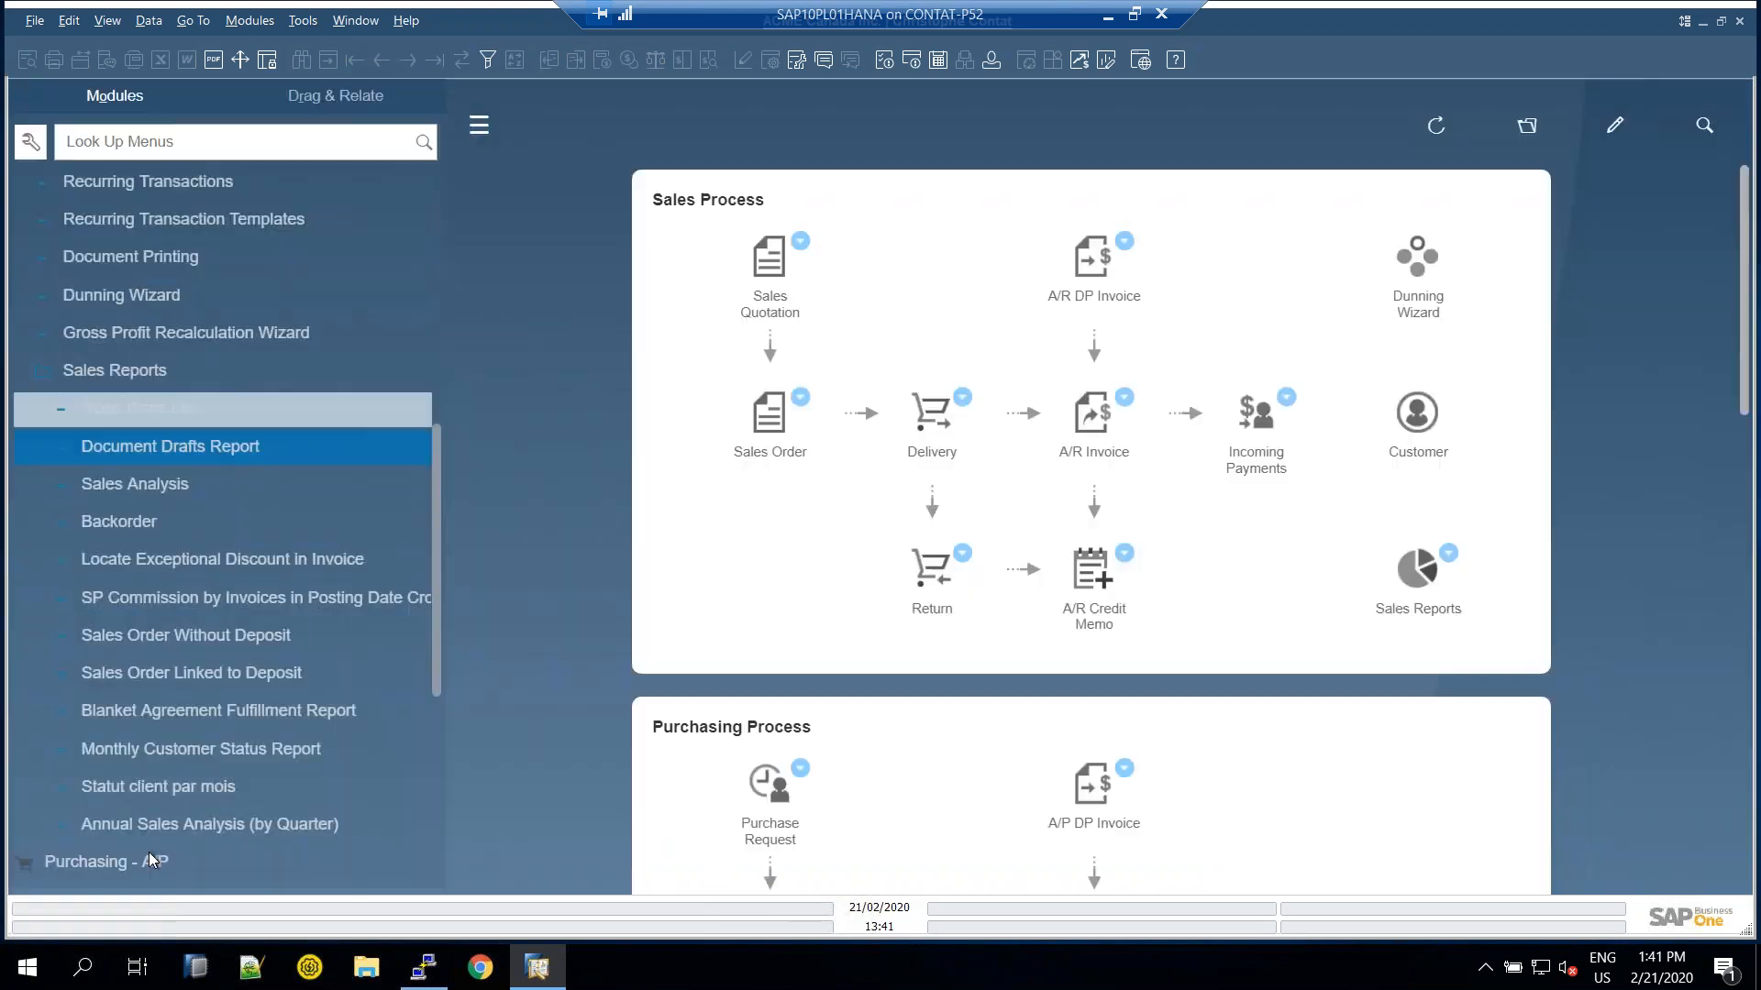
{"action": "left_click", "coordinate": [119, 414]}
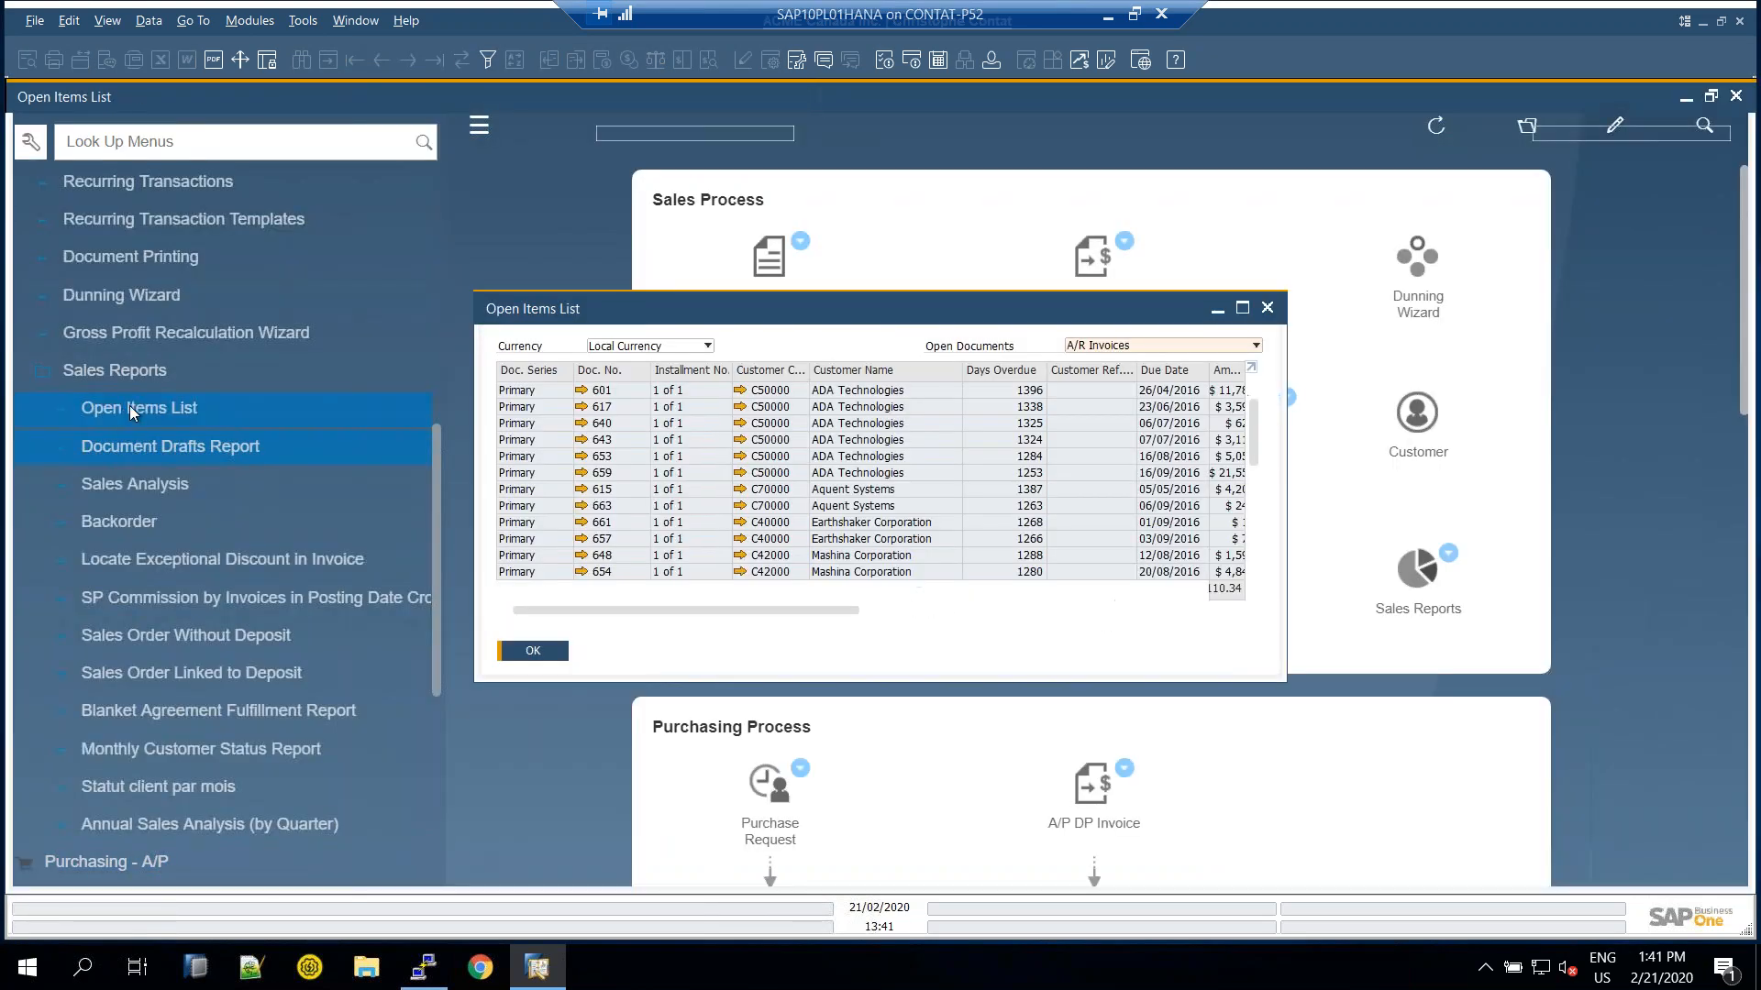
{"action": "key", "text": "Escape"}
{"action": "left_click", "coordinate": [151, 363]}
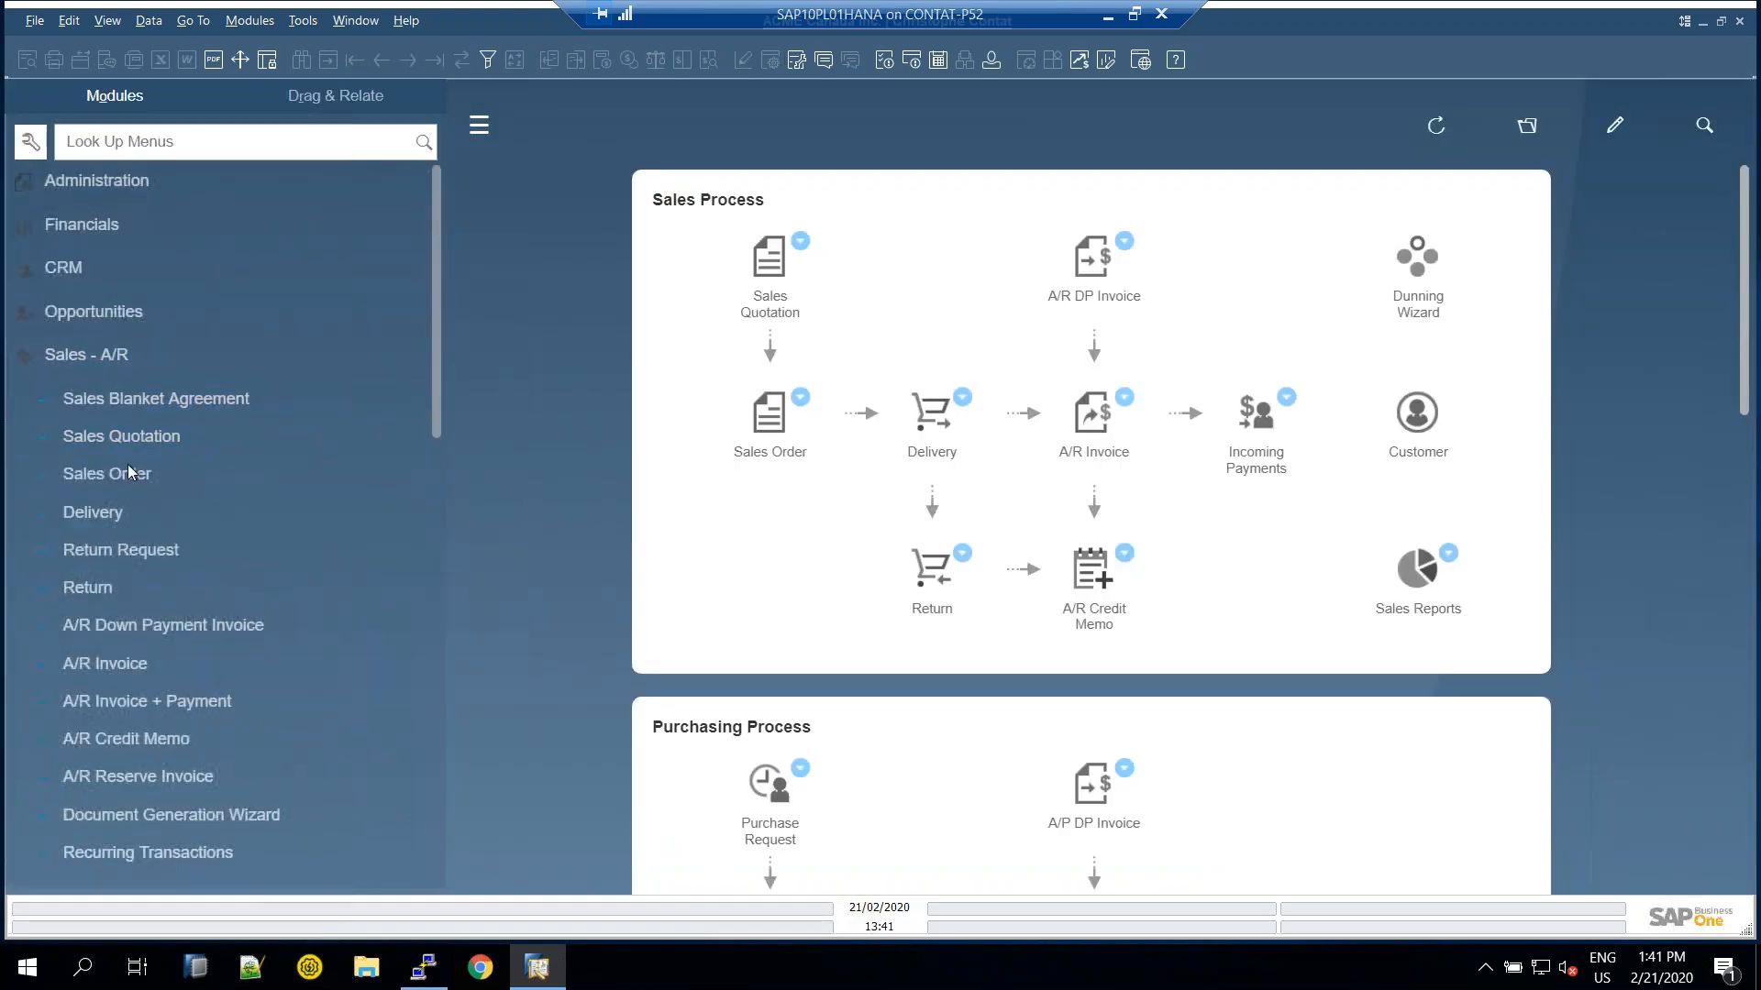
{"action": "key", "text": "Return"}
{"action": "double_click", "coordinate": [1100, 150]}
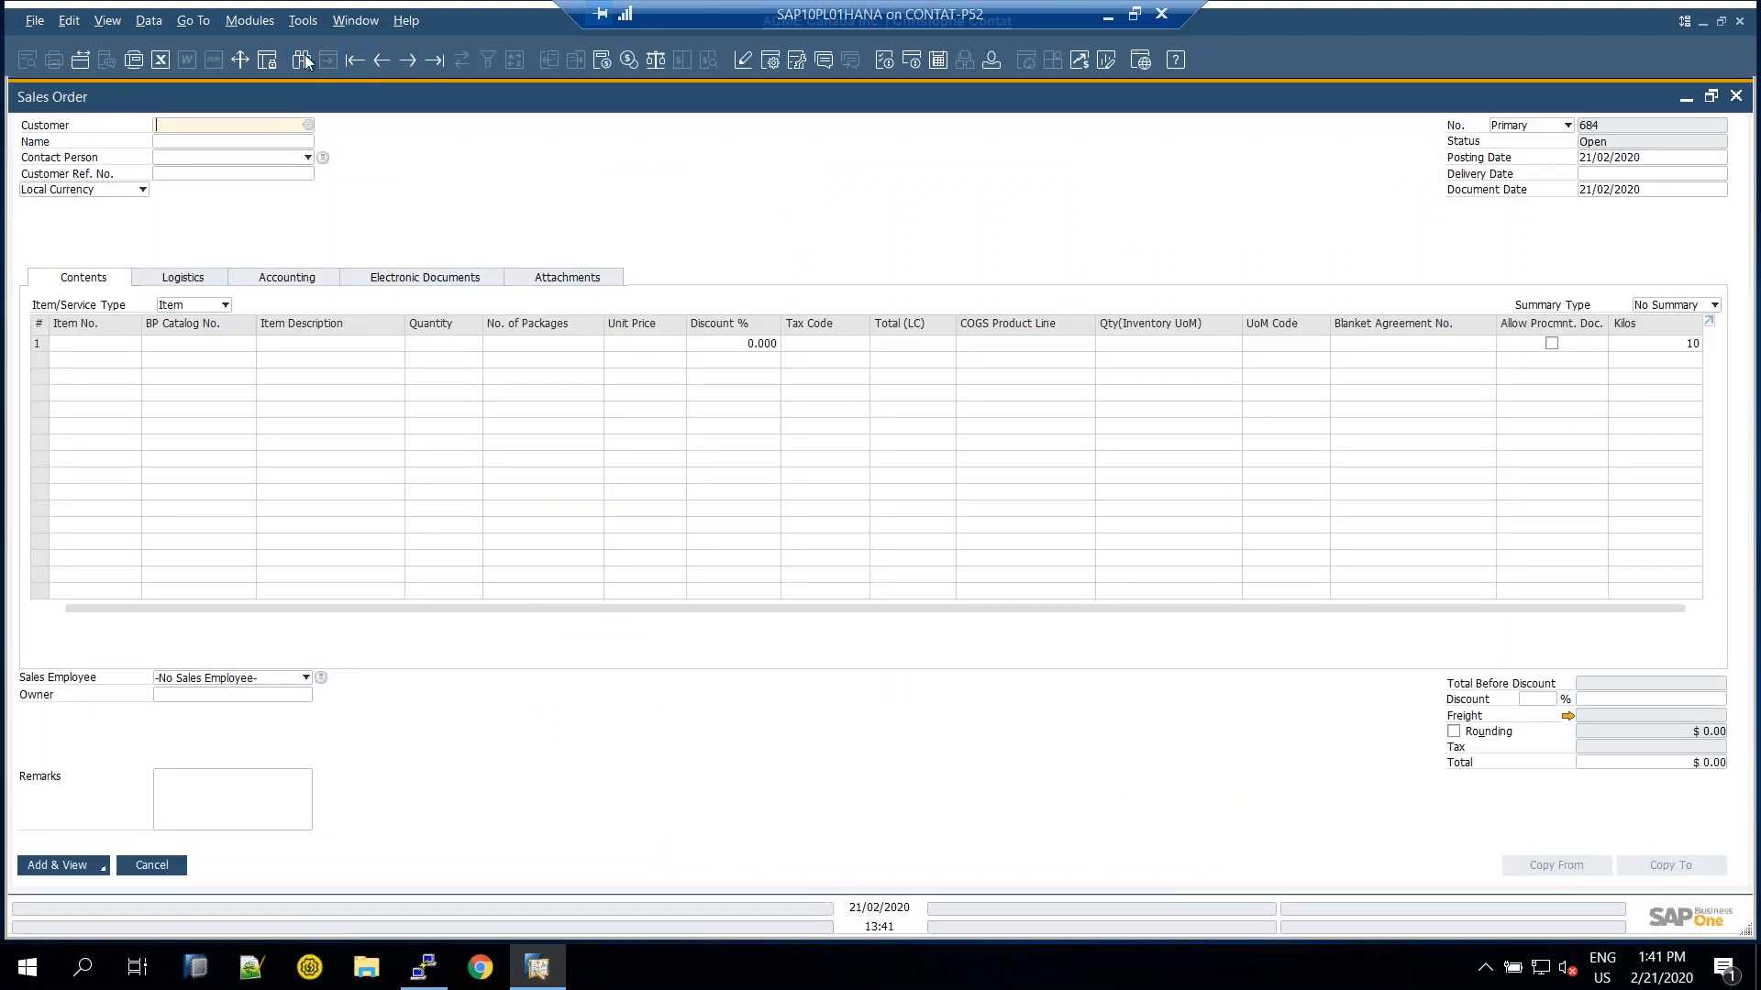
{"action": "key", "text": "ctrl+f"}
{"action": "left_click", "coordinate": [1611, 143]}
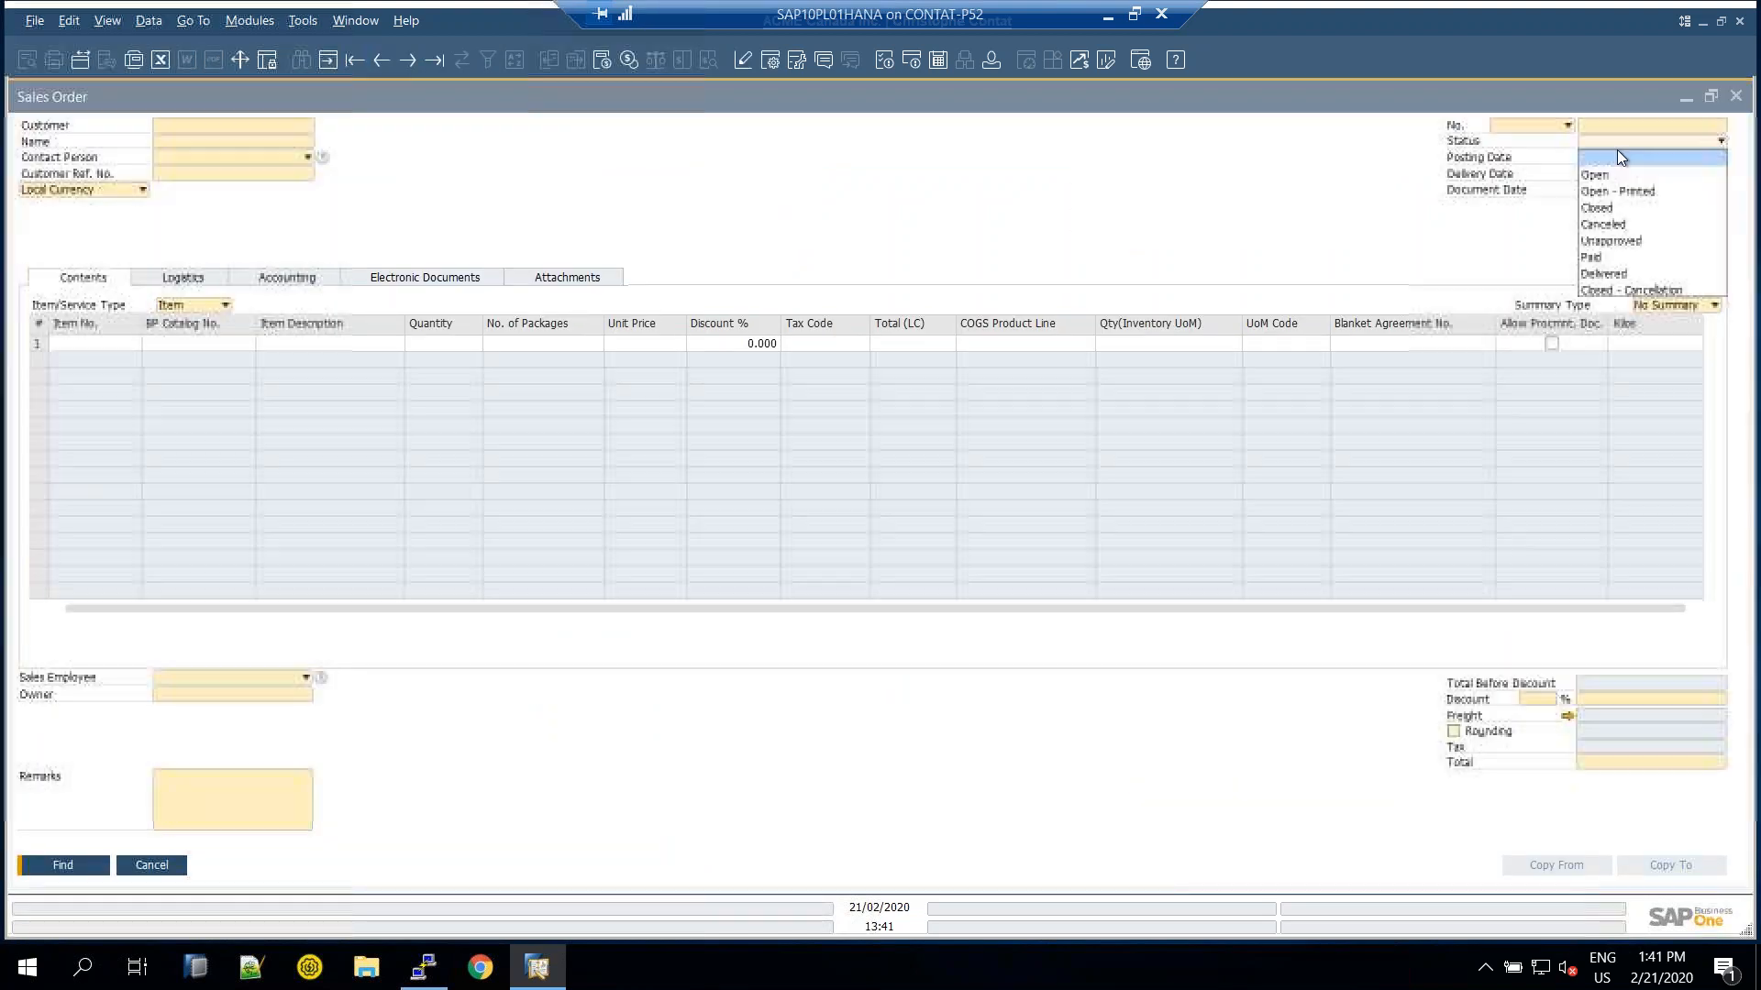
{"action": "left_click", "coordinate": [1616, 209]}
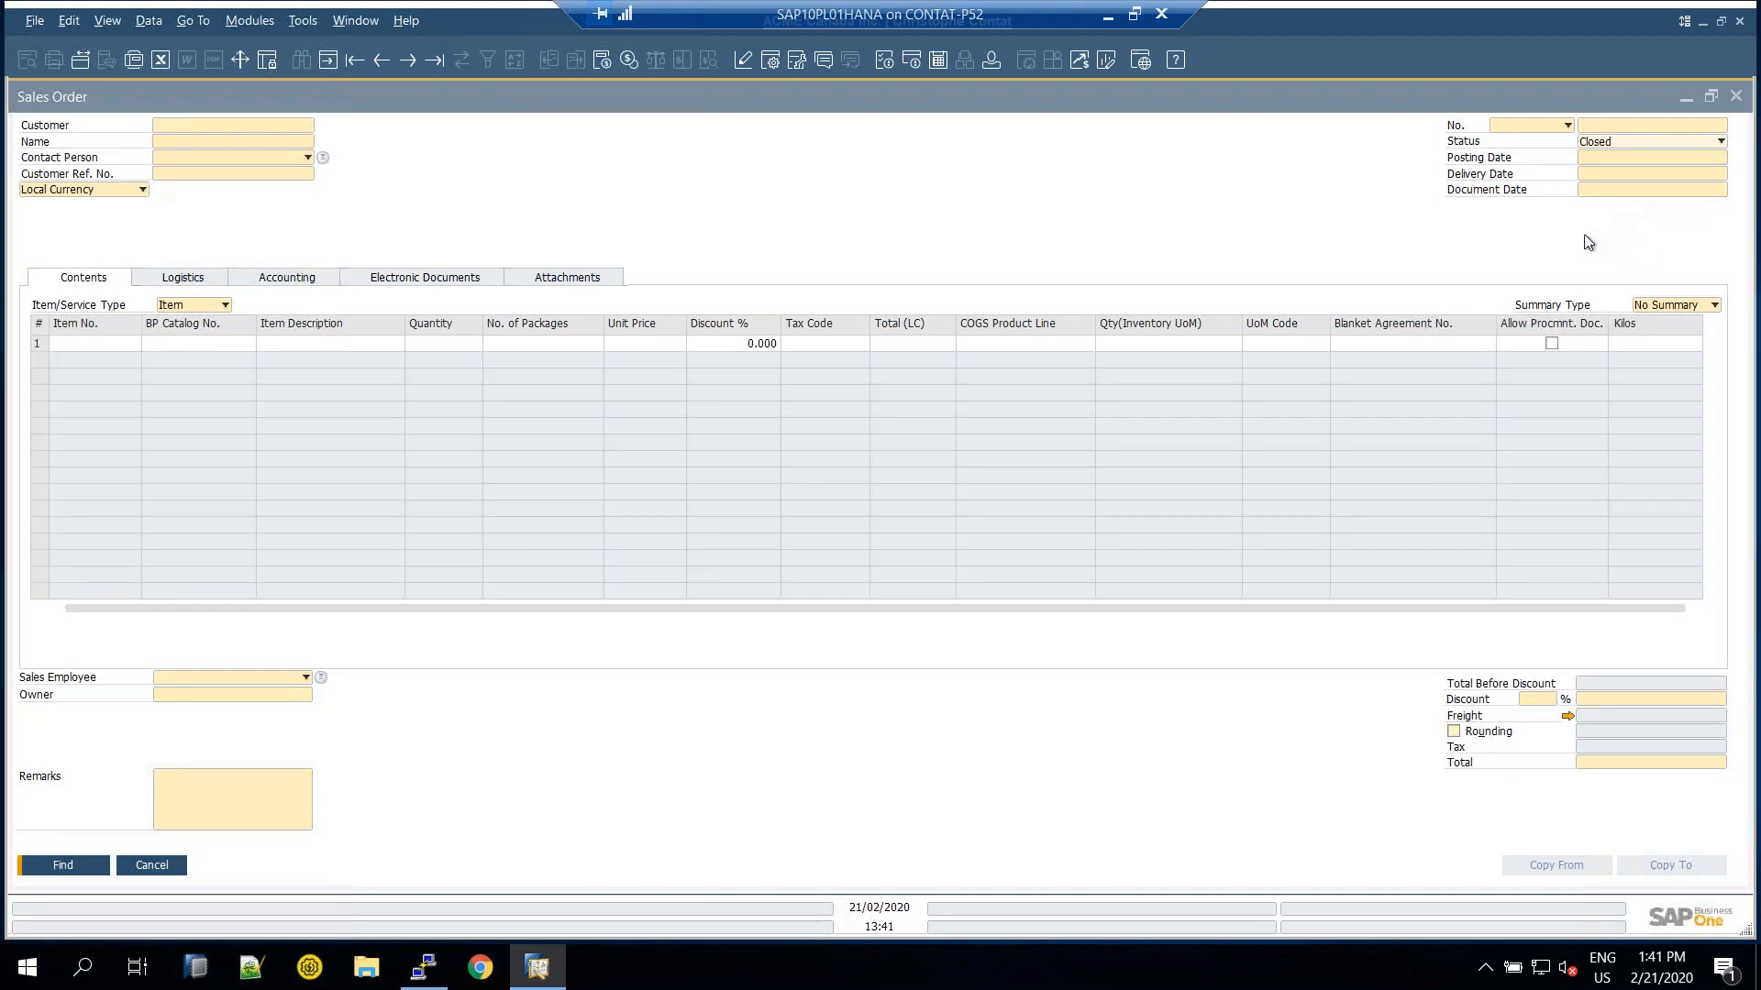
{"action": "key", "text": "Return"}
{"action": "left_click_drag", "start_coordinate": [1147, 437], "coordinate": [1182, 620]}
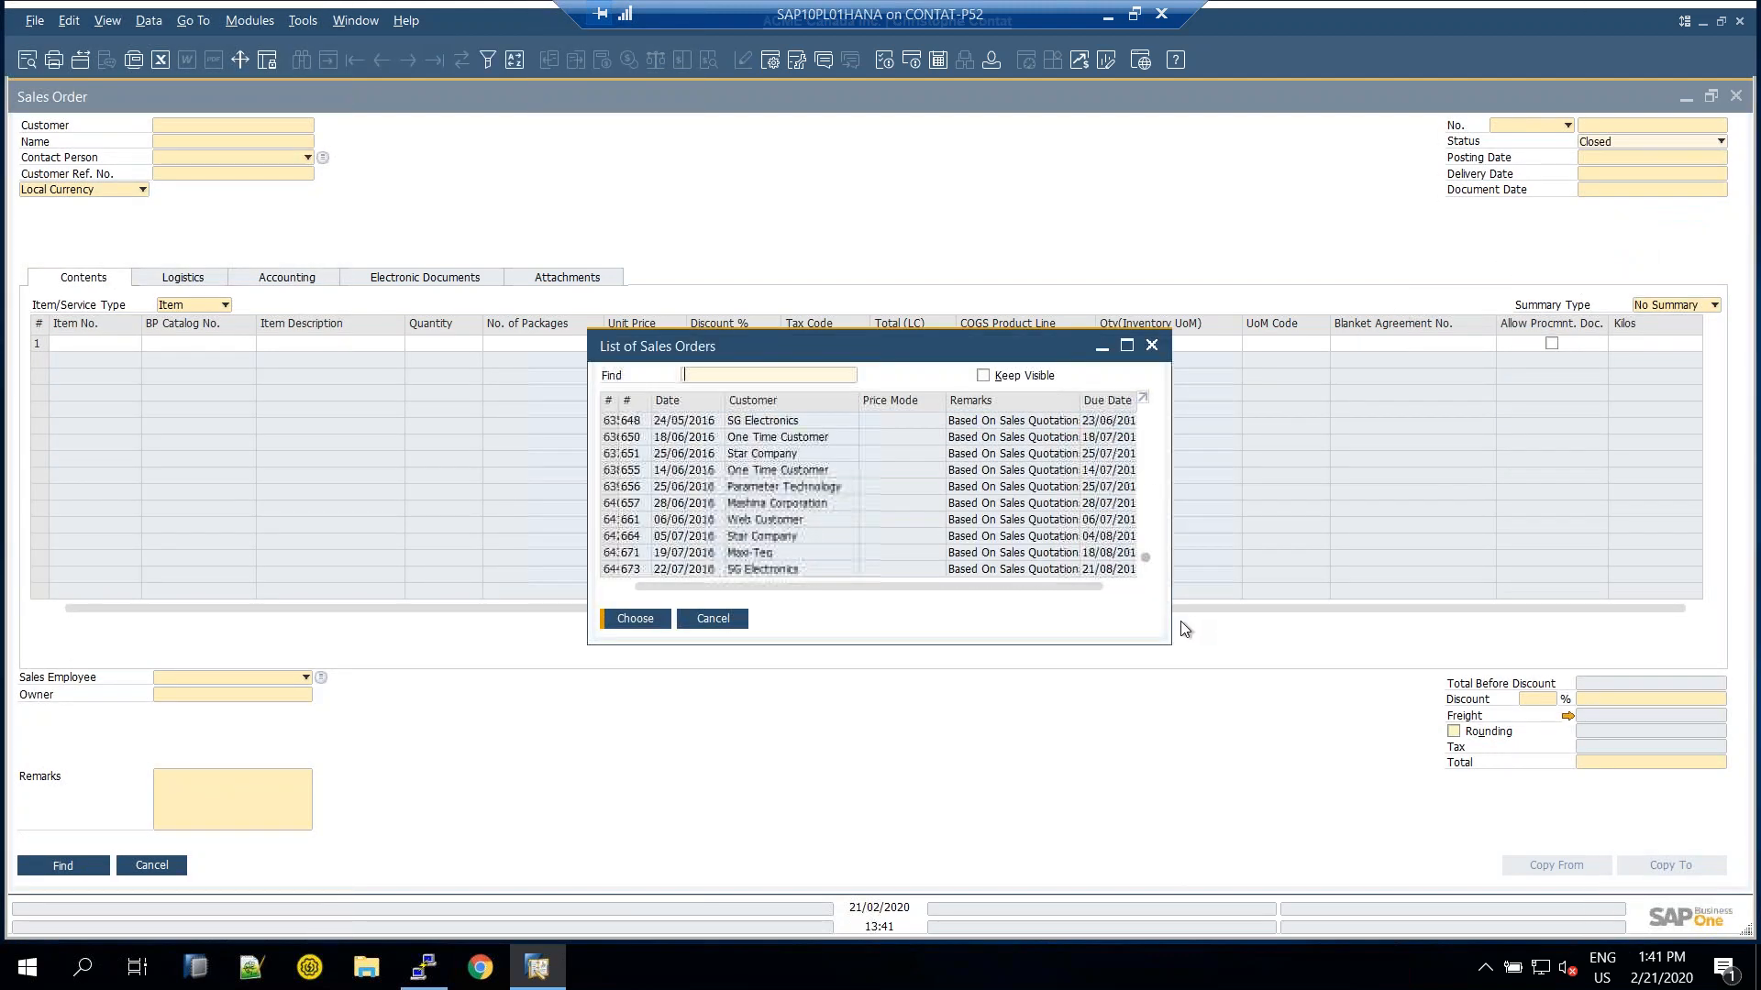
{"action": "left_click", "coordinate": [968, 569]}
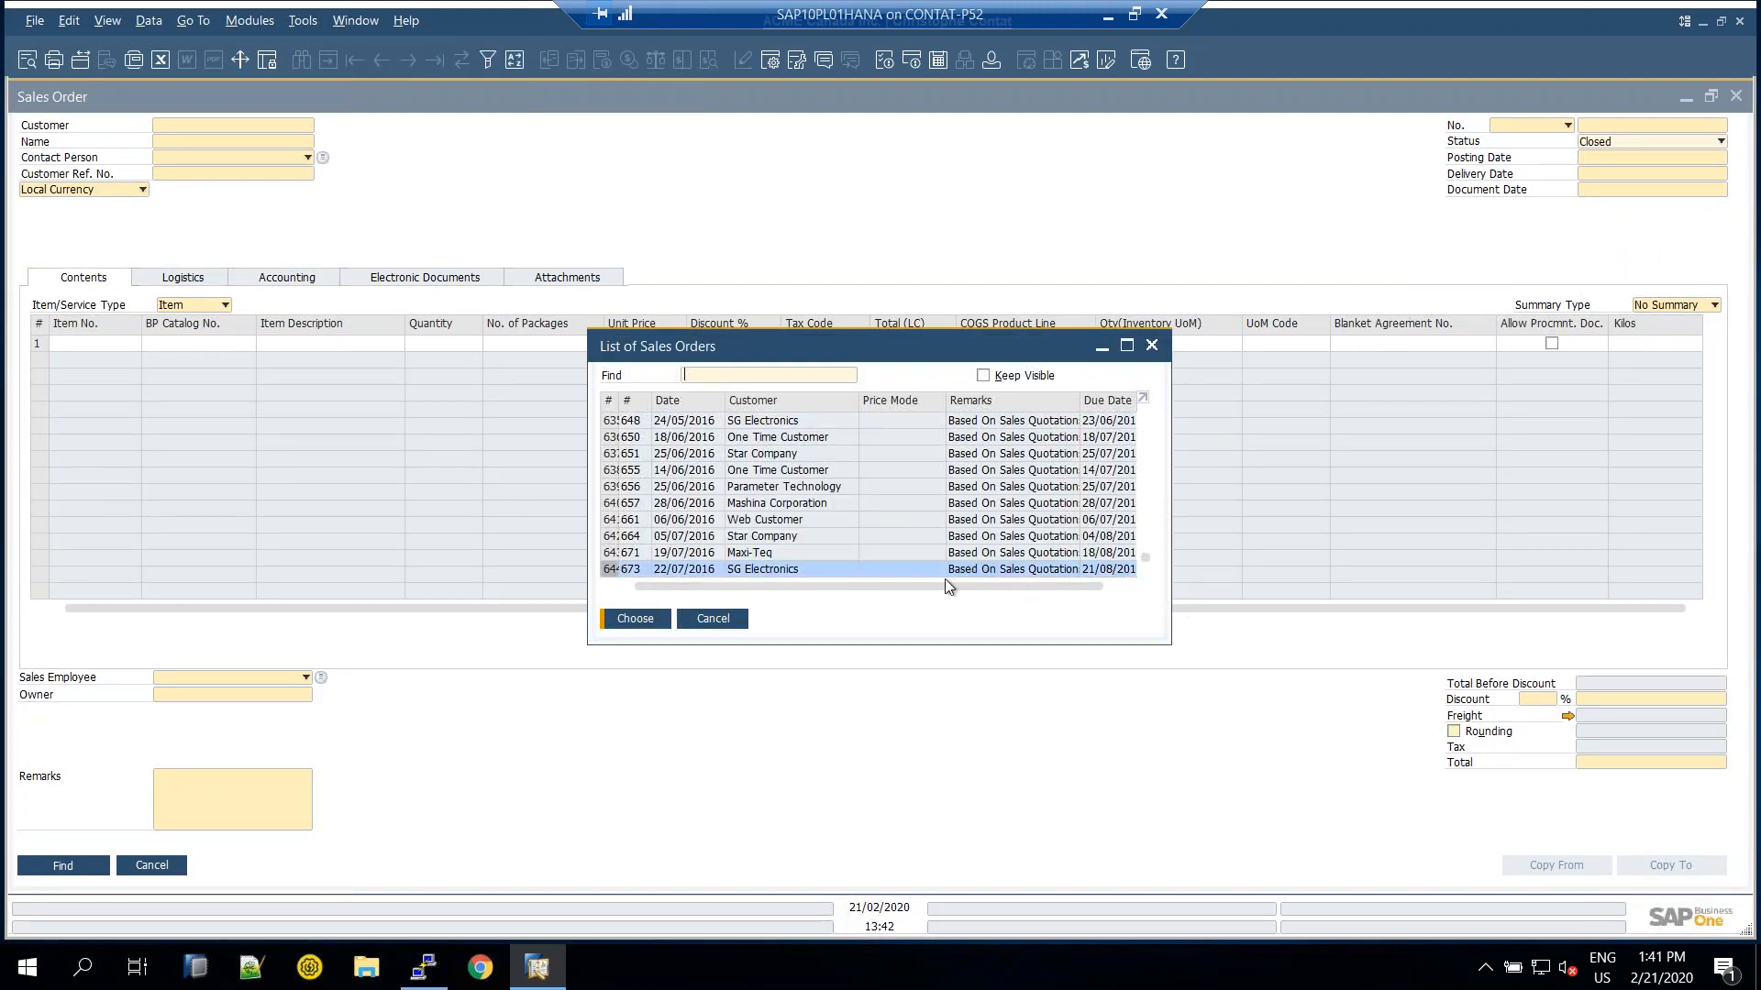
{"action": "key", "text": "Return"}
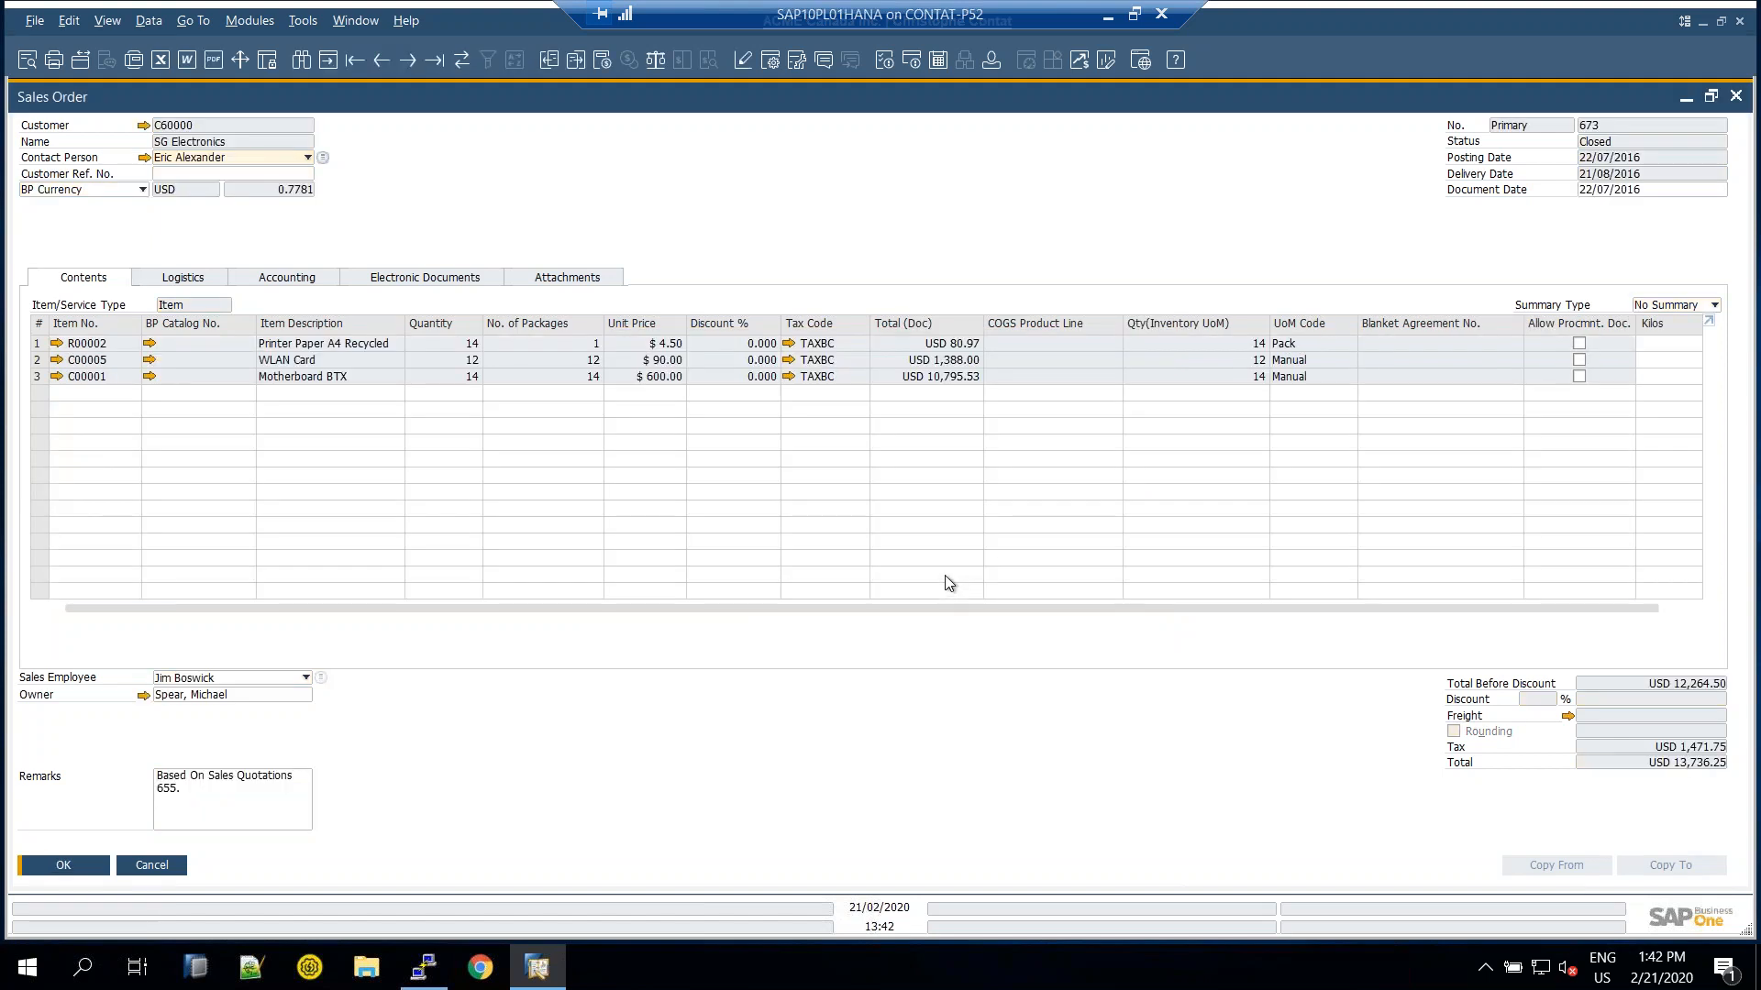
Enter 15 Kilos on the order's third line and update the order
{"action": "left_click_drag", "start_coordinate": [857, 609], "coordinate": [1082, 609]}
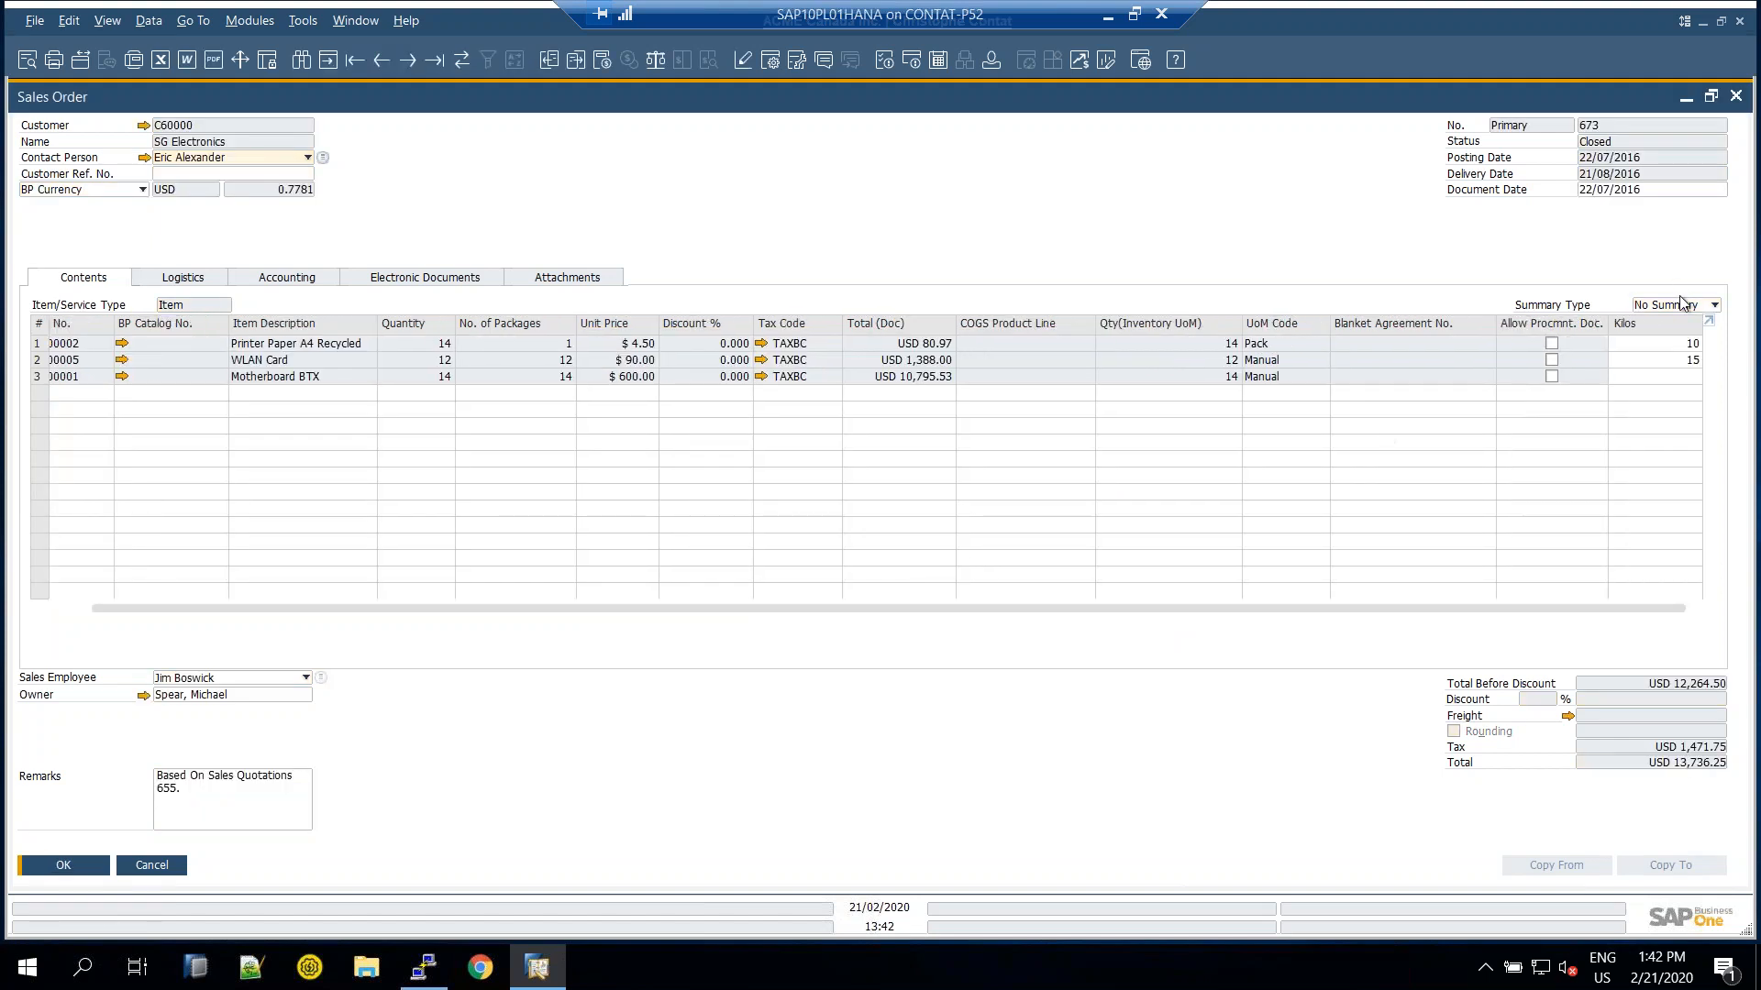
{"action": "left_click", "coordinate": [1671, 376]}
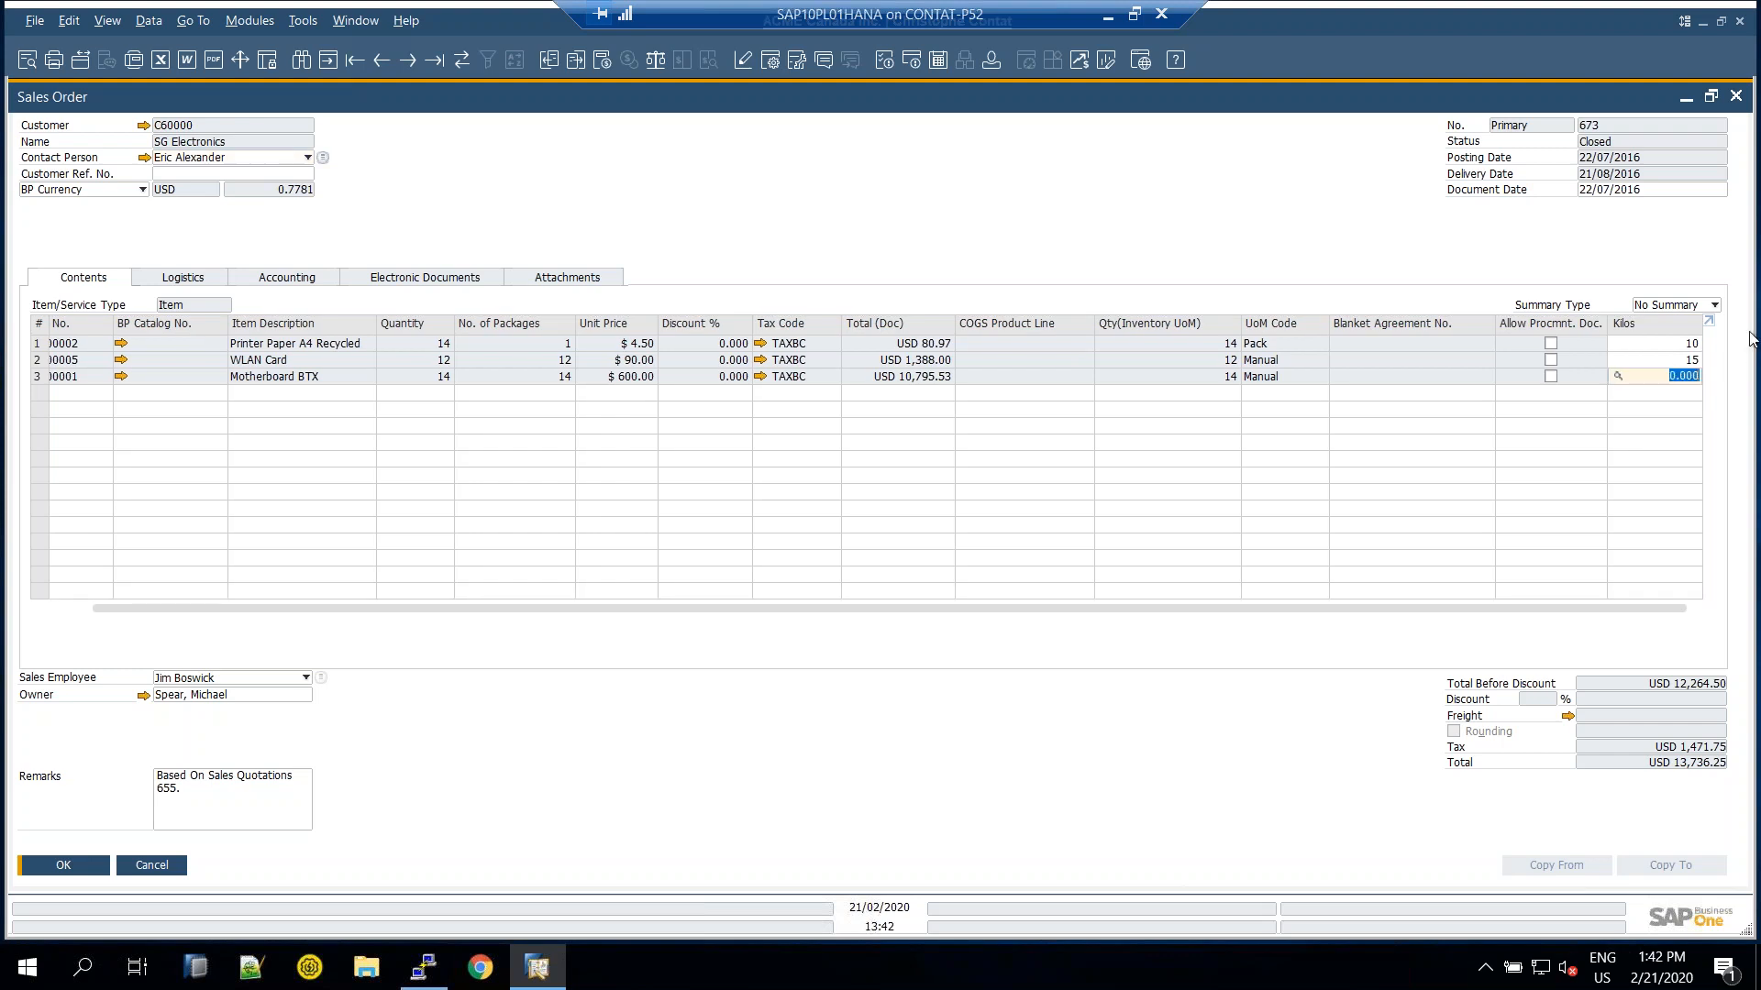
{"action": "type", "text": "15"}
{"action": "left_click", "coordinate": [1682, 343]}
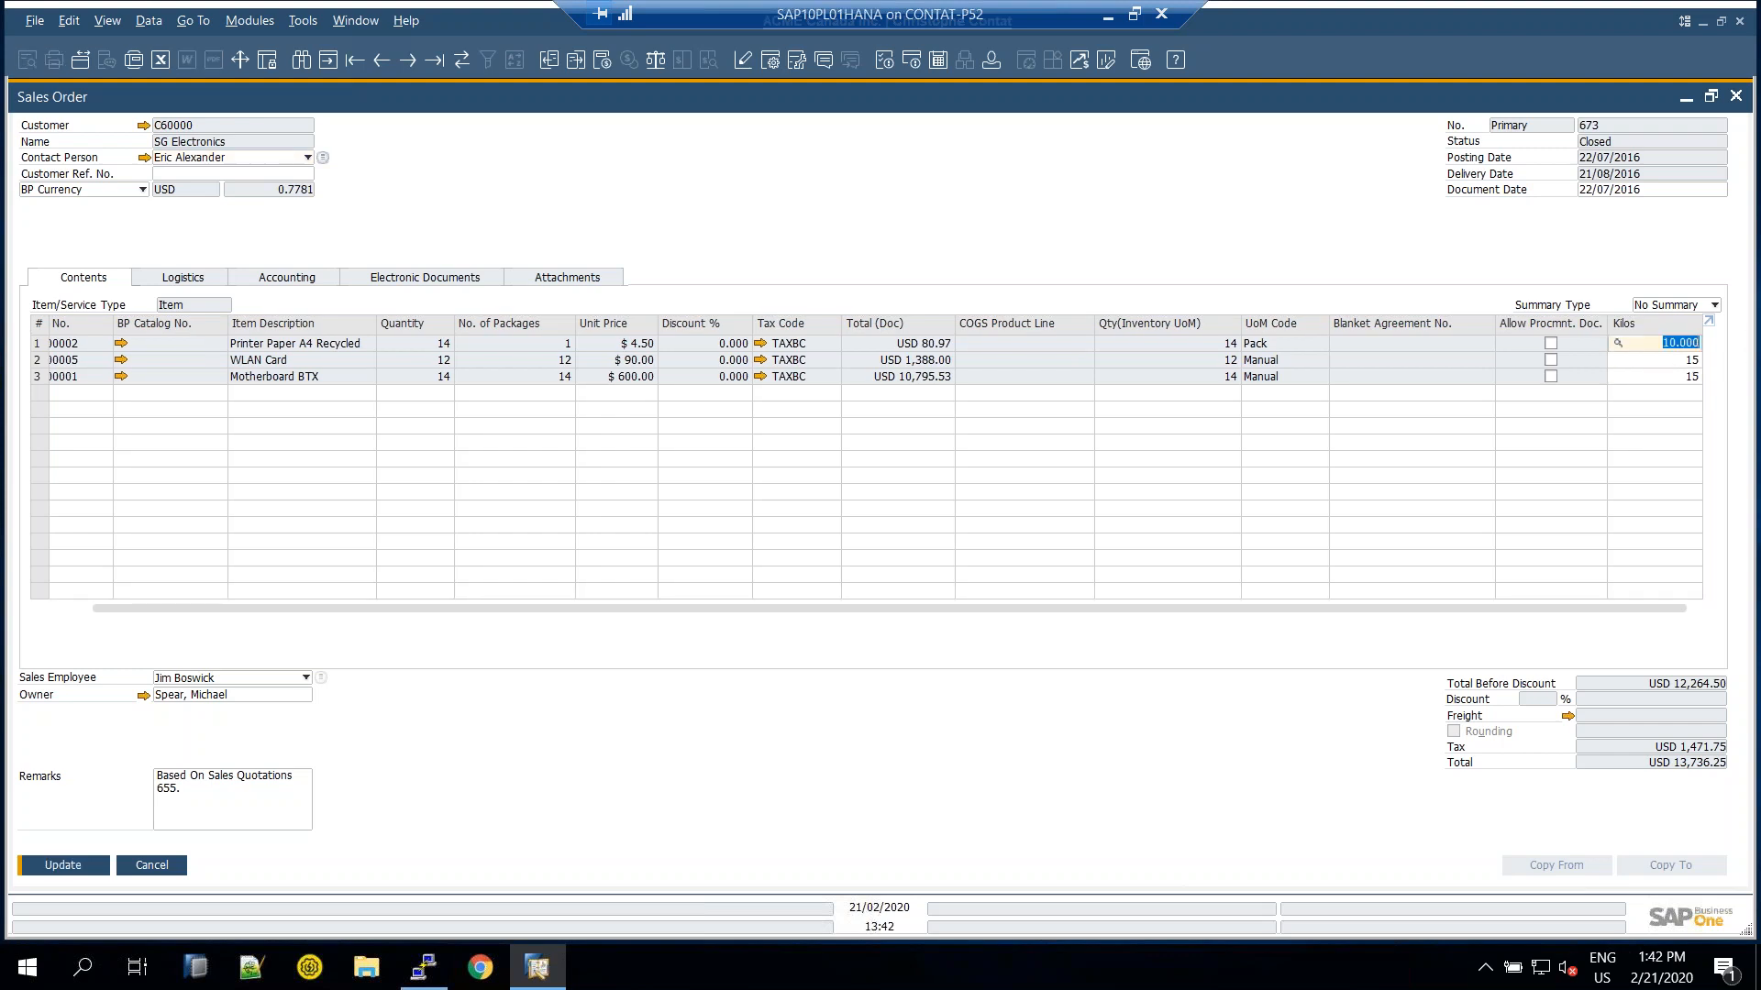
{"action": "key", "text": "Return"}
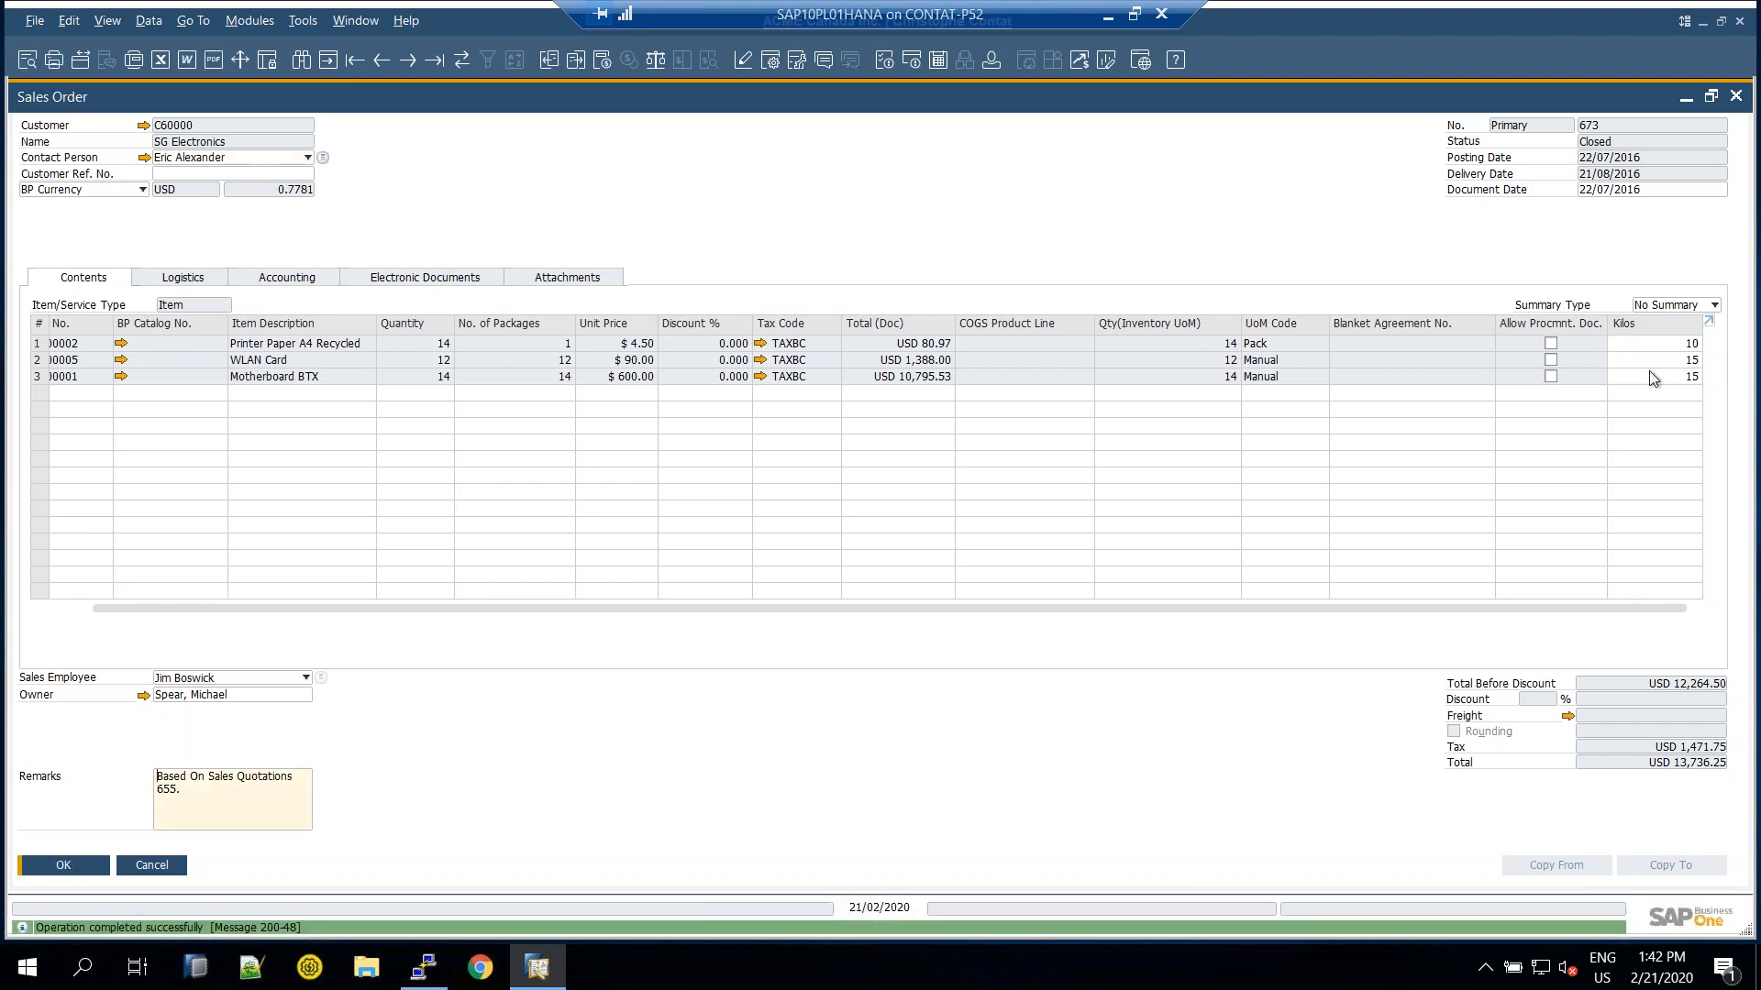
{"action": "left_click", "coordinate": [1645, 344]}
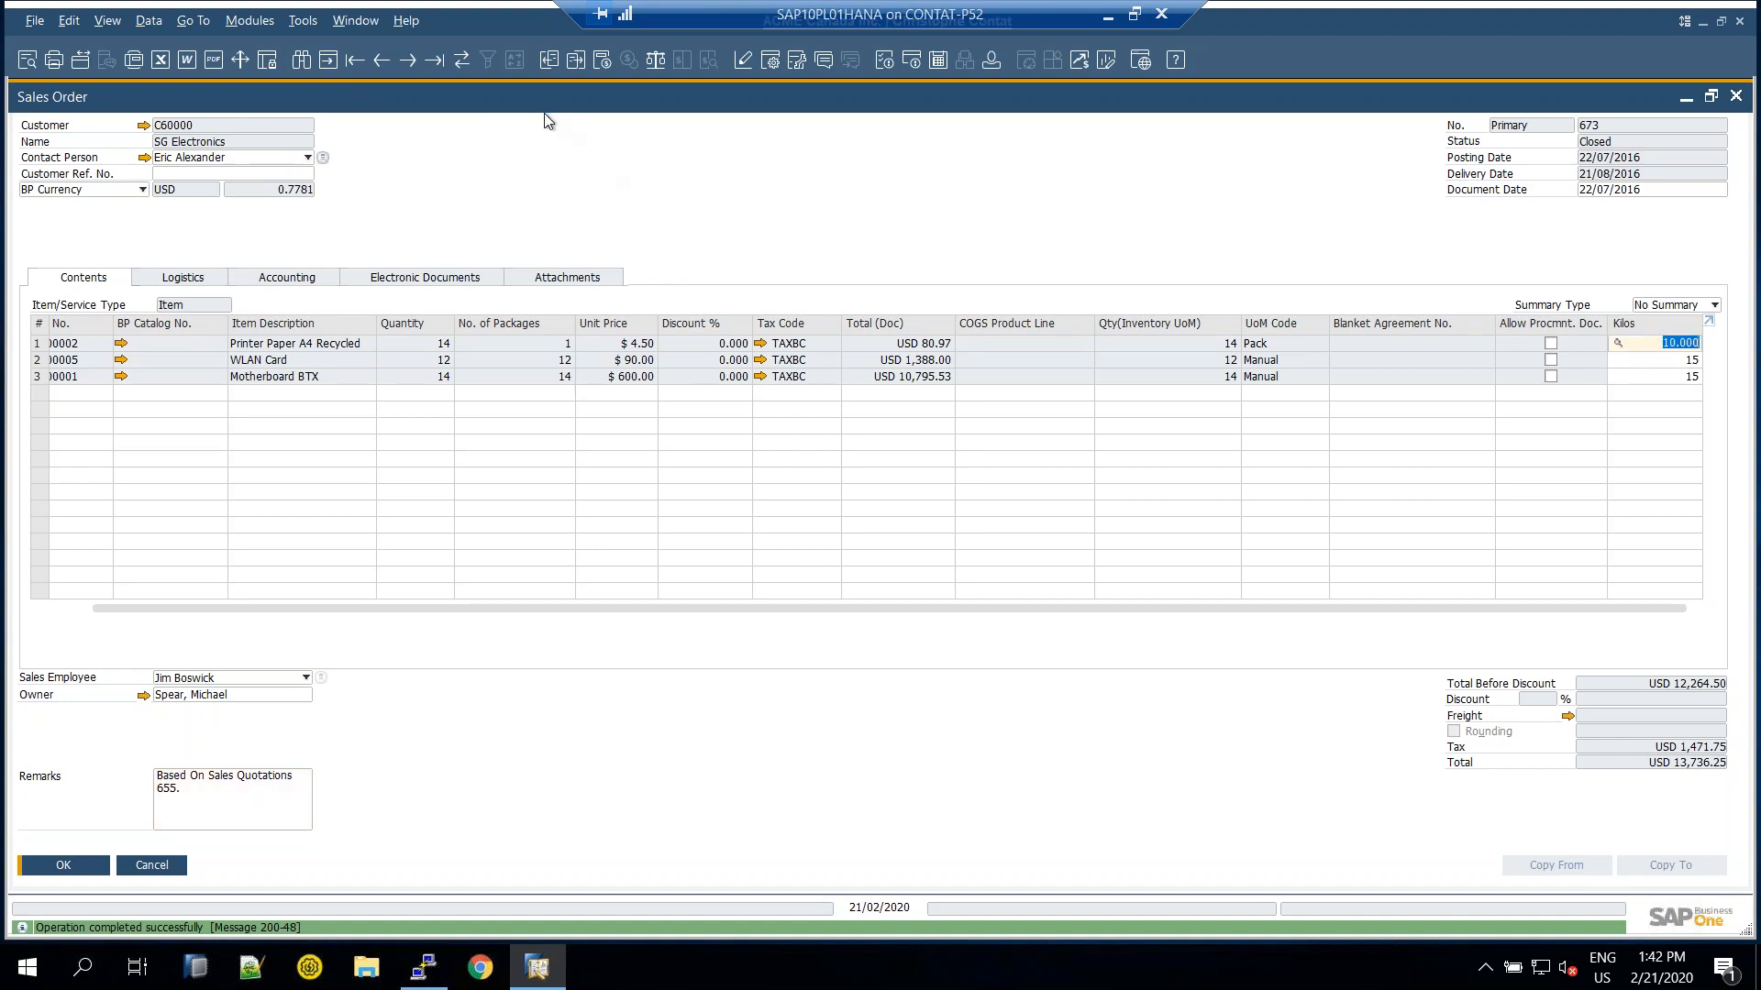
Restore sales order 673 to a smaller window, then open and close Document Settings
{"action": "double_click", "coordinate": [648, 108]}
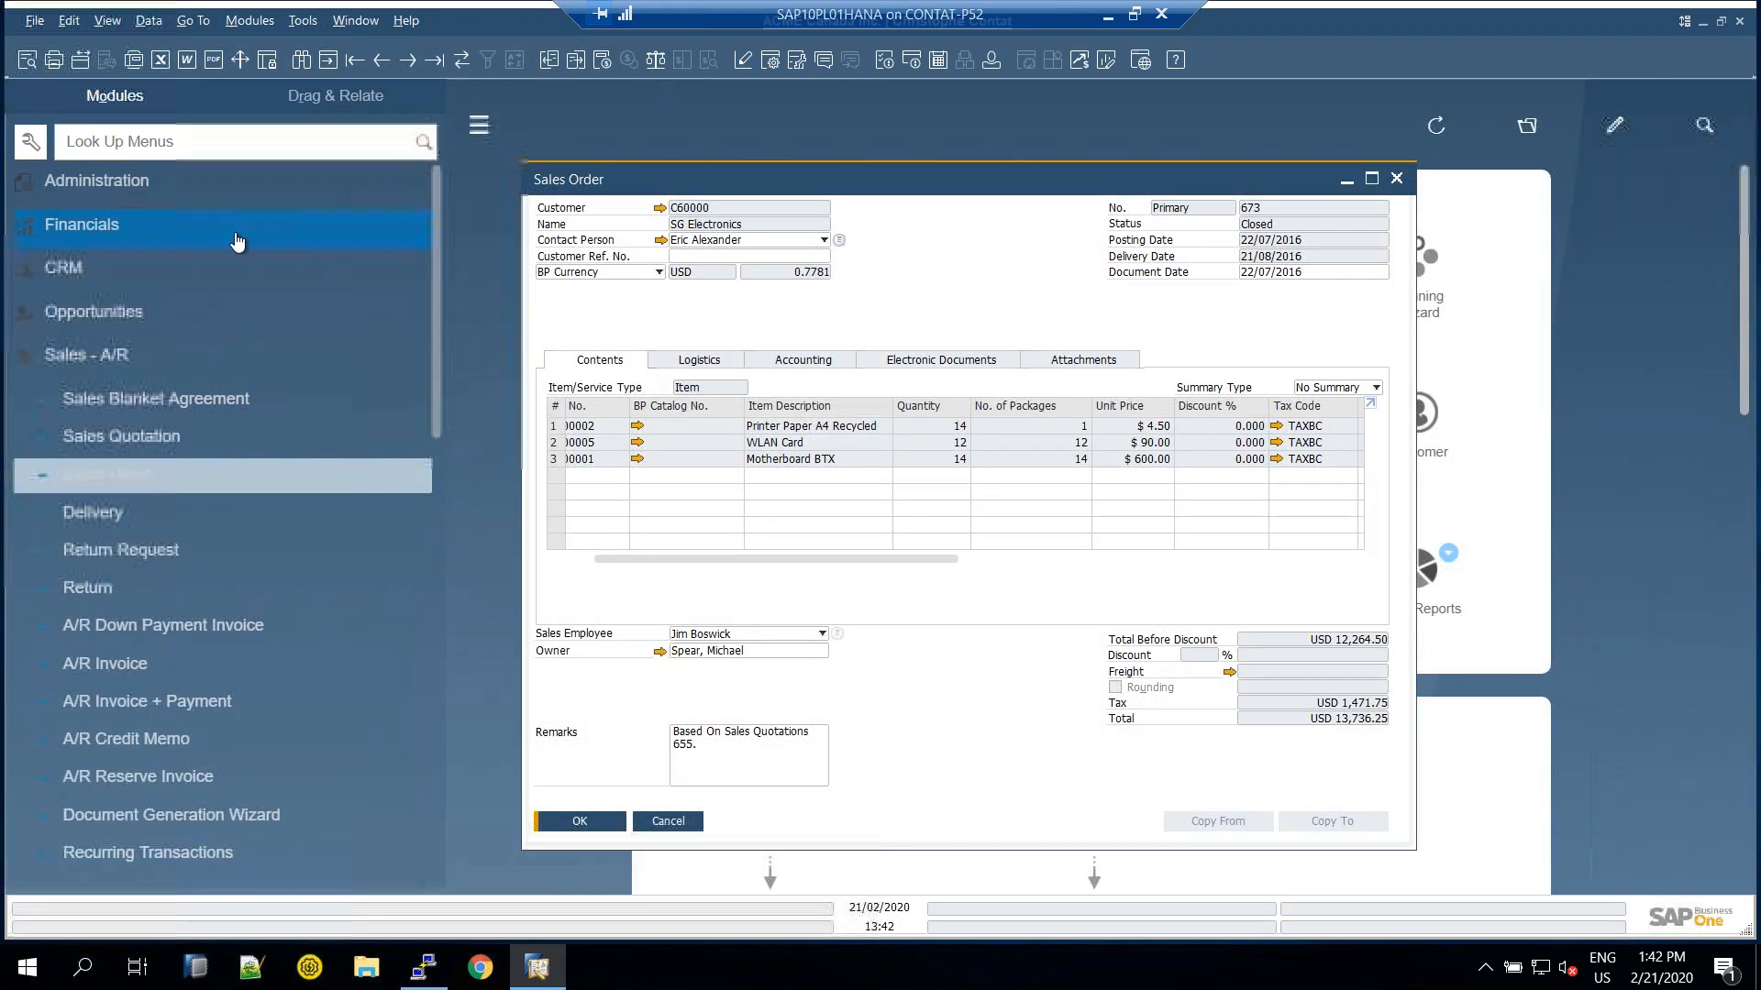
{"action": "left_click_drag", "start_coordinate": [703, 192], "coordinate": [702, 176]}
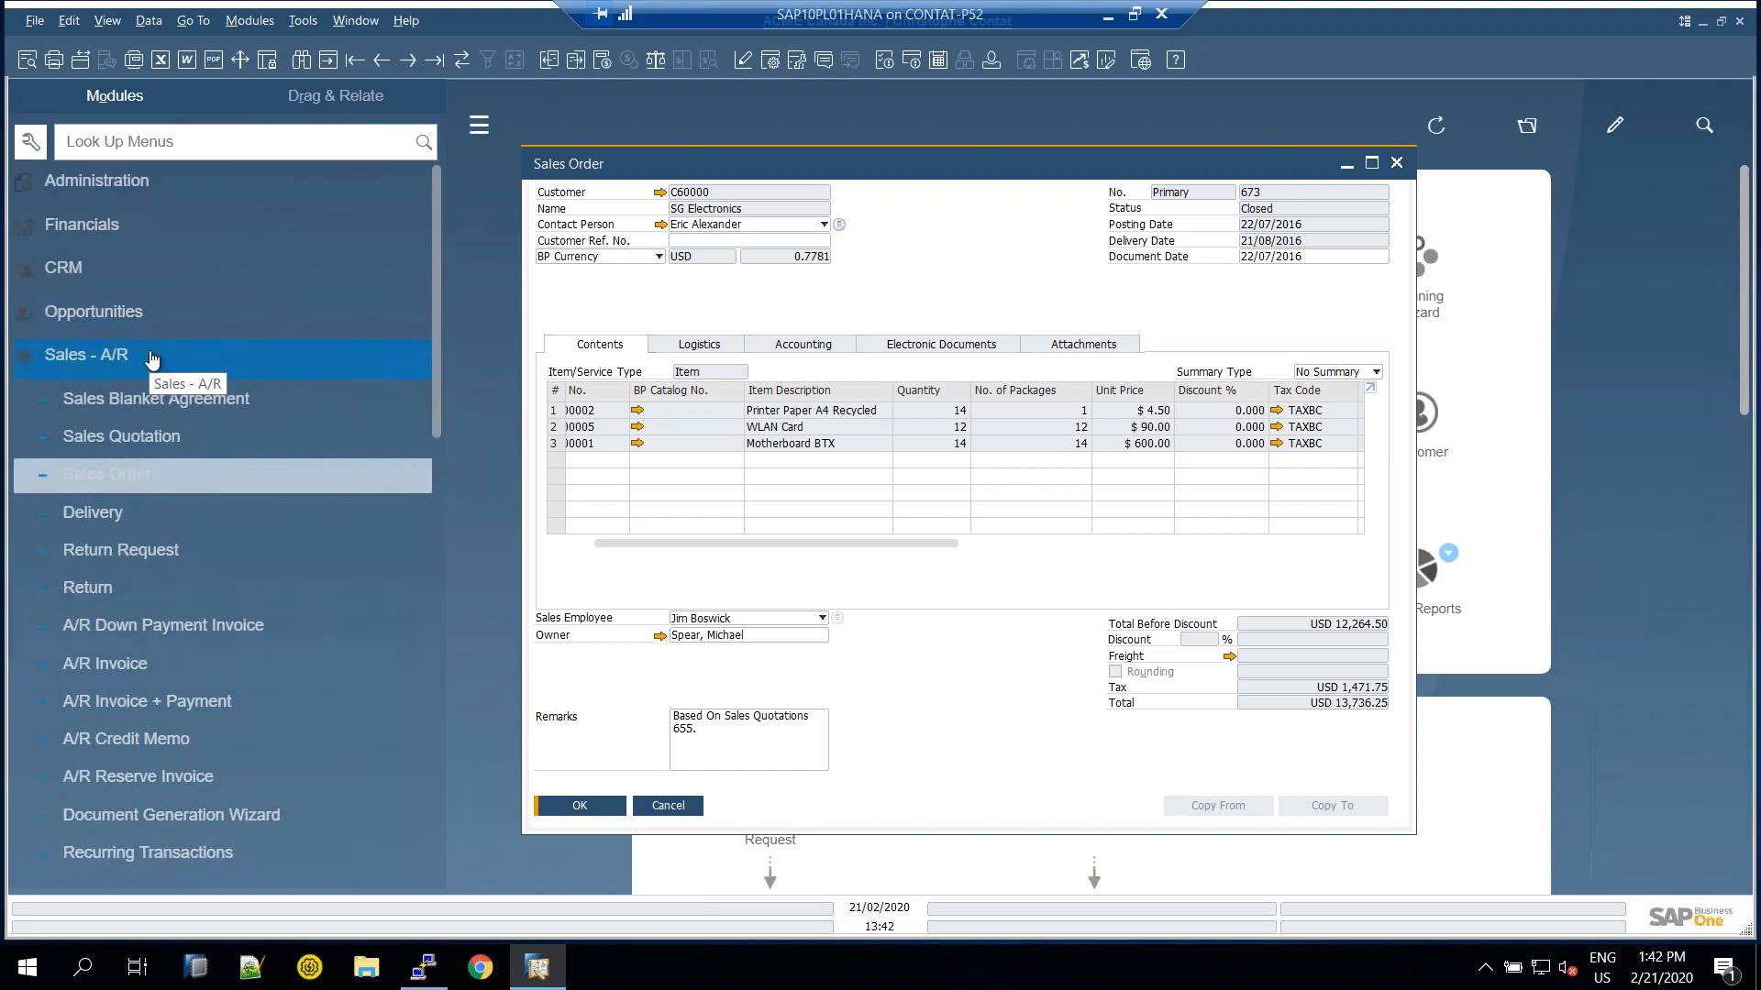
{"action": "left_click", "coordinate": [151, 358]}
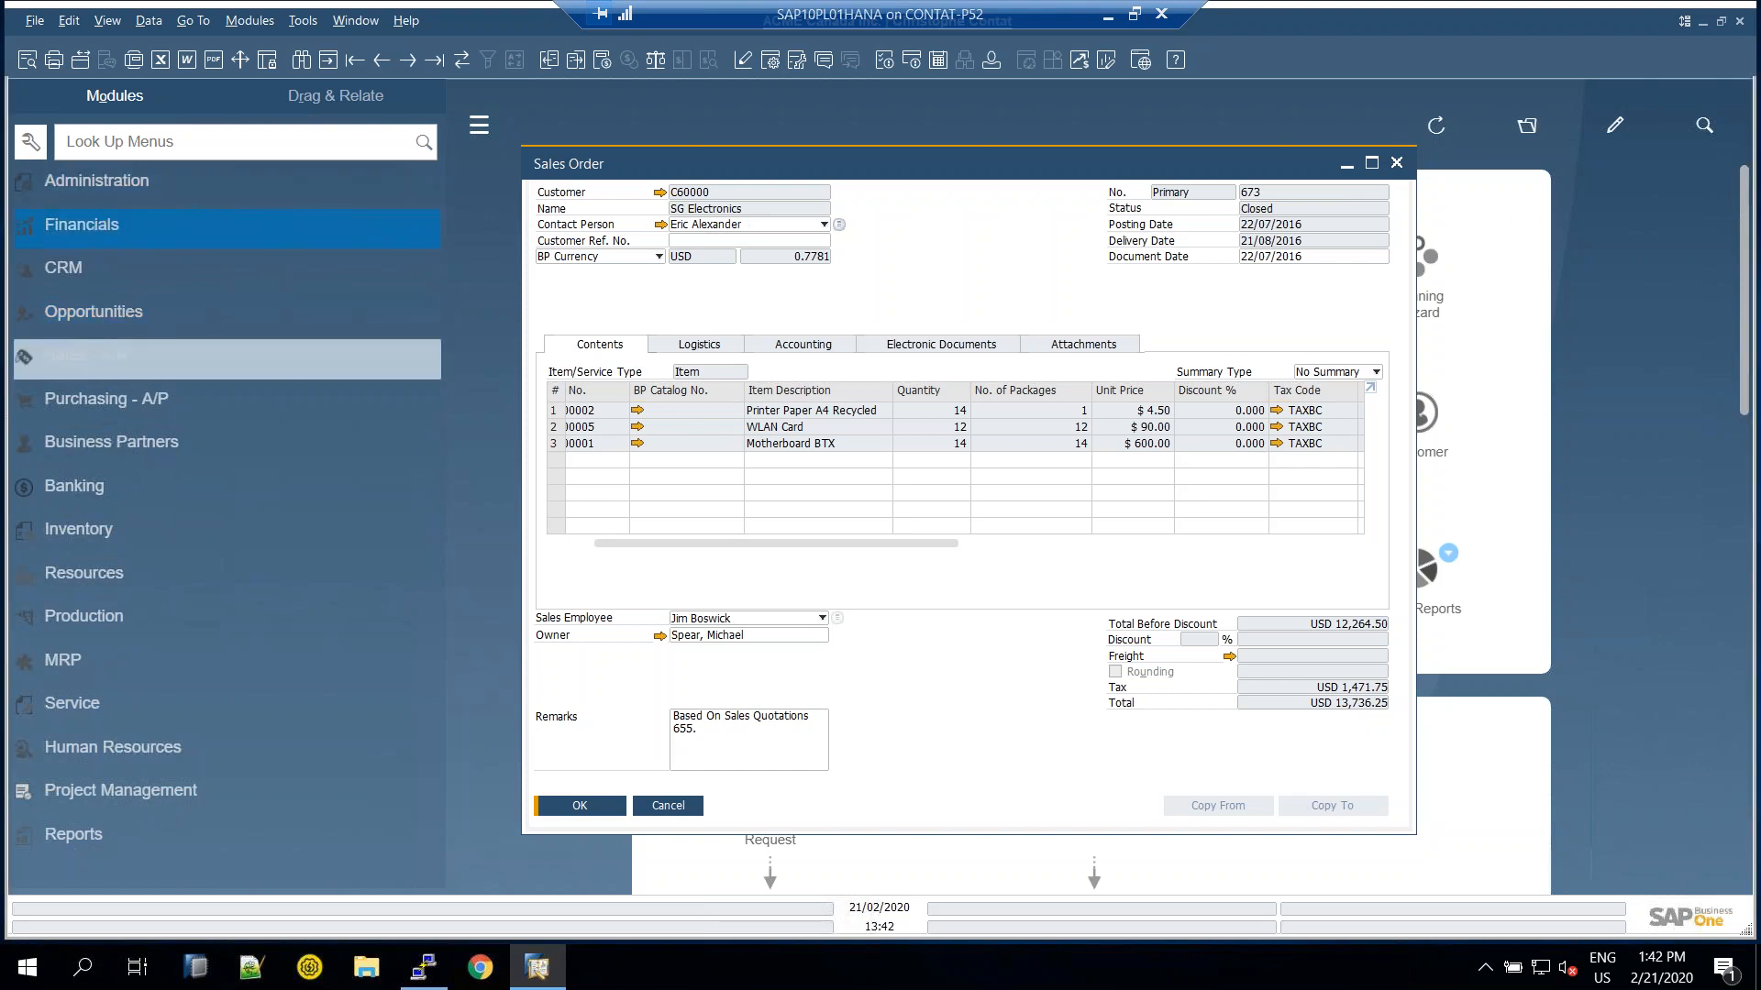
{"action": "left_click", "coordinate": [97, 181]}
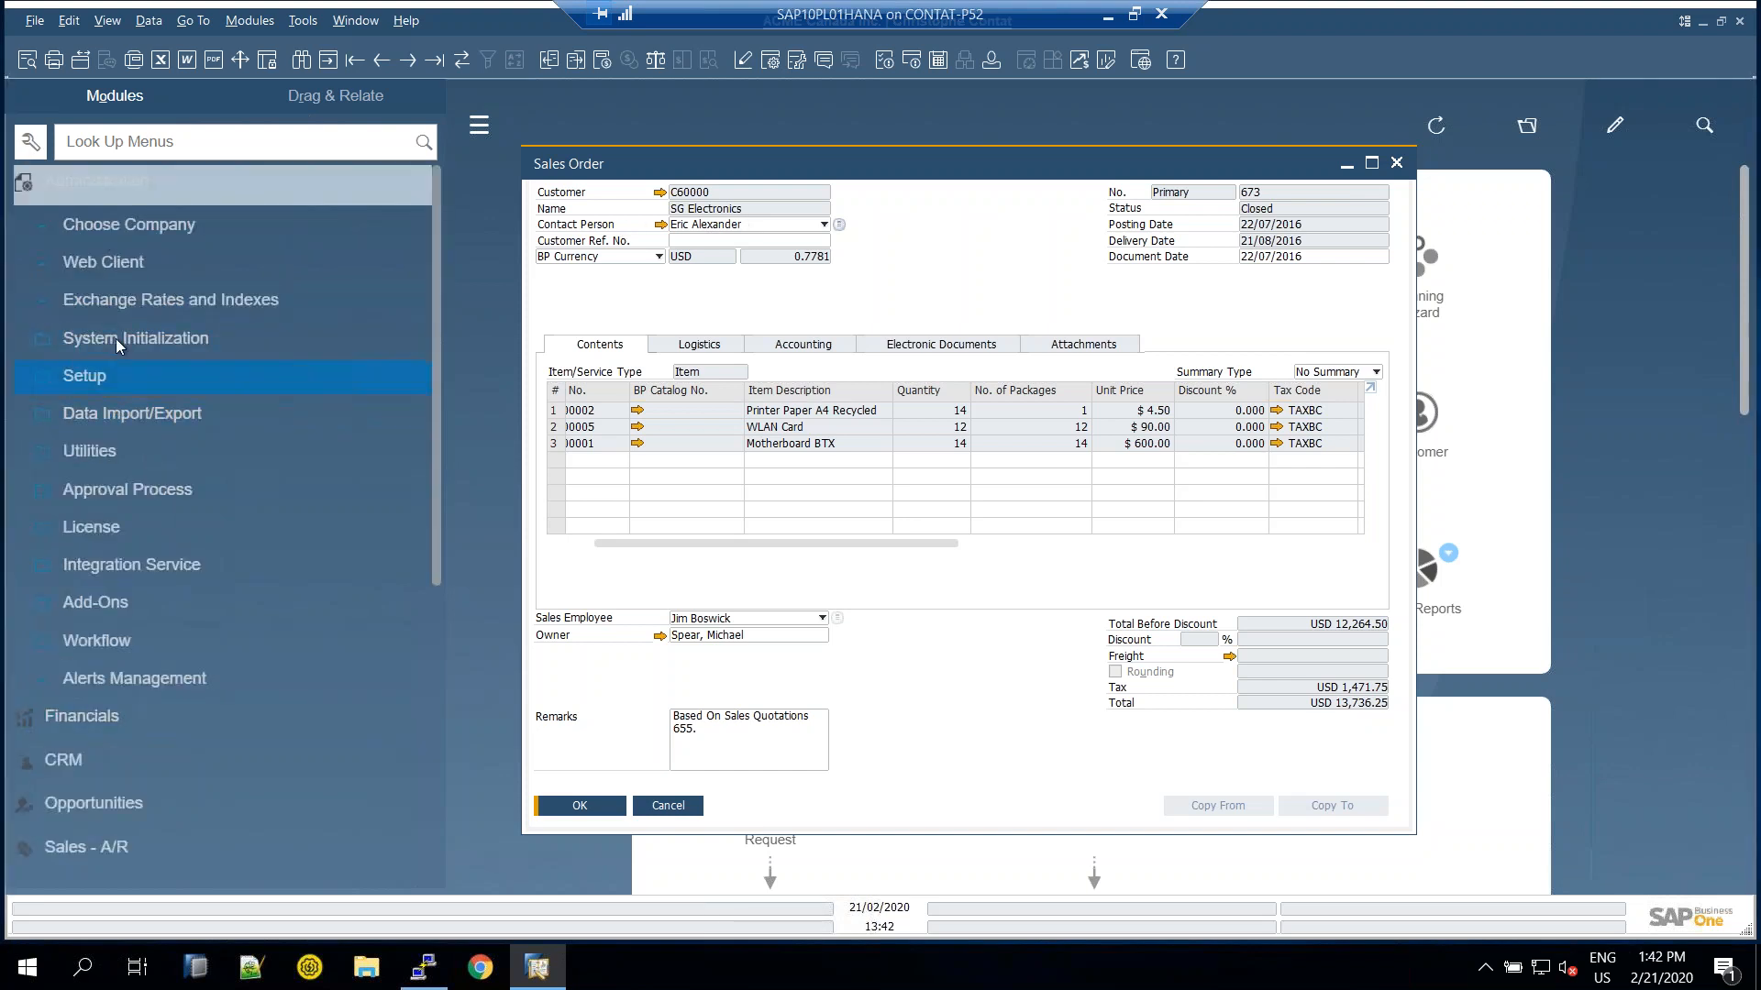
{"action": "left_click", "coordinate": [119, 341]}
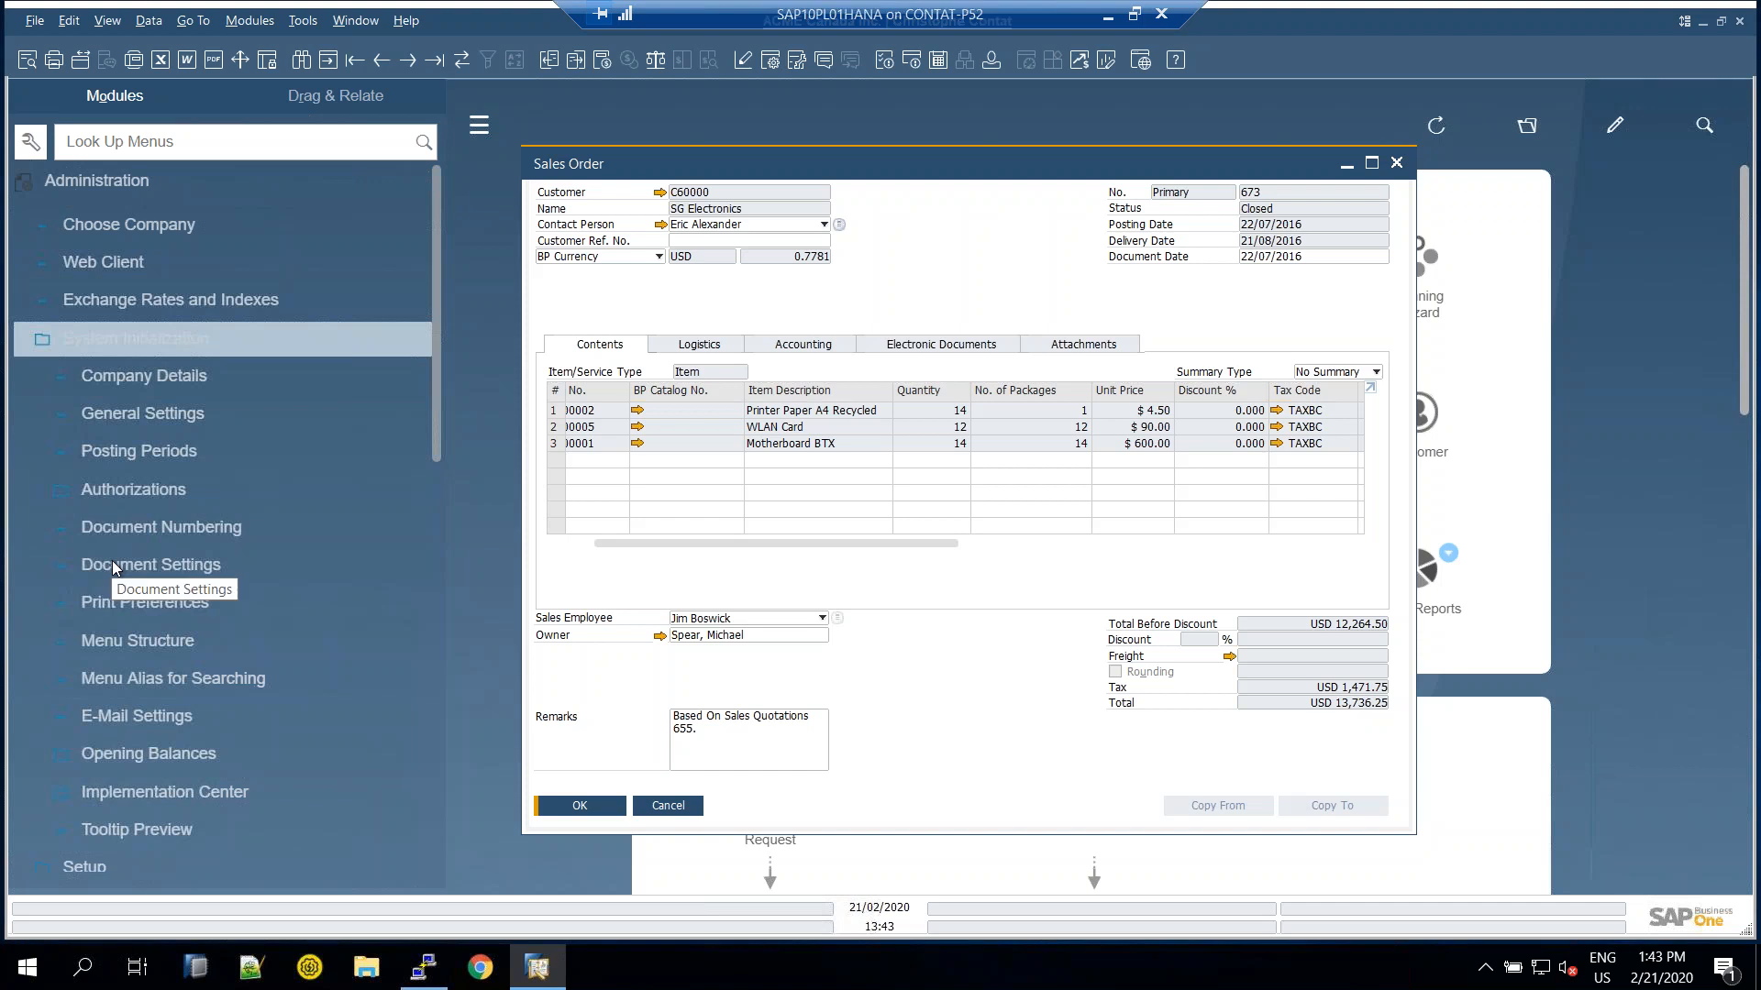
{"action": "left_click", "coordinate": [151, 569]}
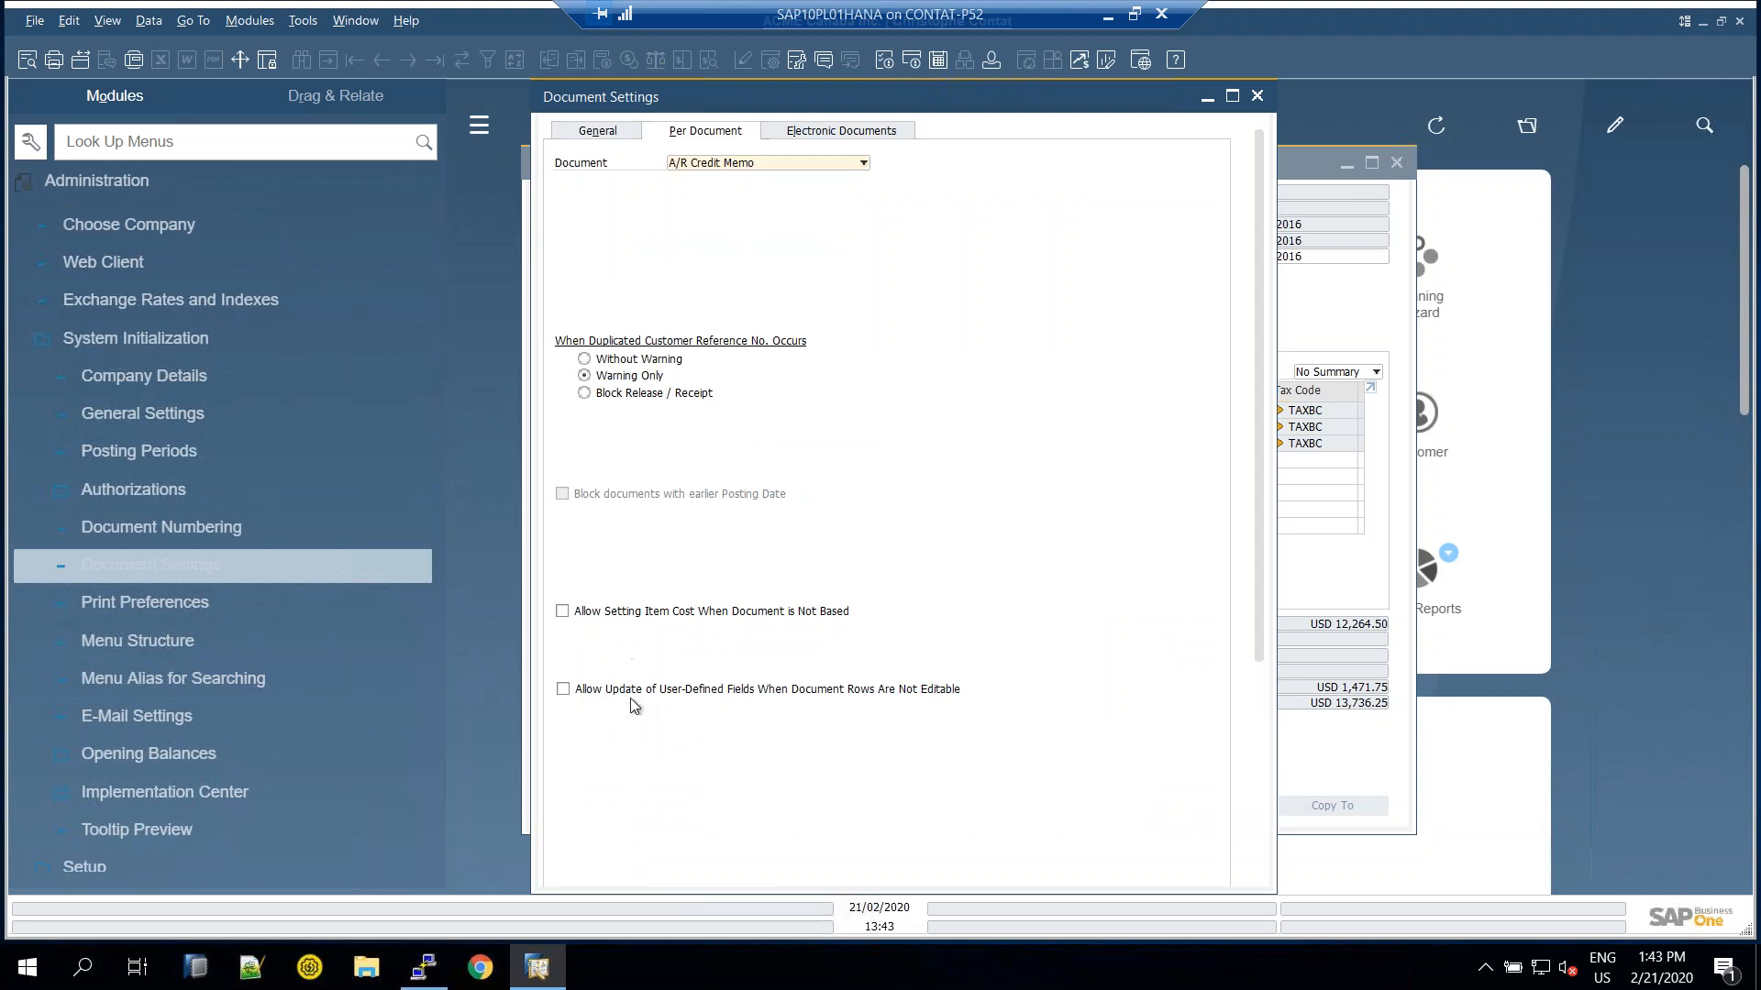
{"action": "left_click", "coordinate": [1256, 96]}
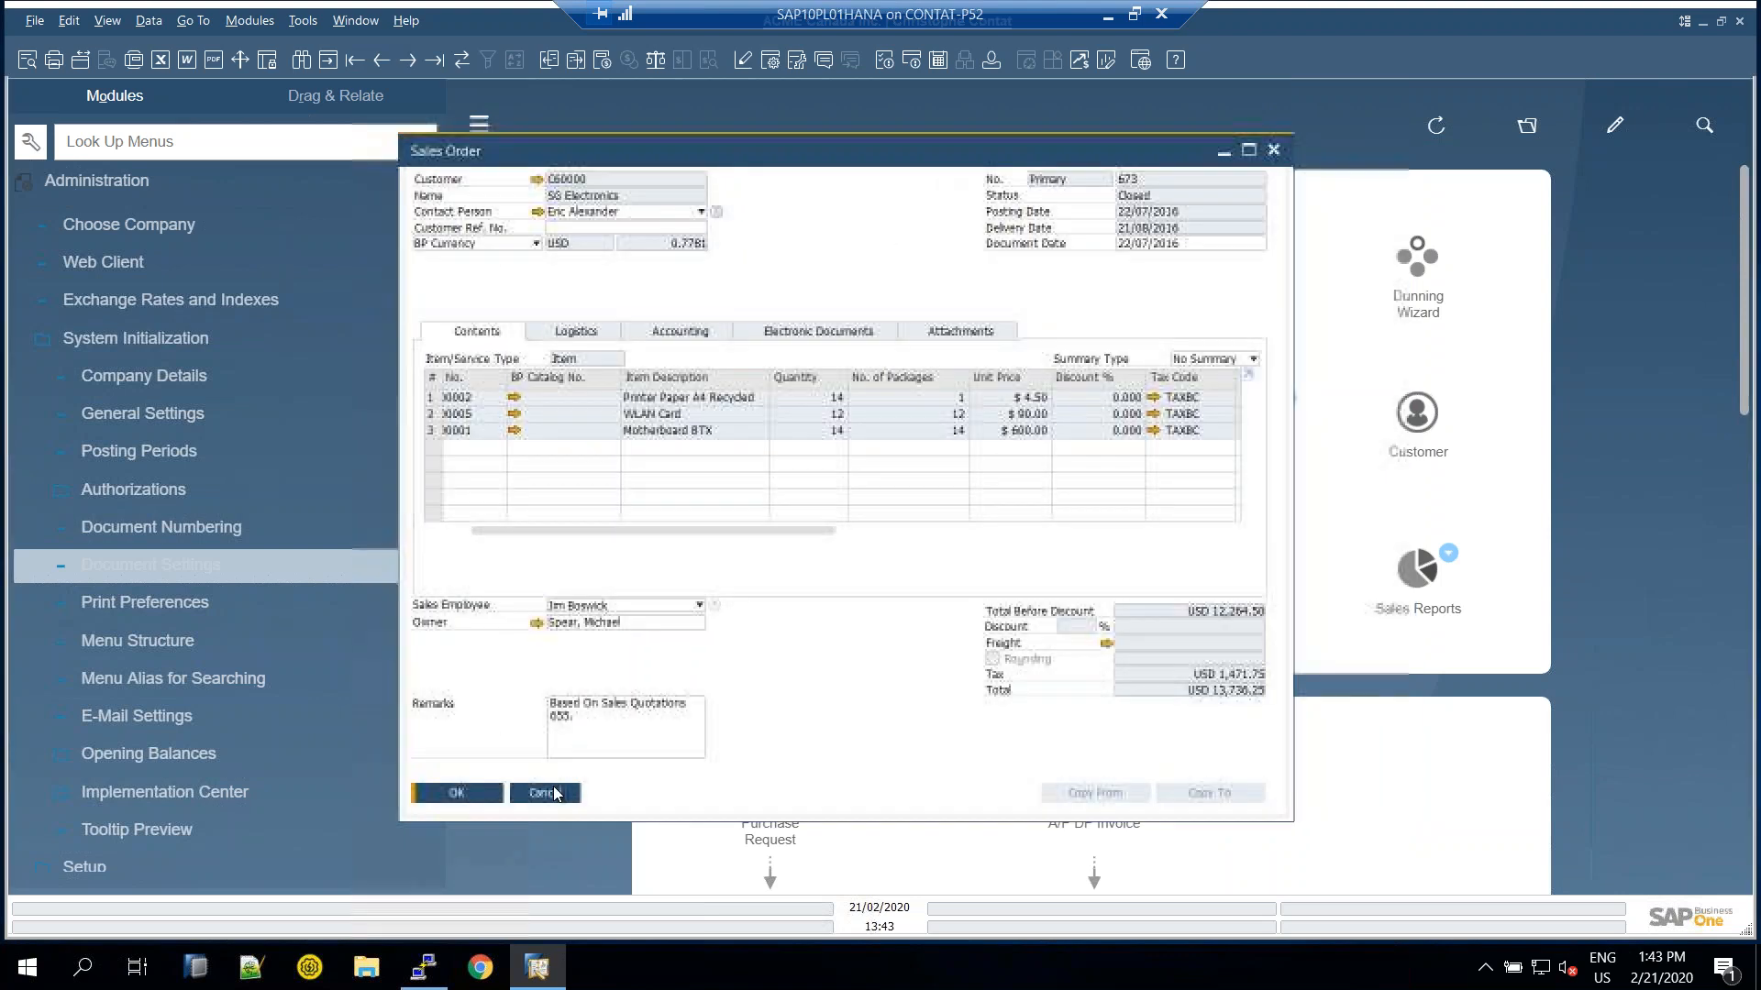
Close the sales order and open Maxi-Teq's business partner record at its Ship To address
{"action": "left_click", "coordinate": [550, 804]}
{"action": "left_click", "coordinate": [104, 193]}
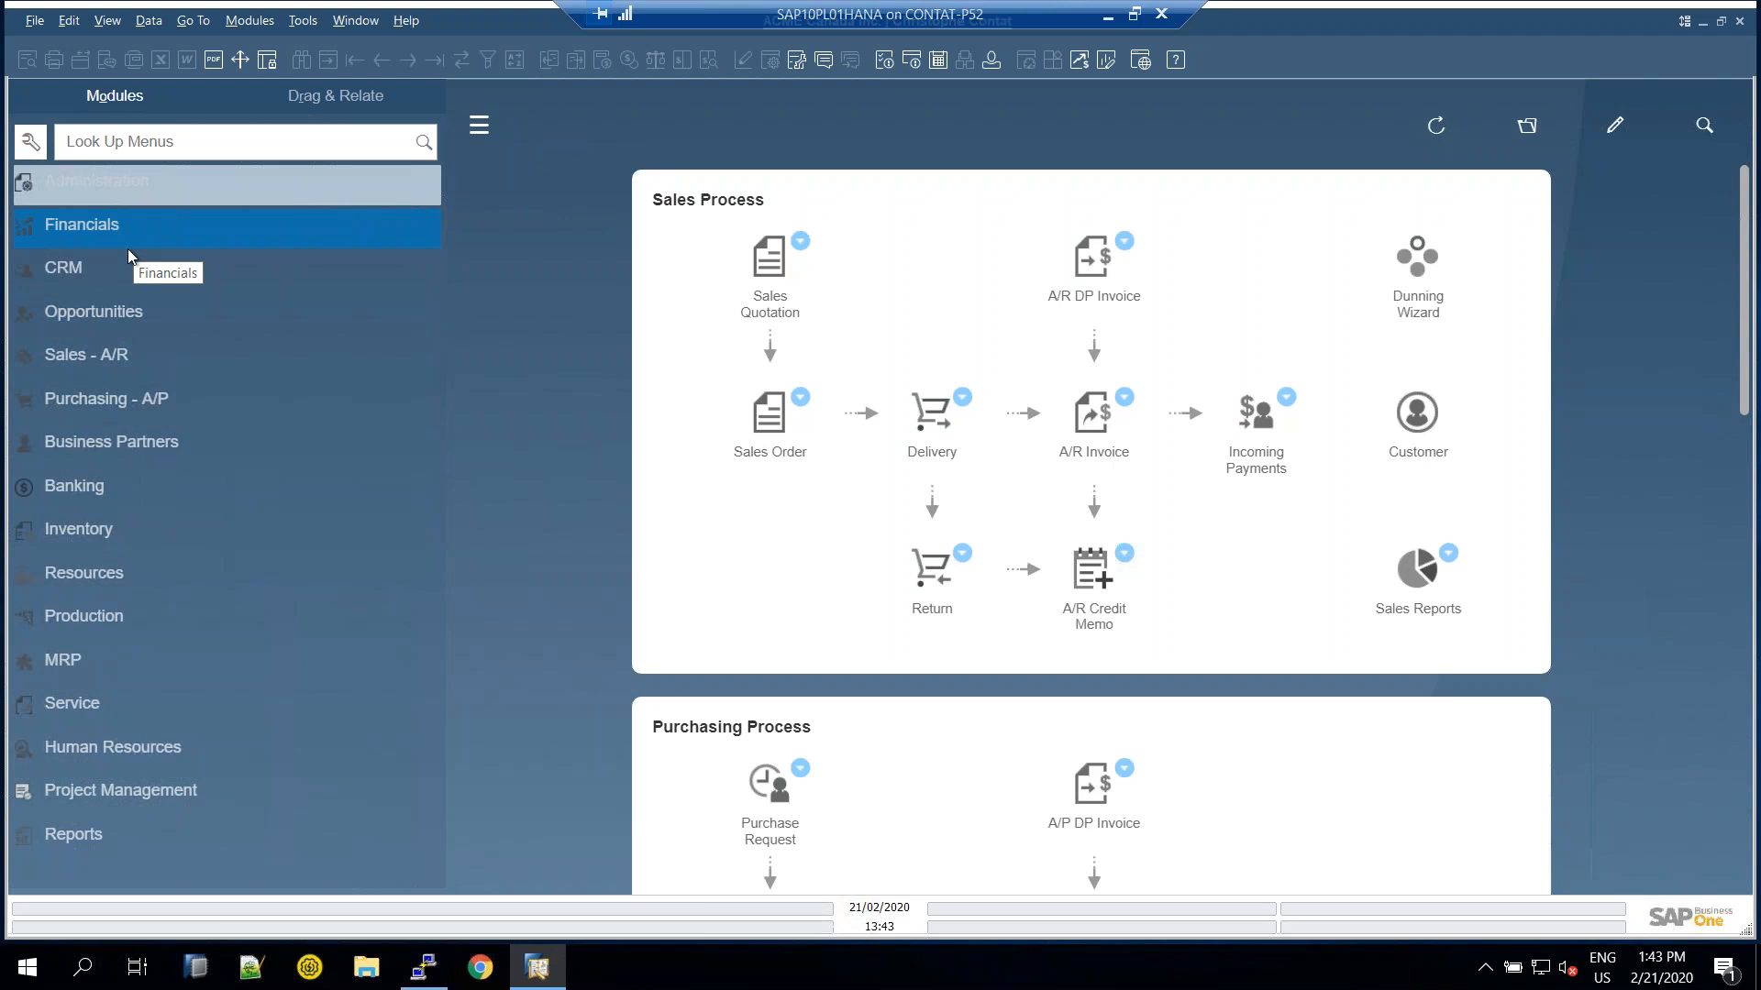
{"action": "left_click", "coordinate": [118, 463]}
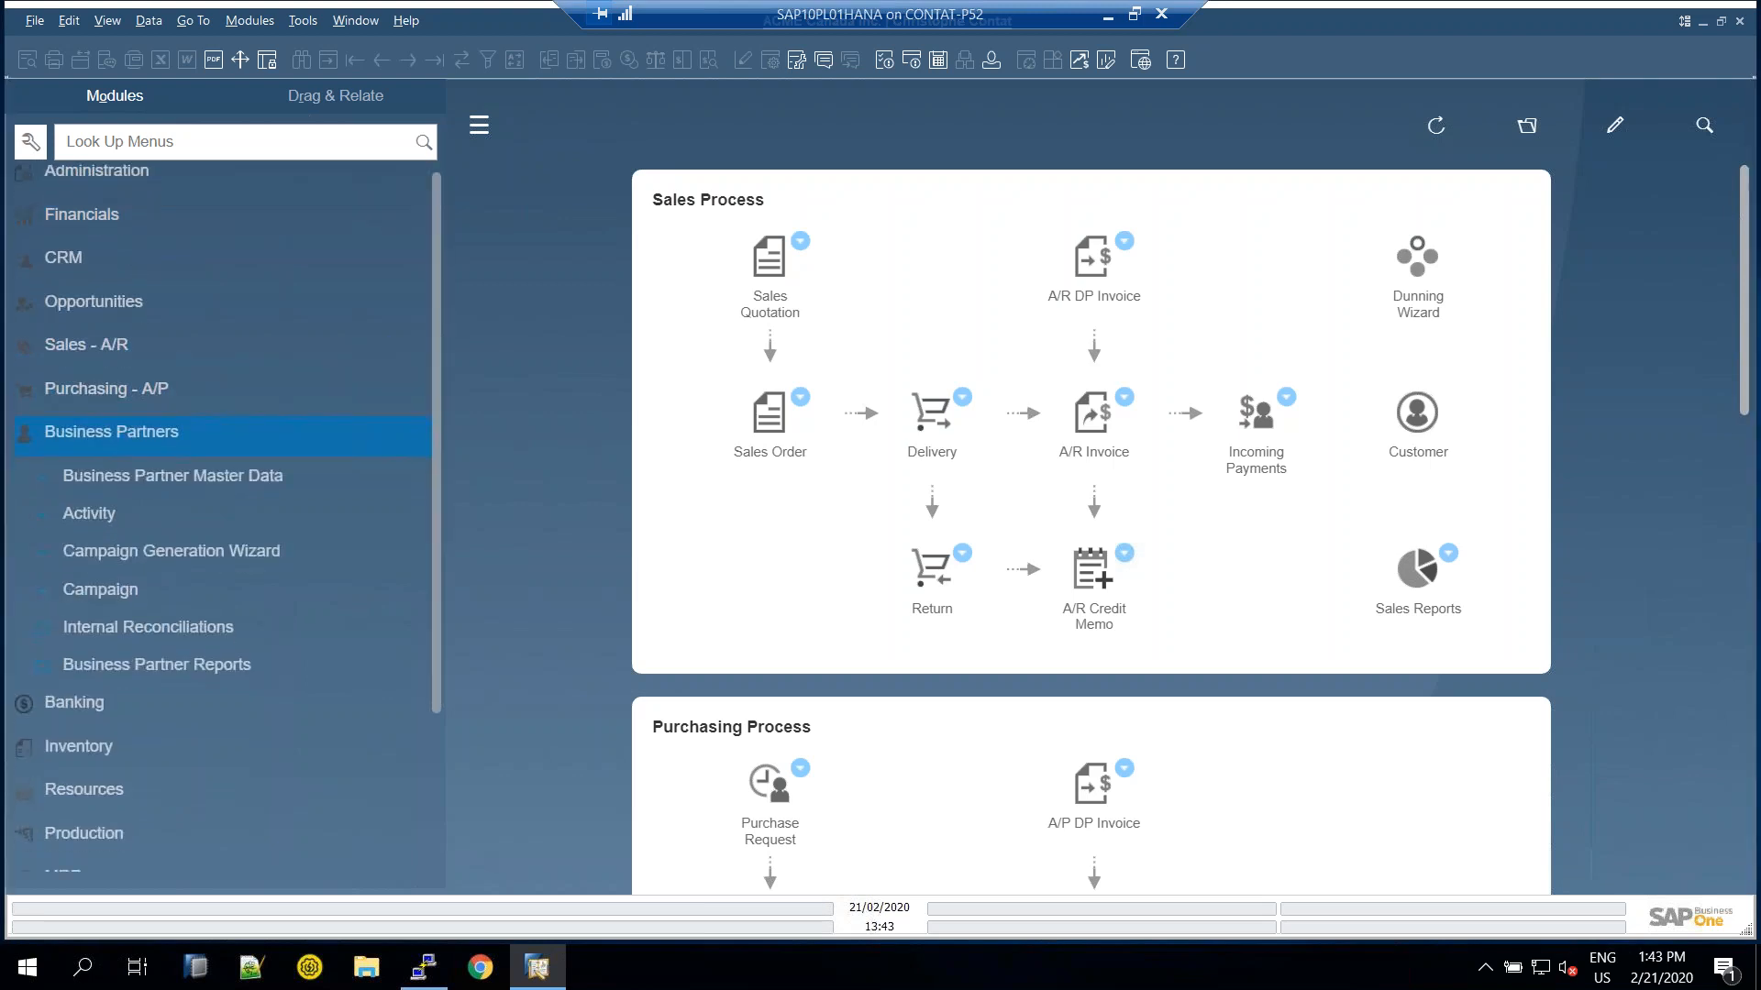
{"action": "left_click", "coordinate": [116, 220]}
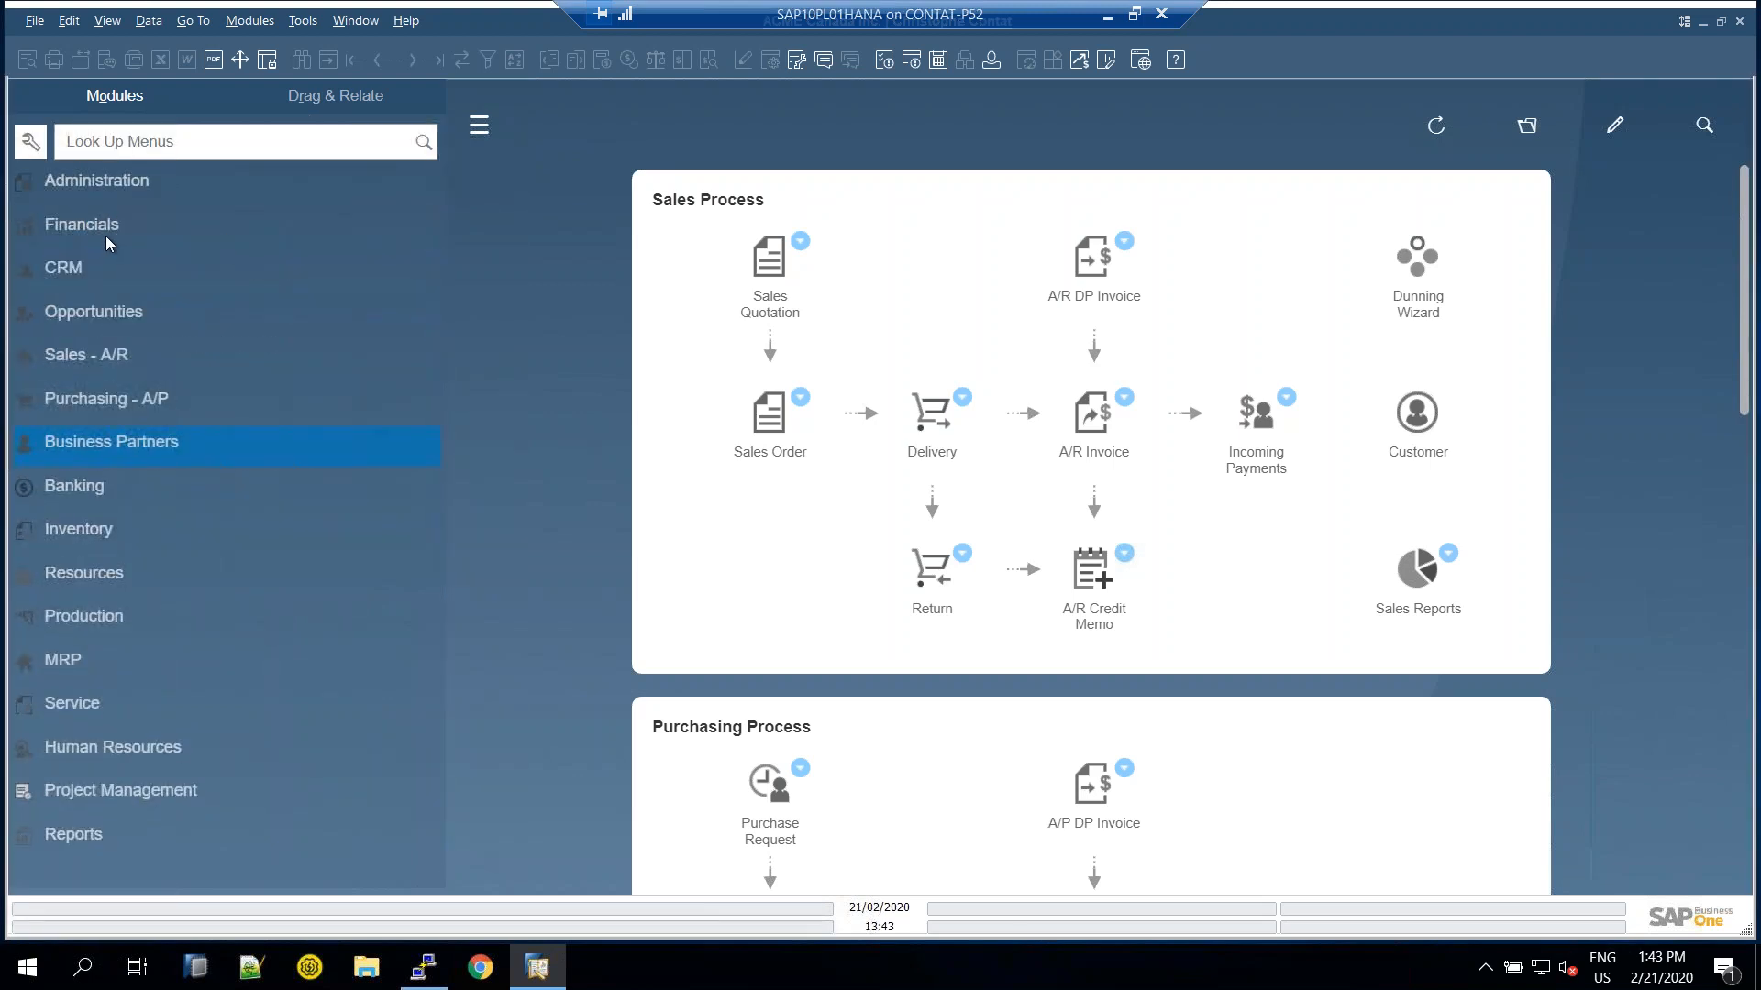
{"action": "left_click", "coordinate": [110, 442]}
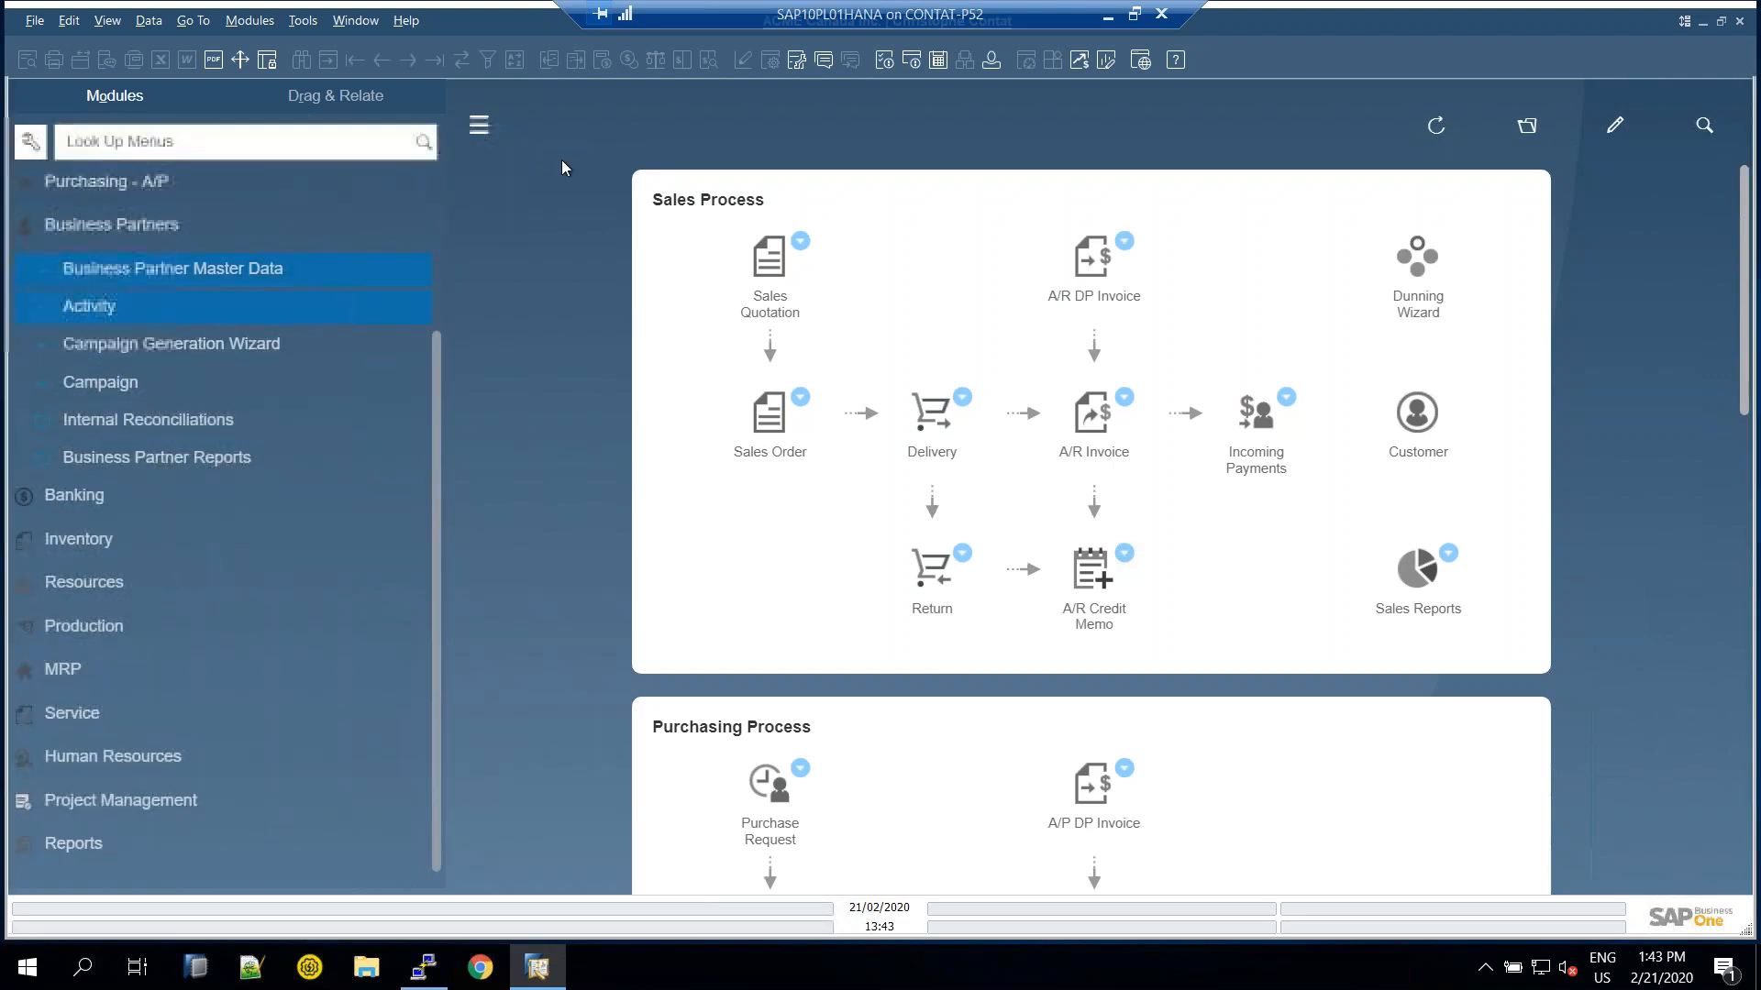
{"action": "left_click", "coordinate": [354, 60]}
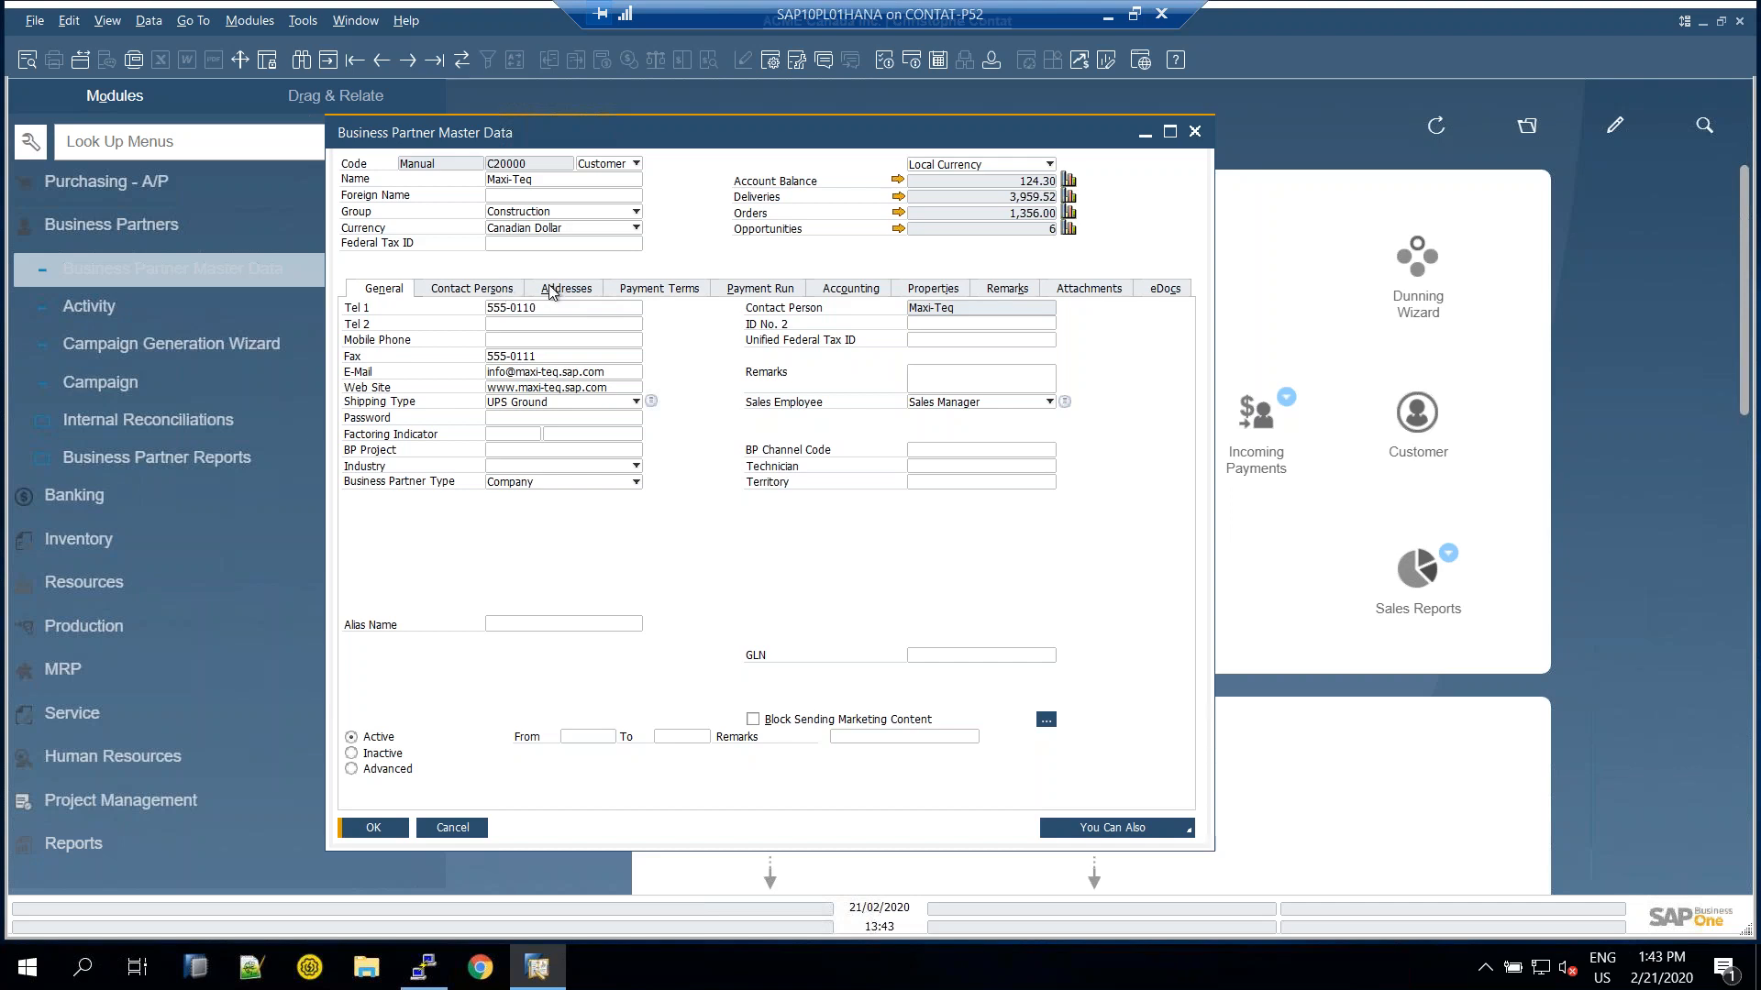
{"action": "left_click", "coordinate": [563, 288]}
{"action": "left_click_drag", "start_coordinate": [1093, 442], "coordinate": [1093, 494]}
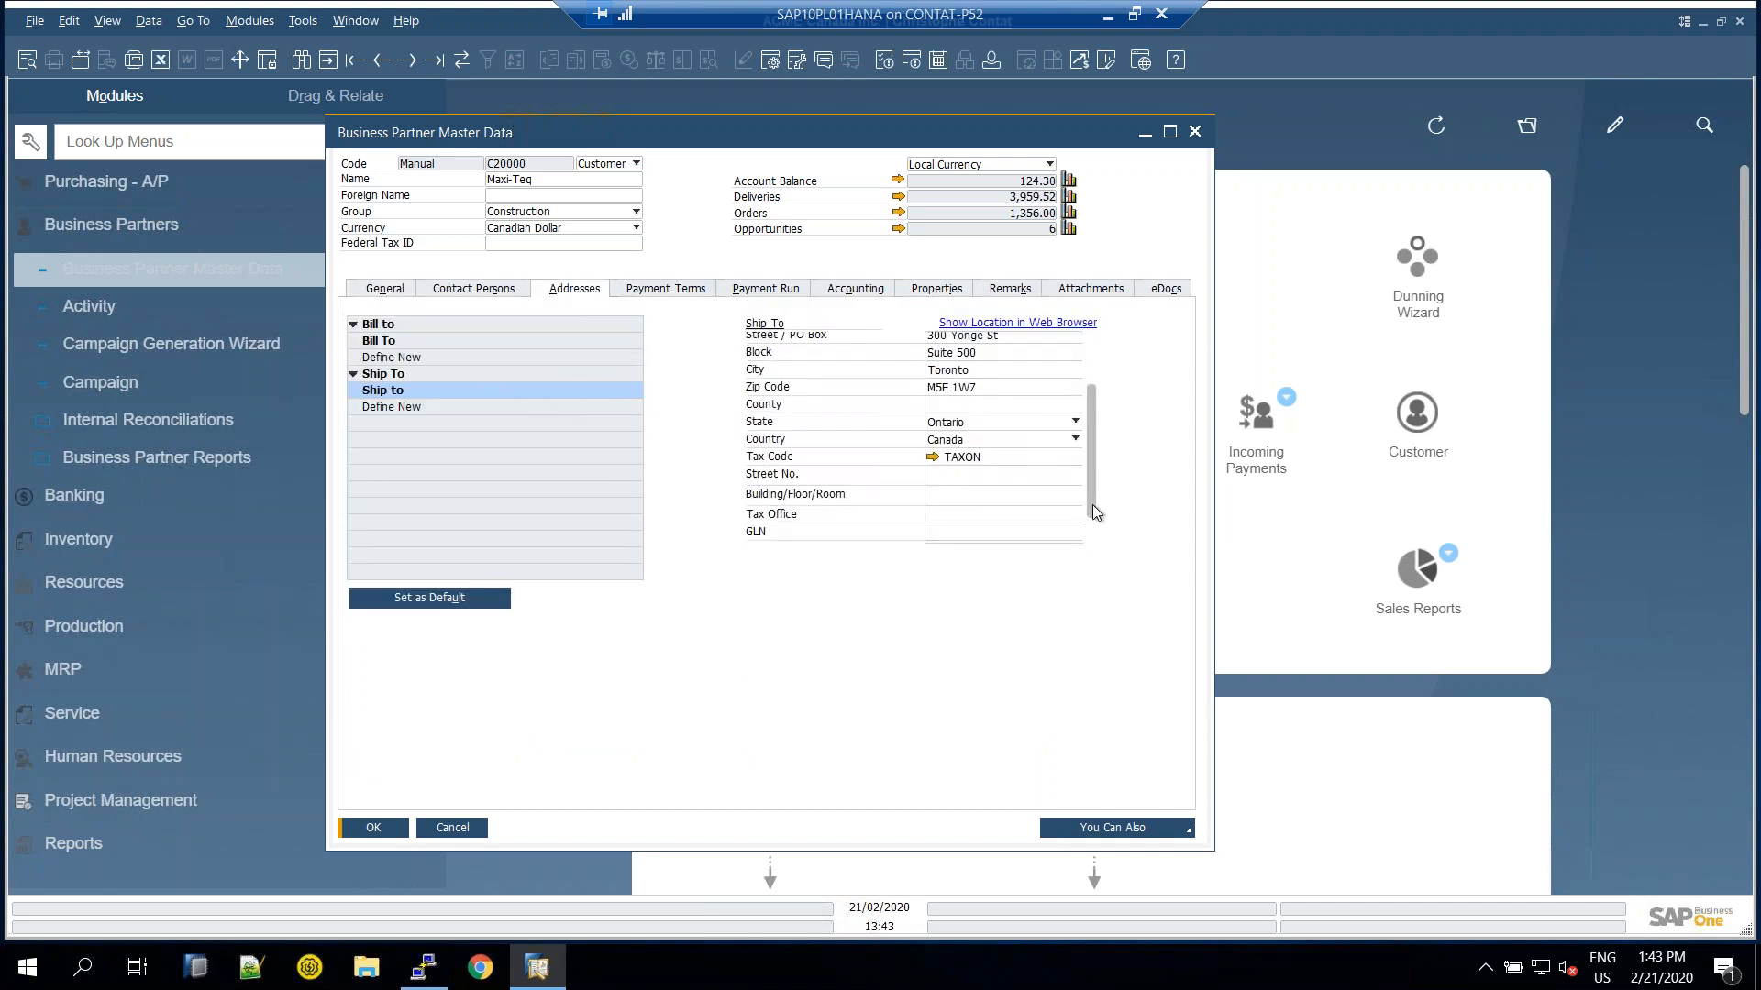
{"action": "left_click", "coordinate": [945, 535]}
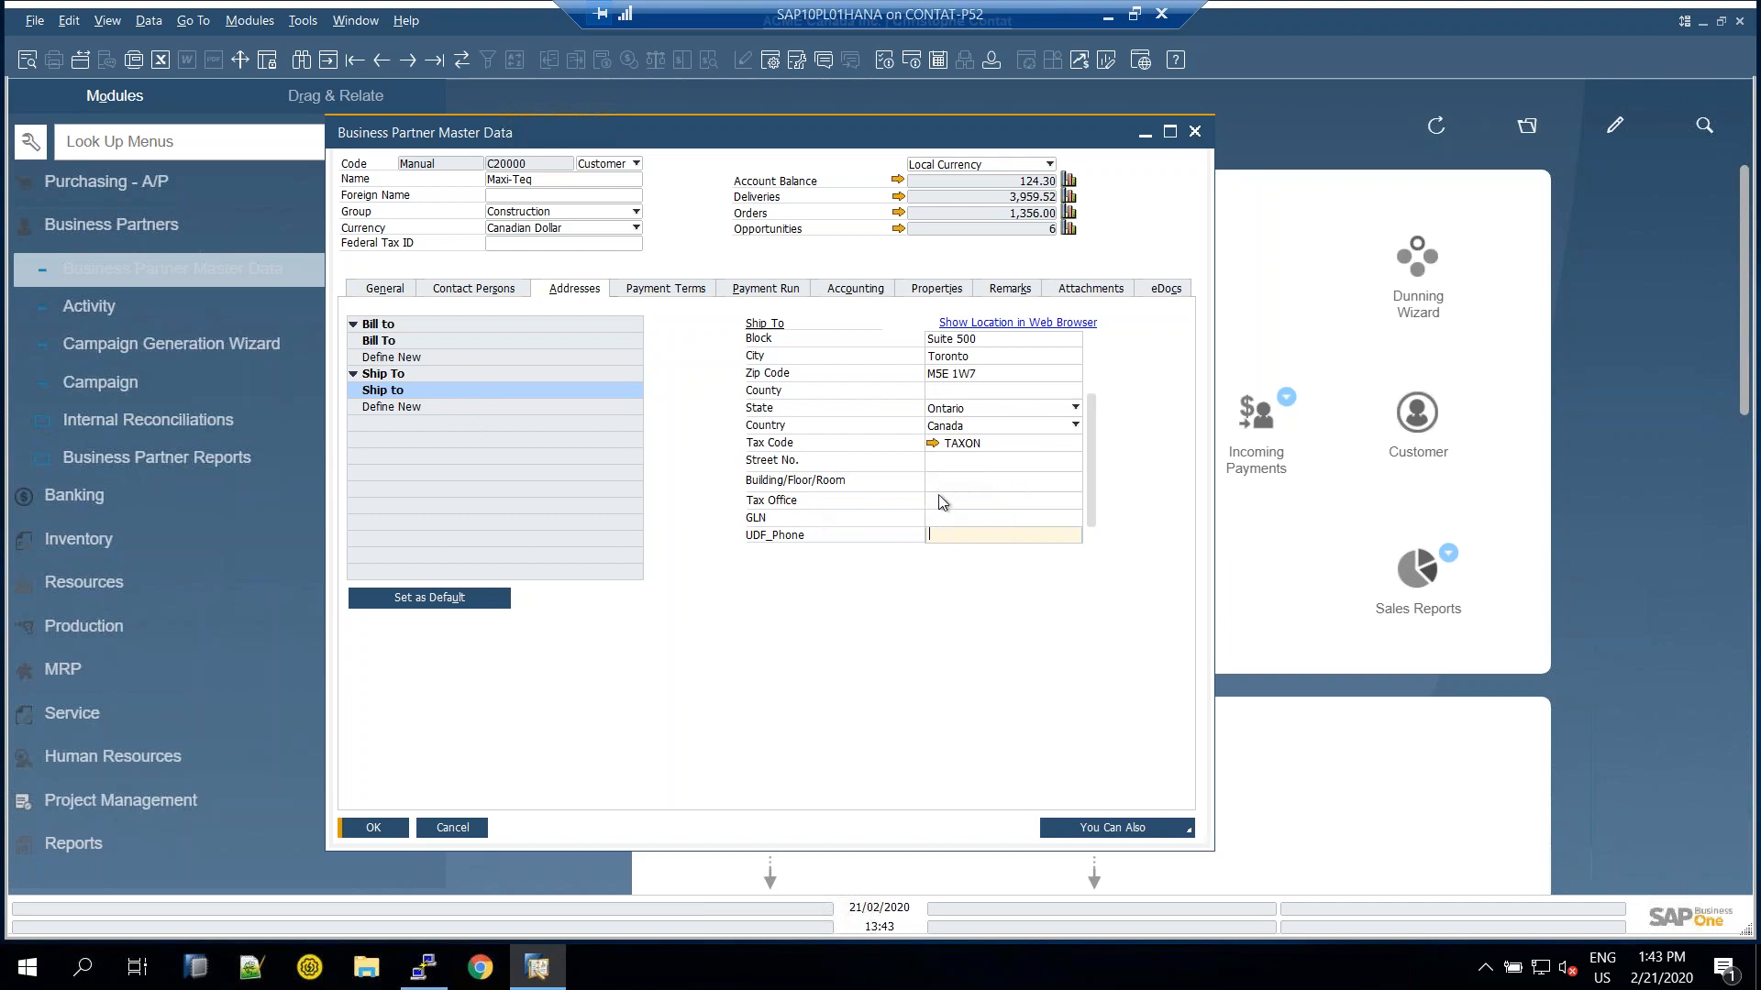
Open Address Formats under Administration > Setup > Business Partners
{"action": "scroll", "coordinate": [955, 504], "scroll_direction": "up", "scroll_amount": 3}
{"action": "scroll", "coordinate": [216, 191], "scroll_direction": "up", "scroll_amount": 3}
{"action": "left_click", "coordinate": [107, 185]}
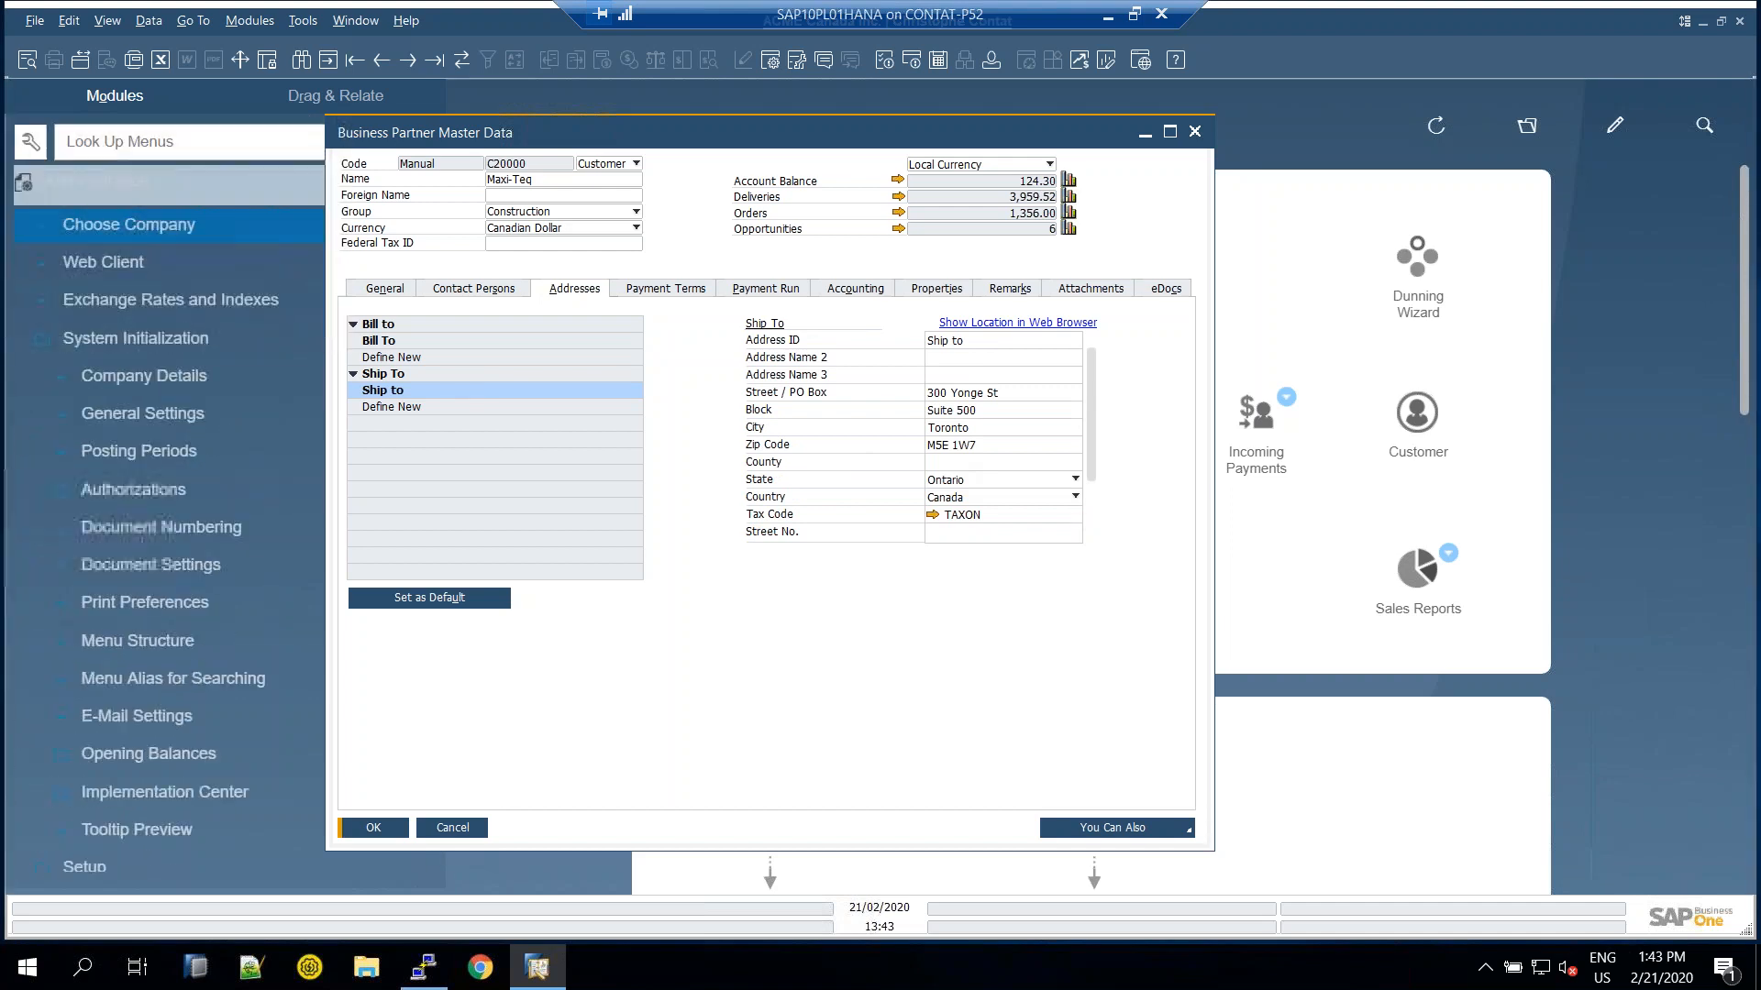
{"action": "left_click", "coordinate": [101, 338]}
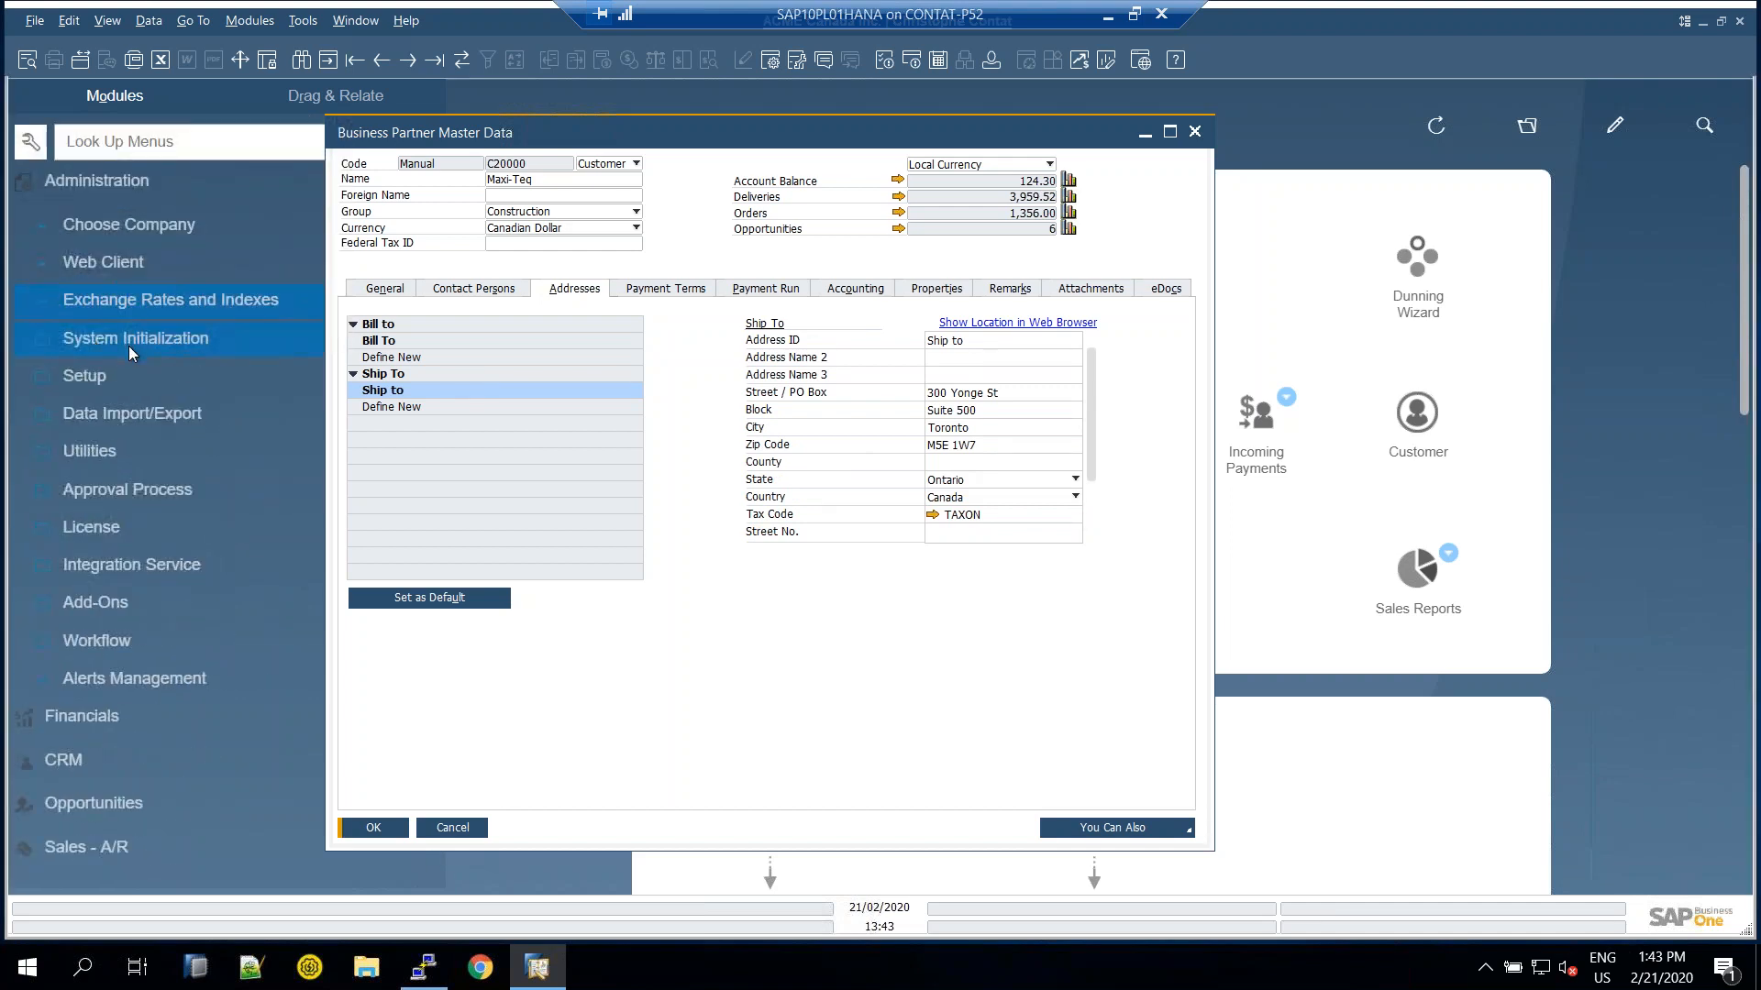
{"action": "left_click", "coordinate": [95, 376]}
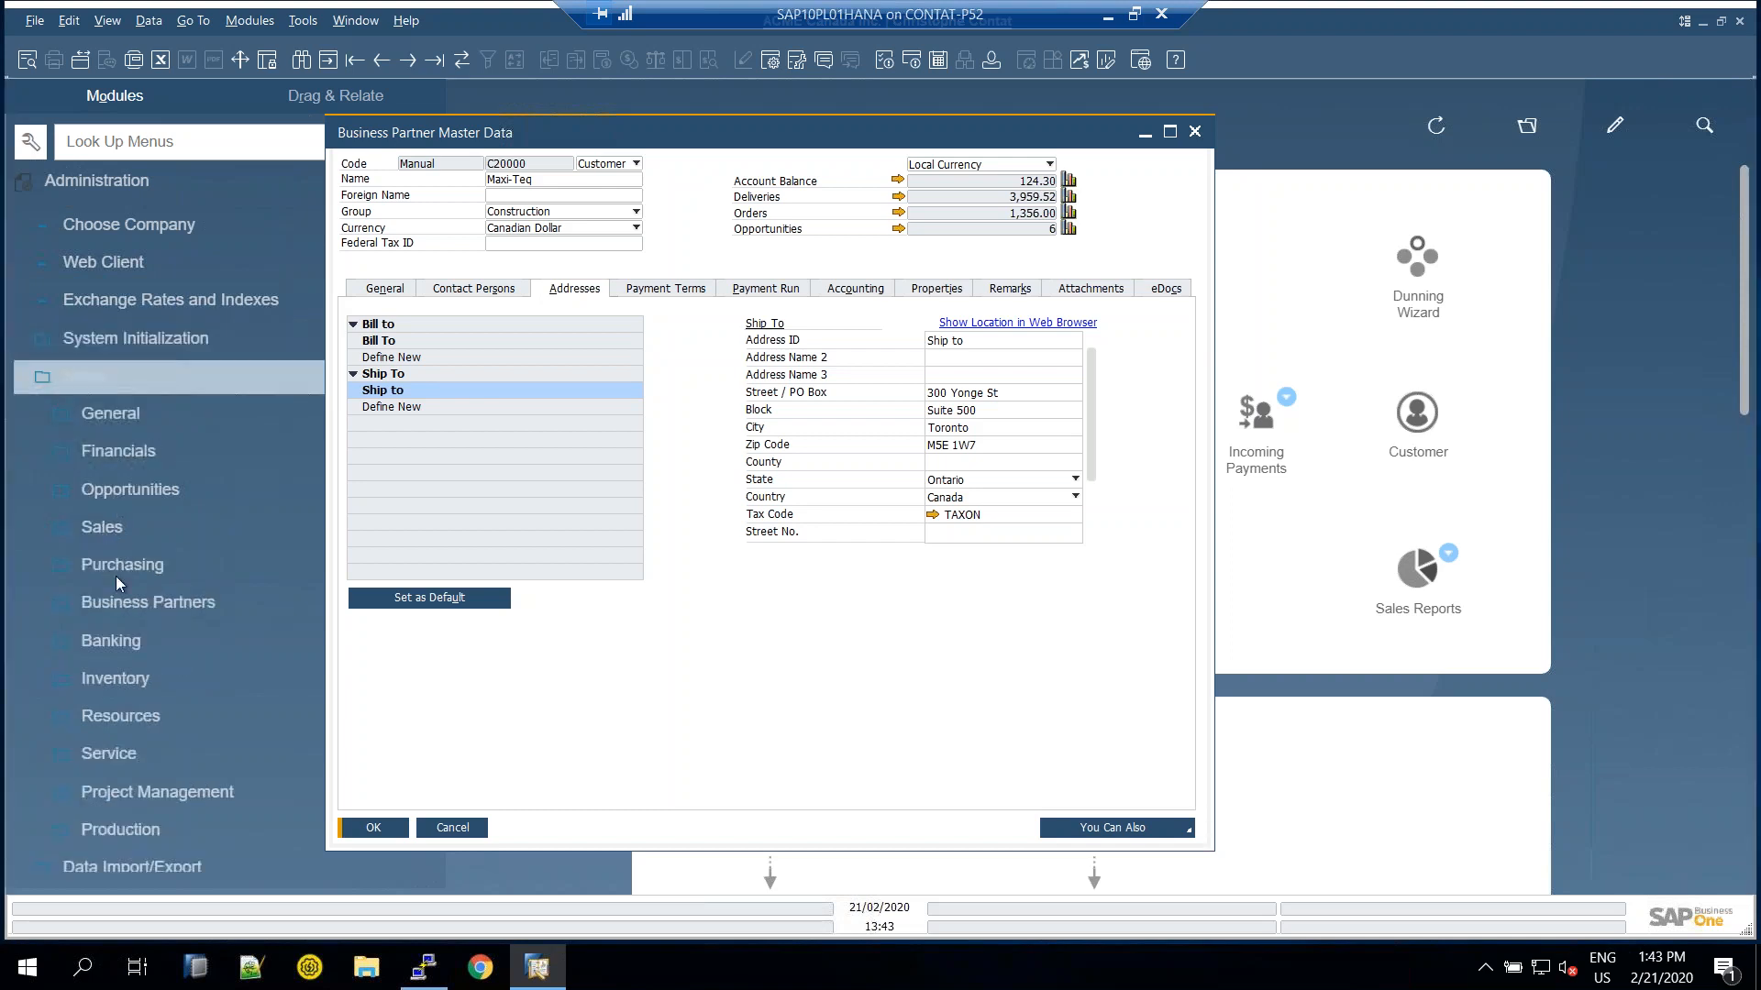
{"action": "left_click", "coordinate": [112, 607]}
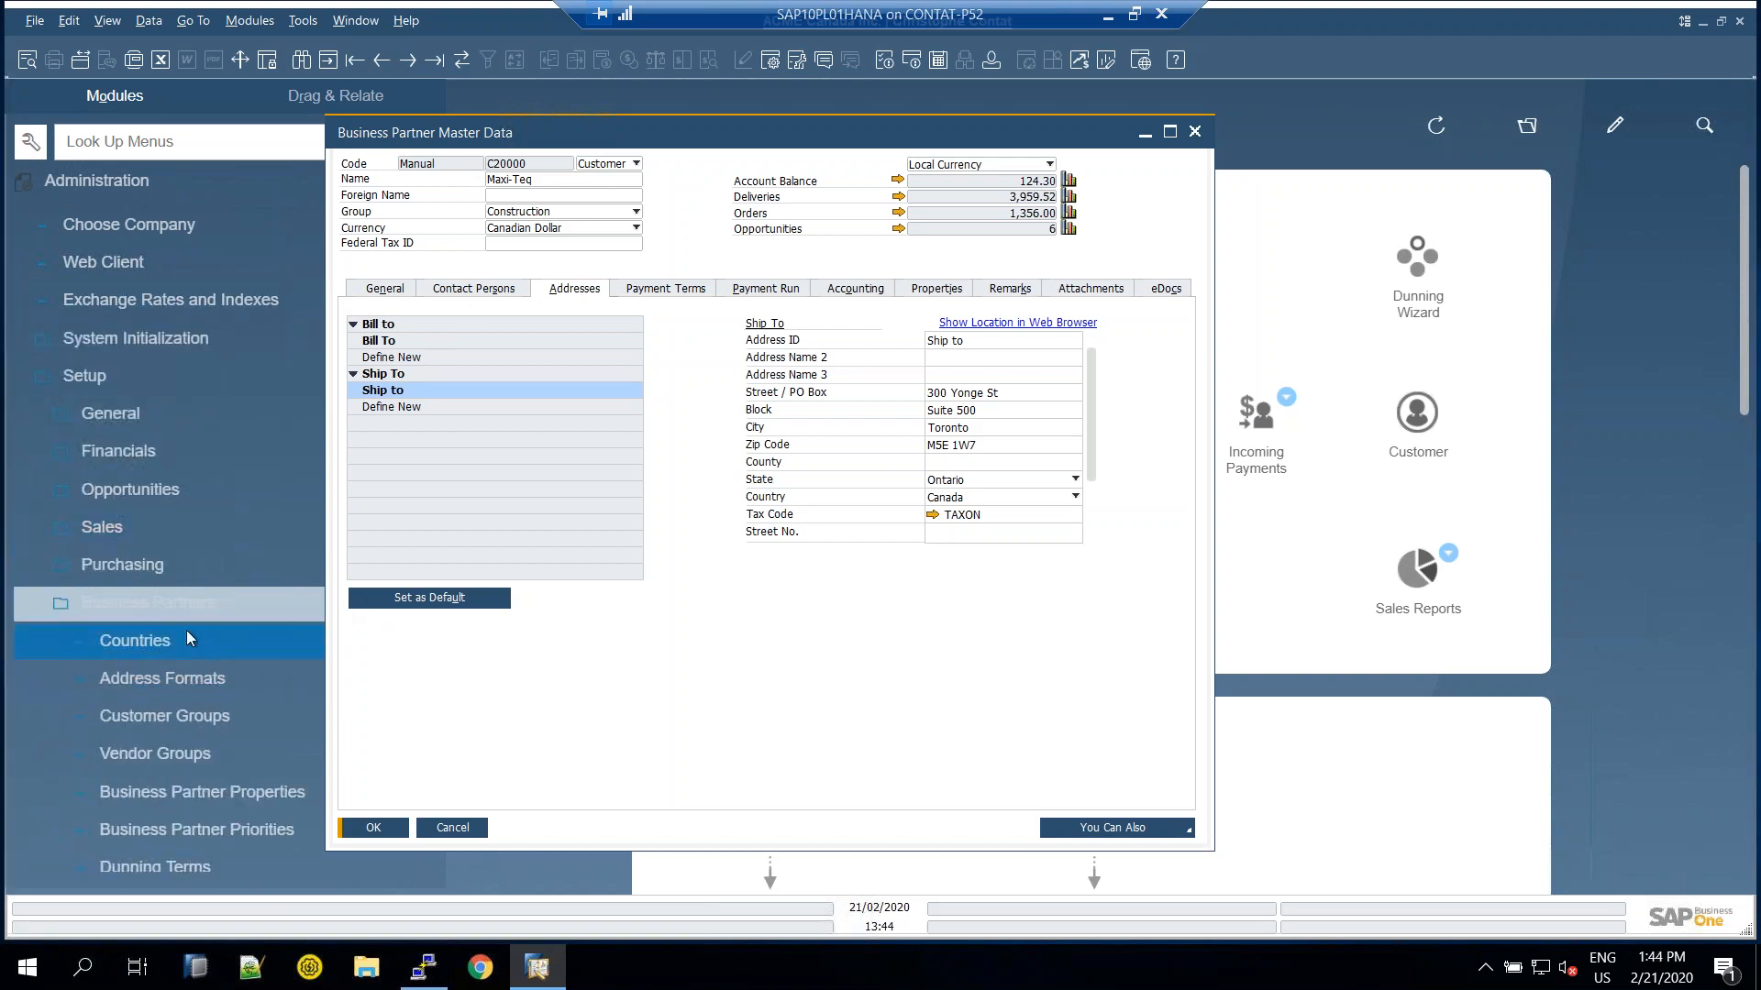
{"action": "left_click", "coordinate": [163, 678]}
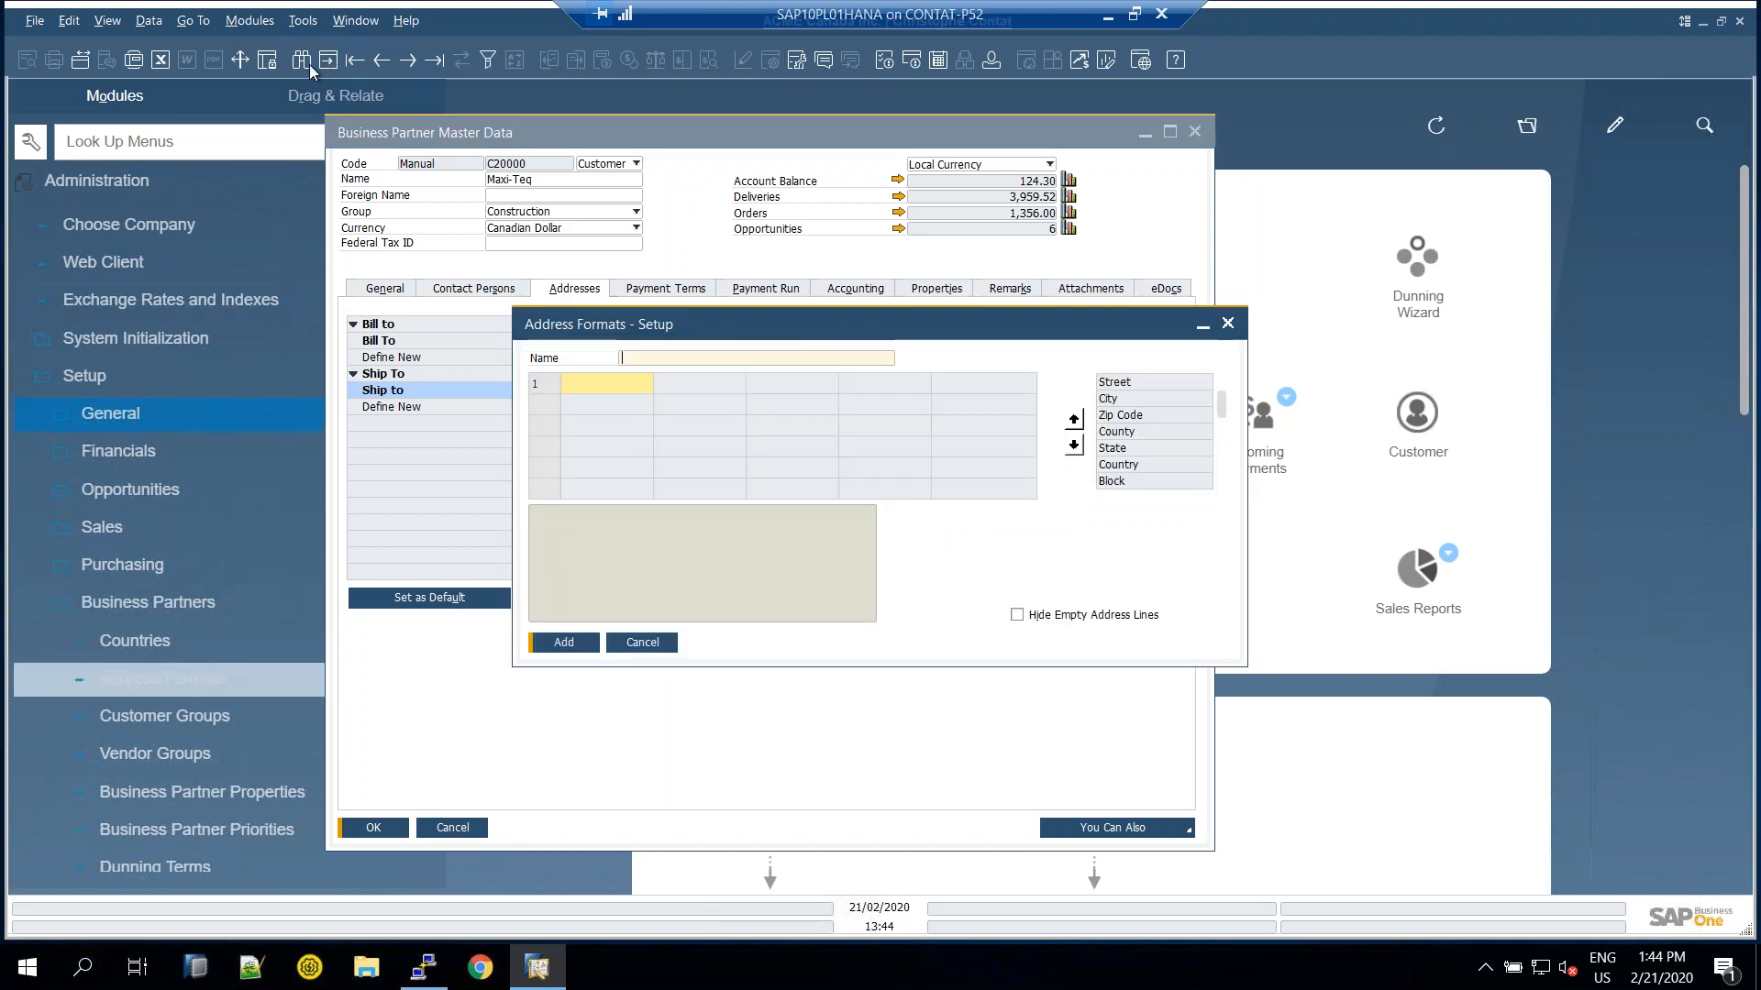
Find the Canada address format, add UDF_Phone to line 1, then cancel and close Maxi-Teq's record
{"action": "left_click", "coordinate": [304, 64]}
{"action": "type", "text": "cana"}
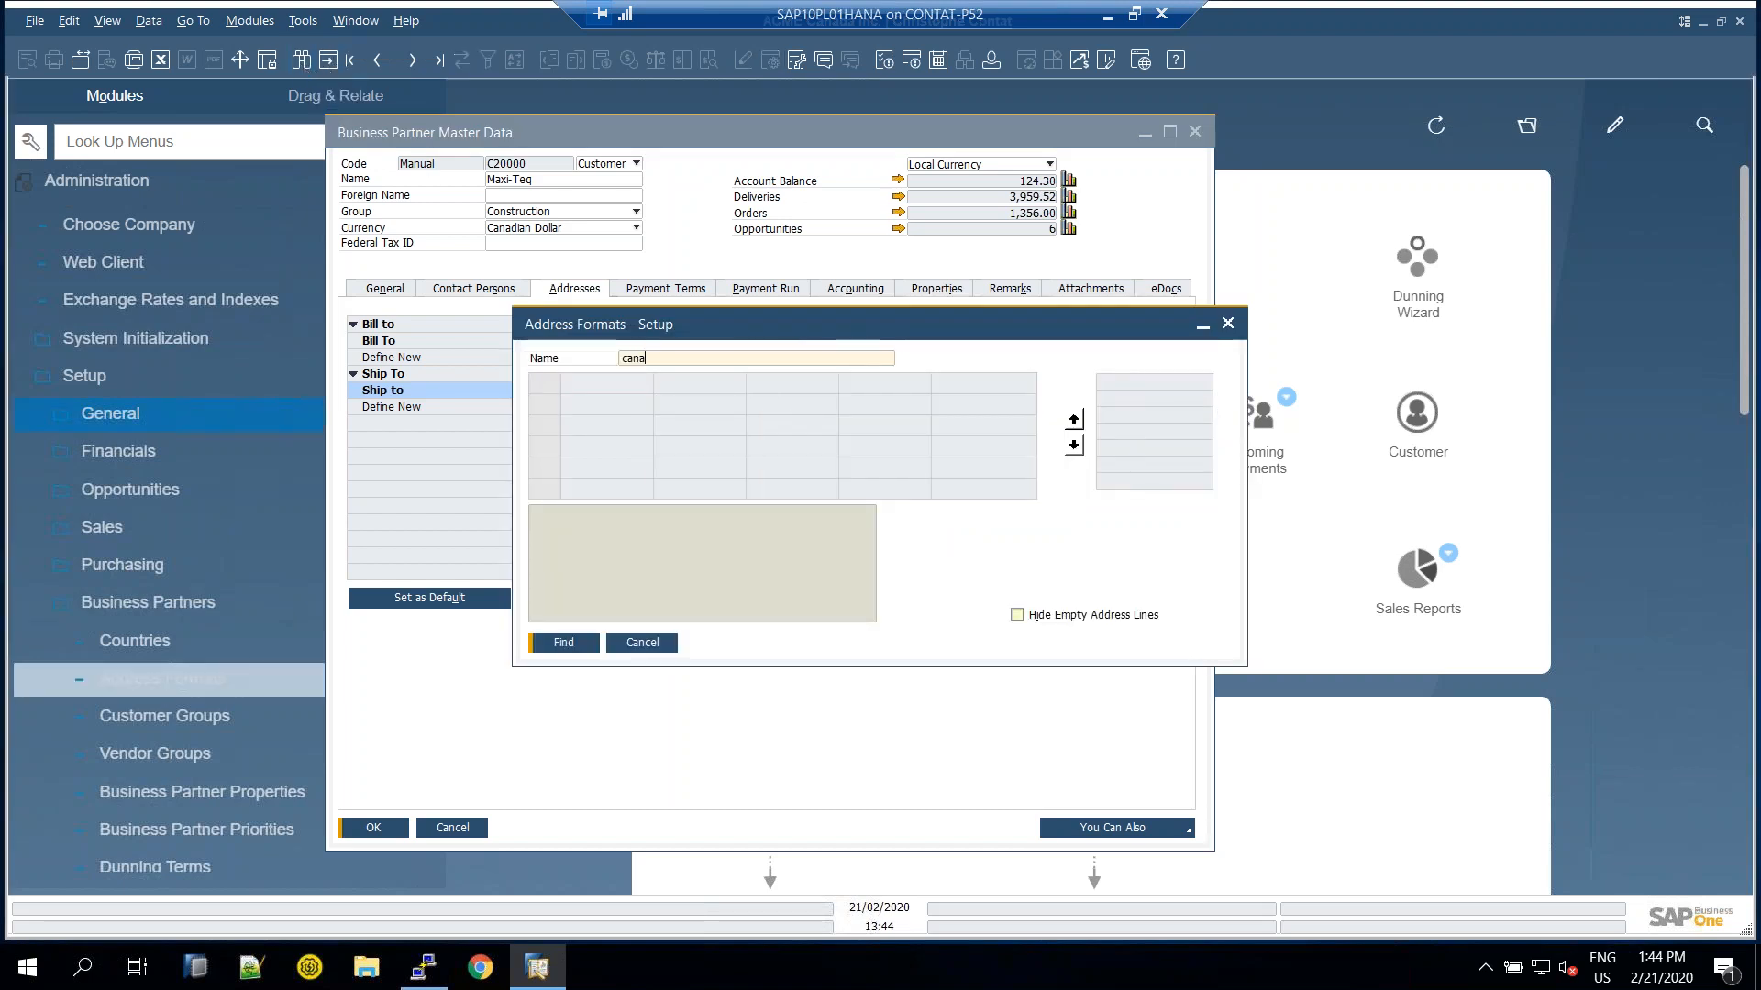
{"action": "key", "text": "Return"}
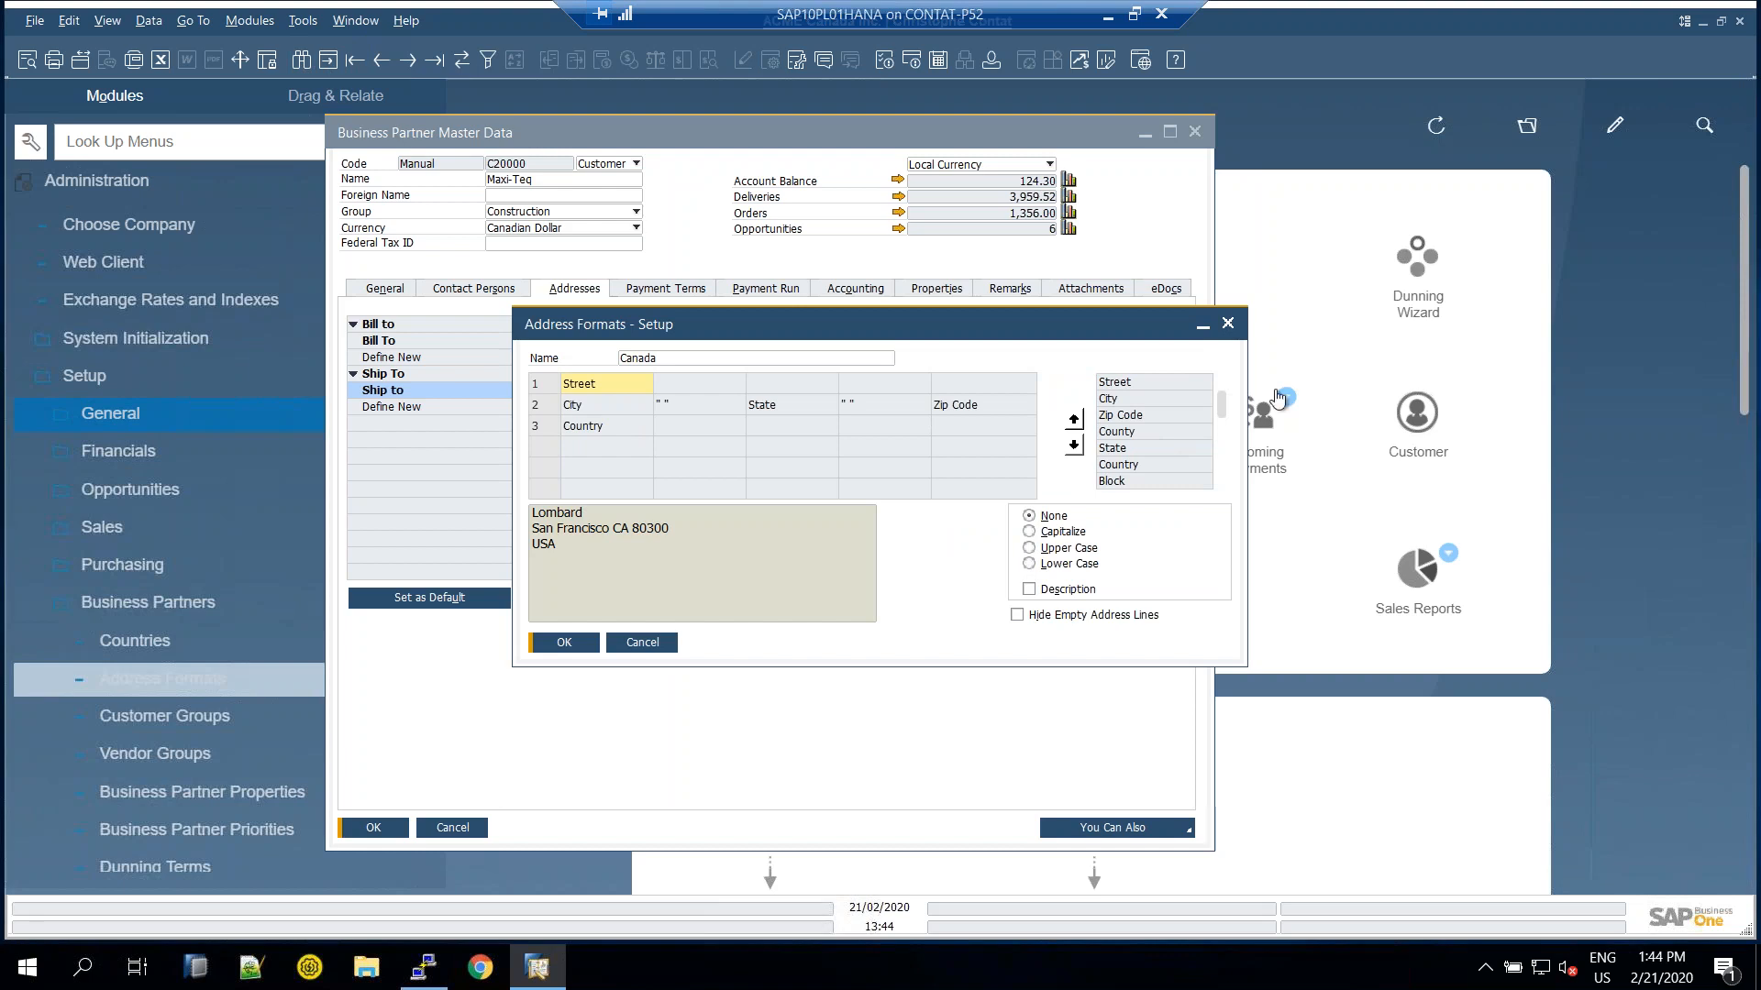
{"action": "left_click_drag", "start_coordinate": [1222, 417], "coordinate": [778, 433]}
{"action": "double_click", "coordinate": [1150, 482]}
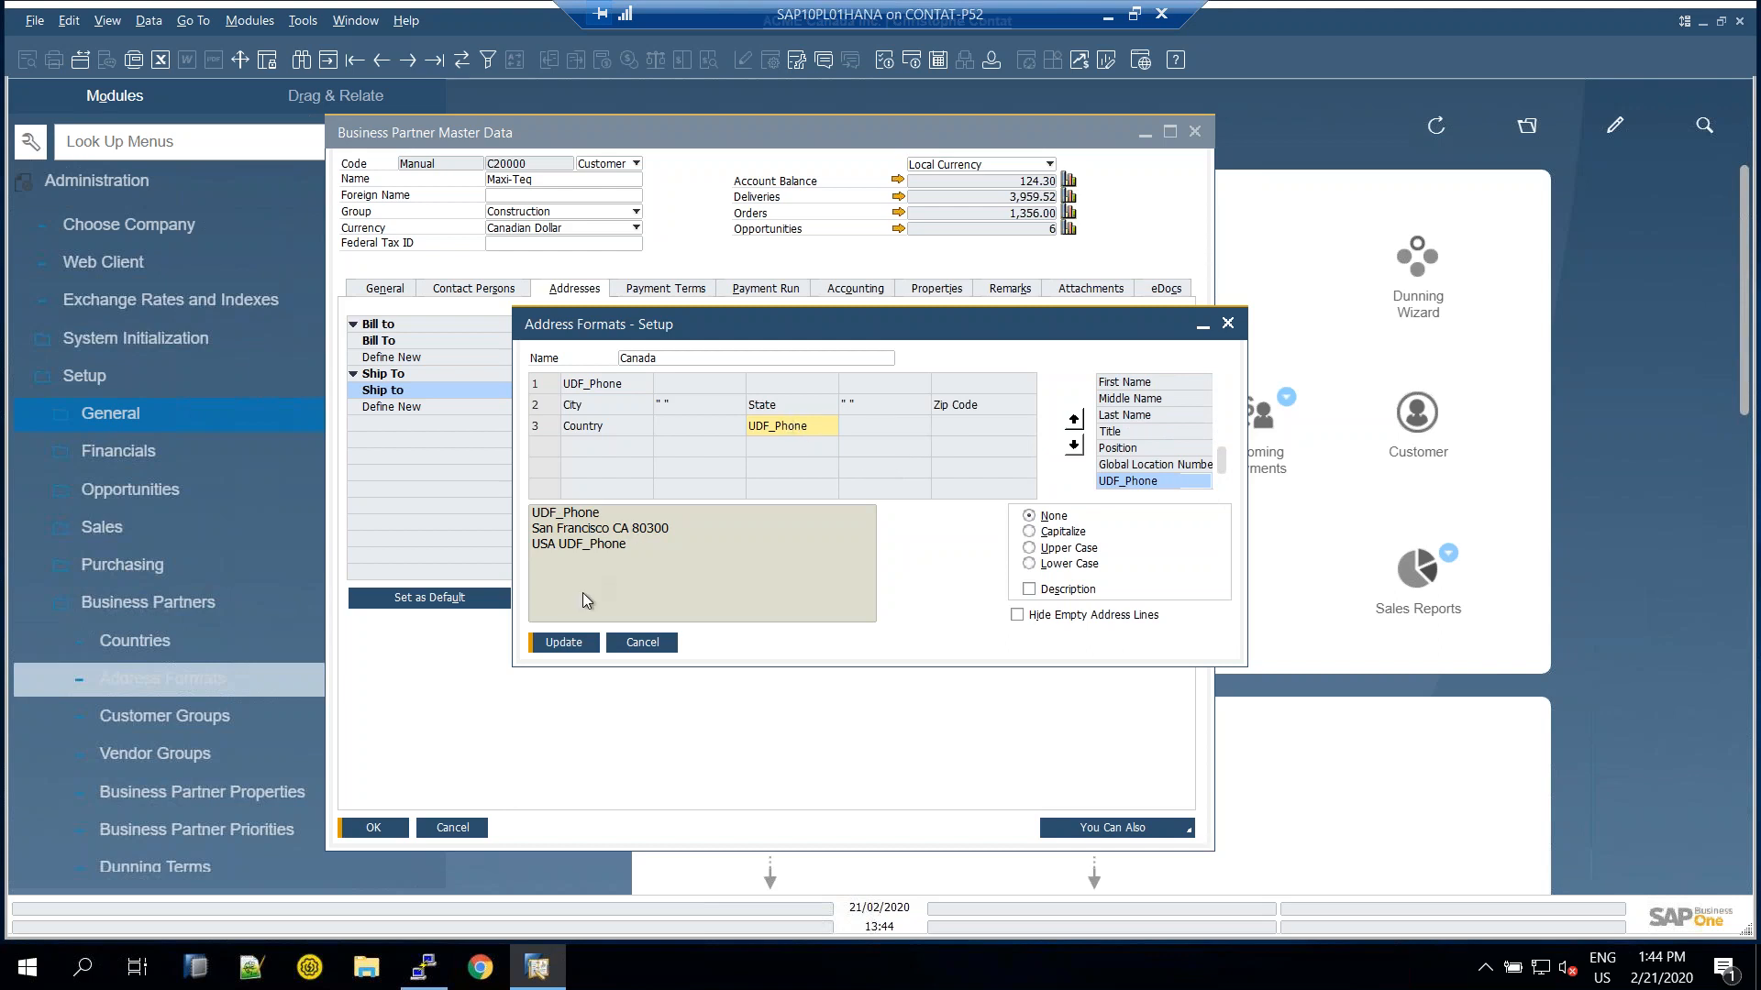
{"action": "left_click", "coordinate": [660, 647]}
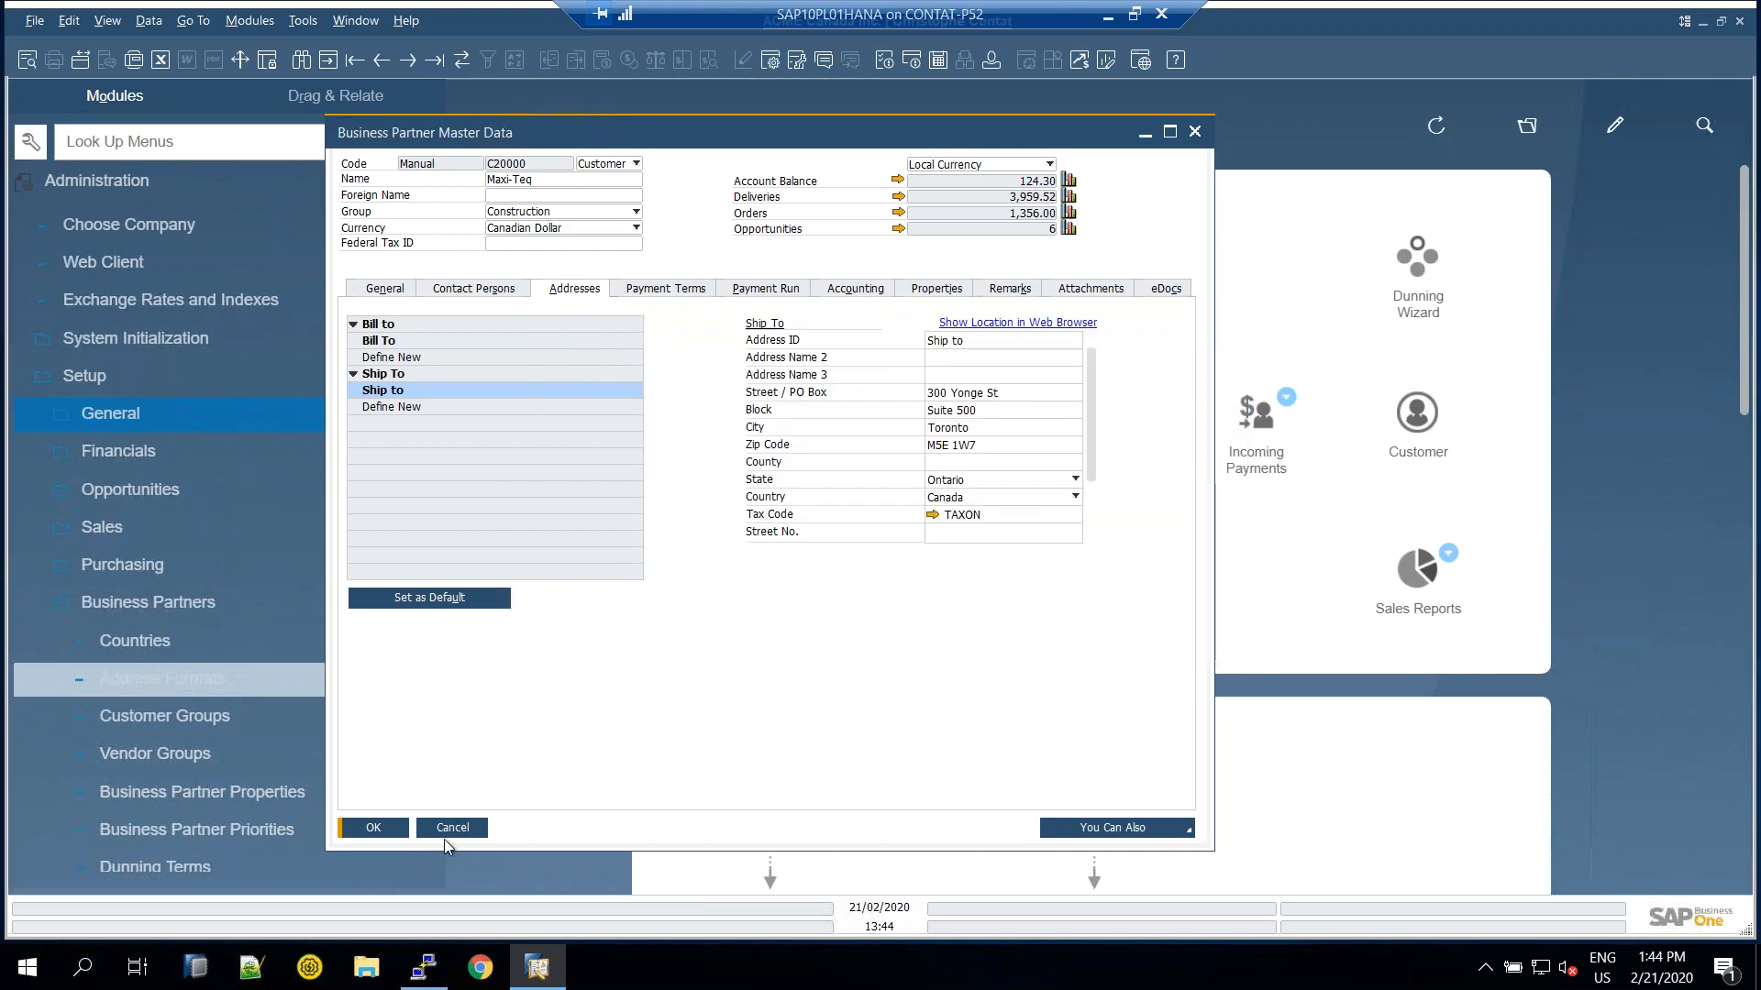
{"action": "key", "text": "Escape"}
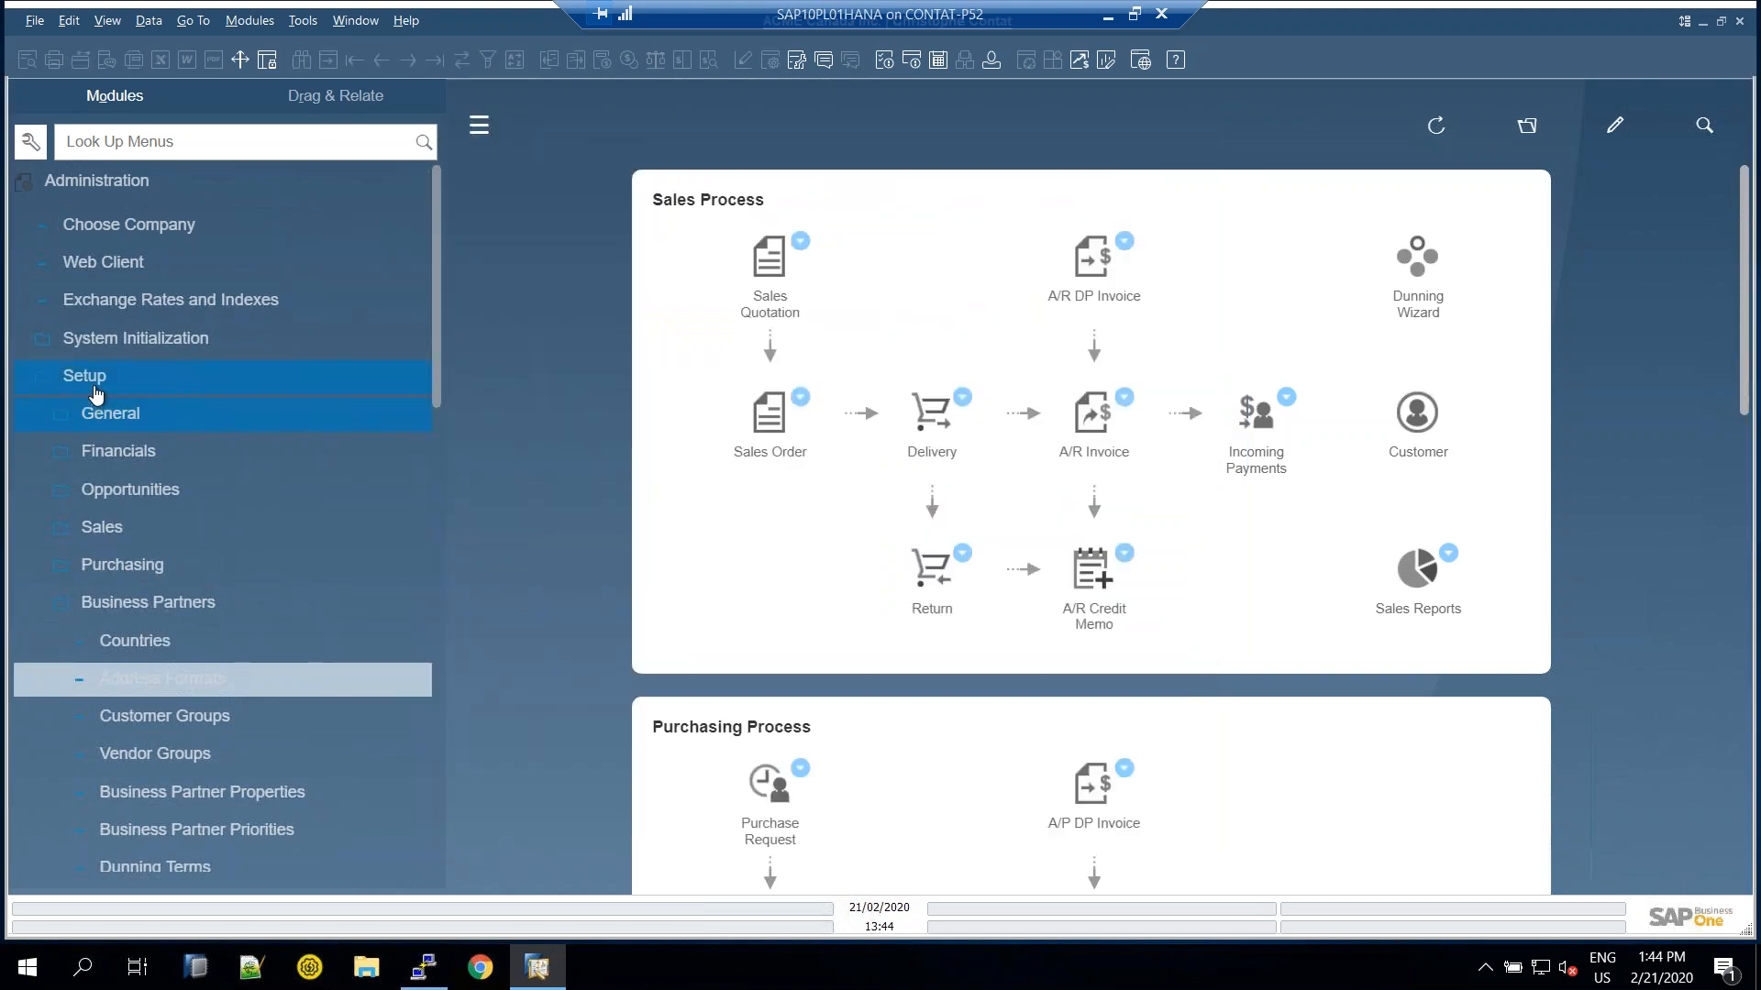
{"action": "left_click", "coordinate": [97, 180]}
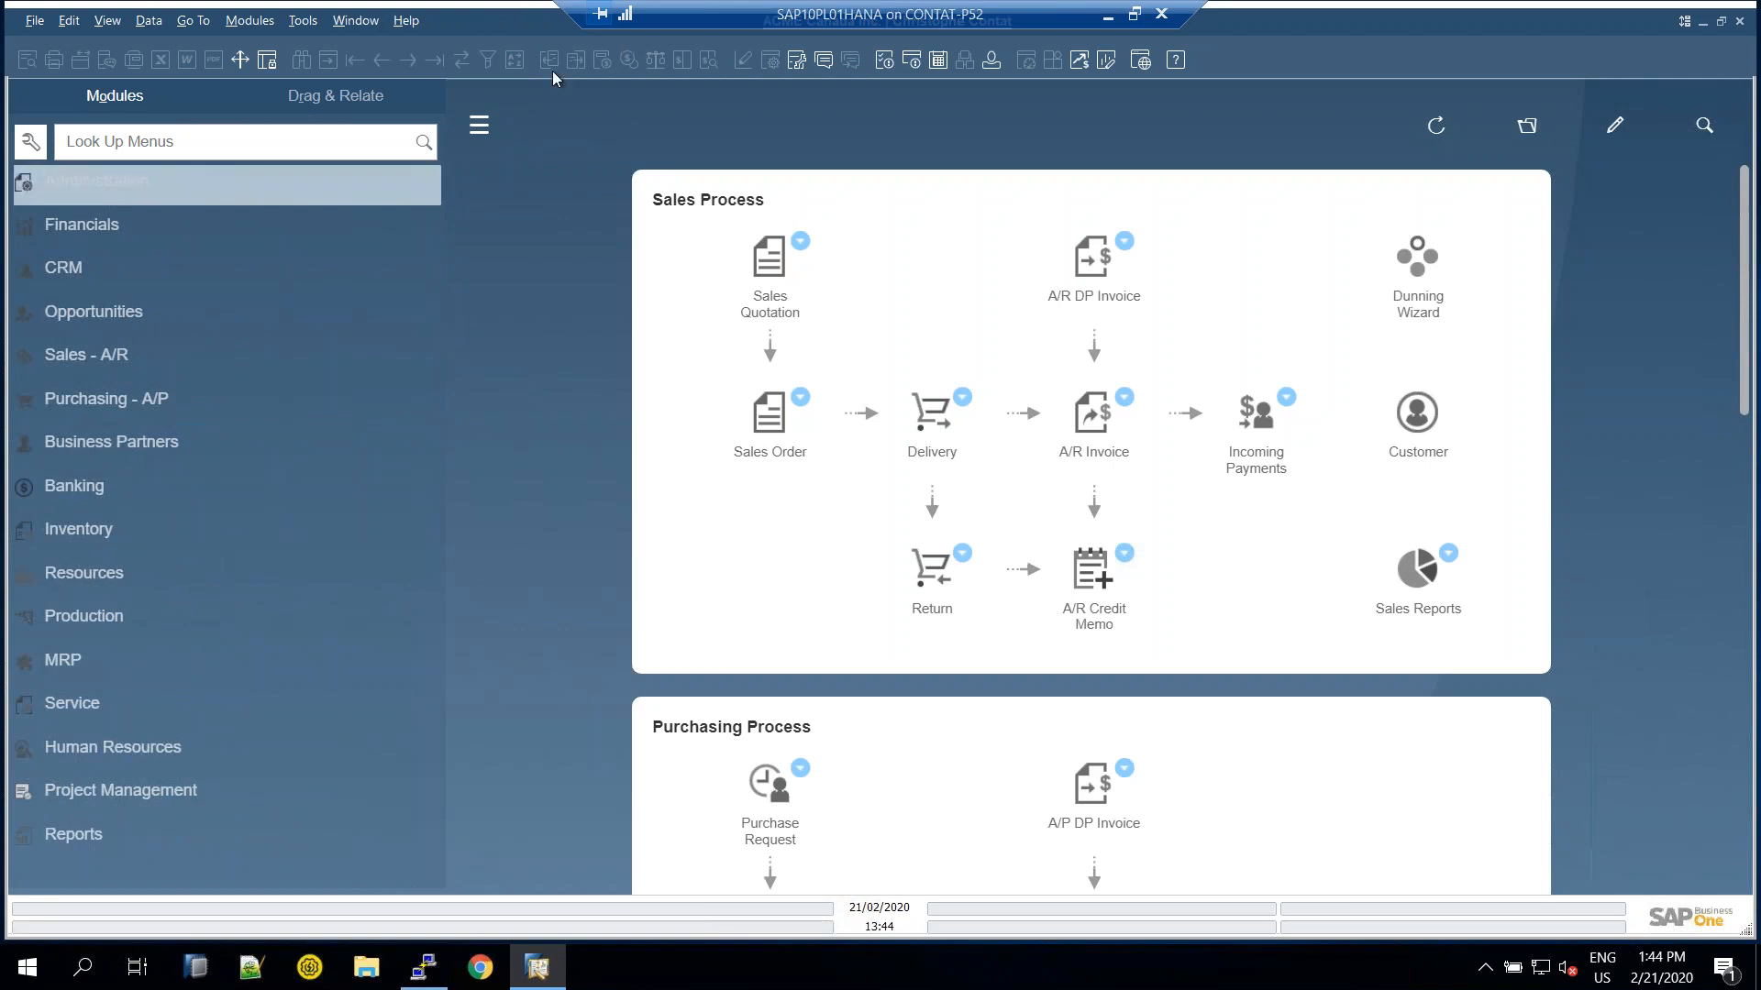
{"action": "left_click", "coordinate": [92, 526]}
{"action": "left_click", "coordinate": [158, 268]}
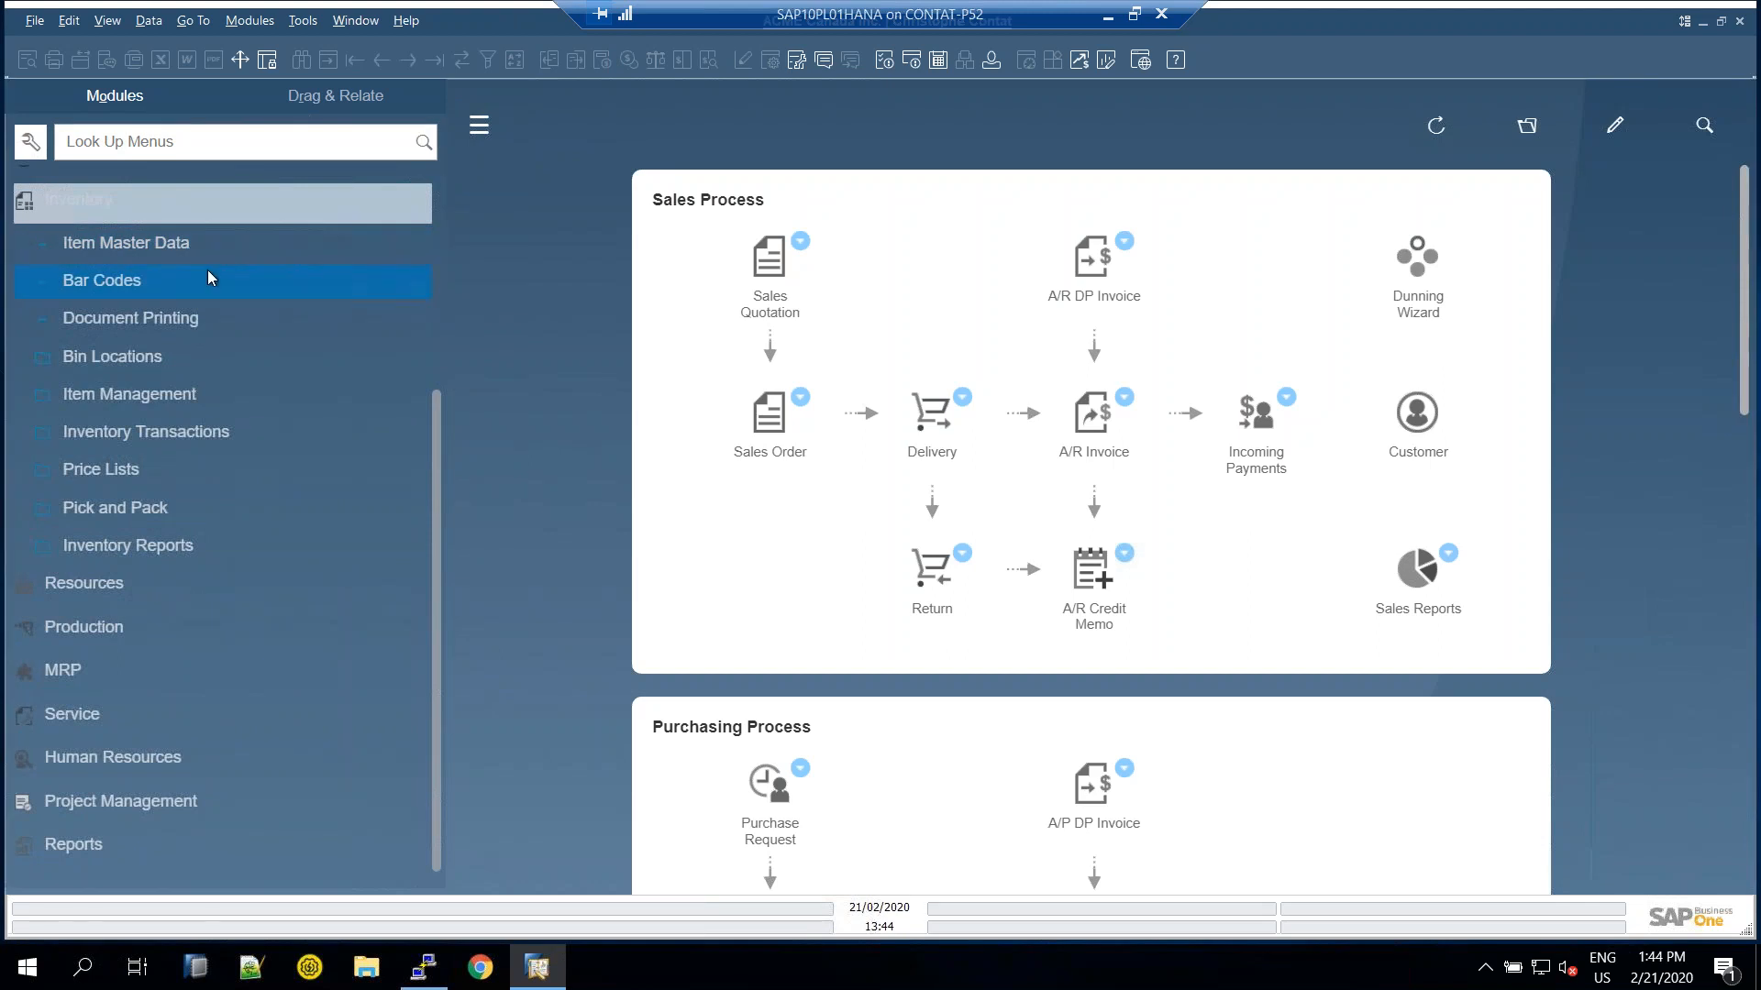
{"action": "left_click", "coordinate": [261, 360]}
{"action": "scroll", "coordinate": [240, 420], "scroll_direction": "up", "scroll_amount": 3}
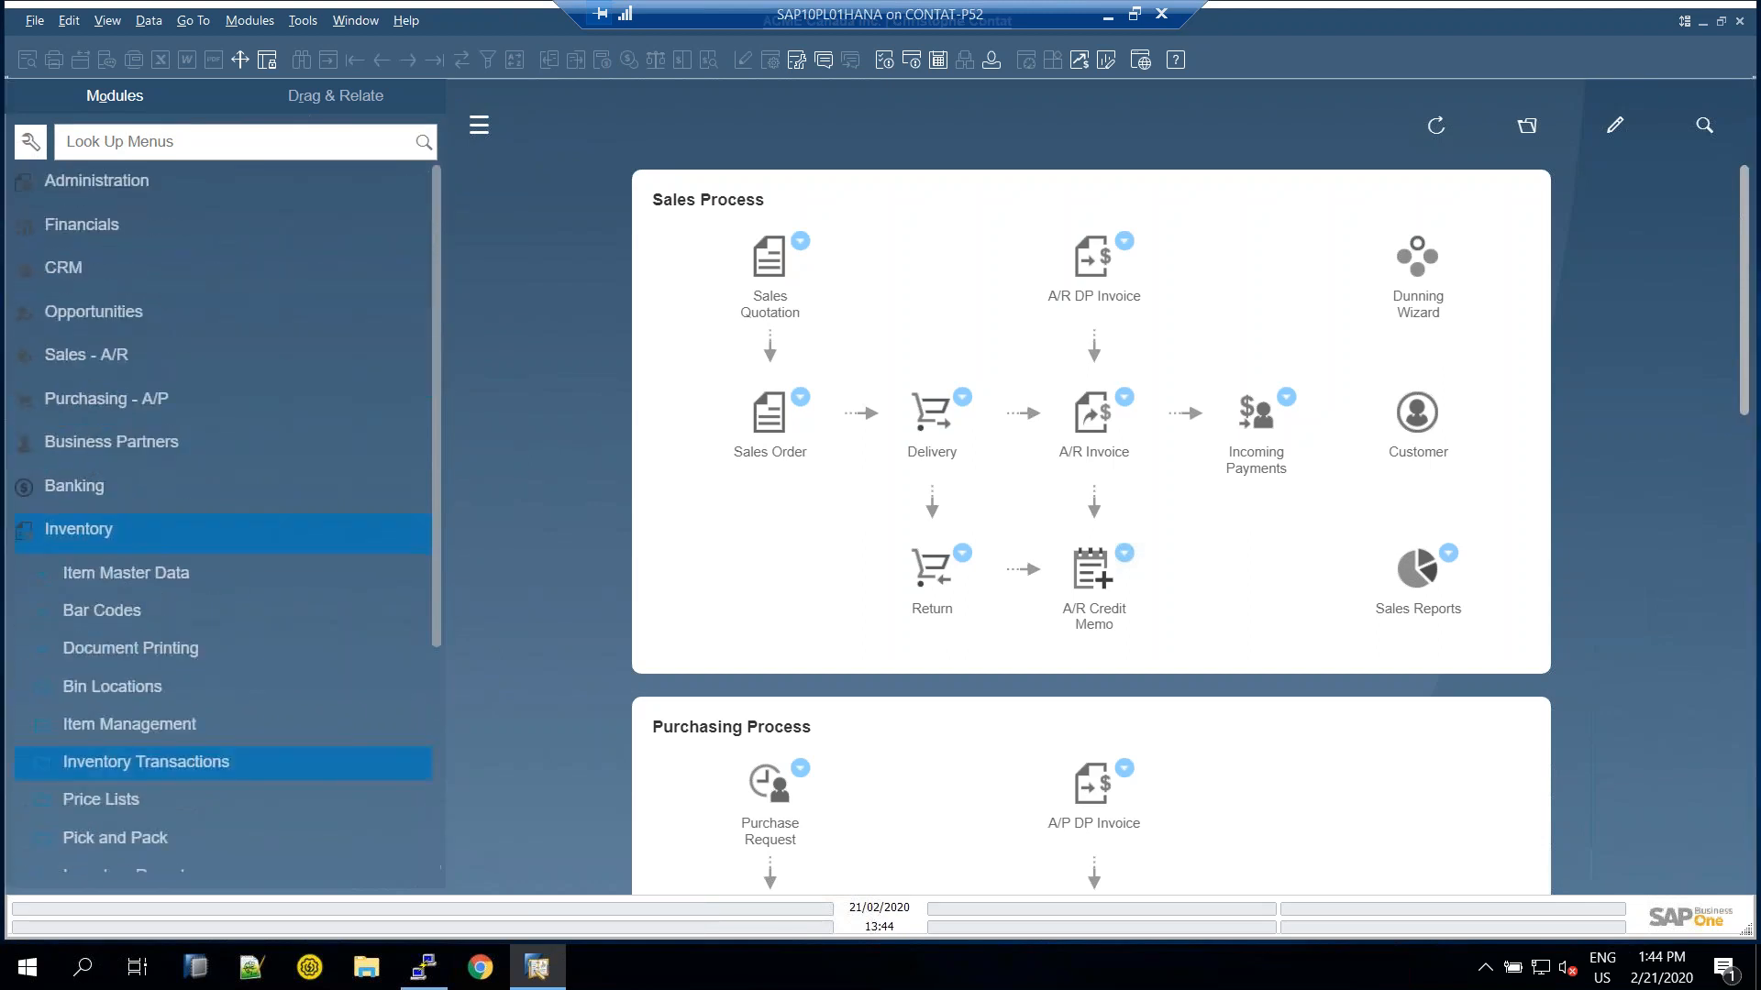
{"action": "left_click", "coordinate": [98, 530]}
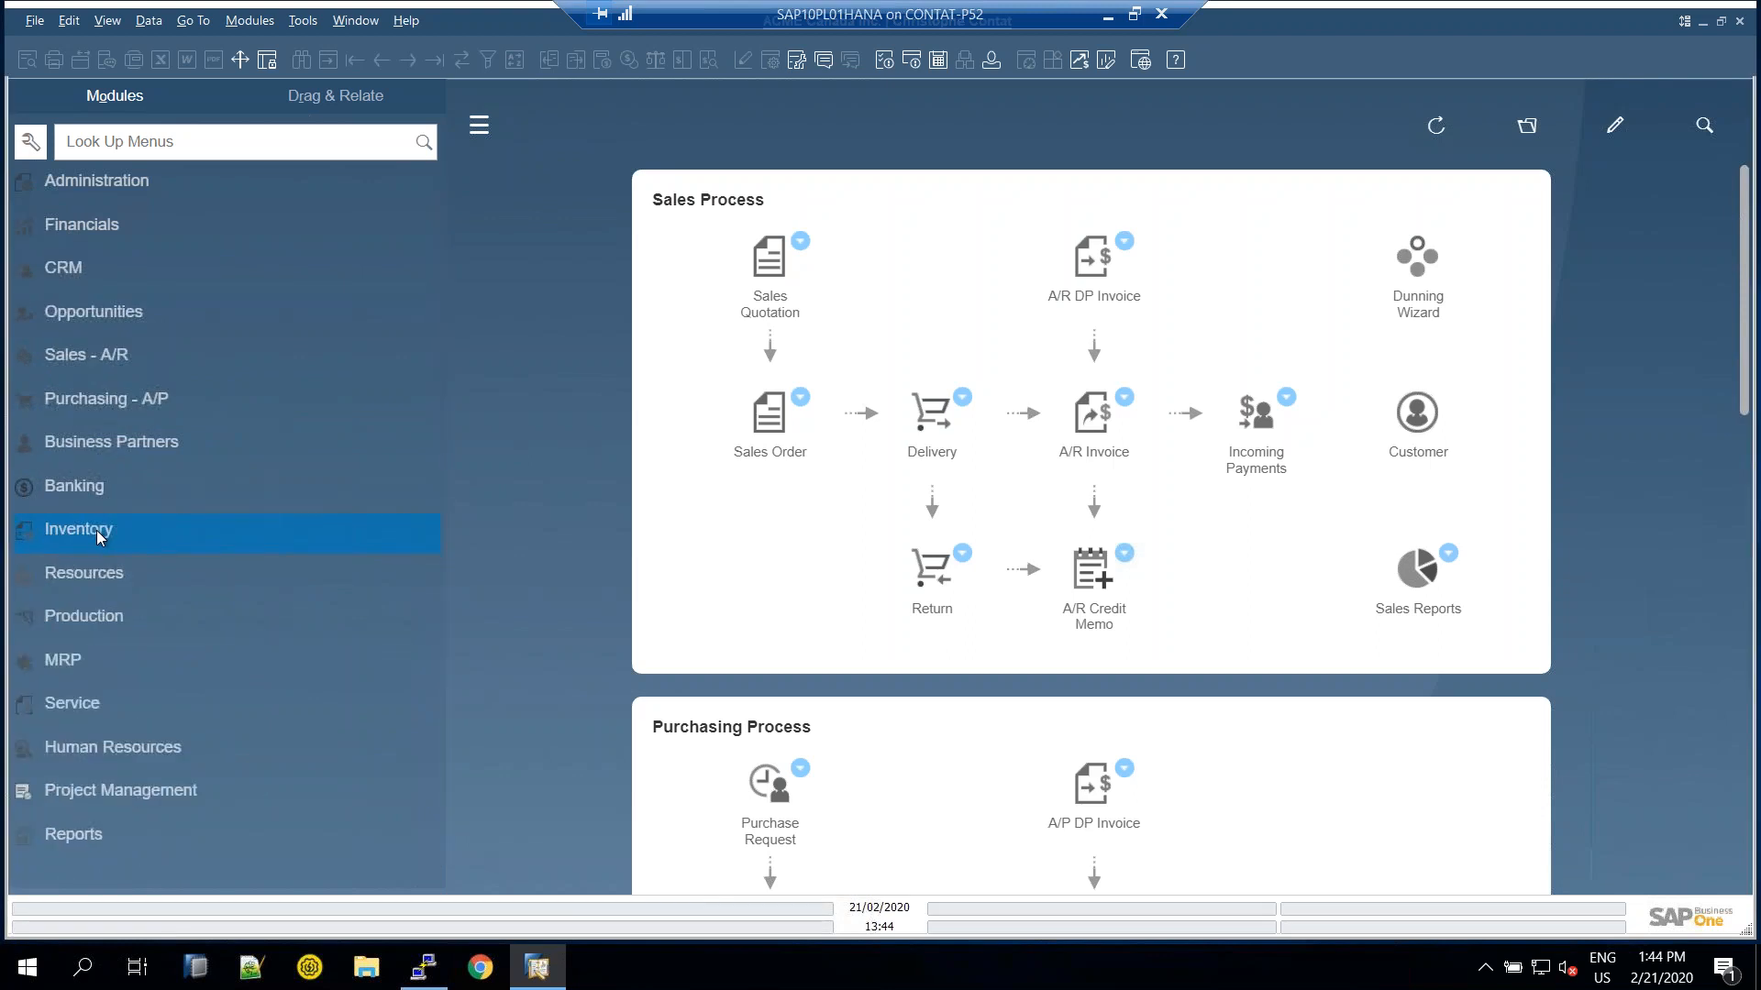
{"action": "left_click", "coordinate": [137, 184]}
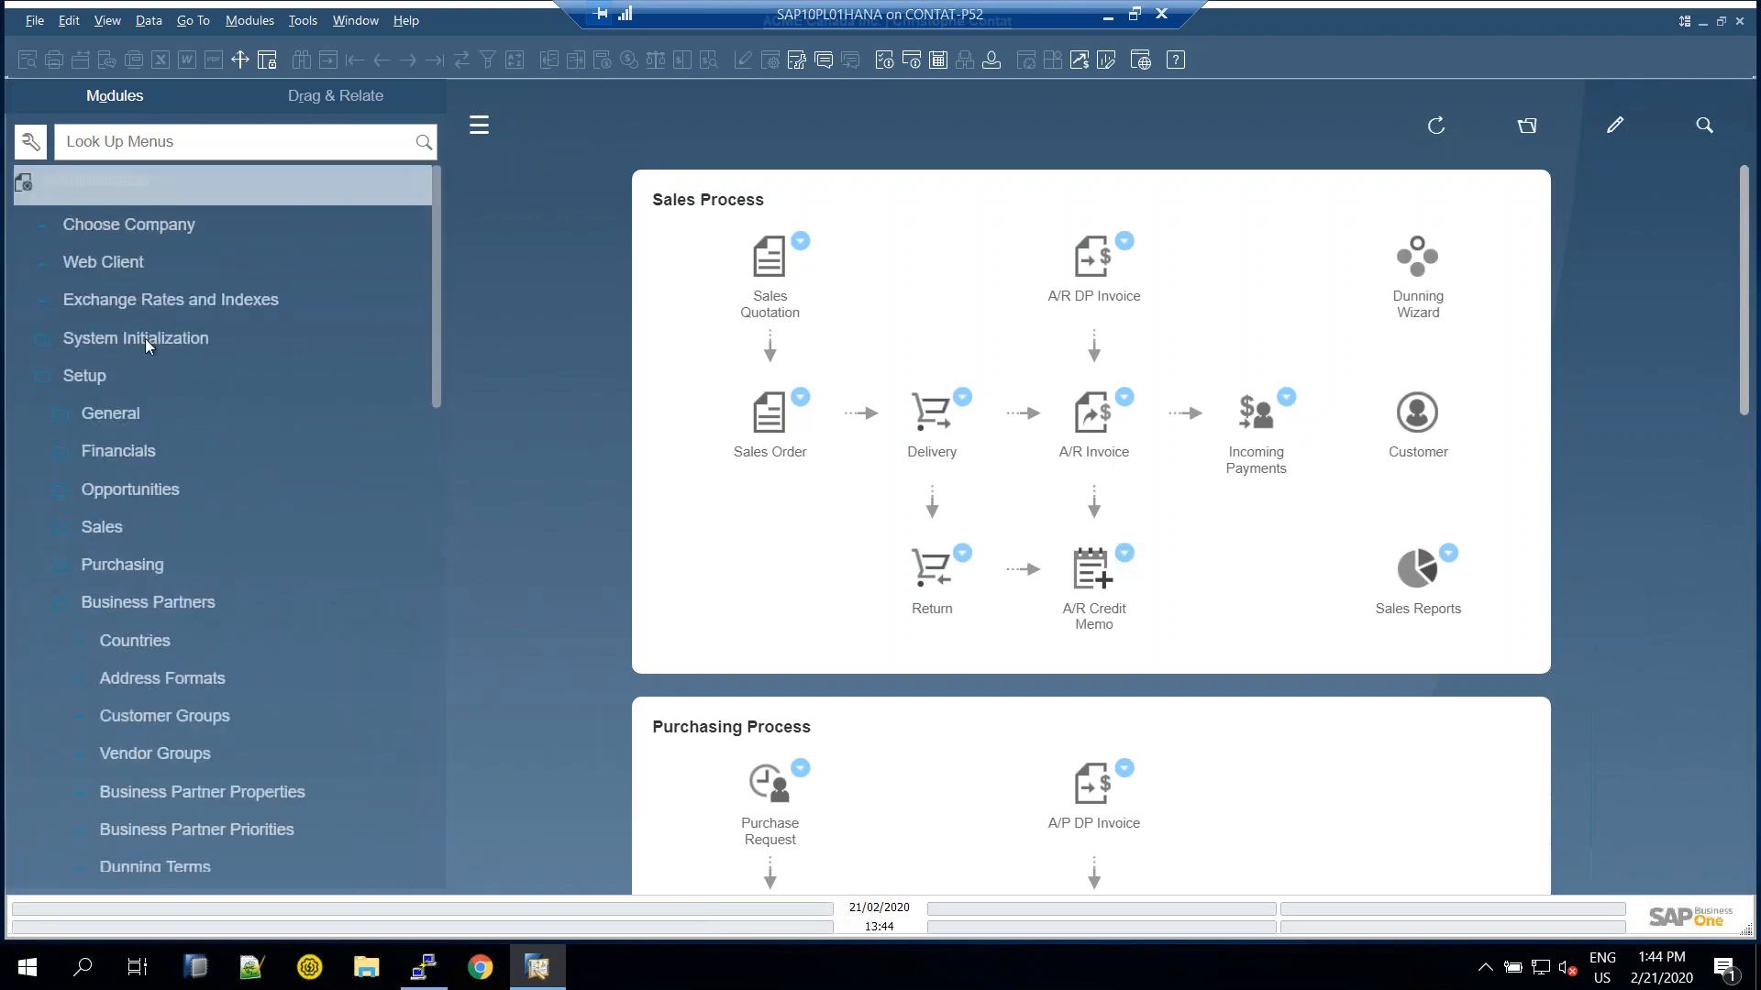
{"action": "left_click", "coordinate": [91, 601]}
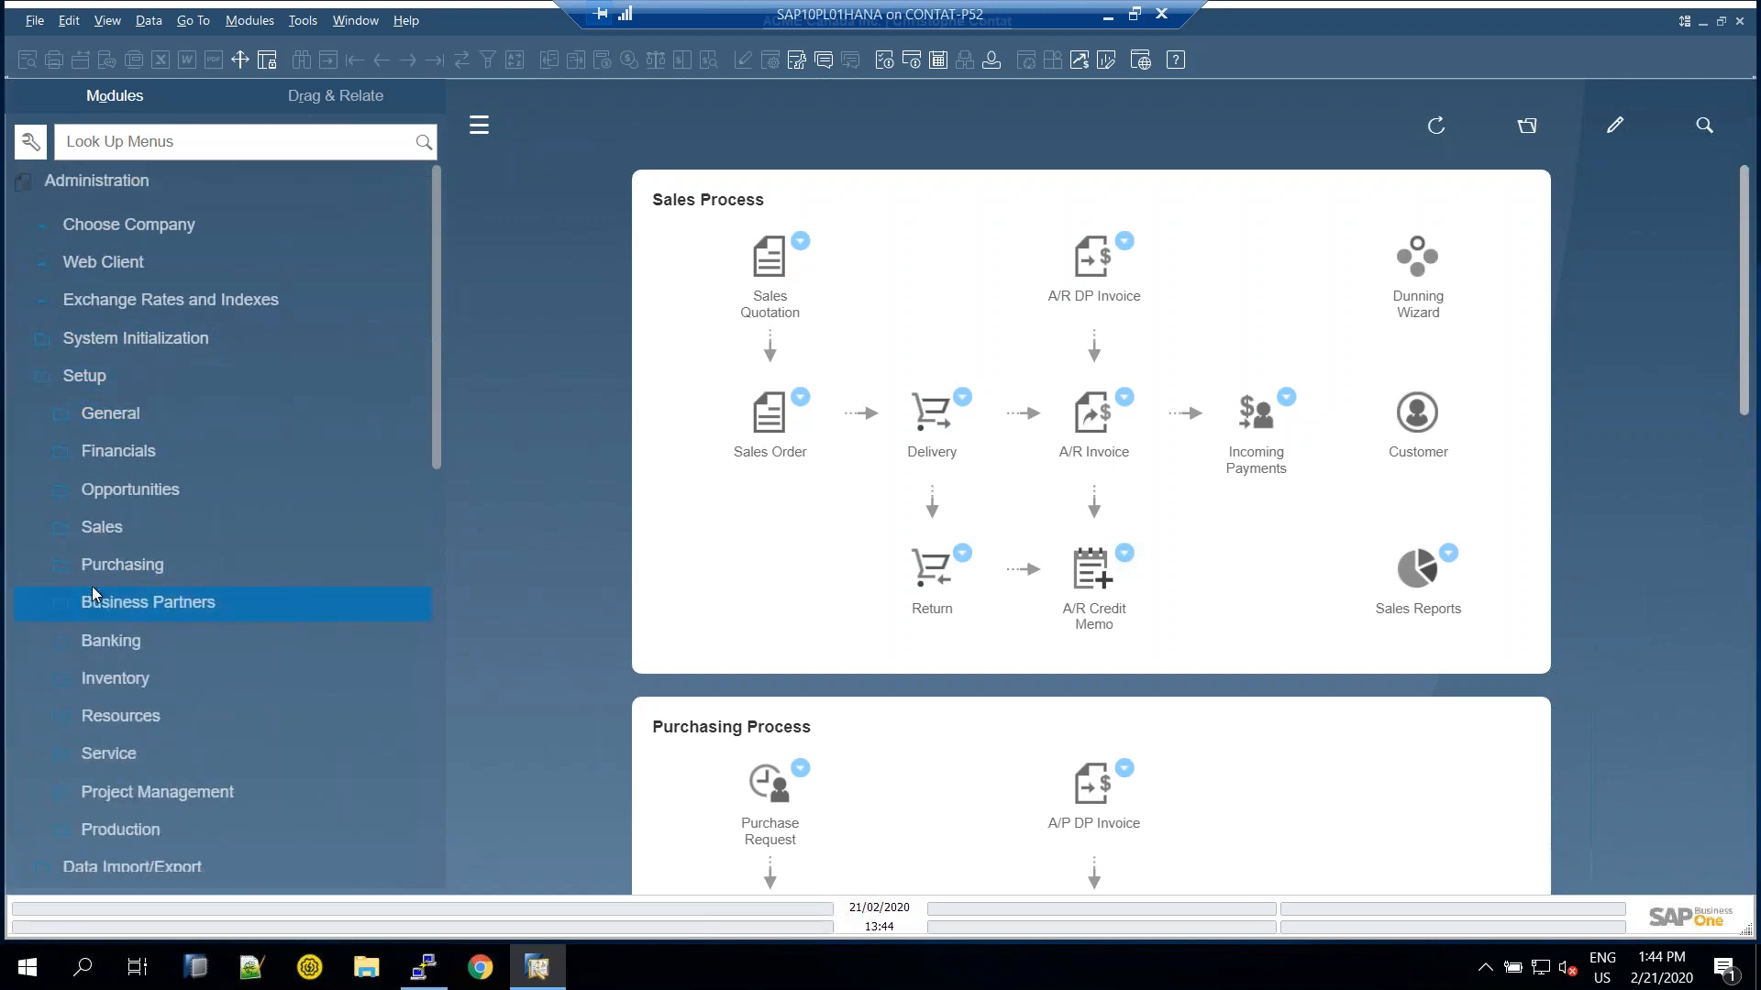
{"action": "left_click", "coordinate": [108, 680]}
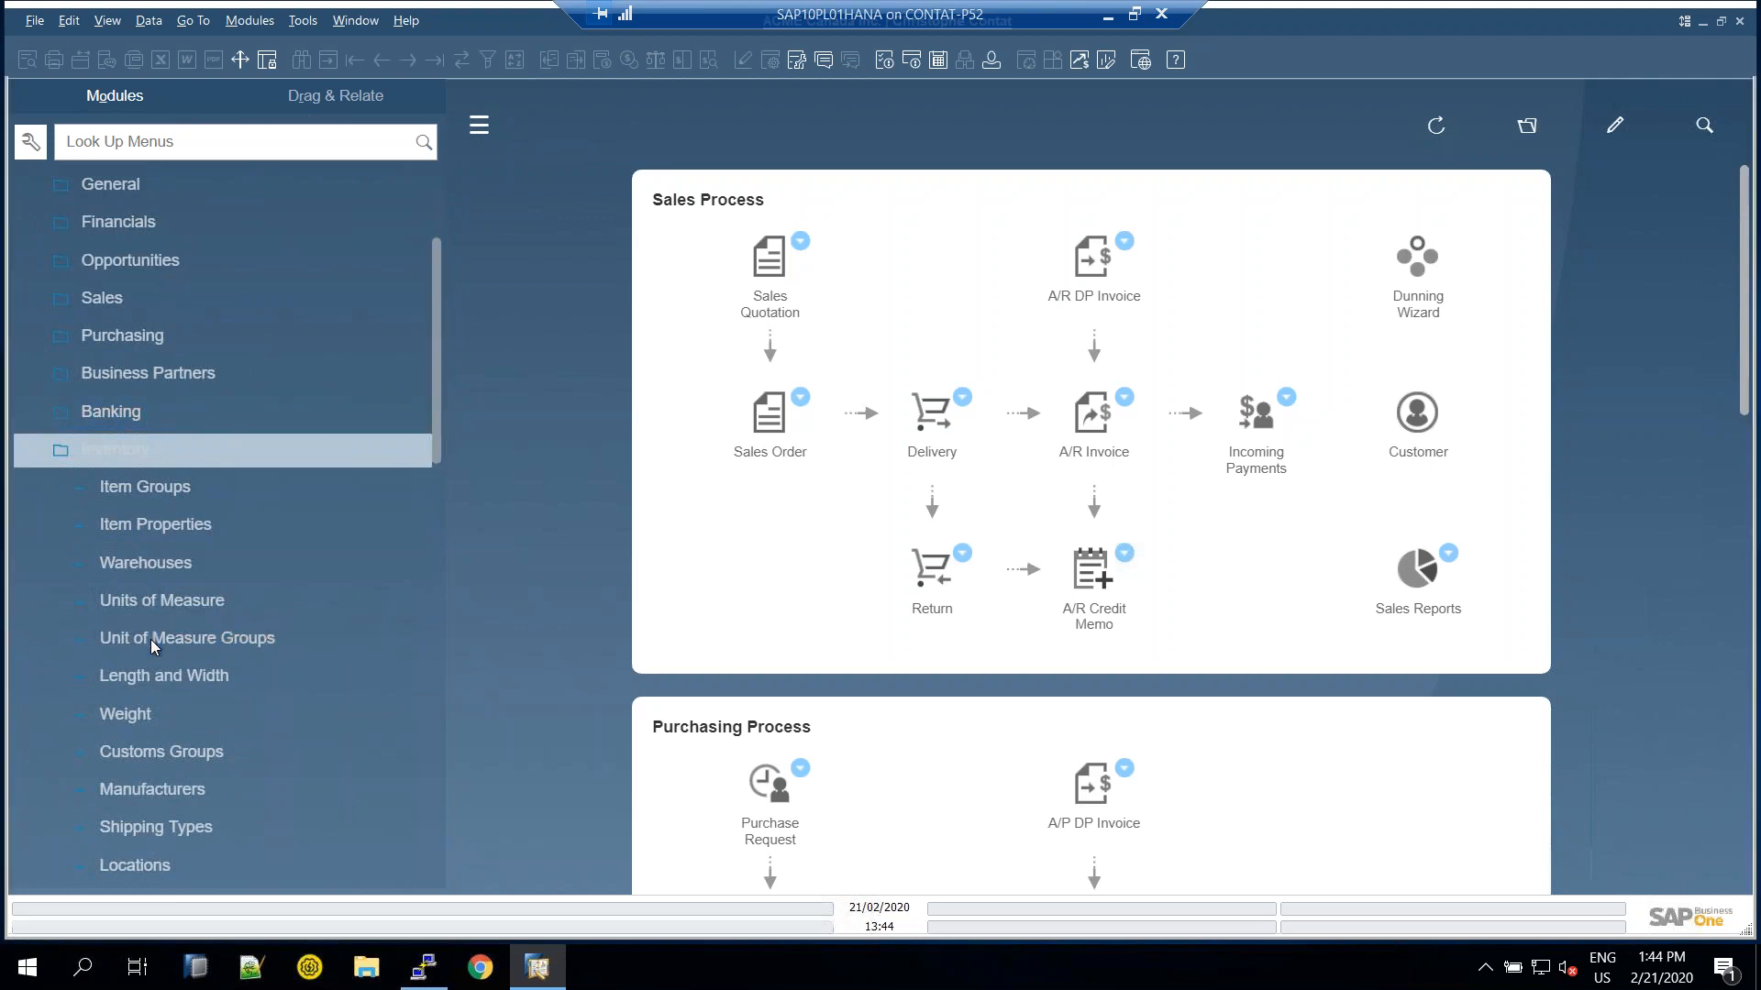
{"action": "left_click", "coordinate": [156, 604]}
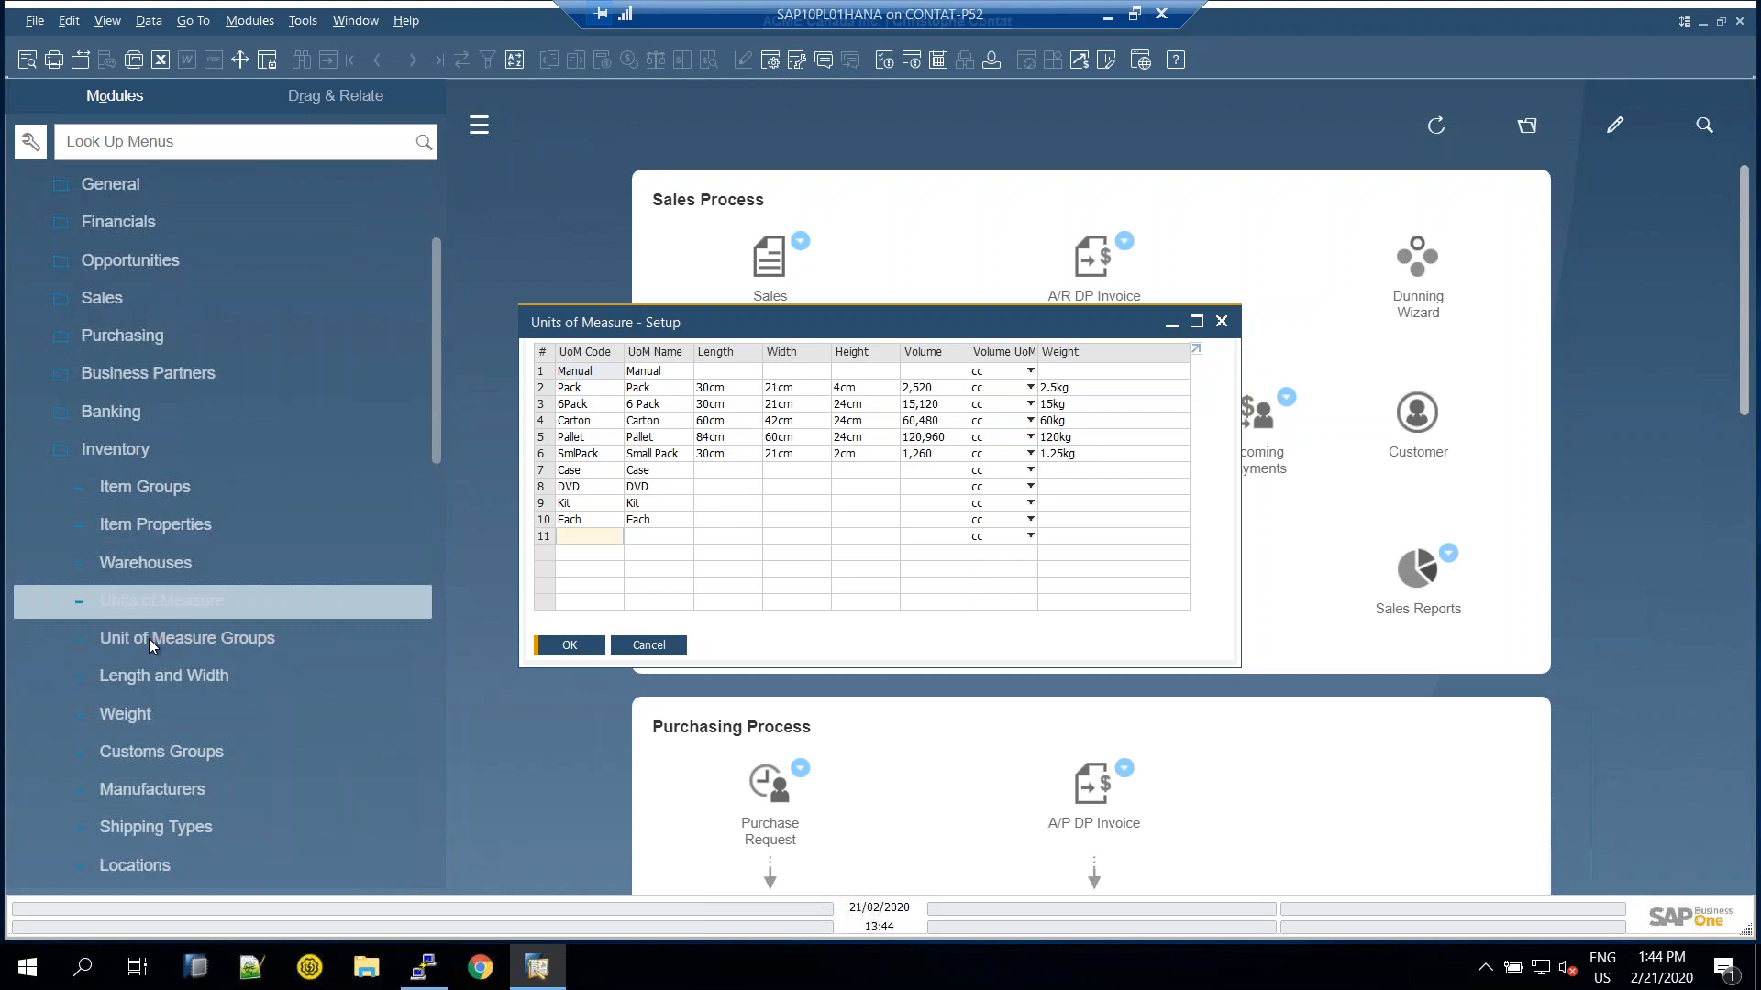
{"action": "left_click", "coordinate": [151, 637]}
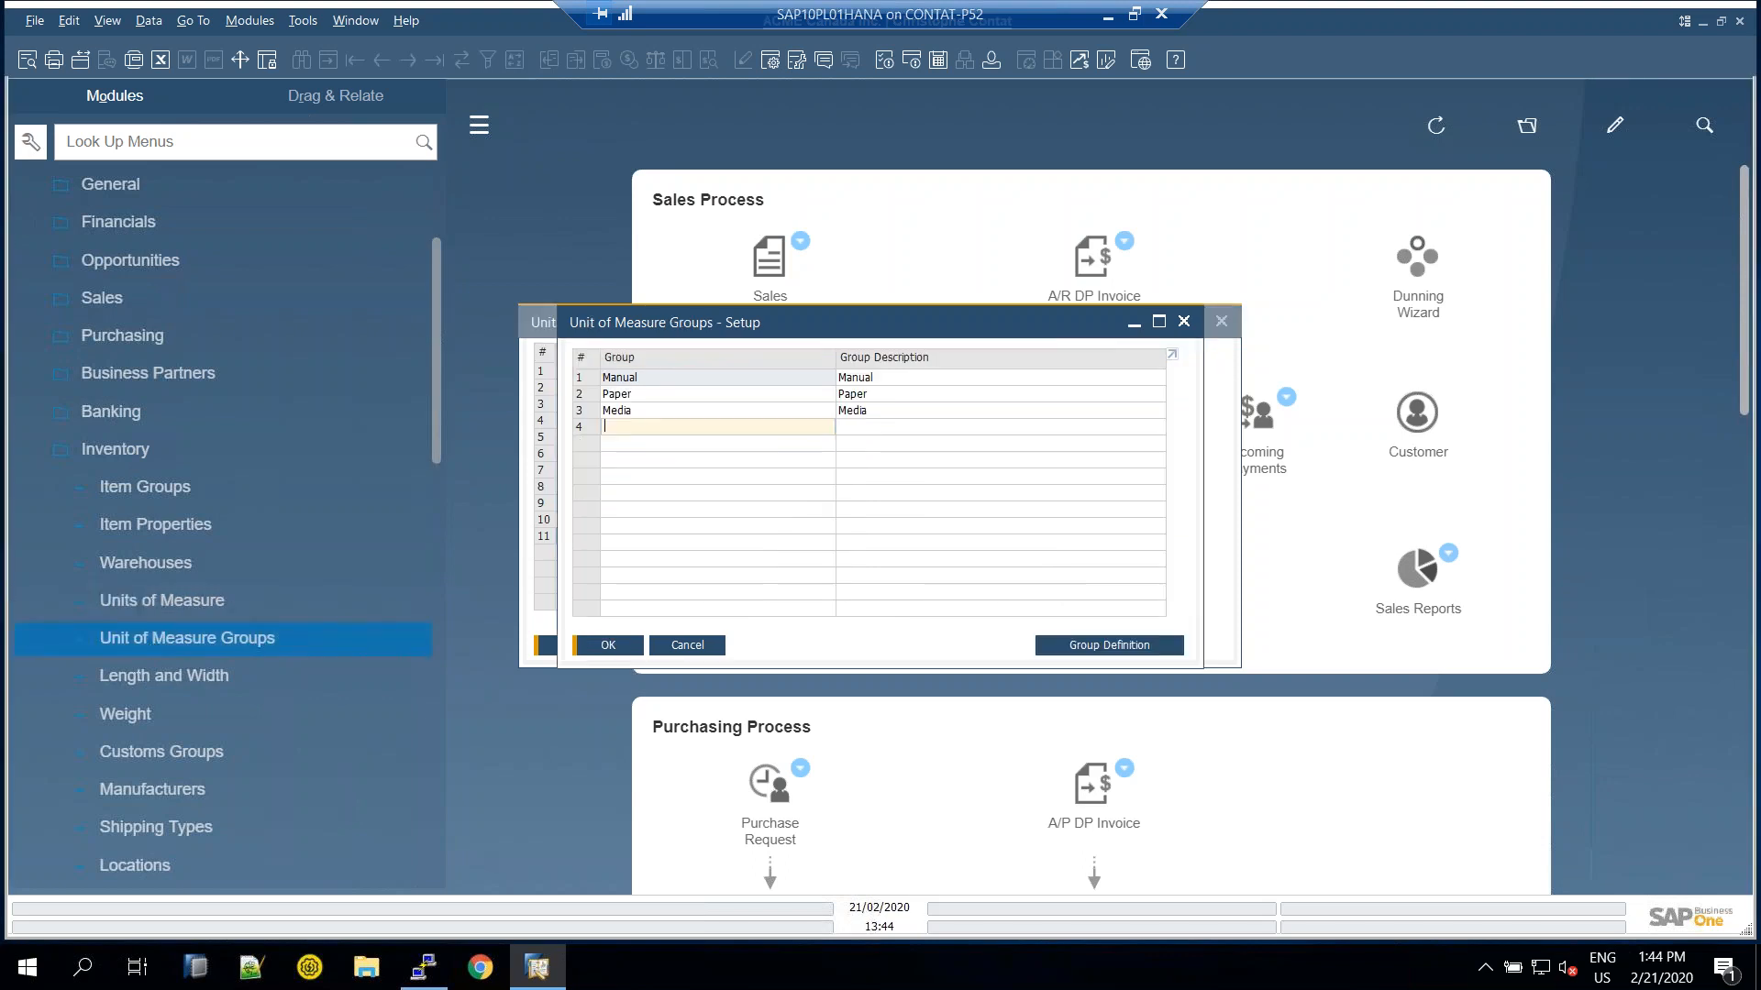
{"action": "double_click", "coordinate": [591, 413]}
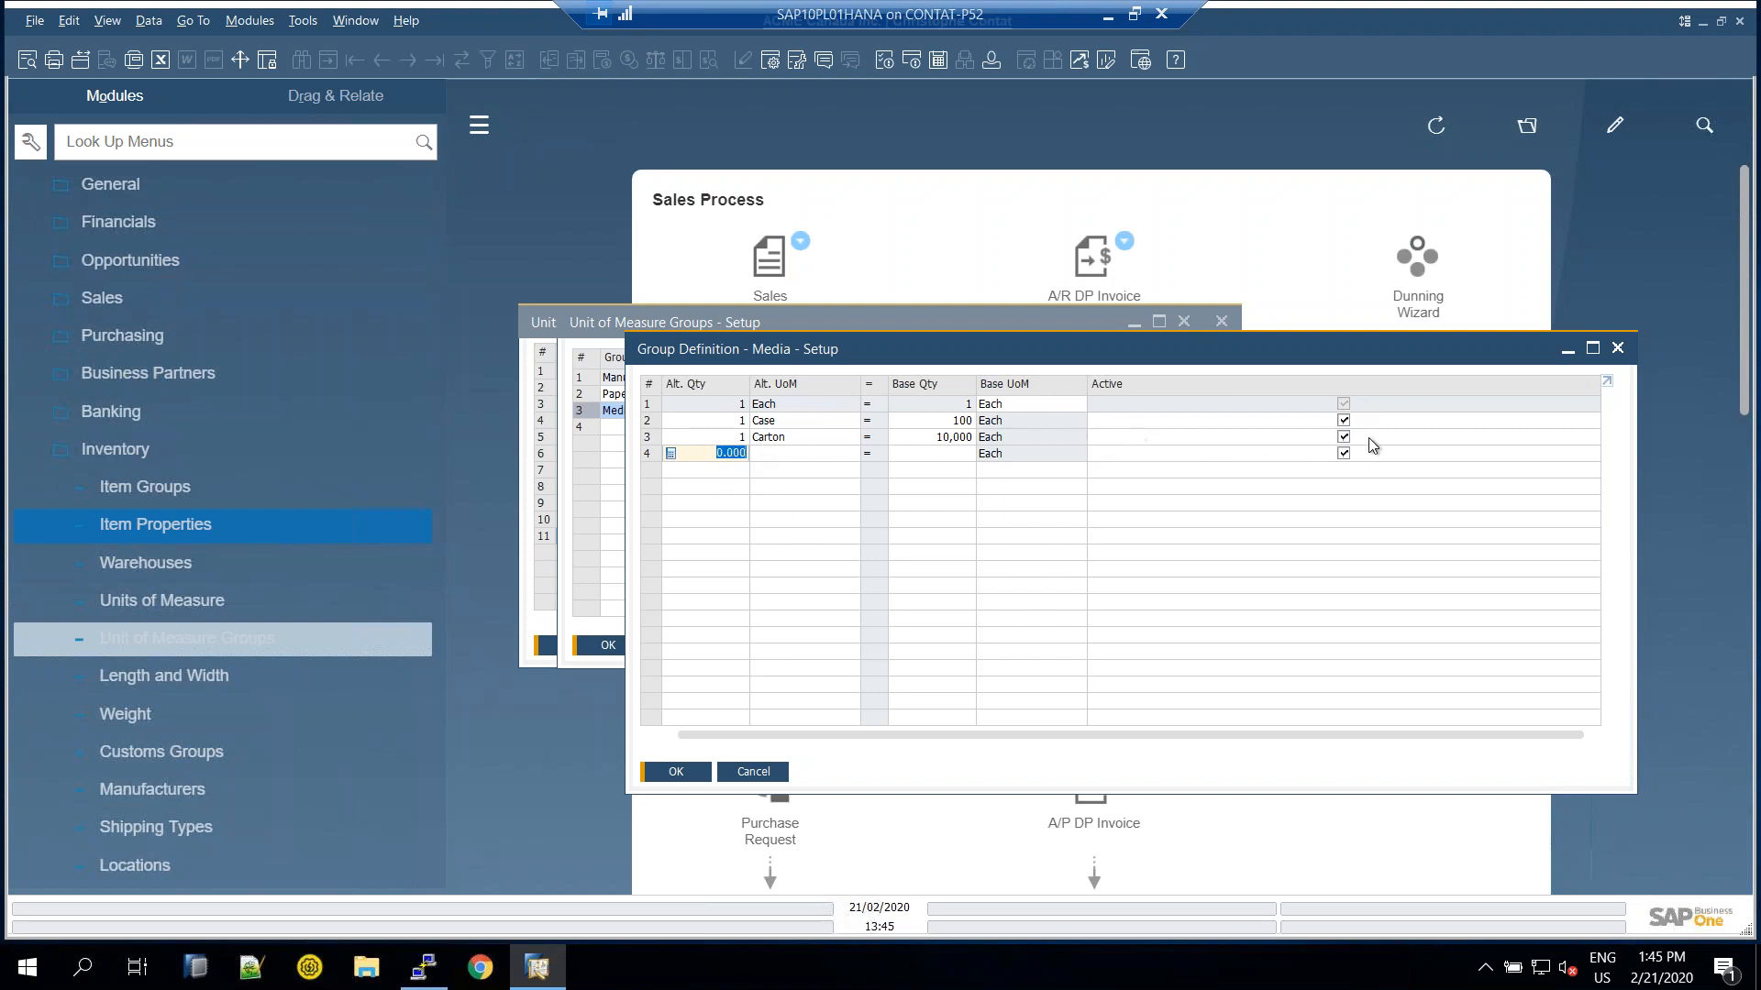
{"action": "left_click", "coordinate": [1345, 437]}
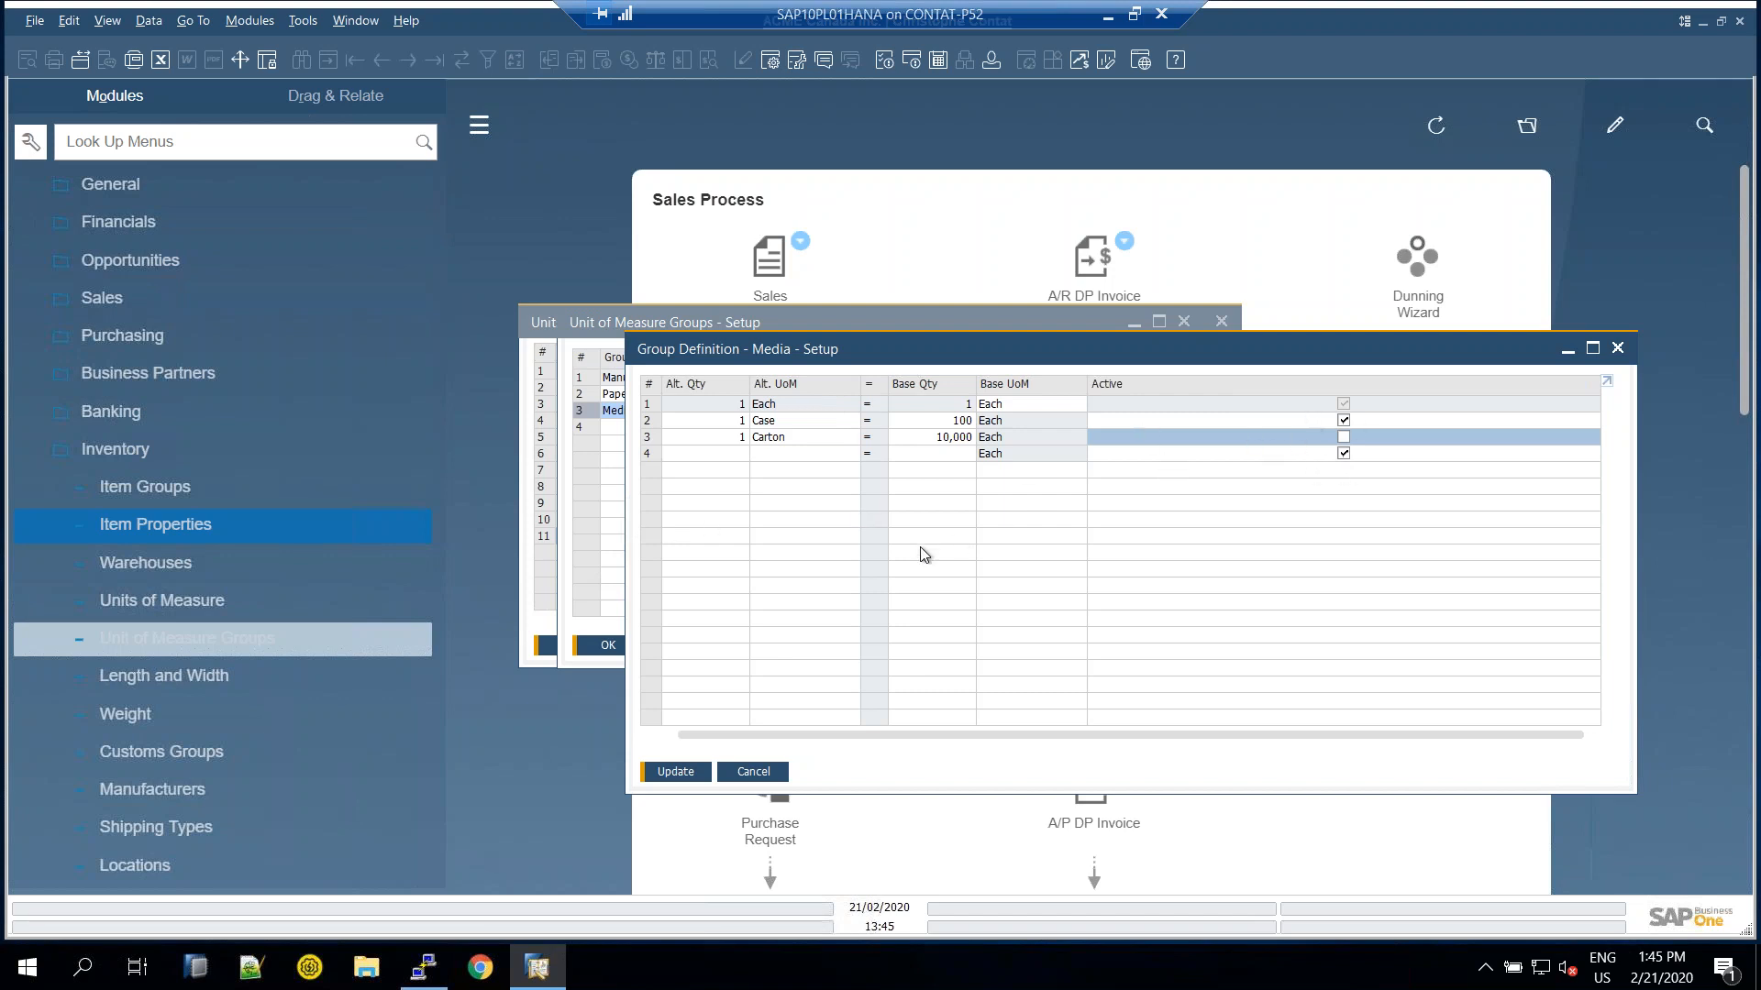
{"action": "left_click", "coordinate": [747, 778]}
{"action": "left_click", "coordinate": [688, 647]}
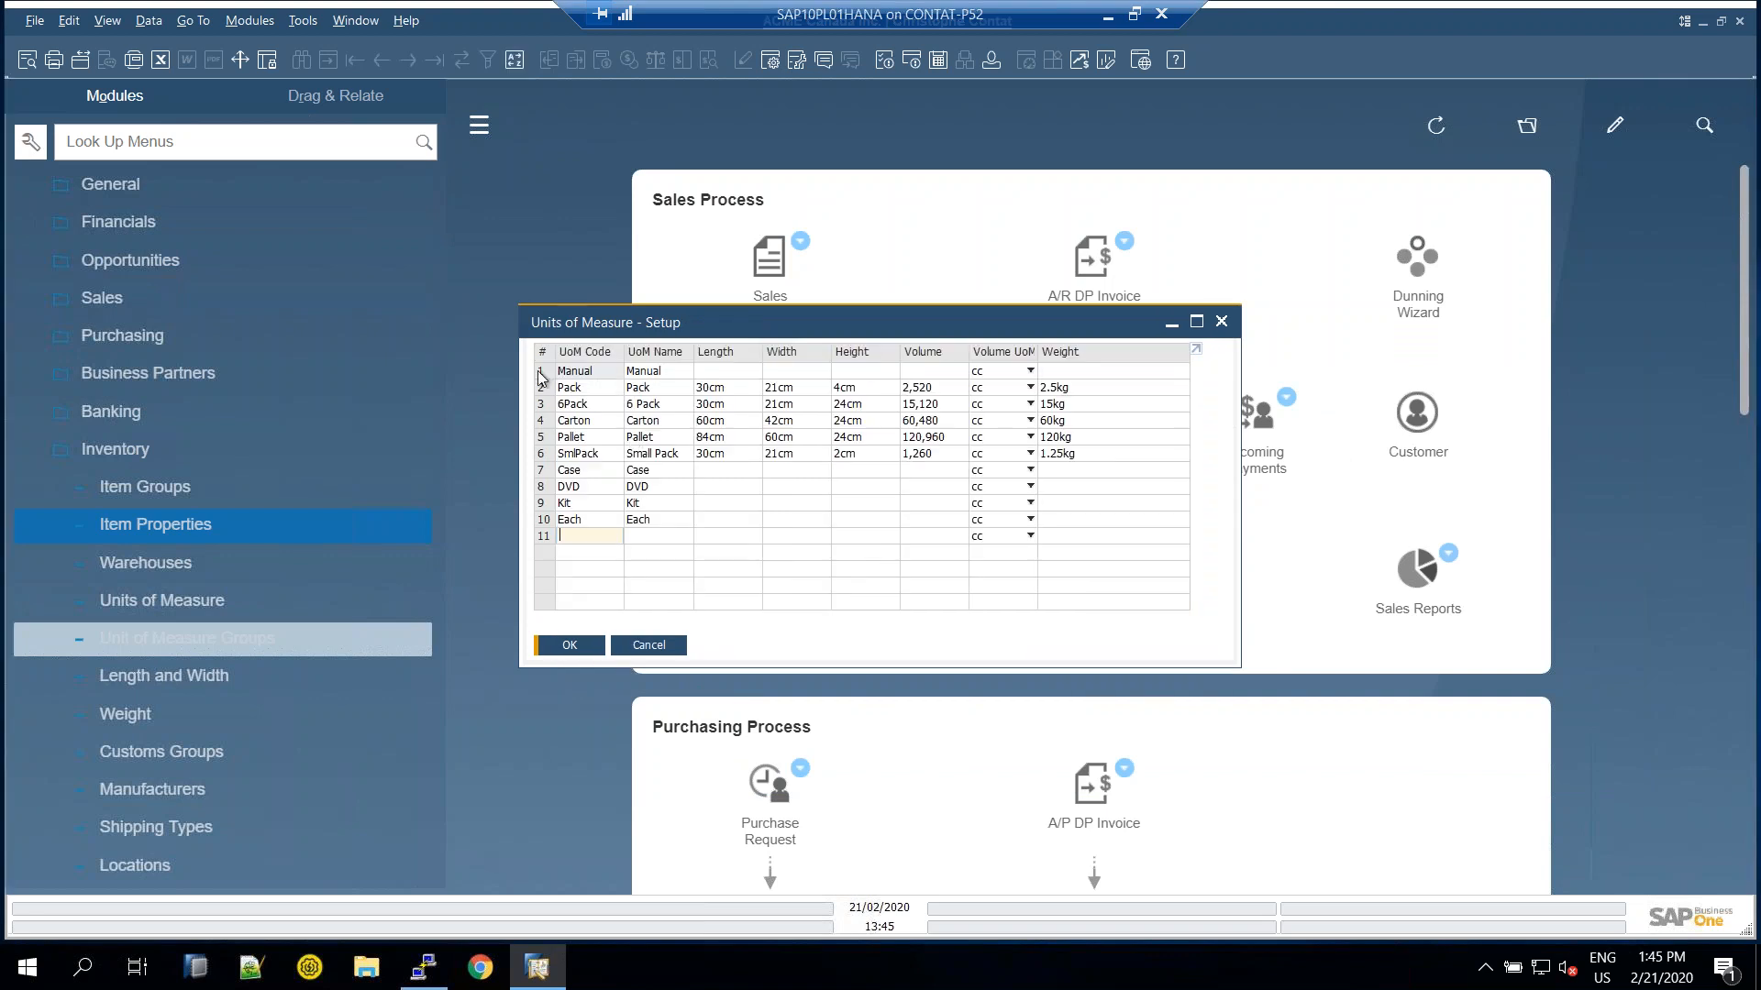
{"action": "left_click", "coordinate": [648, 645]}
Collapse Setup and Administration, then browse Inventory Reports to the batch and serial trace reports
{"action": "scroll", "coordinate": [134, 352], "scroll_direction": "up", "scroll_amount": 3}
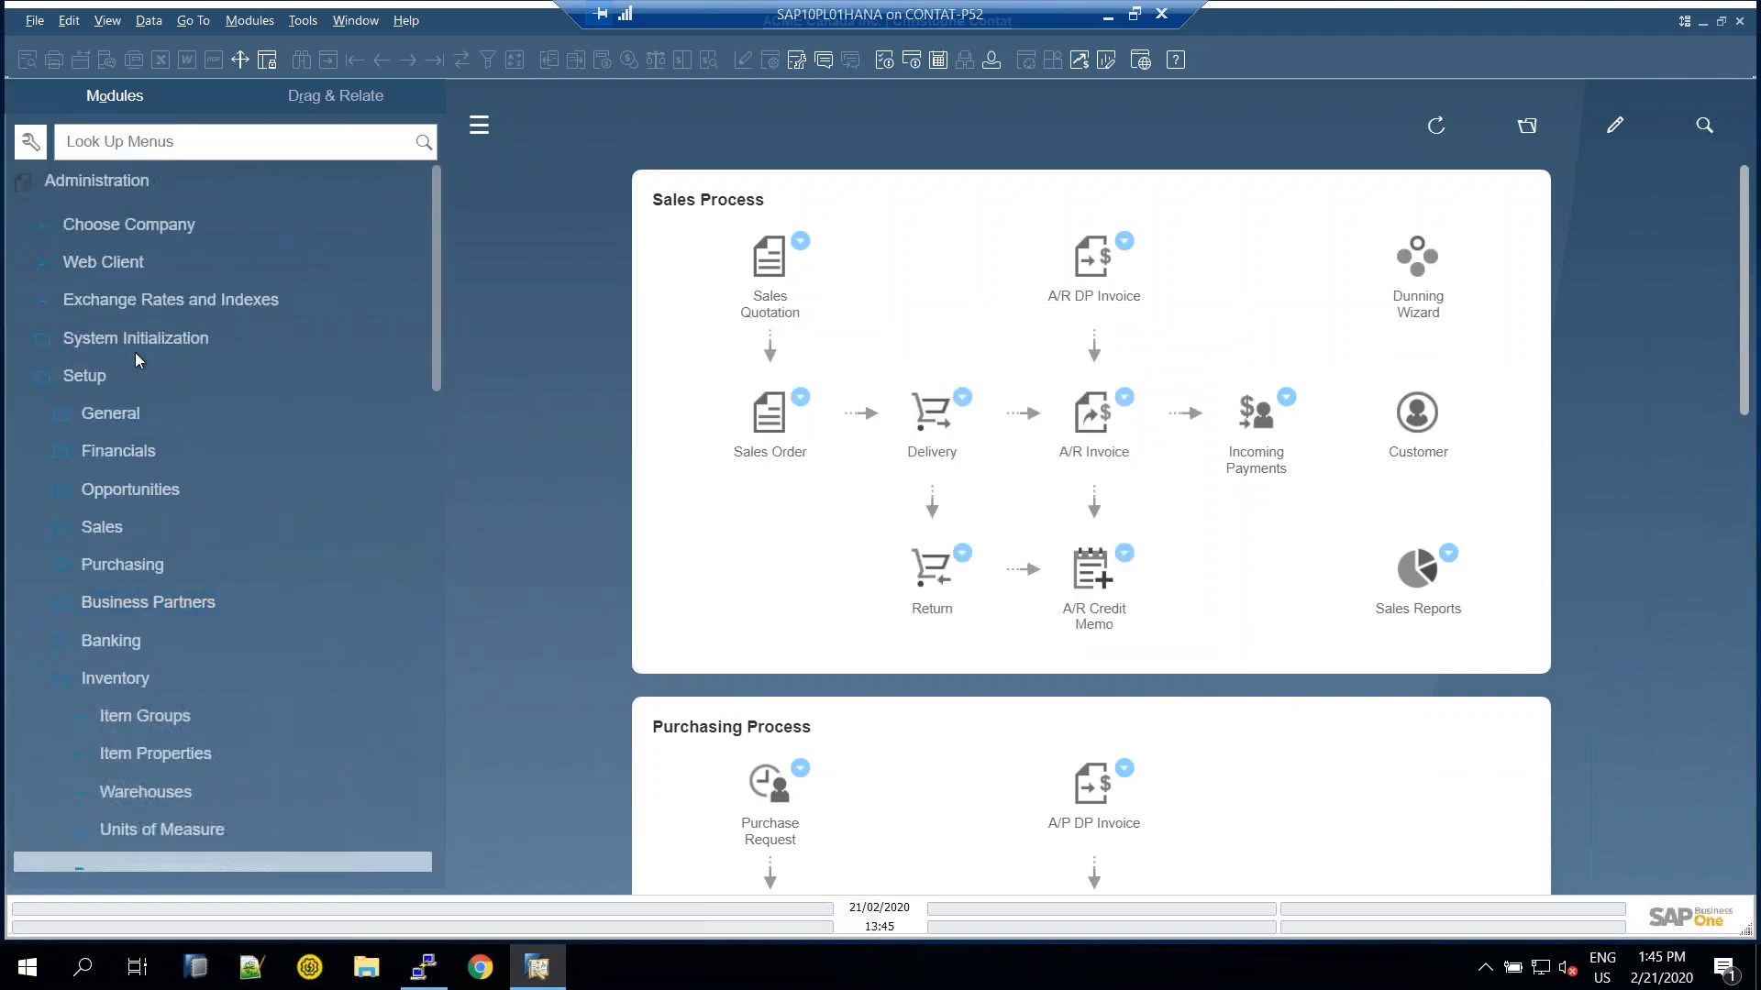
{"action": "left_click", "coordinate": [108, 389]}
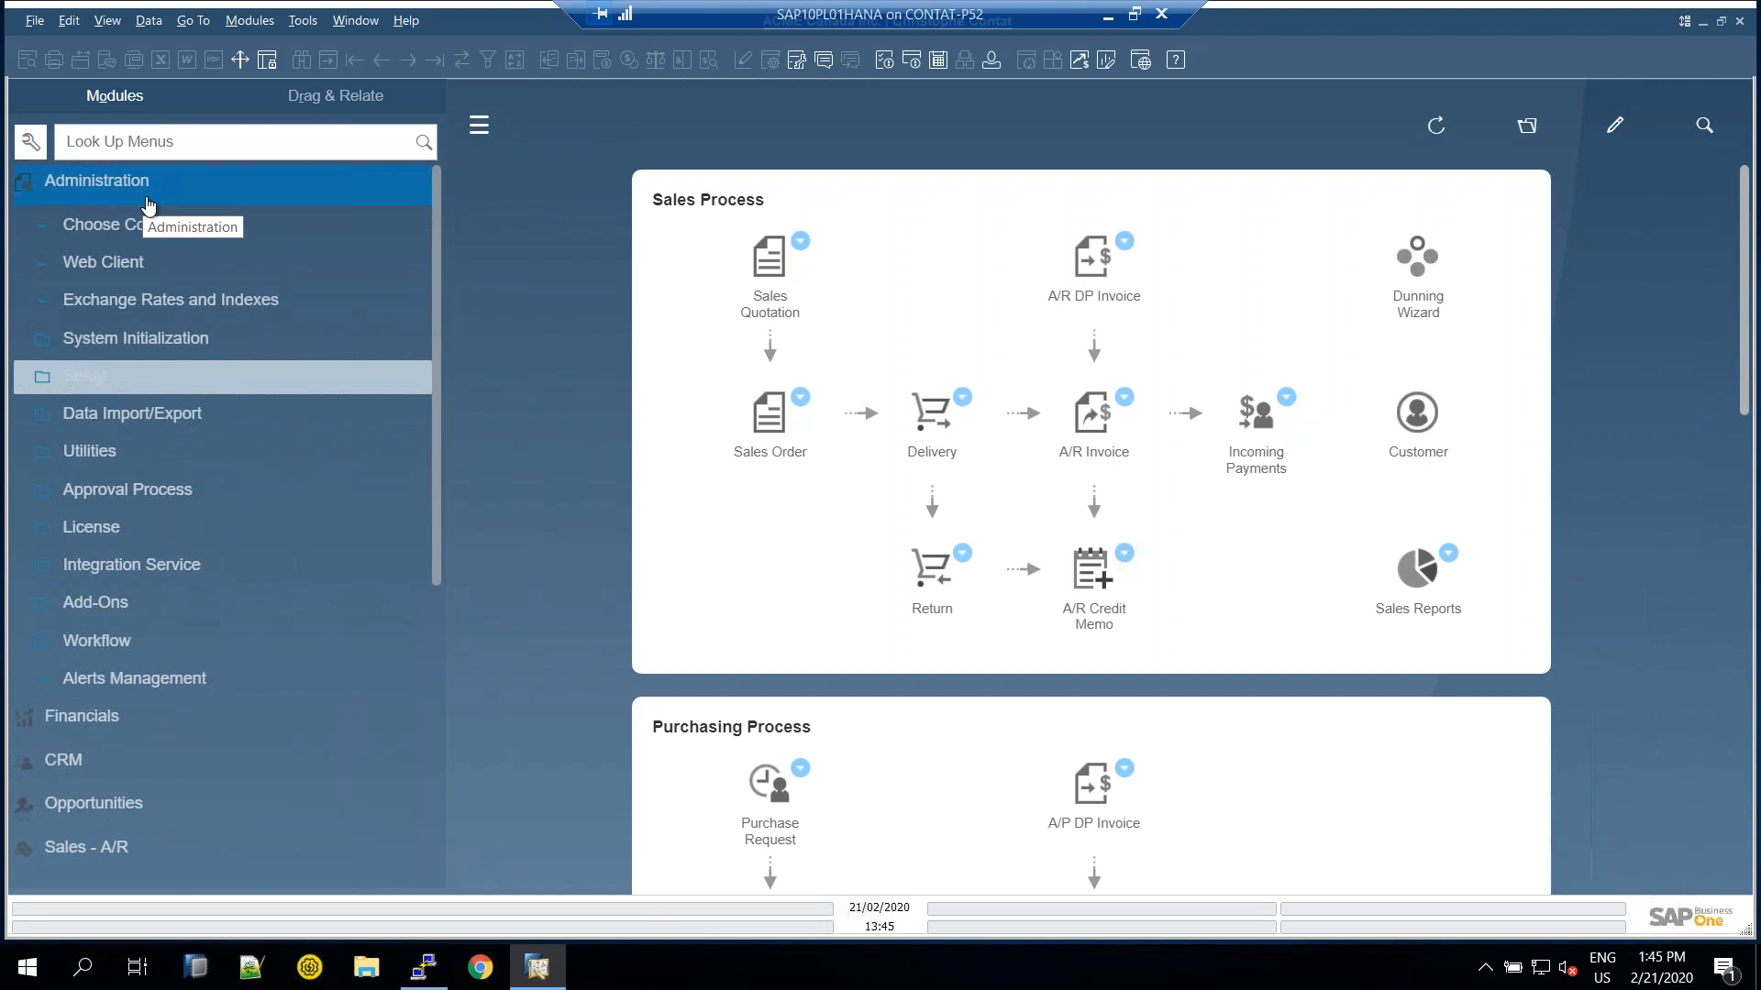
{"action": "left_click", "coordinate": [111, 183]}
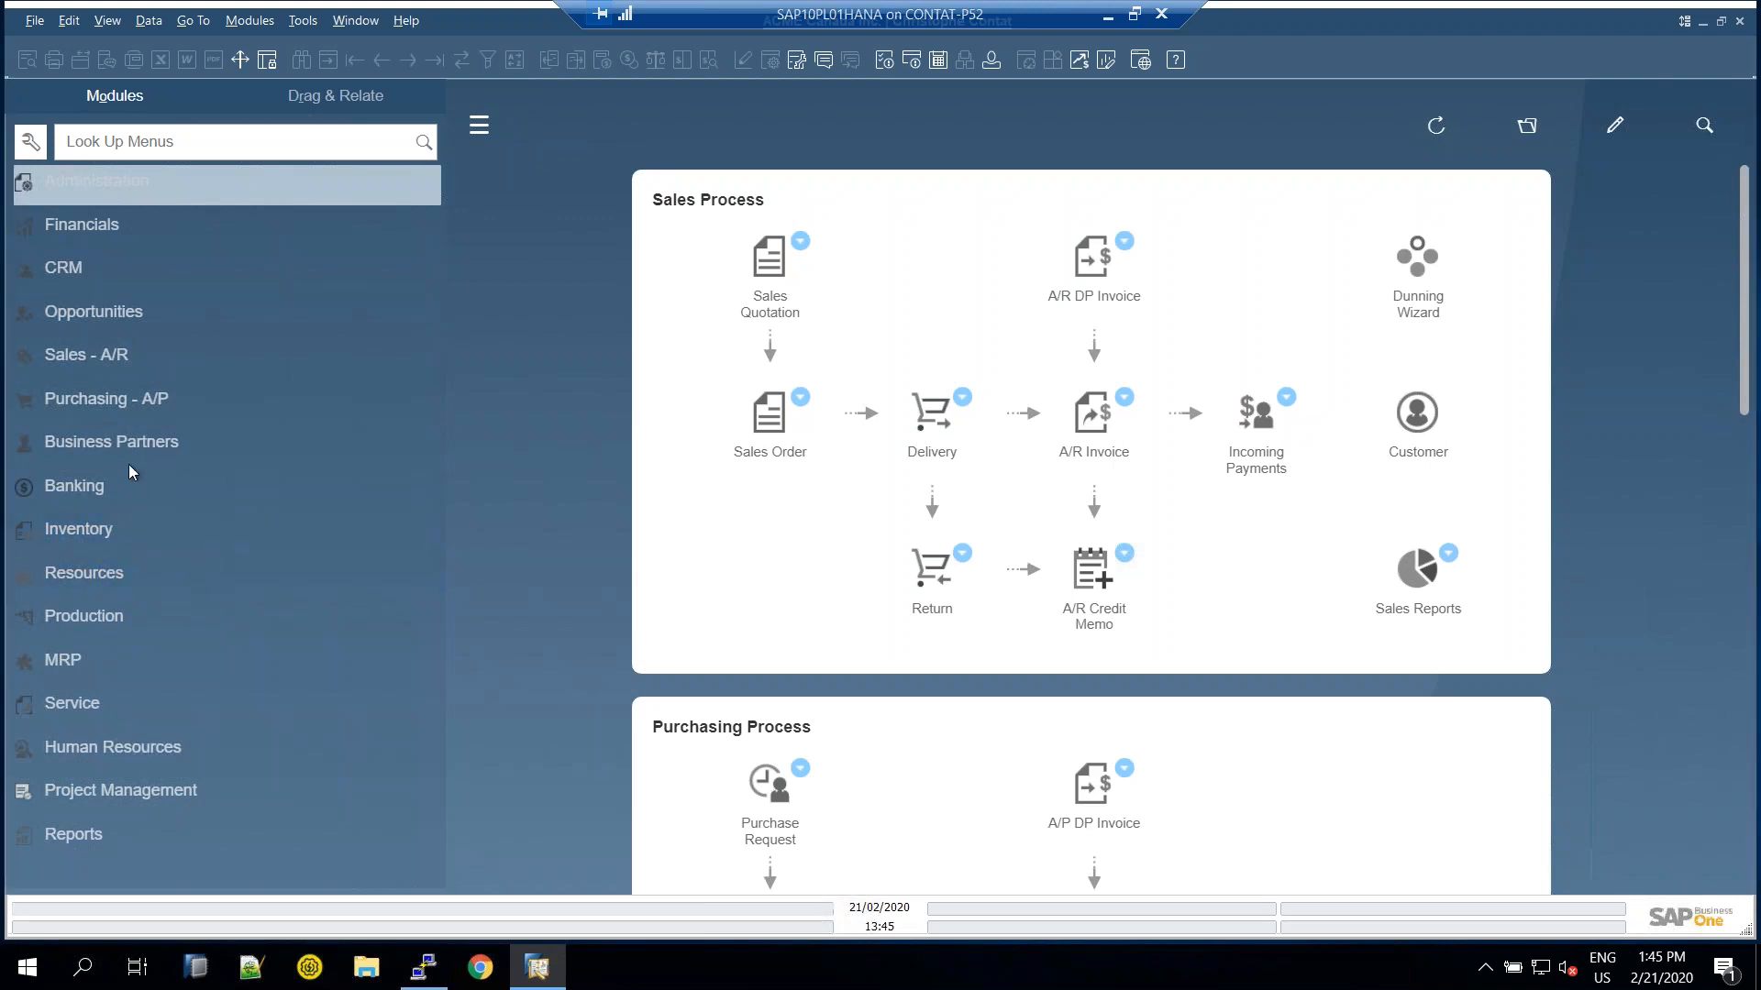
{"action": "left_click", "coordinate": [118, 543]}
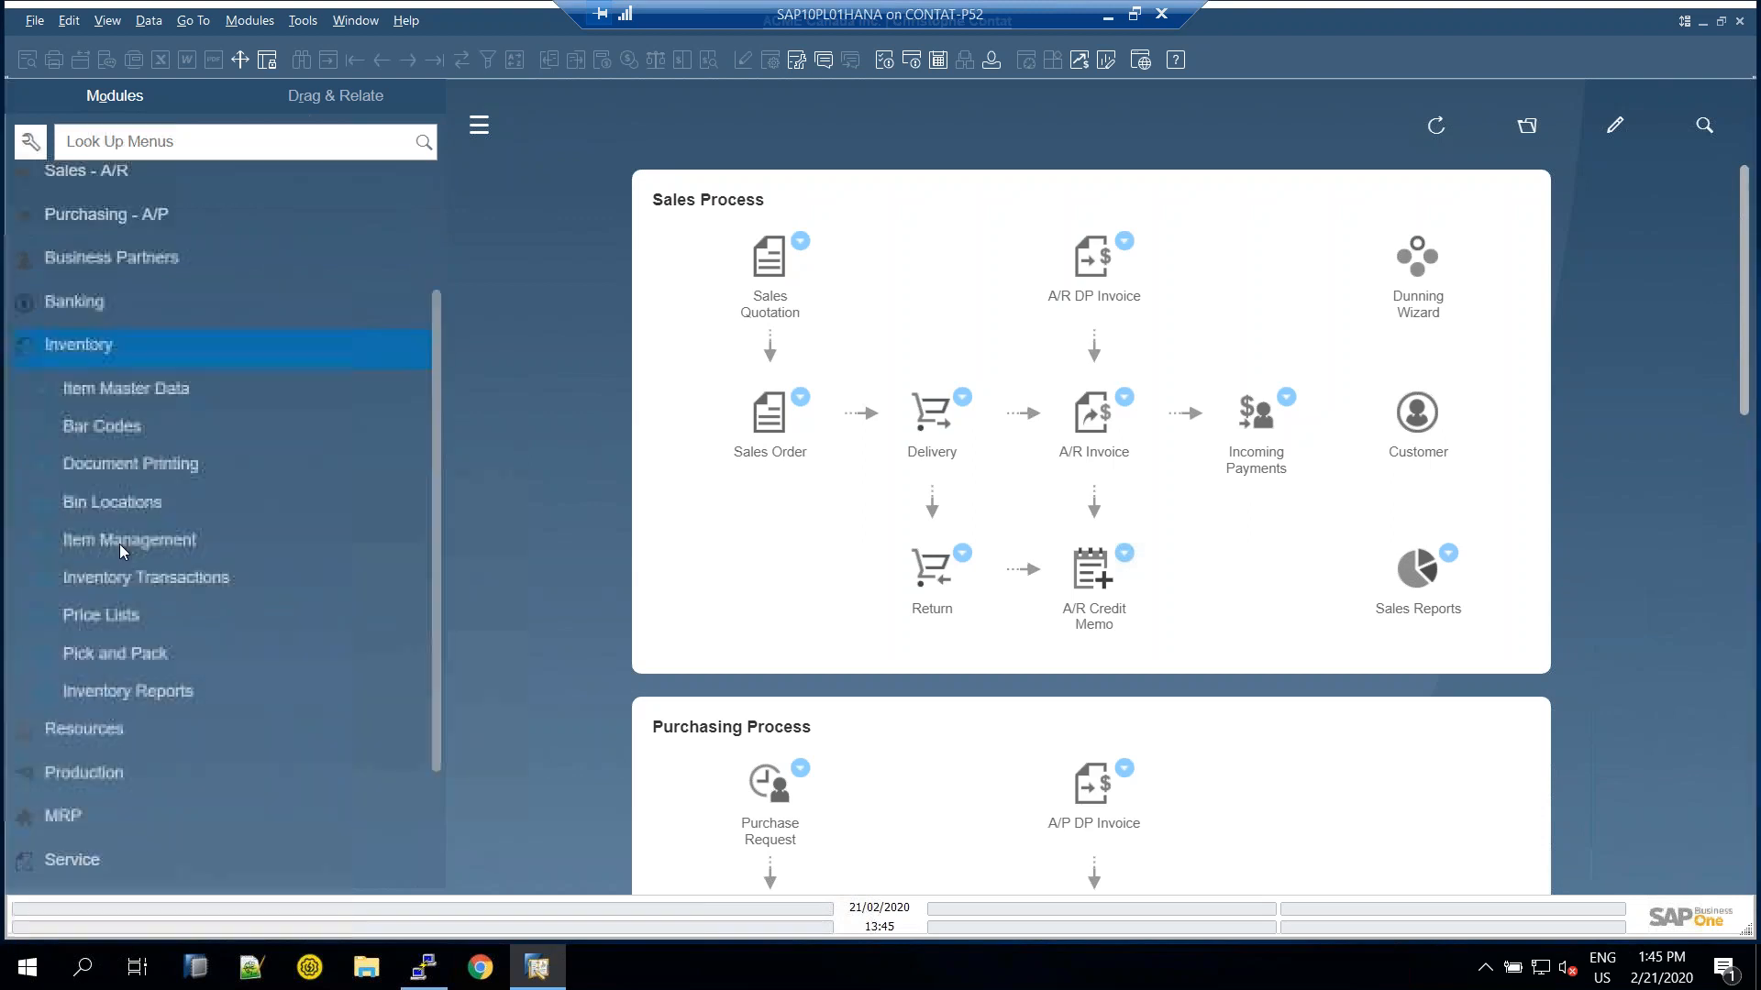
{"action": "left_click", "coordinate": [132, 547]}
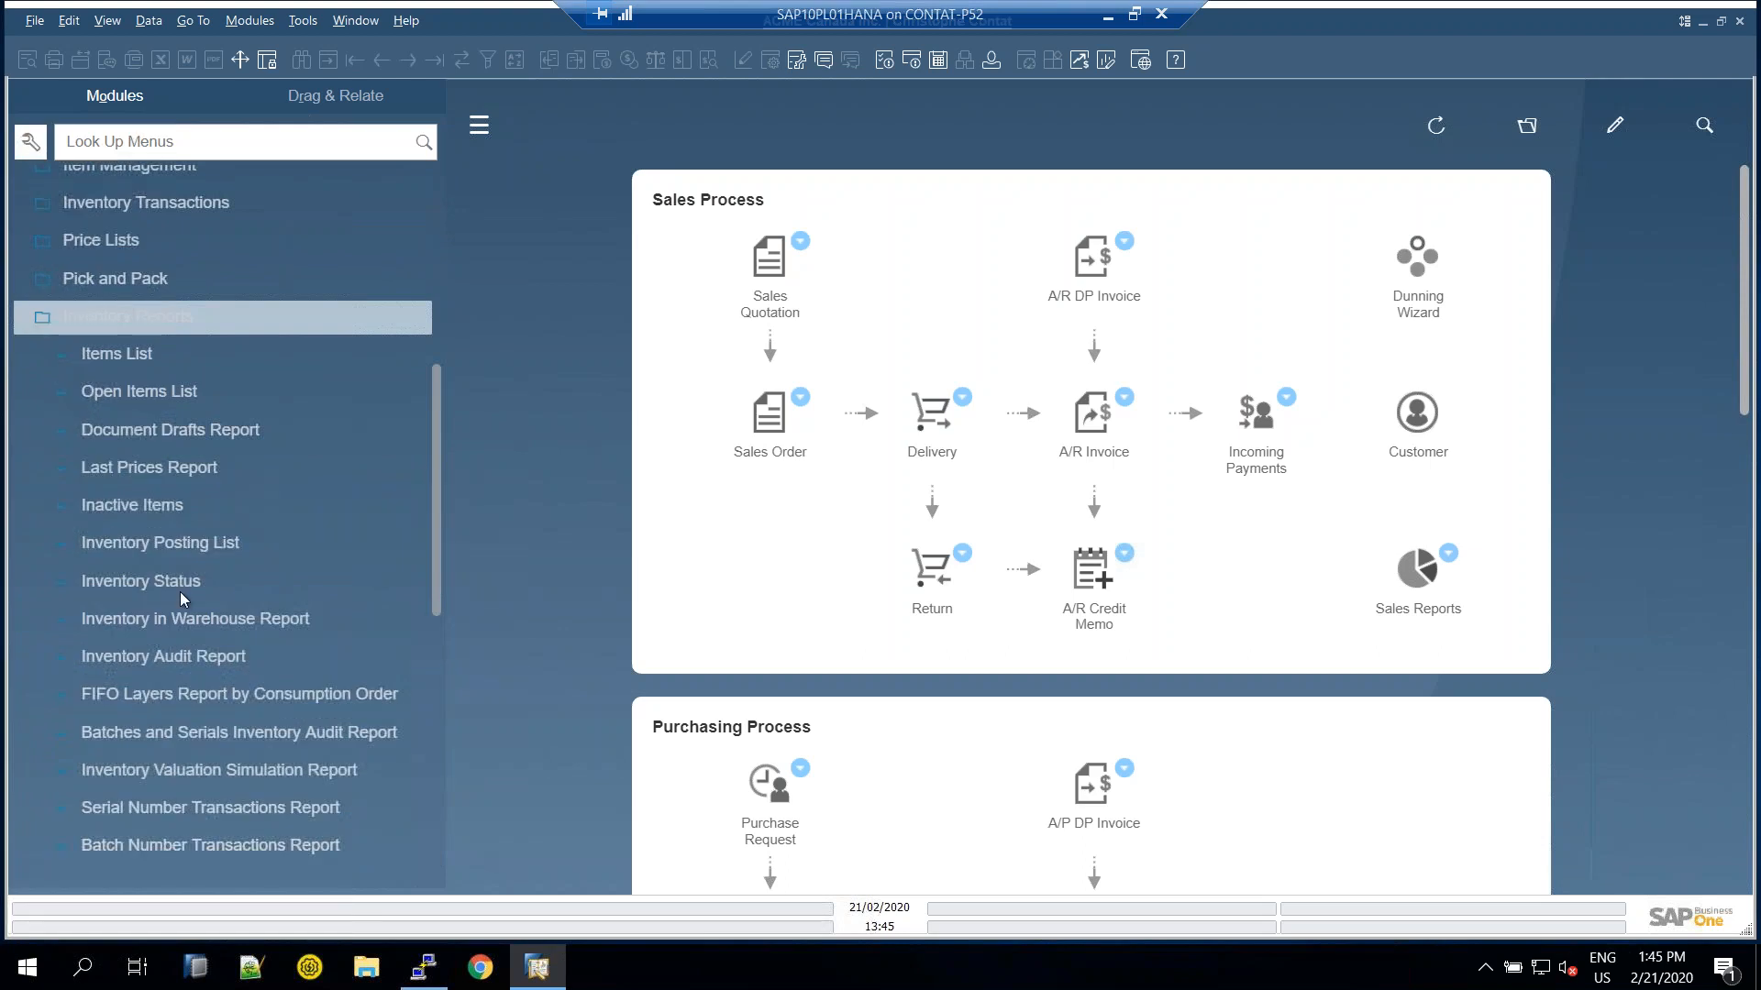
{"action": "scroll", "coordinate": [213, 620], "scroll_direction": "down", "scroll_amount": 5}
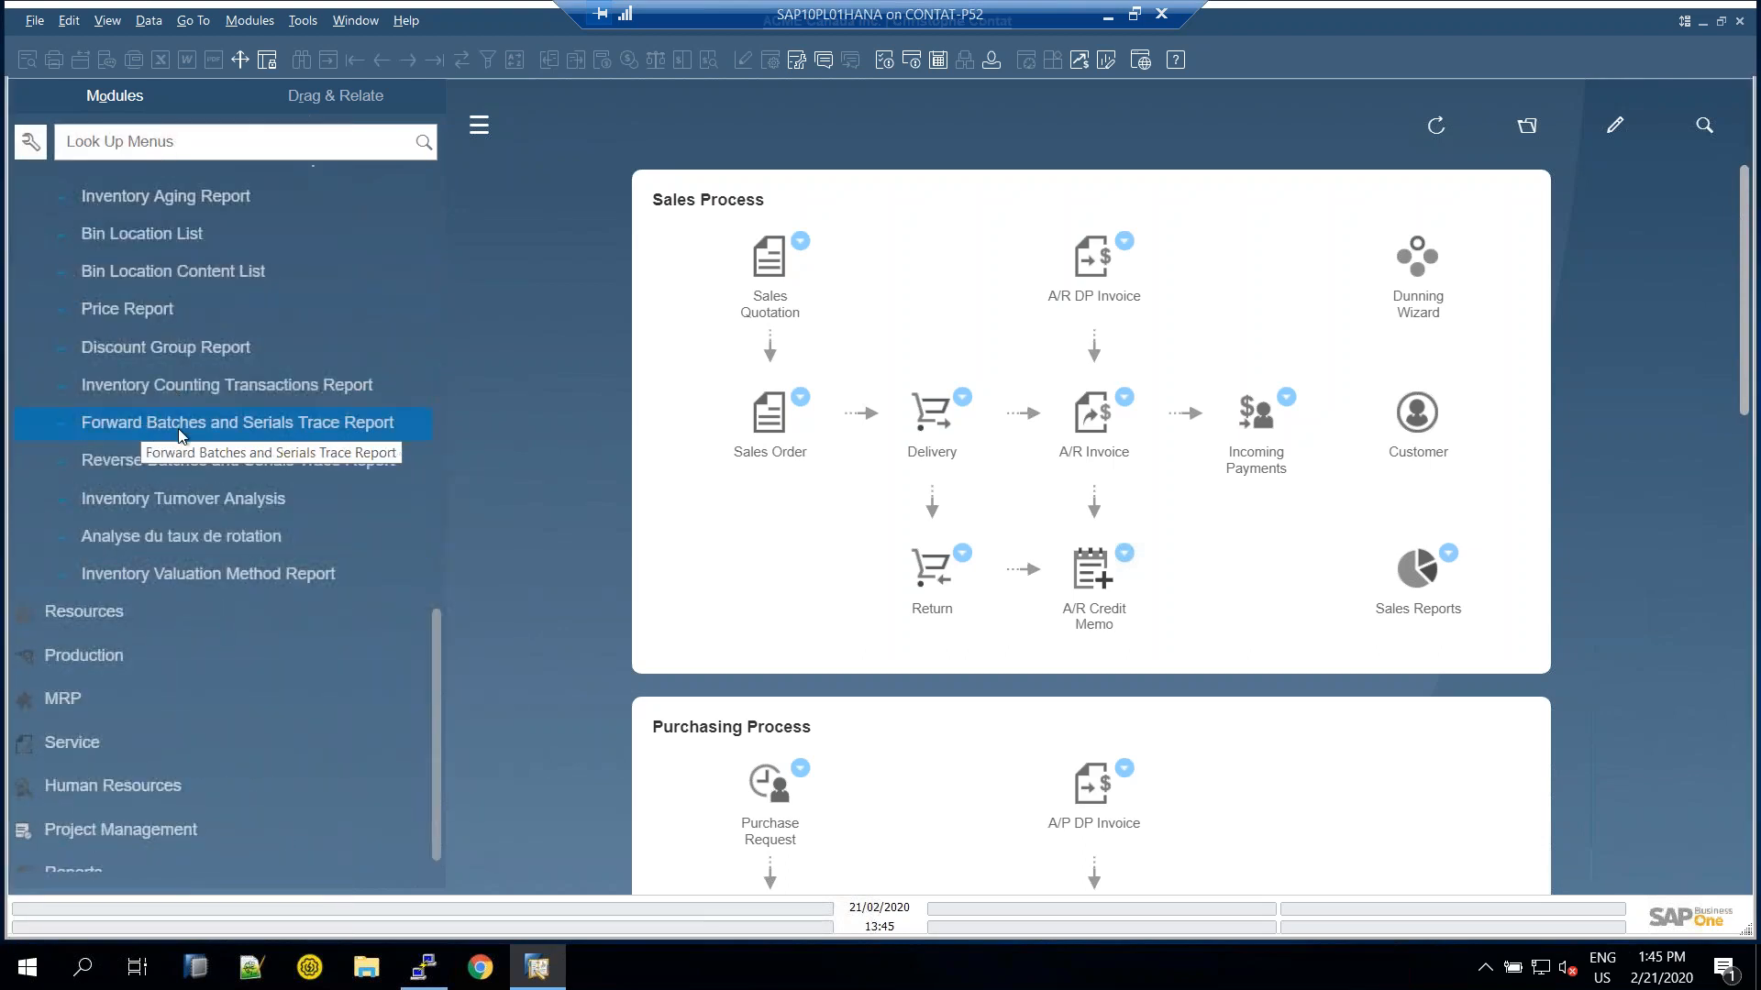
{"action": "left_click", "coordinate": [225, 459]}
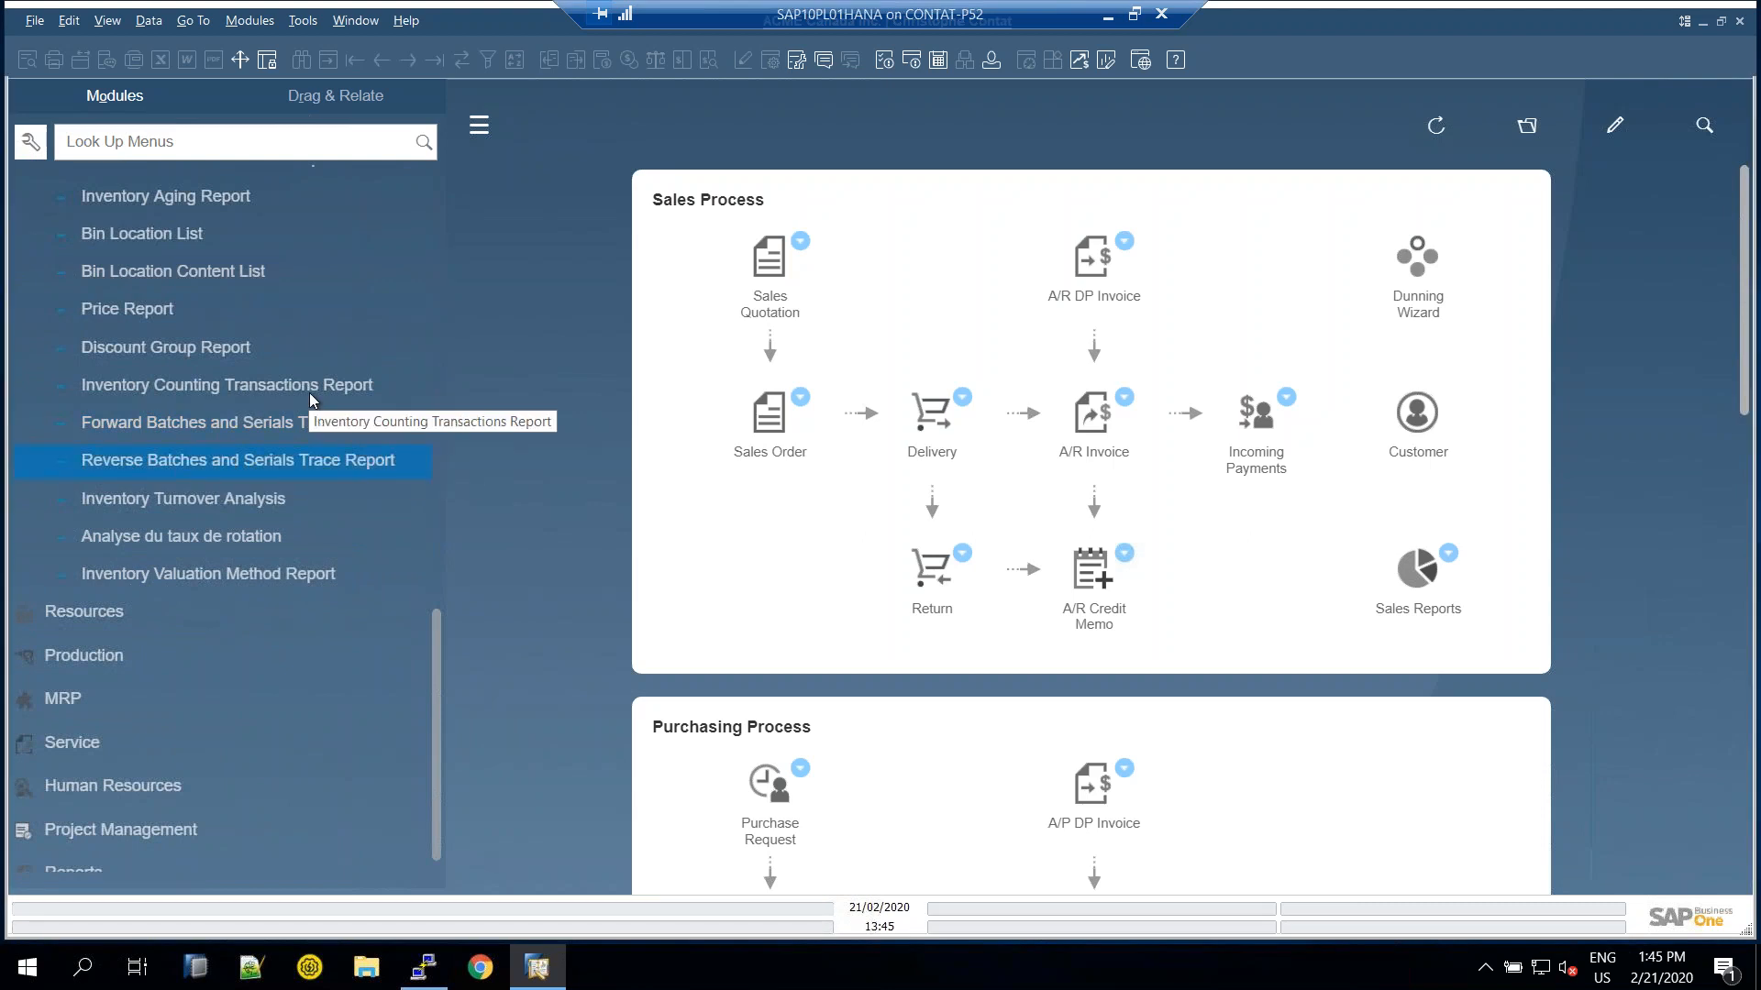
{"action": "left_click", "coordinate": [323, 422]}
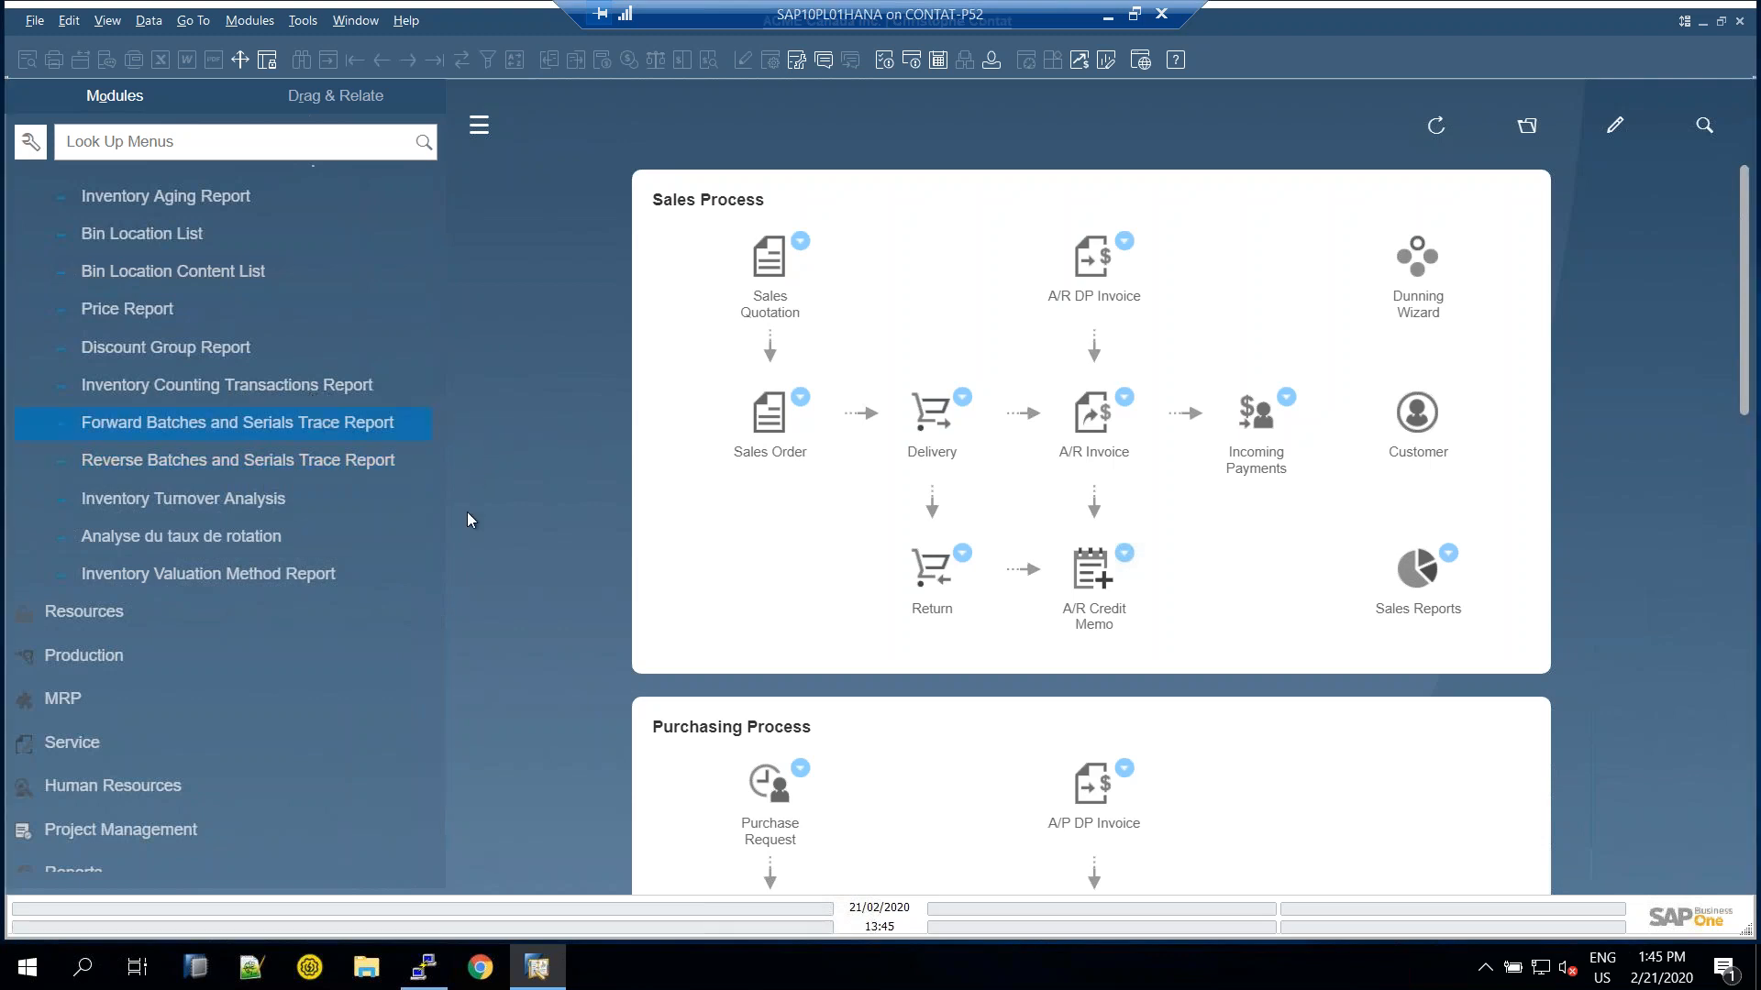
{"action": "left_click", "coordinate": [401, 310]}
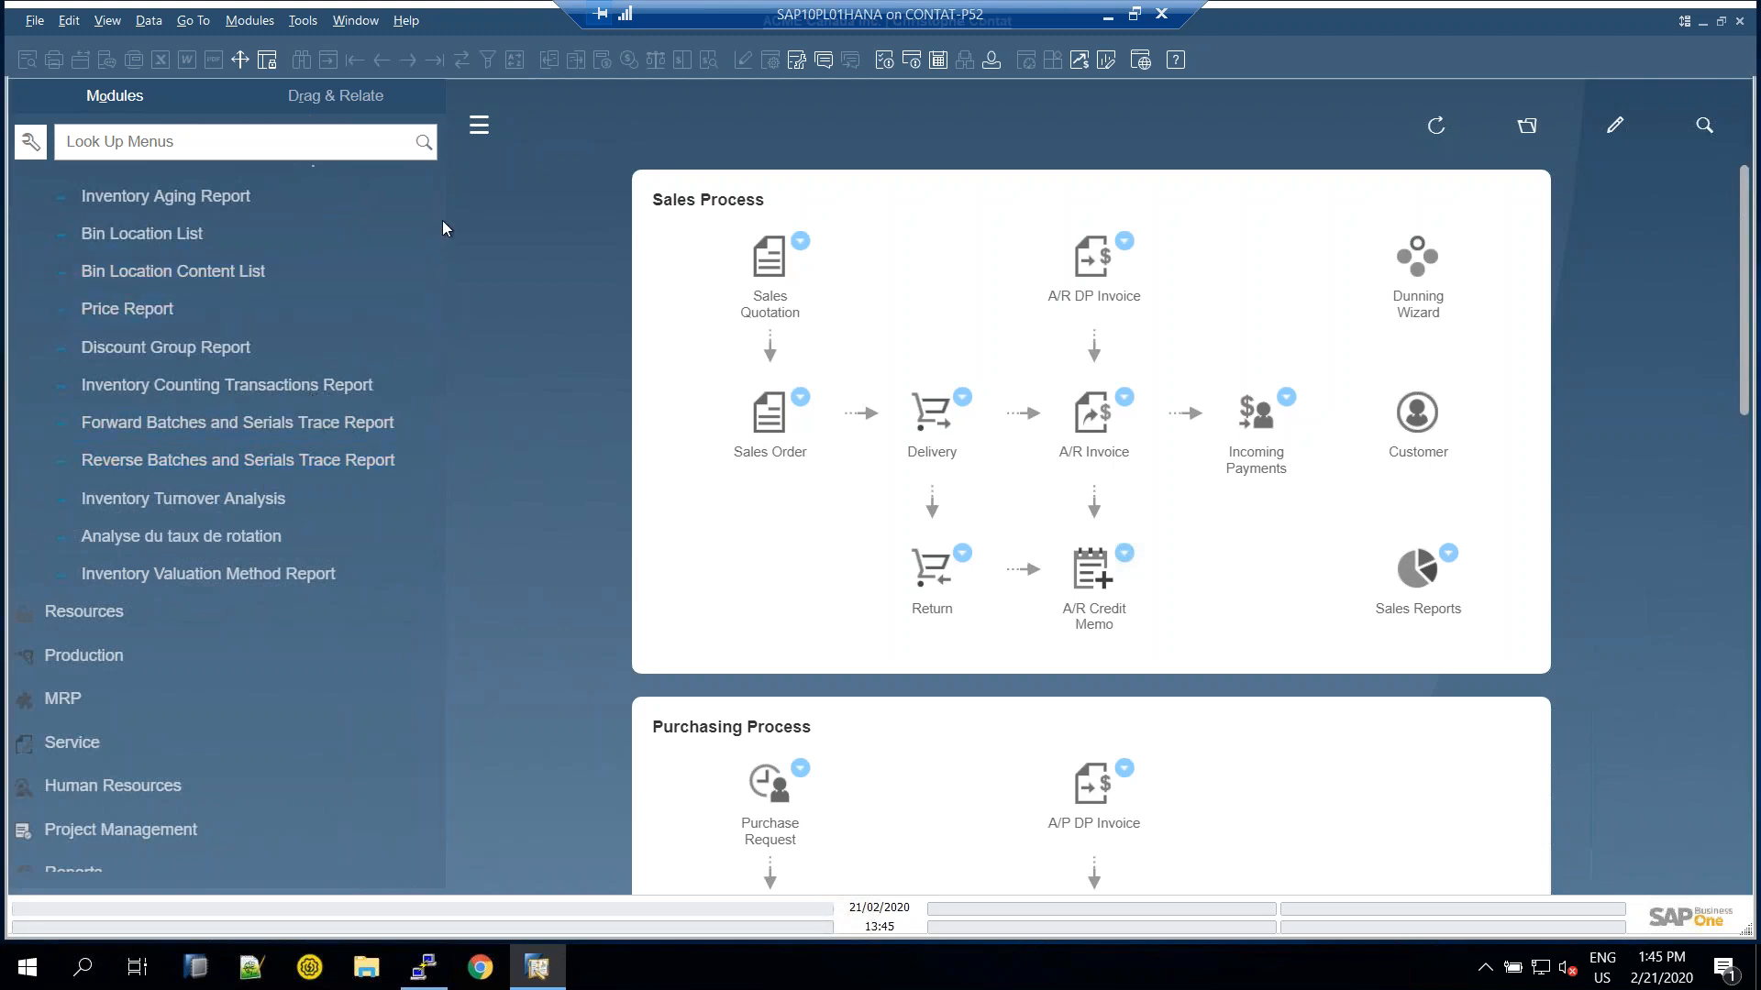
Collapse Inventory Reports and Inventory, and expand the Production module
{"action": "scroll", "coordinate": [437, 220], "scroll_direction": "up", "scroll_amount": 5}
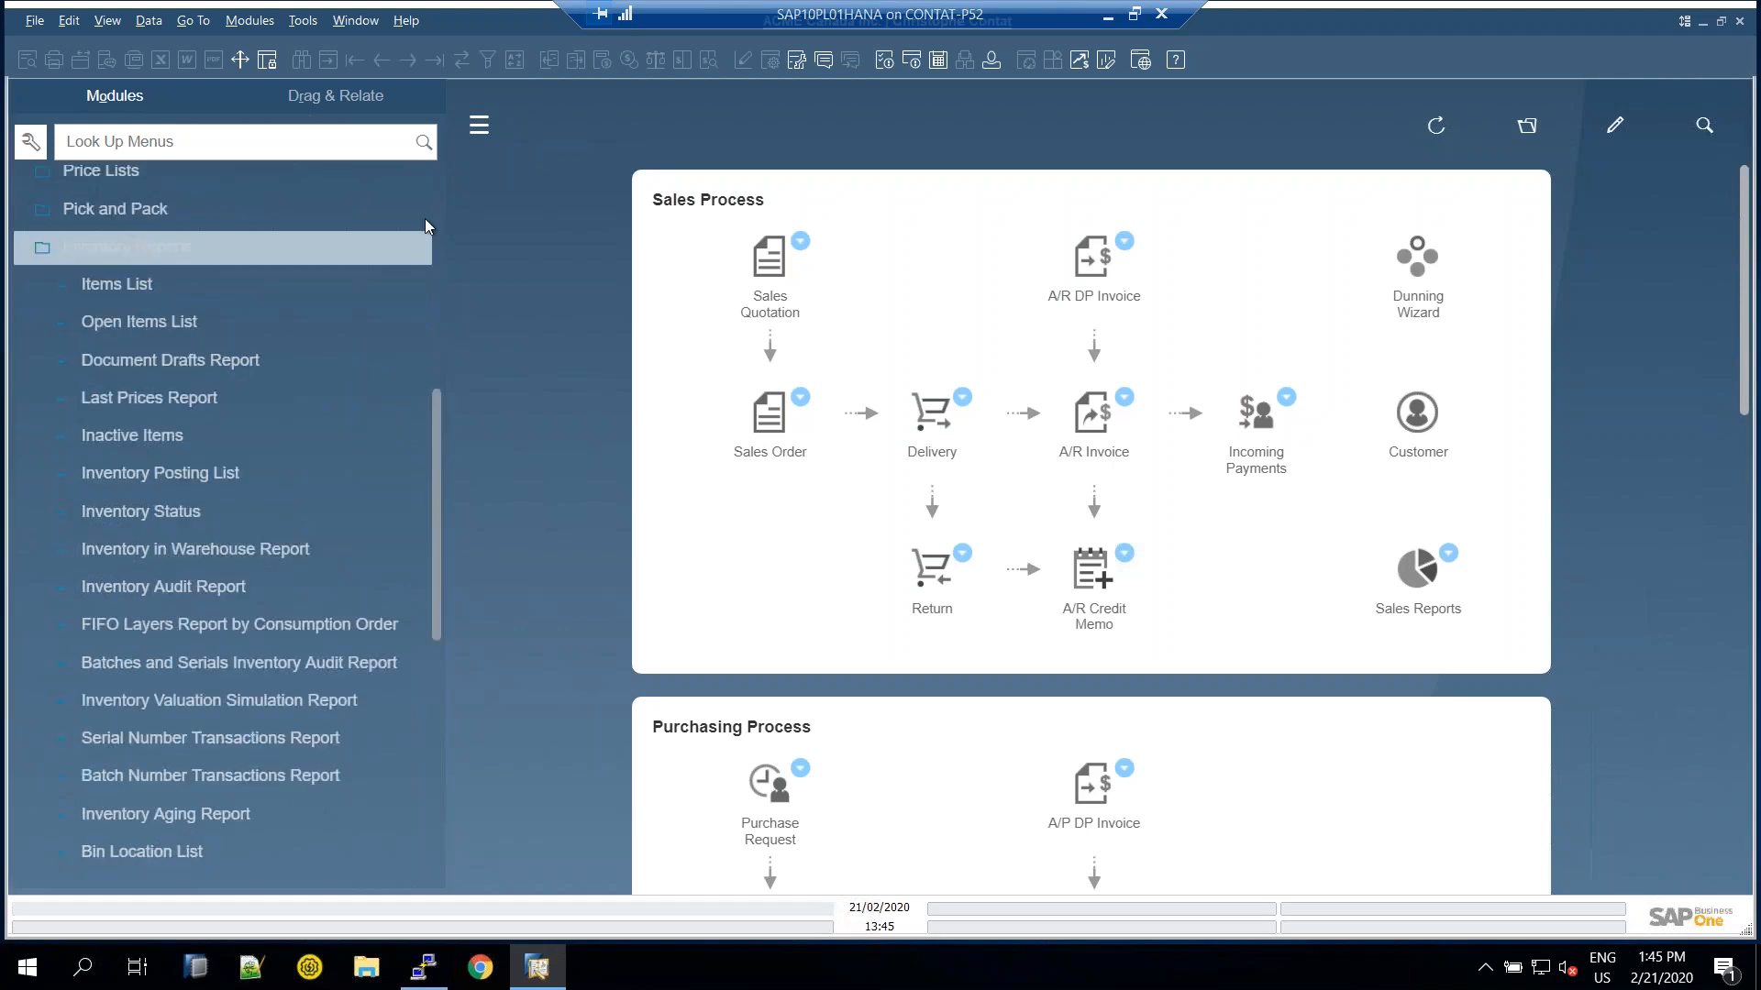
{"action": "left_click", "coordinate": [174, 249]}
{"action": "scroll", "coordinate": [185, 330], "scroll_direction": "up", "scroll_amount": 3}
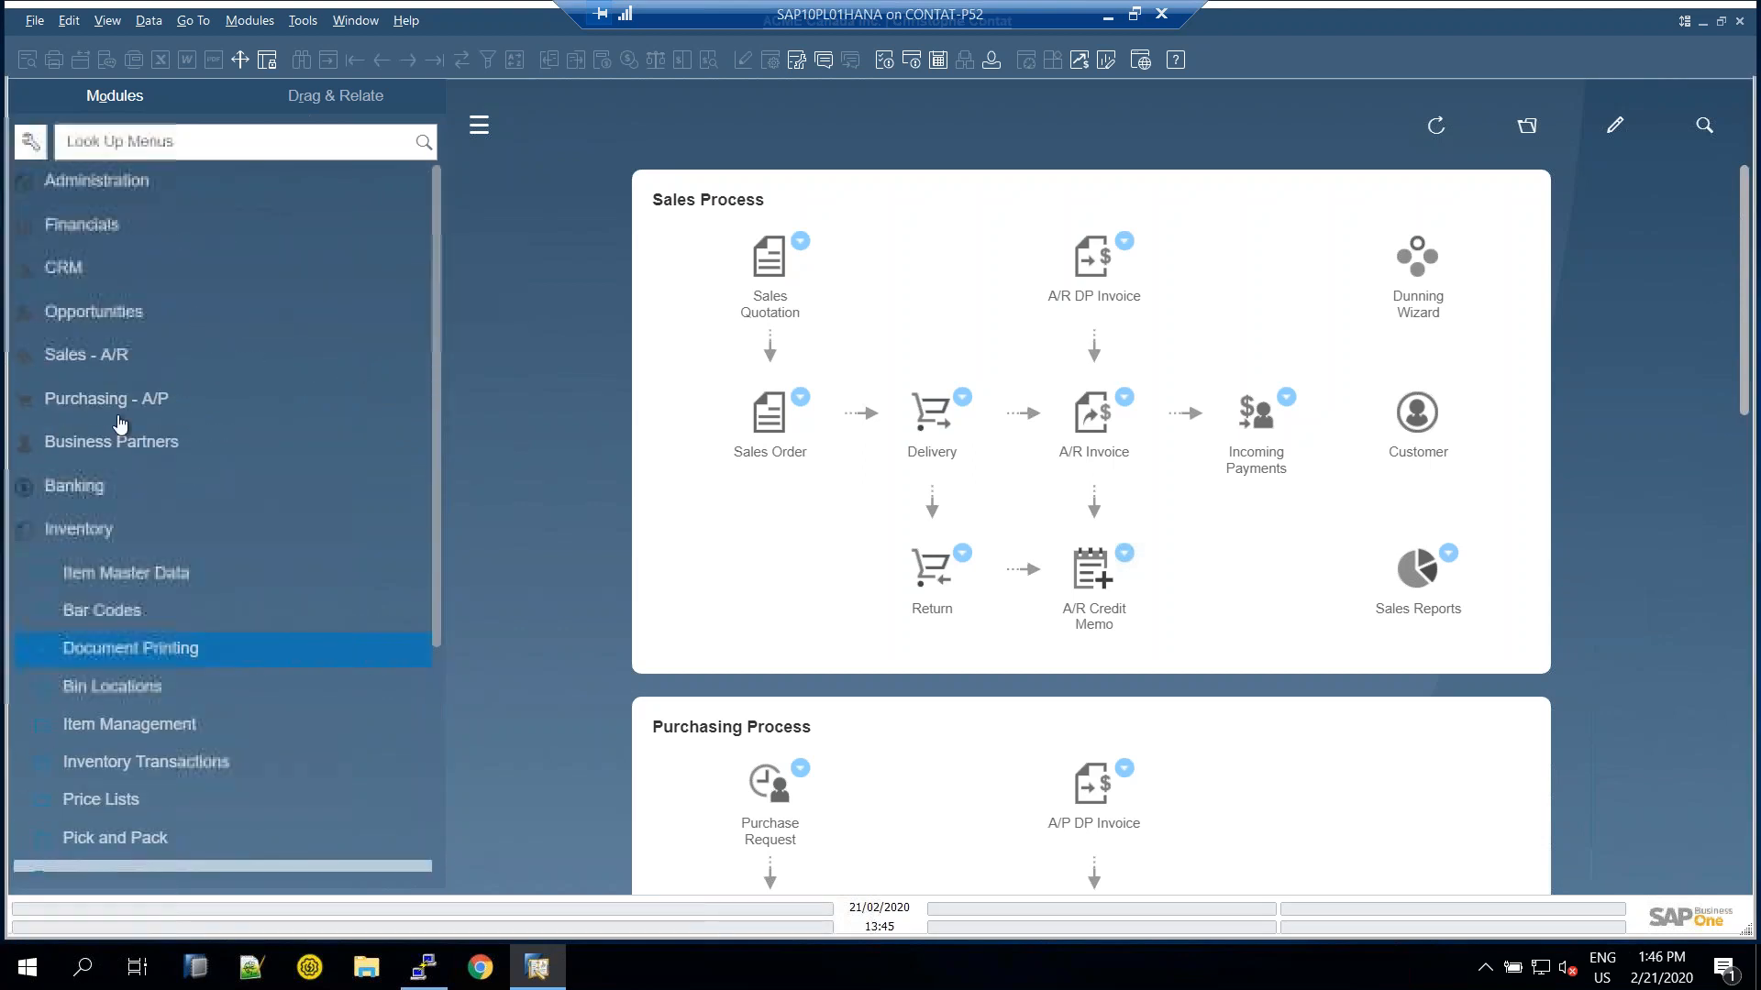
{"action": "left_click", "coordinate": [63, 521]}
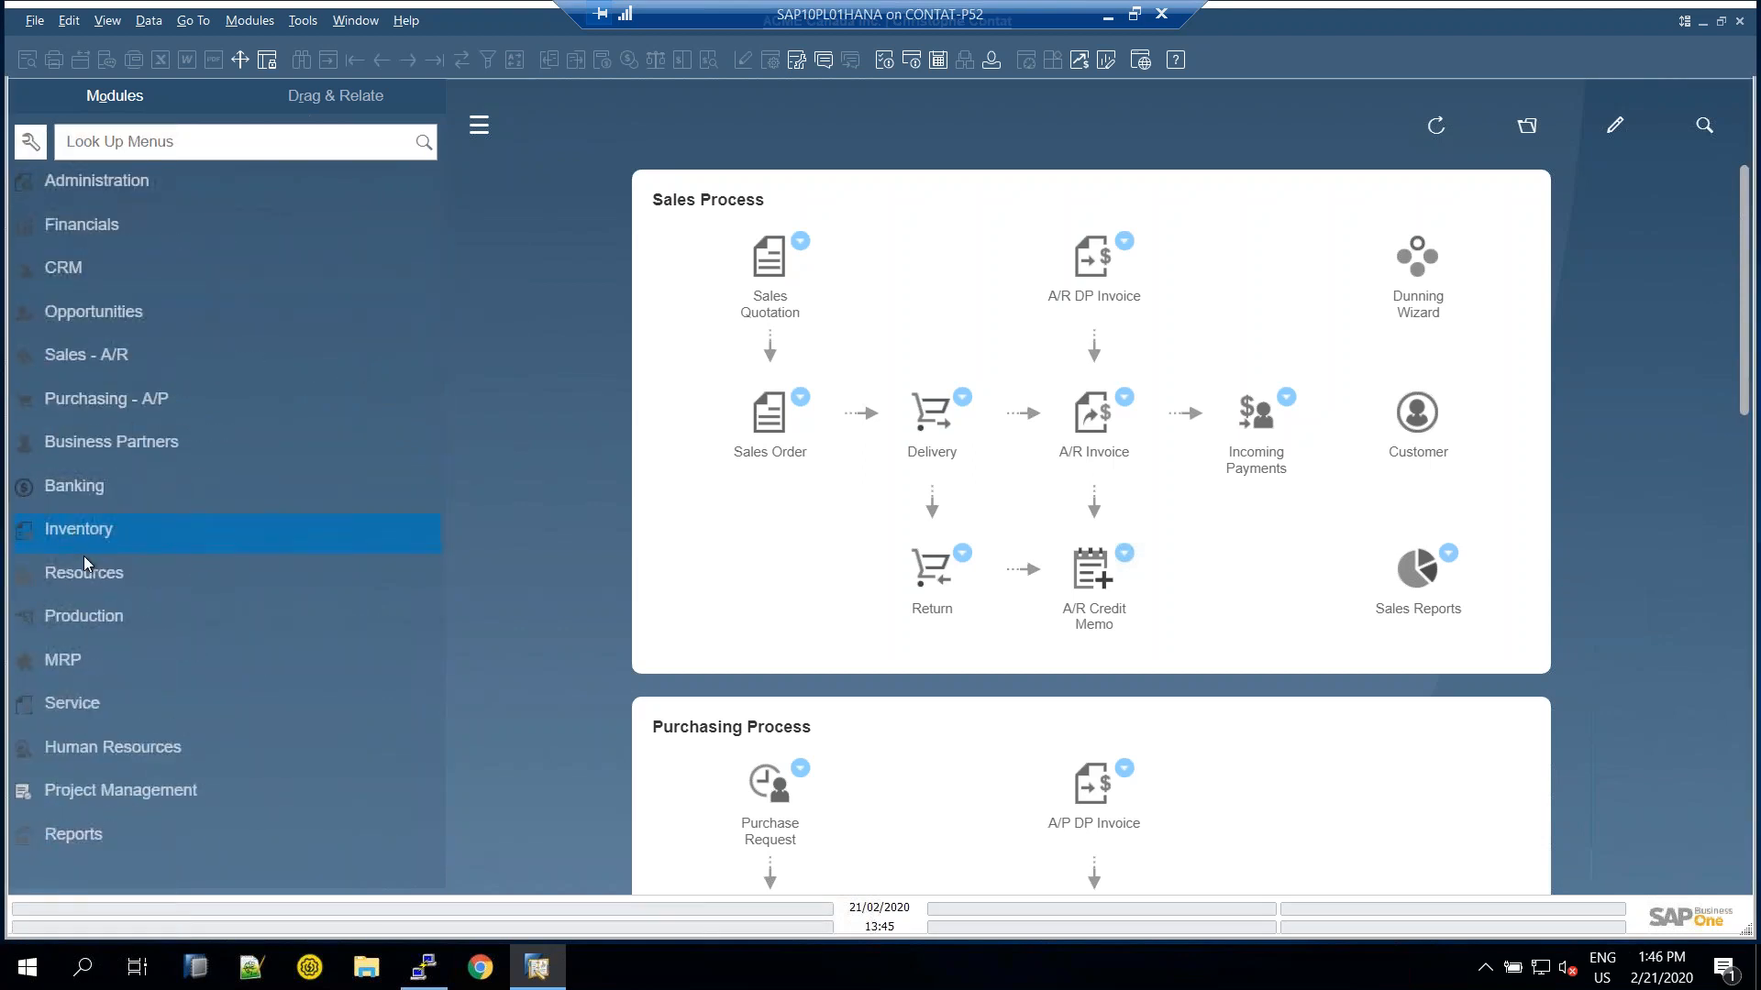
{"action": "left_click", "coordinate": [91, 622]}
Open Production Order, browse to orders 156 and 155, and view component FF's item record
{"action": "left_click", "coordinate": [125, 328]}
{"action": "left_click", "coordinate": [380, 61]}
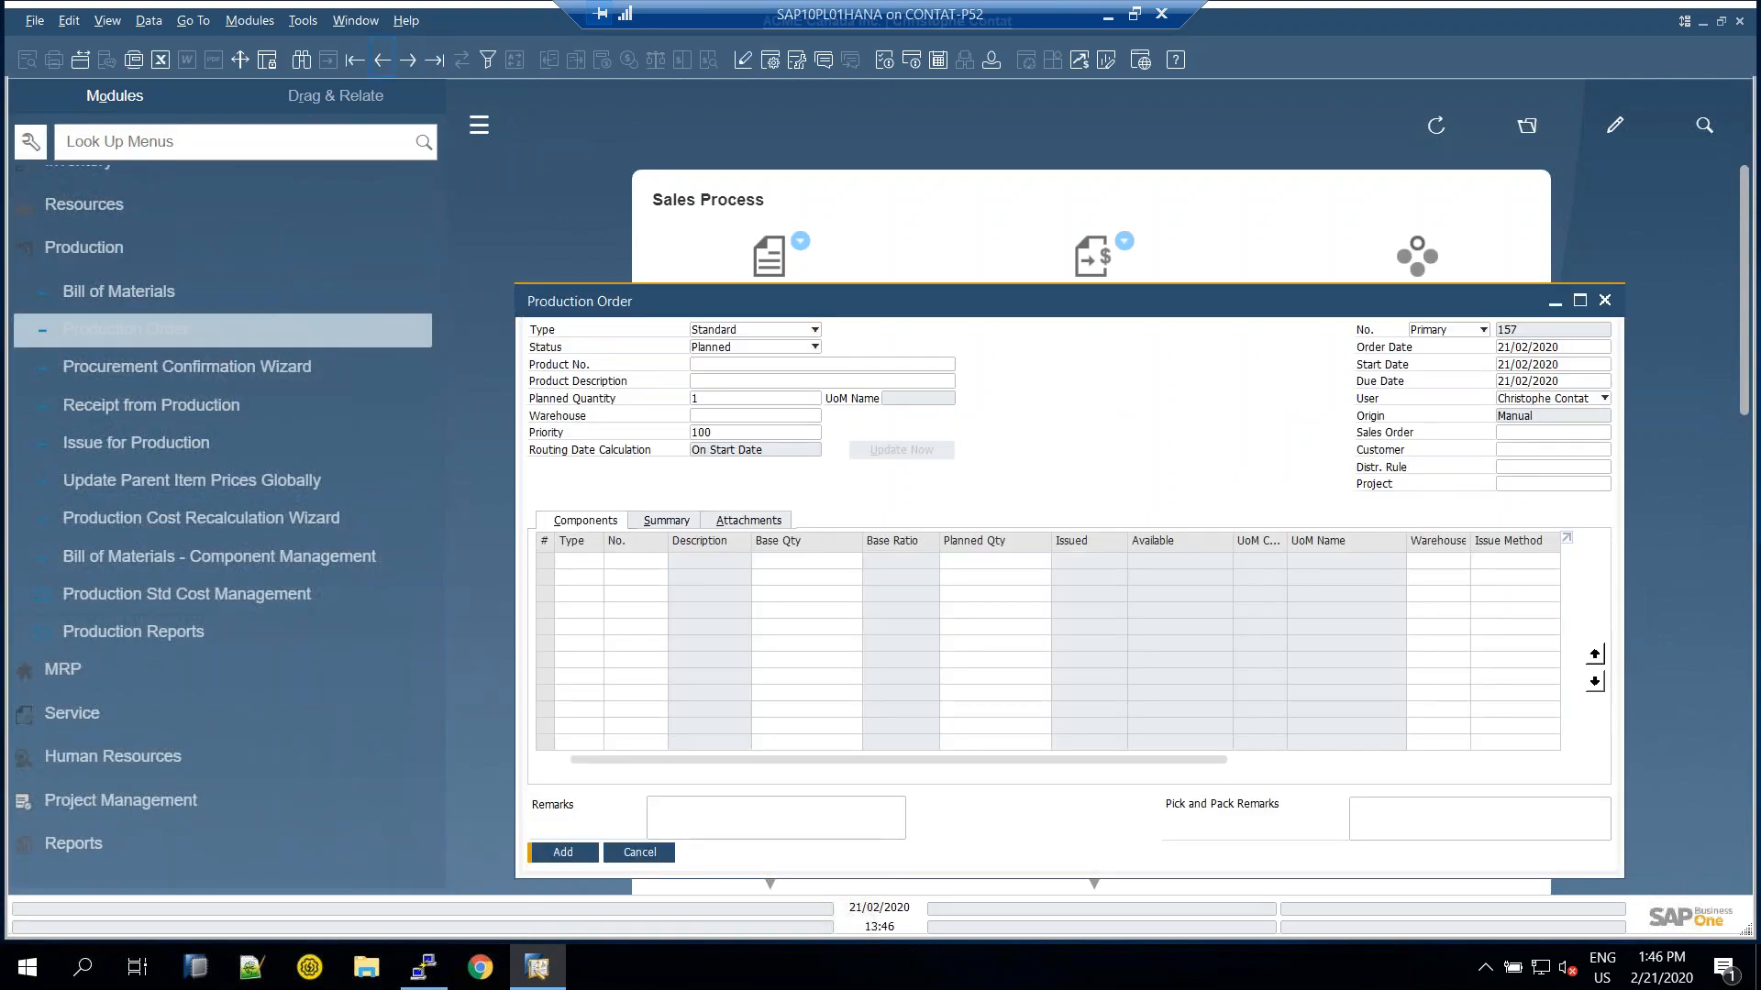
{"action": "left_click", "coordinate": [382, 61]}
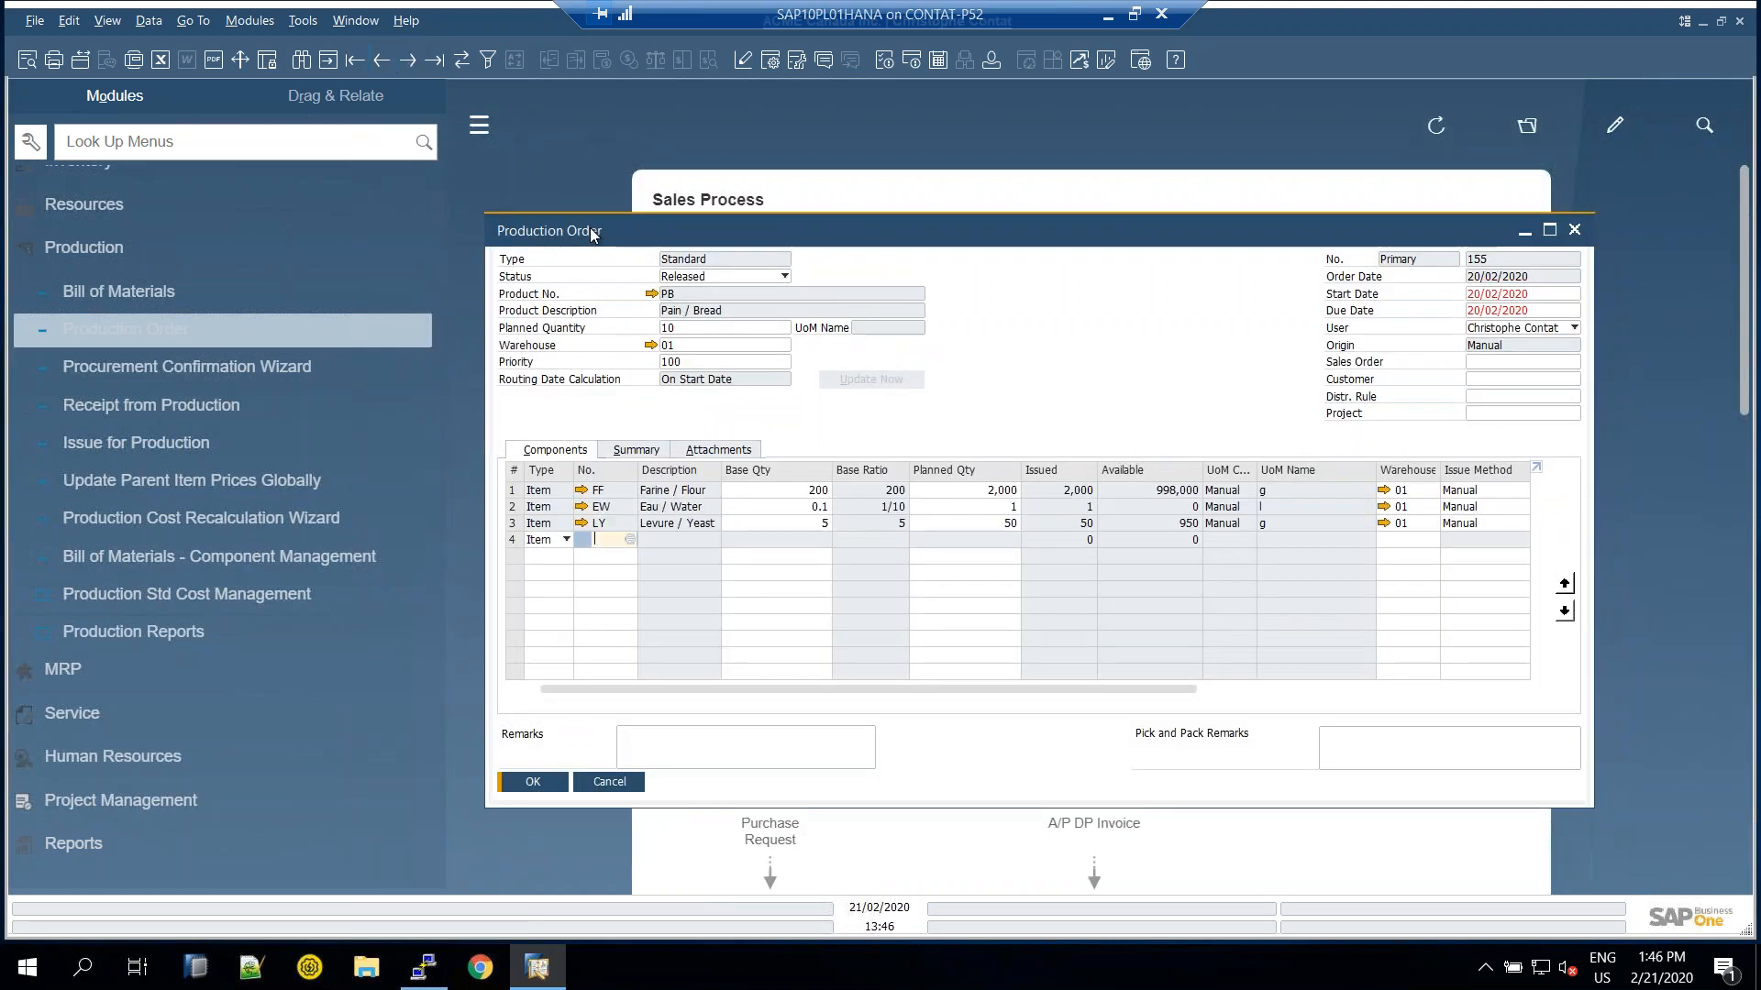
{"action": "left_click_drag", "start_coordinate": [593, 227], "coordinate": [552, 218]}
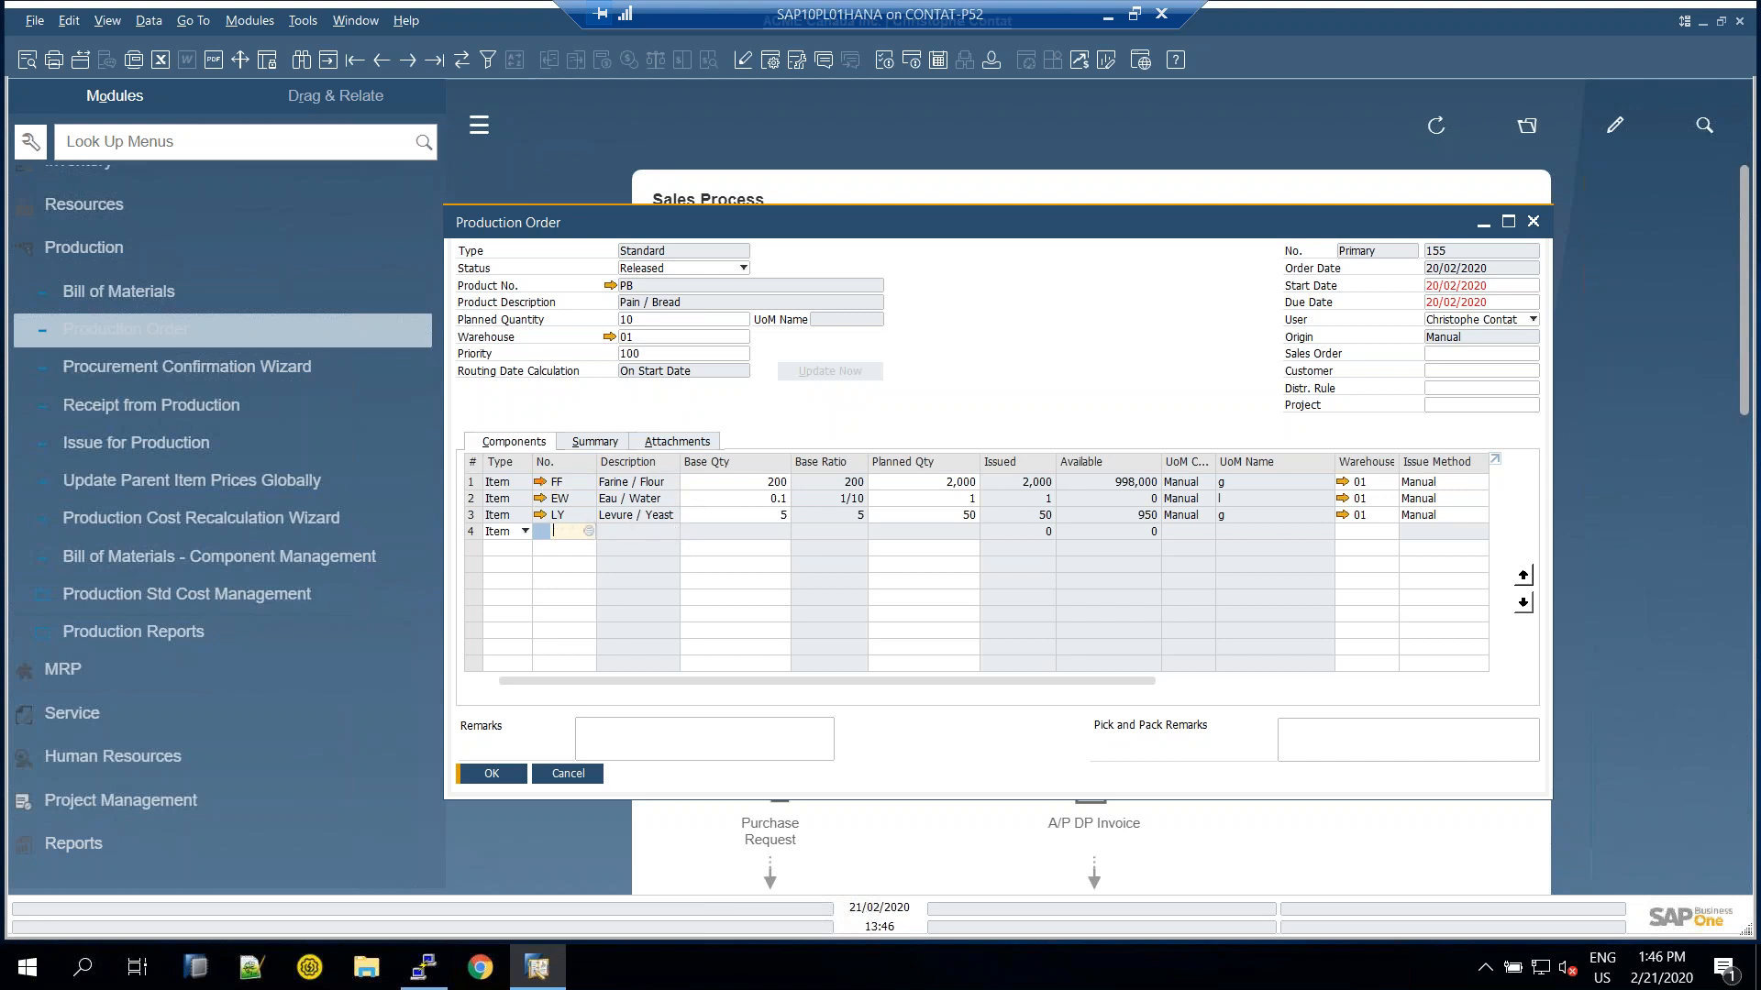
{"action": "left_click", "coordinate": [540, 481]}
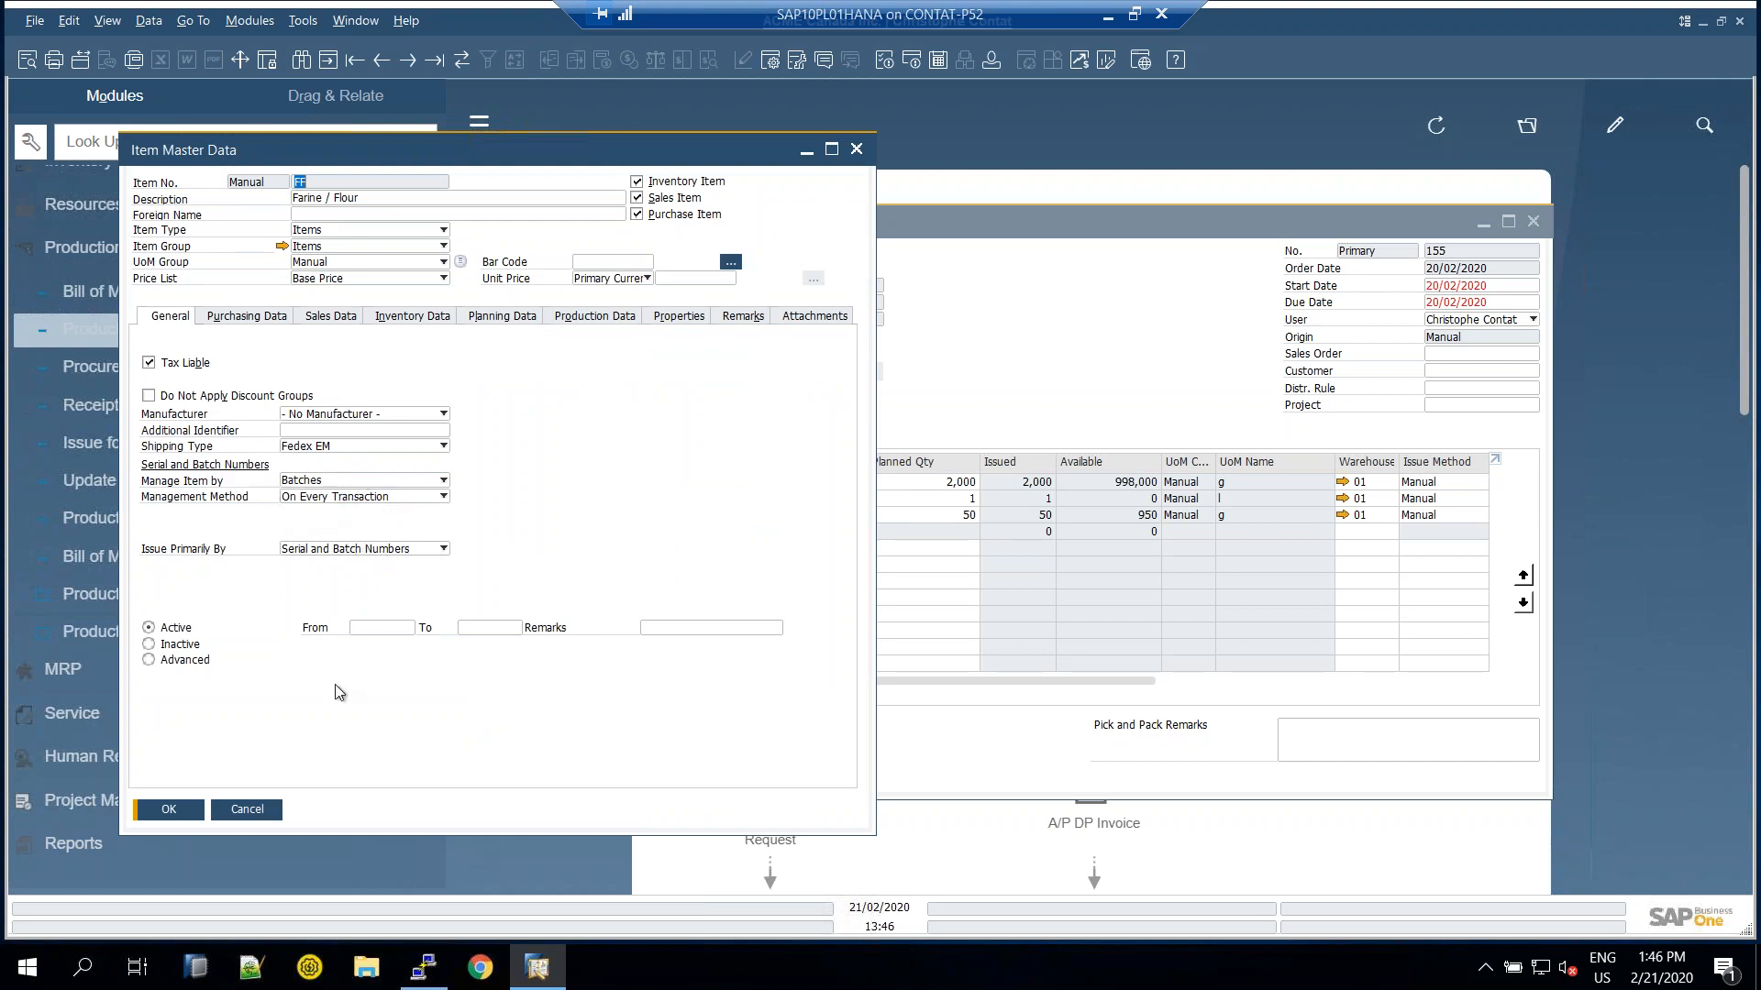
{"action": "left_click", "coordinate": [255, 812]}
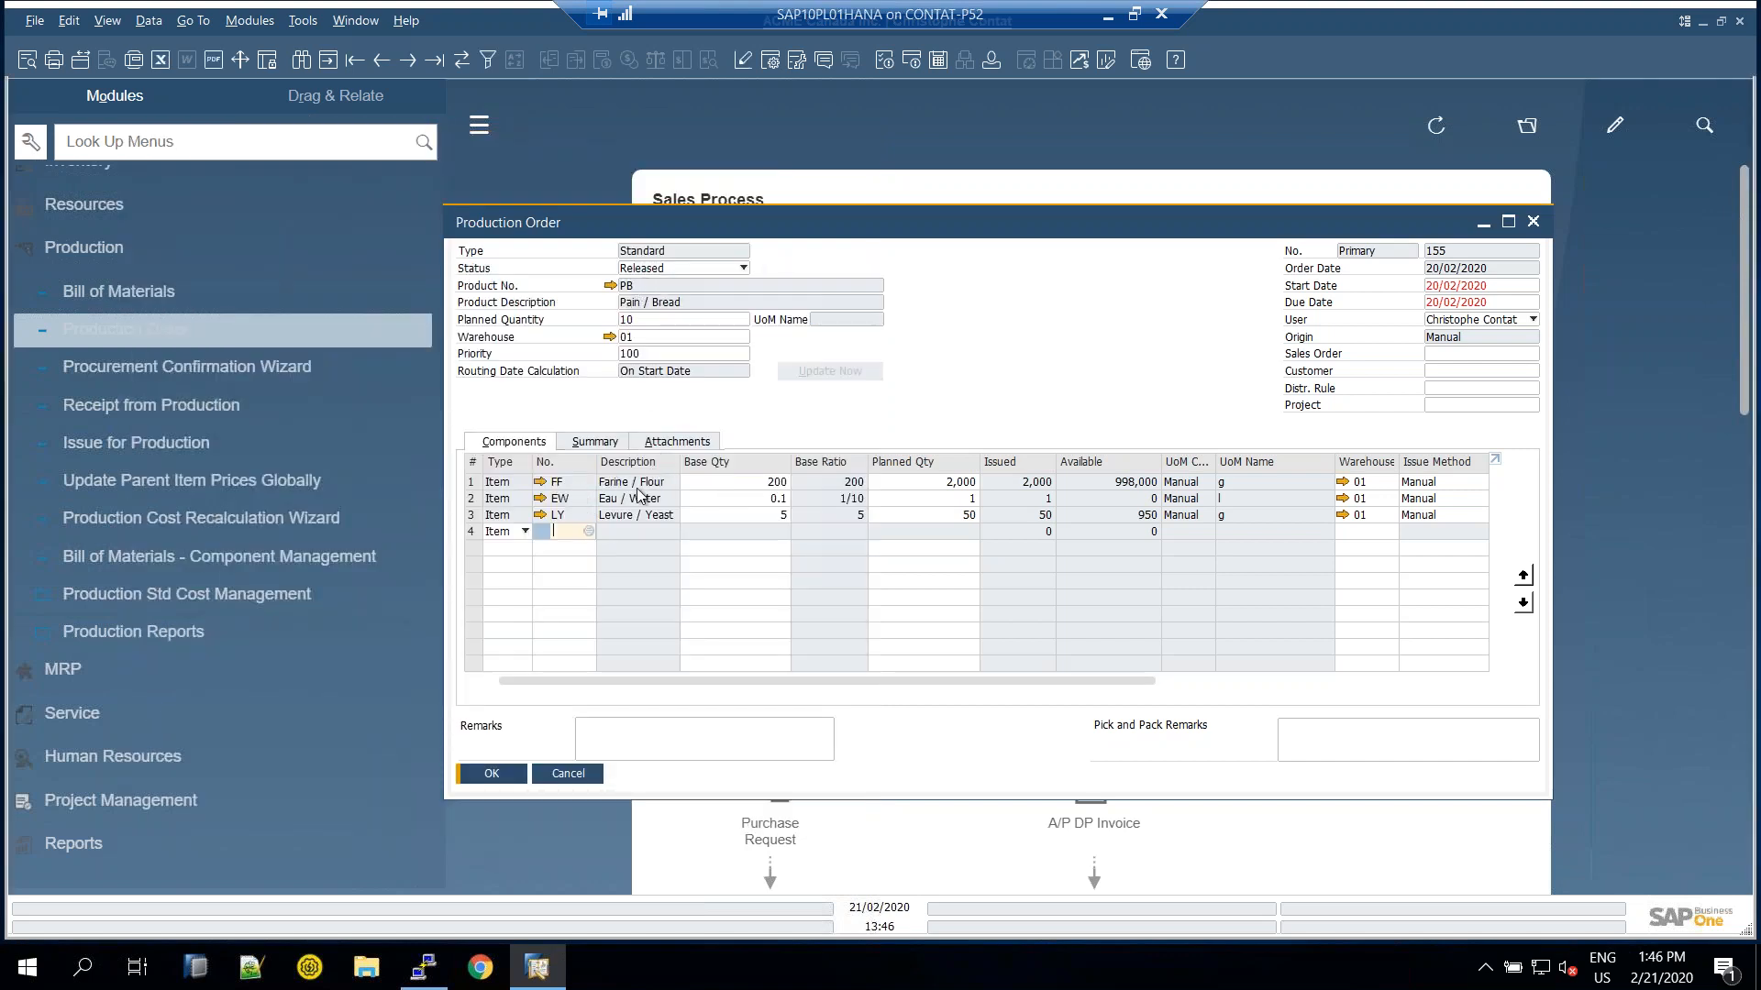
Switch between production orders 156 and 155, checking the Planned Quantity
{"action": "left_click", "coordinate": [410, 66]}
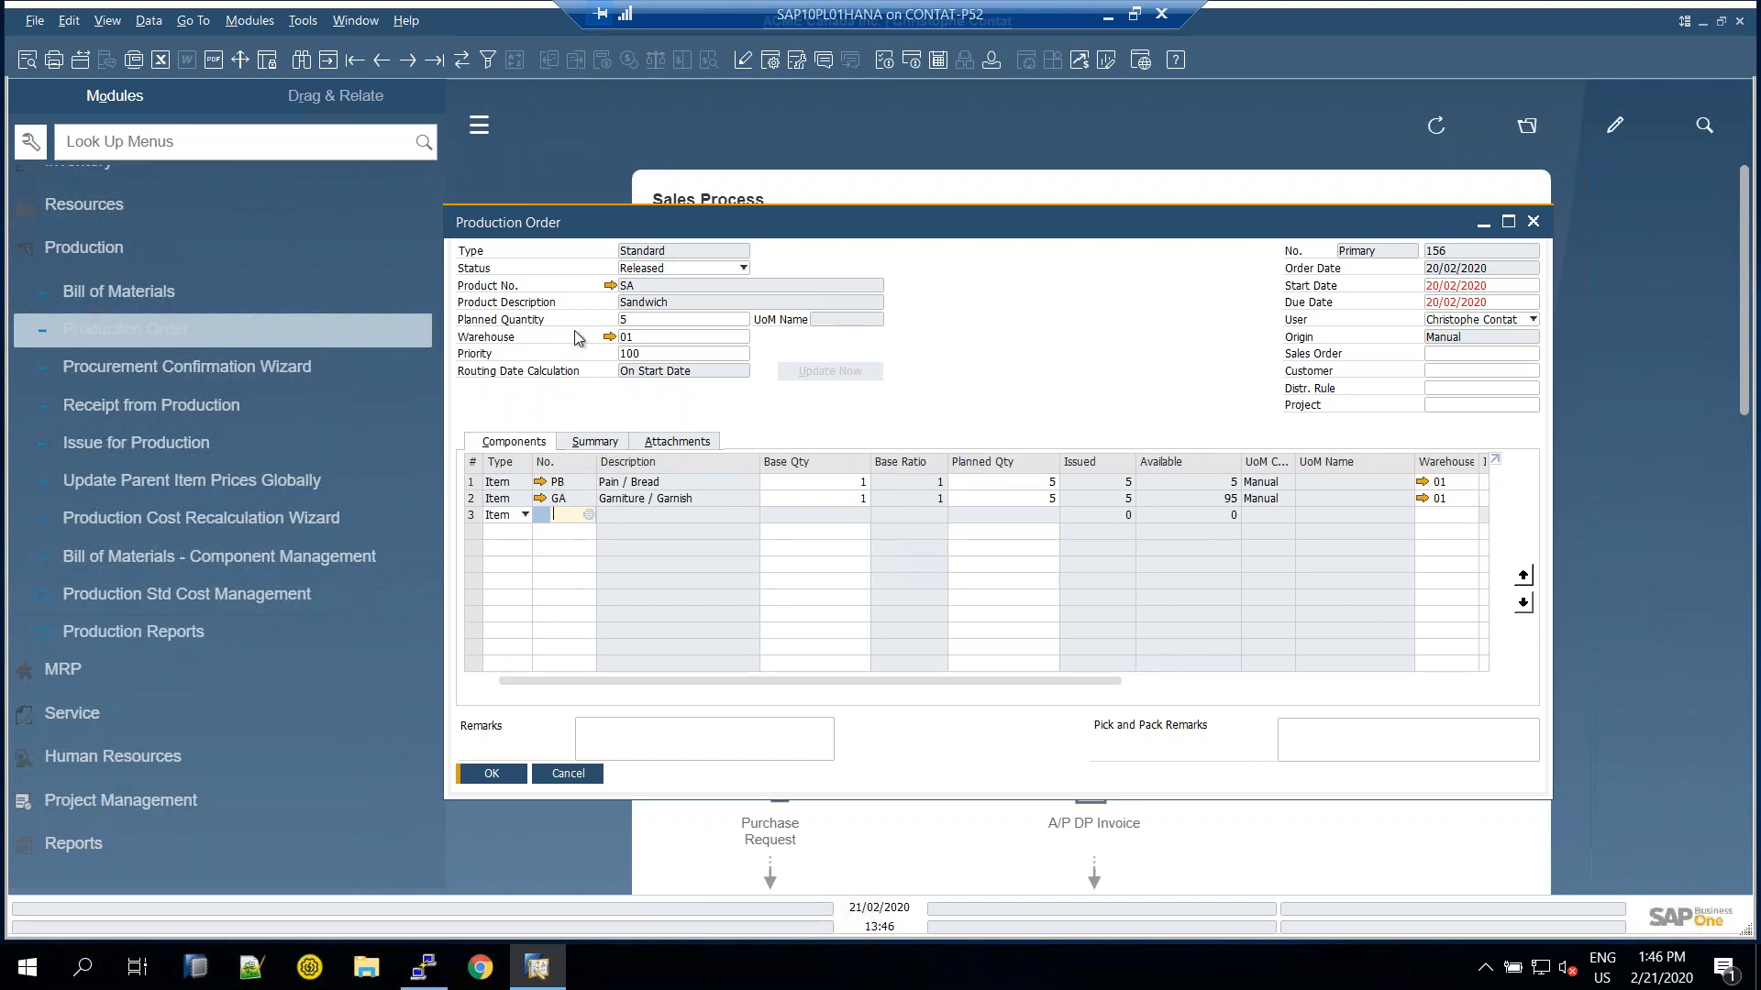
{"action": "left_click", "coordinate": [382, 65]}
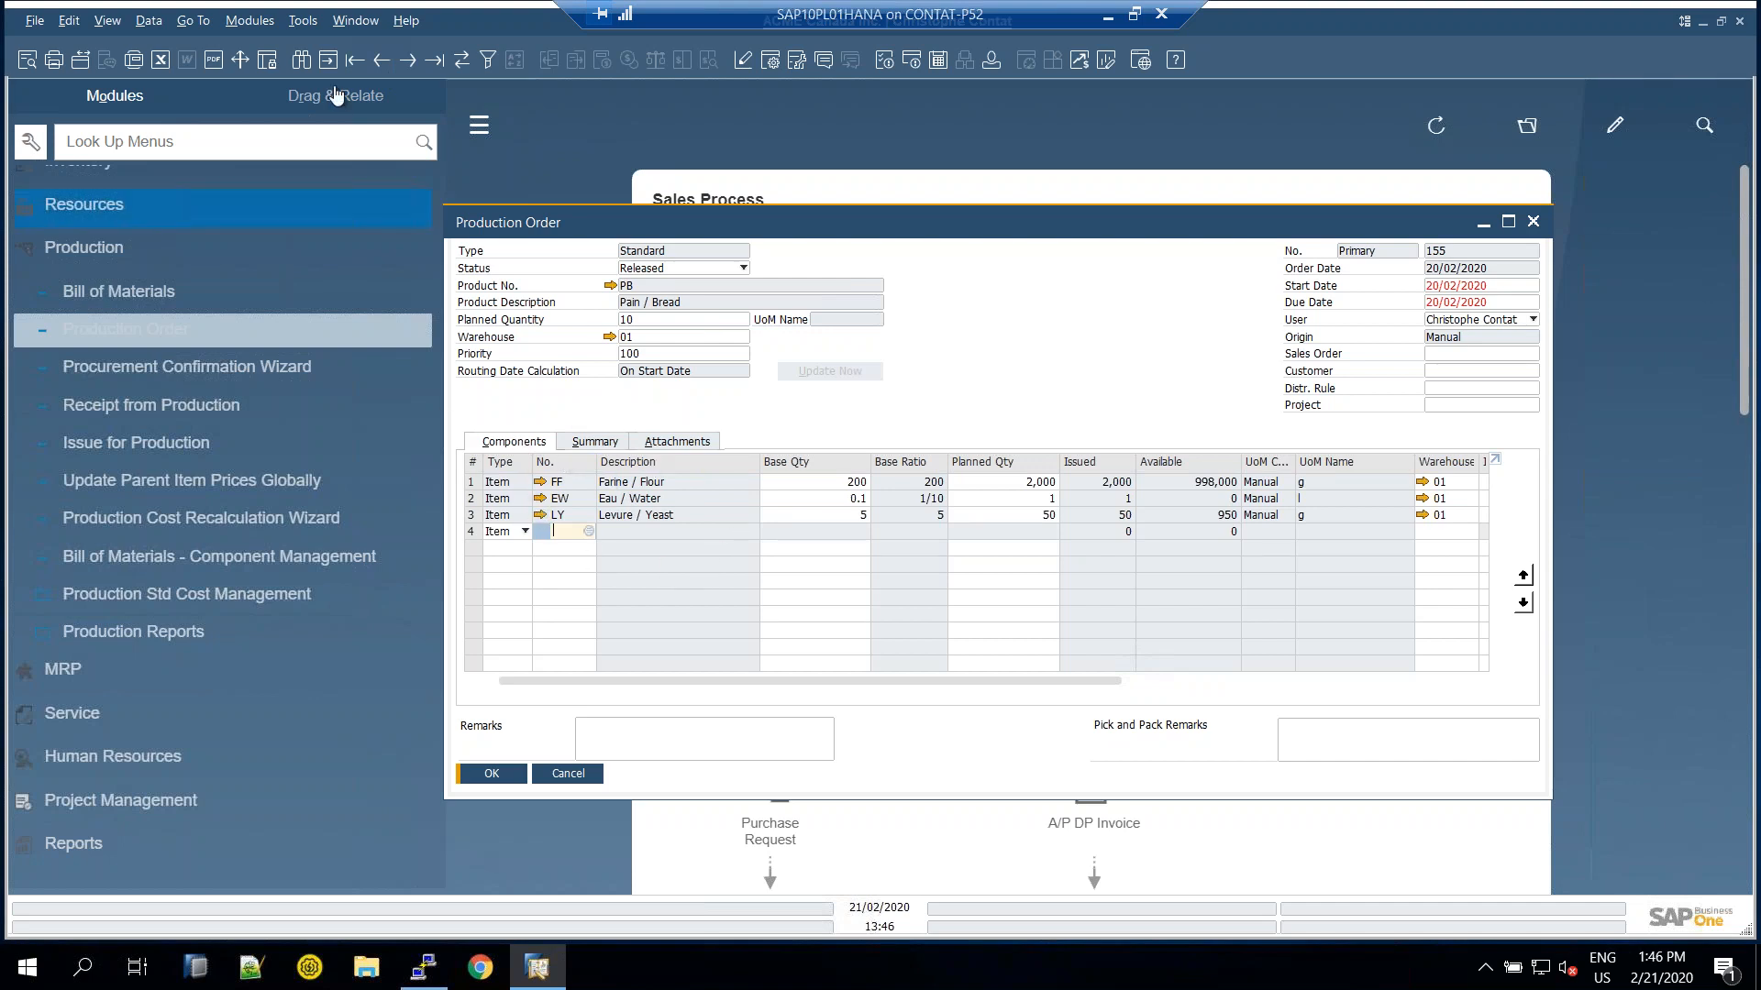
{"action": "left_click", "coordinate": [647, 319]}
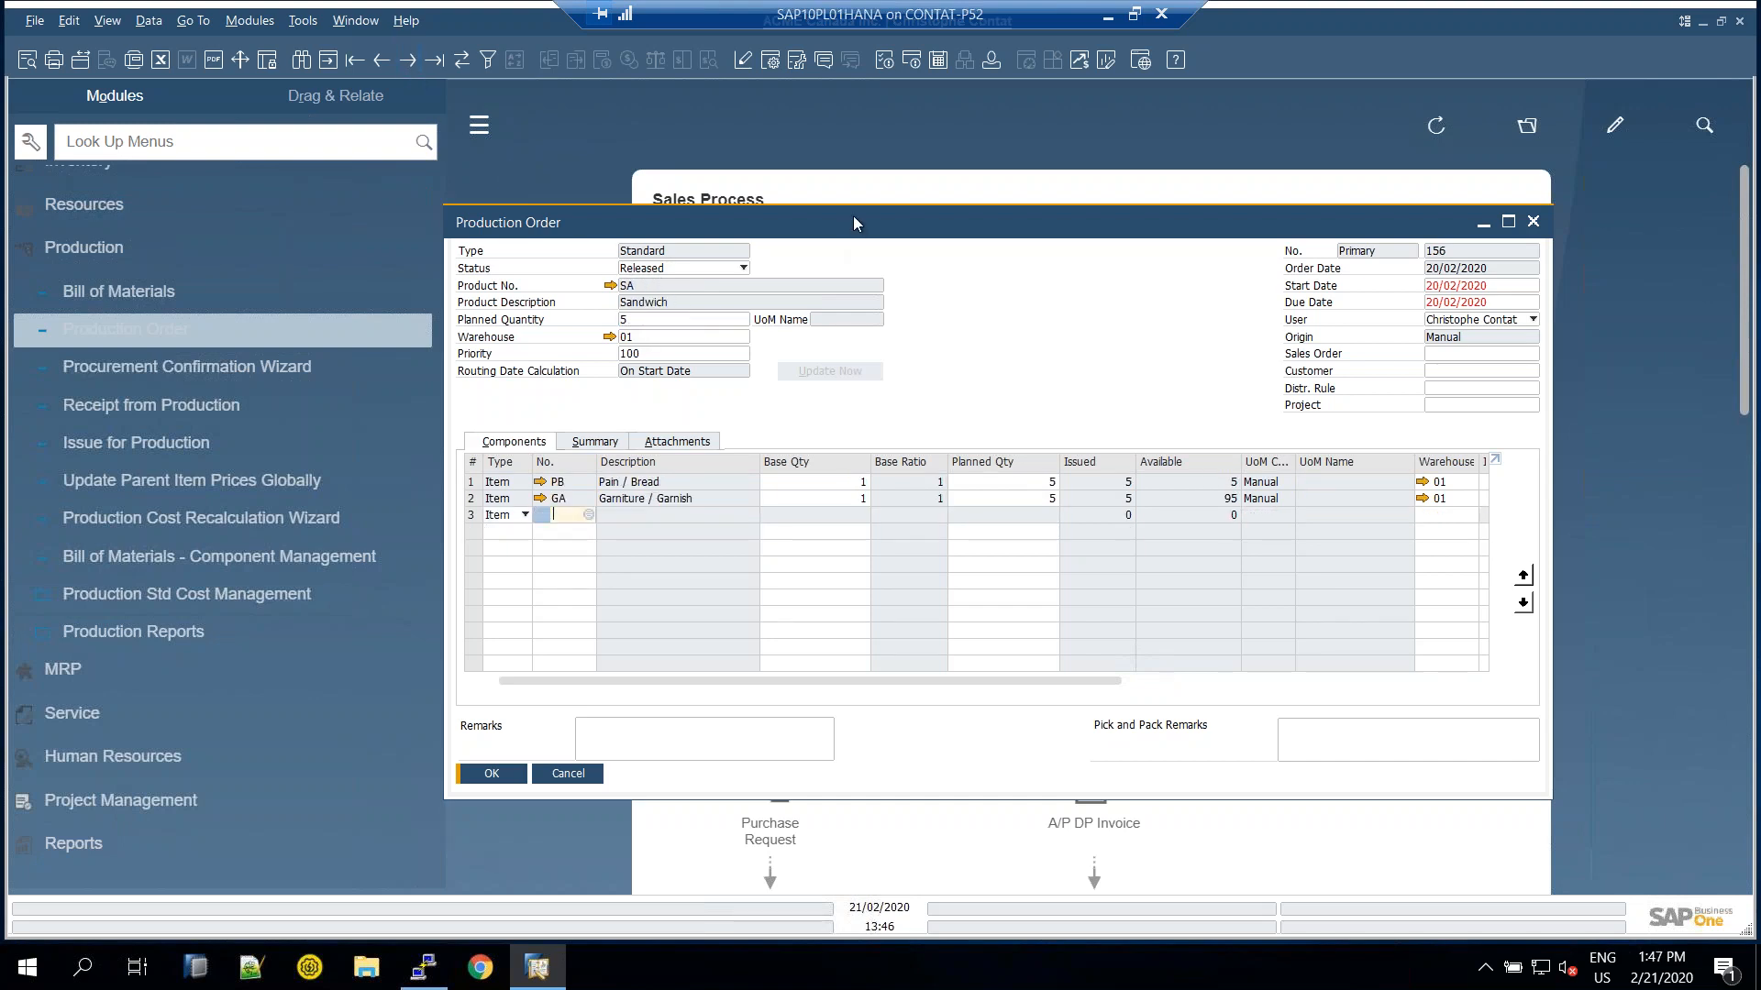
{"action": "left_click_drag", "start_coordinate": [853, 216], "coordinate": [861, 197]}
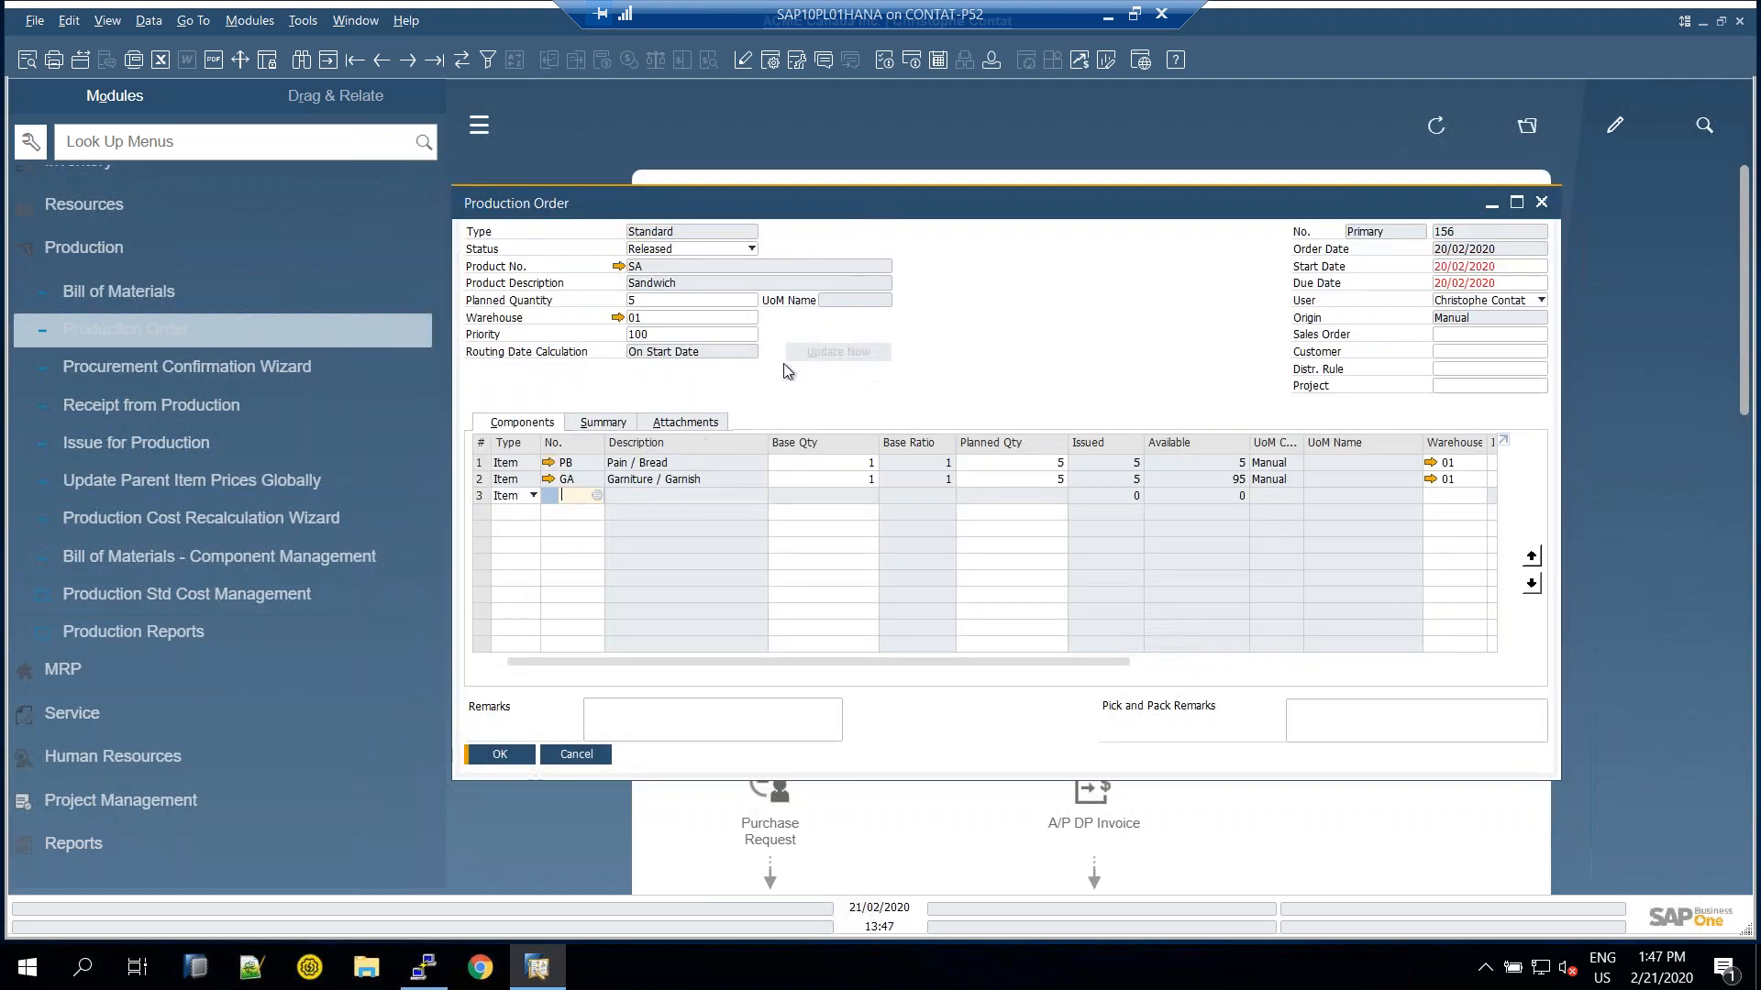
{"action": "scroll", "coordinate": [275, 422], "scroll_direction": "up", "scroll_amount": 5}
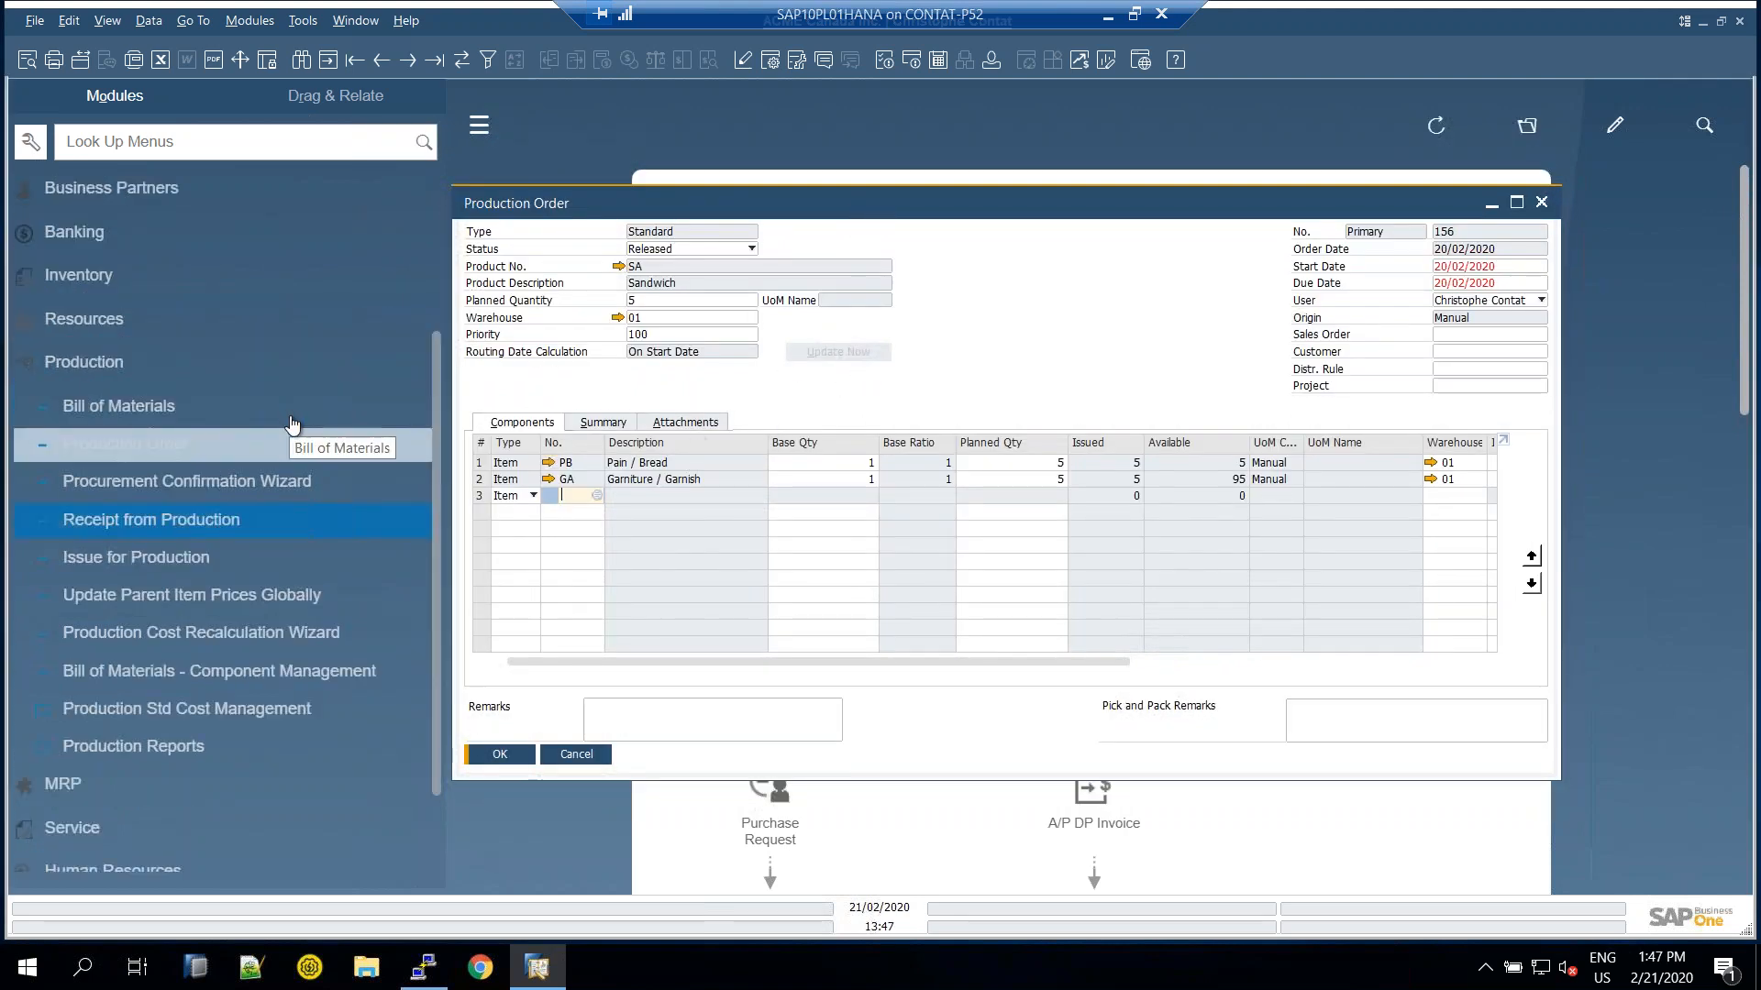
{"action": "scroll", "coordinate": [165, 440], "scroll_direction": "up", "scroll_amount": 2}
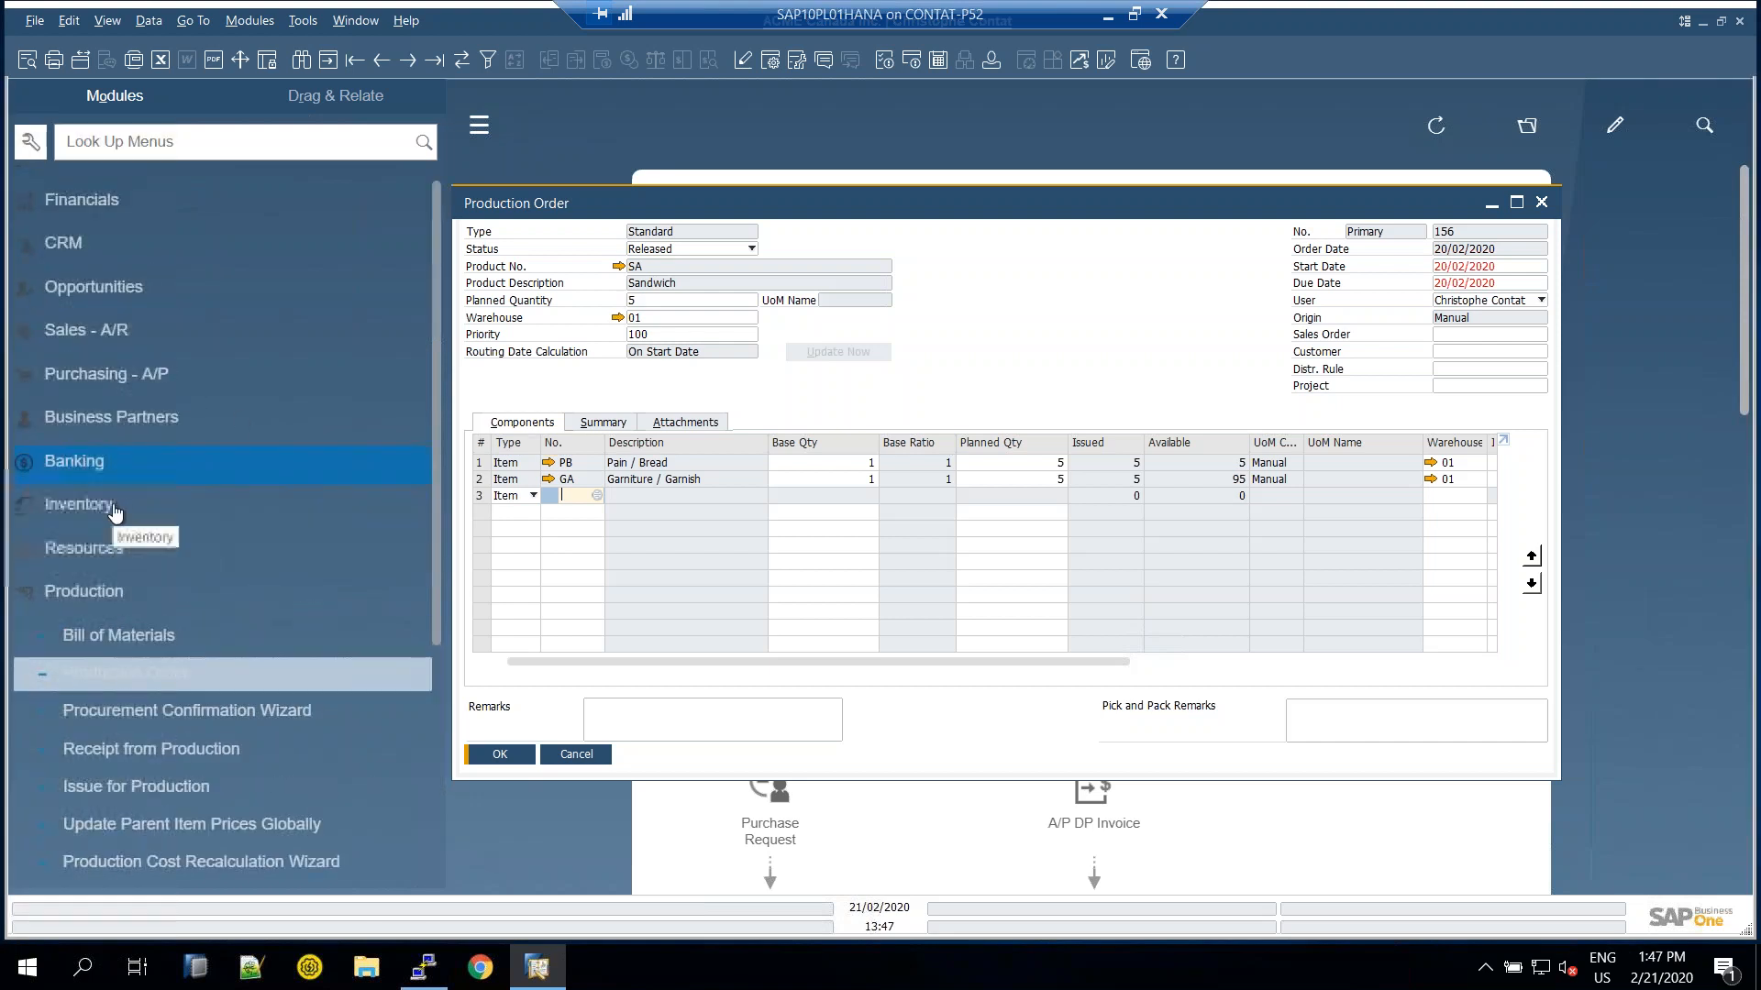
Expand Inventory > Inventory Transactions and open a new Inventory Transfer
{"action": "left_click", "coordinate": [106, 508]}
{"action": "scroll", "coordinate": [108, 508], "scroll_direction": "down", "scroll_amount": 4}
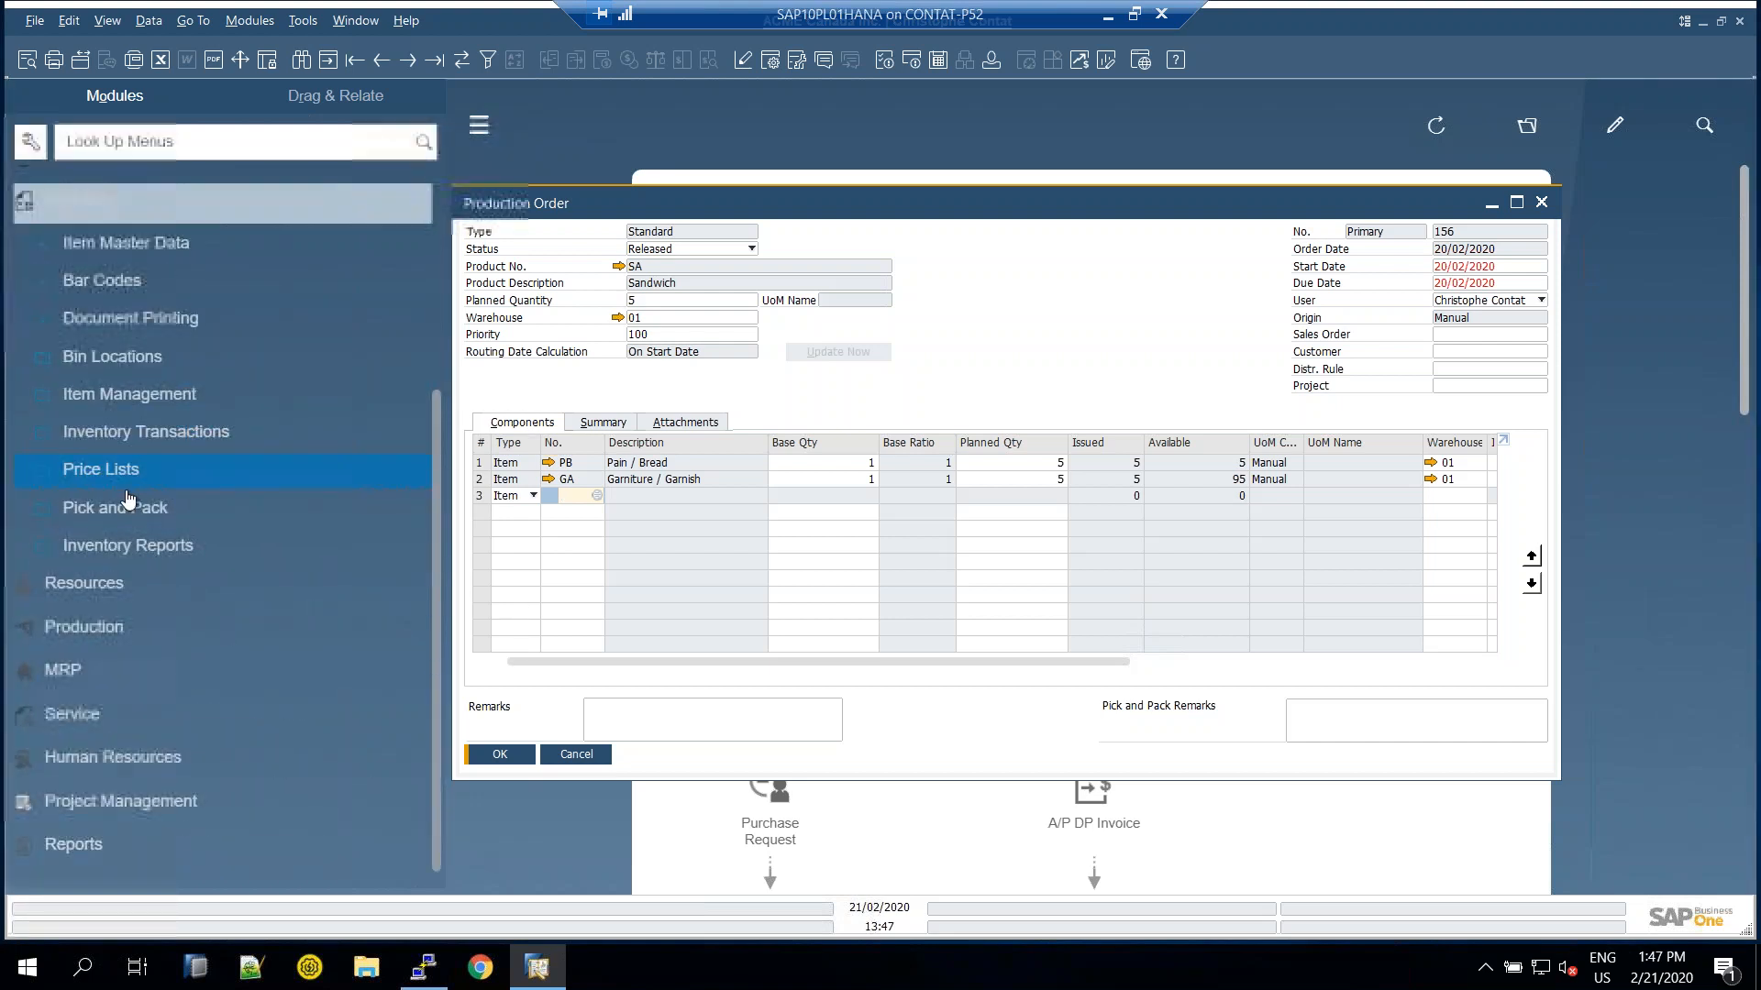
{"action": "left_click", "coordinate": [137, 403]}
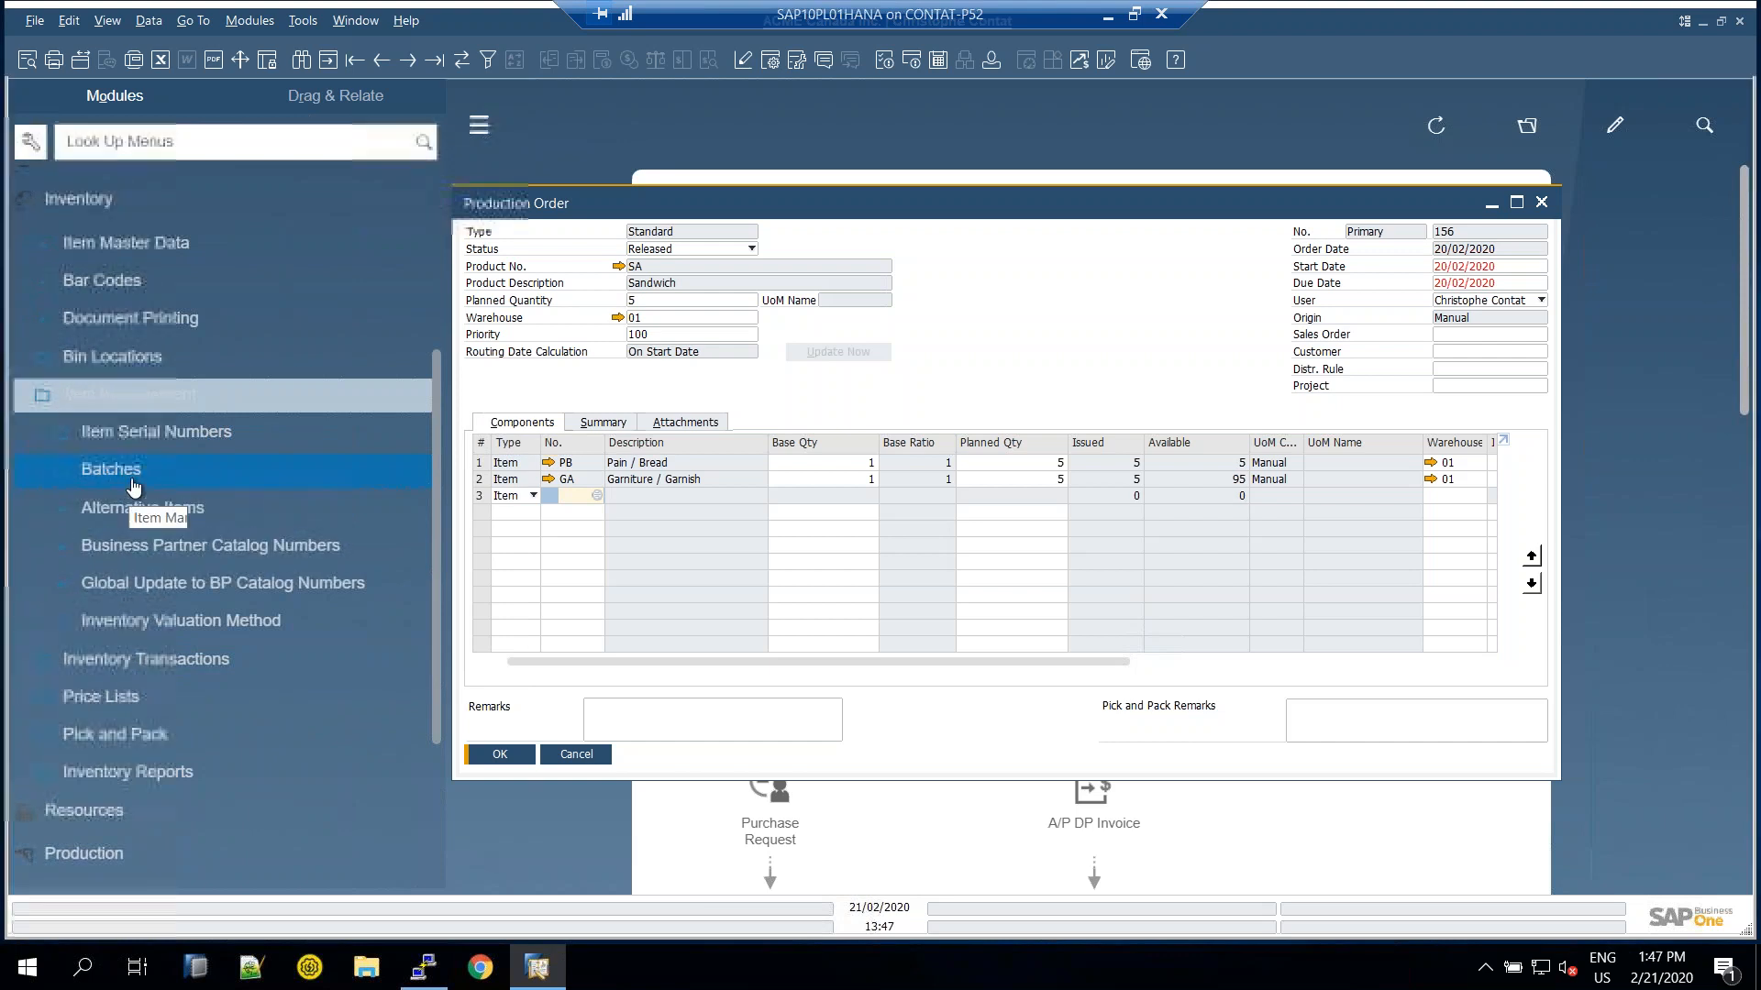
{"action": "left_click", "coordinate": [123, 399]}
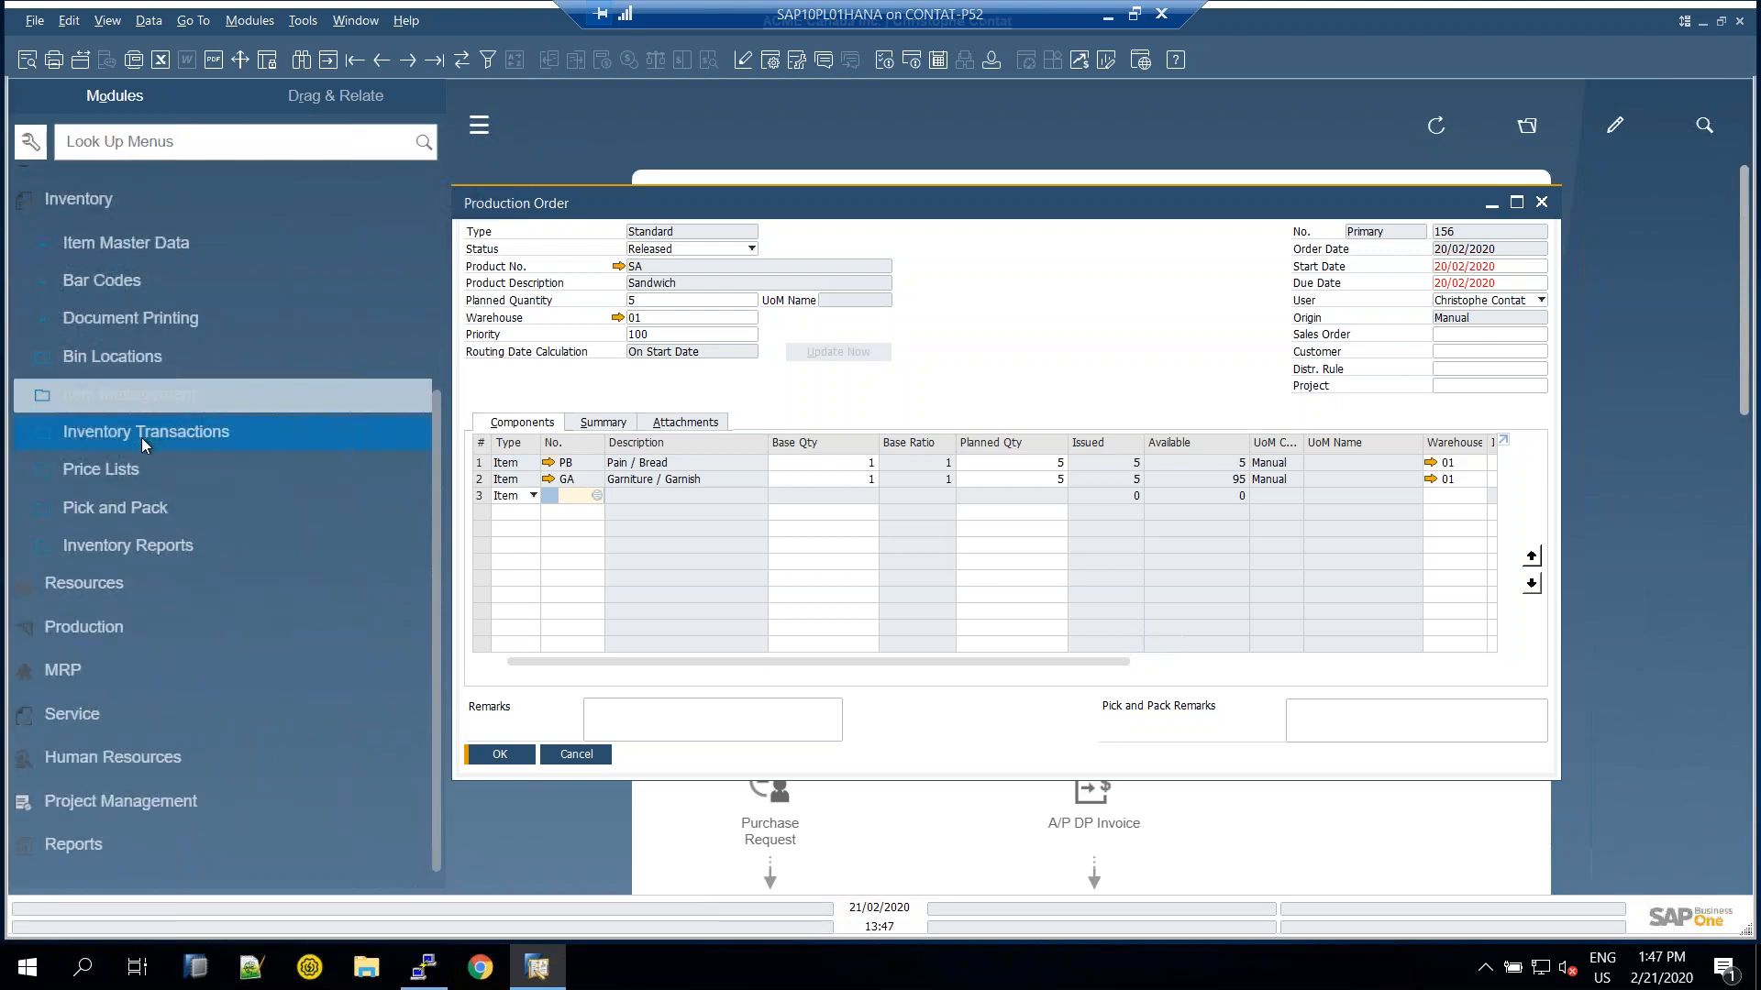
{"action": "left_click", "coordinate": [142, 437]}
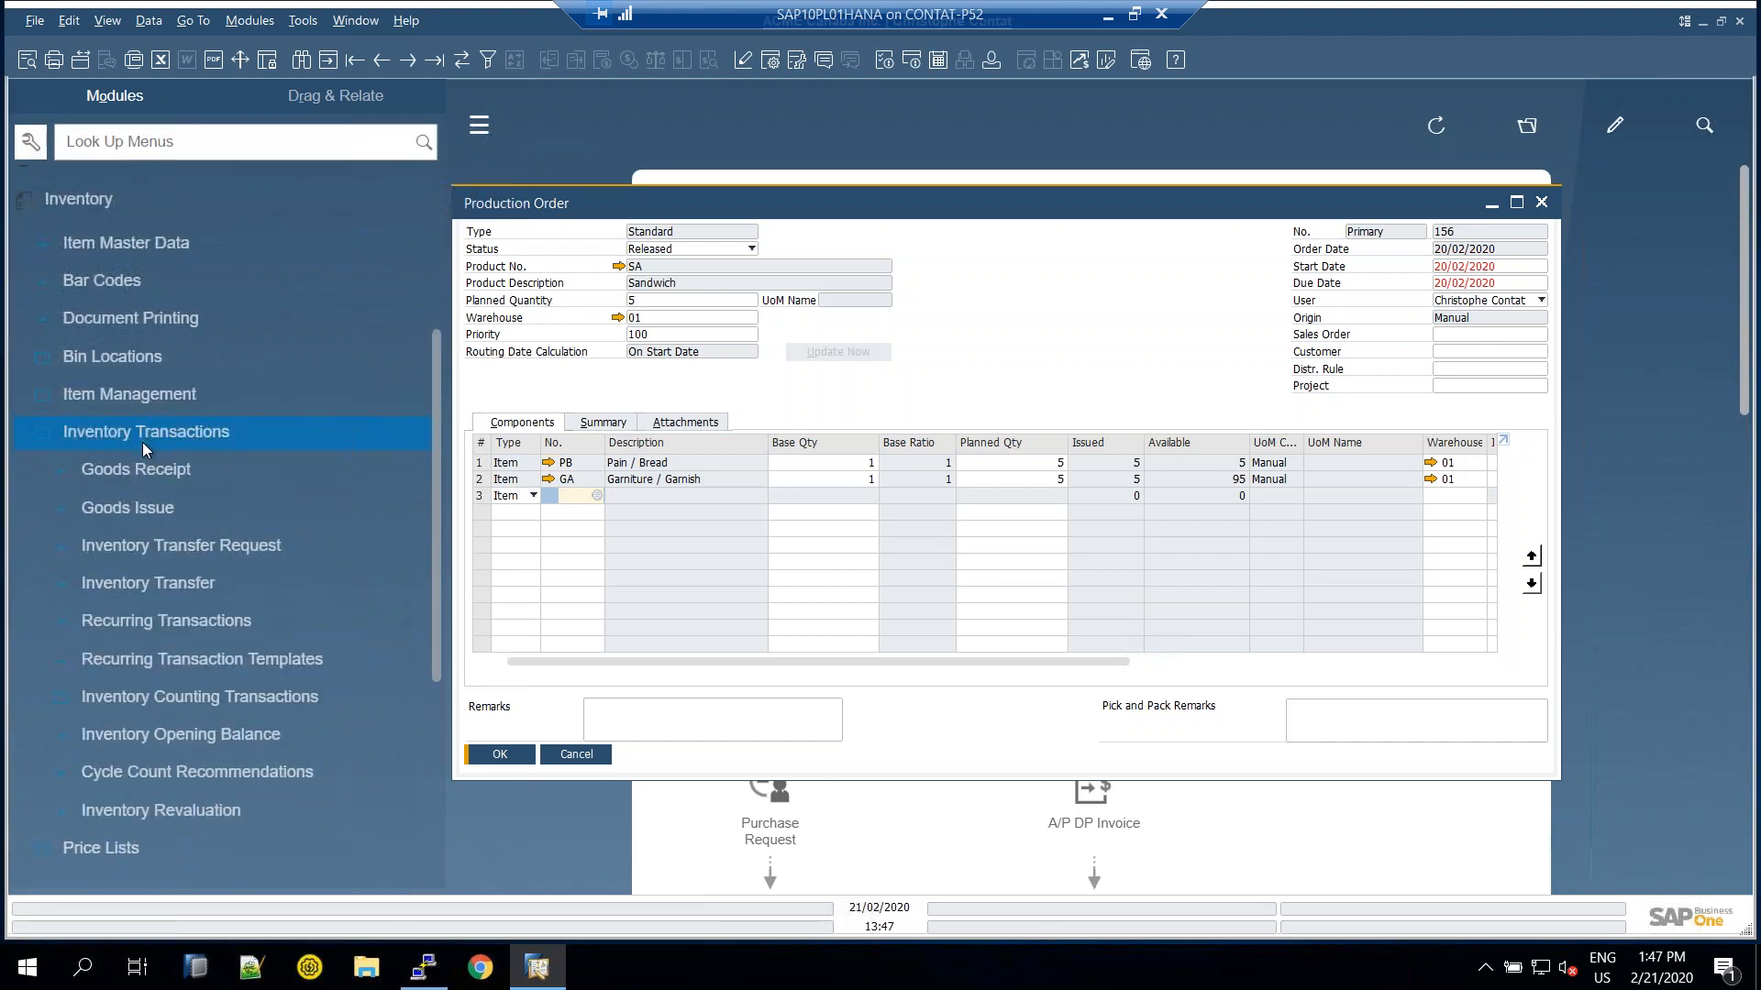
{"action": "left_click", "coordinate": [156, 584]}
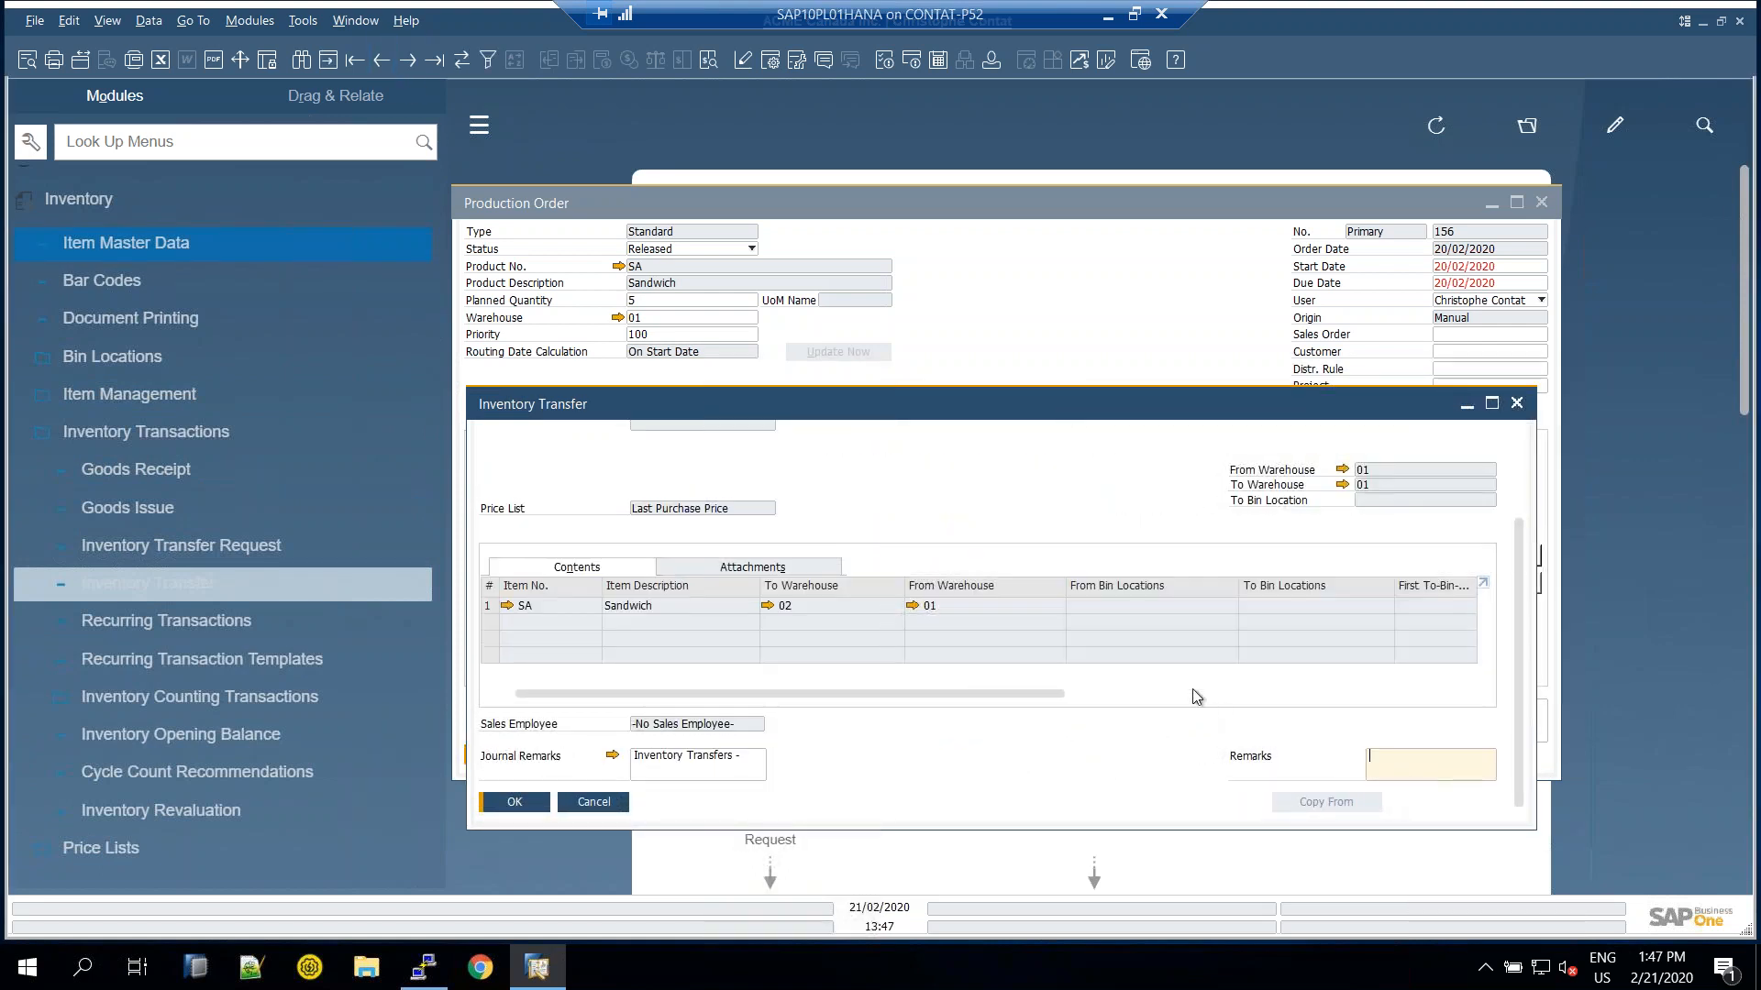
Adjust the Inventory Transfer Table Format columns in Form Settings, save with OK, and maximize the window
{"action": "left_click_drag", "start_coordinate": [784, 695], "coordinate": [743, 690]}
{"action": "left_click", "coordinate": [772, 60]}
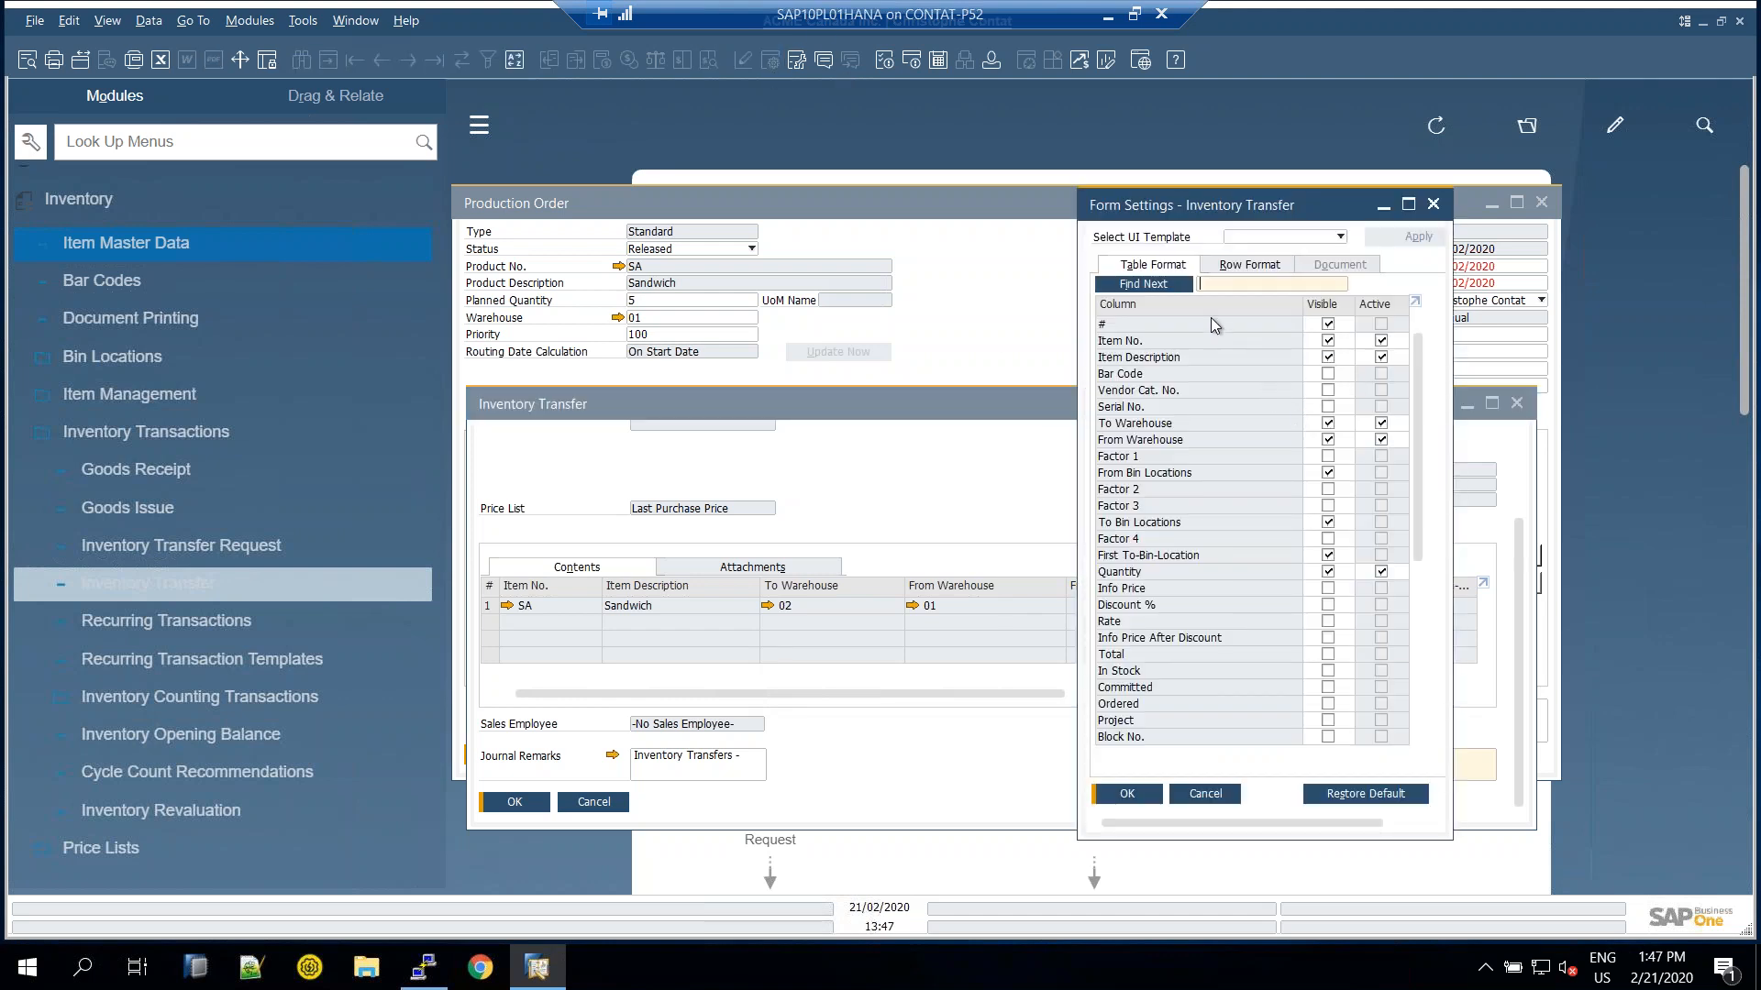
{"action": "left_click", "coordinate": [1128, 795]}
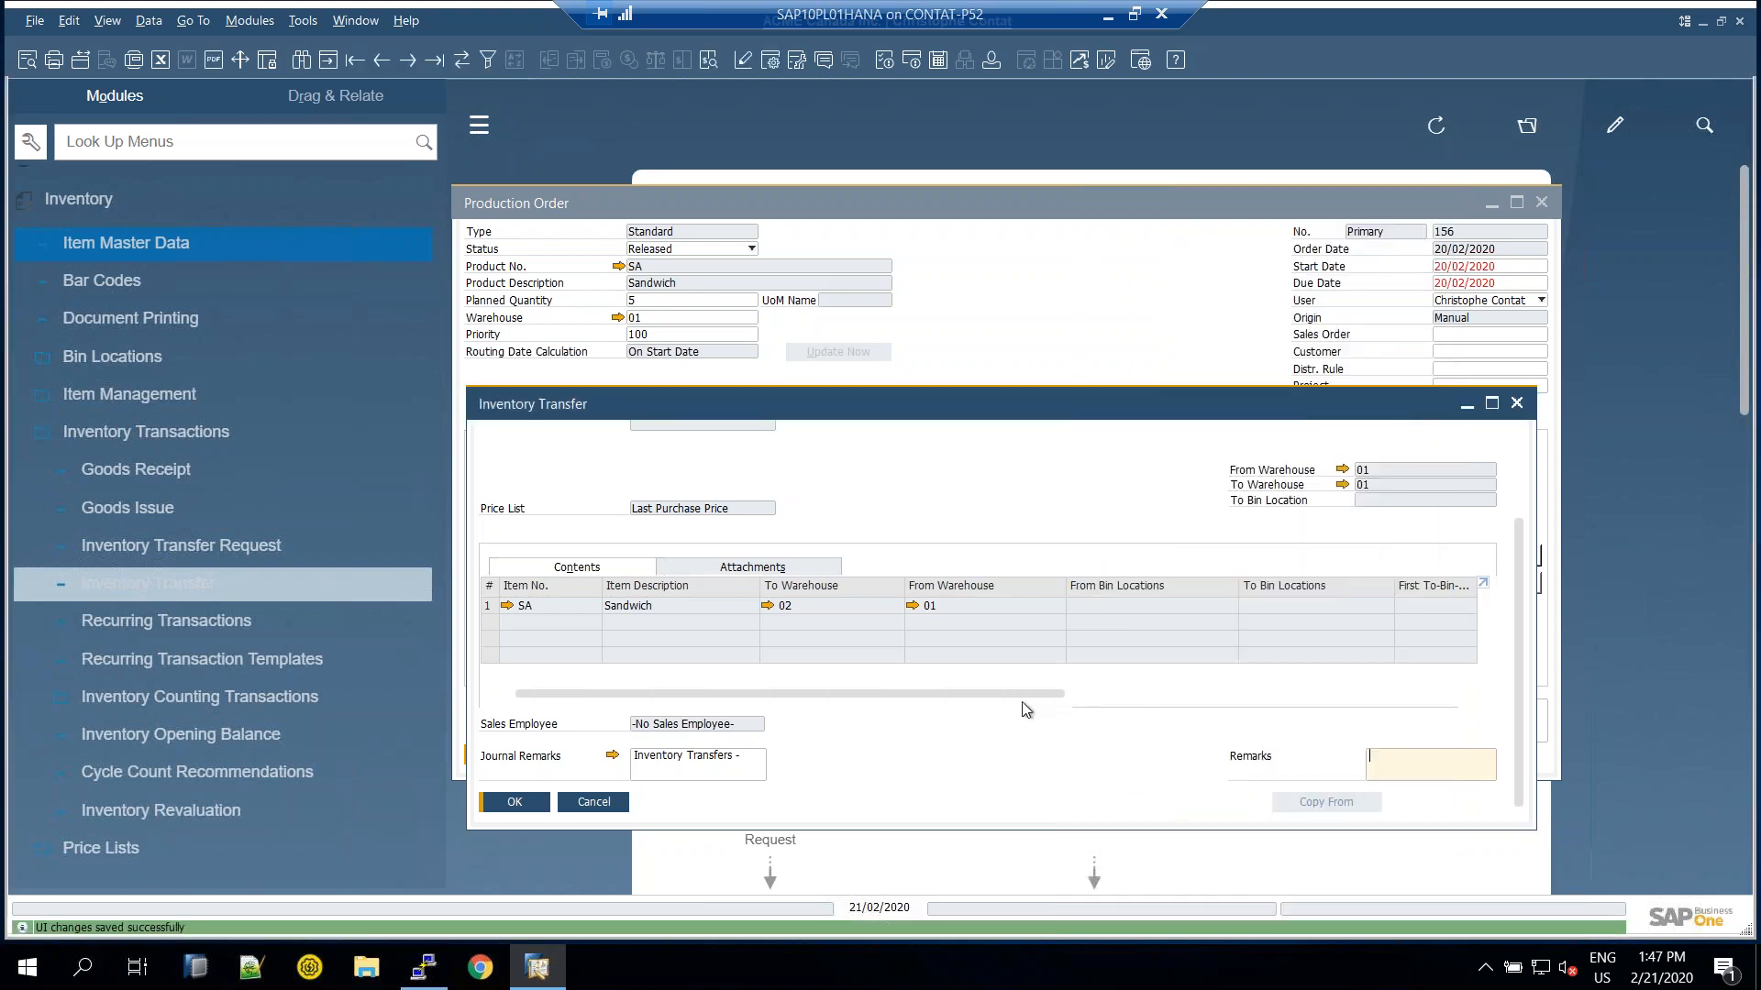
{"action": "double_click", "coordinate": [723, 413]}
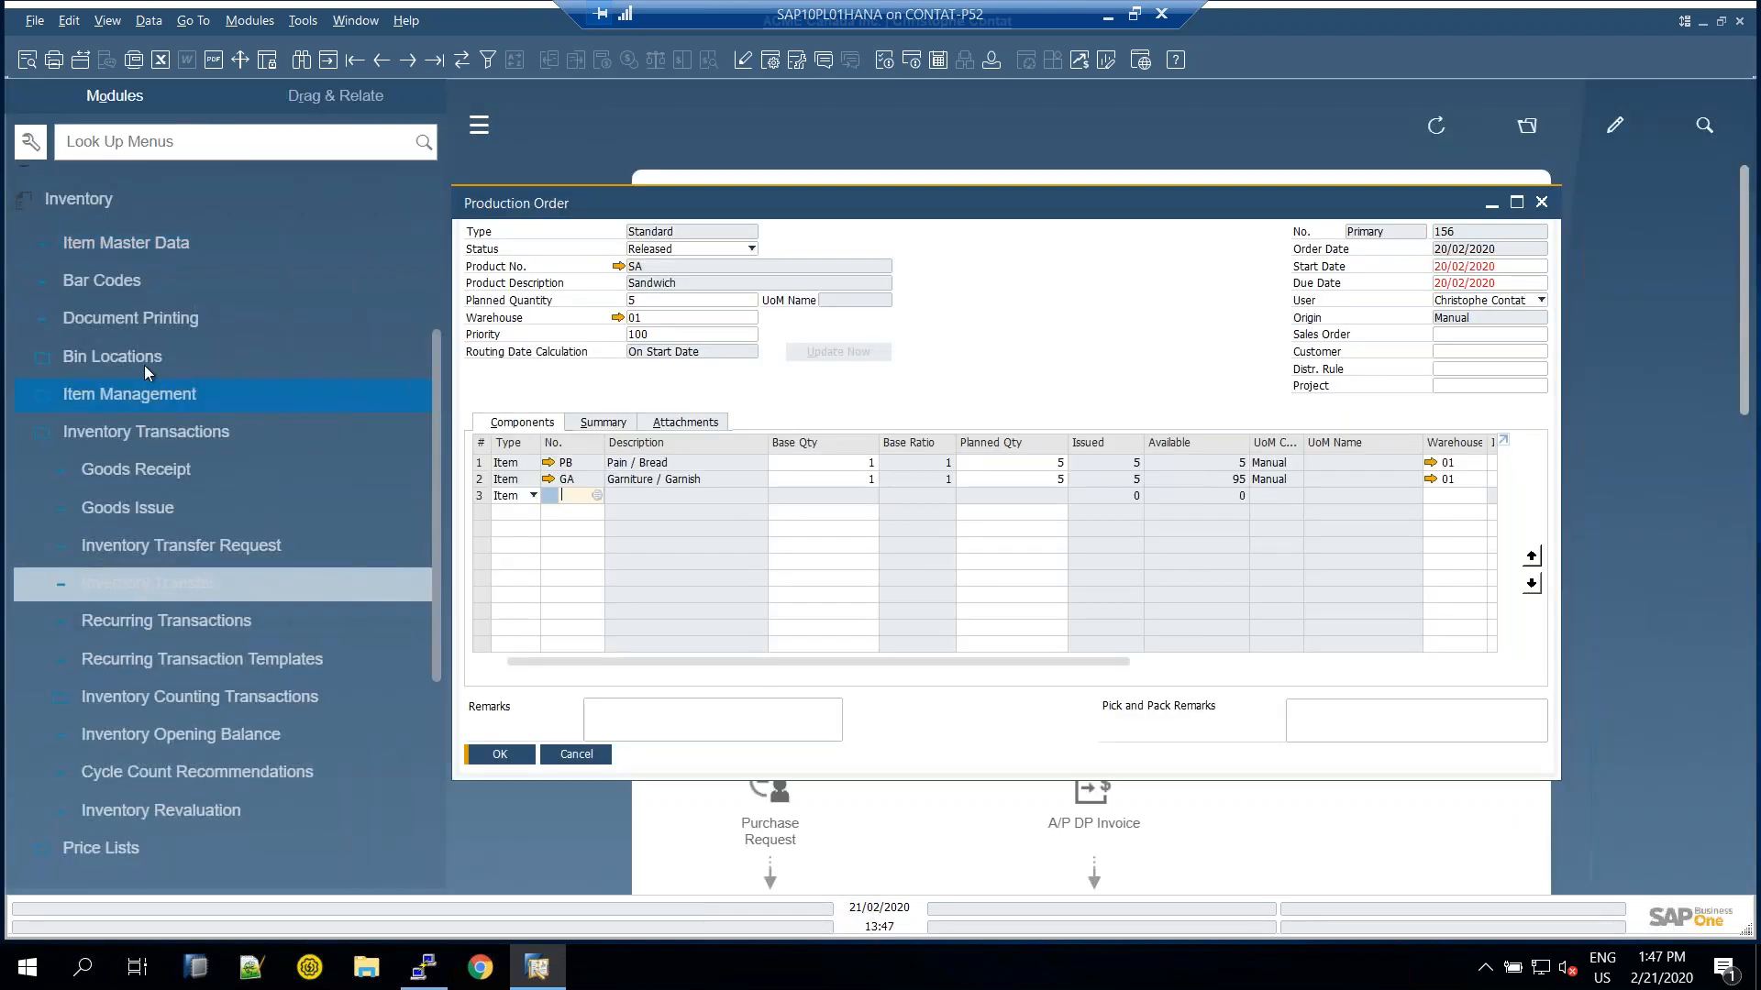
{"action": "scroll", "coordinate": [120, 348], "scroll_direction": "up", "scroll_amount": 4}
Open A/R invoice 666 for 2 Sandwich at $22.60, then cancel it and the production order
{"action": "left_click", "coordinate": [96, 354]}
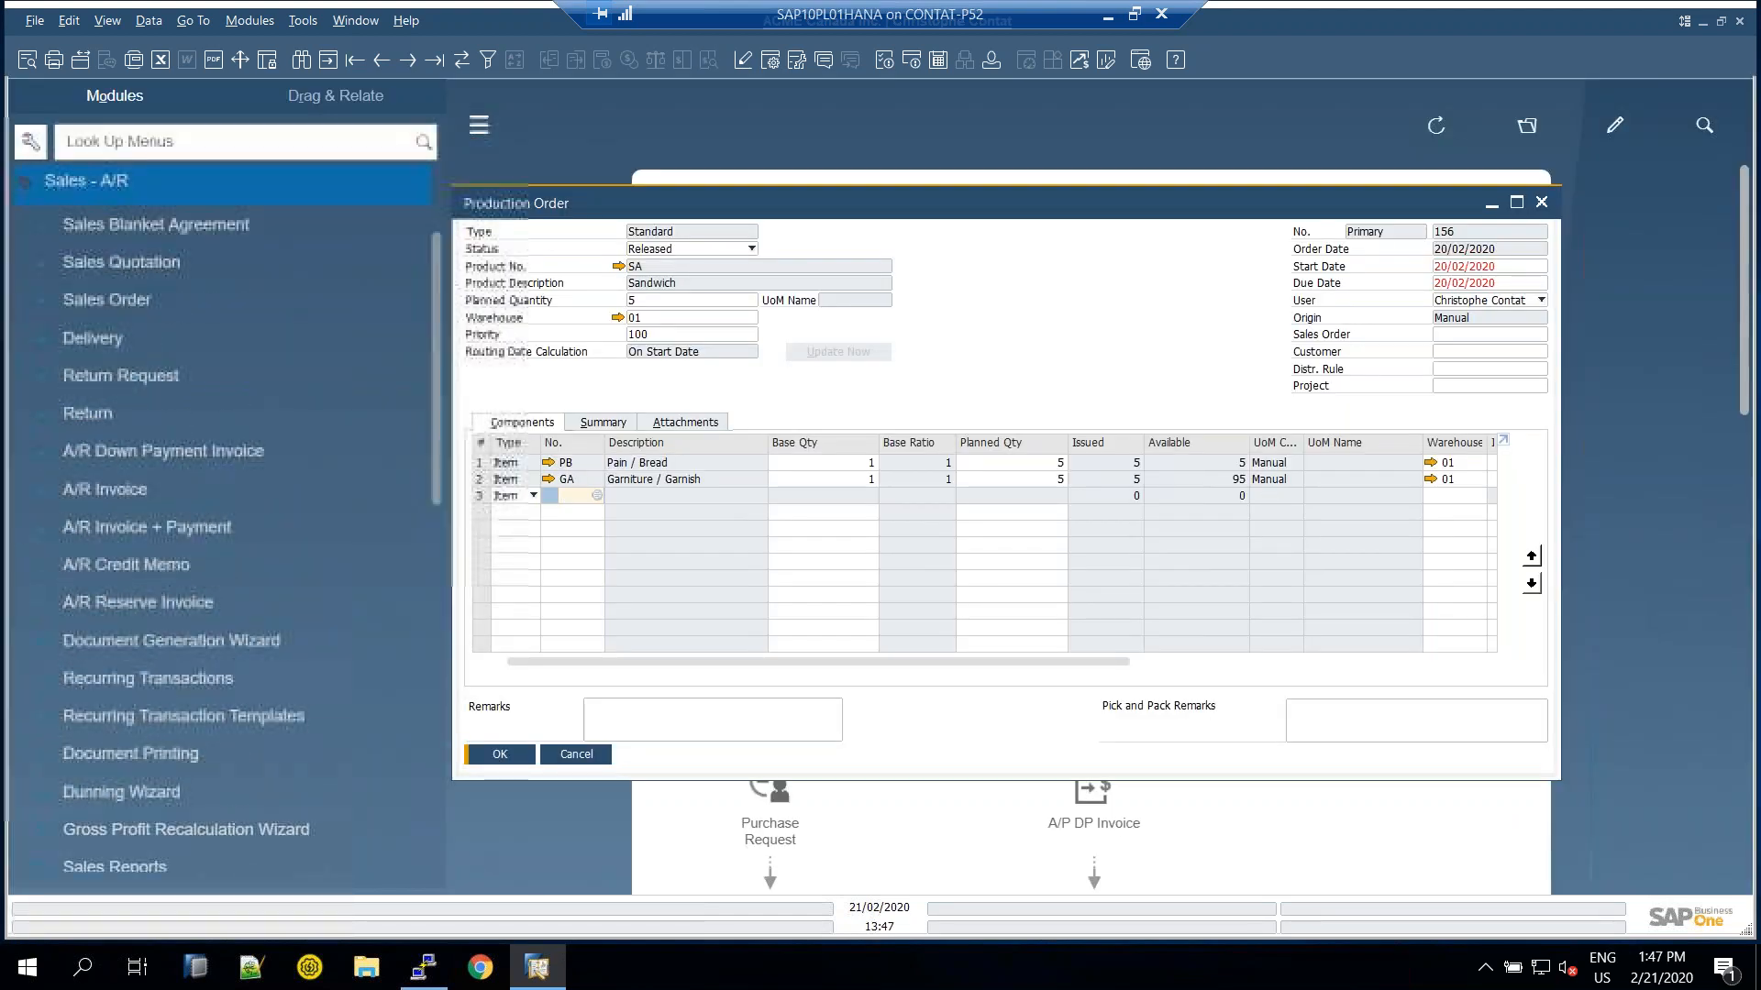
{"action": "left_click", "coordinate": [104, 488]}
{"action": "left_click", "coordinate": [383, 59]}
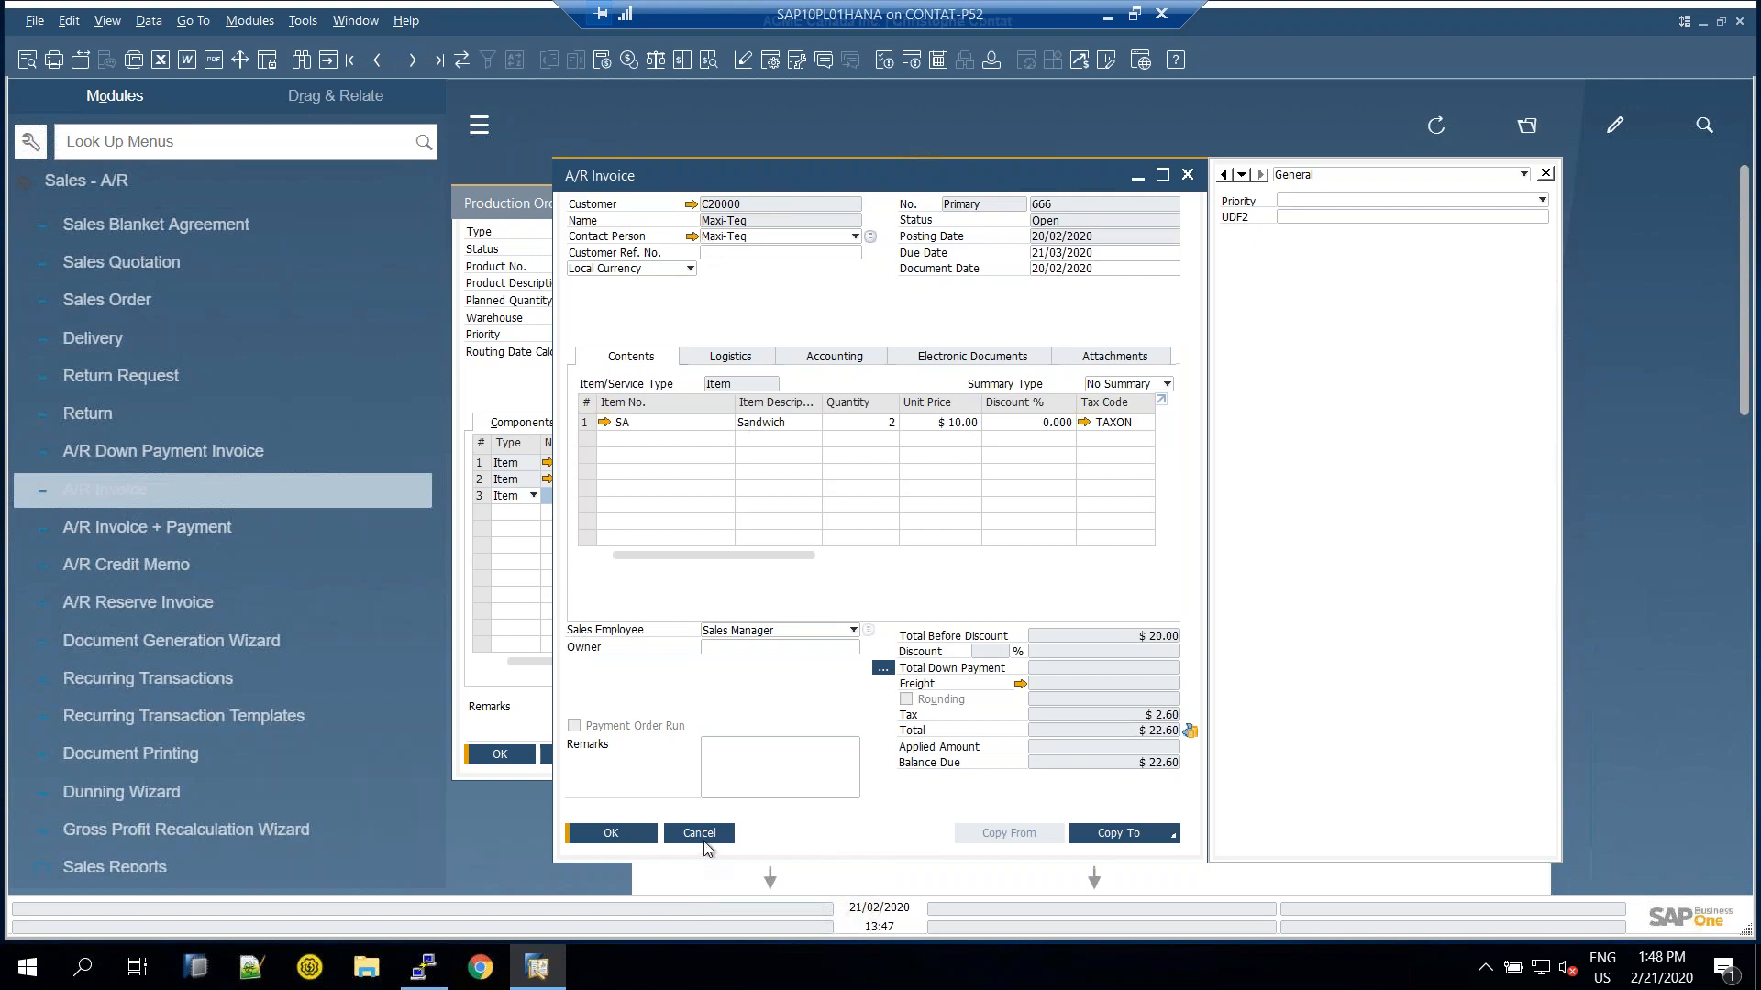
{"action": "left_click", "coordinate": [698, 832]}
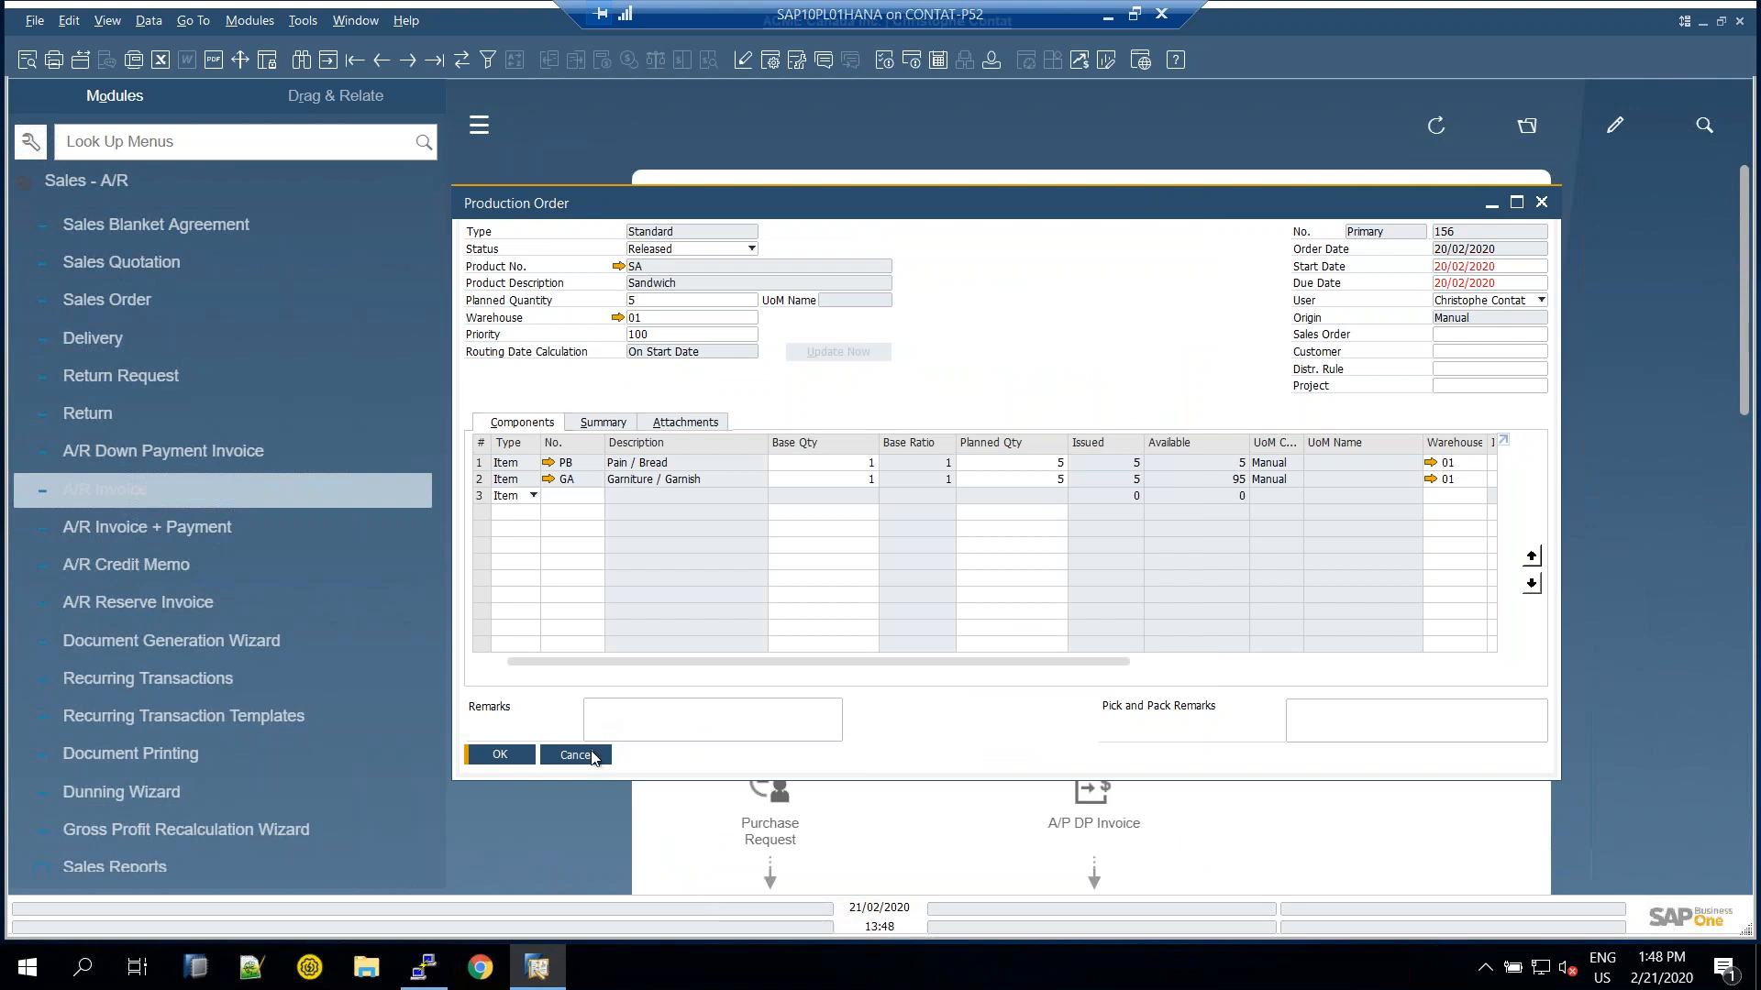
{"action": "left_click", "coordinate": [587, 755]}
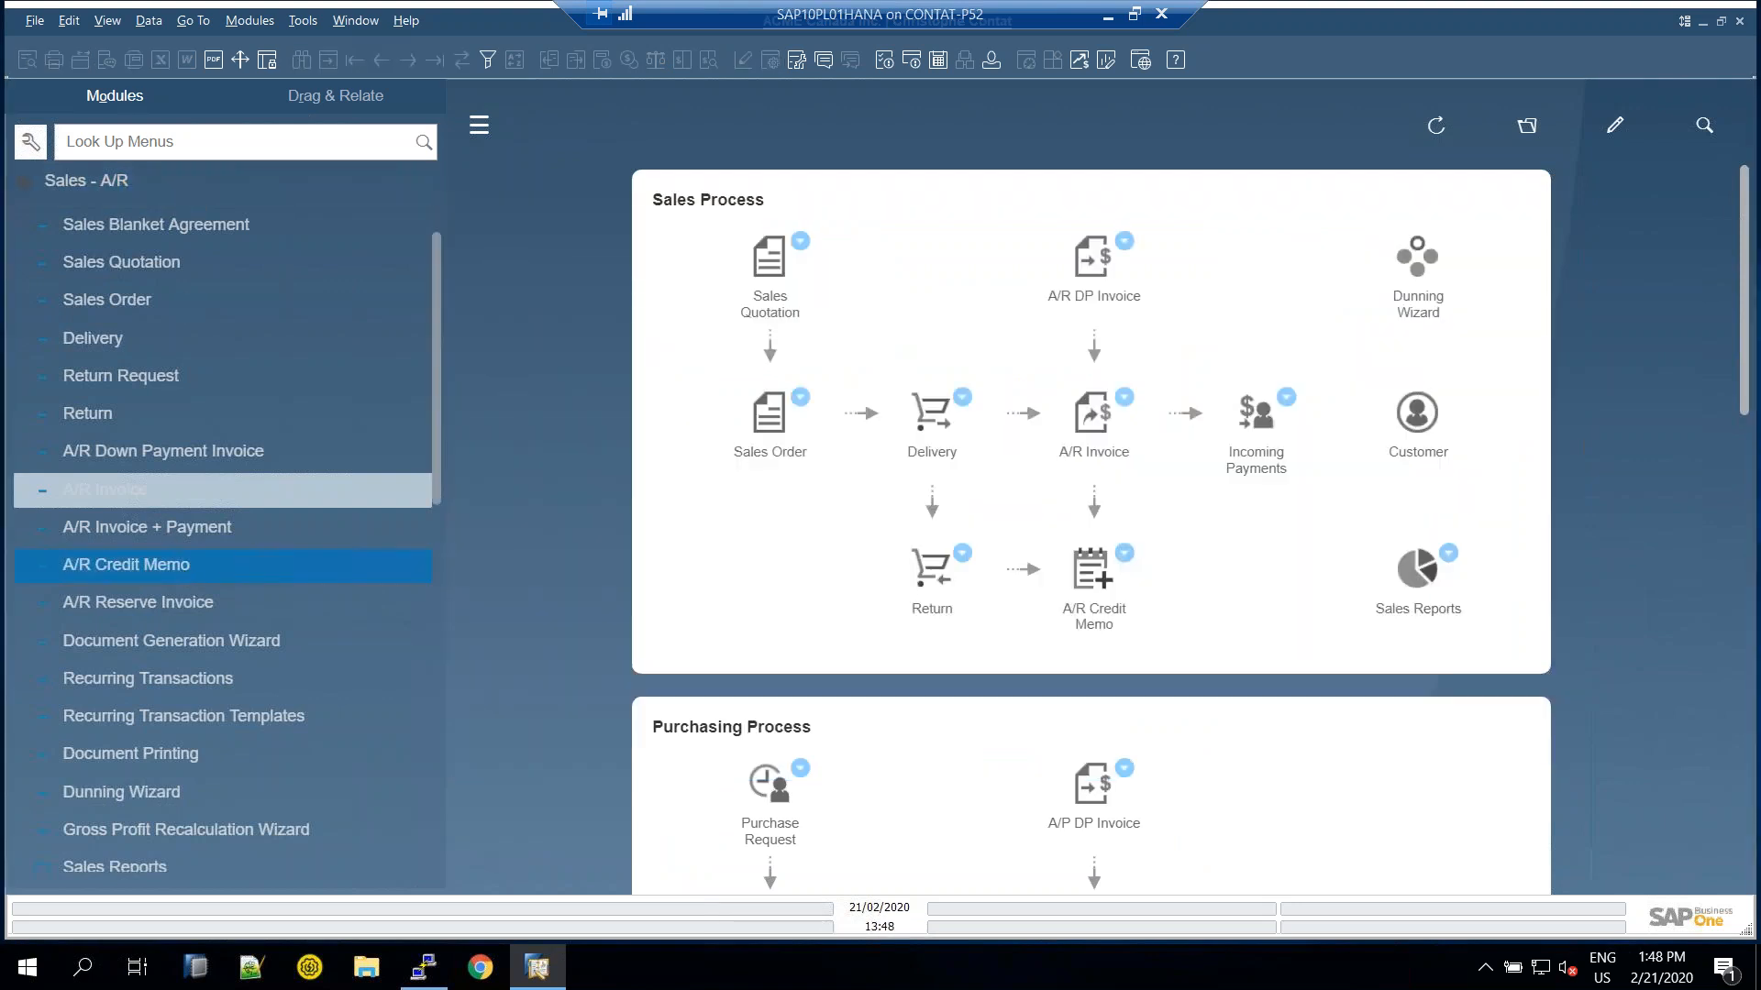
Run the Forward Batches and Serials Trace Report for batch FF20200220
{"action": "scroll", "coordinate": [178, 600], "scroll_direction": "down", "scroll_amount": 4}
{"action": "scroll", "coordinate": [167, 596], "scroll_direction": "down", "scroll_amount": 3}
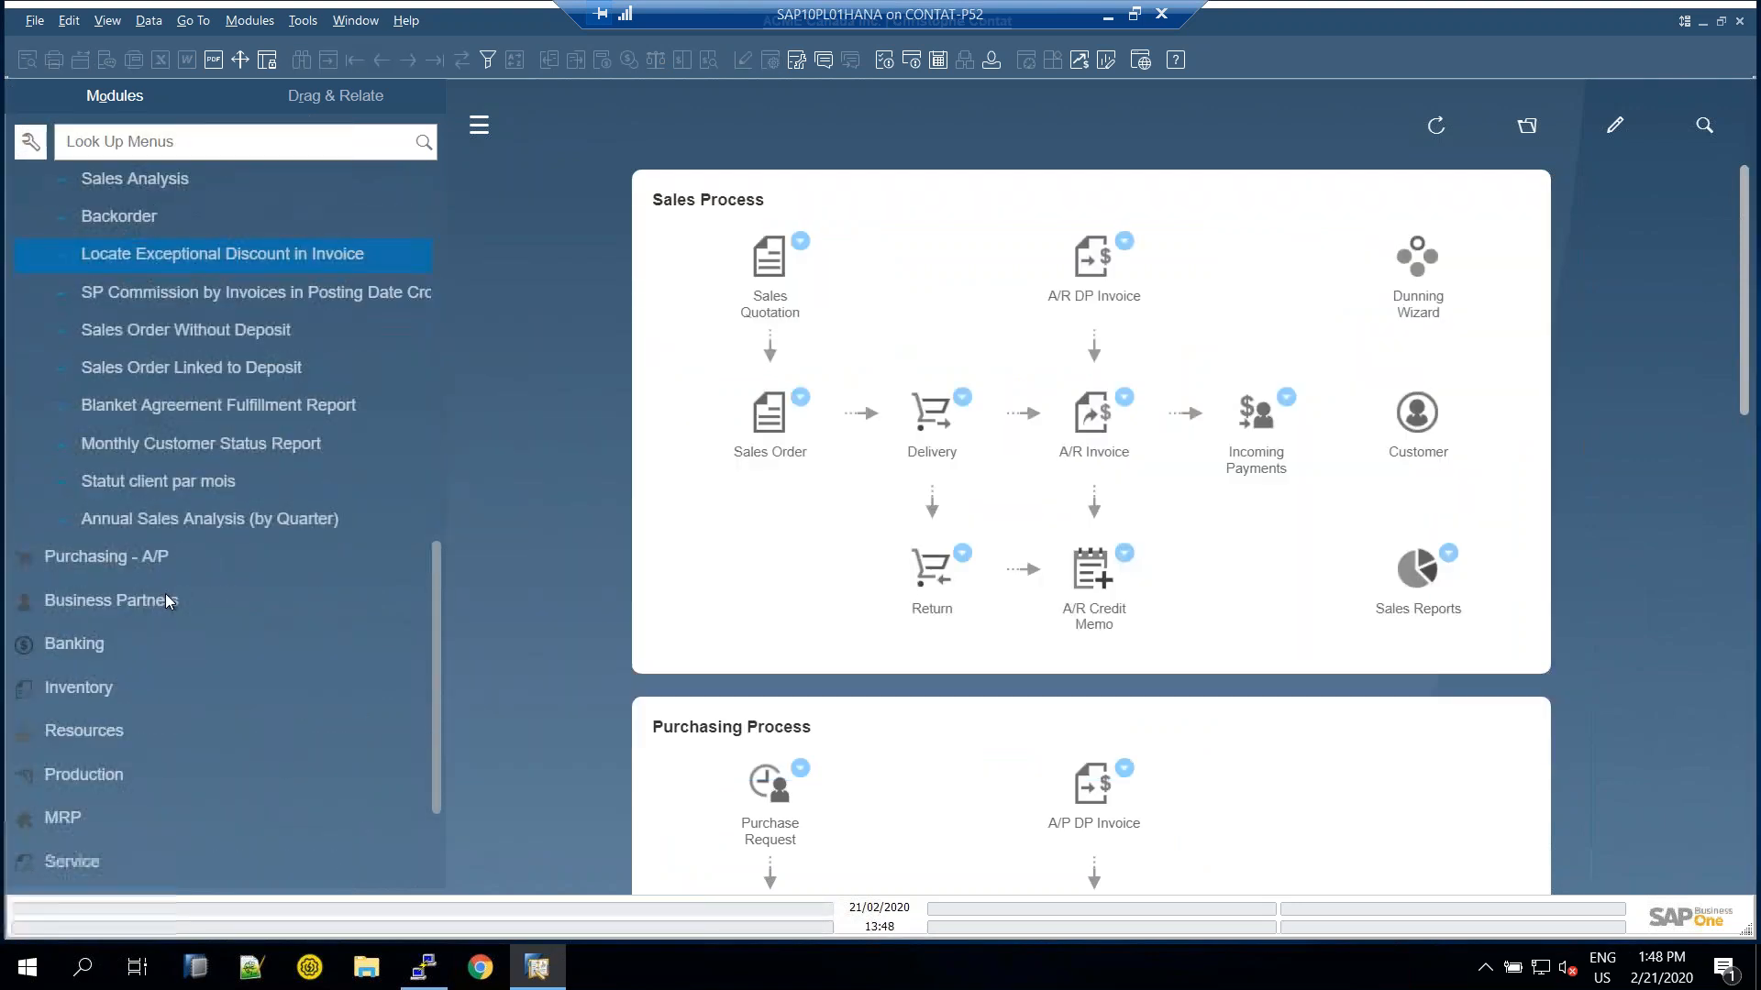
{"action": "scroll", "coordinate": [165, 596], "scroll_direction": "down", "scroll_amount": 3}
{"action": "left_click", "coordinate": [165, 576]}
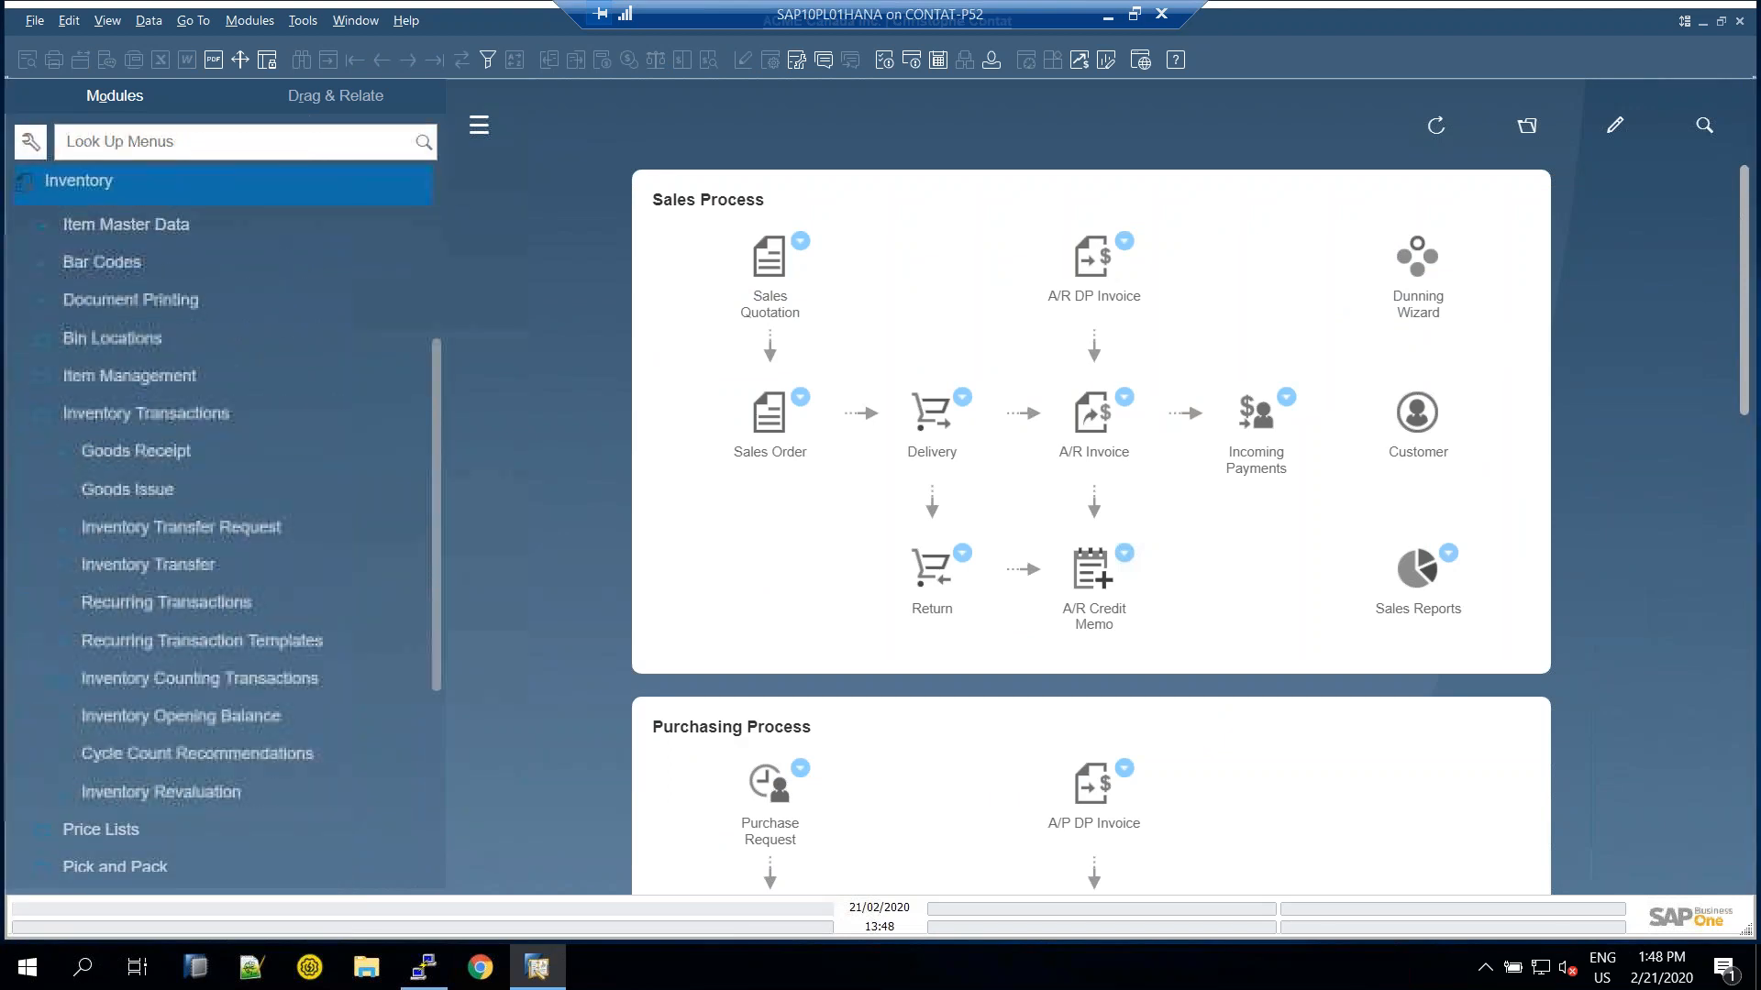
{"action": "scroll", "coordinate": [167, 662], "scroll_direction": "down", "scroll_amount": 3}
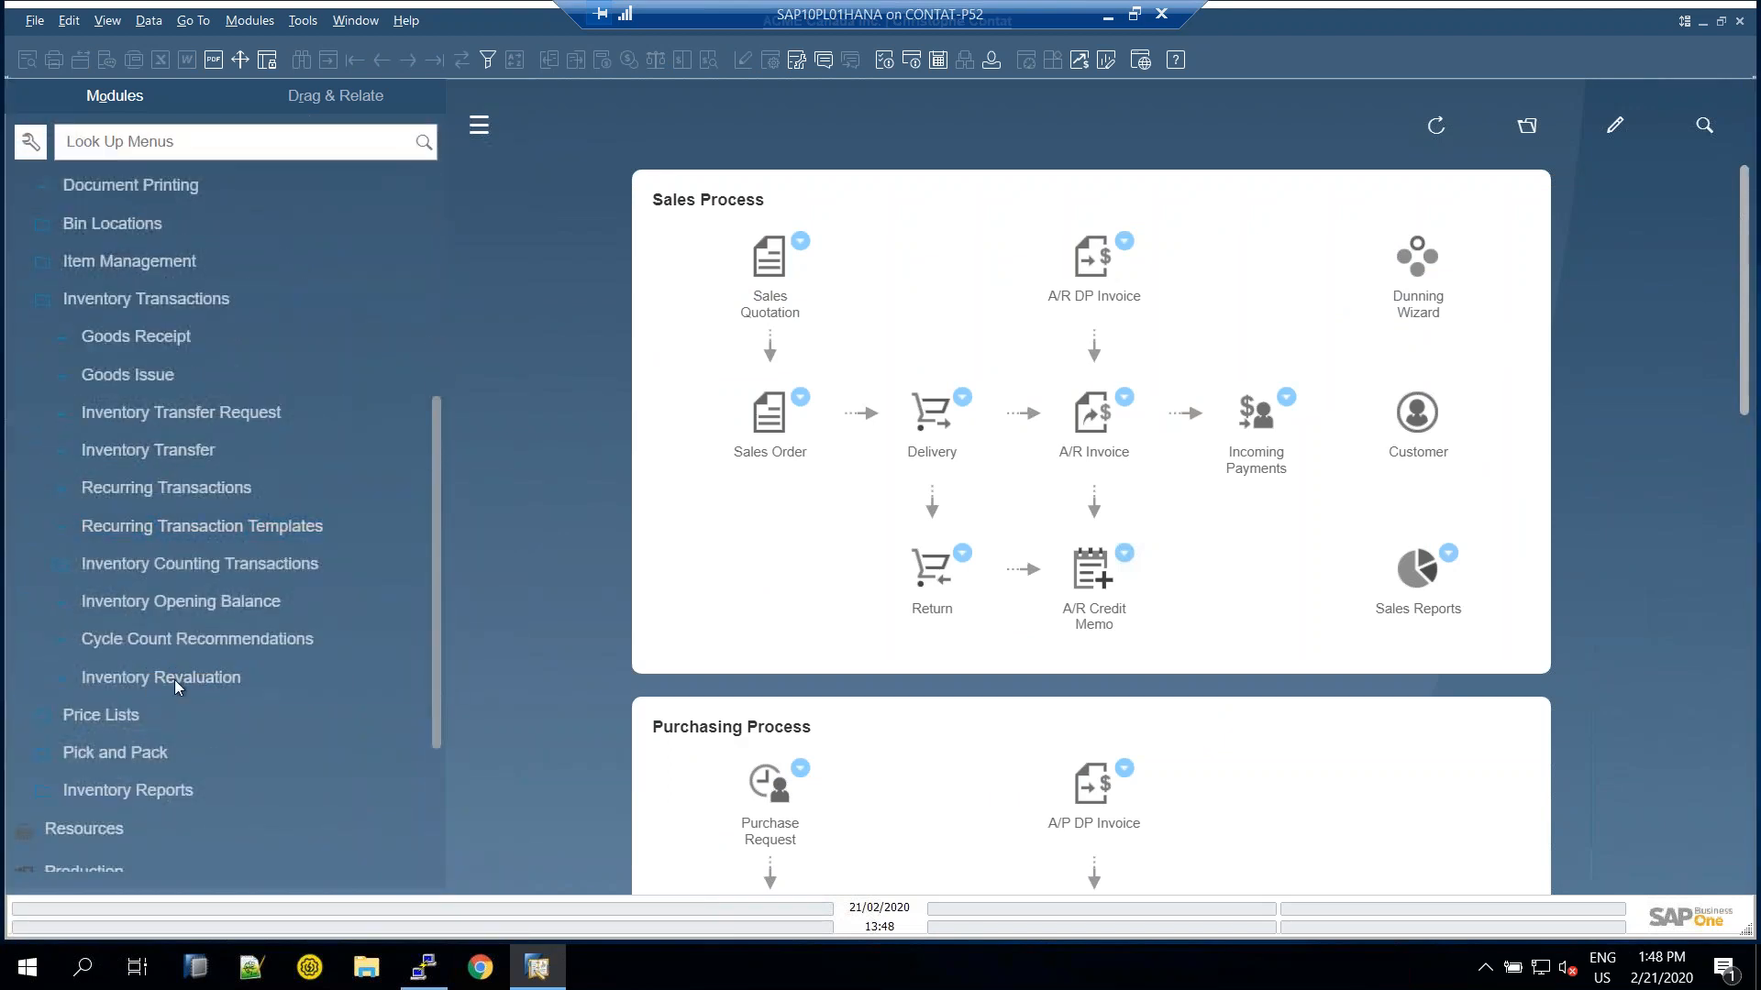
{"action": "scroll", "coordinate": [156, 733], "scroll_direction": "down", "scroll_amount": 3}
{"action": "left_click", "coordinate": [136, 675]}
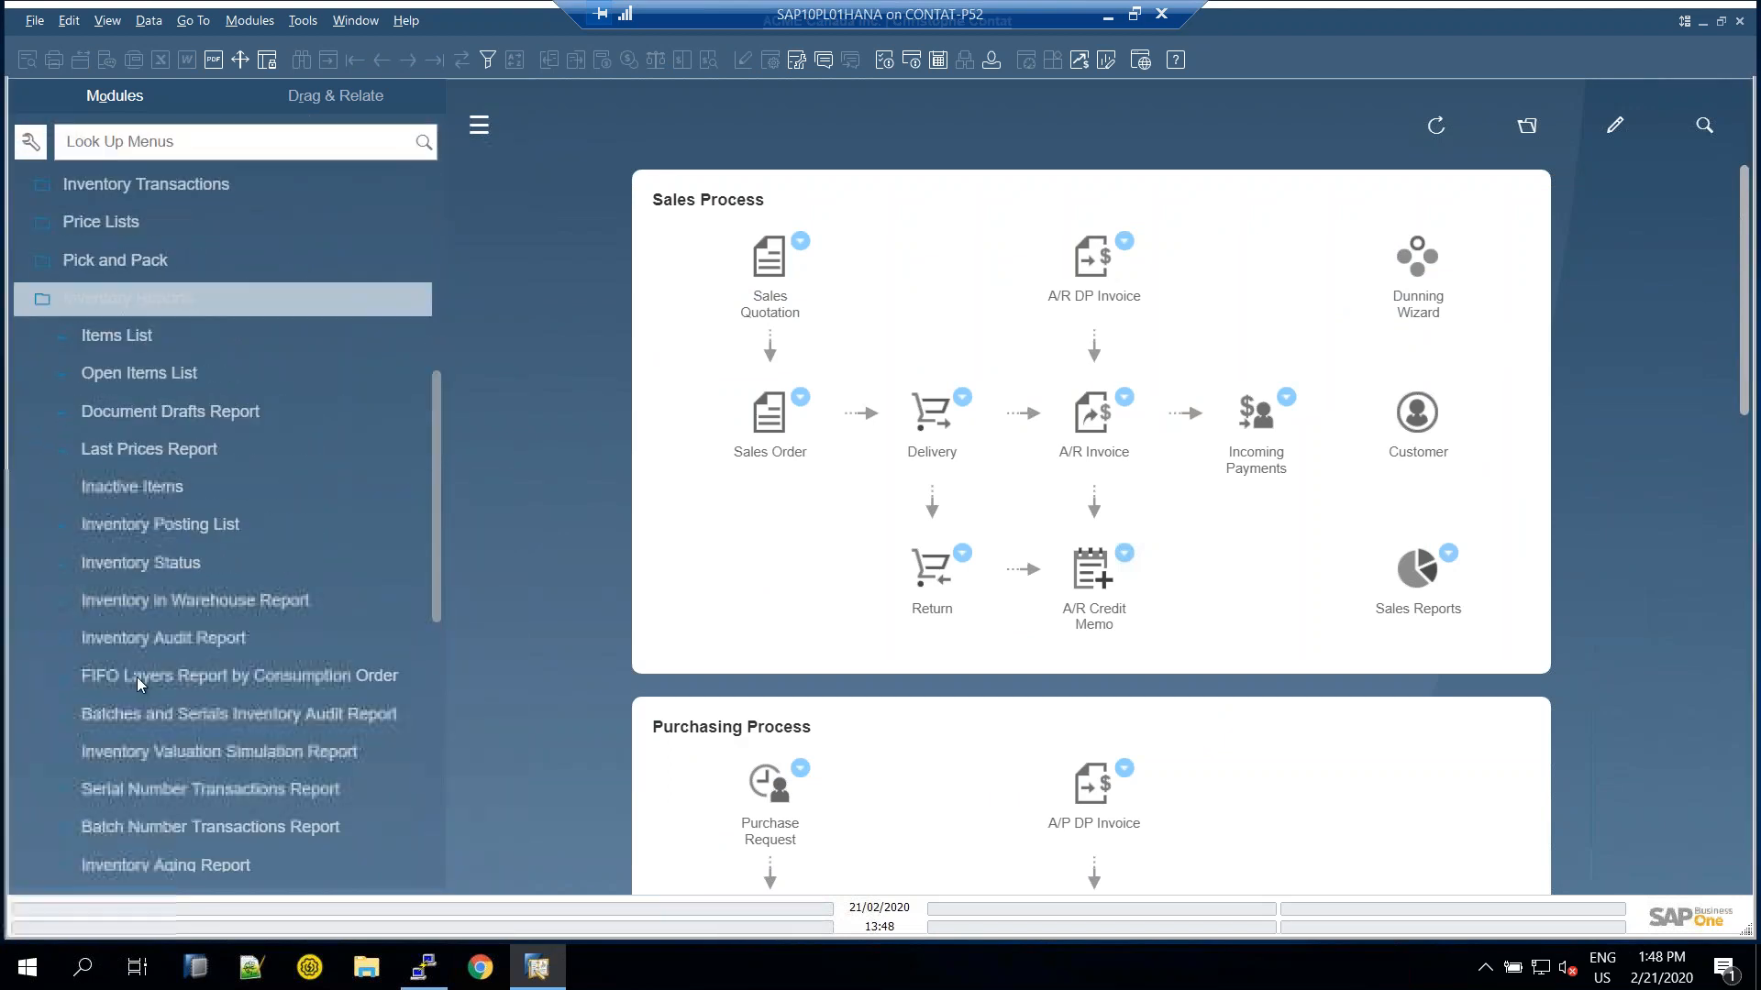
{"action": "scroll", "coordinate": [178, 663], "scroll_direction": "down", "scroll_amount": 9}
{"action": "scroll", "coordinate": [156, 710], "scroll_direction": "down", "scroll_amount": 3}
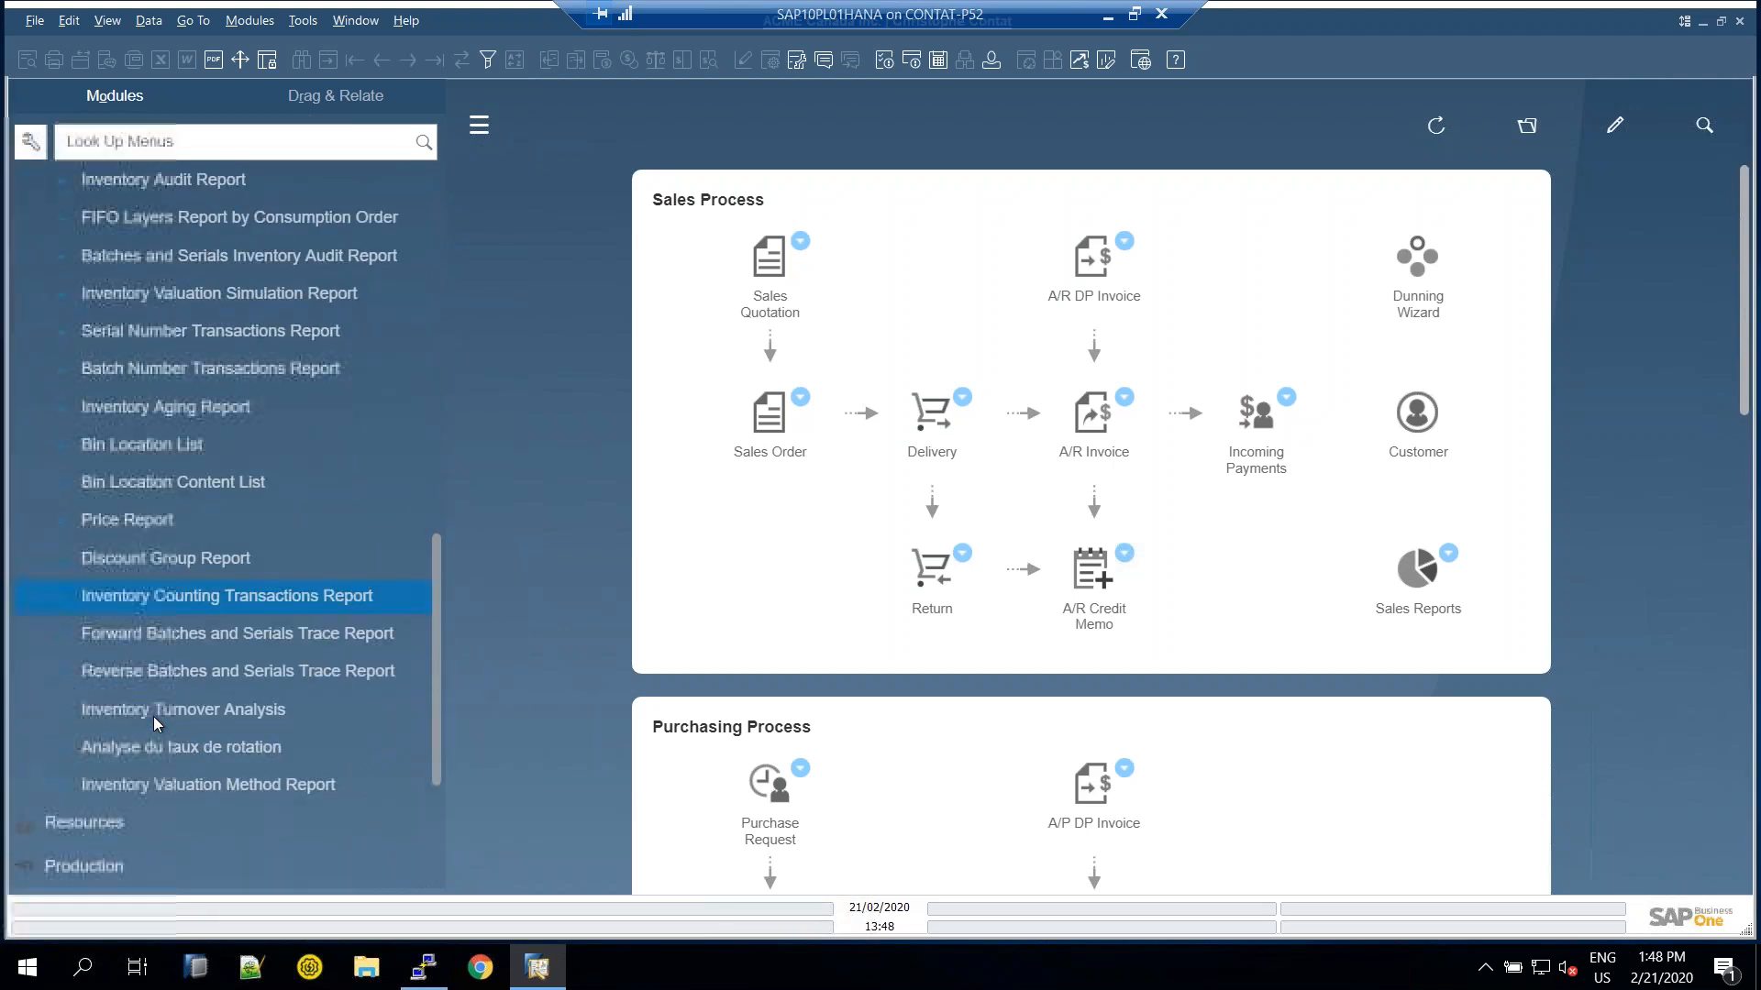
{"action": "left_click", "coordinate": [184, 633]}
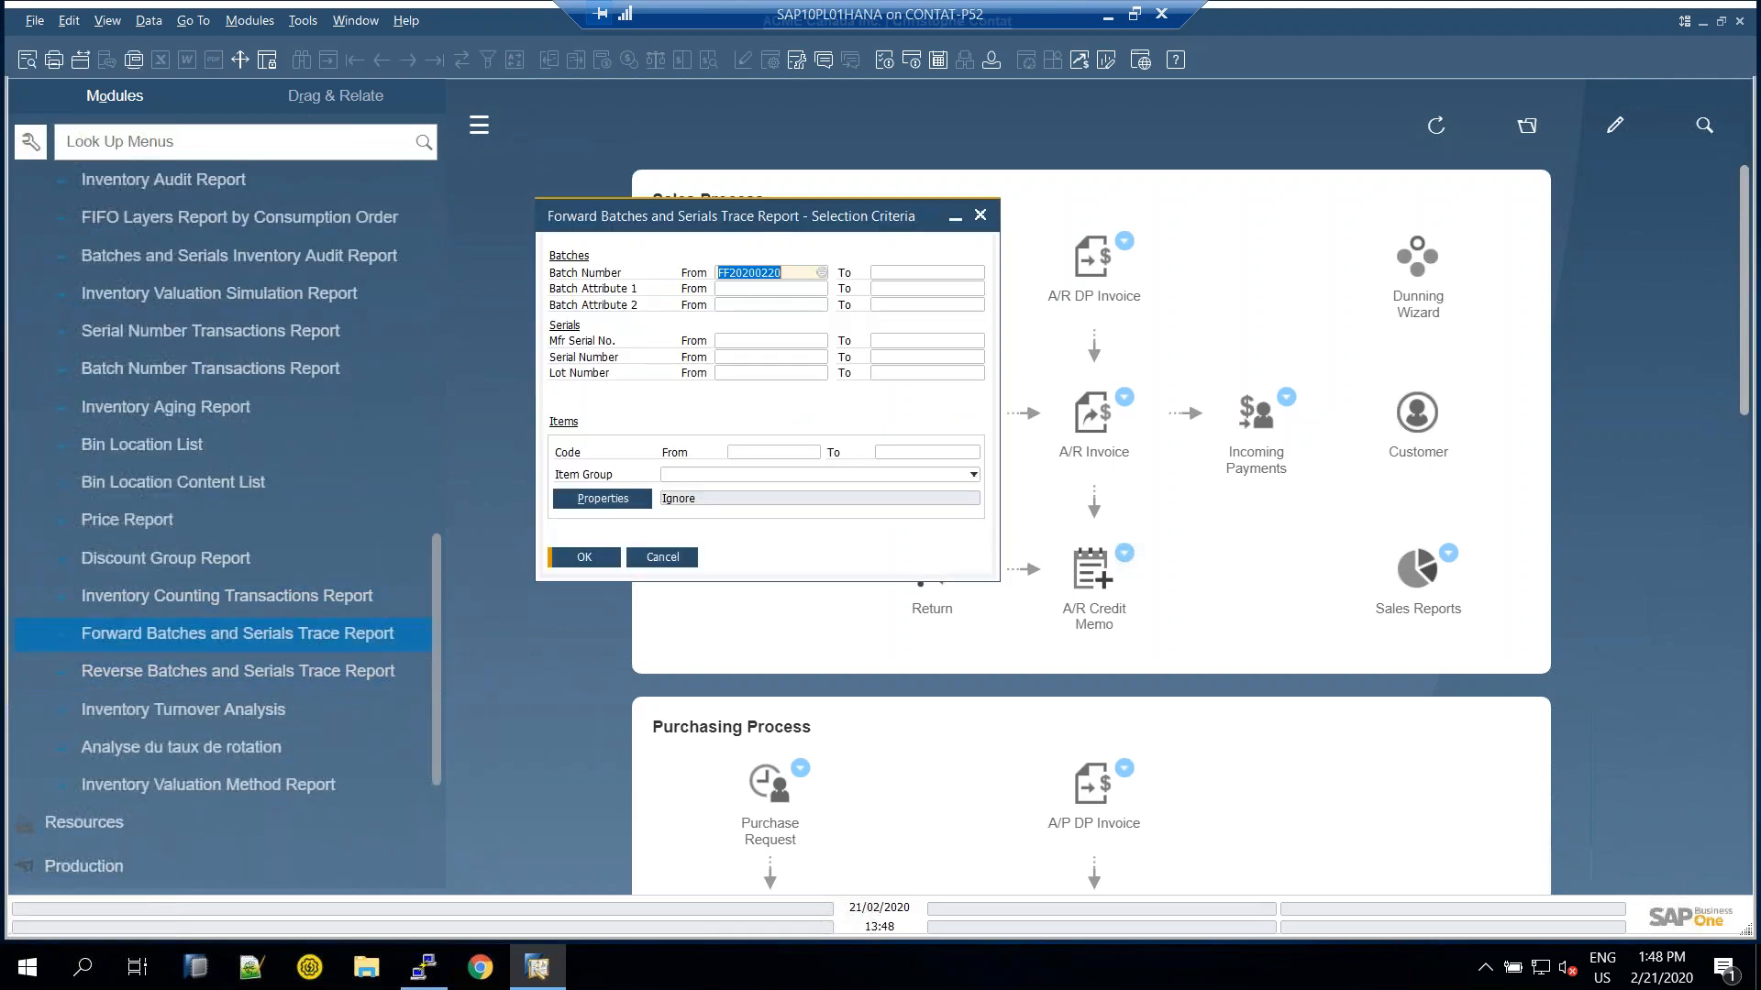
{"action": "left_click", "coordinate": [344, 627]}
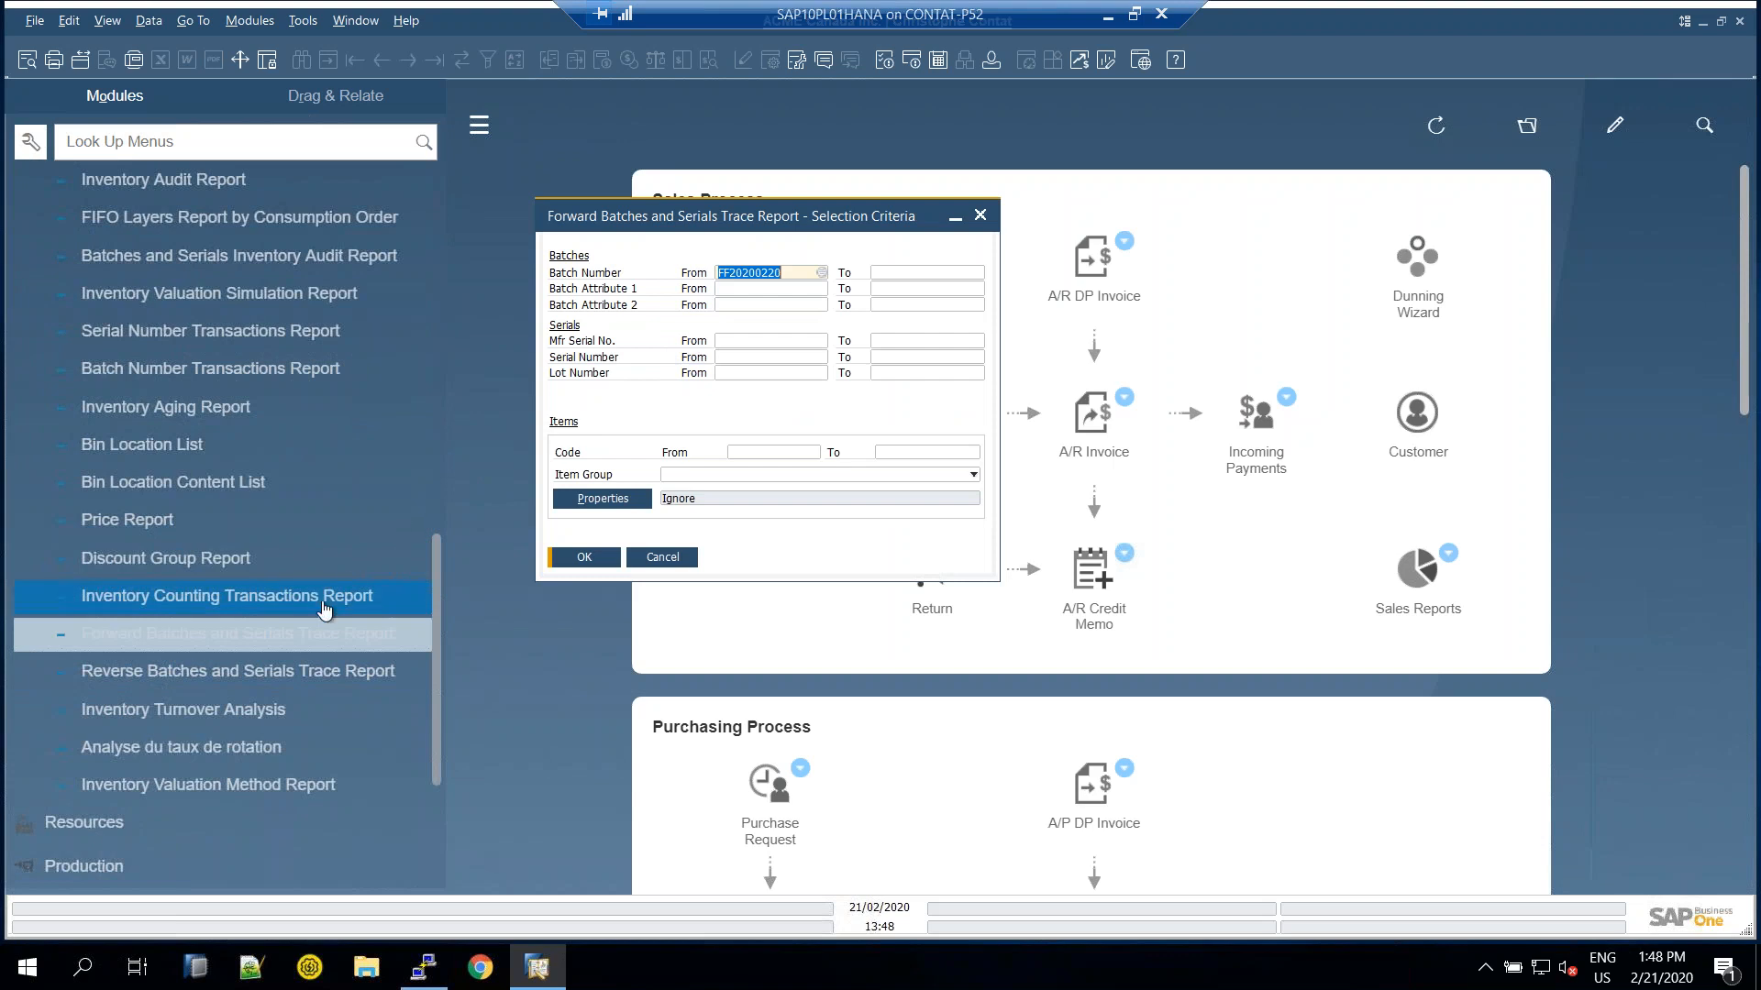
{"action": "left_click_drag", "start_coordinate": [769, 220], "coordinate": [673, 277]}
{"action": "left_click", "coordinate": [780, 271]}
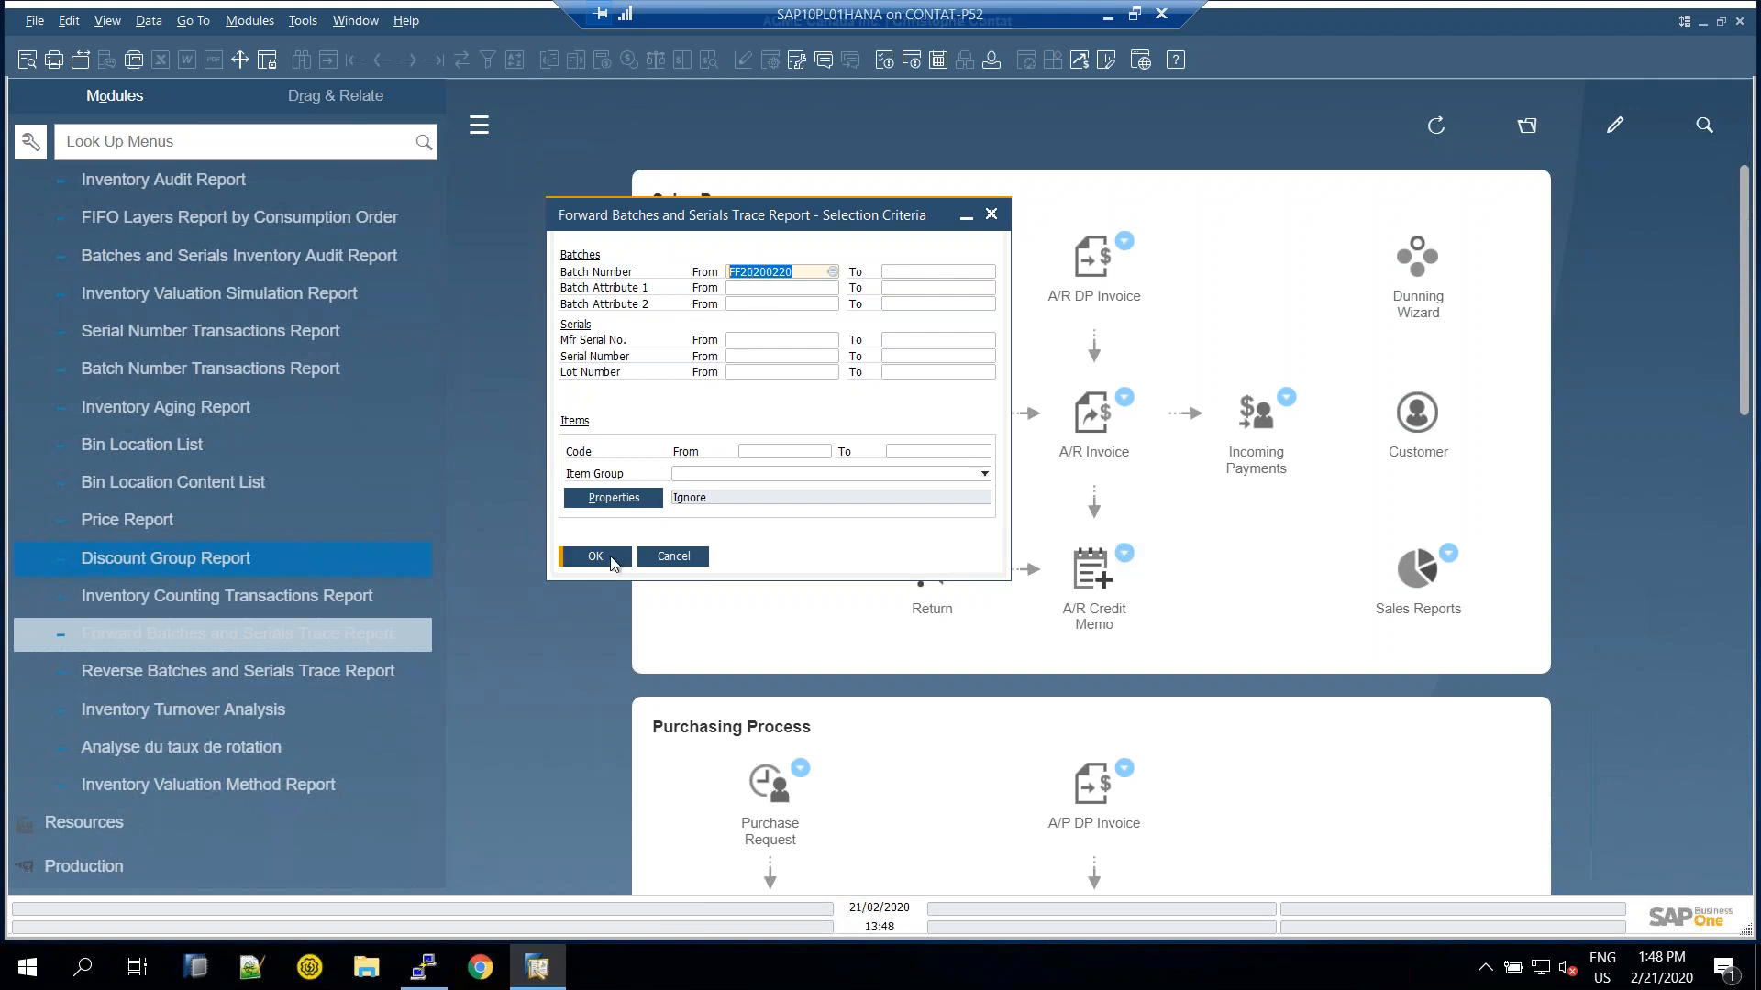
{"action": "left_click", "coordinate": [611, 560]}
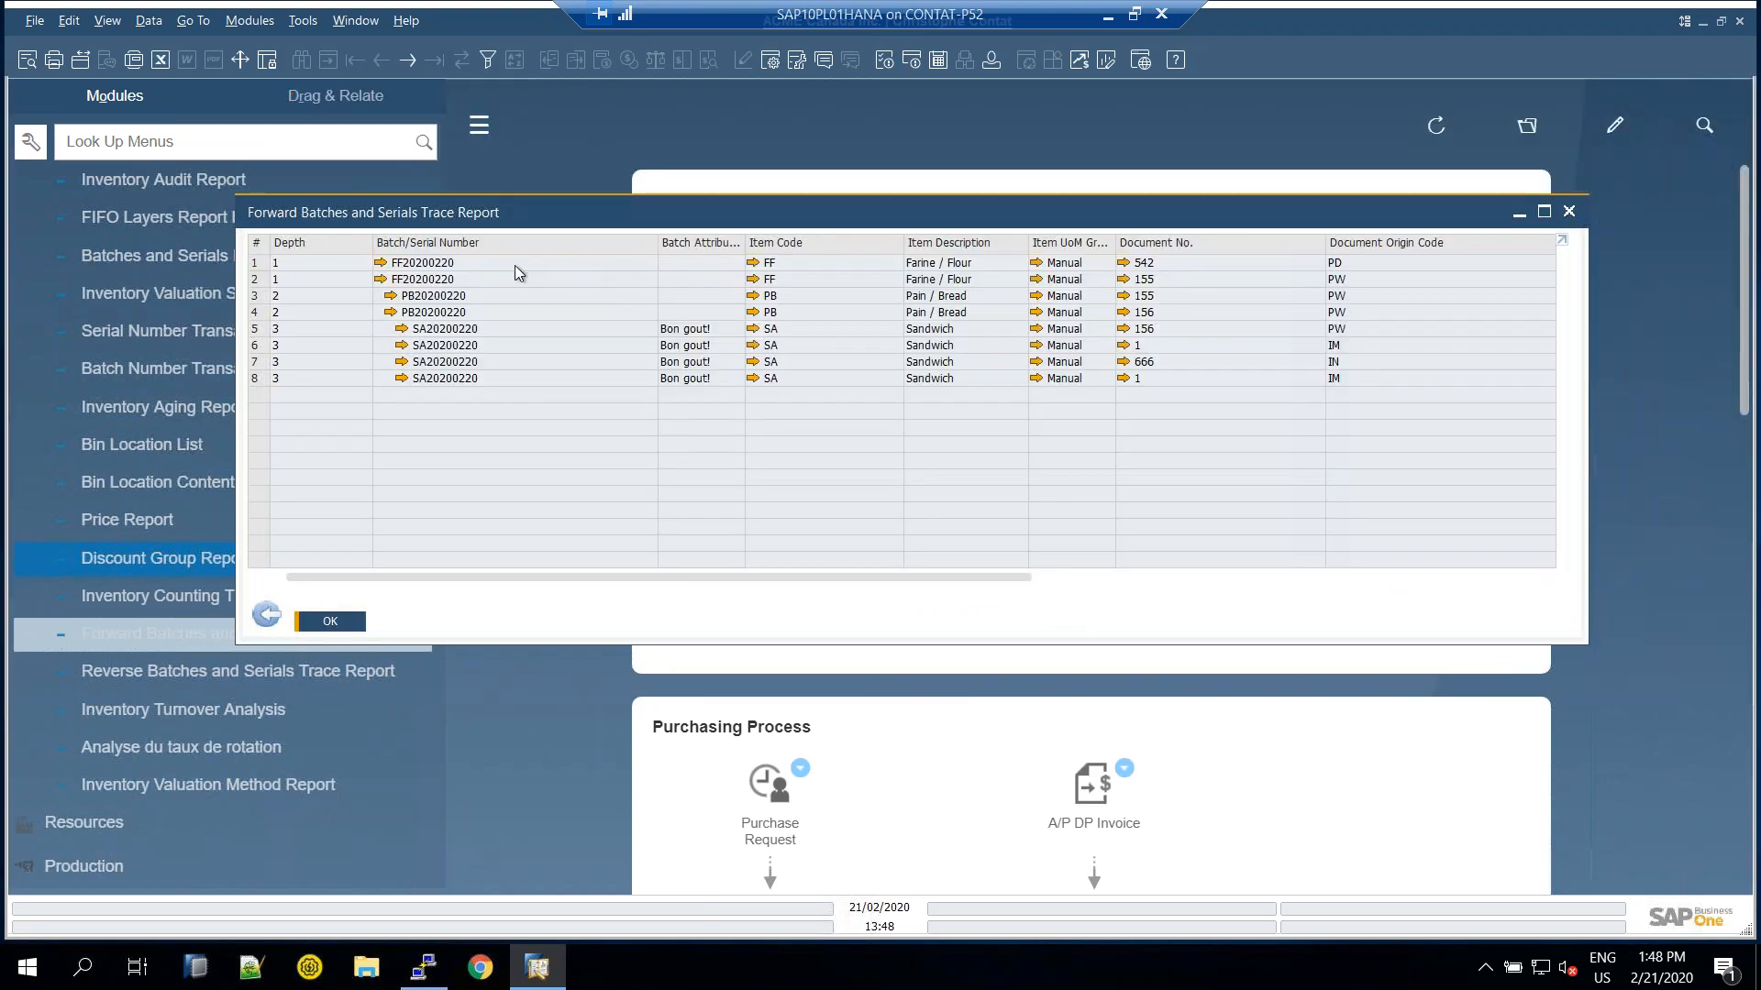
Maximize the report and review its eight rows, from purchase 542 to invoice 666, then restore it
{"action": "left_click", "coordinate": [493, 268]}
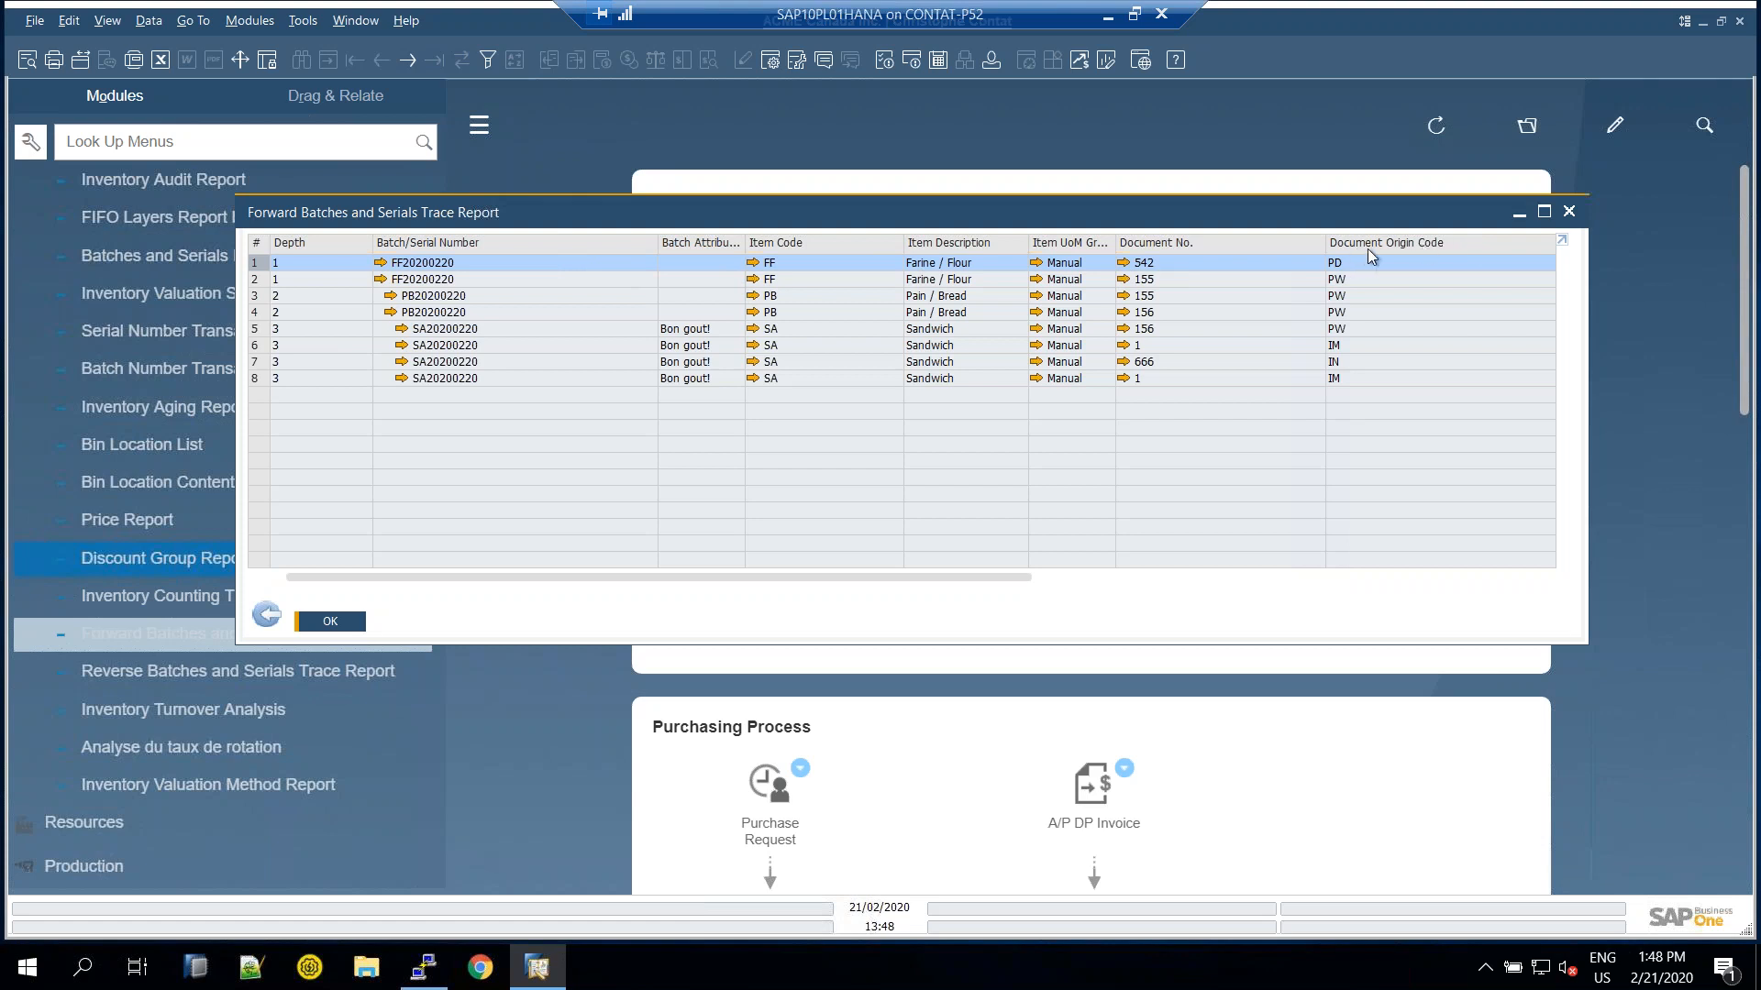
{"action": "left_click", "coordinate": [1544, 211]}
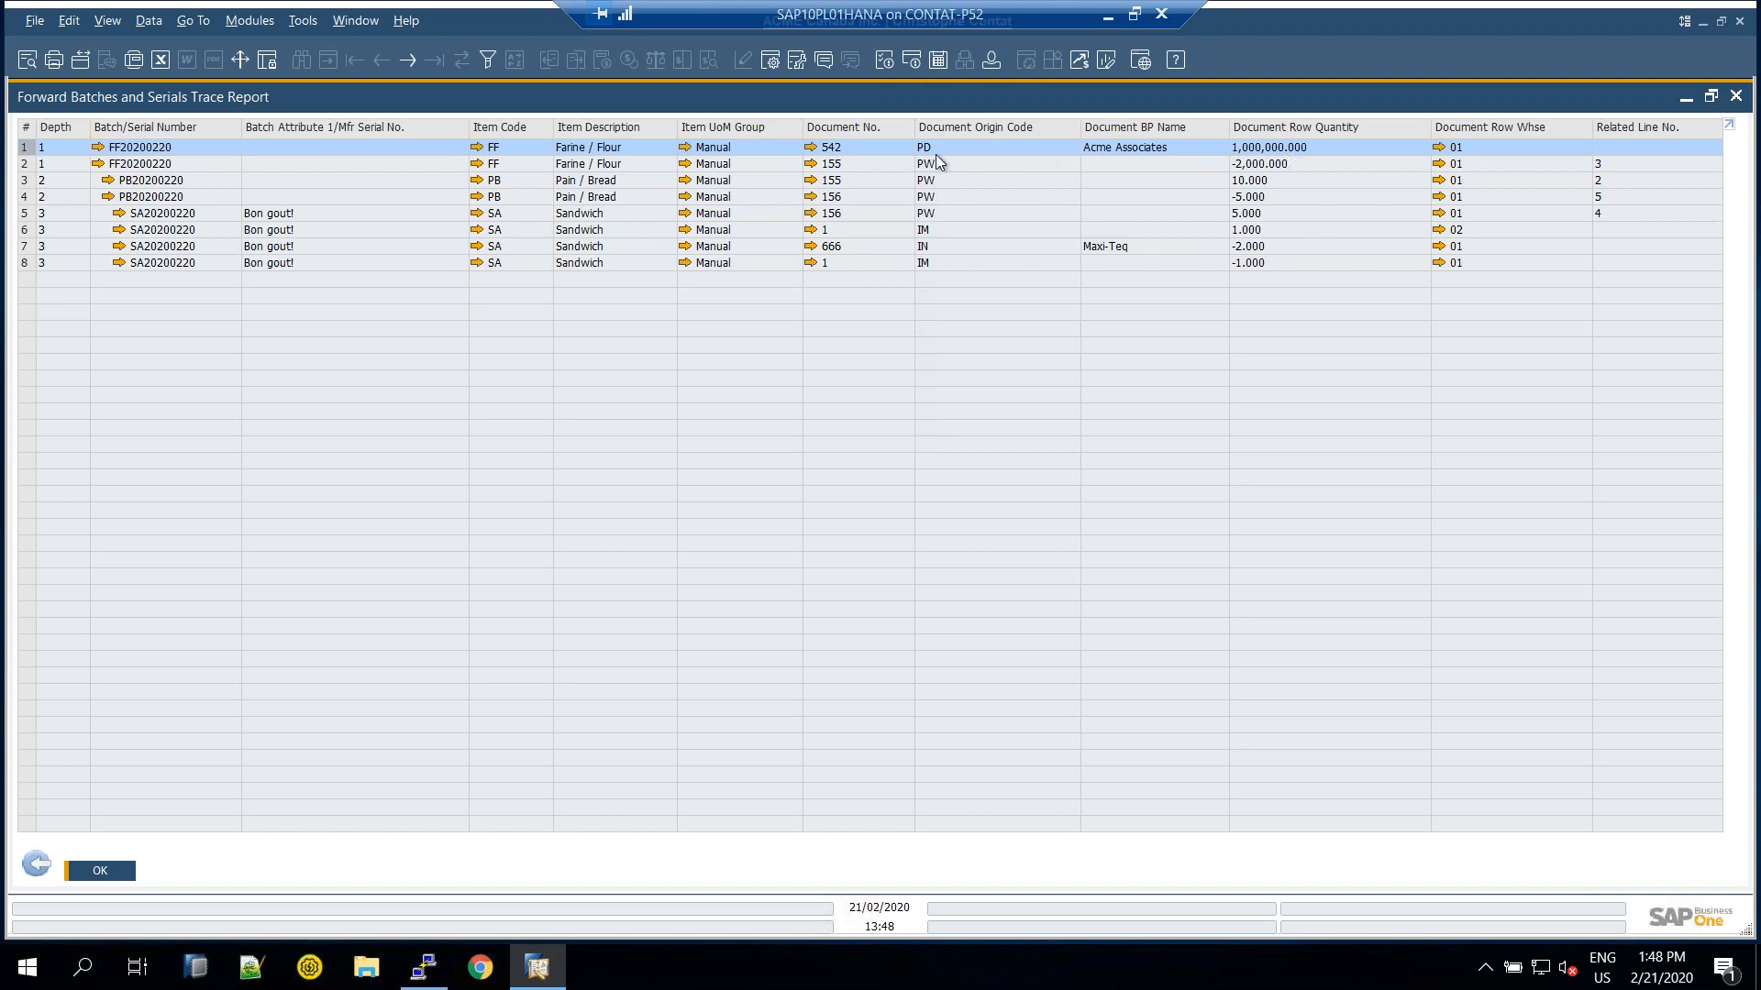
{"action": "left_click", "coordinate": [587, 166]}
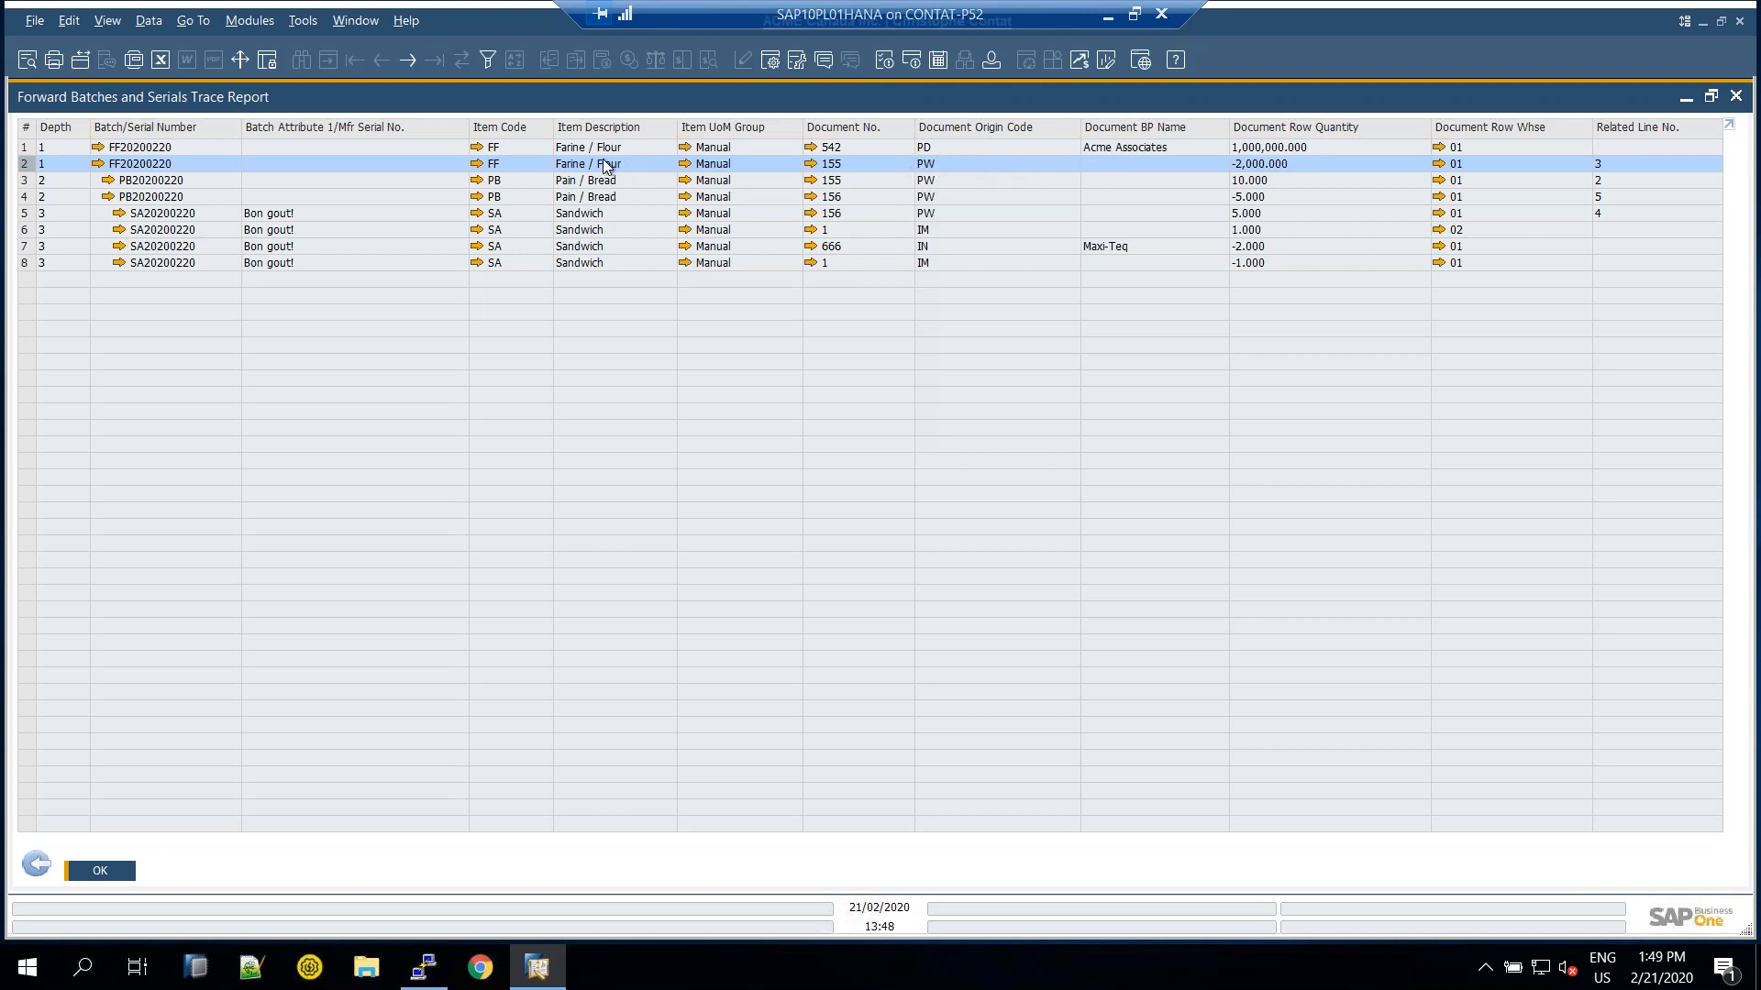
{"action": "left_click", "coordinate": [217, 182]}
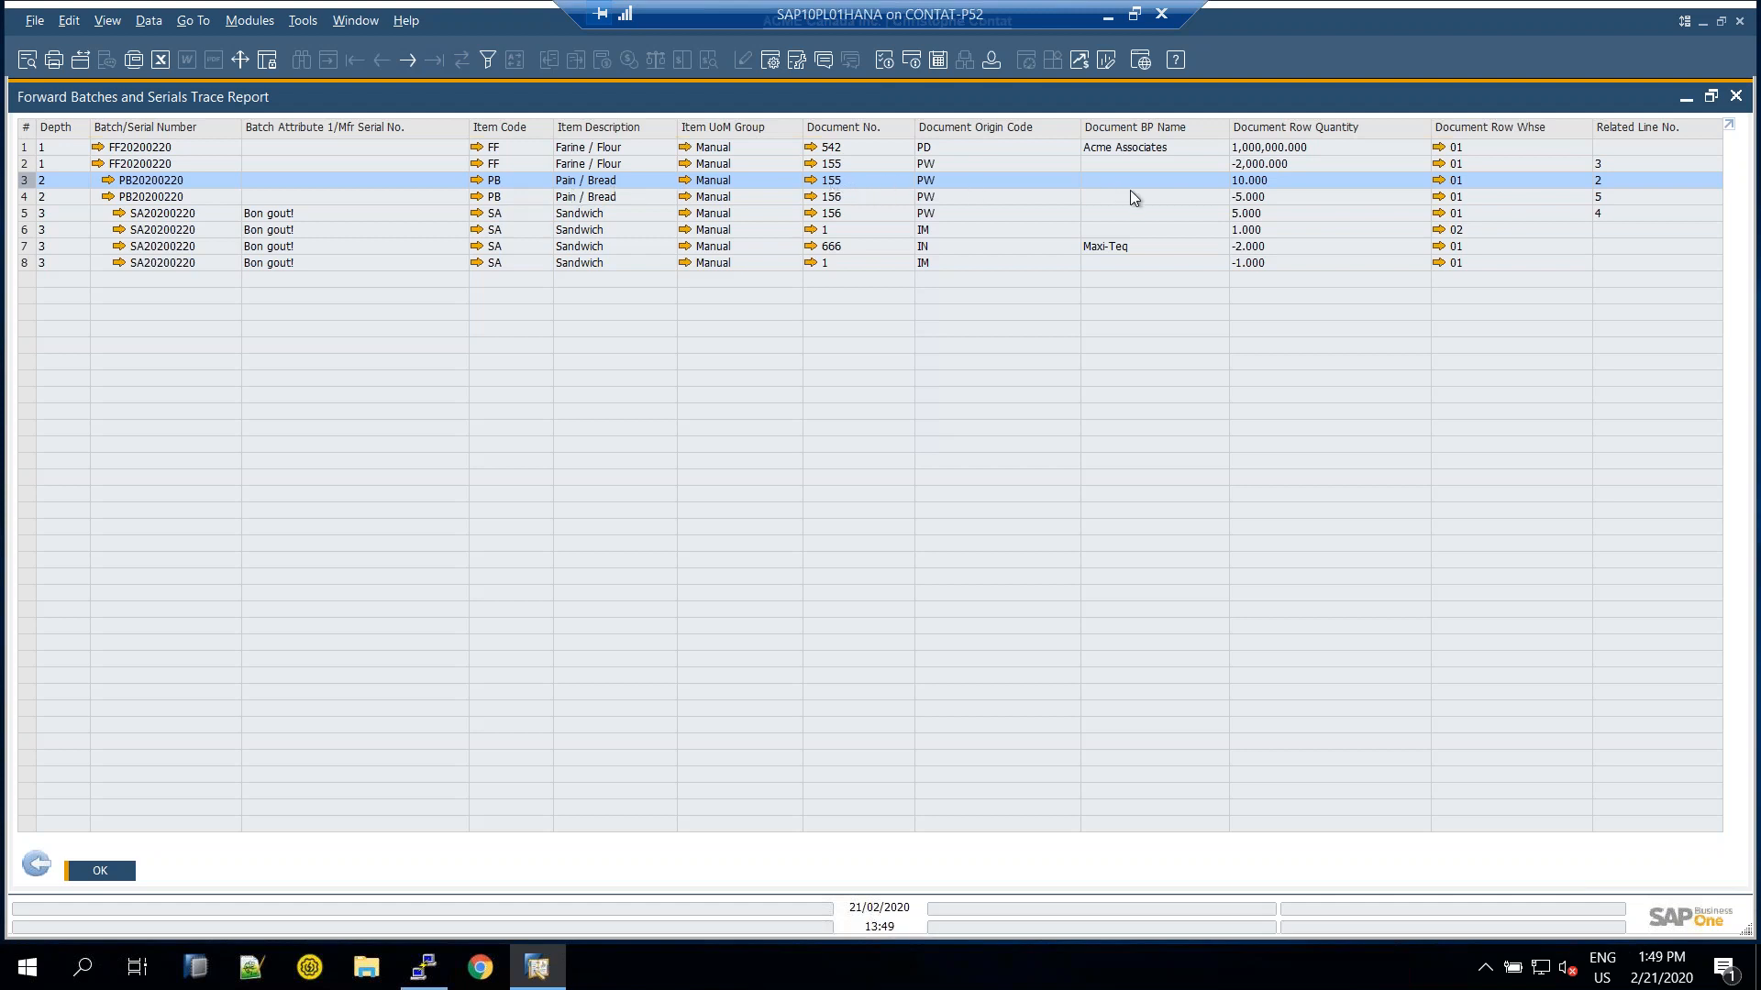
{"action": "left_click", "coordinate": [1205, 200]}
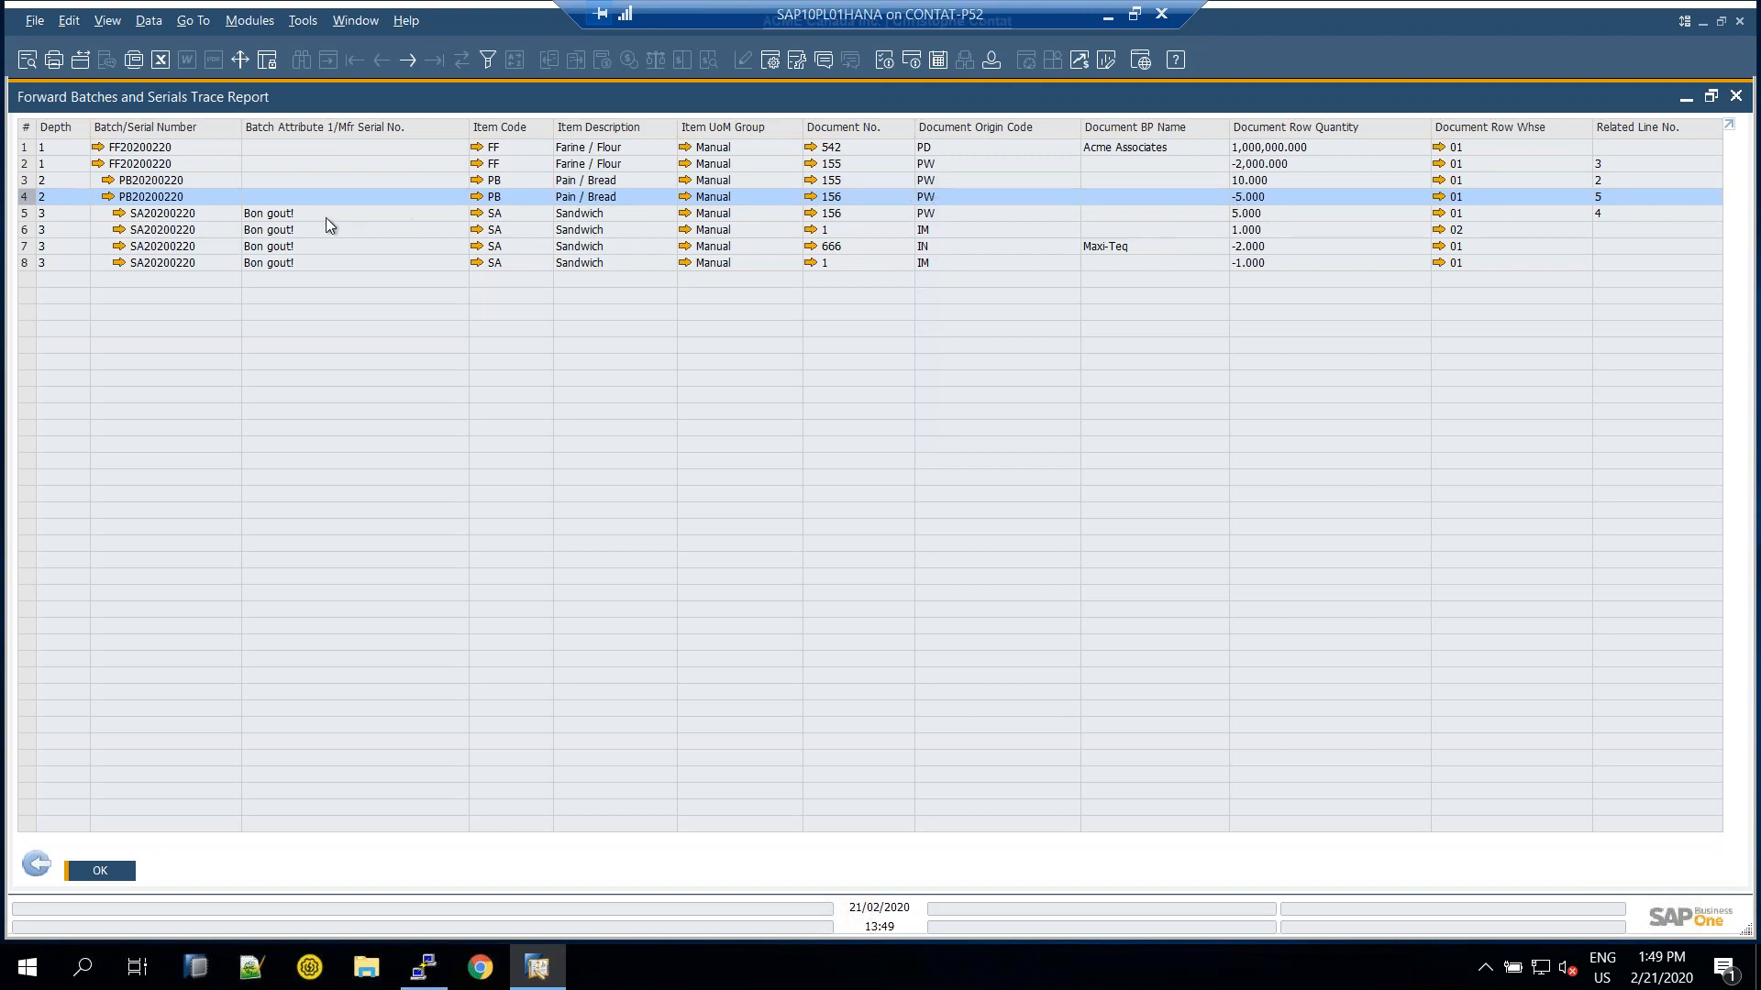
{"action": "left_click", "coordinate": [633, 220]}
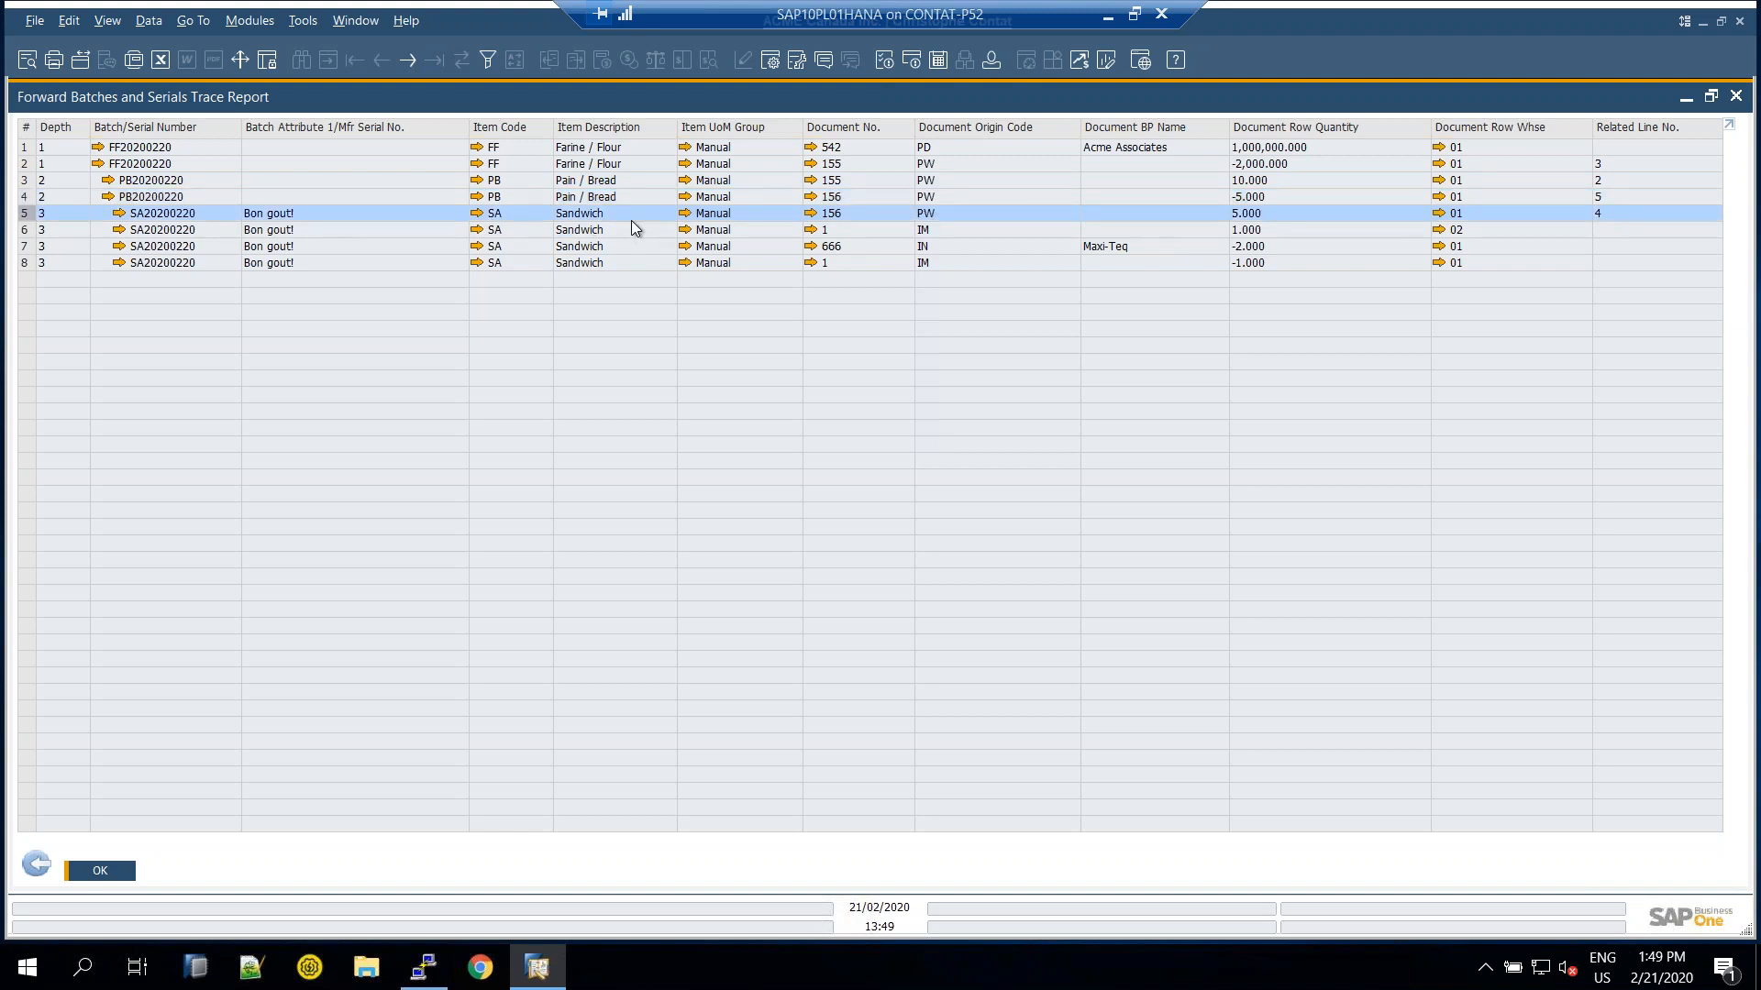
{"action": "left_click", "coordinate": [882, 231]}
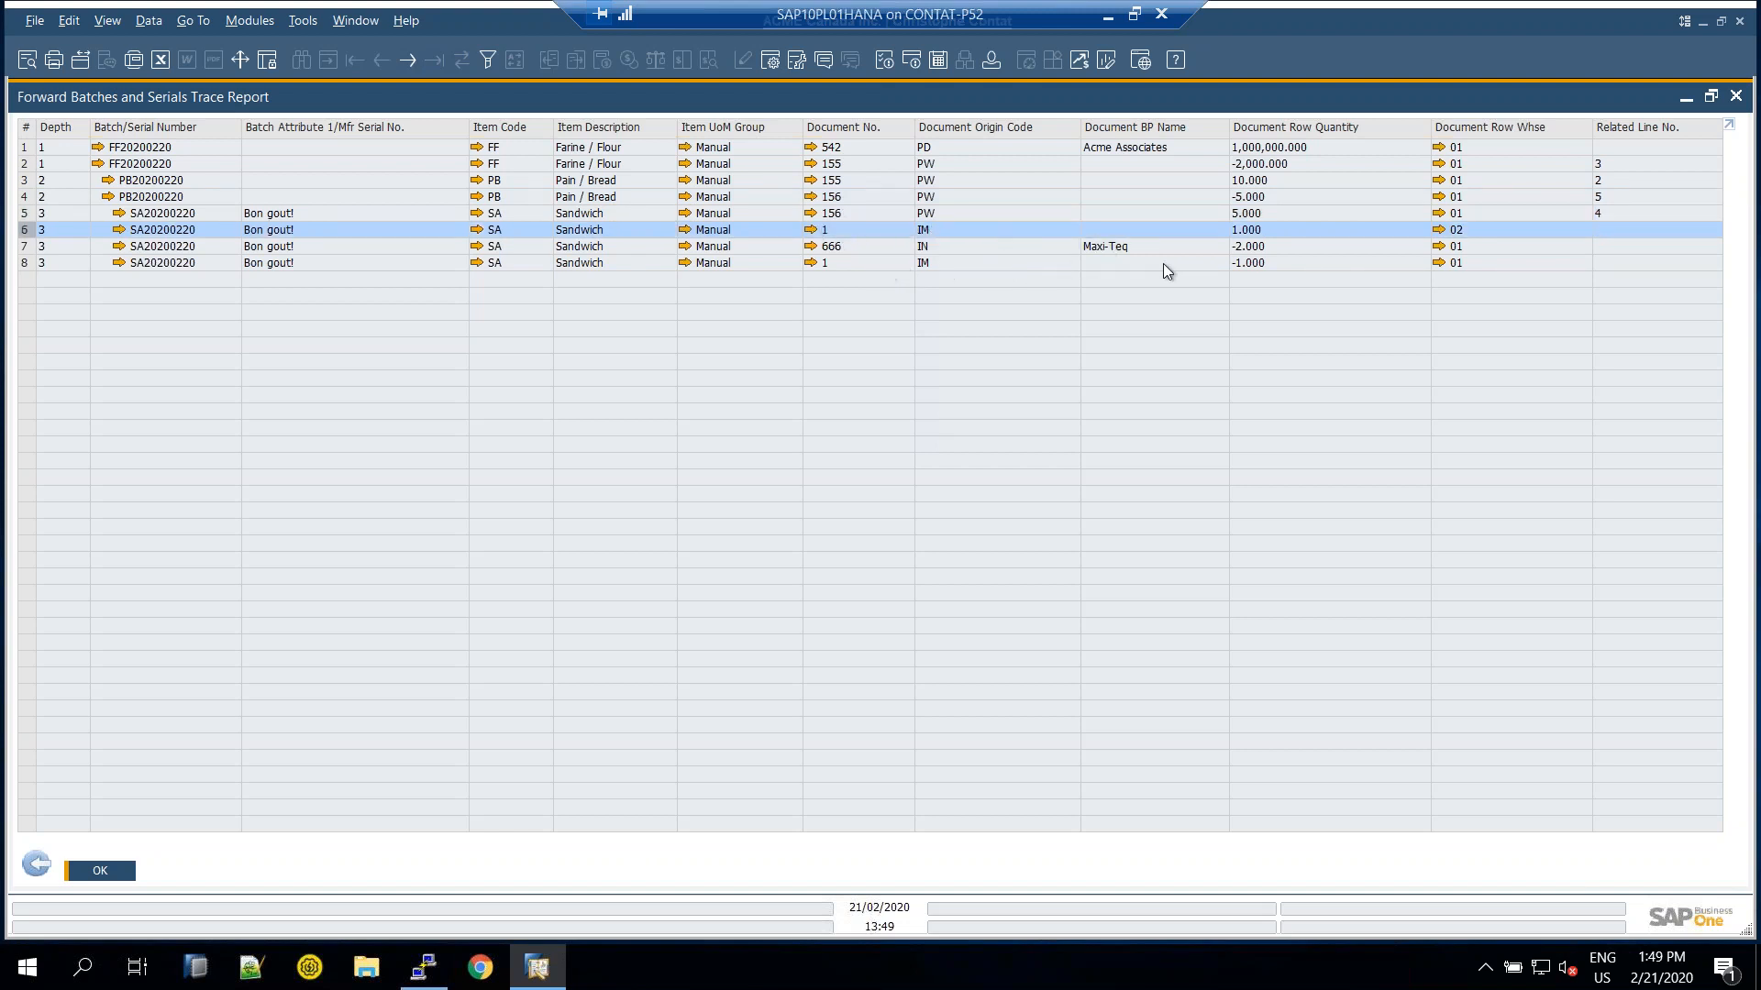
{"action": "left_click", "coordinate": [1265, 266]}
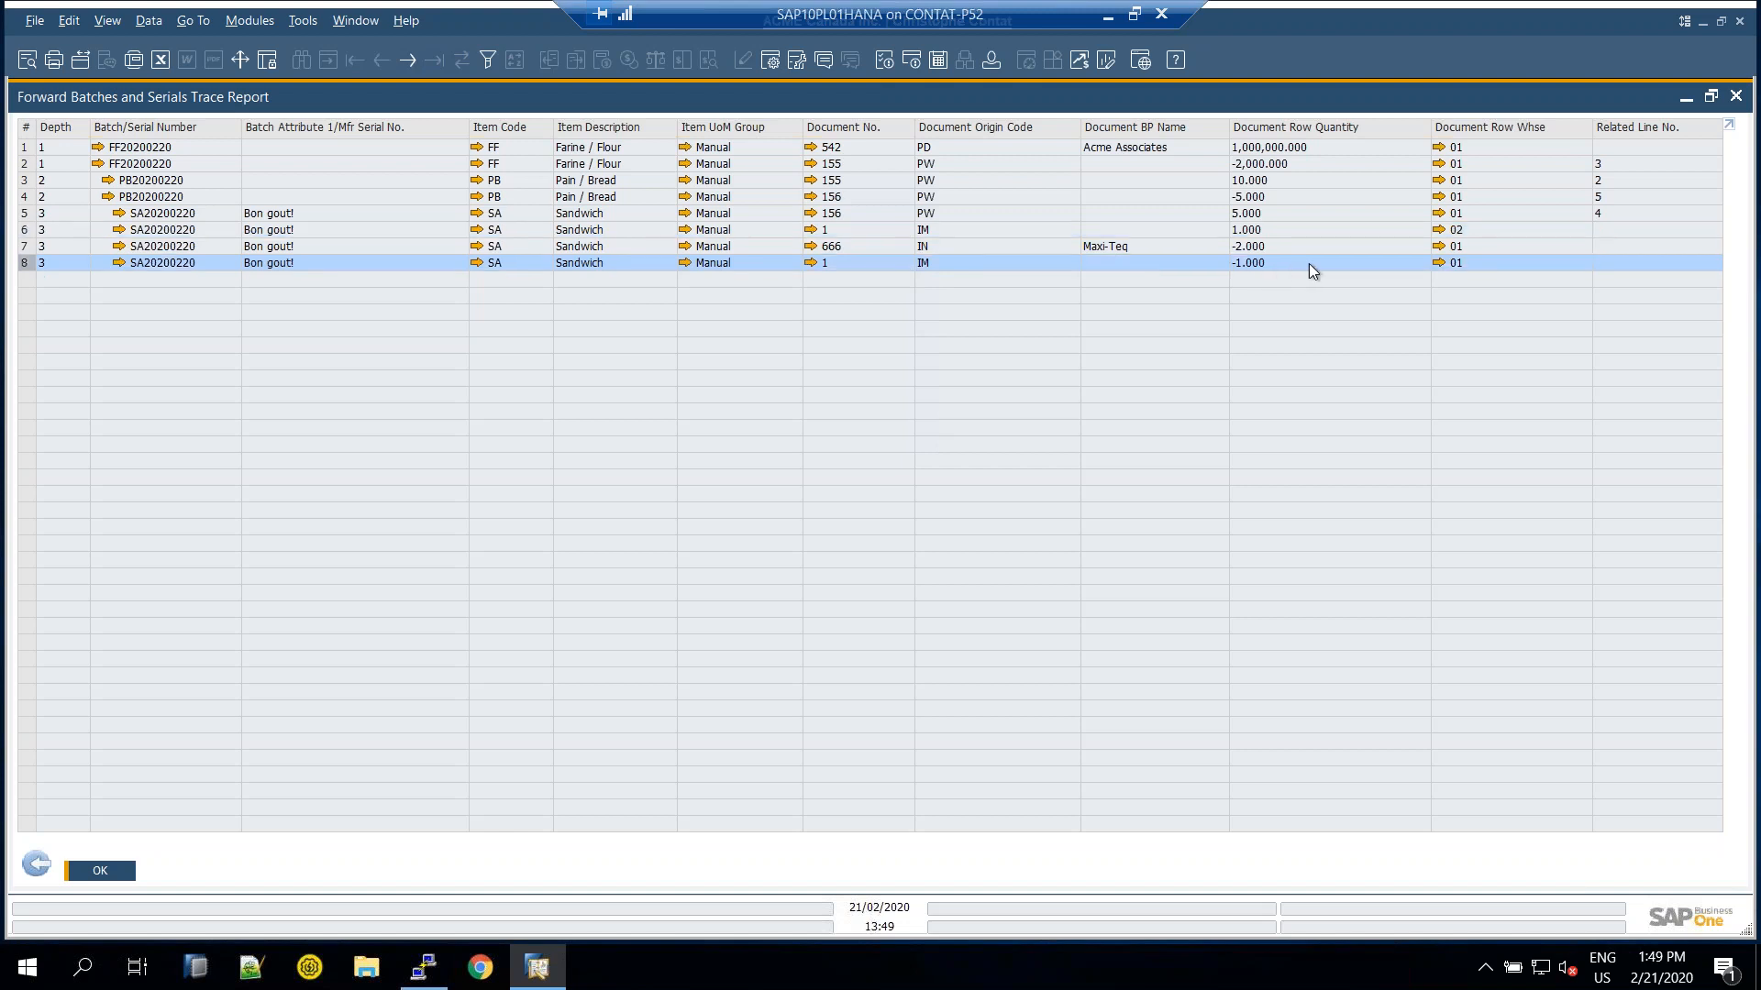
{"action": "left_click", "coordinate": [1383, 233]}
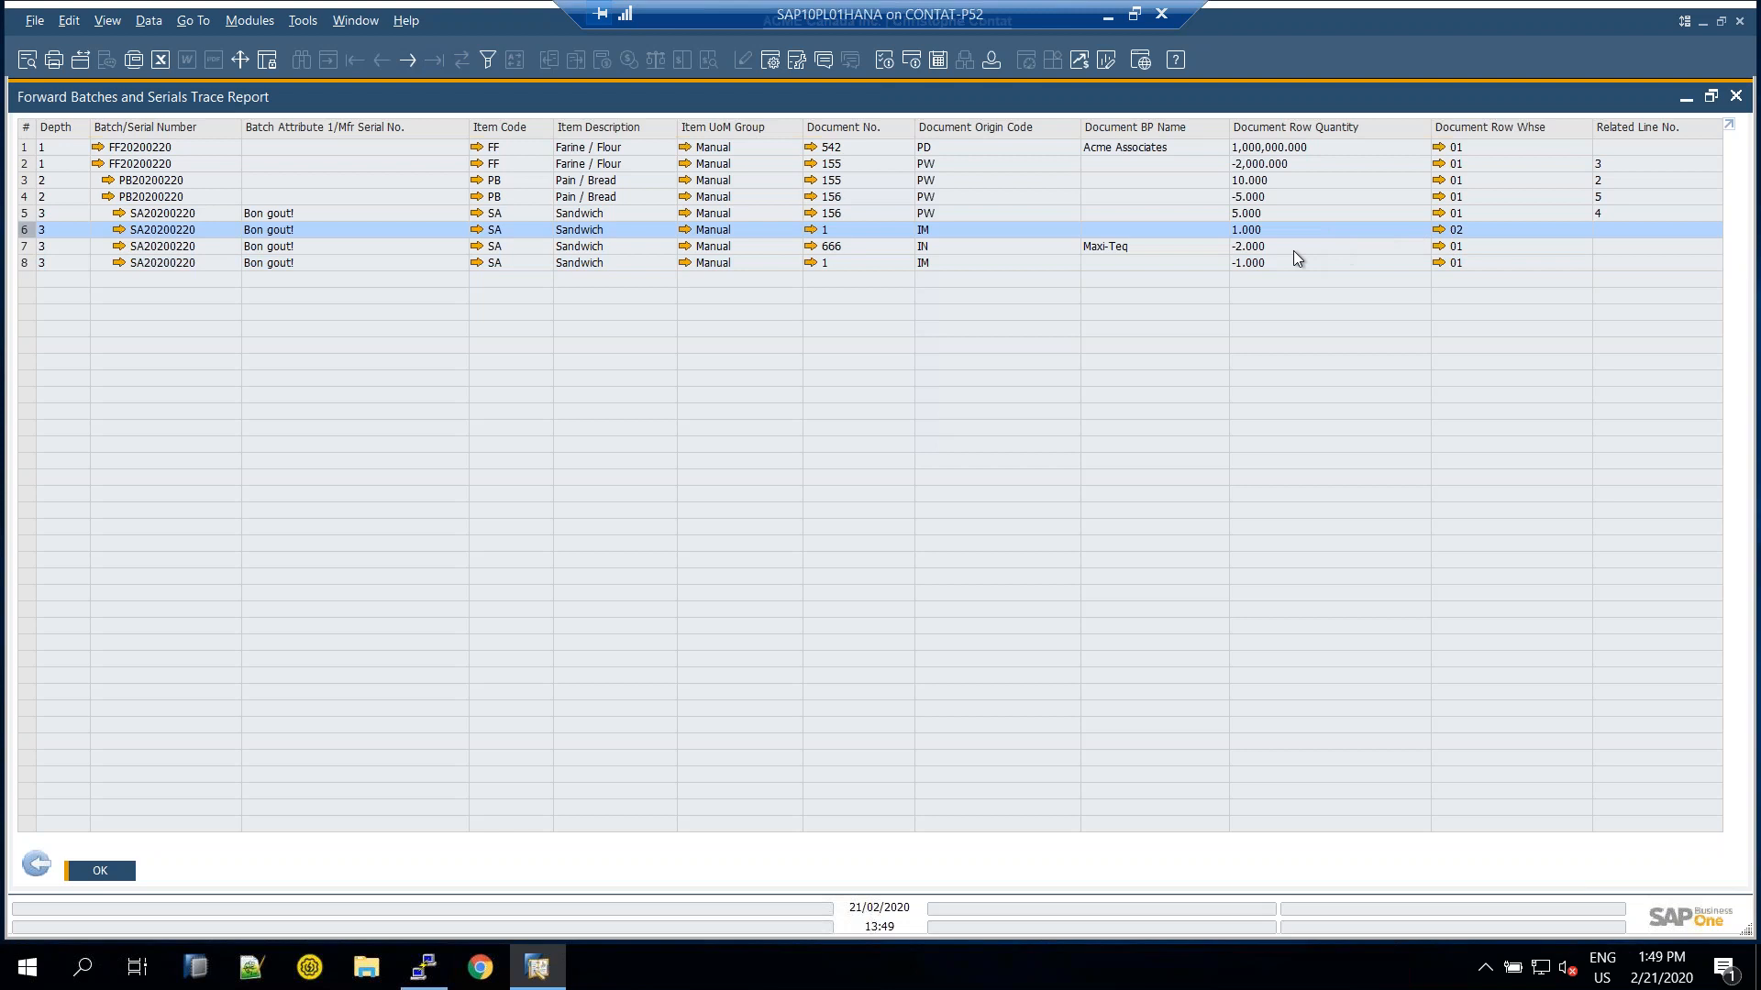
{"action": "left_click", "coordinate": [1229, 263]}
{"action": "left_click", "coordinate": [1249, 231]}
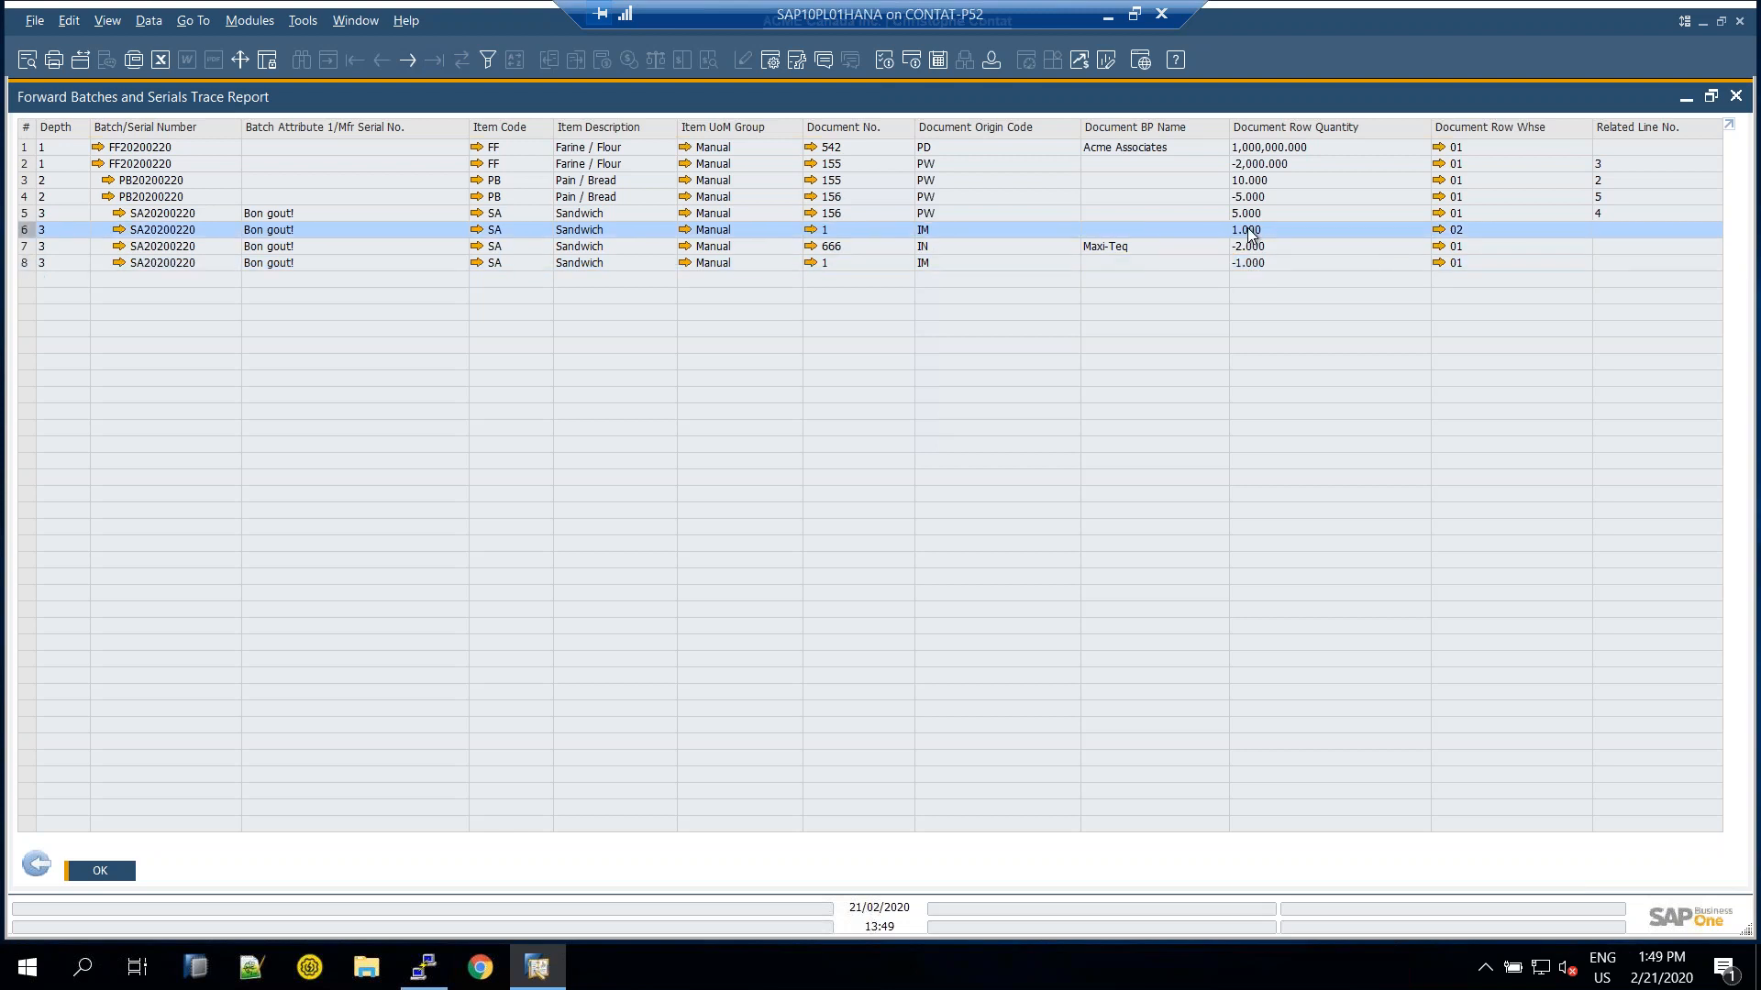
{"action": "left_click", "coordinate": [882, 247]}
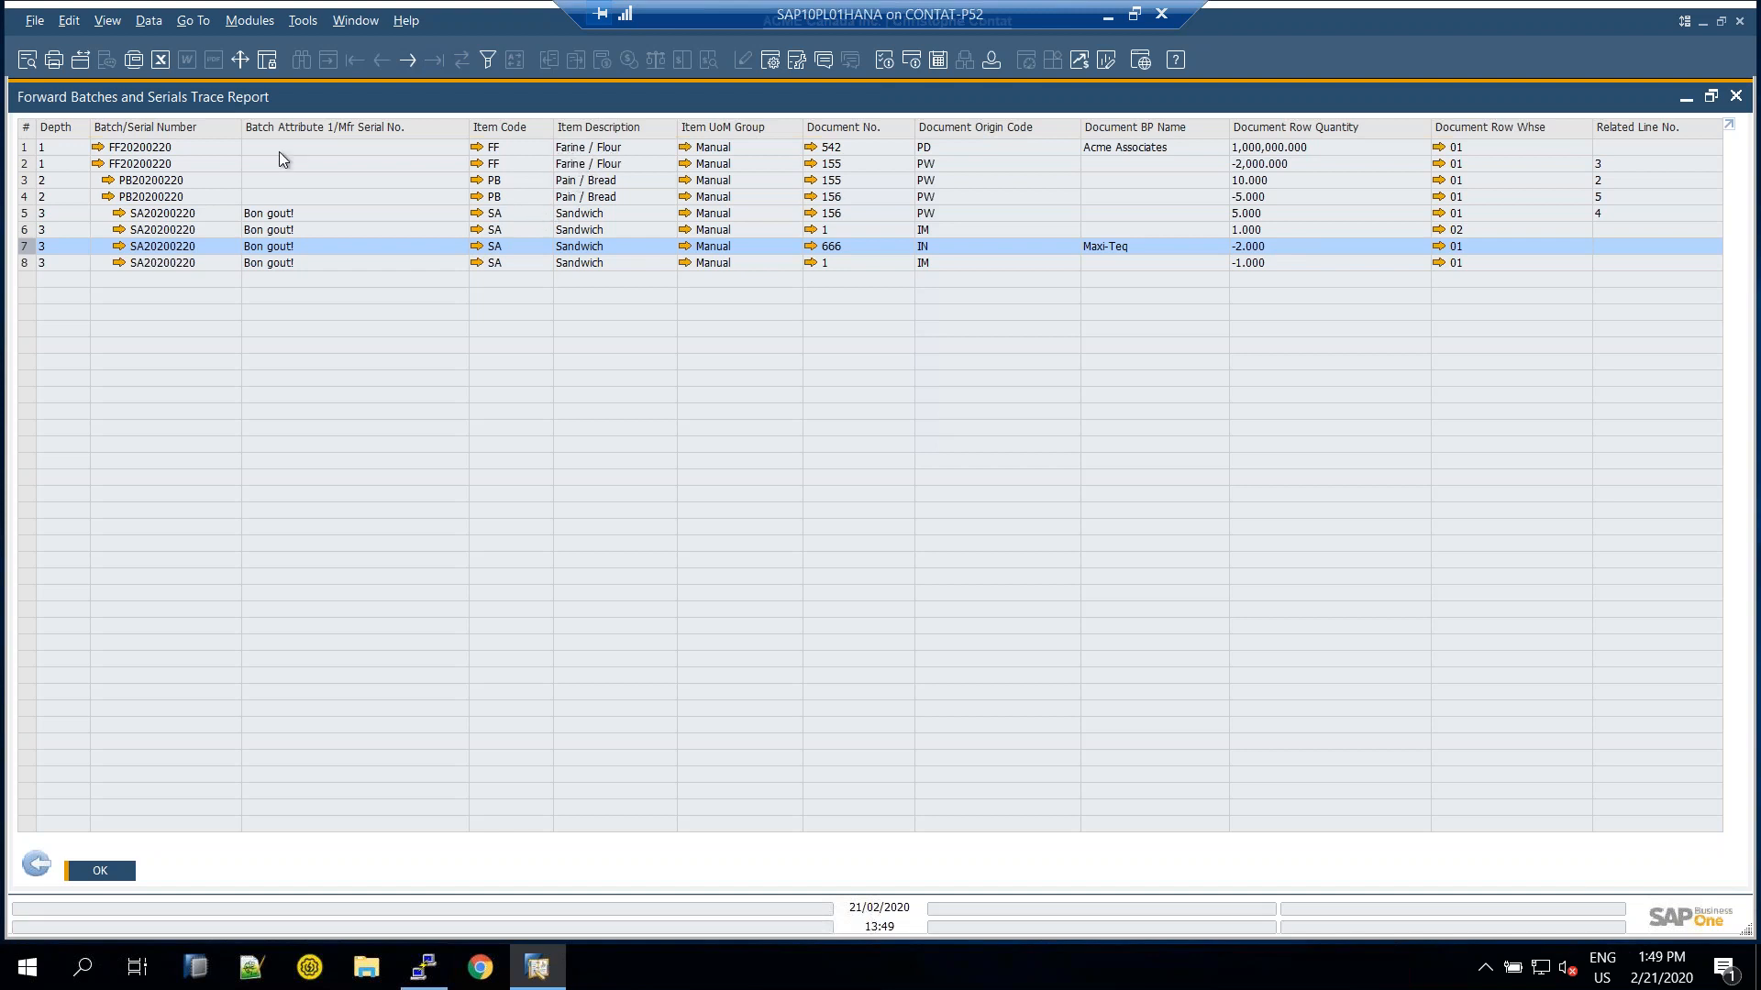
{"action": "left_click", "coordinate": [191, 146]}
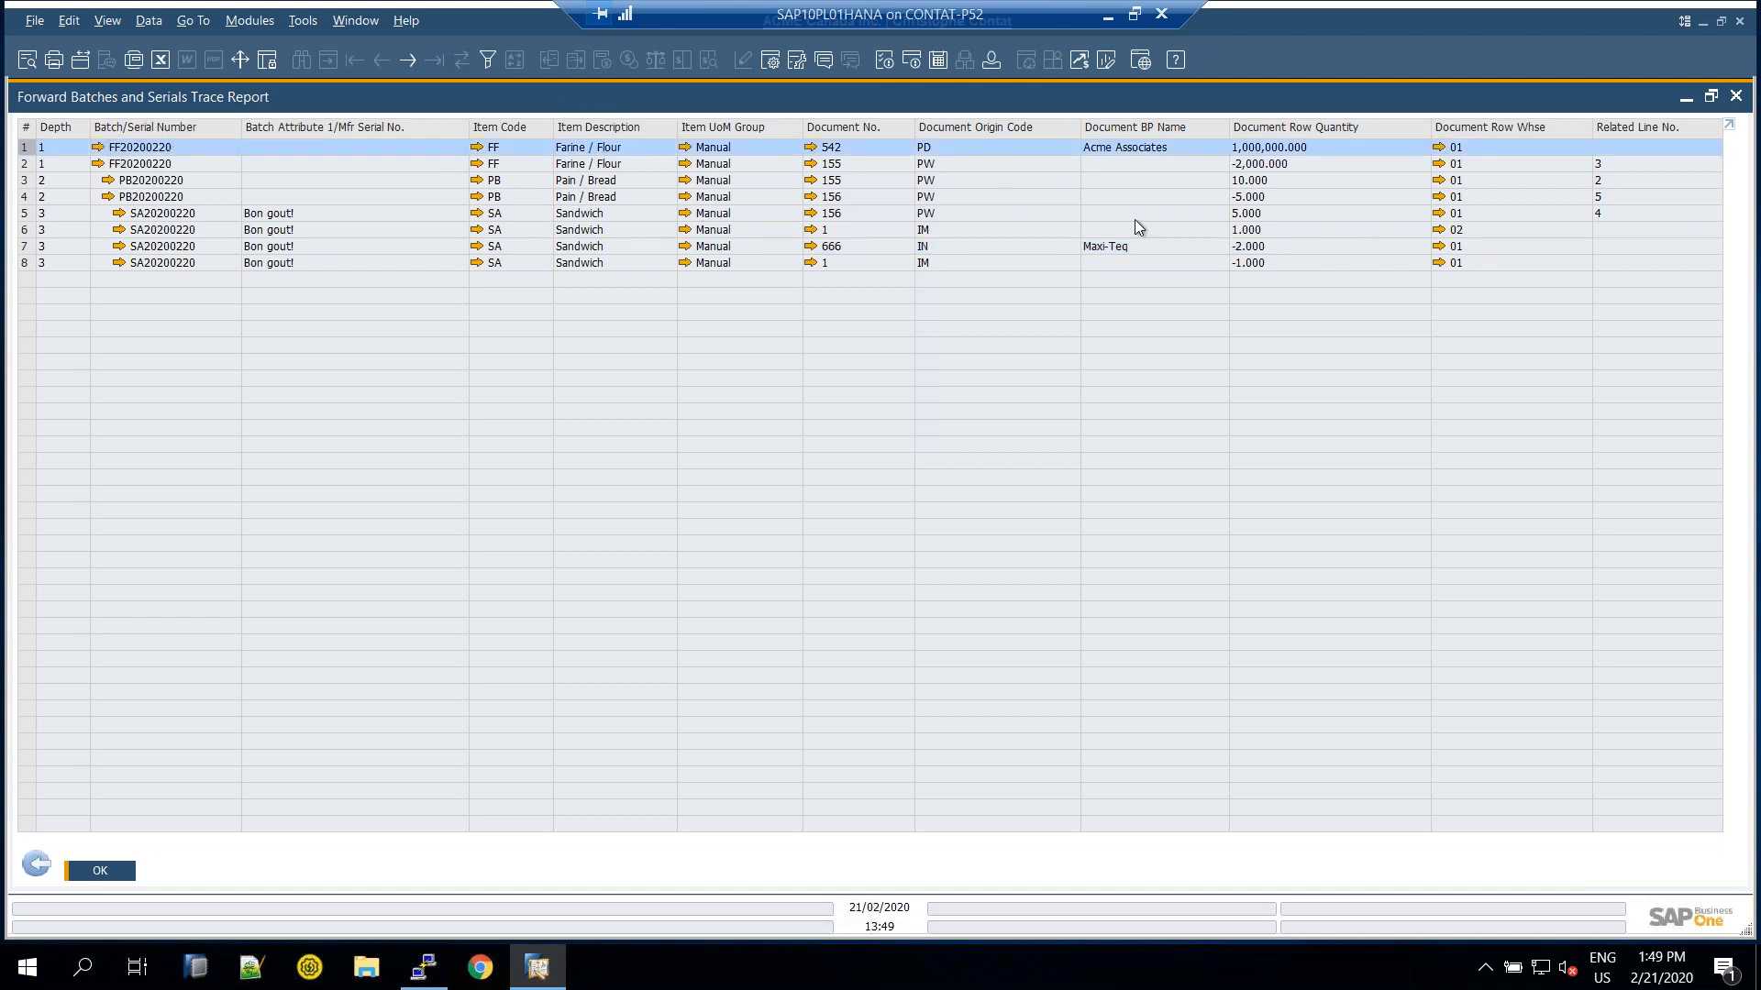
{"action": "left_click", "coordinate": [1113, 248]}
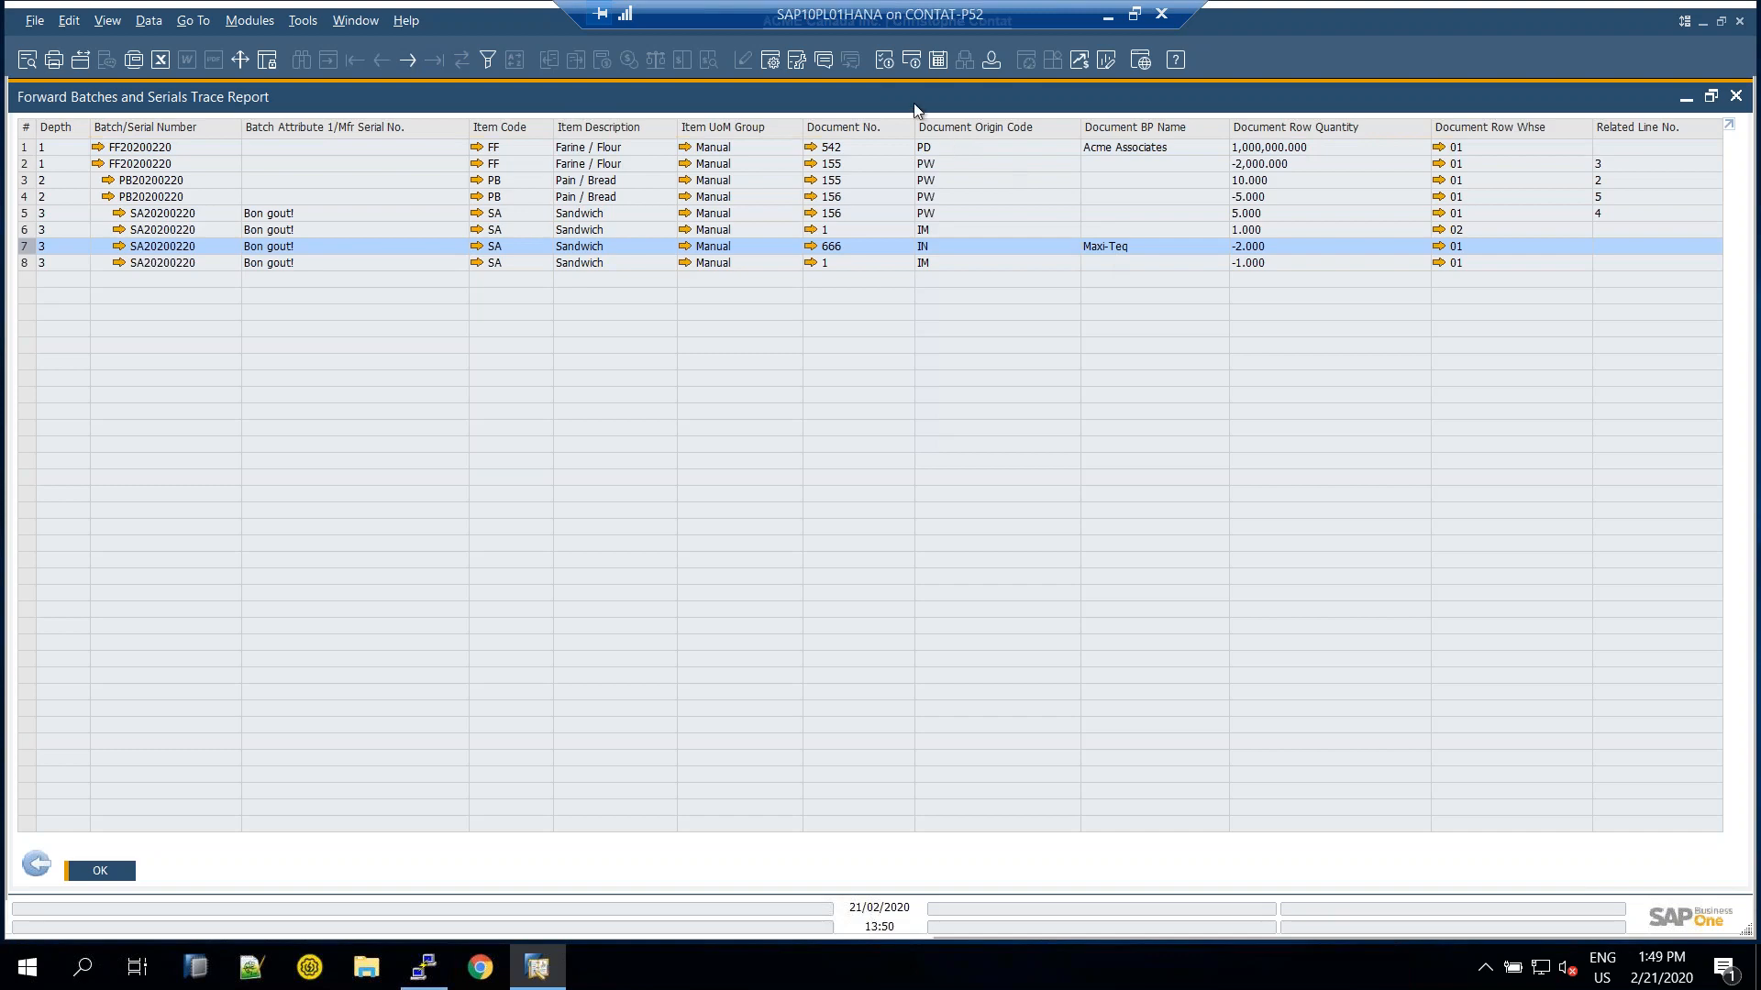
{"action": "double_click", "coordinate": [913, 97]}
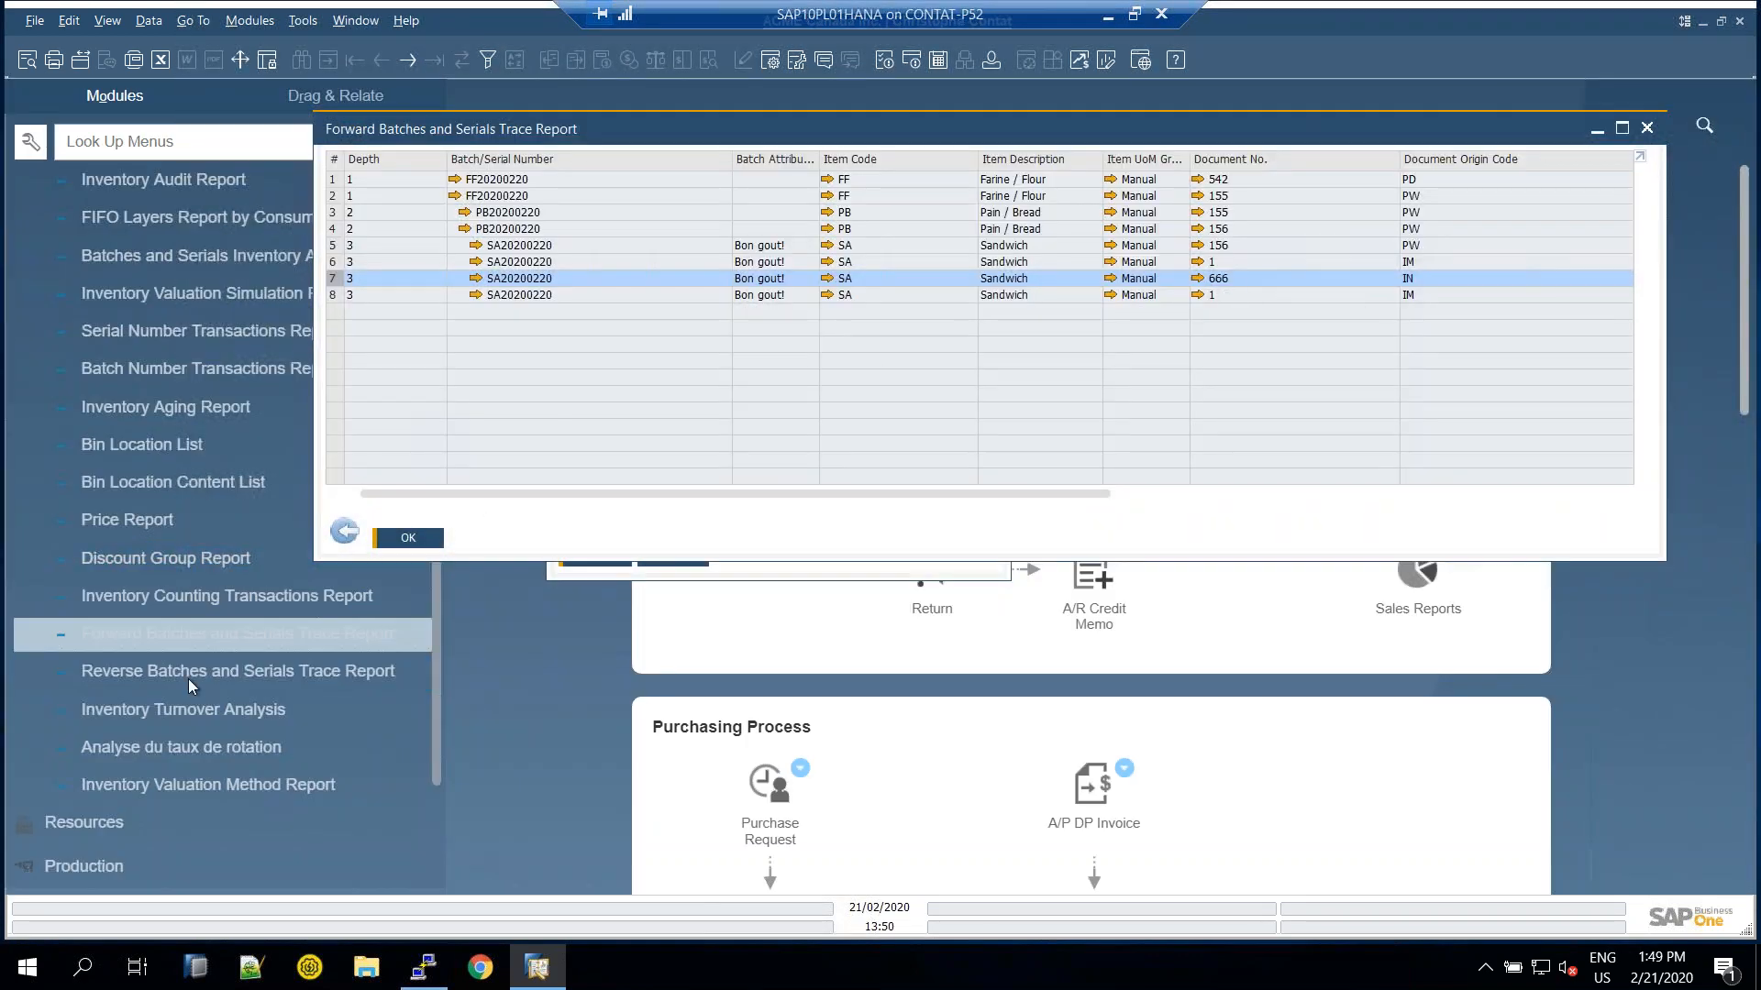
Run the Reverse Batches and Serials Trace Report with batch SA20200220 as the criterion
{"action": "left_click", "coordinate": [130, 673]}
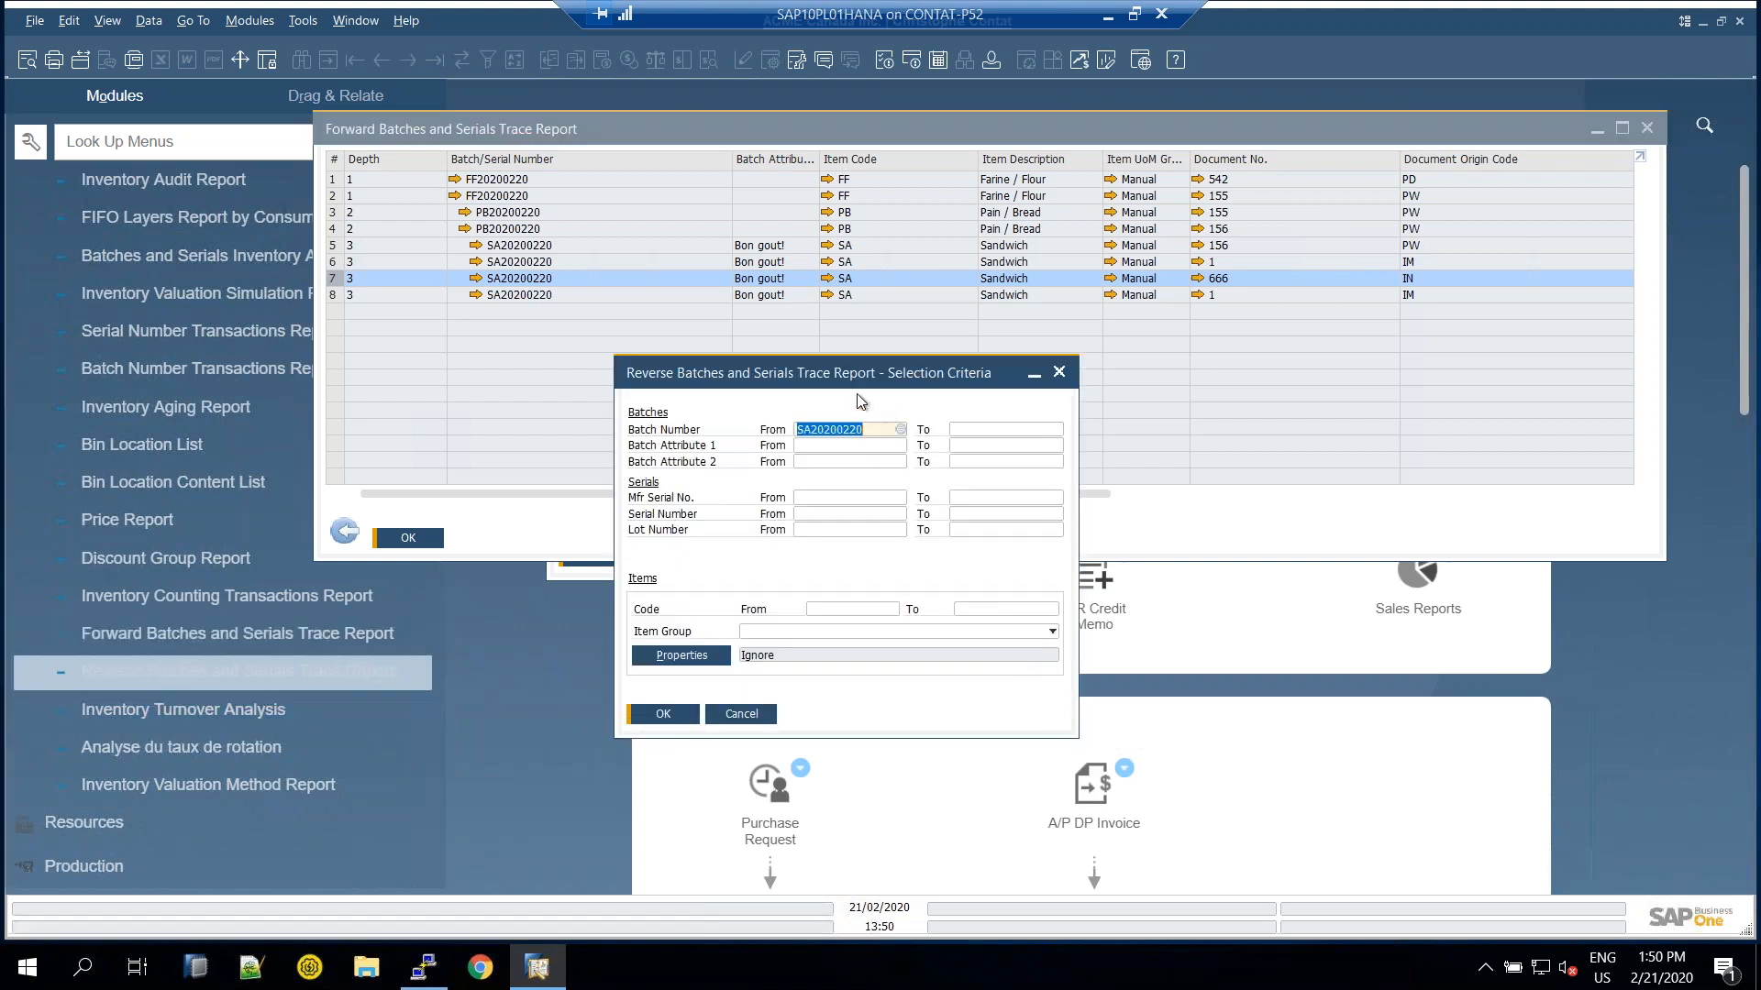
{"action": "left_click_drag", "start_coordinate": [839, 376], "coordinate": [718, 444]}
{"action": "left_click", "coordinate": [752, 447]}
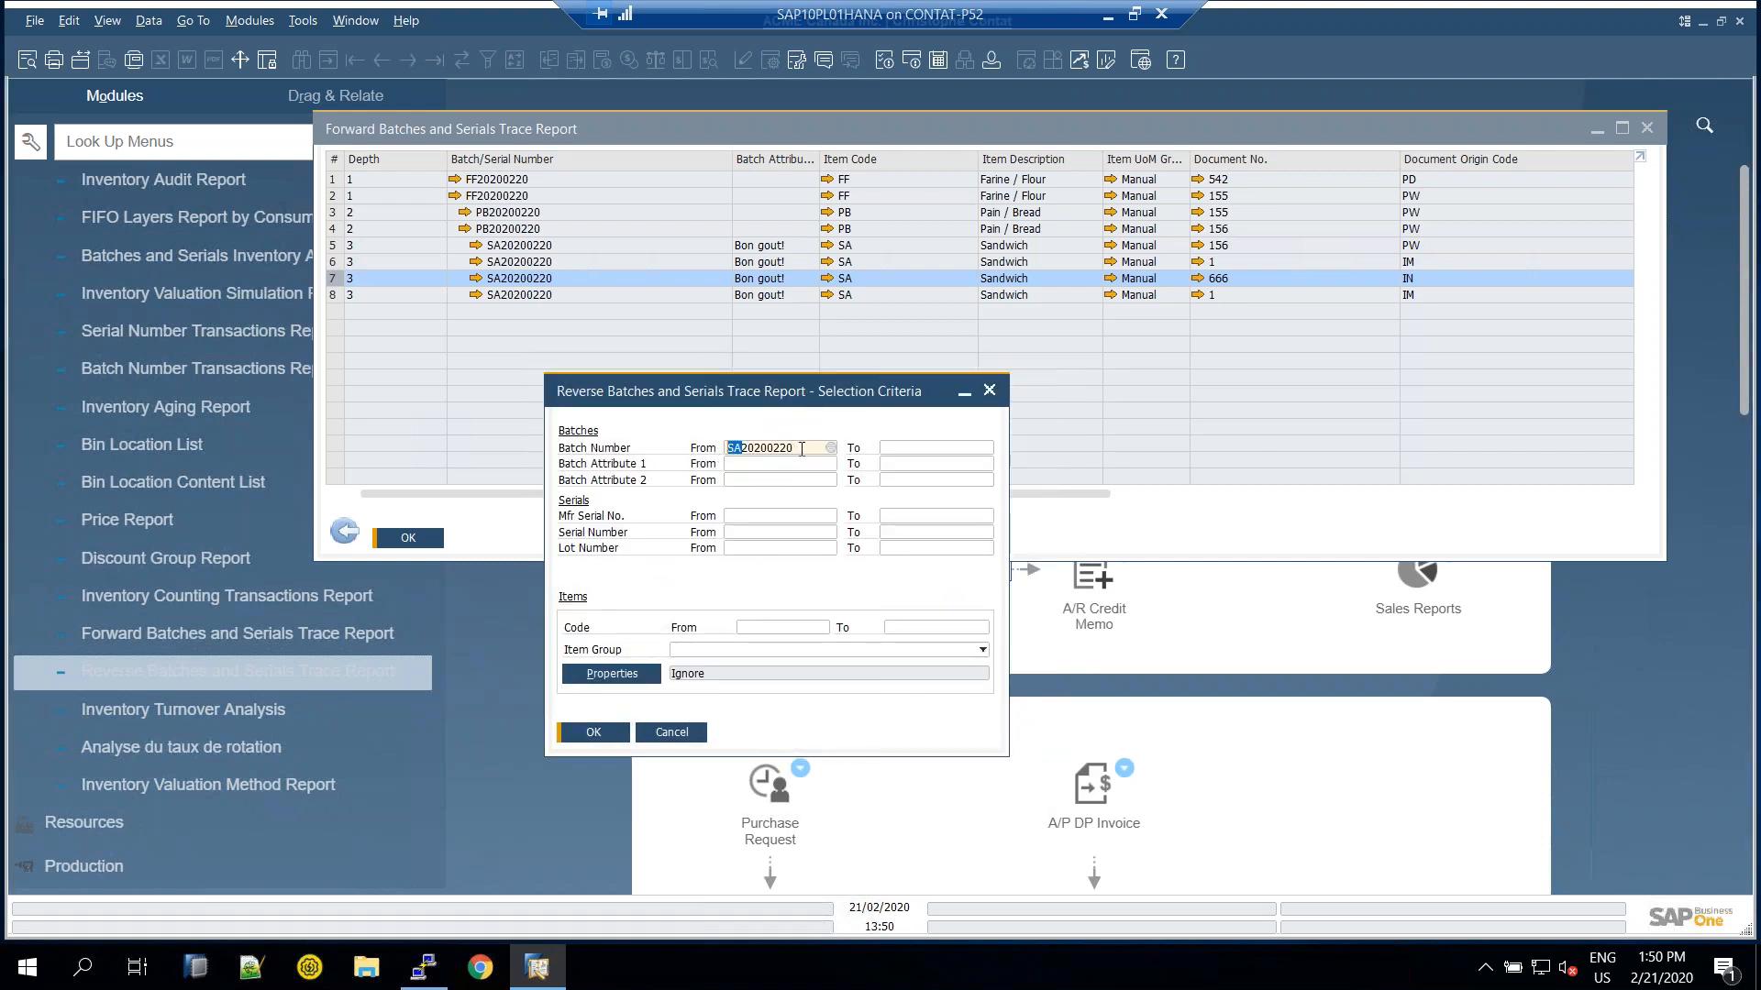
{"action": "left_click", "coordinate": [804, 447]}
{"action": "left_click", "coordinate": [601, 739]}
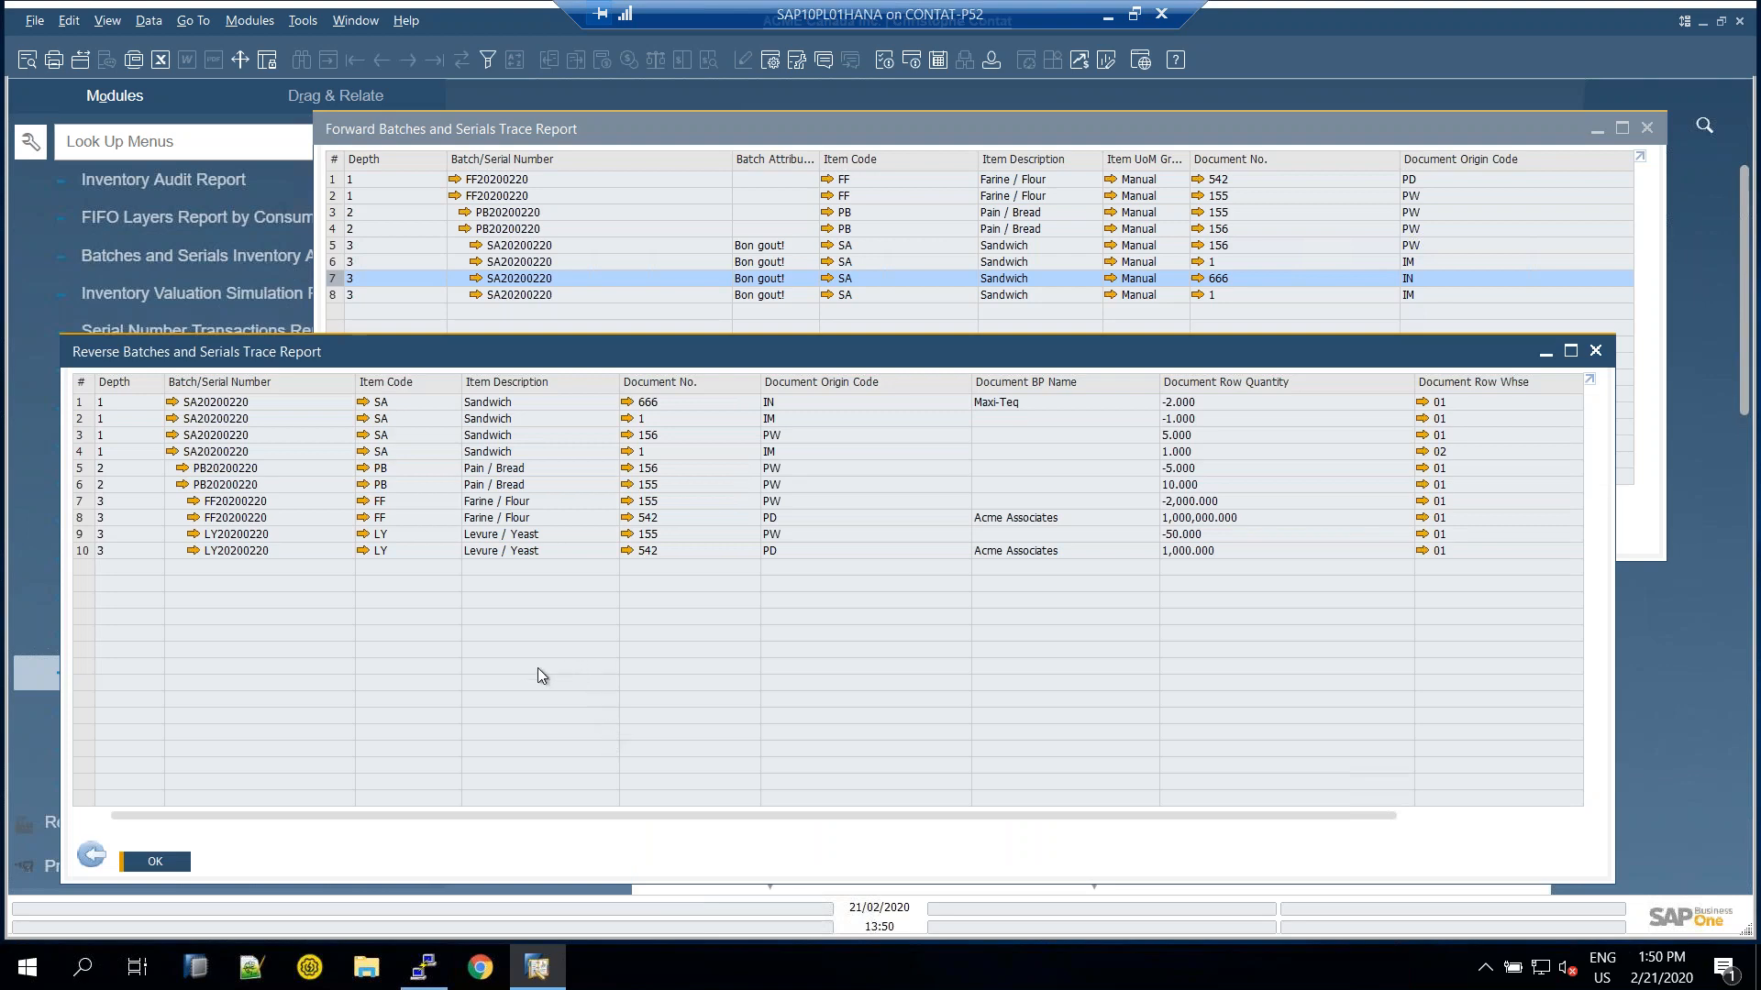
Review the reverse trace rows for documents 666, 1 IM, 1 (warehouse 02) and 156
{"action": "left_click_drag", "start_coordinate": [542, 362], "coordinate": [581, 328]}
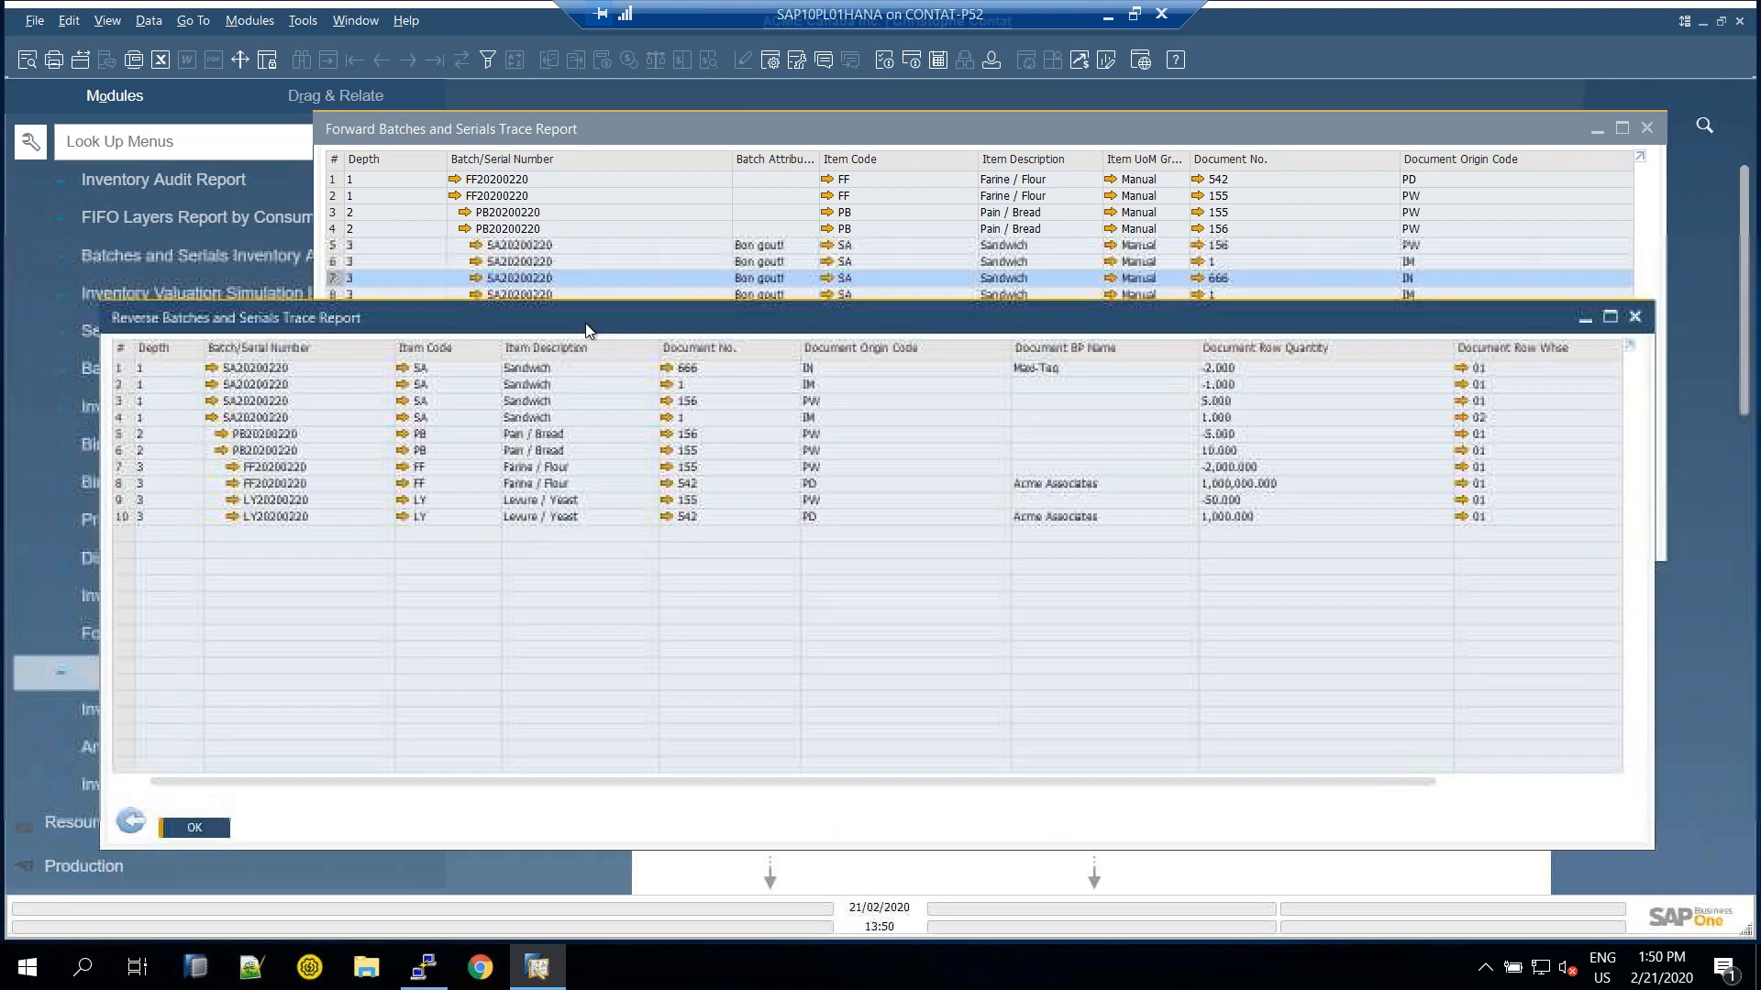
{"action": "left_click", "coordinate": [542, 368]}
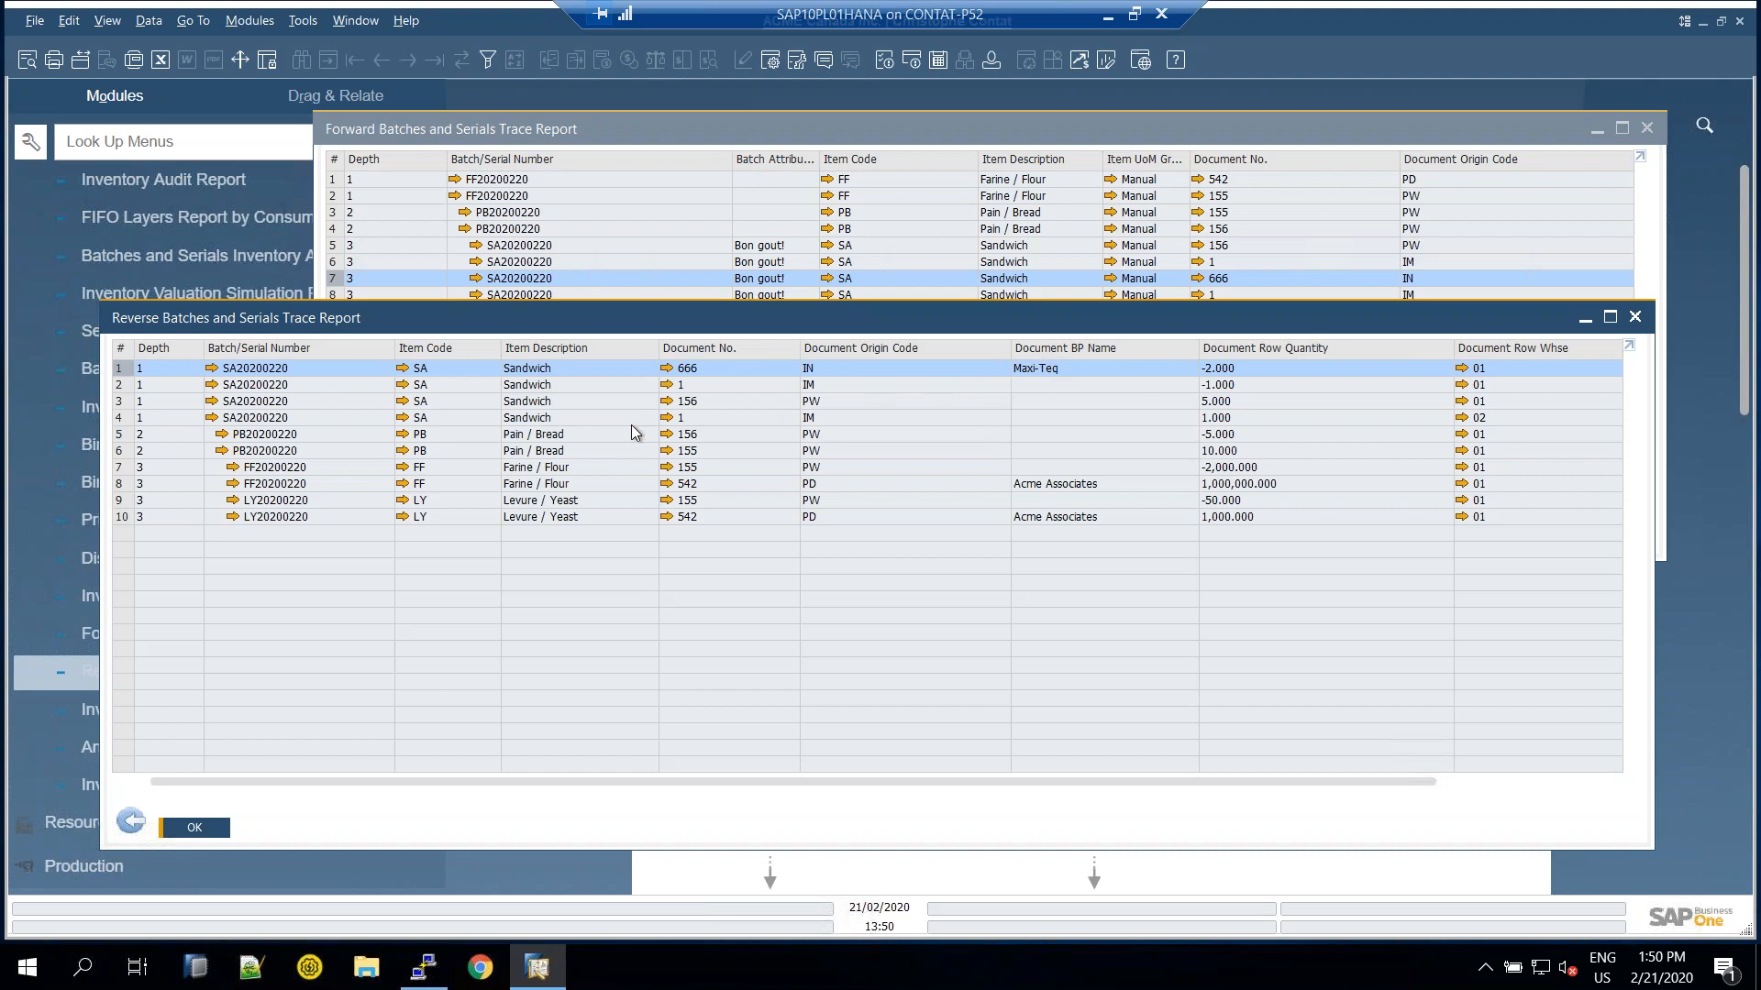
{"action": "left_click", "coordinate": [829, 389]}
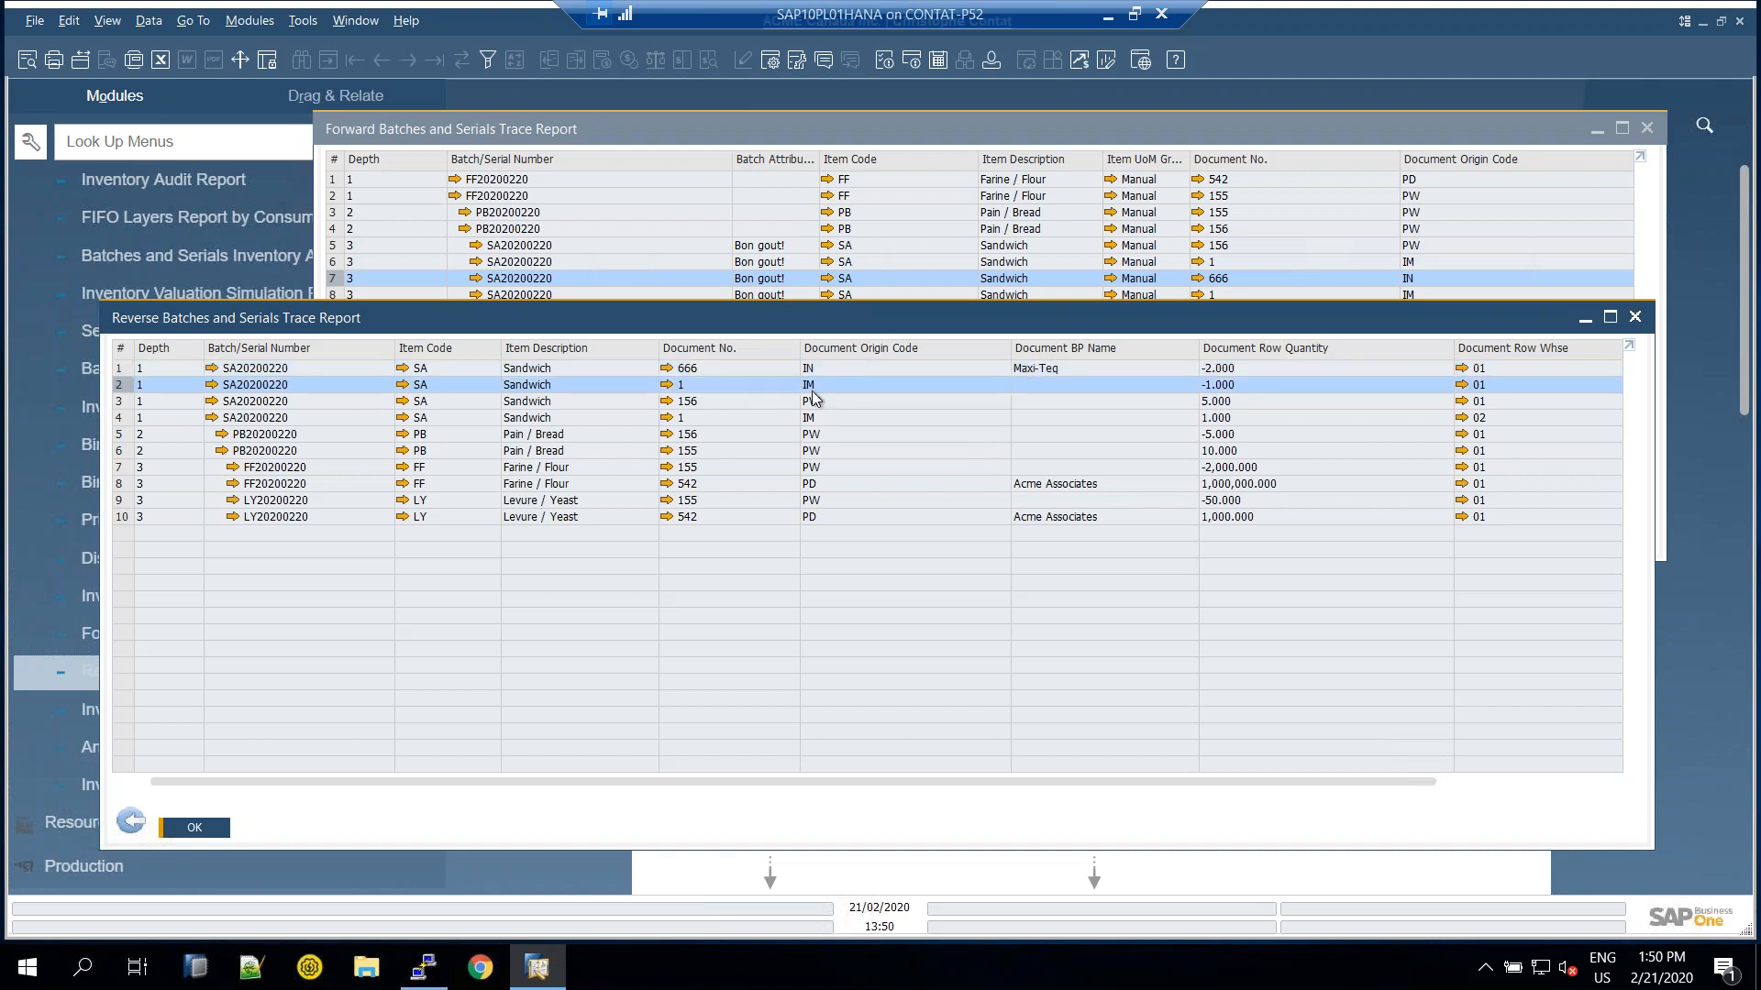
{"action": "left_click", "coordinate": [1183, 420]}
{"action": "left_click", "coordinate": [917, 397]}
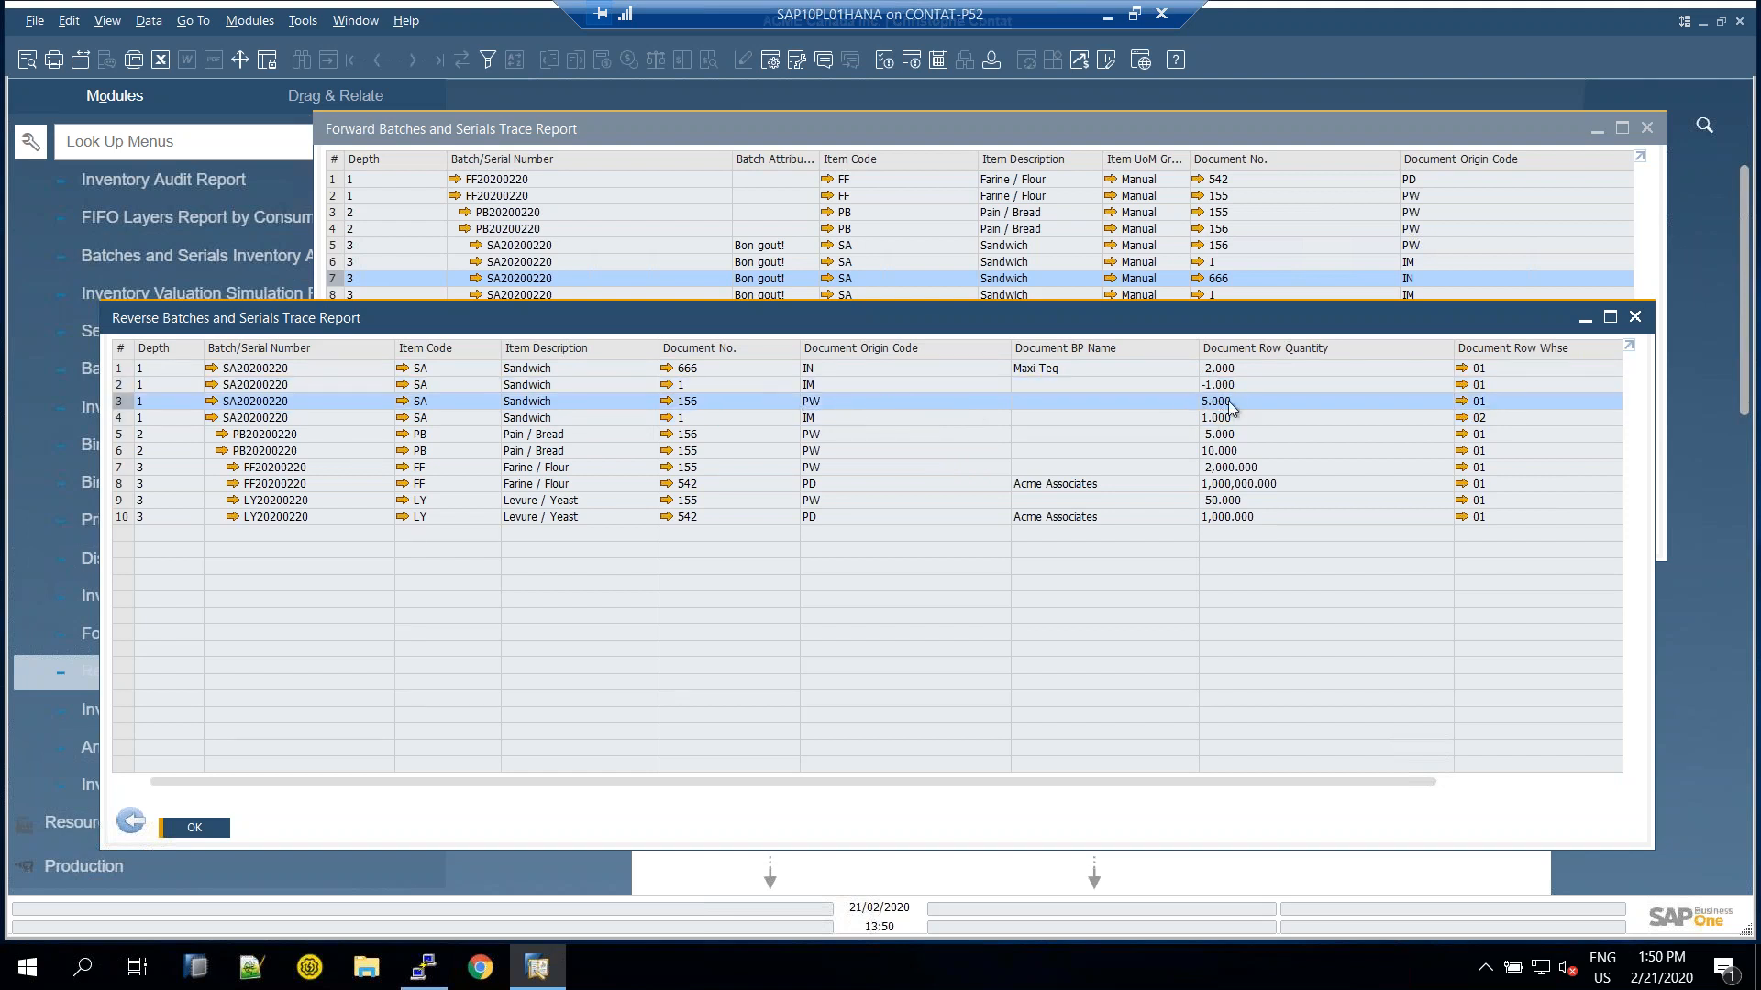
Inspect the Flour batch FF20200220 and Yeast batch rows behind sandwich batch SA20200220
{"action": "left_click", "coordinate": [542, 469]}
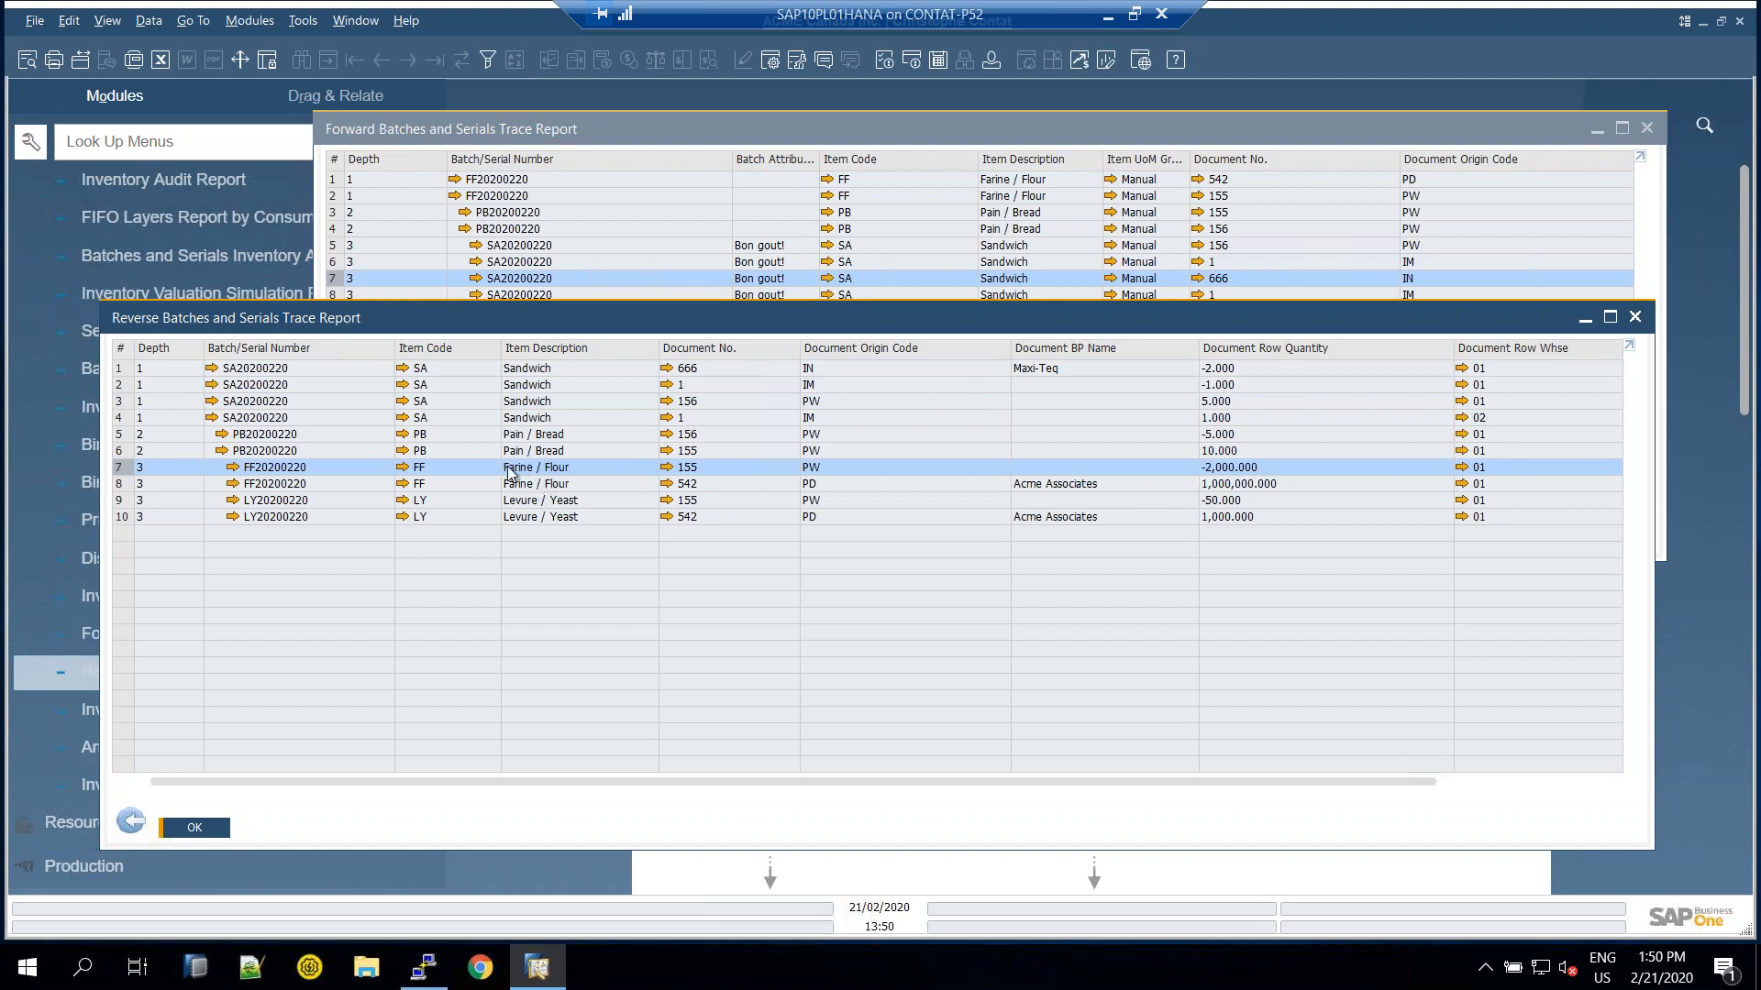
{"action": "left_click", "coordinate": [536, 505]}
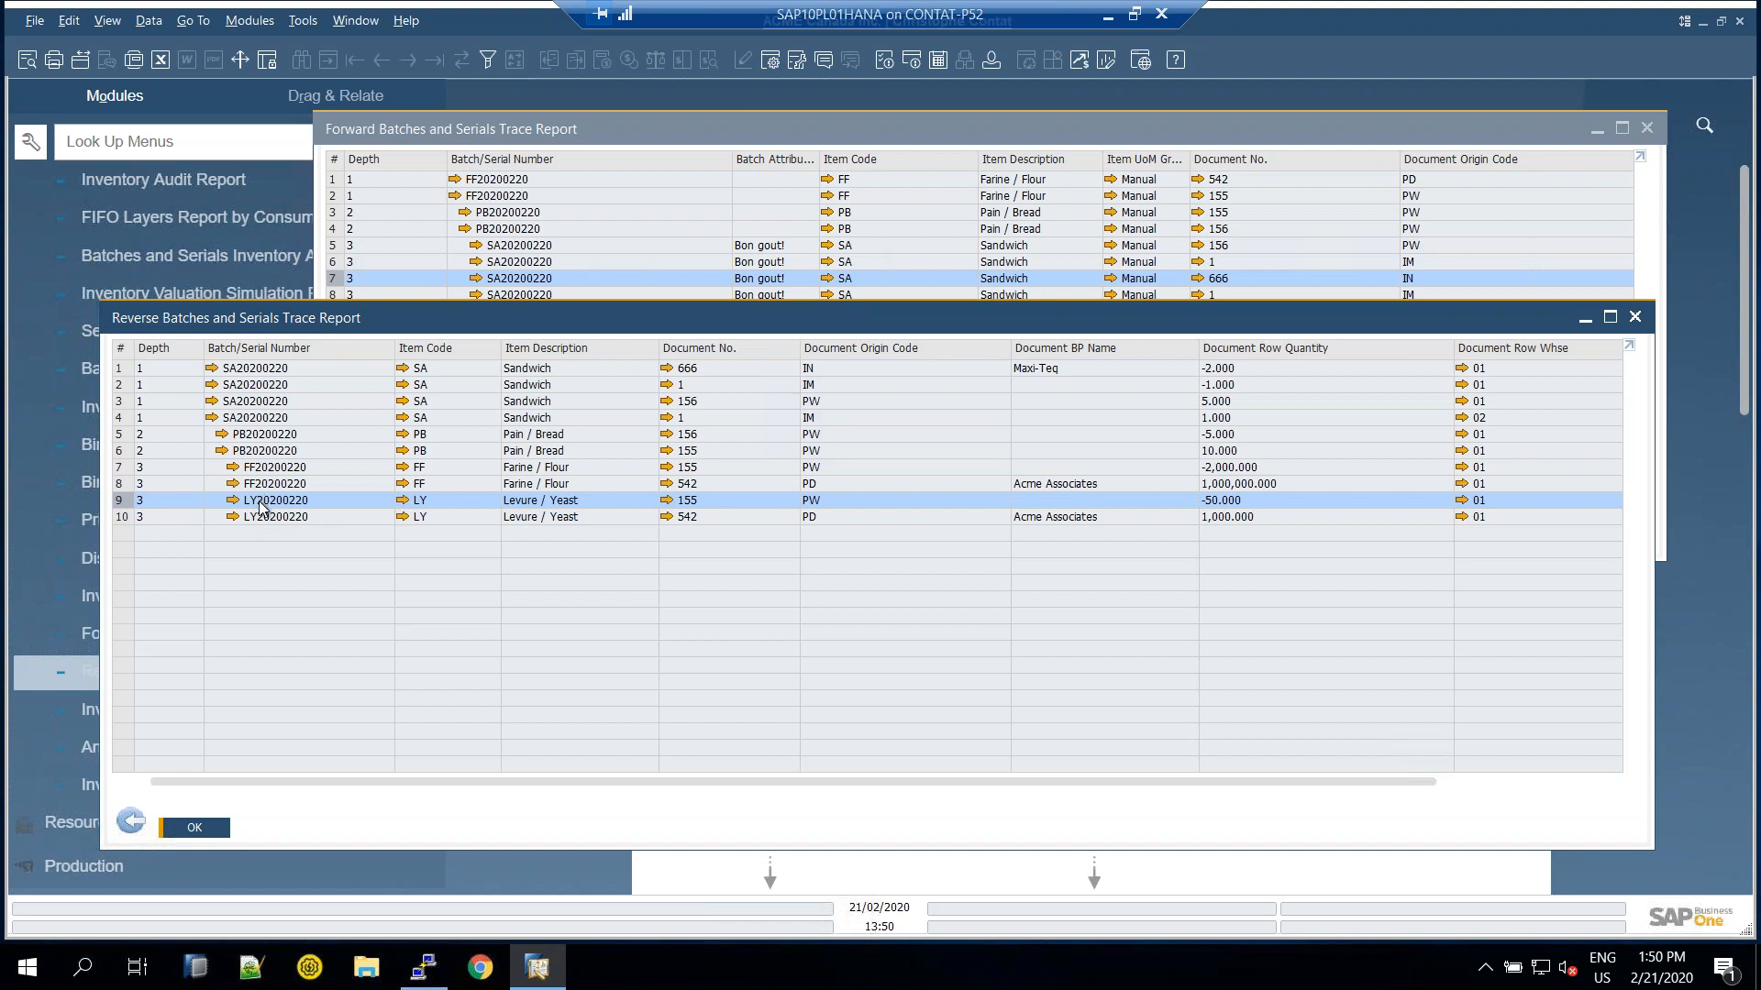
{"action": "left_click", "coordinate": [283, 471]}
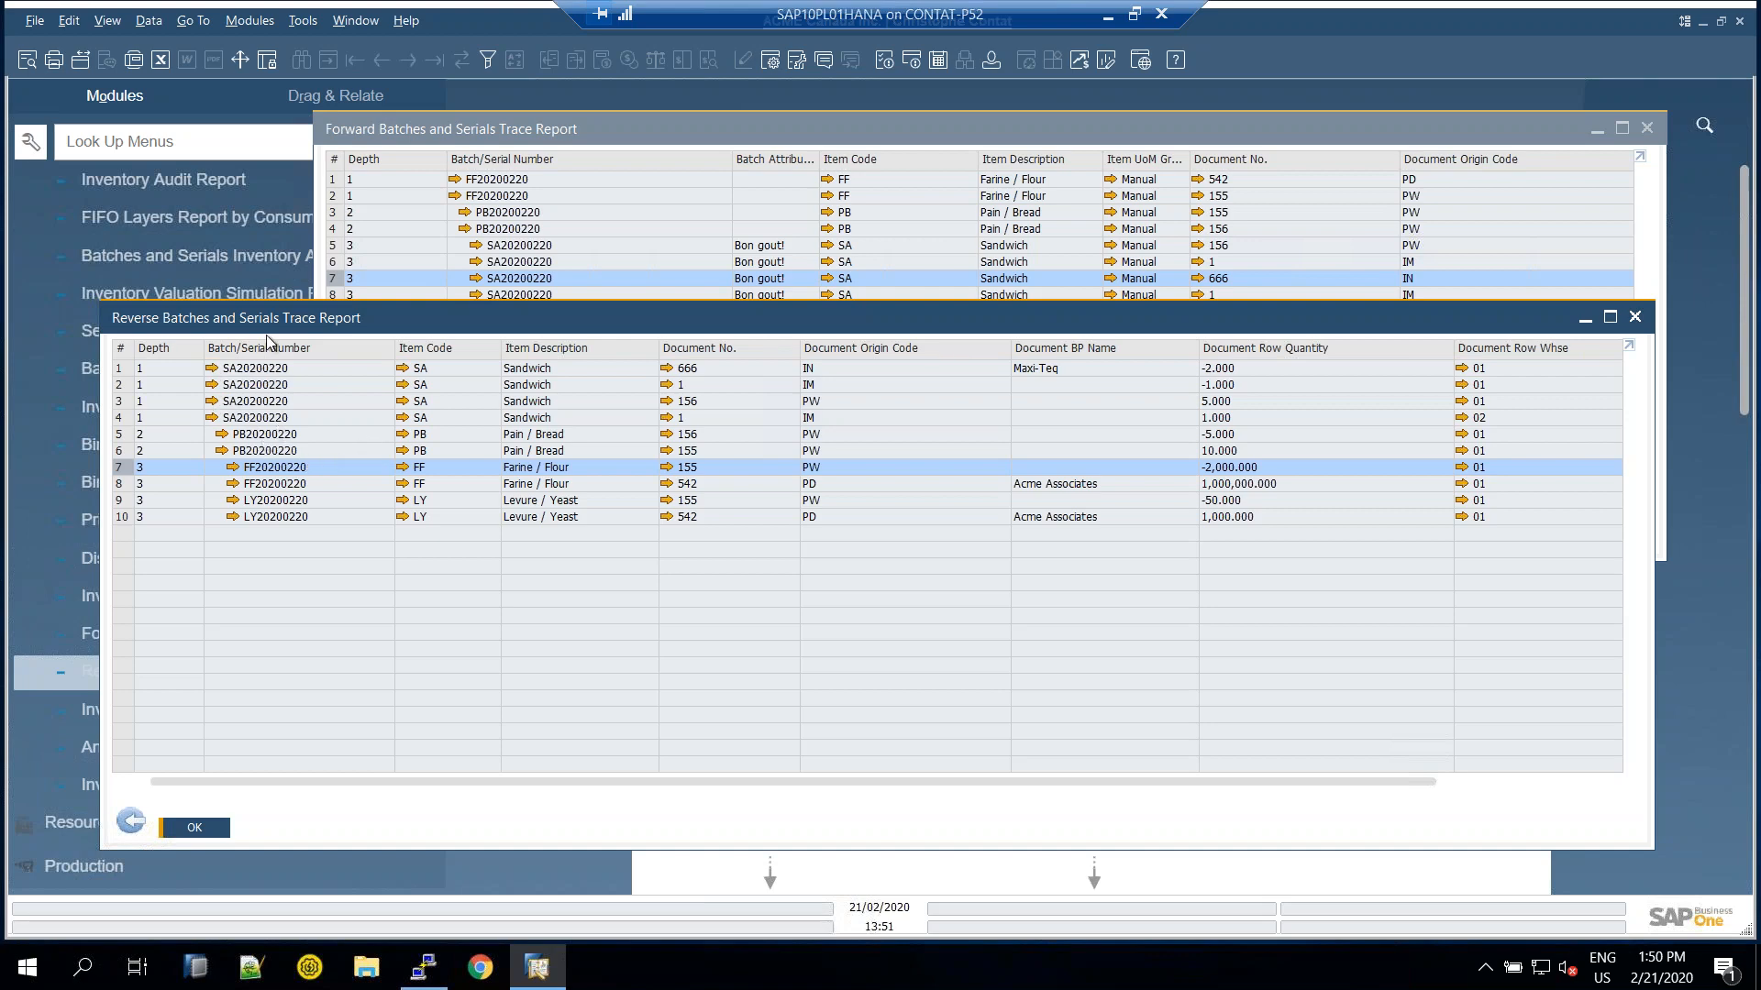
{"action": "left_click_drag", "start_coordinate": [103, 303], "coordinate": [308, 230]}
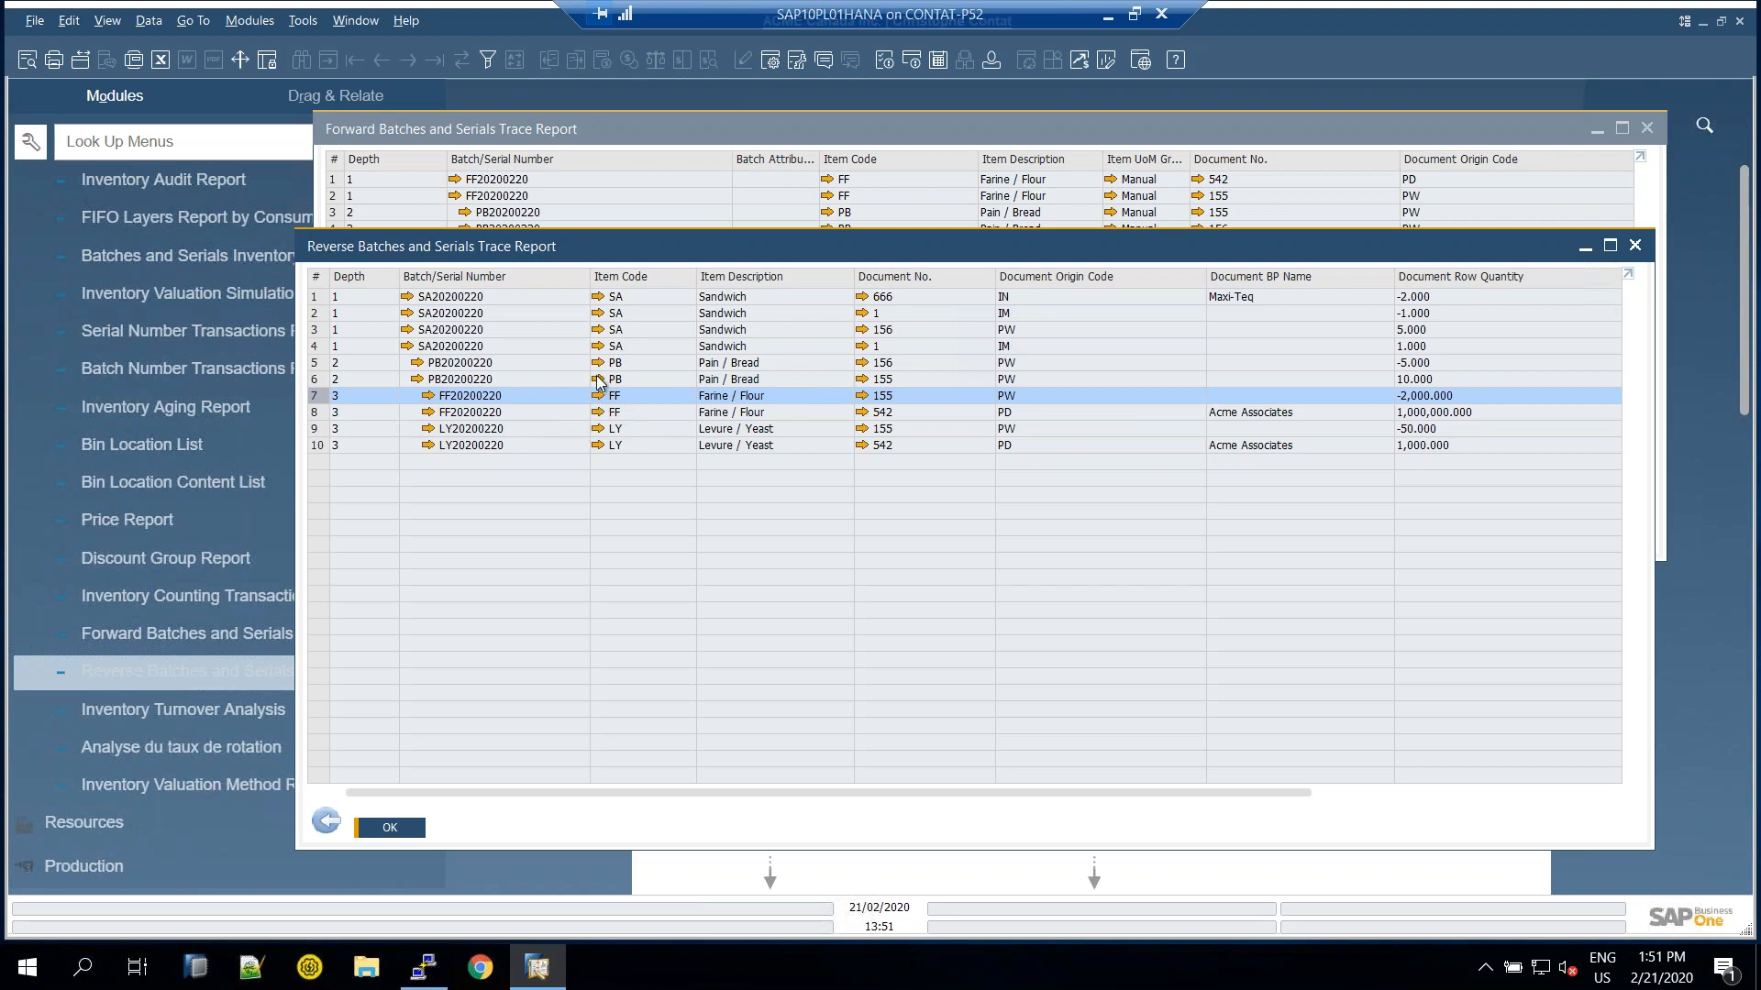
Open the Production Order form and browse from order 156 back to order 155
{"action": "scroll", "coordinate": [137, 366], "scroll_direction": "up", "scroll_amount": 5}
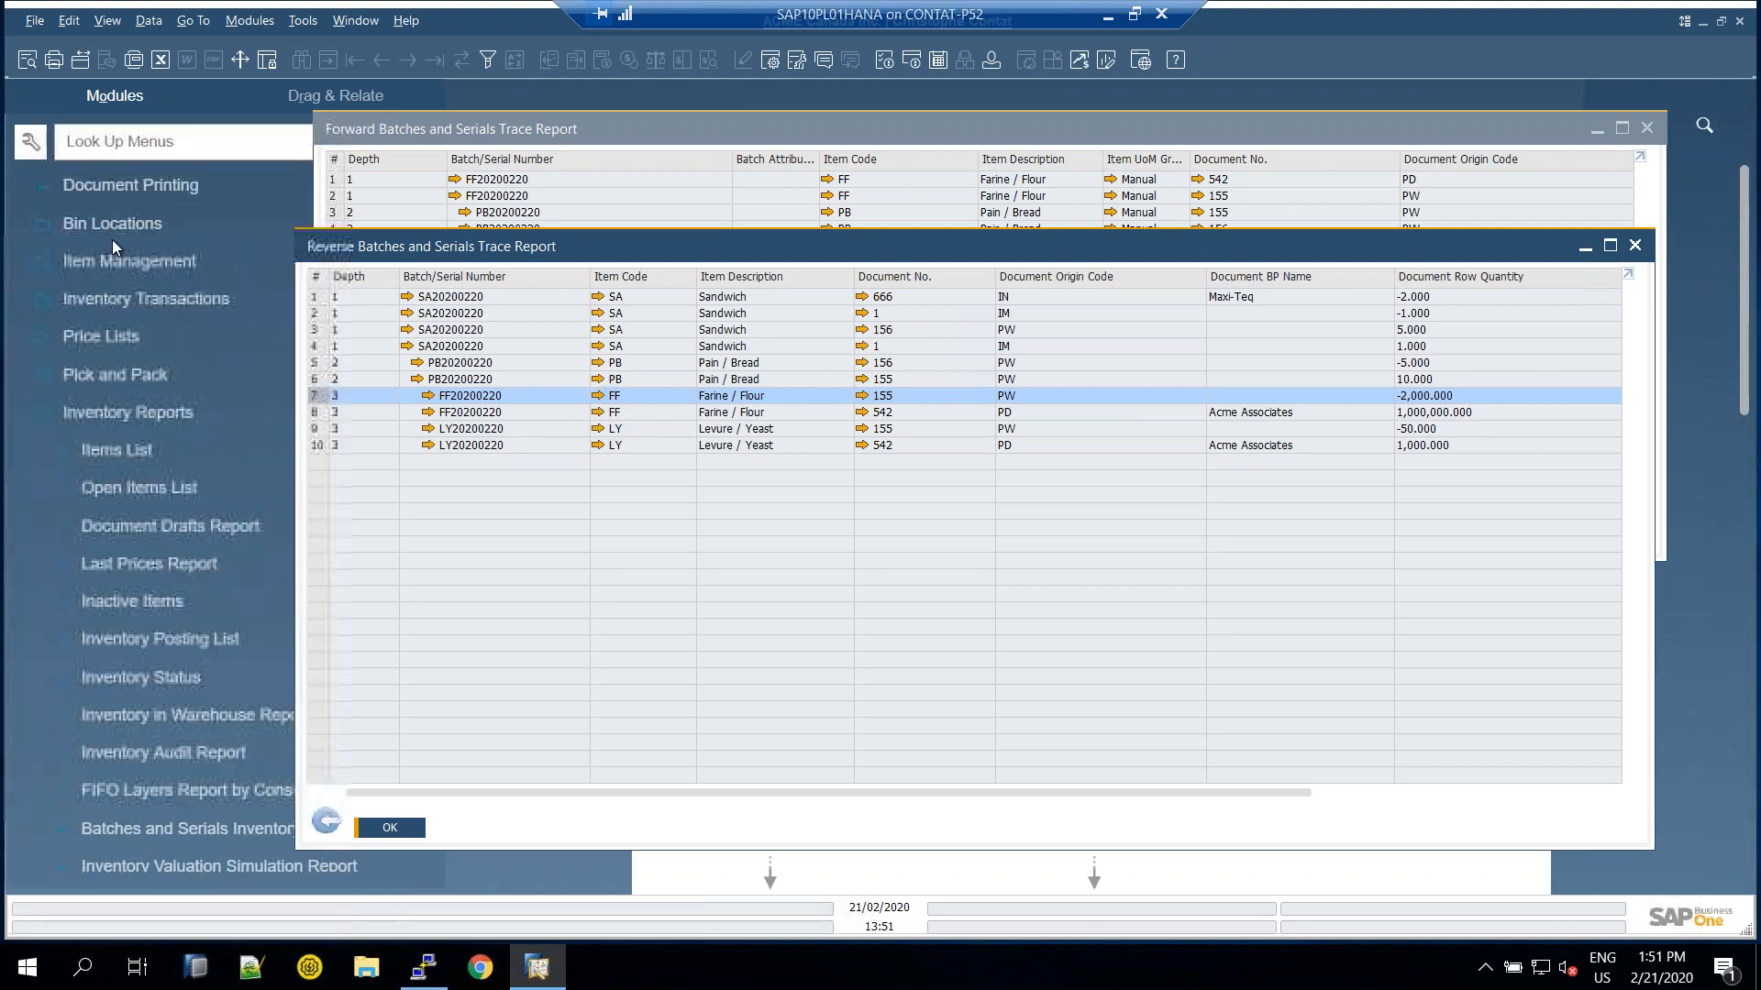
{"action": "left_click", "coordinate": [116, 411]}
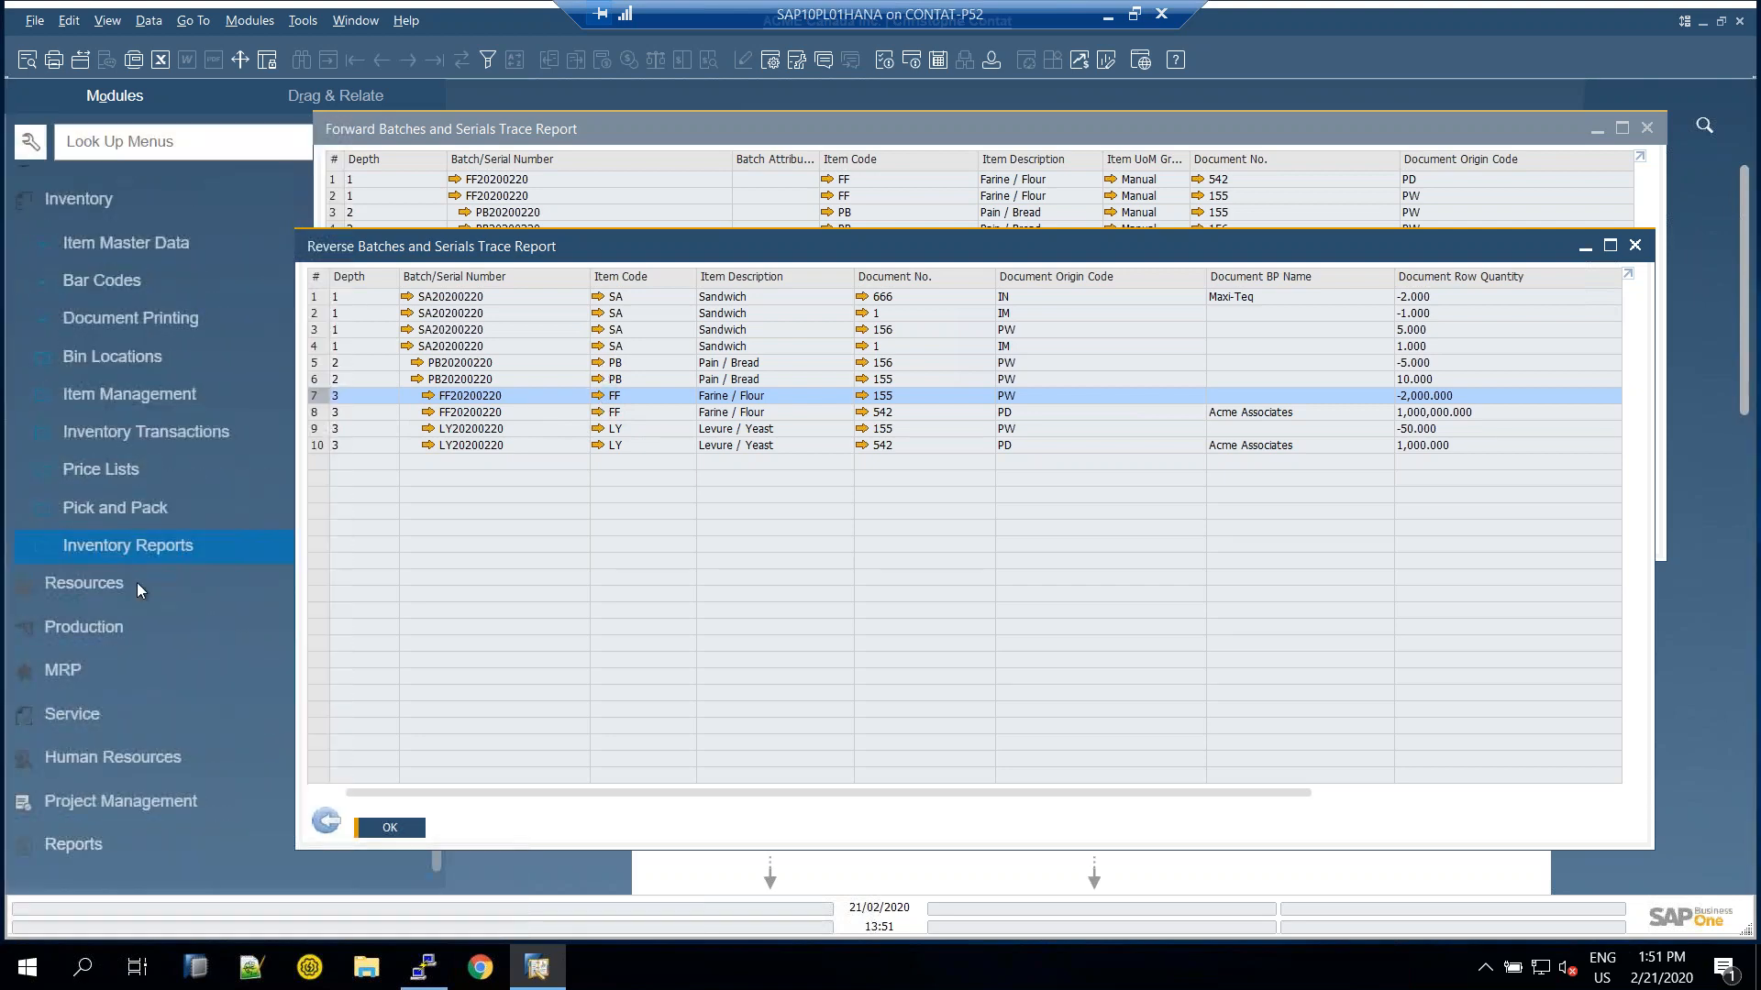
{"action": "left_click", "coordinate": [102, 627]}
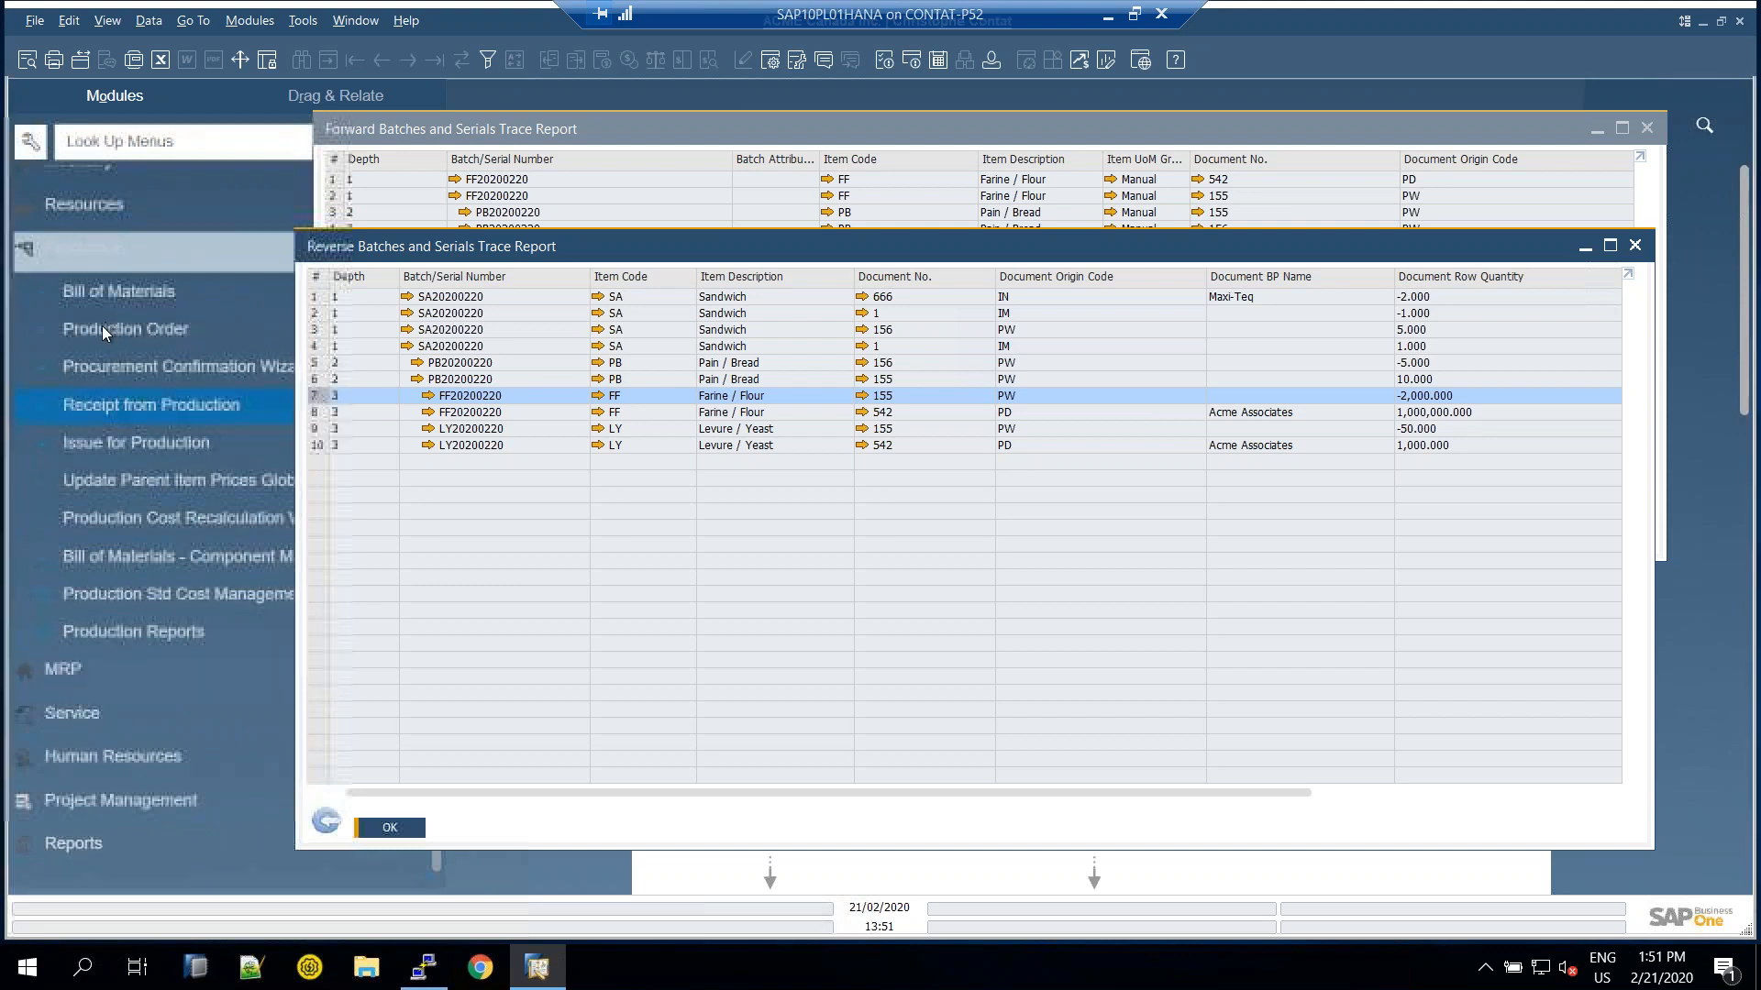
{"action": "left_click", "coordinate": [140, 334]}
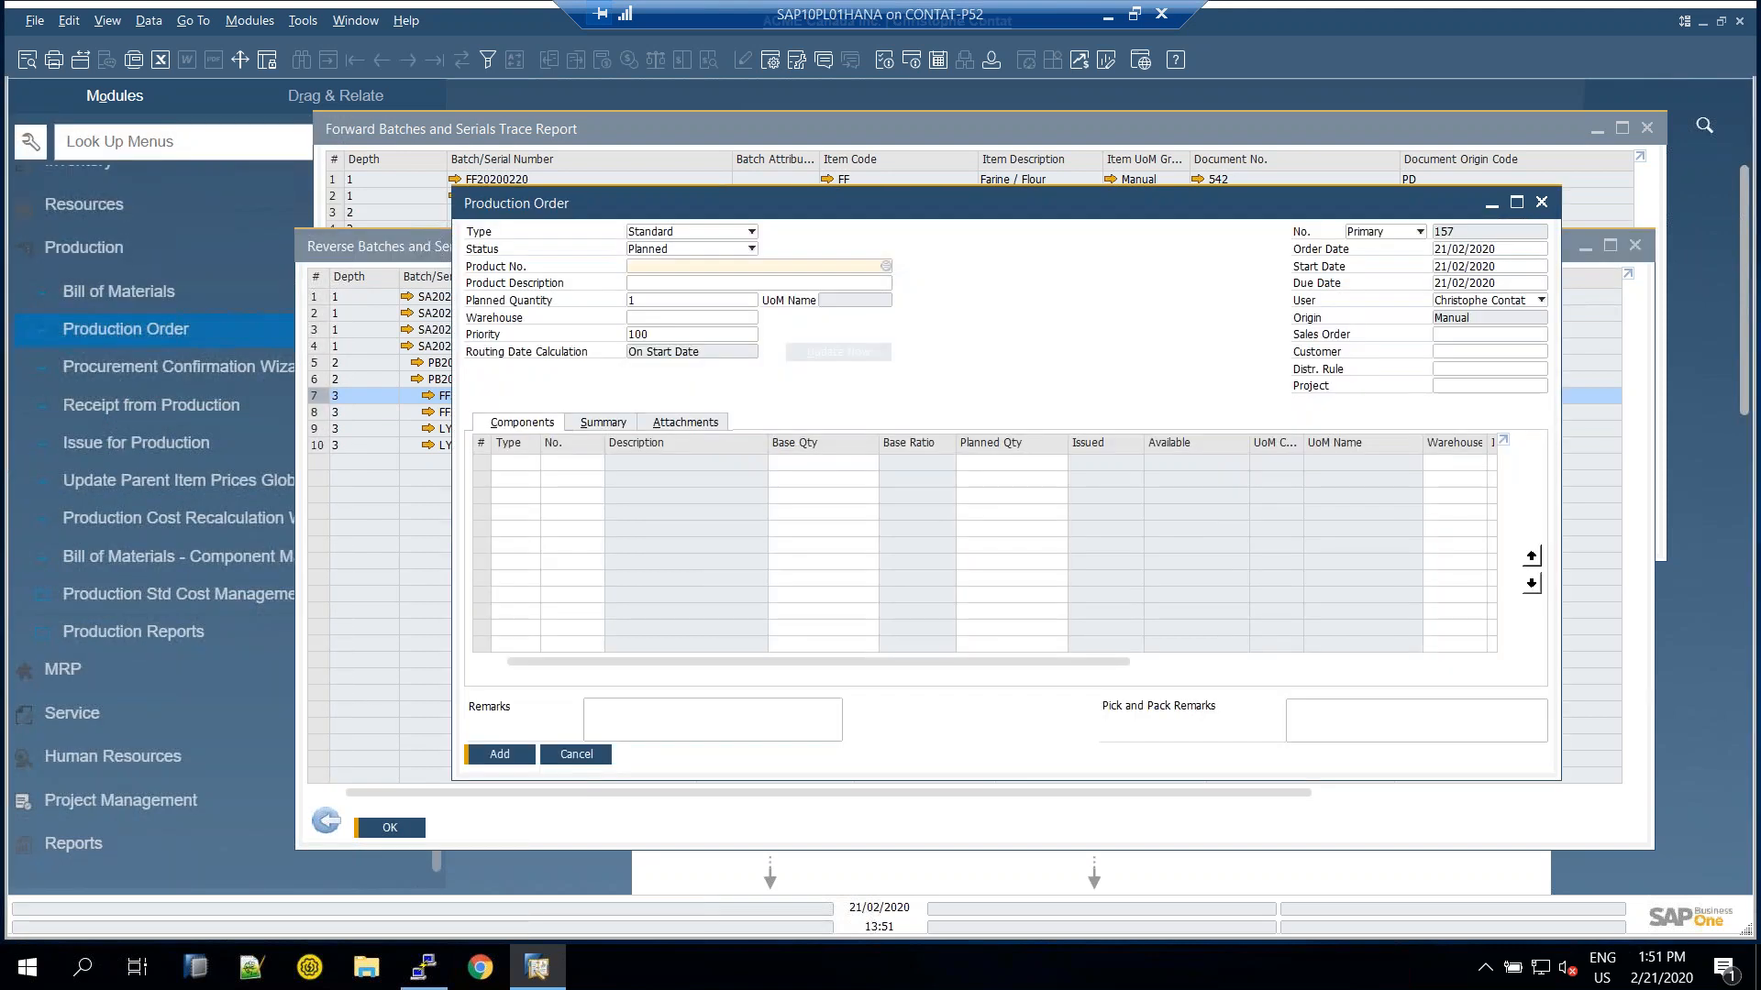
{"action": "left_click", "coordinate": [378, 62]}
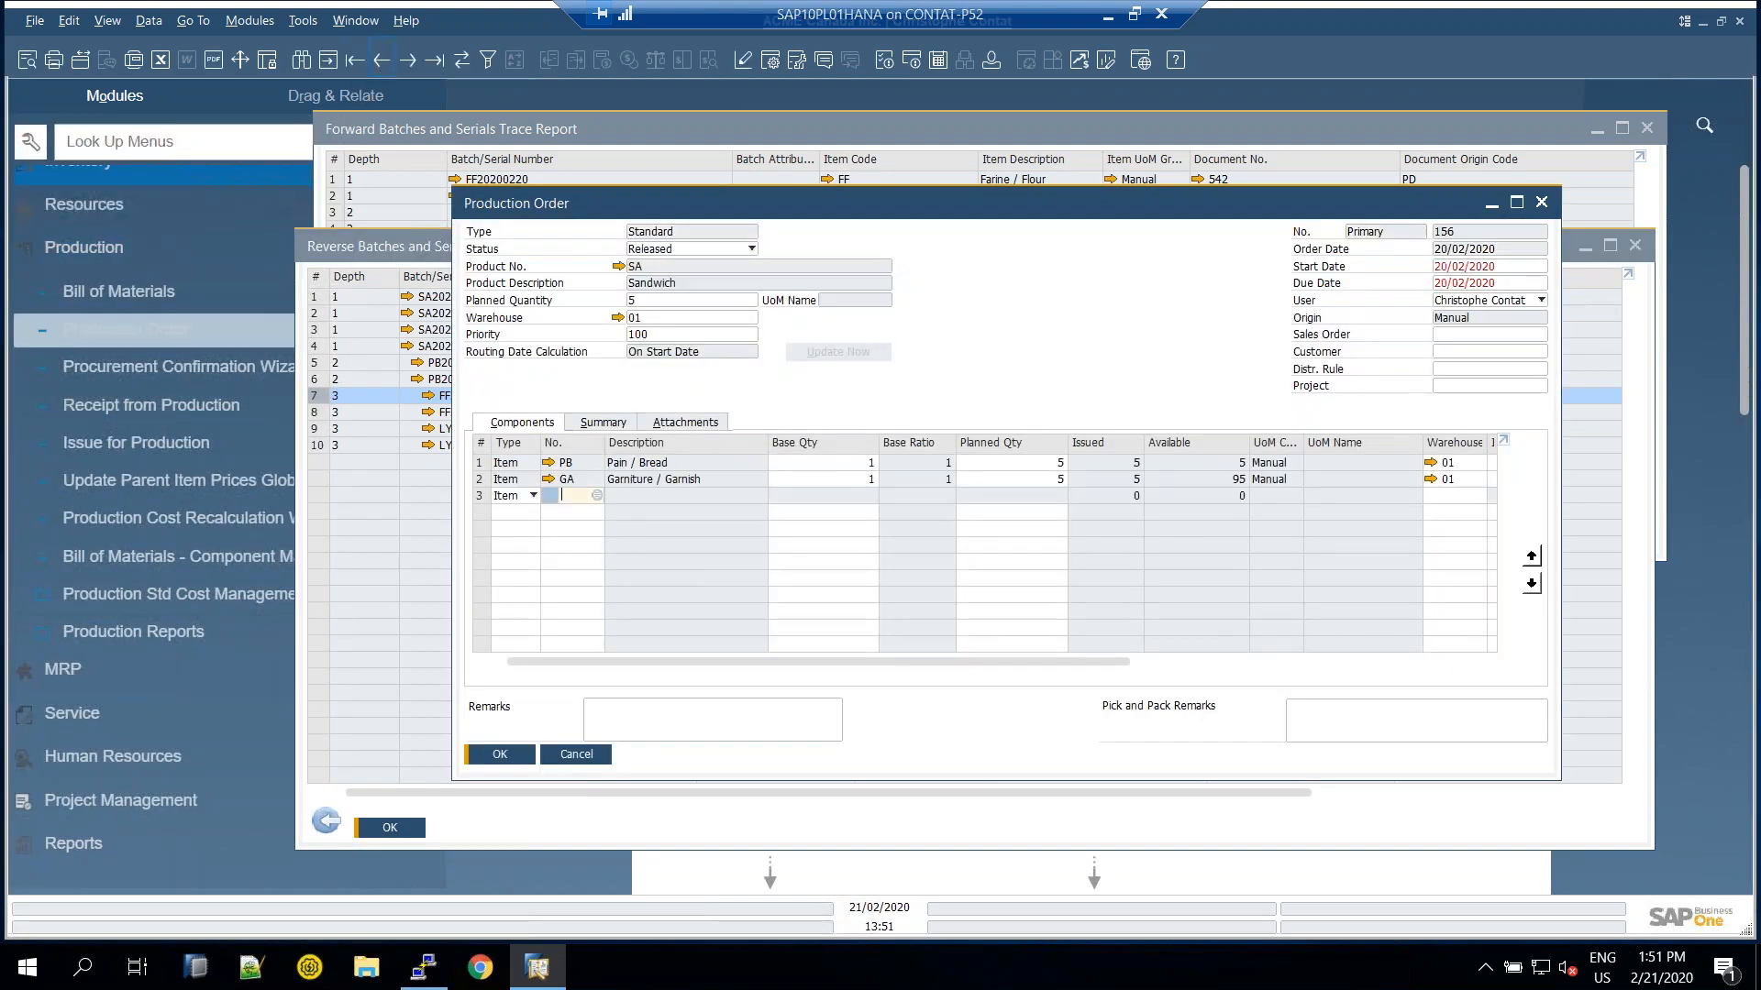
{"action": "key", "text": "Page_Up"}
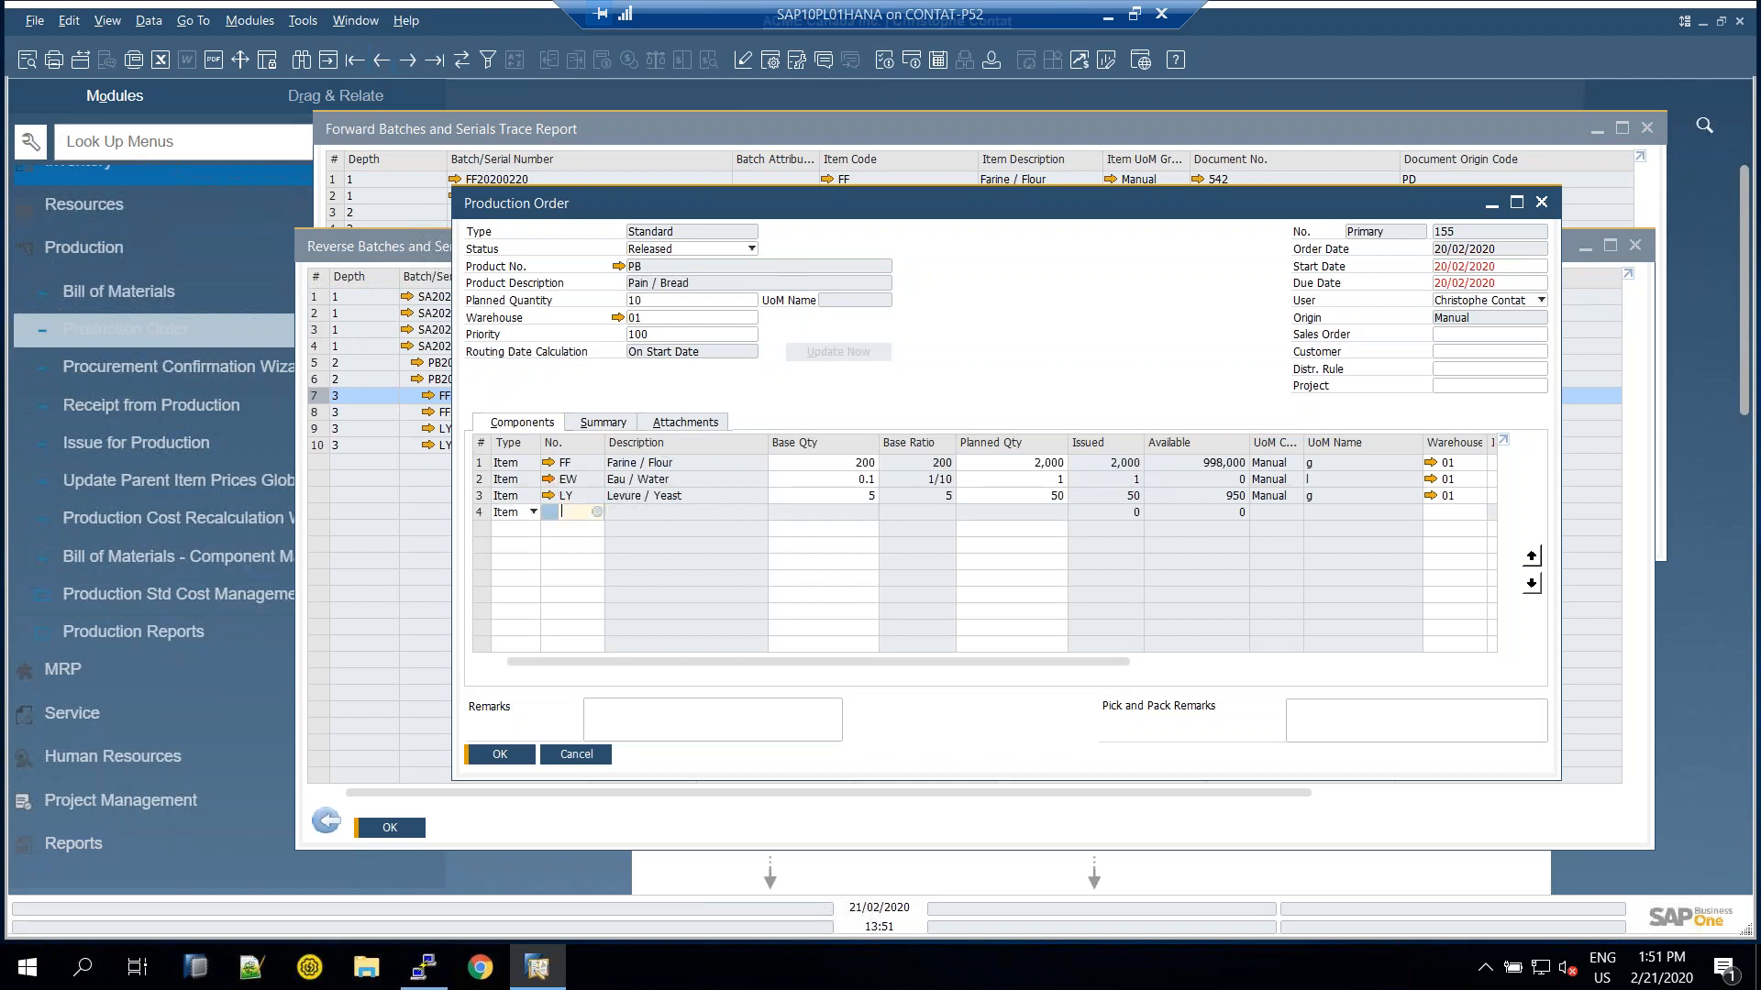
Check item master data for components EW water, FF flour and LY yeast, then leave a blank order
{"action": "left_click", "coordinate": [548, 478]}
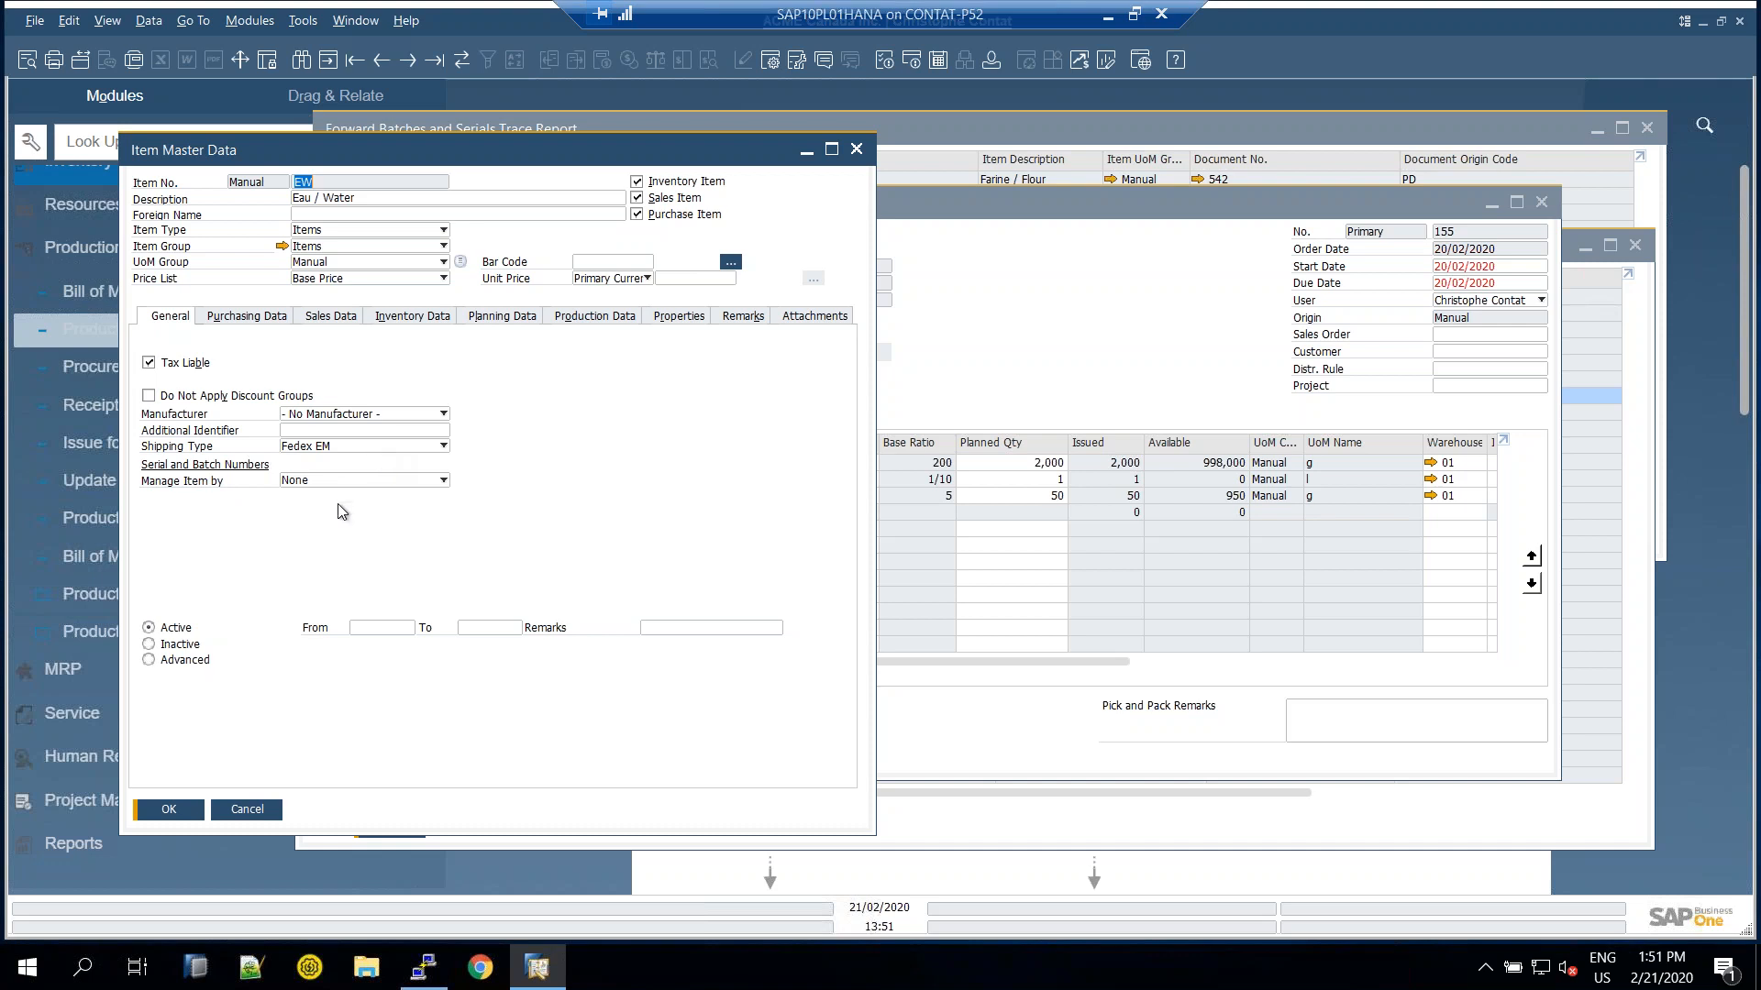
{"action": "left_click", "coordinate": [248, 810]}
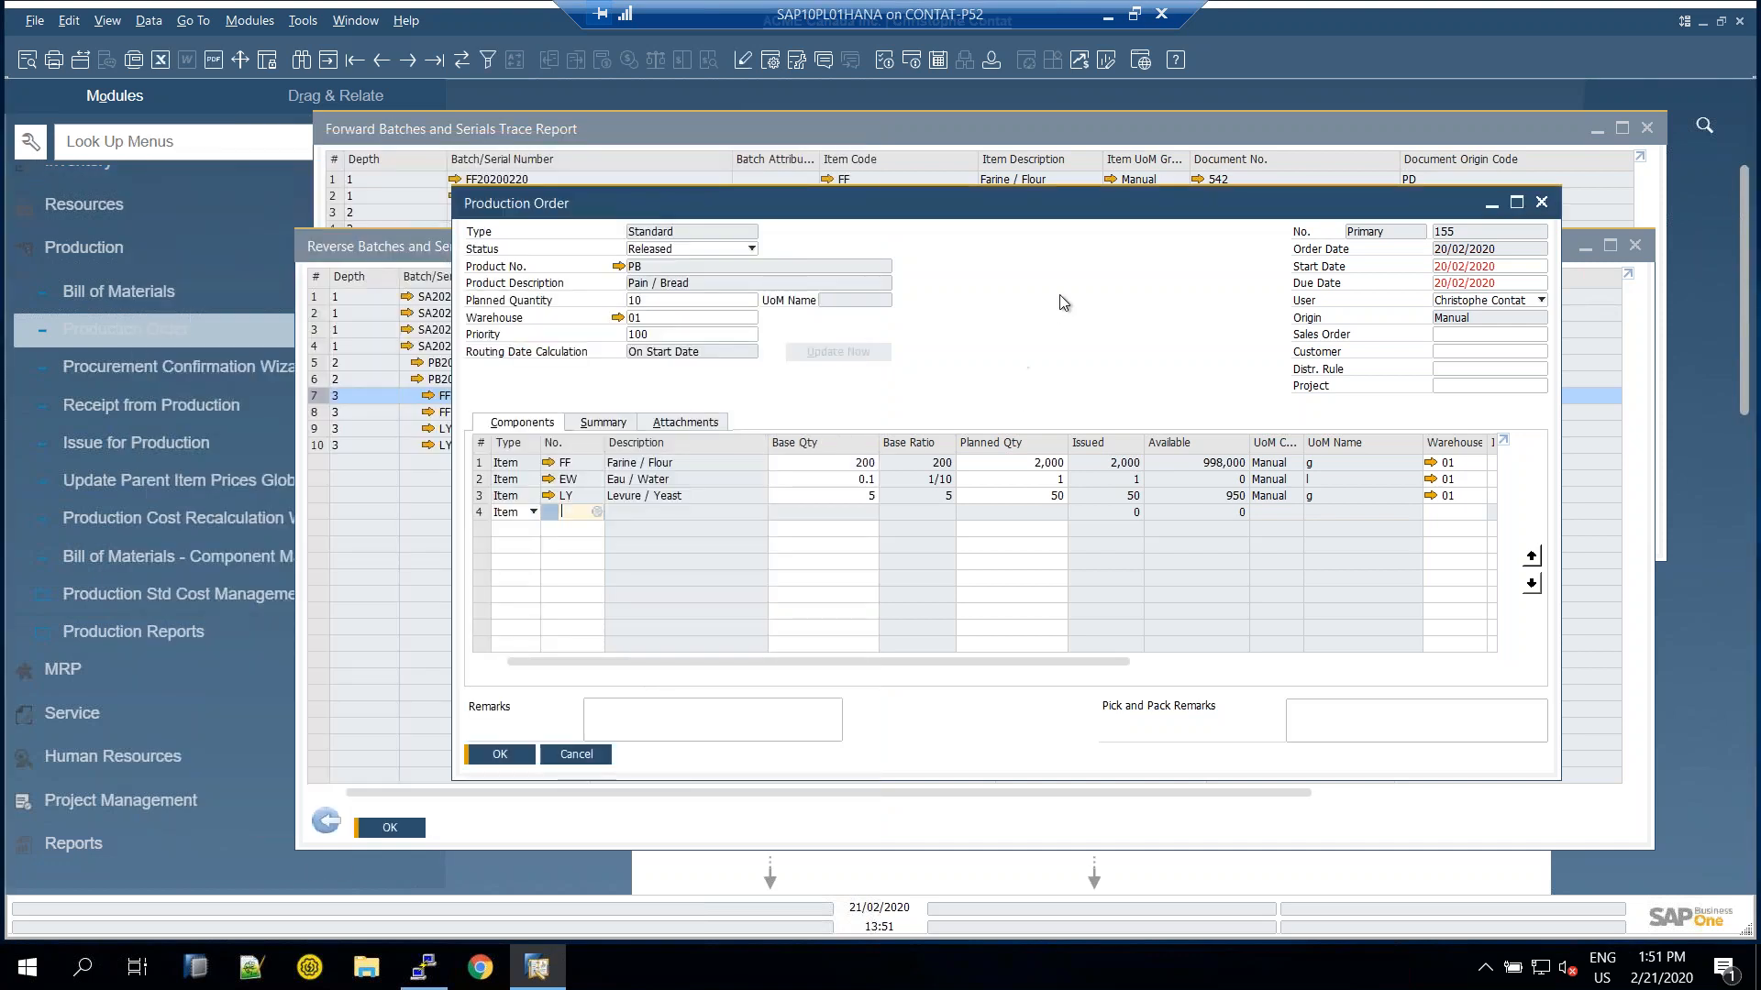
{"action": "left_click", "coordinate": [548, 463]}
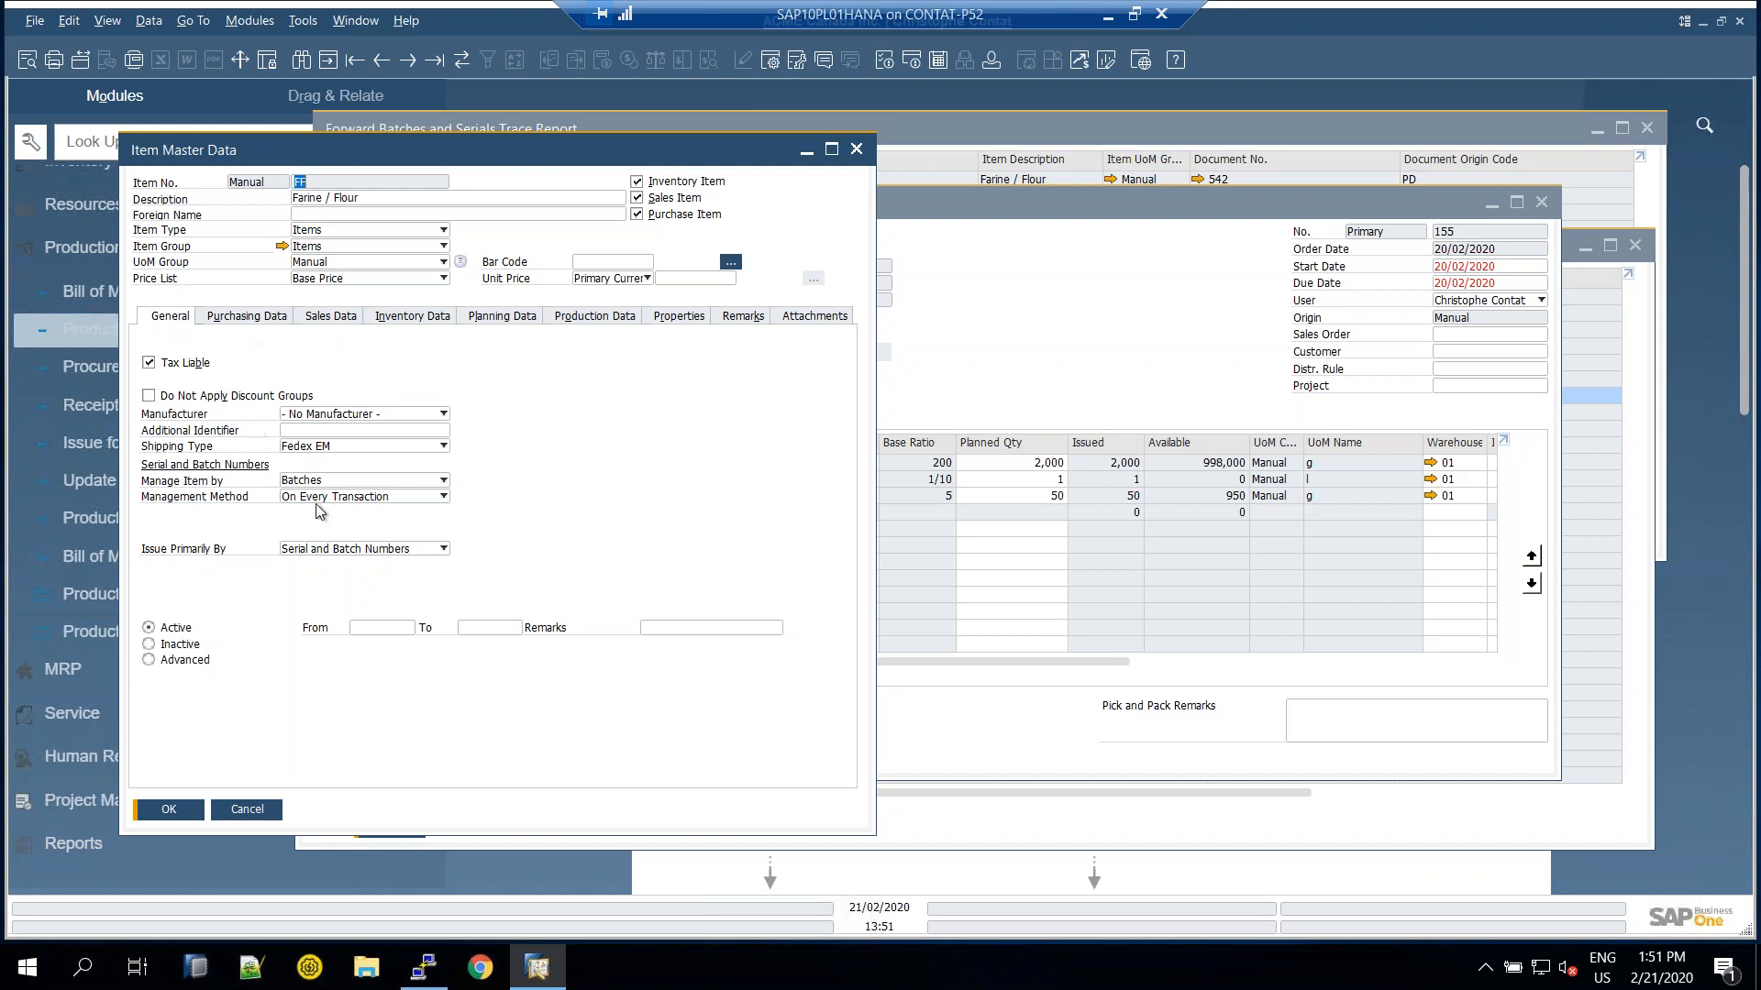
{"action": "left_click", "coordinate": [248, 809]}
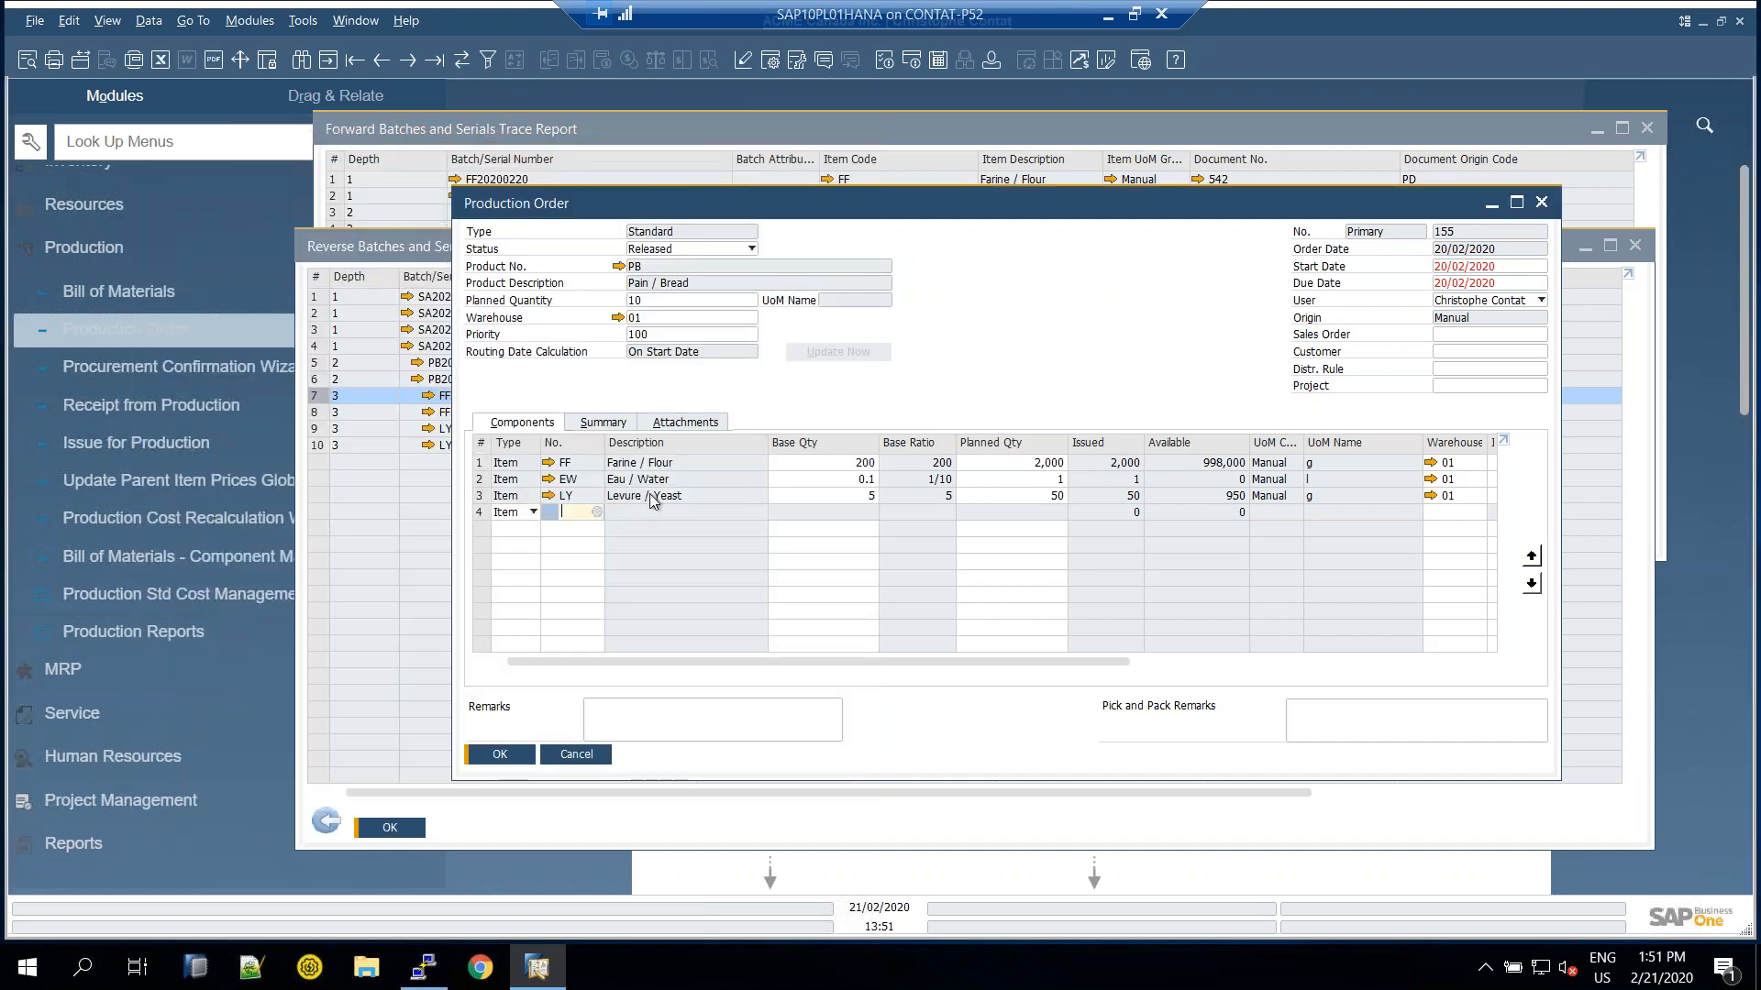
{"action": "left_click", "coordinate": [550, 497]}
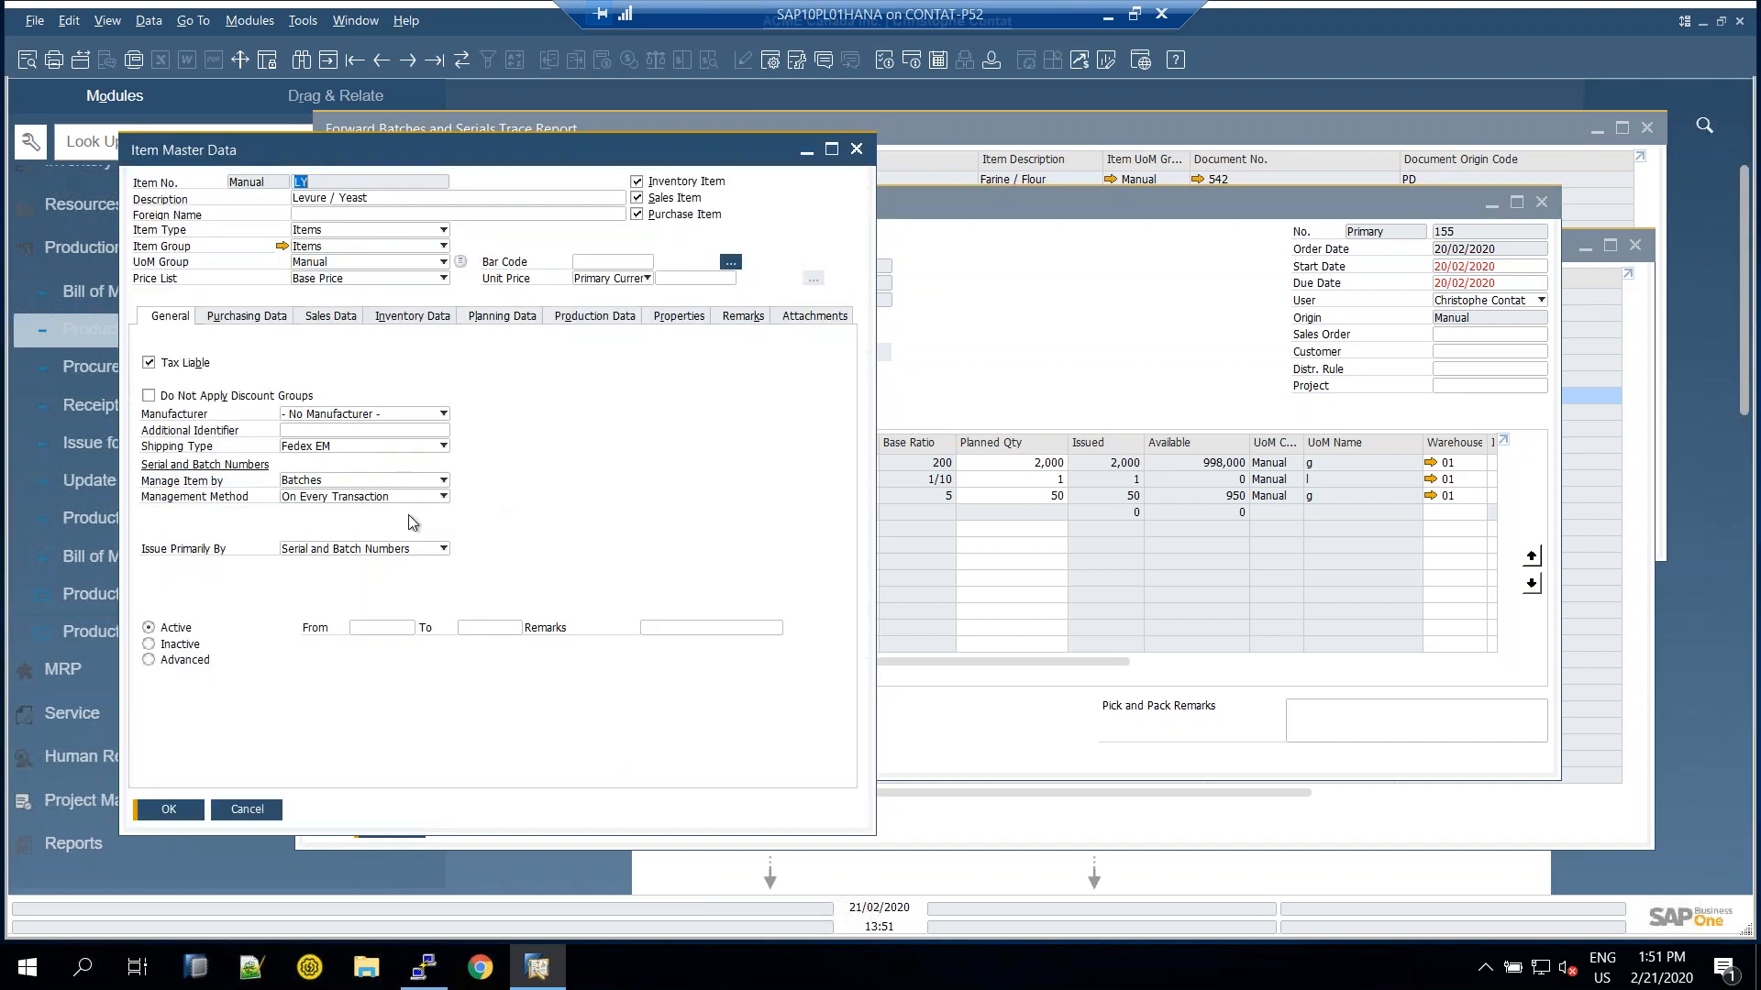
{"action": "left_click", "coordinate": [246, 809]}
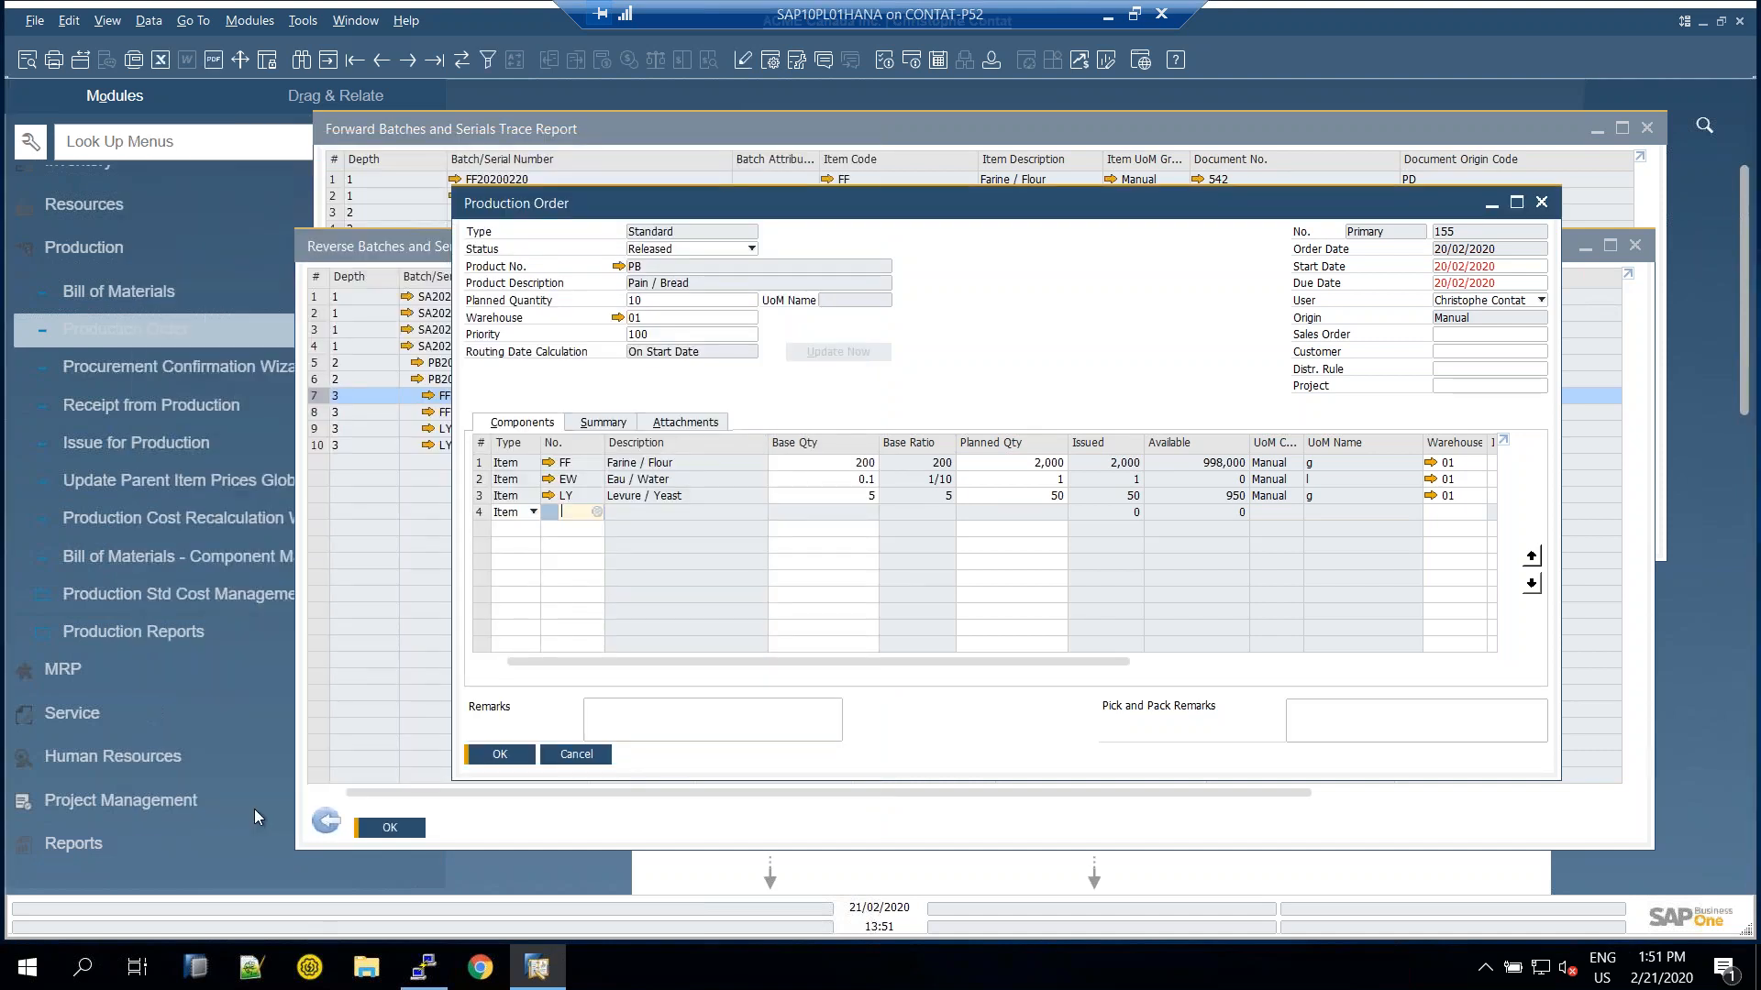
{"action": "left_click", "coordinate": [586, 756]}
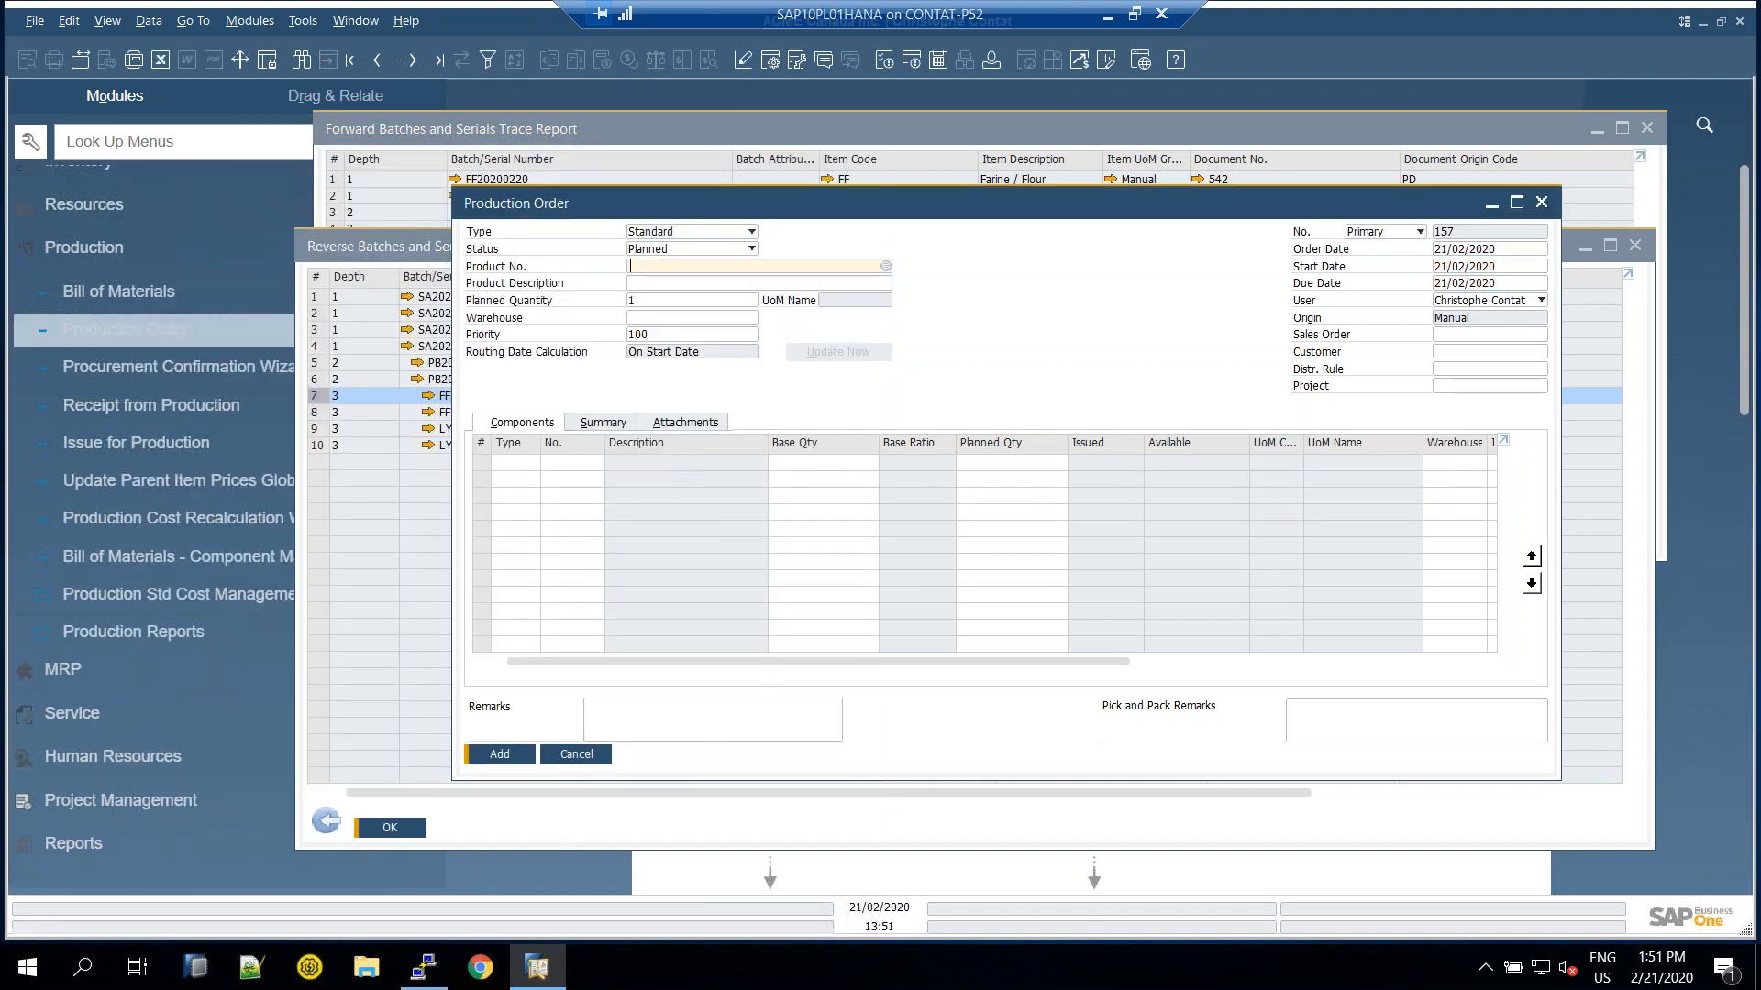
Close the production order and the reverse and forward trace reports, then minimize SAP to show the PDF
{"action": "left_click", "coordinate": [442, 790]}
{"action": "left_click", "coordinate": [333, 826]}
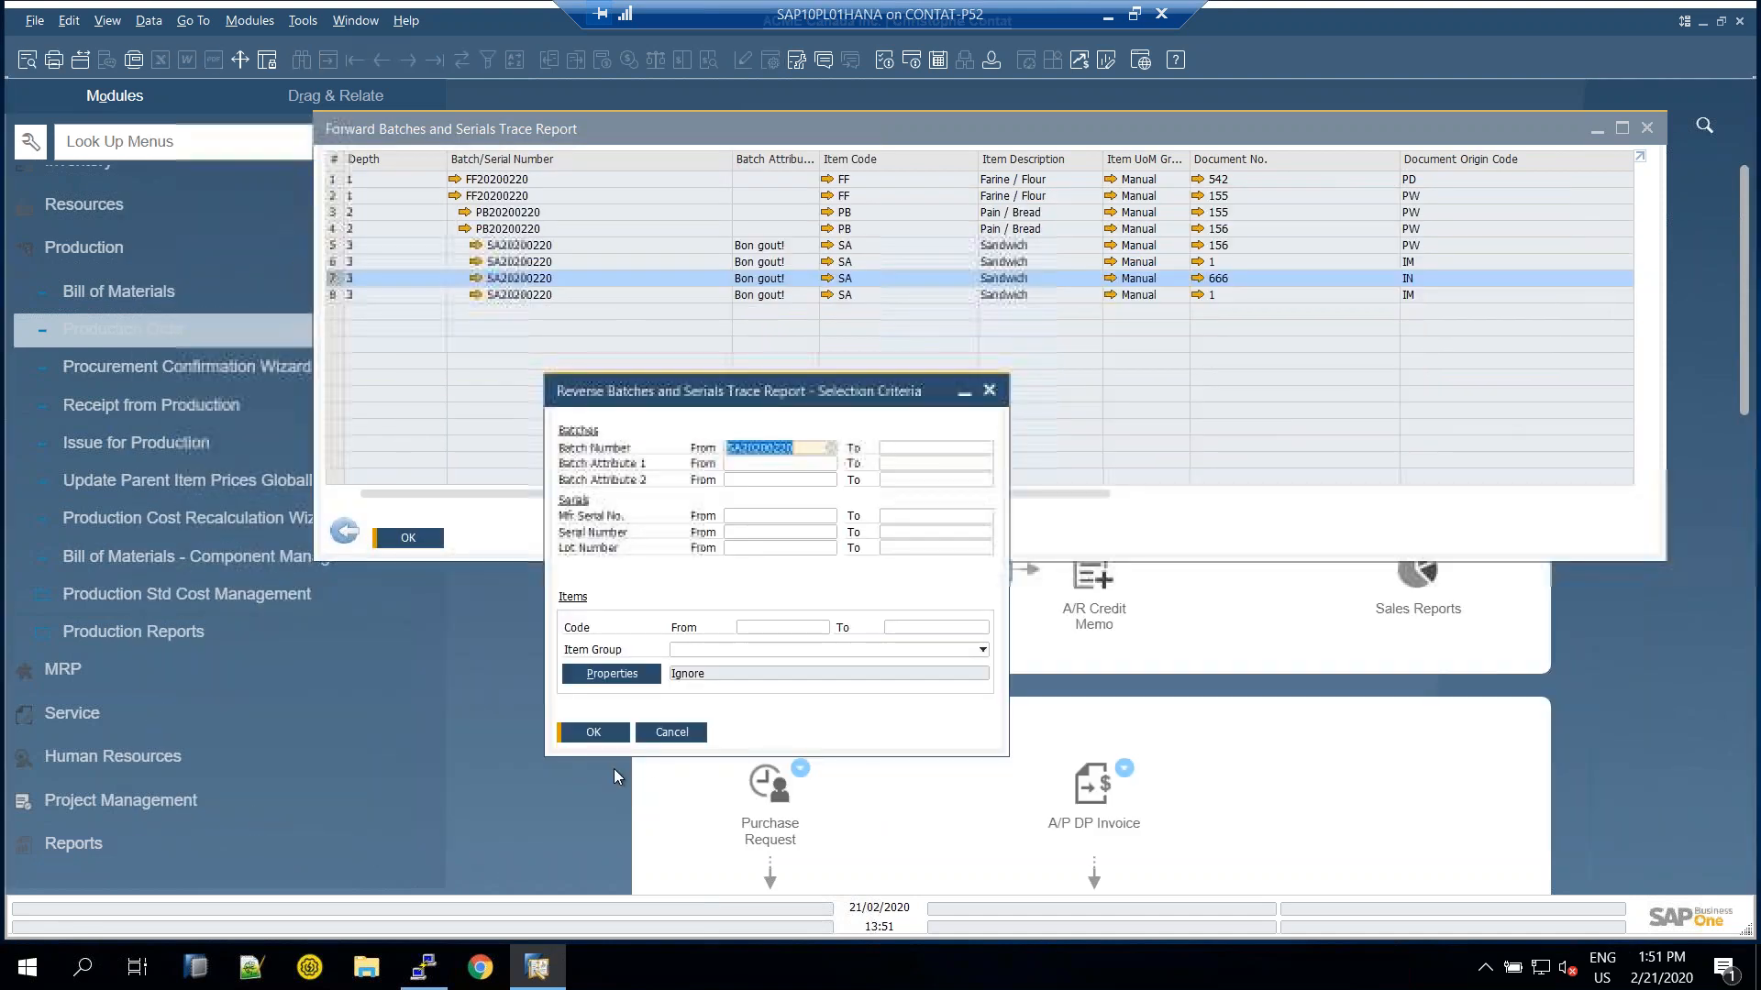
{"action": "left_click", "coordinate": [672, 734]}
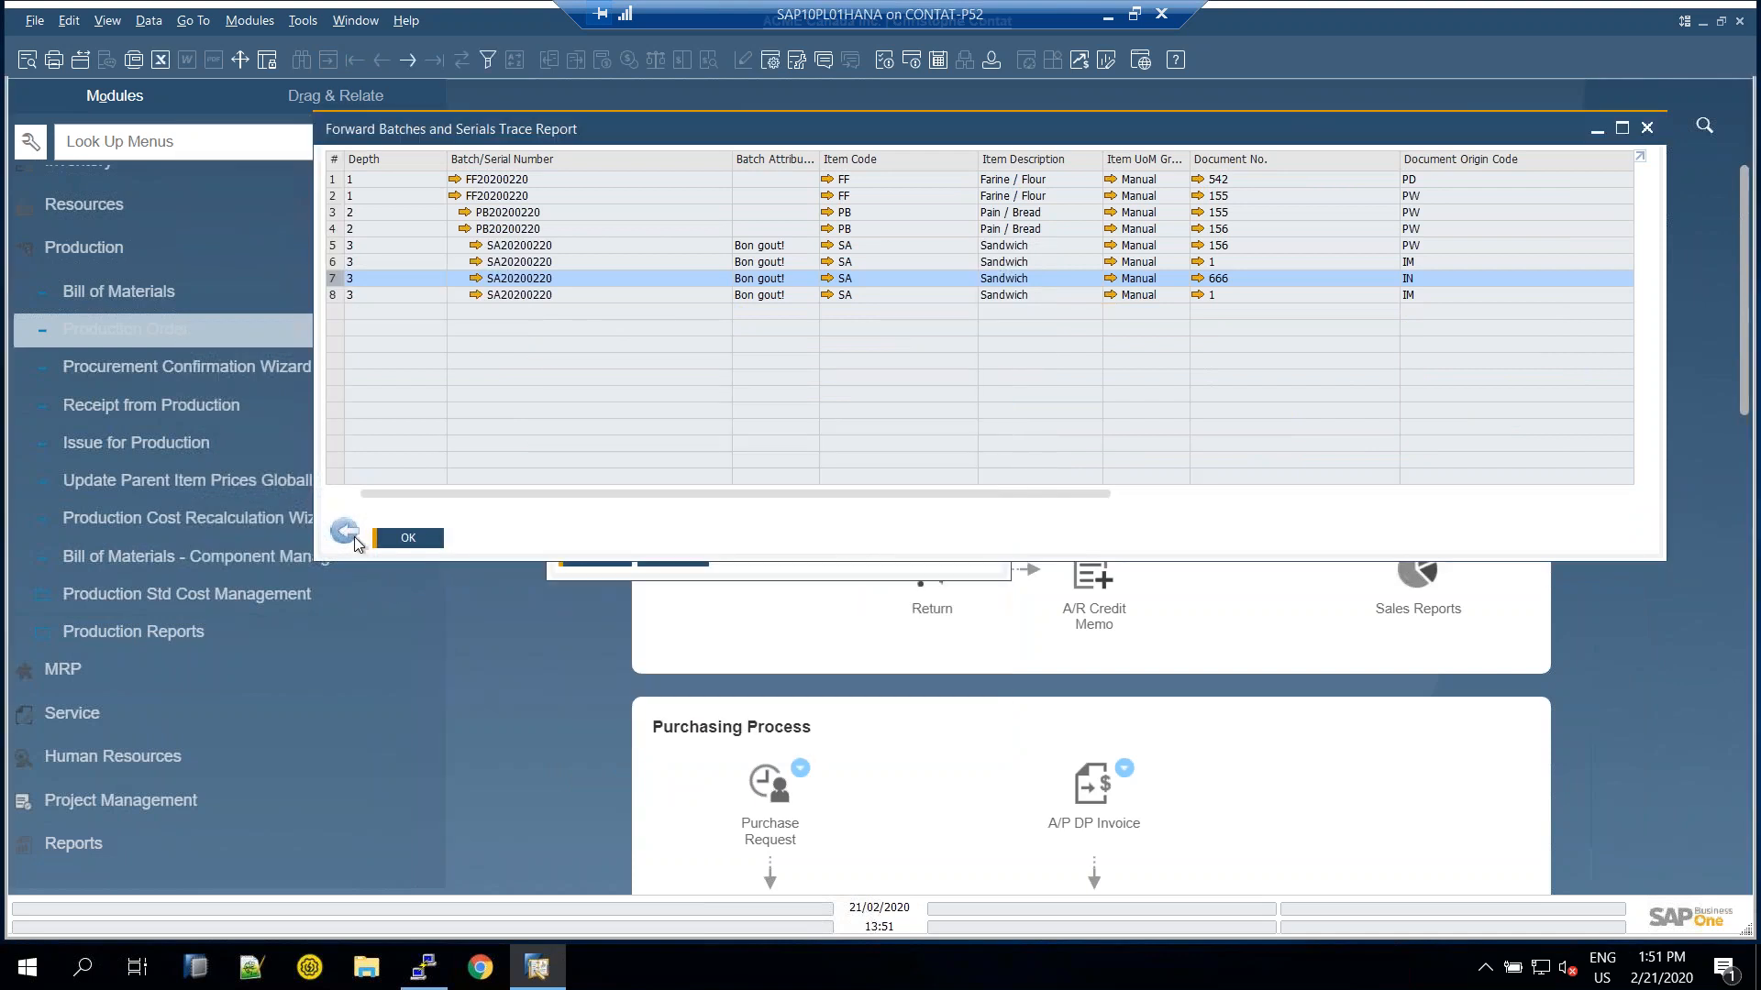
{"action": "left_click", "coordinate": [345, 532]}
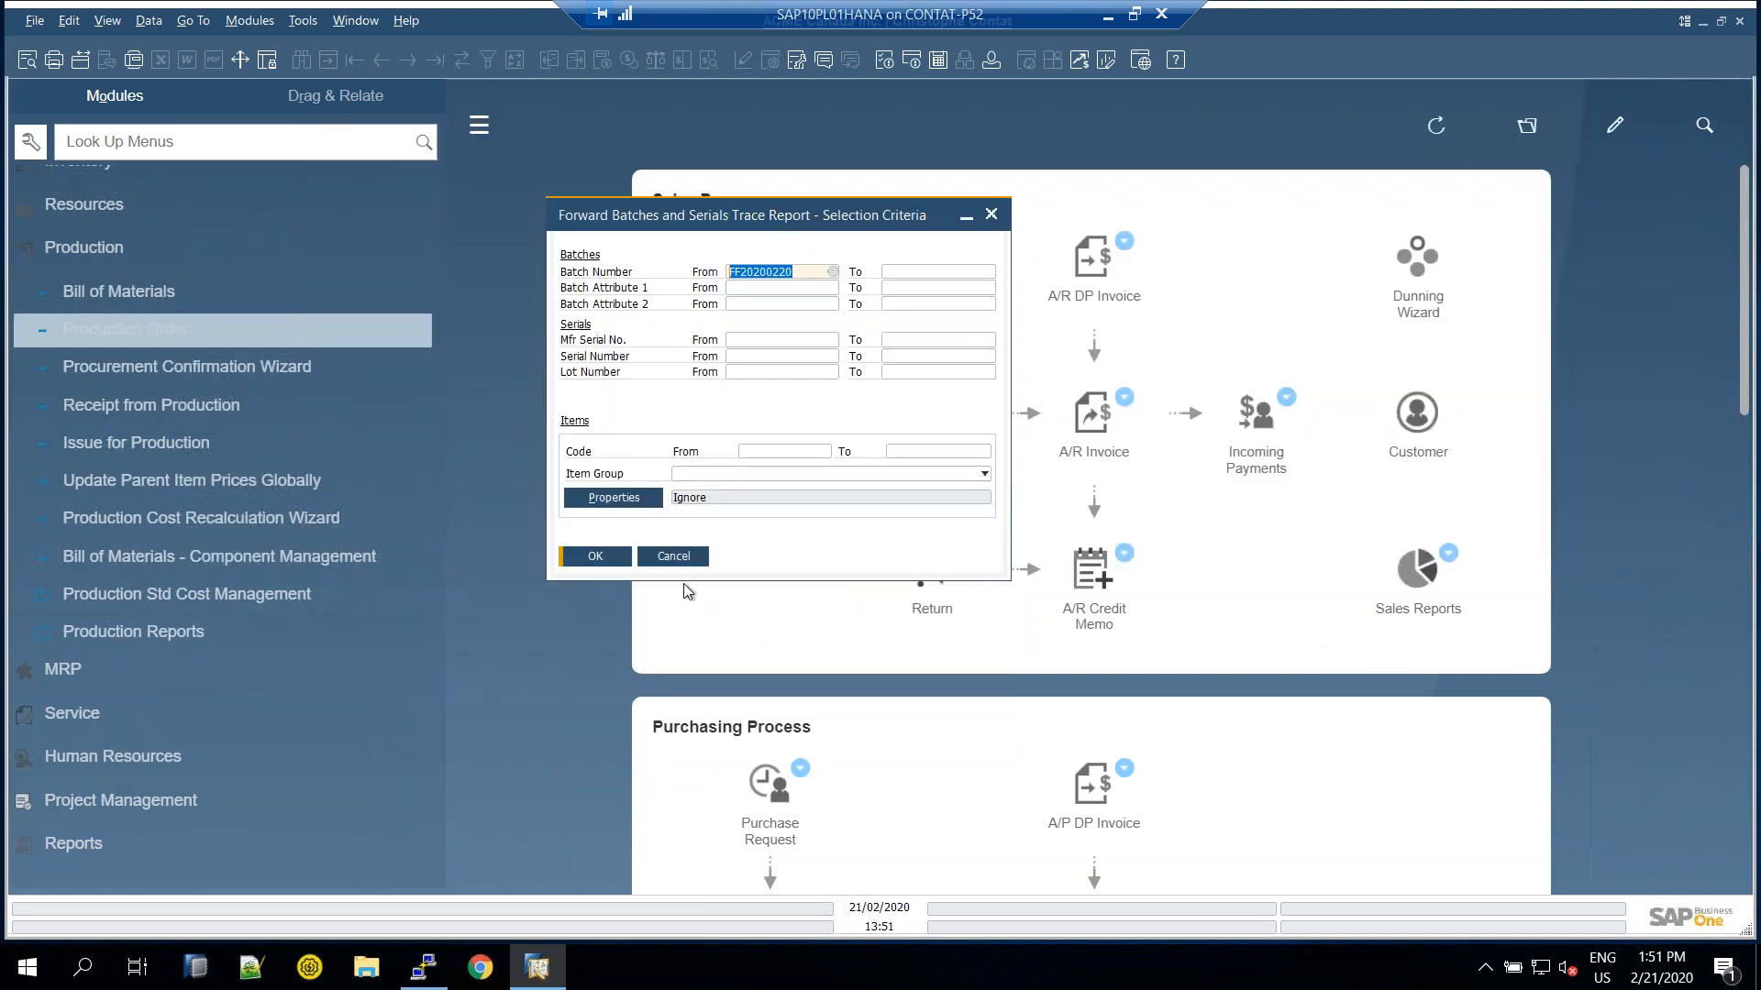
{"action": "left_click", "coordinate": [672, 557]}
{"action": "scroll", "coordinate": [314, 452], "scroll_direction": "up", "scroll_amount": 3}
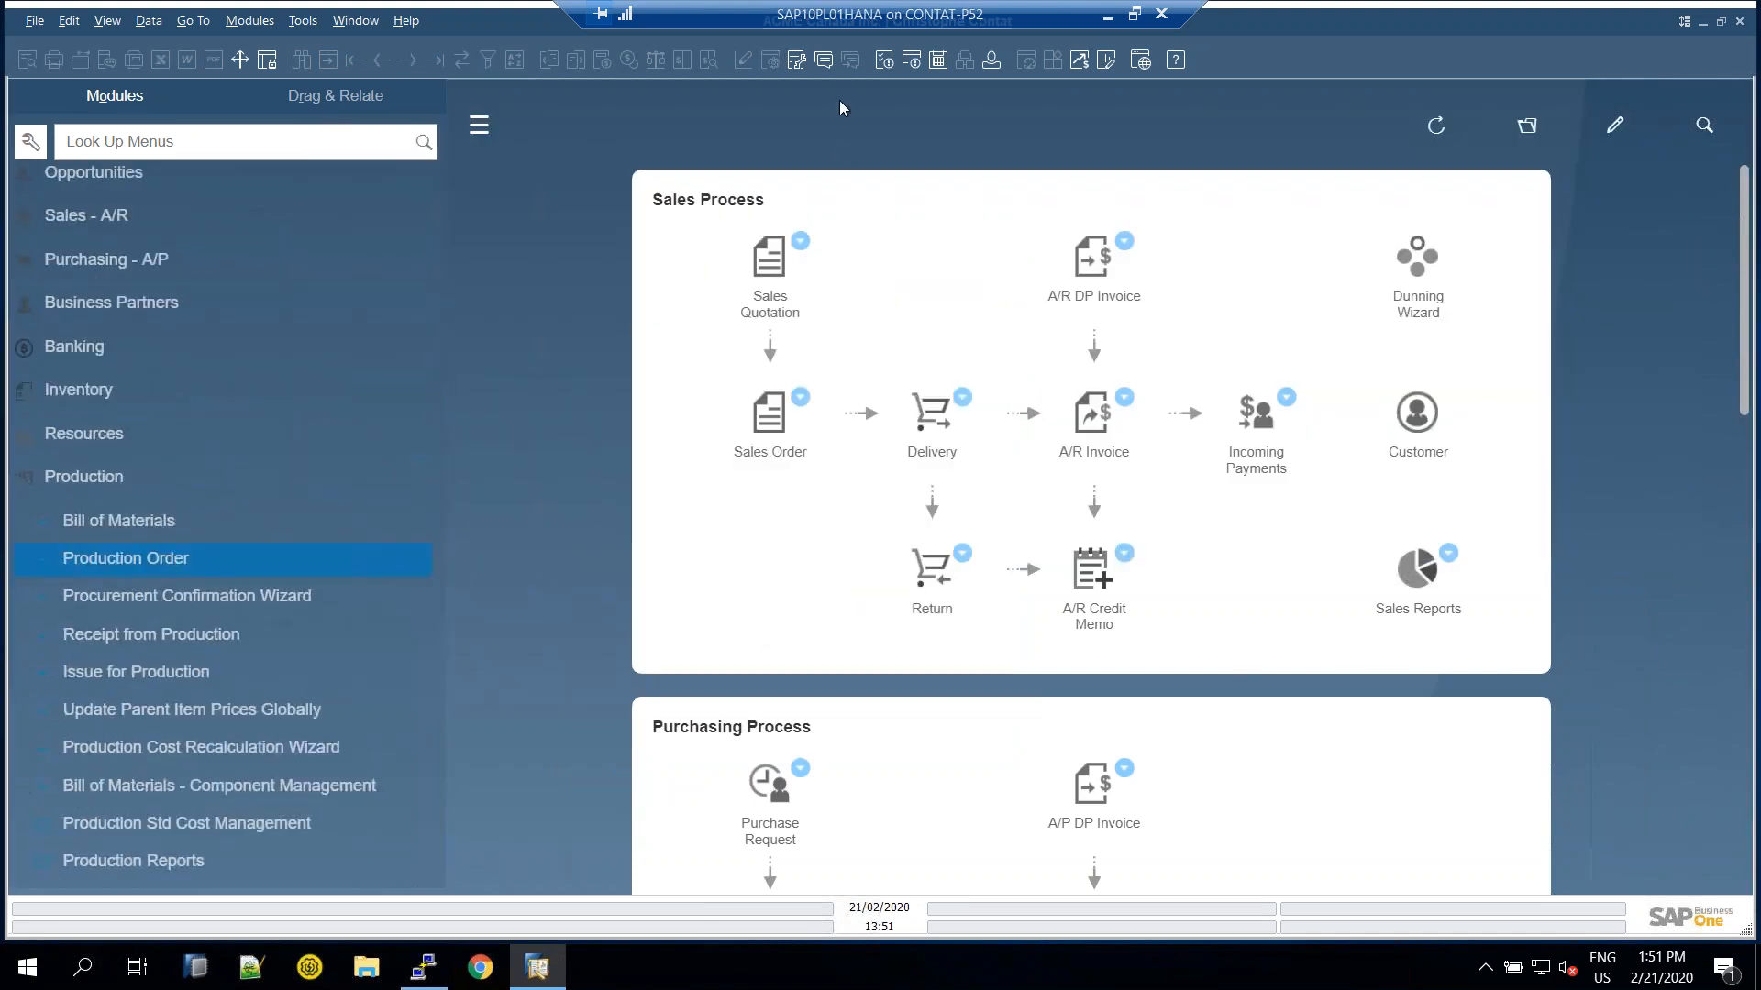
{"action": "left_click", "coordinate": [1108, 18]}
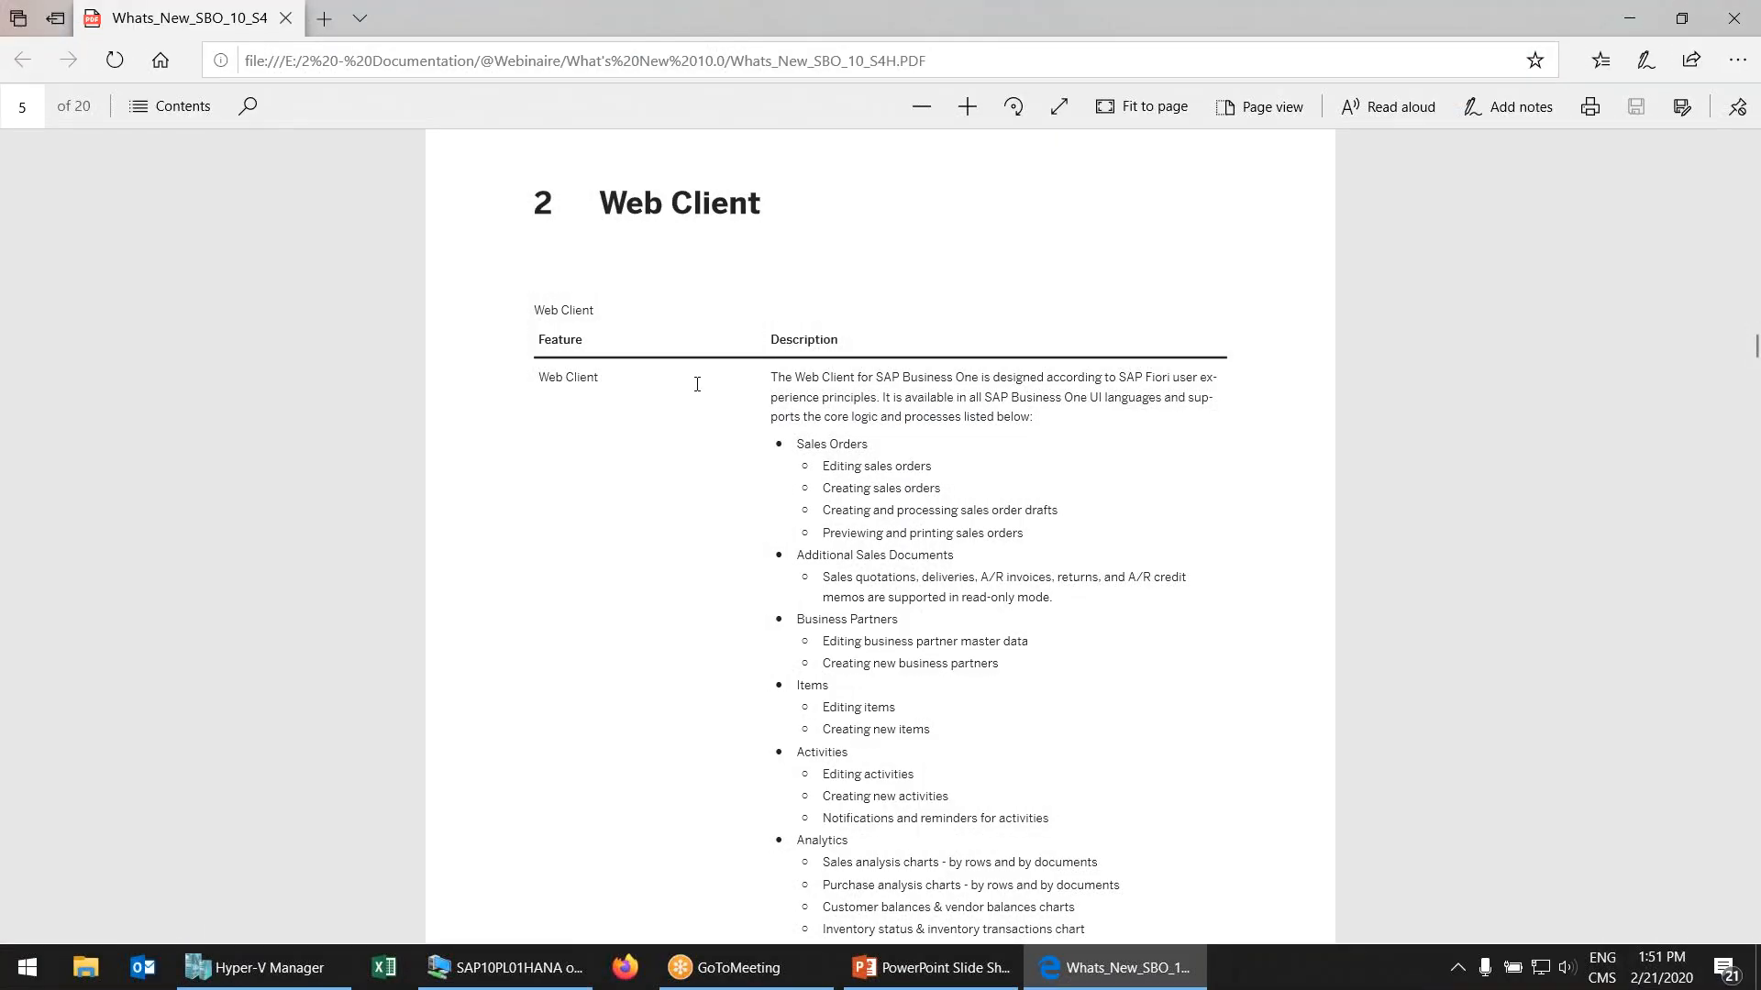
{"action": "scroll", "coordinate": [878, 384], "scroll_direction": "down", "scroll_amount": 2}
{"action": "scroll", "coordinate": [873, 371], "scroll_direction": "up", "scroll_amount": 2}
{"action": "scroll", "coordinate": [1007, 449], "scroll_direction": "down", "scroll_amount": 2}
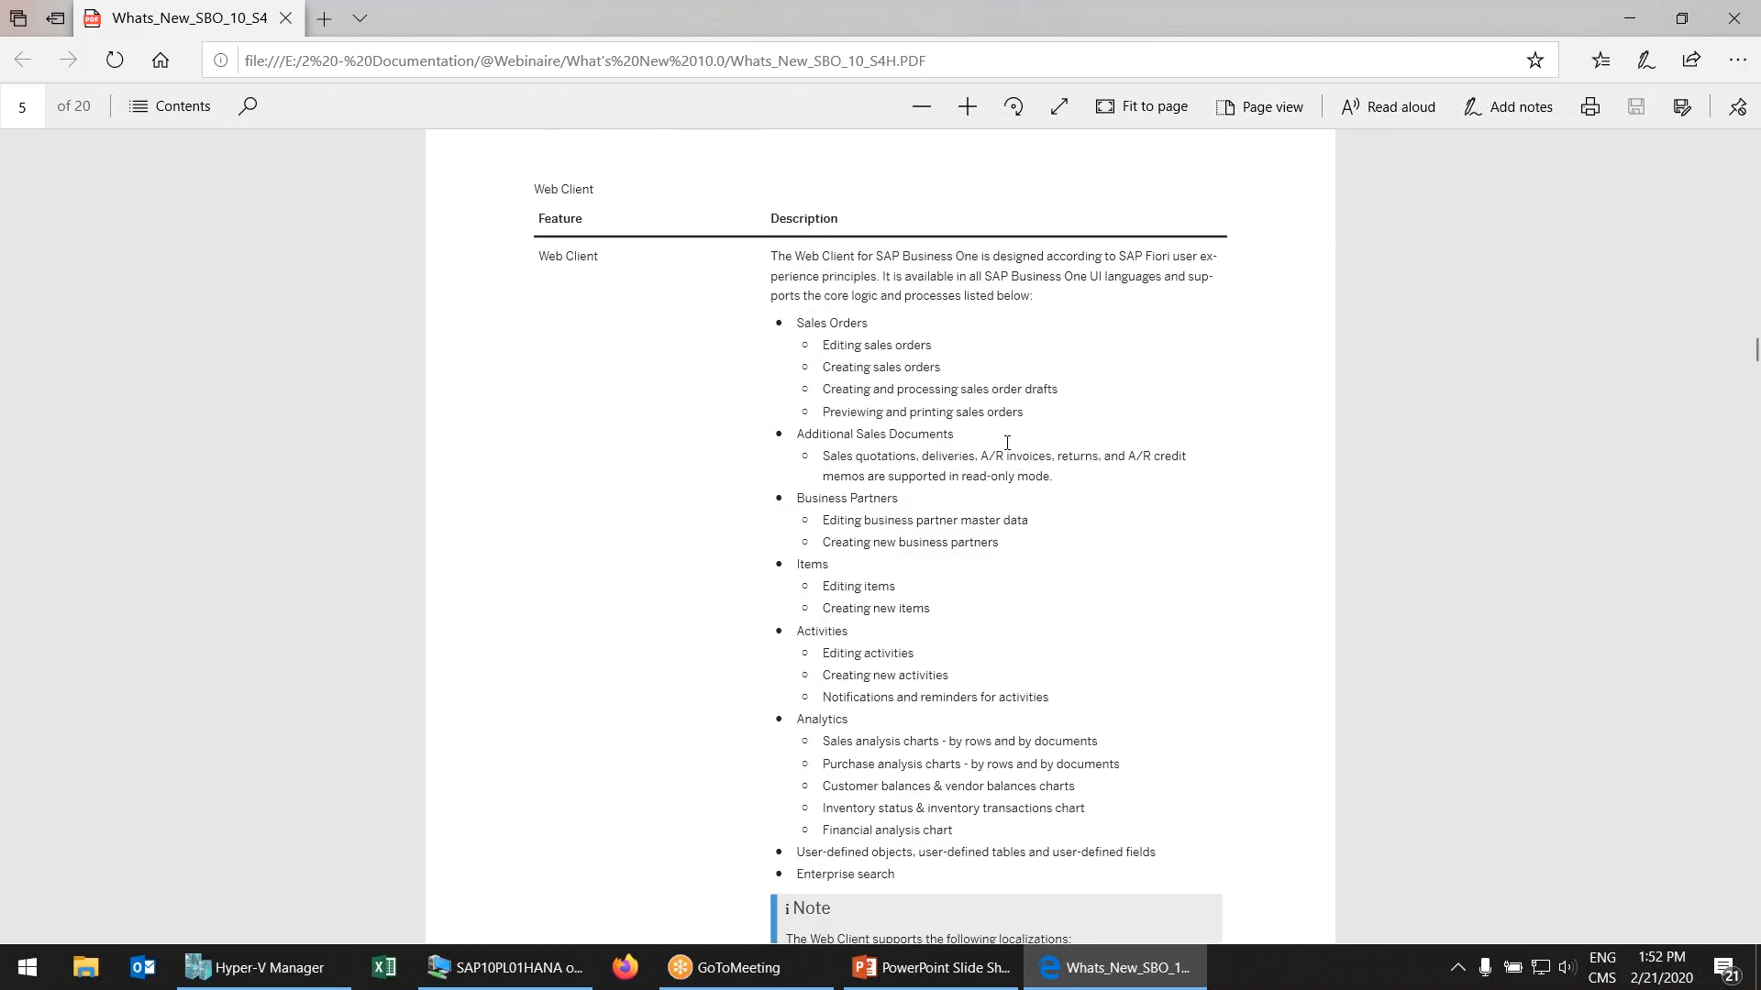
{"action": "scroll", "coordinate": [1004, 439], "scroll_direction": "up", "scroll_amount": 2}
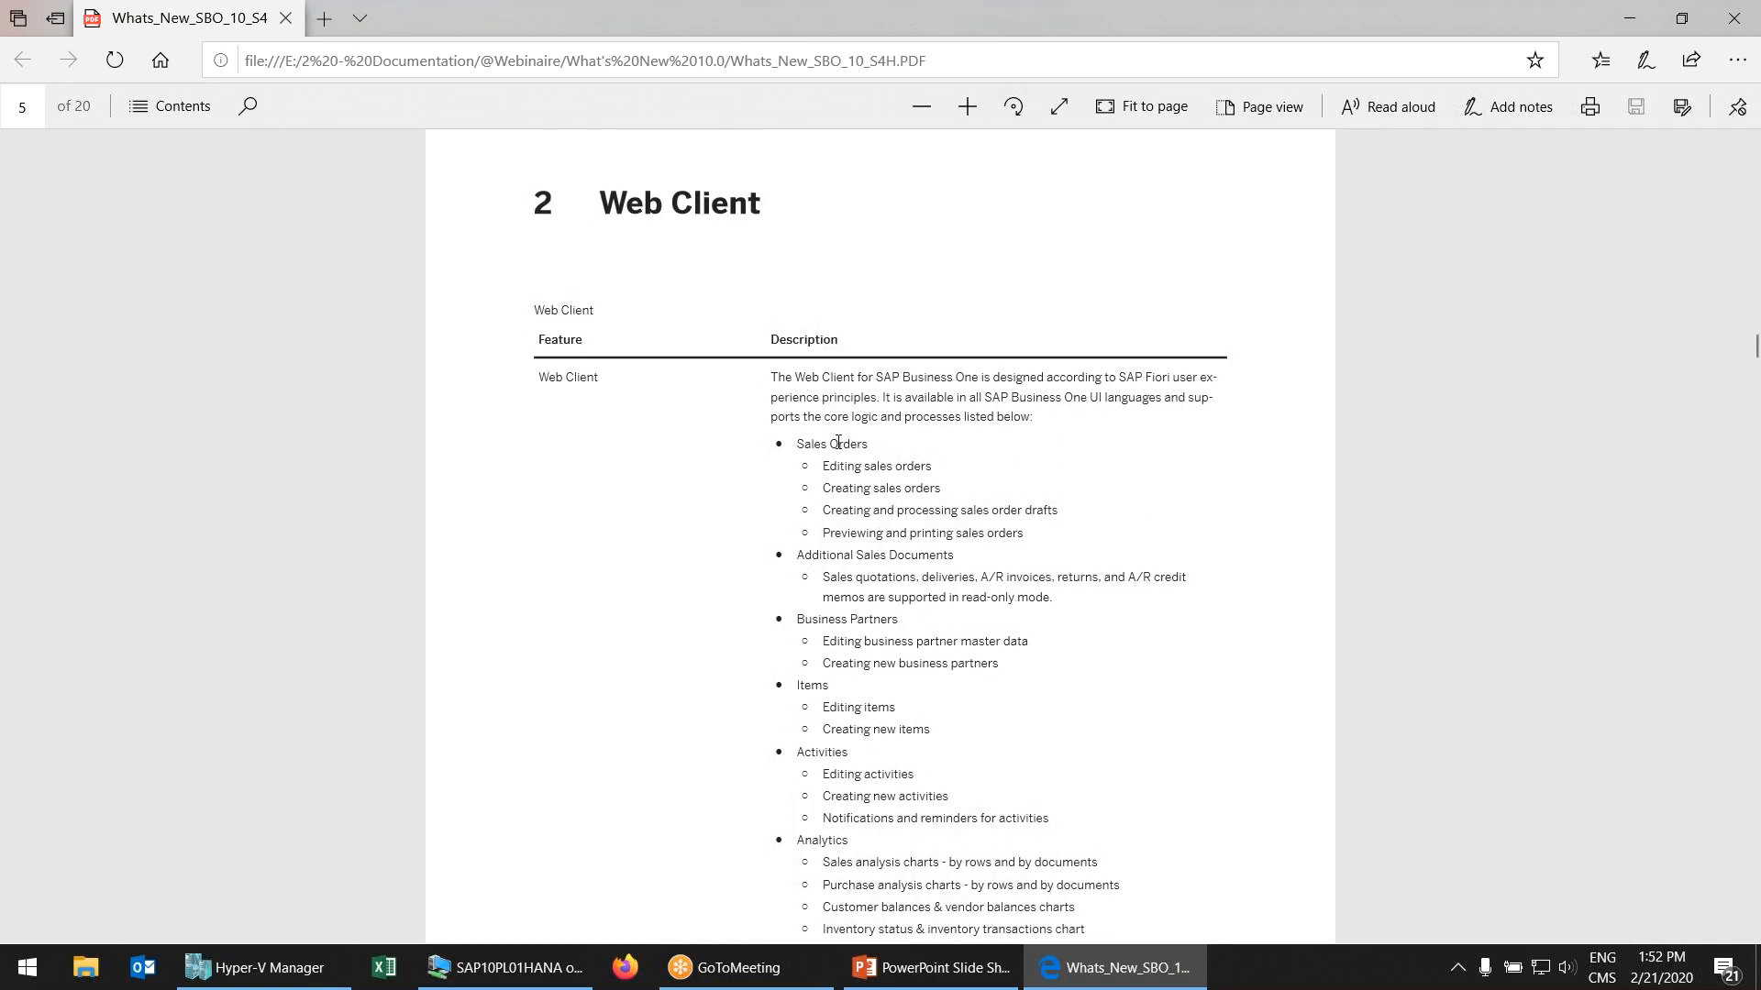
{"action": "scroll", "coordinate": [836, 443], "scroll_direction": "down", "scroll_amount": 2}
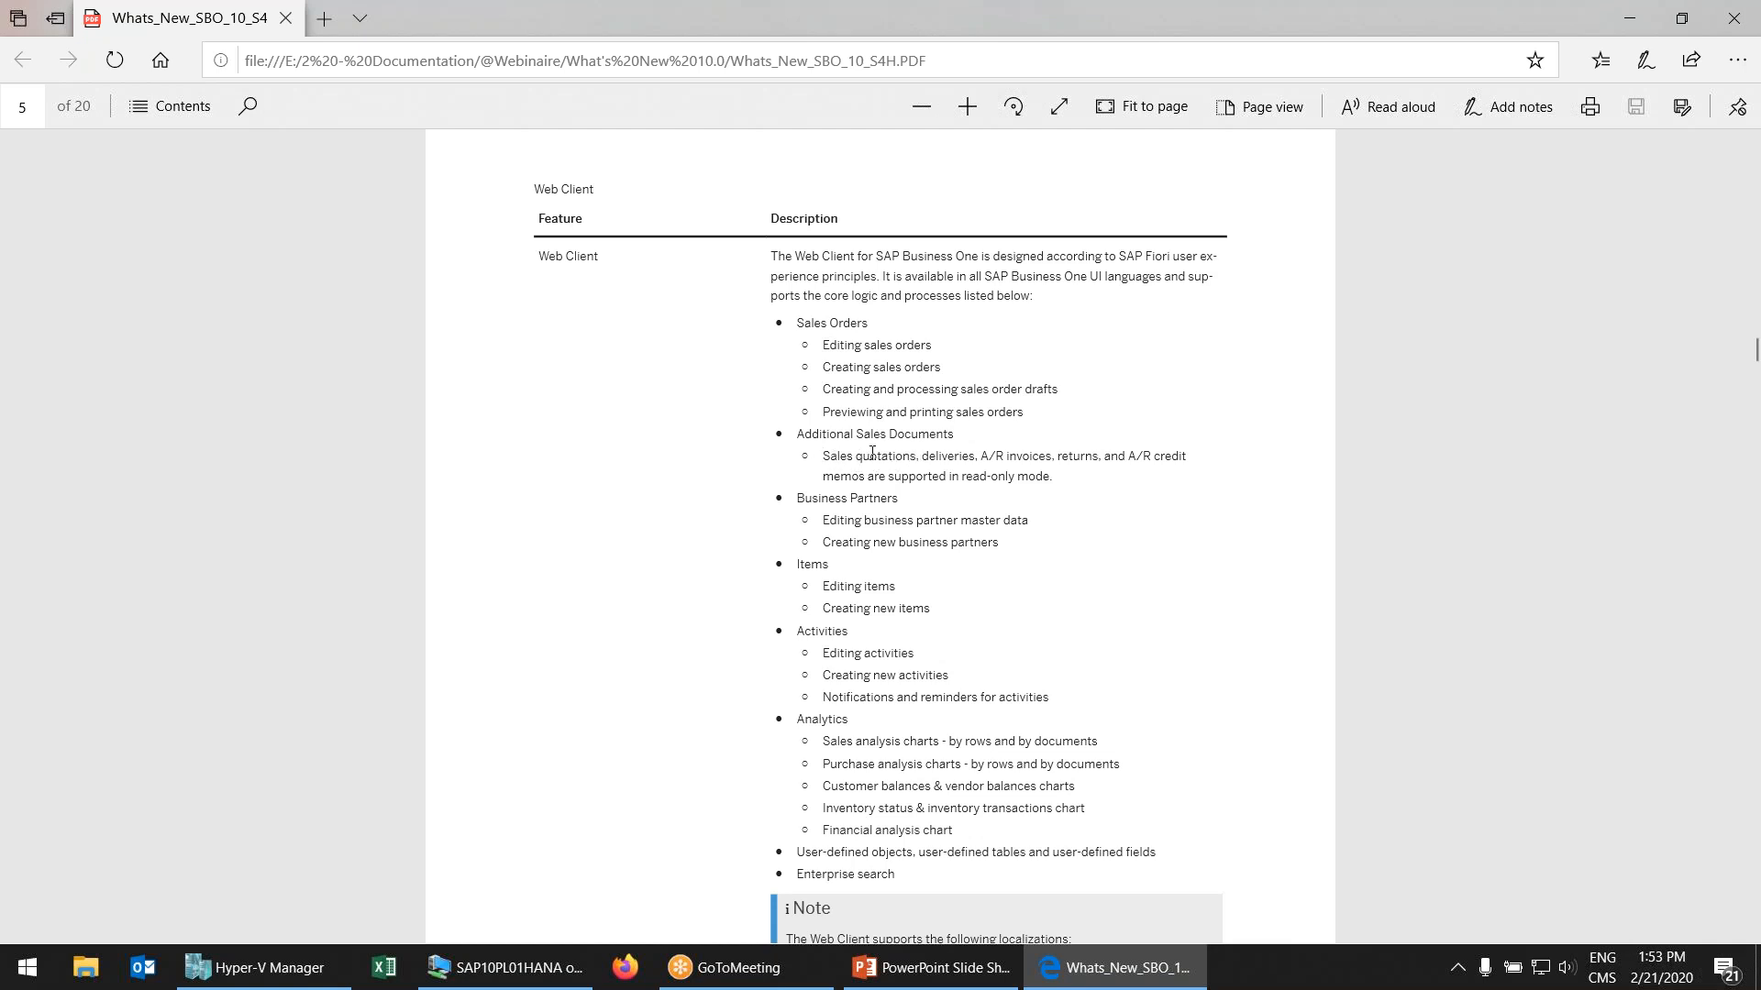
Highlight and clear the supported-sales-documents line in the PDF, then switch to the remote SAP desktop
{"action": "left_click_drag", "start_coordinate": [927, 457], "coordinate": [1190, 448]}
{"action": "left_click", "coordinate": [938, 476]}
{"action": "left_click", "coordinate": [757, 965]}
{"action": "left_click", "coordinate": [545, 971]}
Log in to ACME Canada Inc. (SBODEMOCA) via the SAP B1 Web shortcut as manager with the account password
{"action": "left_click", "coordinate": [472, 979]}
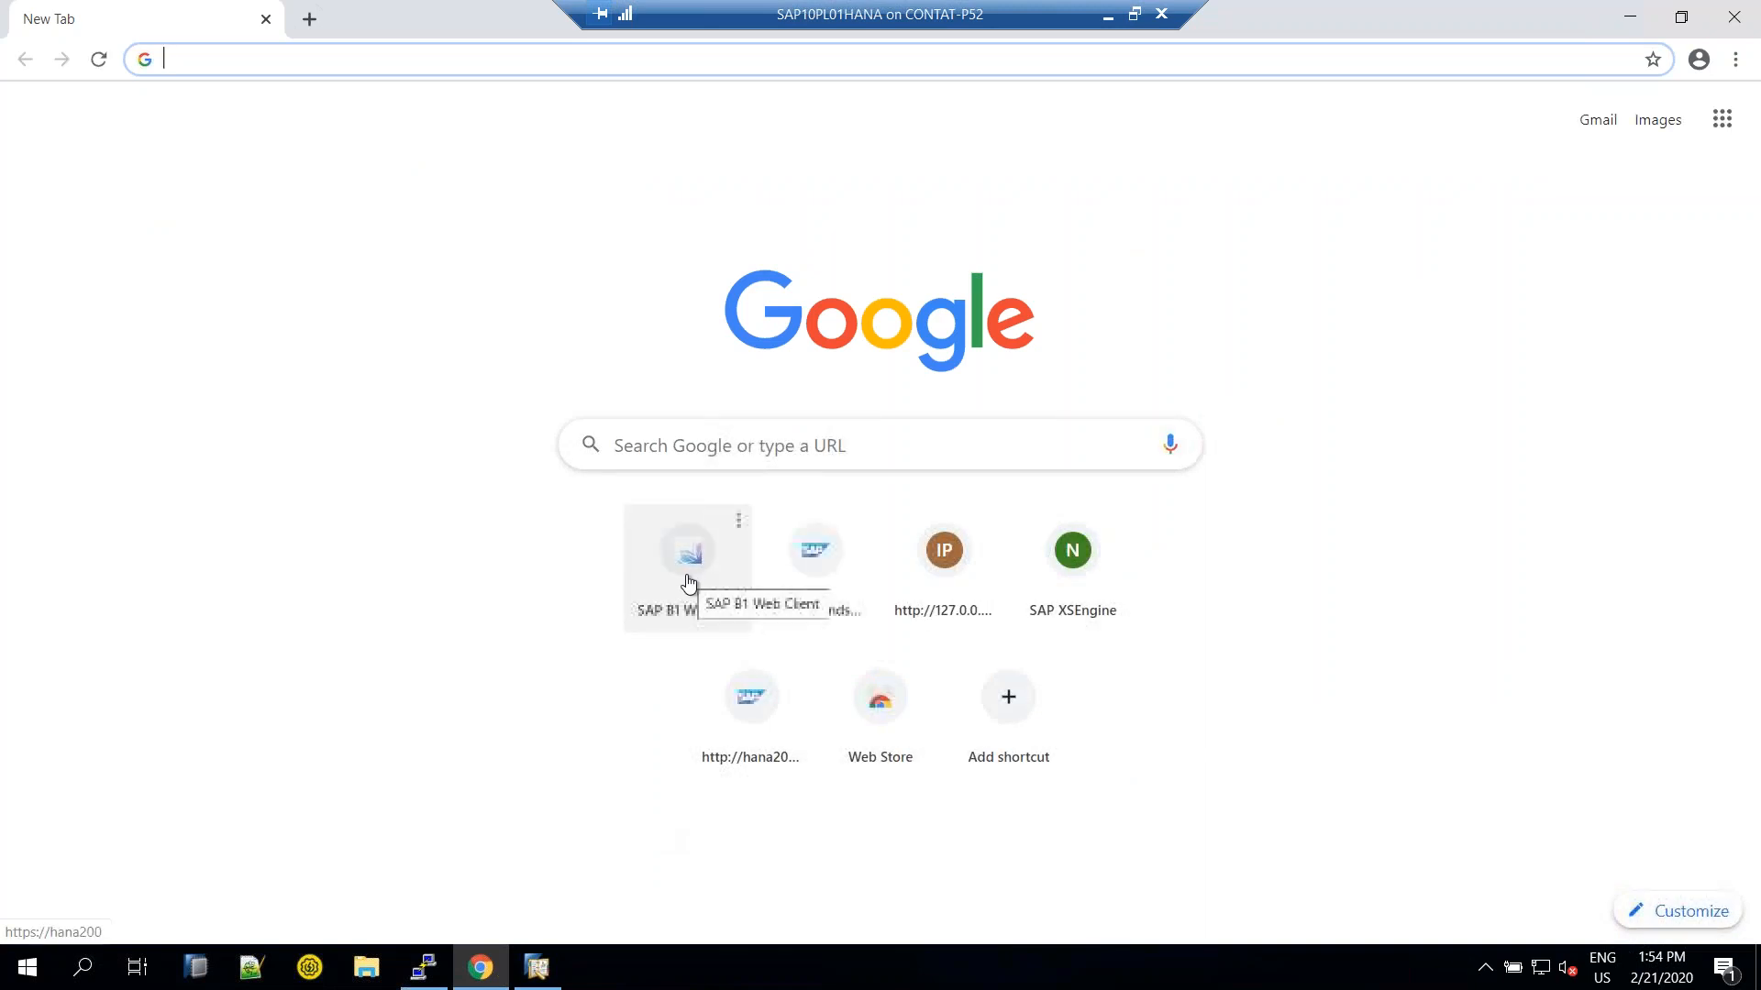
{"action": "left_click", "coordinate": [691, 578]}
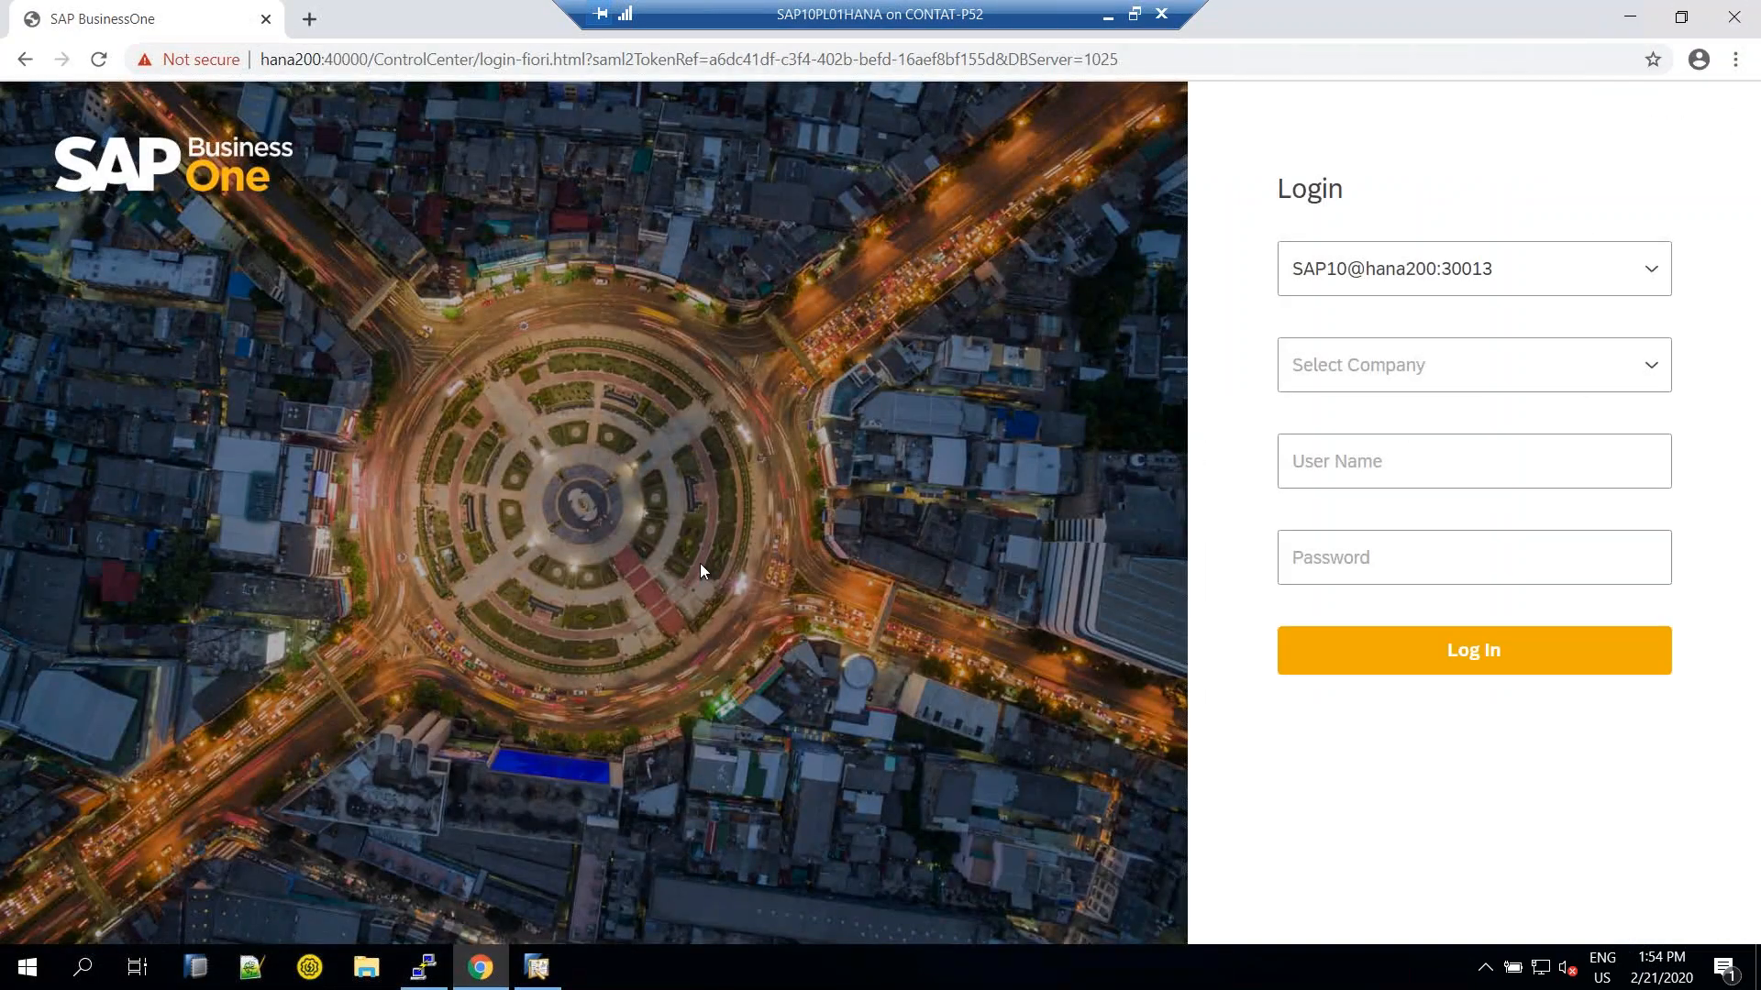
{"action": "left_click", "coordinate": [1437, 361]}
{"action": "left_click", "coordinate": [1385, 477]}
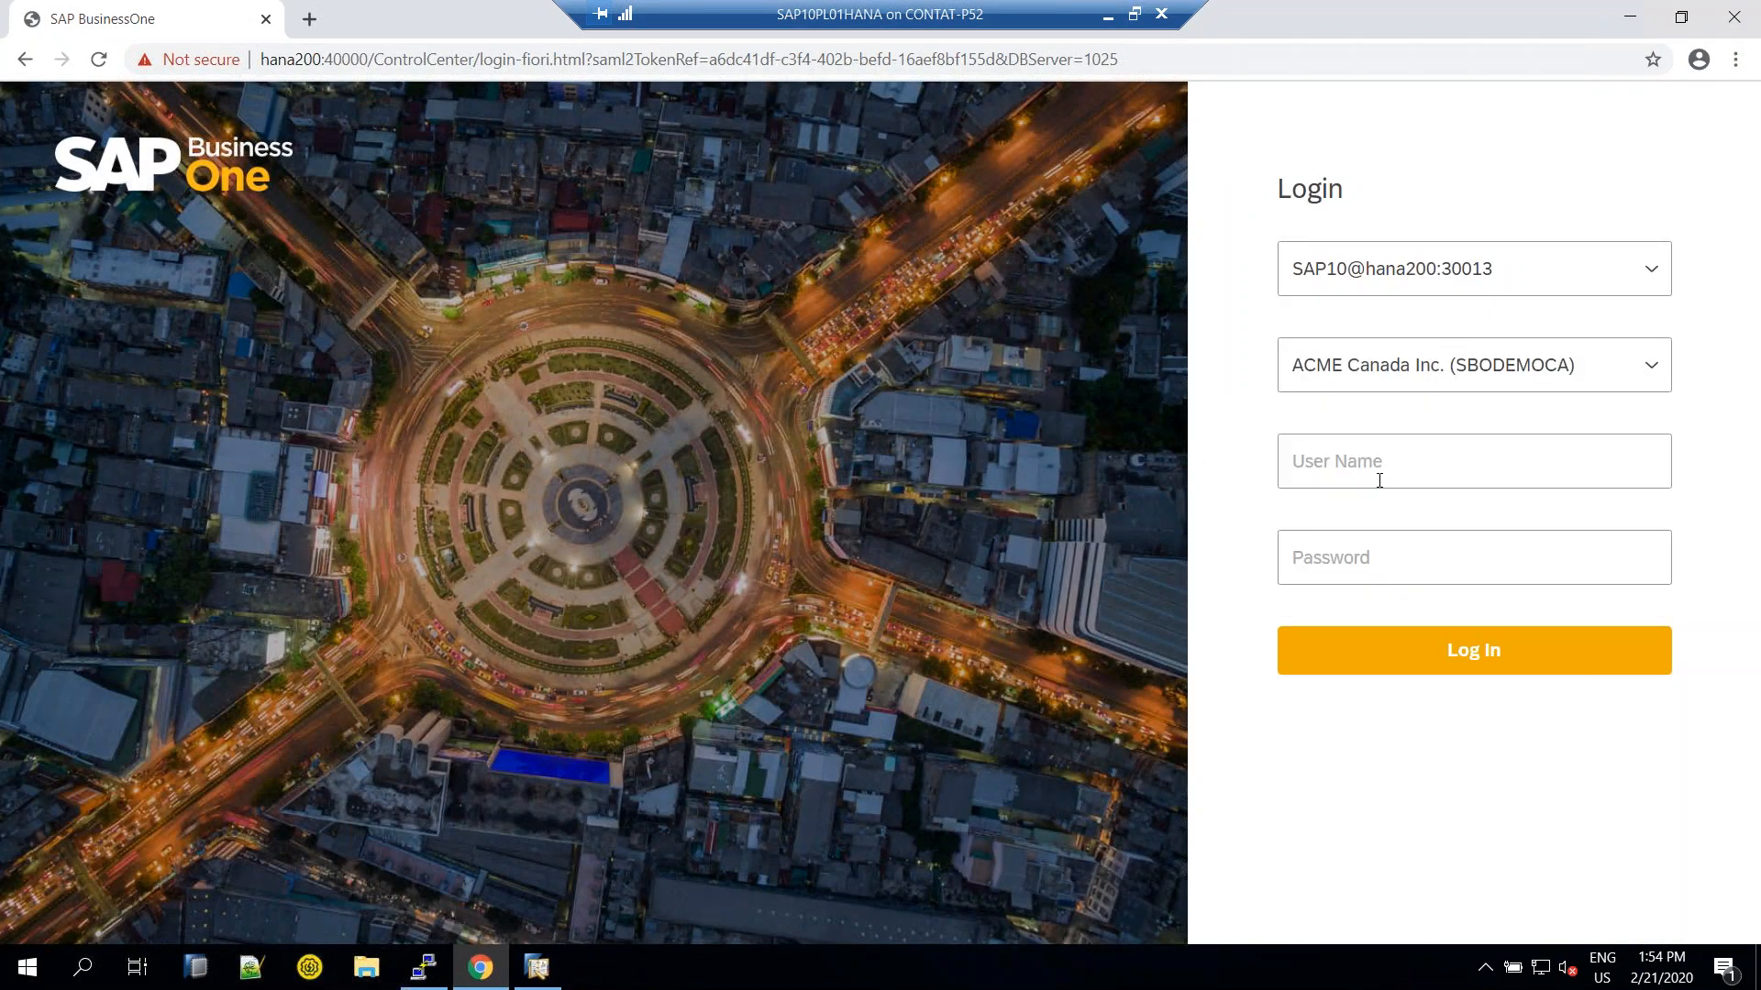
{"action": "type", "text": "manager"}
{"action": "key", "text": "Tab"}
{"action": "type", "text": "1234"}
{"action": "key", "text": "Return"}
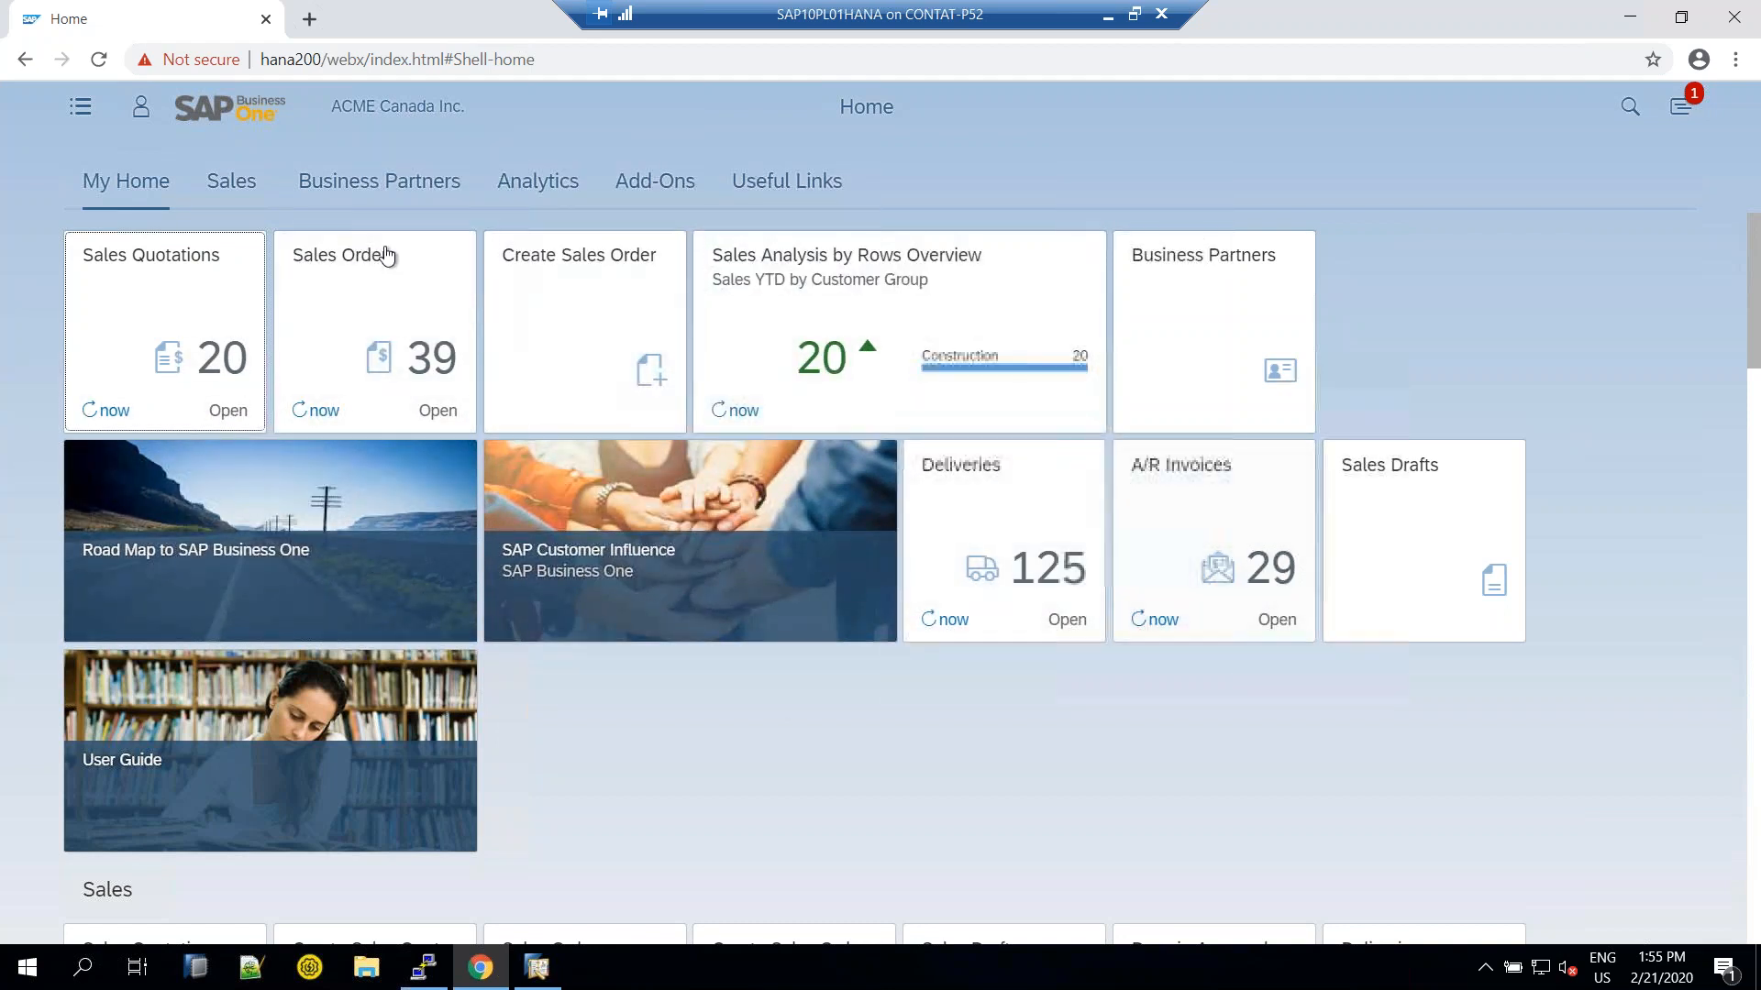
From the Sales apps, open a blank A/R invoice 667, scroll through it, and return Home
{"action": "left_click", "coordinate": [229, 184]}
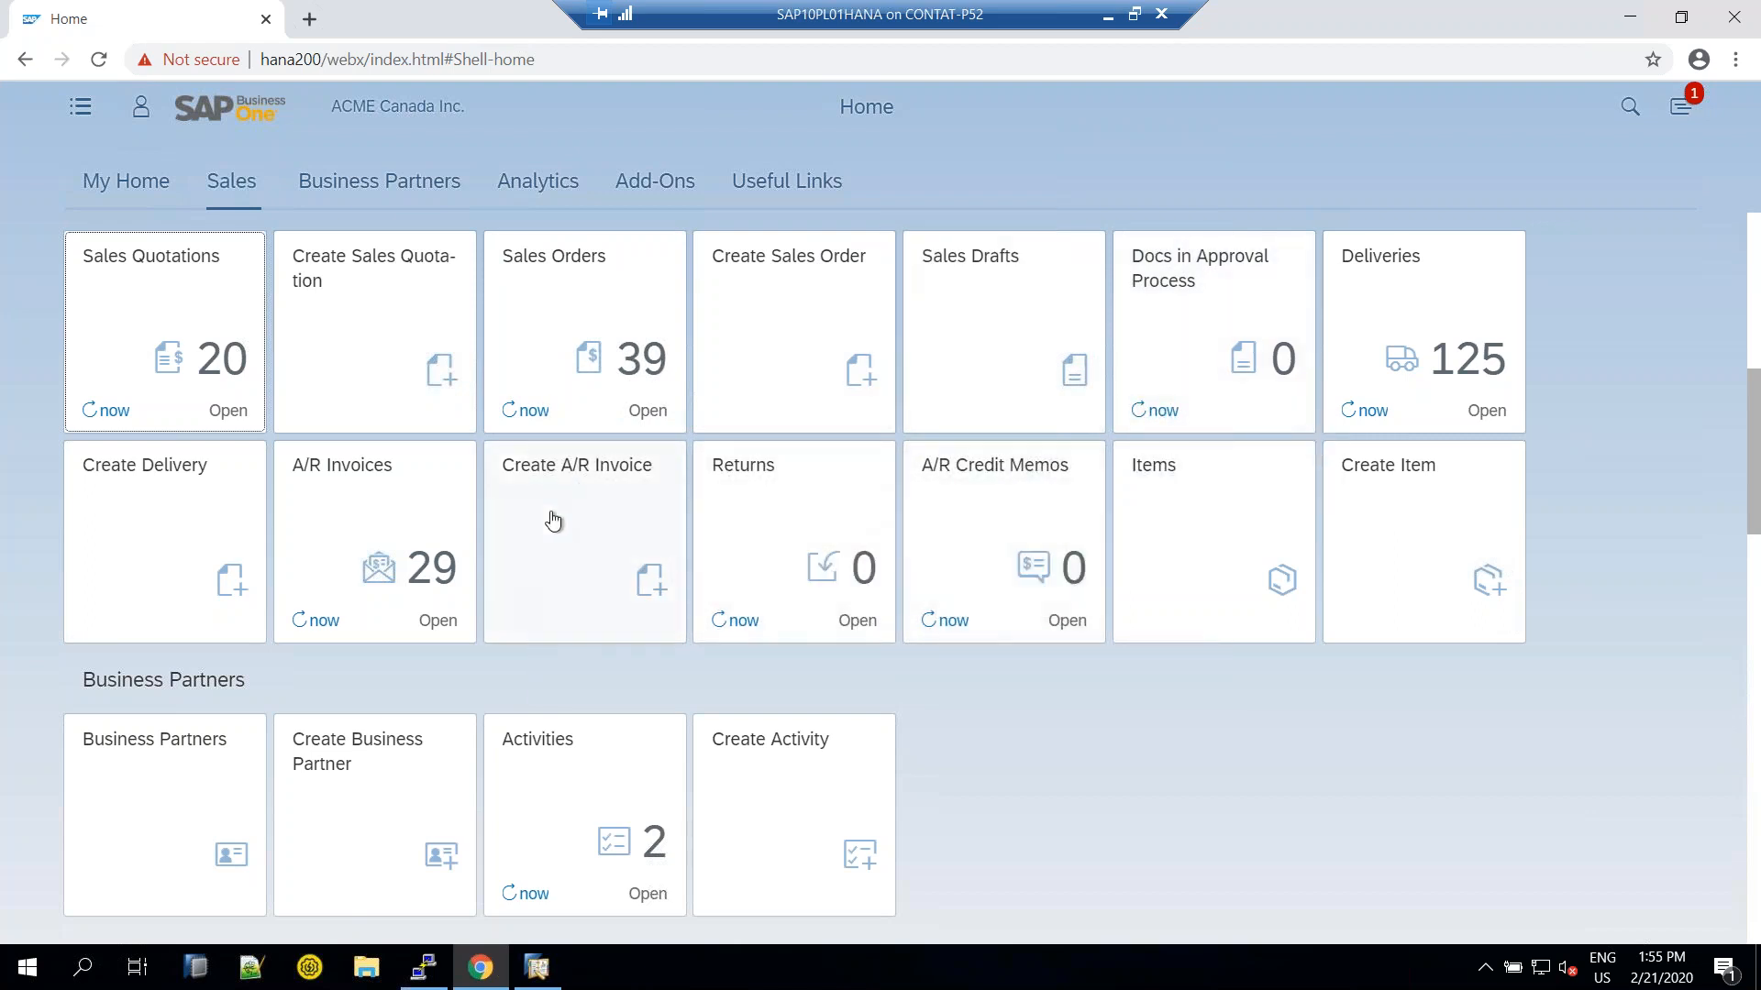
{"action": "left_click", "coordinate": [584, 530]}
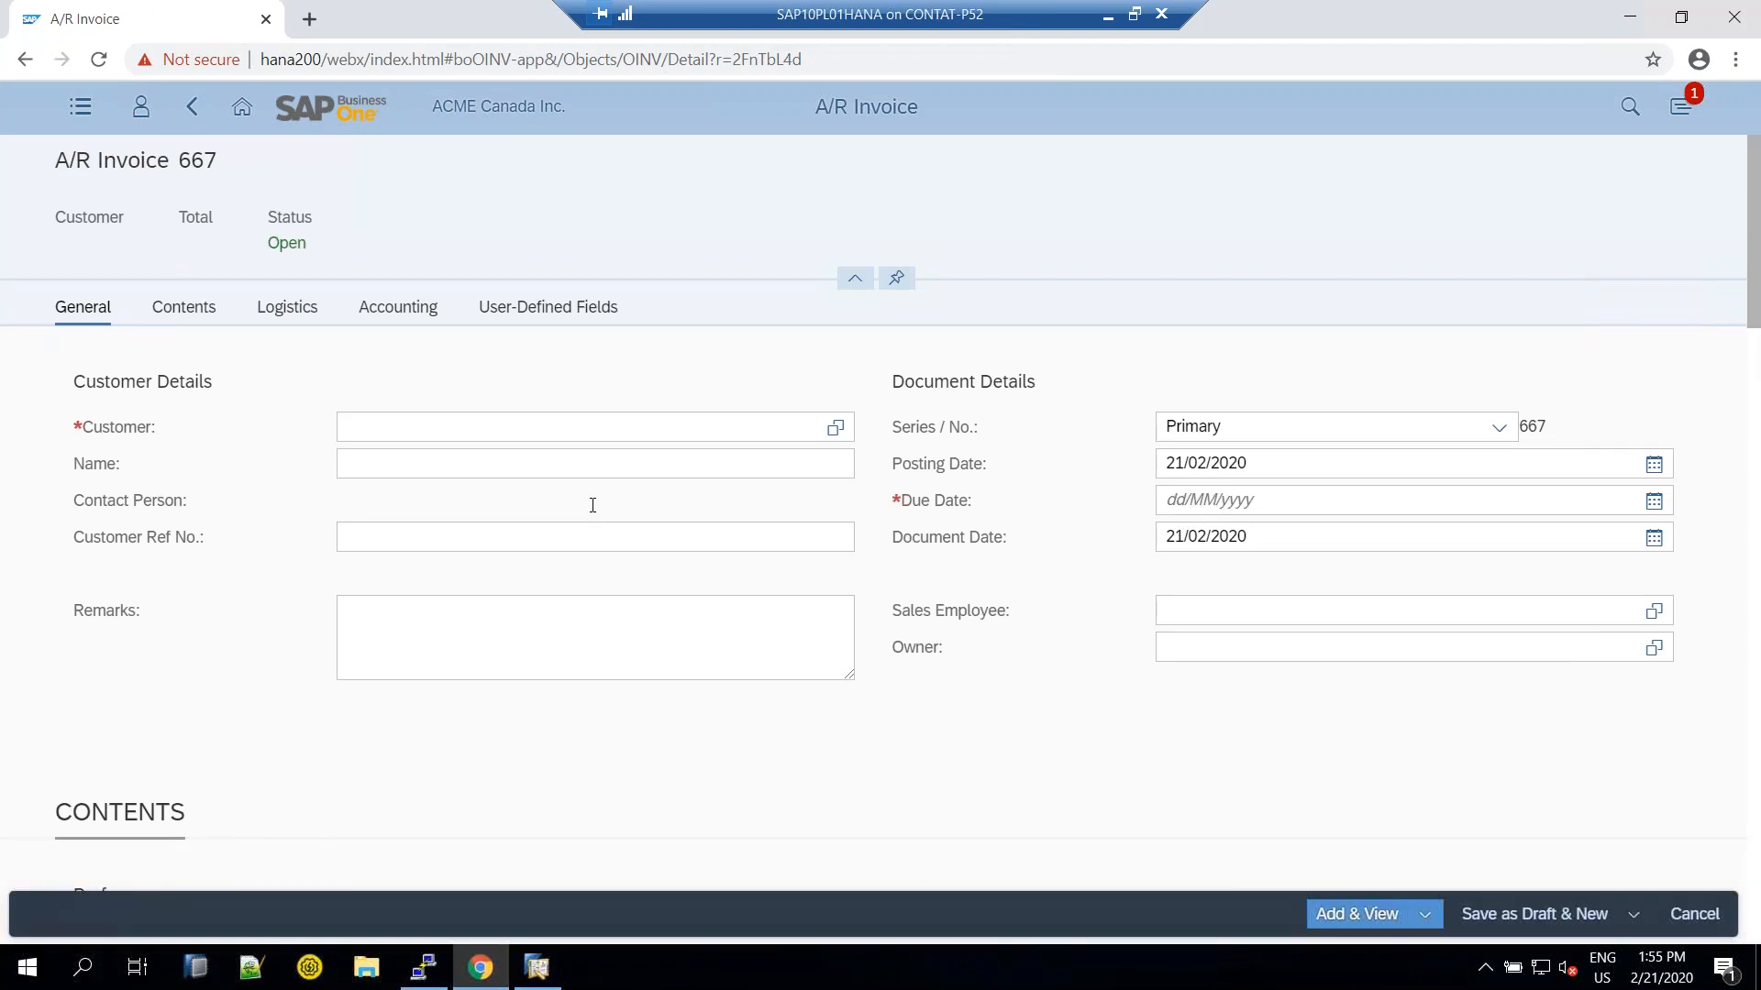
{"action": "scroll", "coordinate": [835, 515], "scroll_direction": "down", "scroll_amount": 3}
{"action": "scroll", "coordinate": [827, 519], "scroll_direction": "up", "scroll_amount": 2}
{"action": "left_click", "coordinate": [826, 519]}
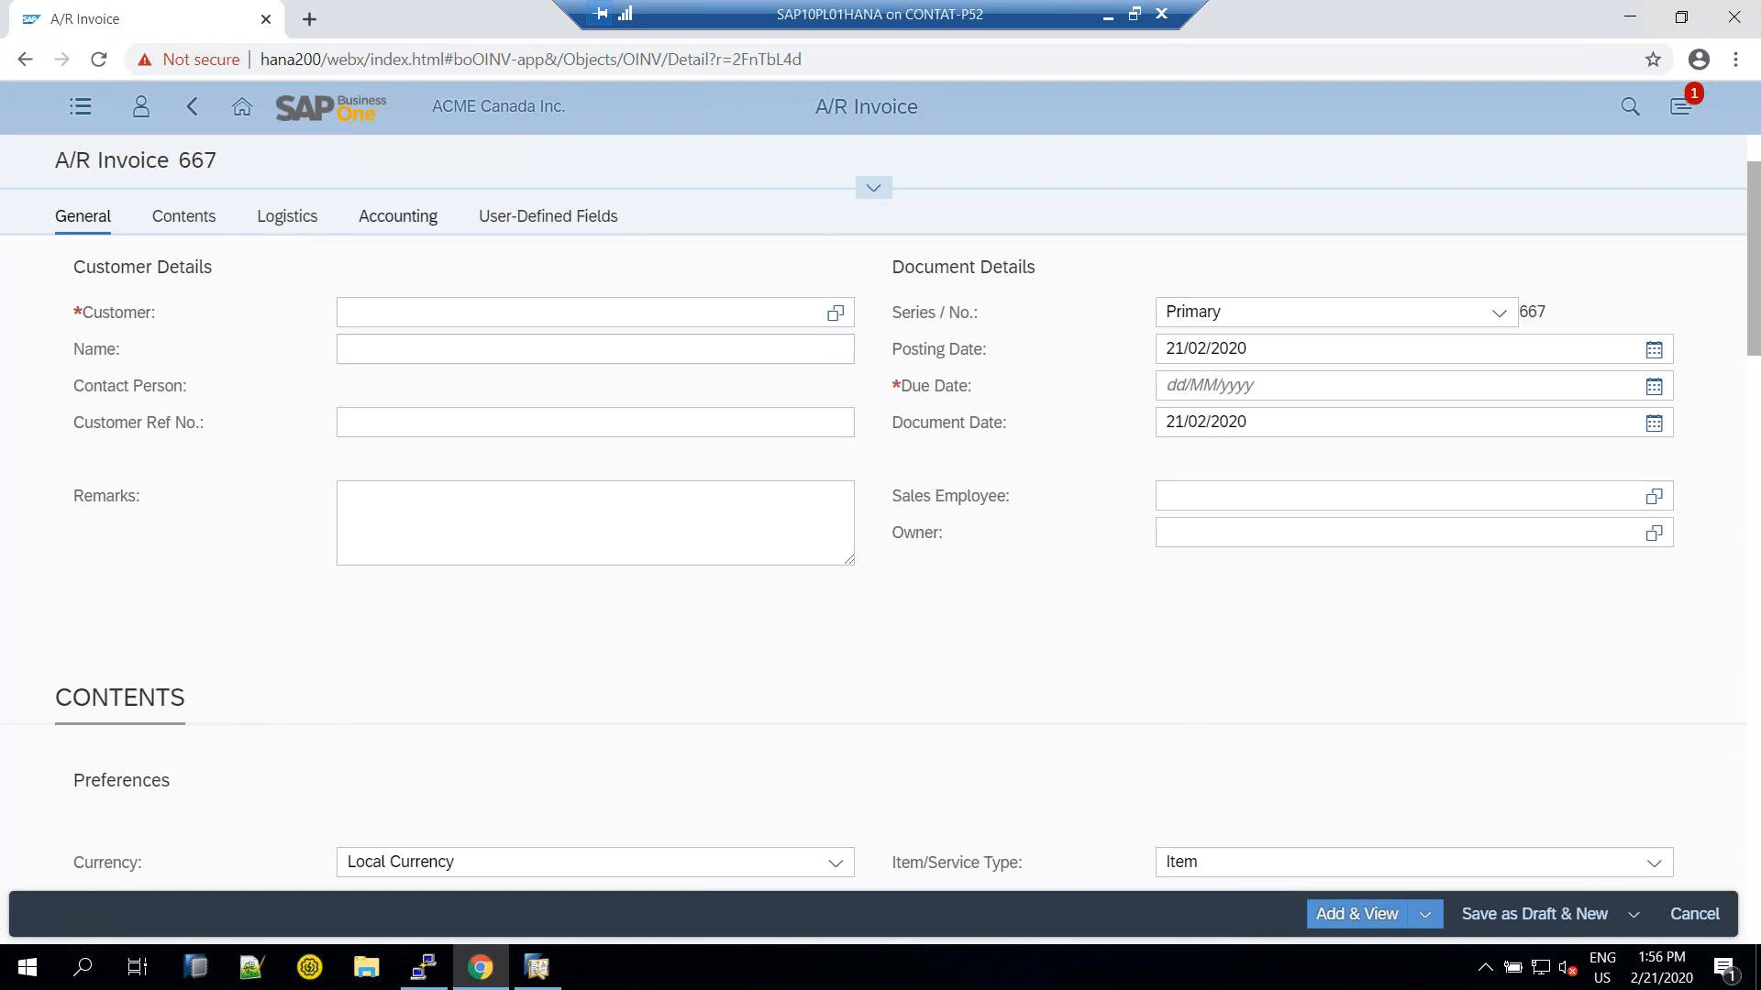
{"action": "left_click", "coordinate": [242, 118]}
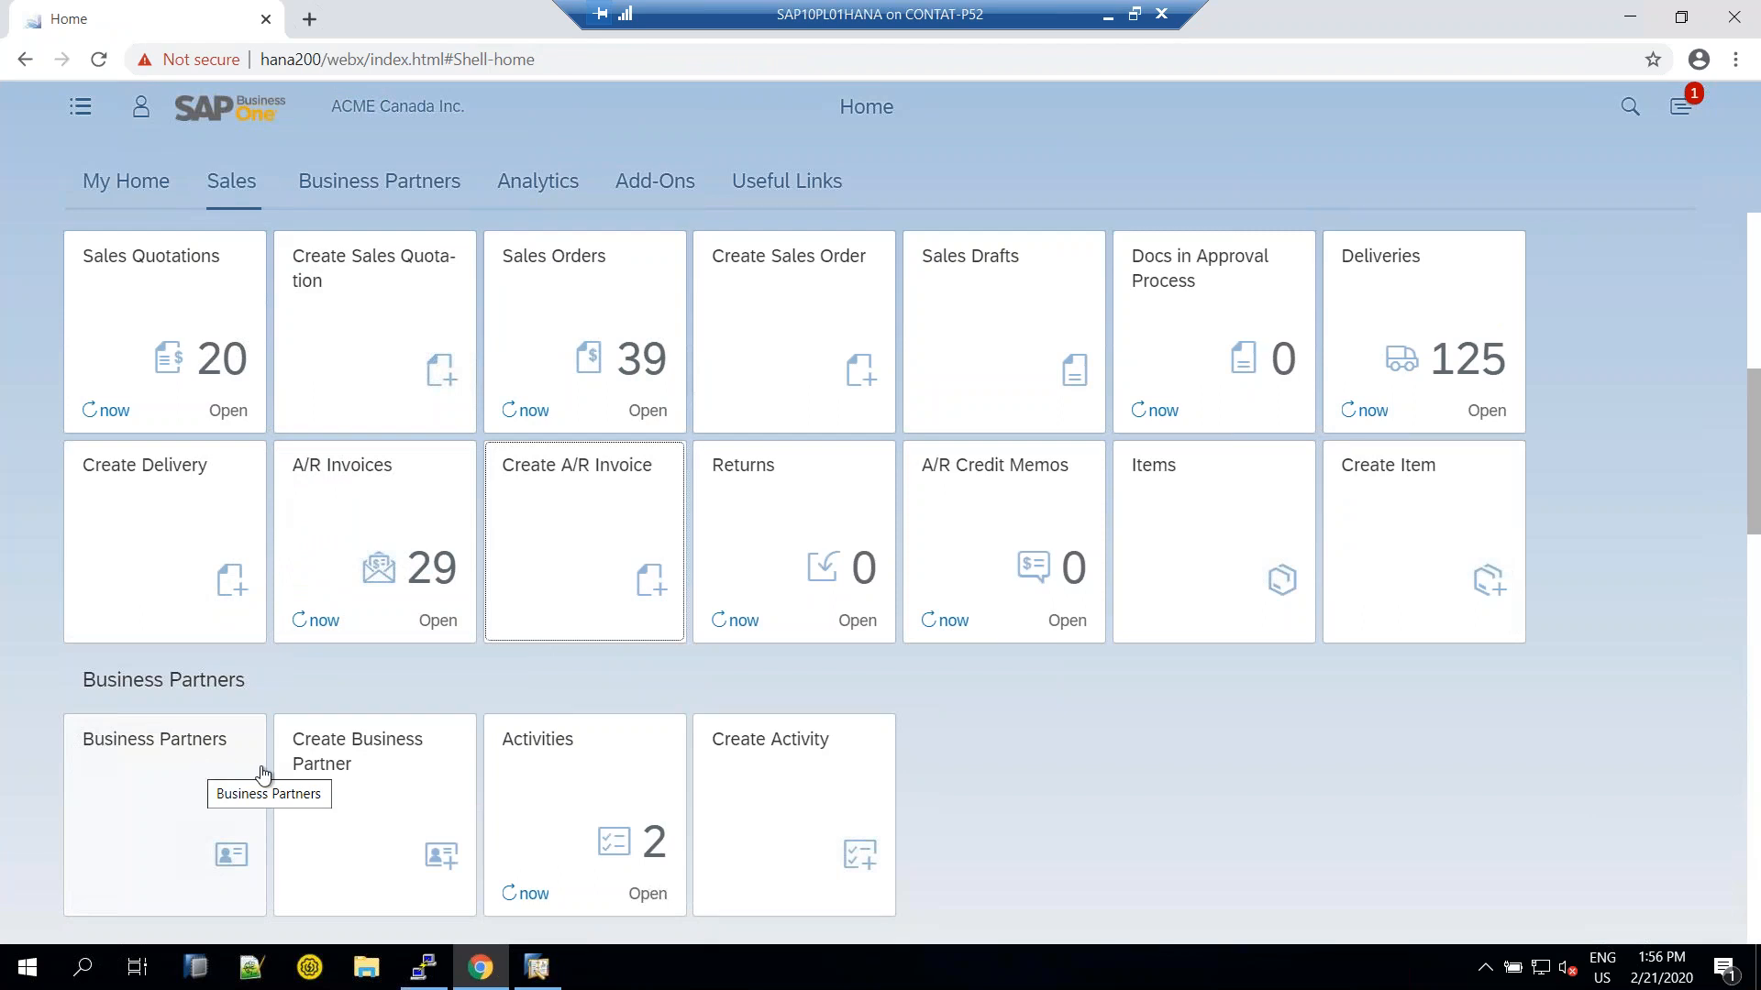
Start a new sales quotation and pick customer Microchips by searching 'micro'
{"action": "left_click", "coordinate": [376, 314]}
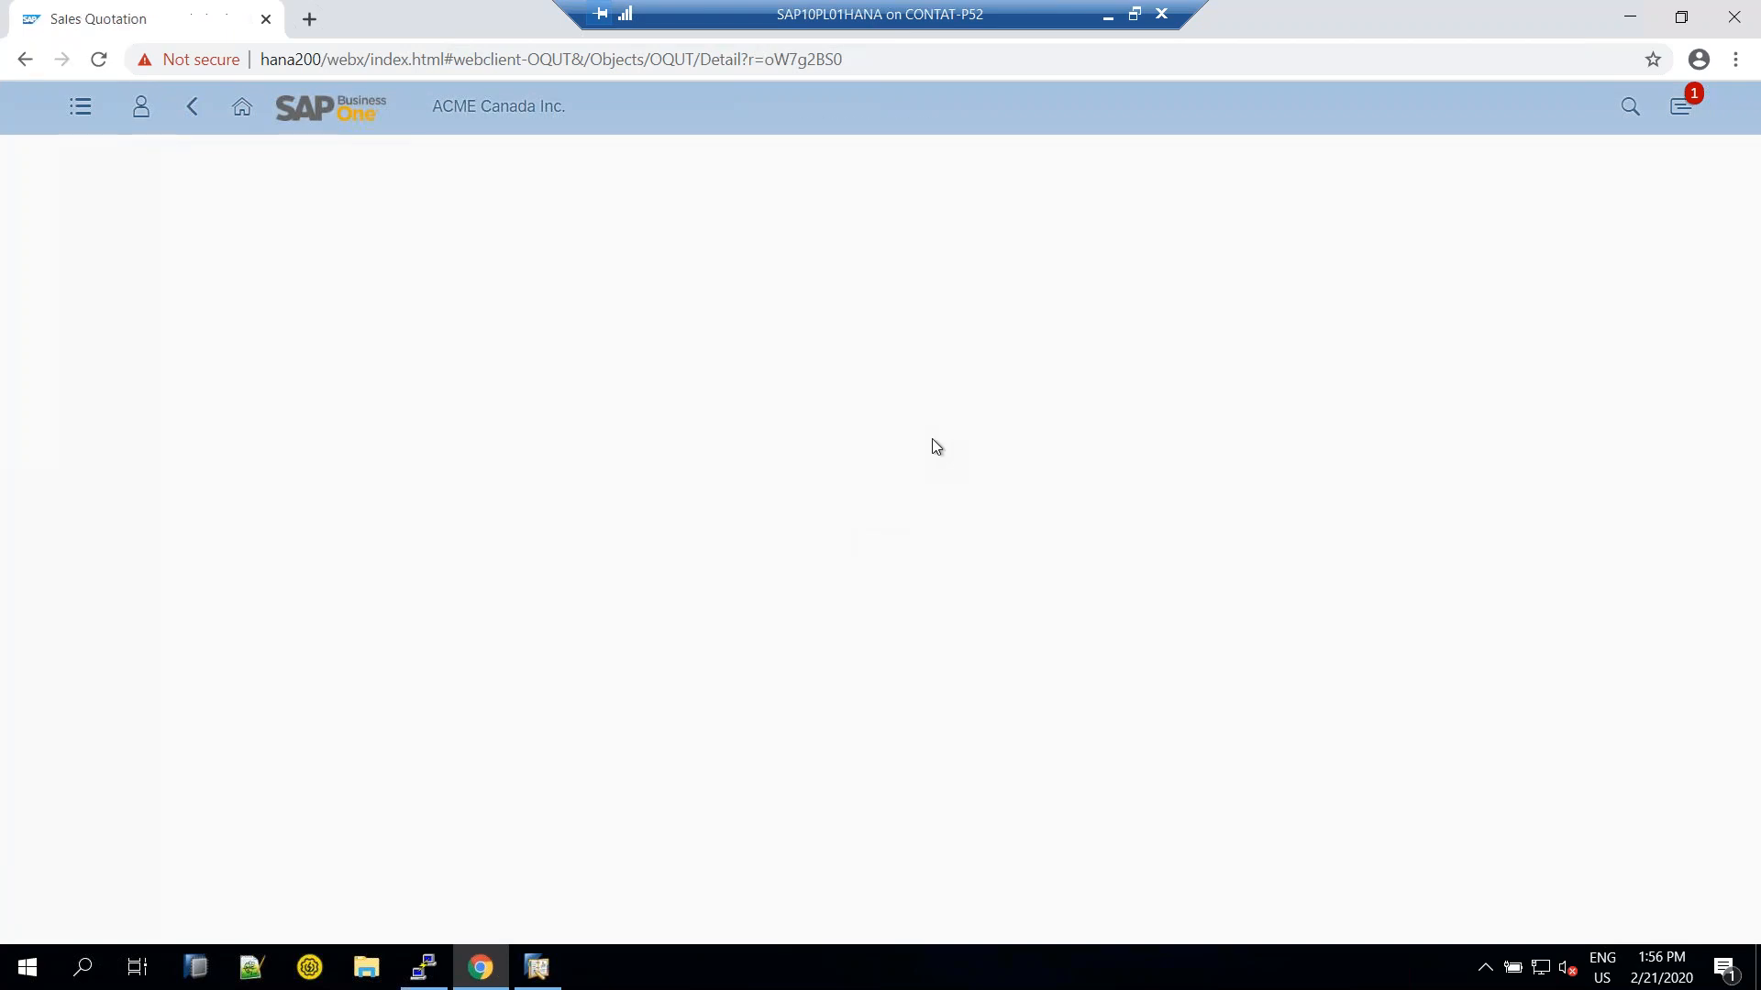
{"action": "left_click", "coordinate": [834, 428]}
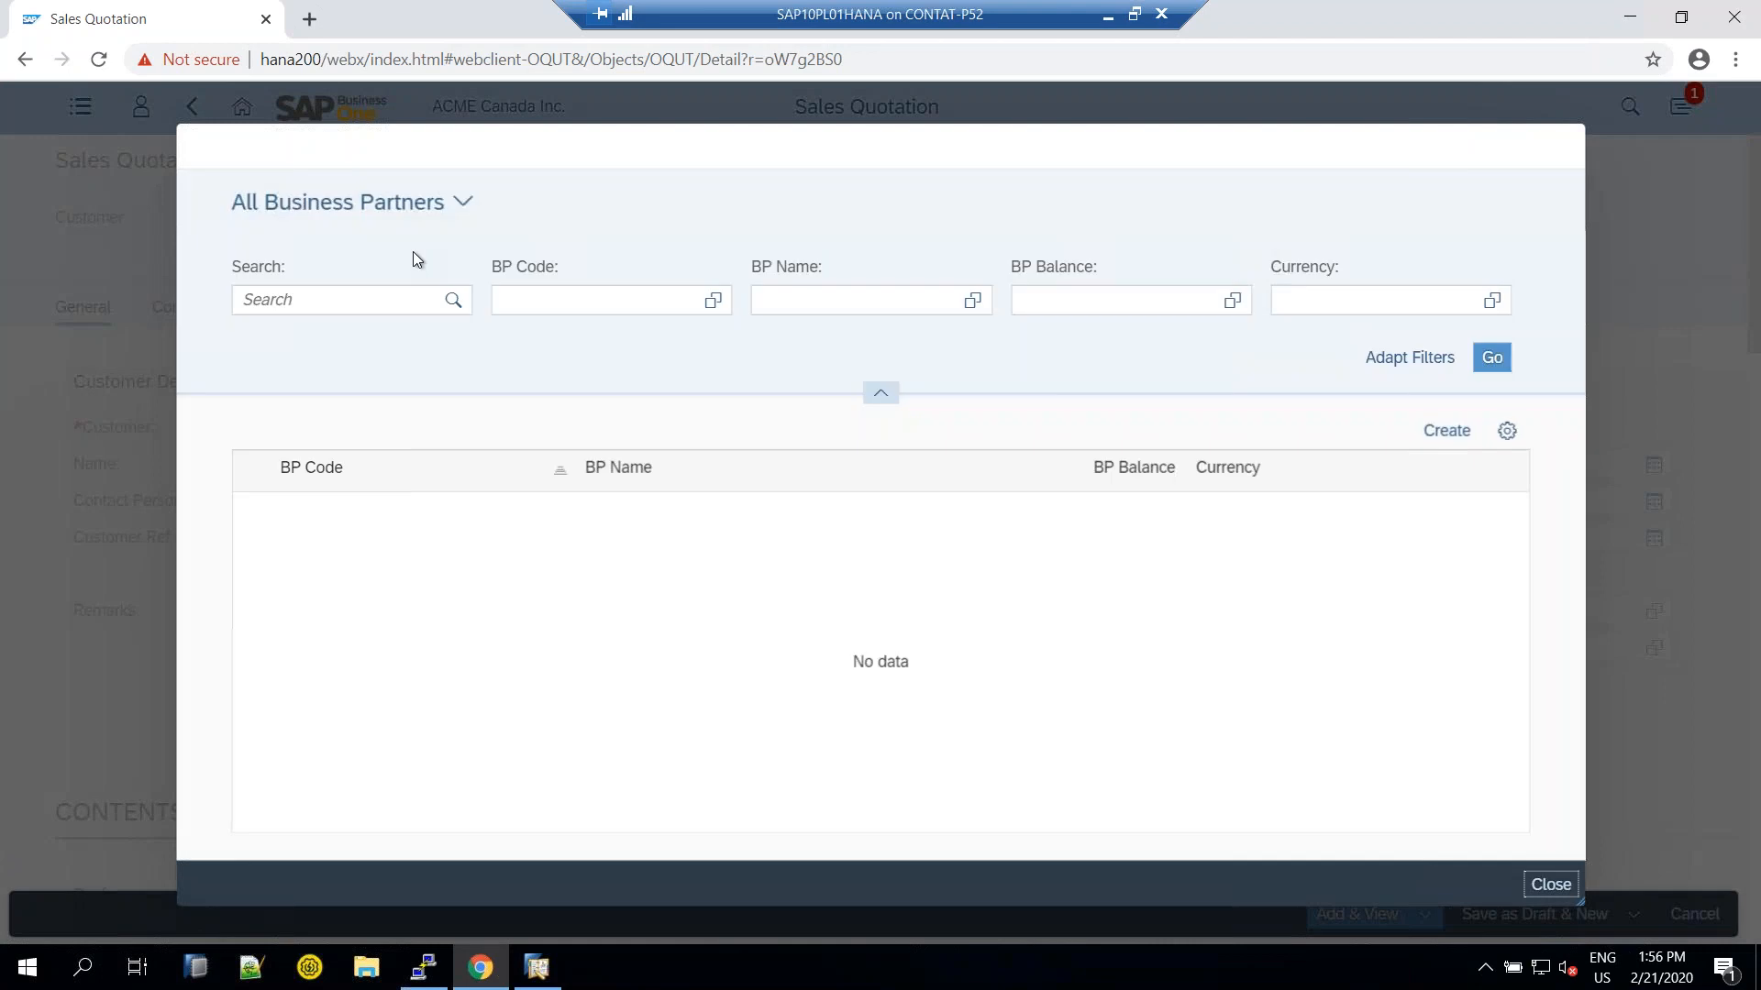
{"action": "left_click", "coordinate": [395, 300]}
{"action": "type", "text": "micro"}
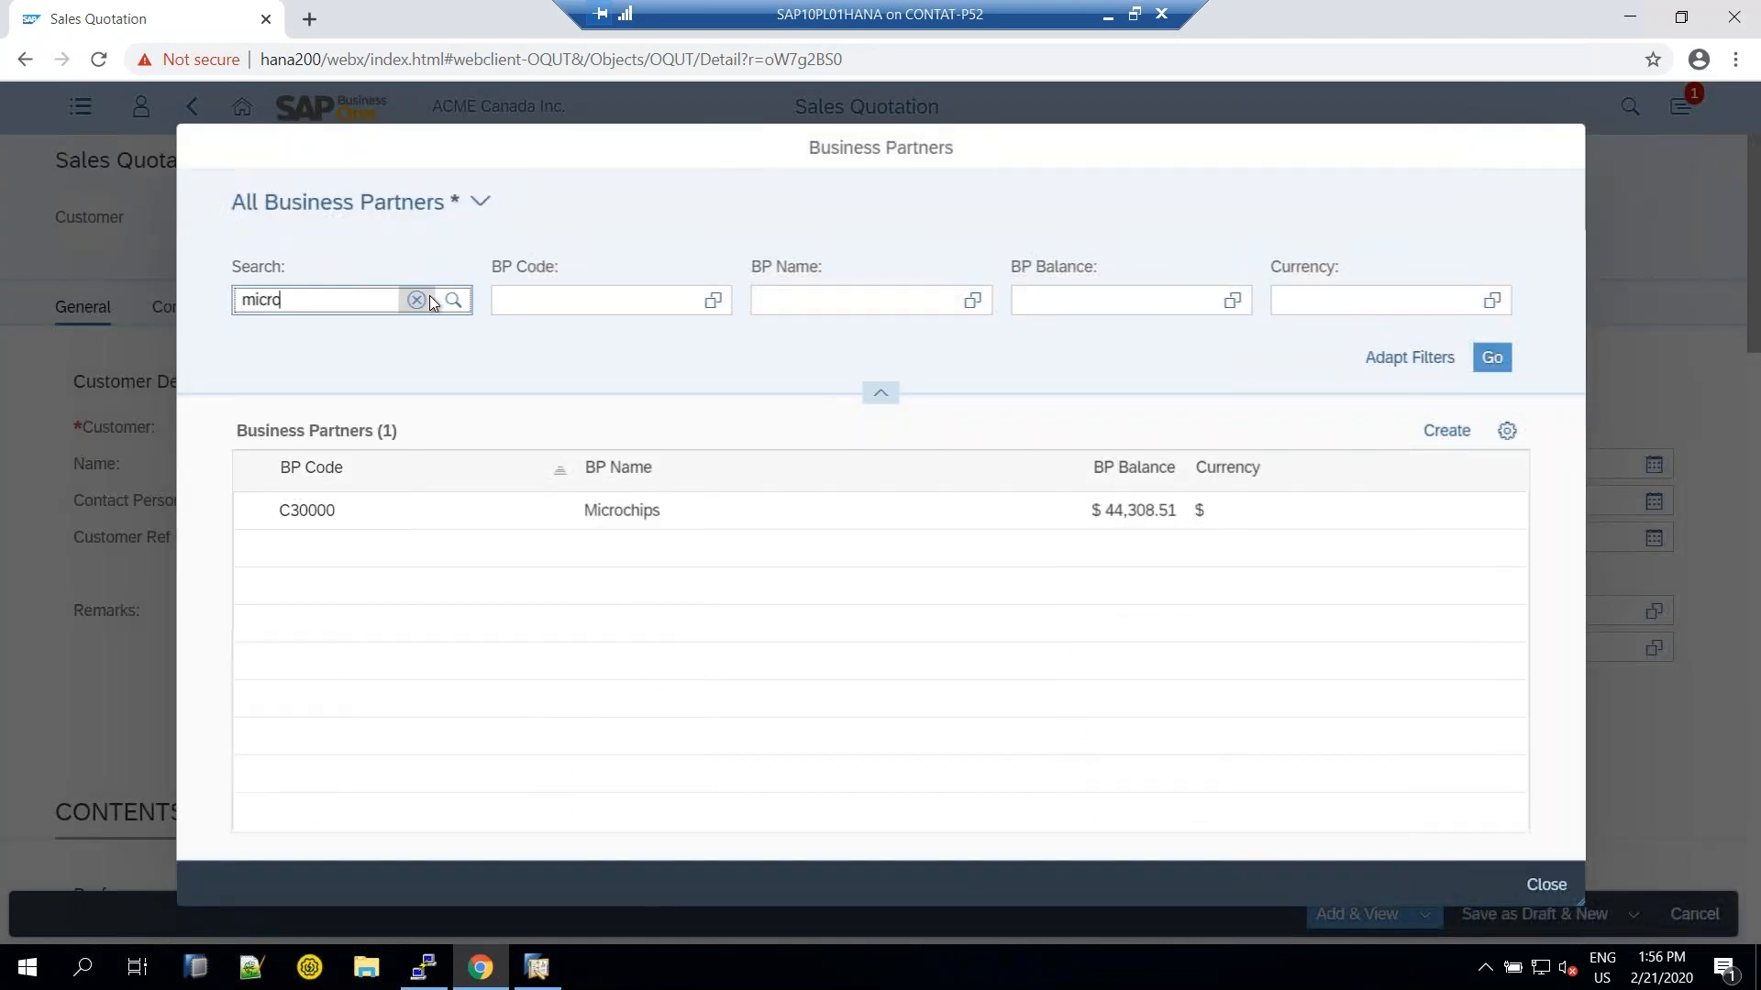
{"action": "left_click", "coordinate": [615, 521]}
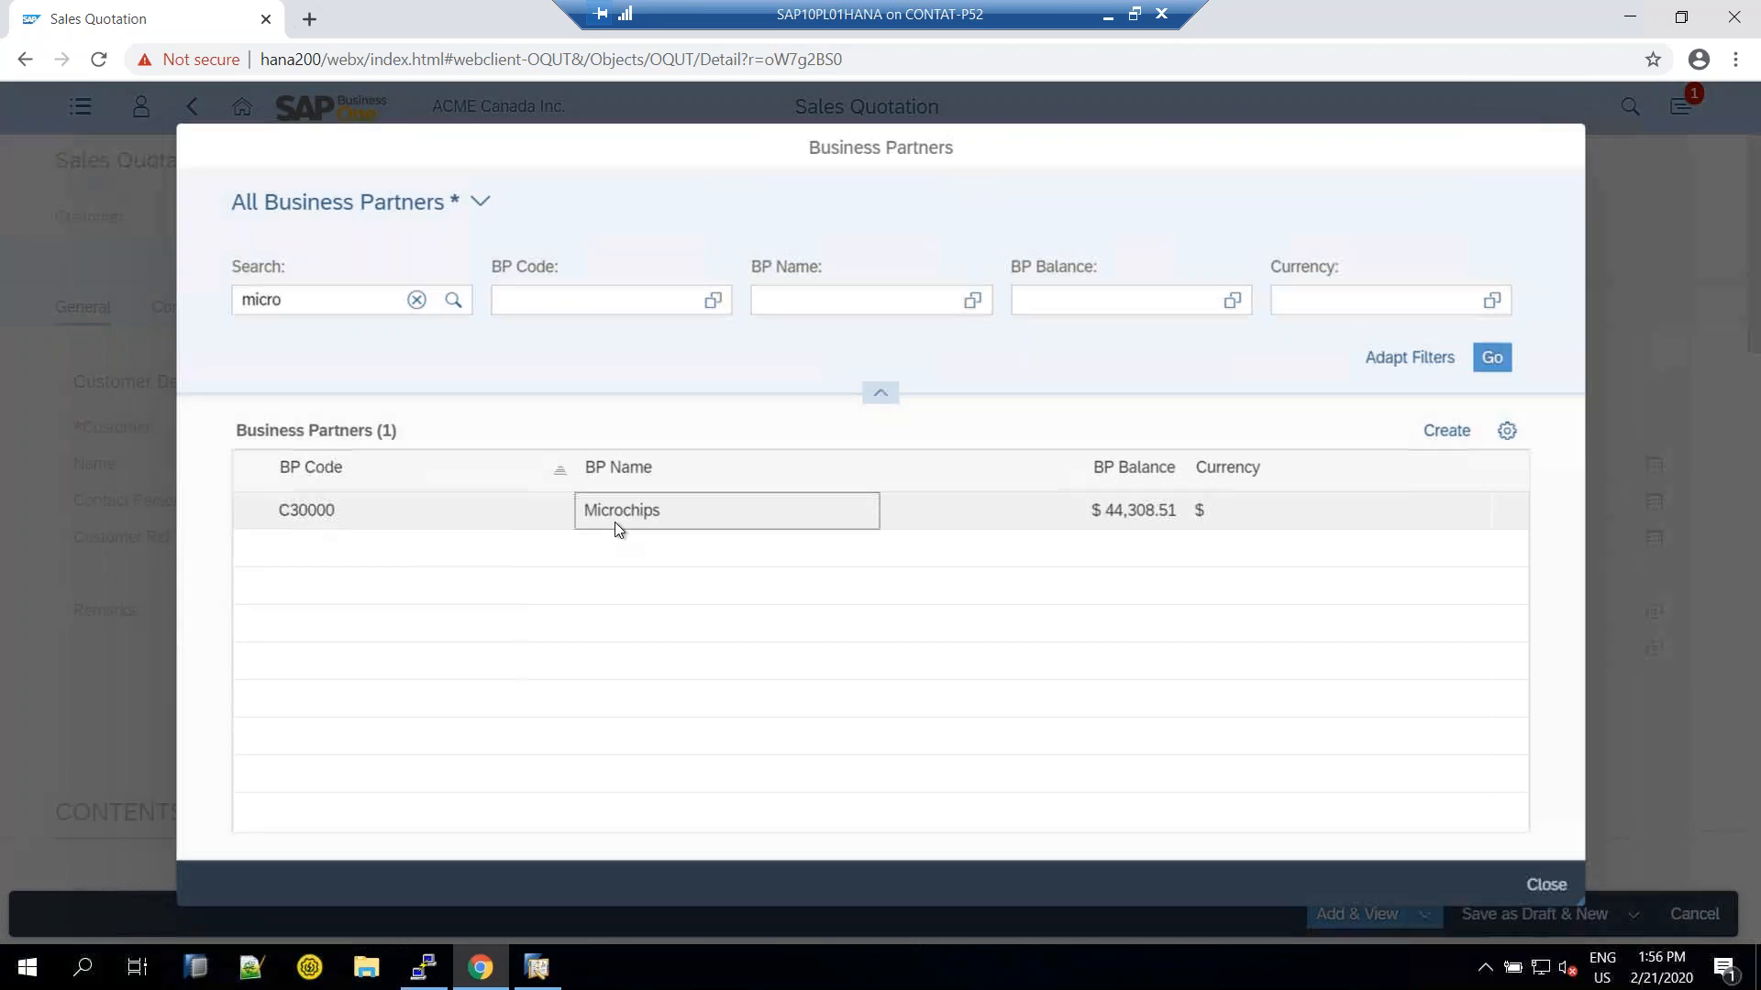
Enter 'test' as Customer Ref No. and Remarks, check the date fields, and scroll down
{"action": "left_click", "coordinate": [491, 563]}
{"action": "type", "text": "test"}
{"action": "left_click", "coordinate": [610, 652]}
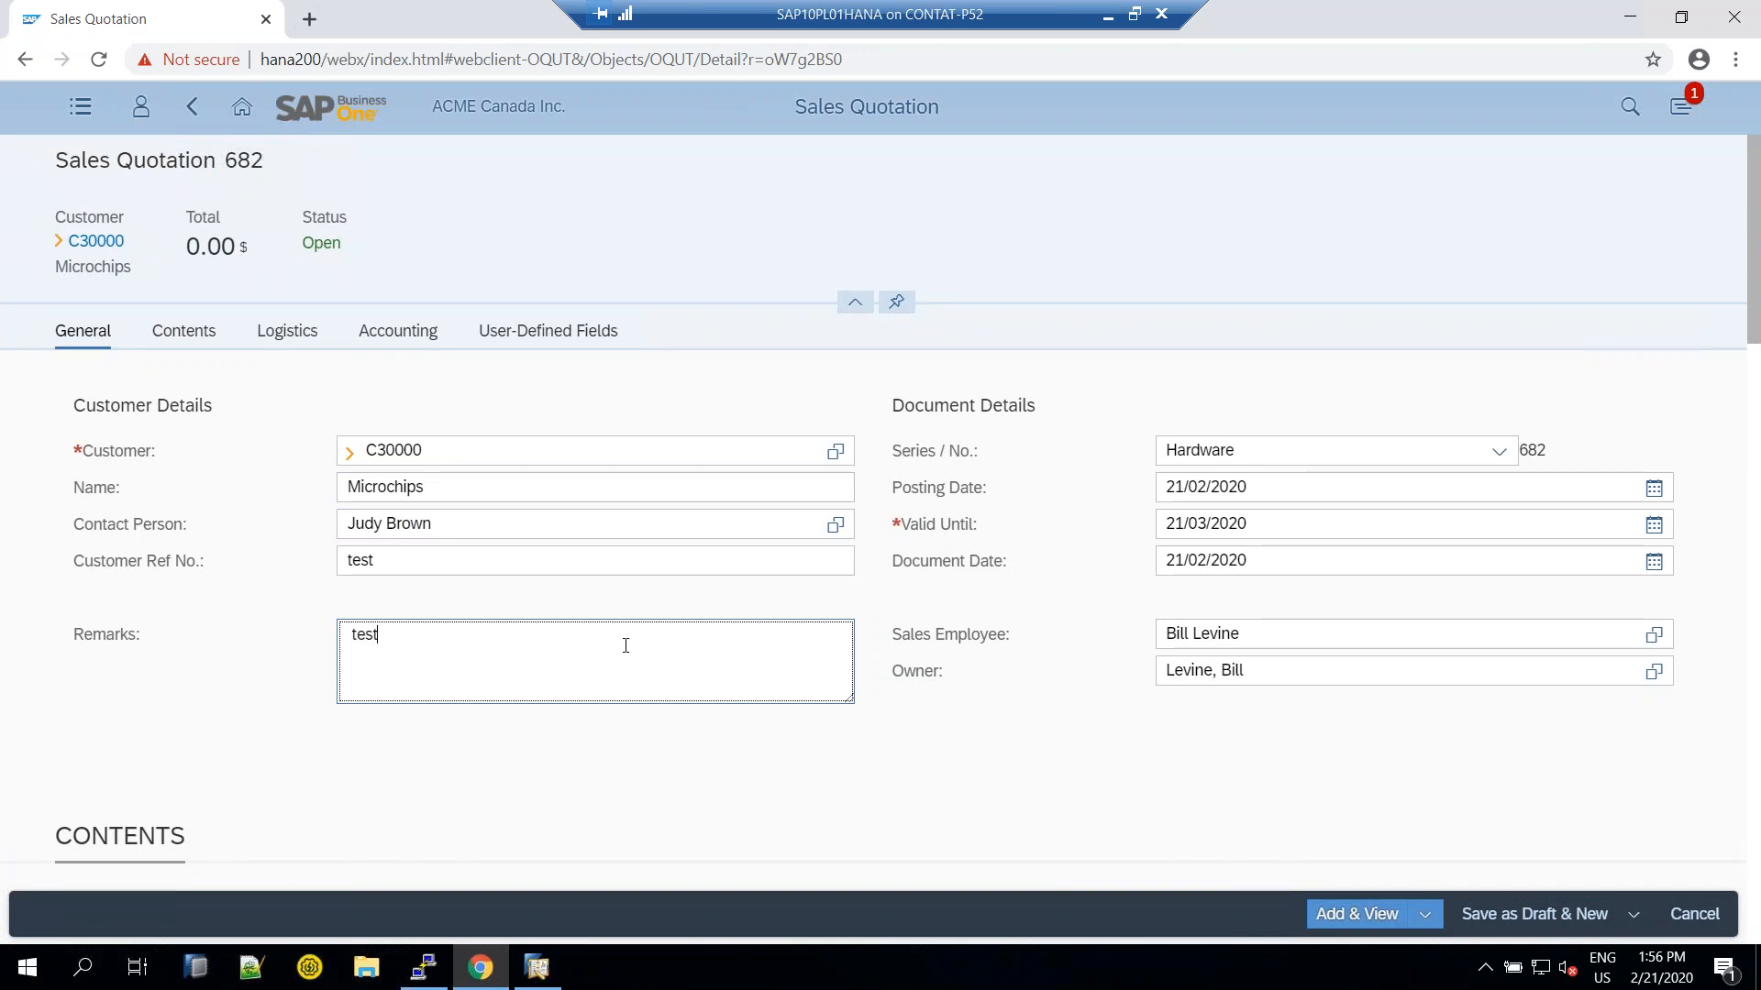
{"action": "left_click", "coordinate": [1186, 562]}
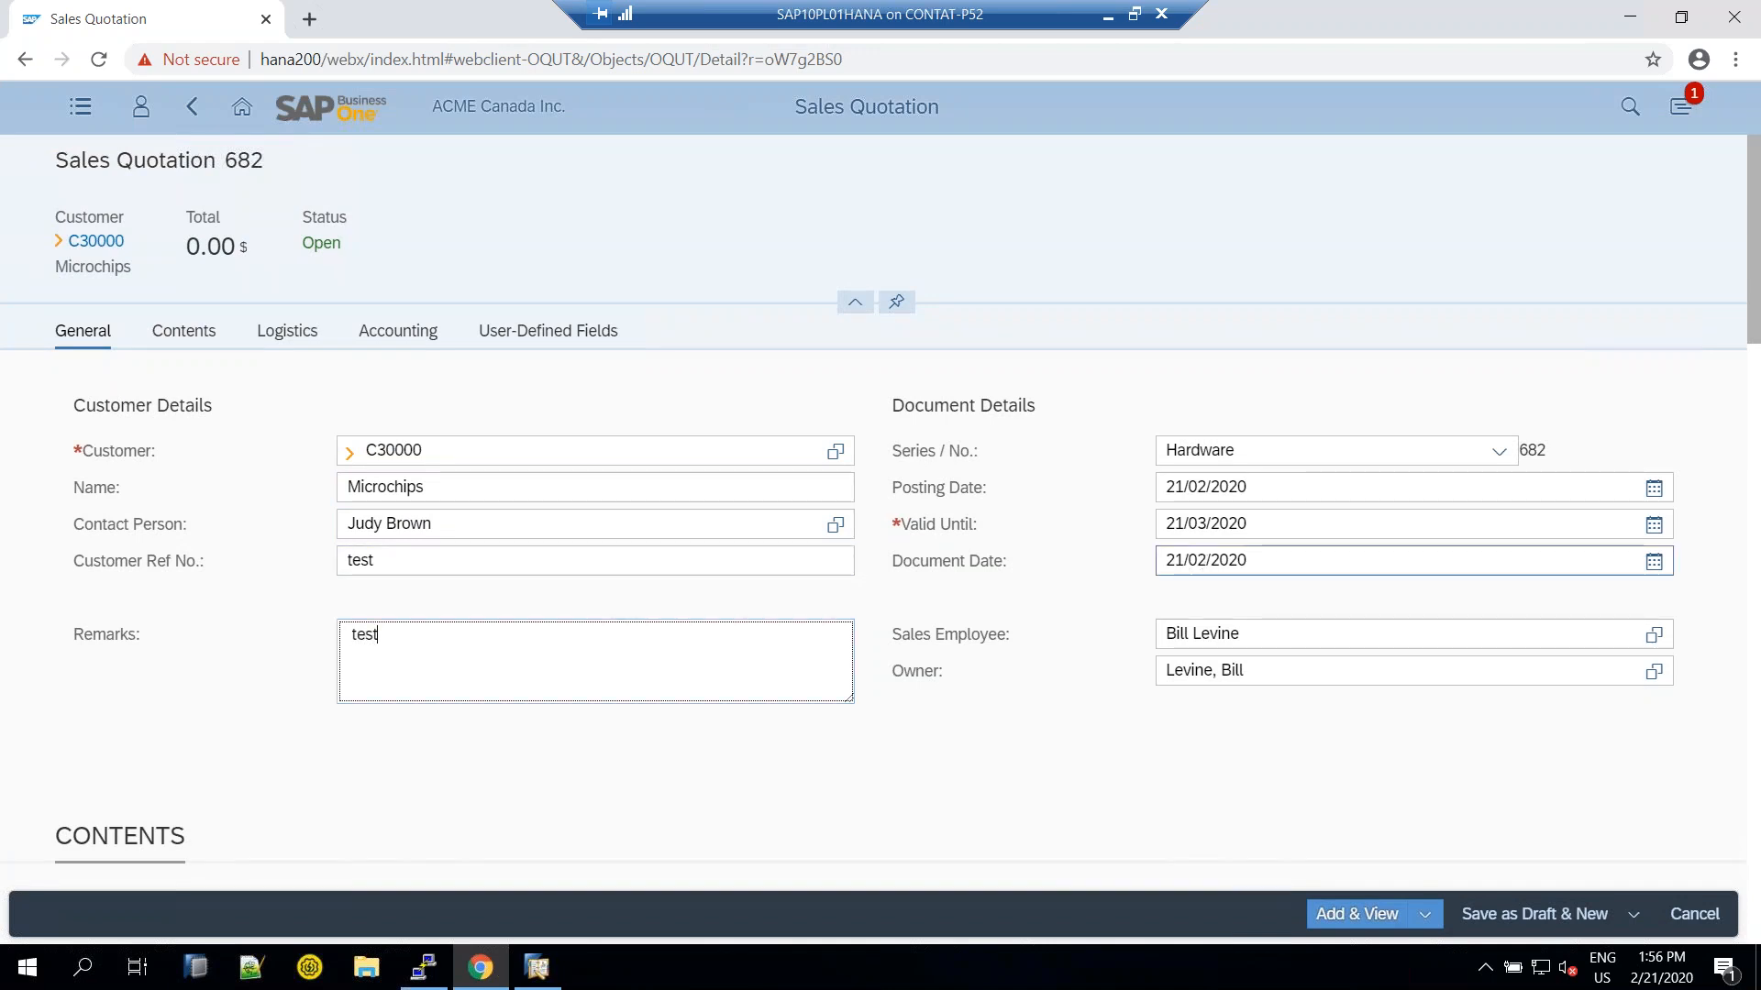
{"action": "left_click", "coordinate": [1247, 527]}
{"action": "scroll", "coordinate": [1222, 578], "scroll_direction": "down", "scroll_amount": 5}
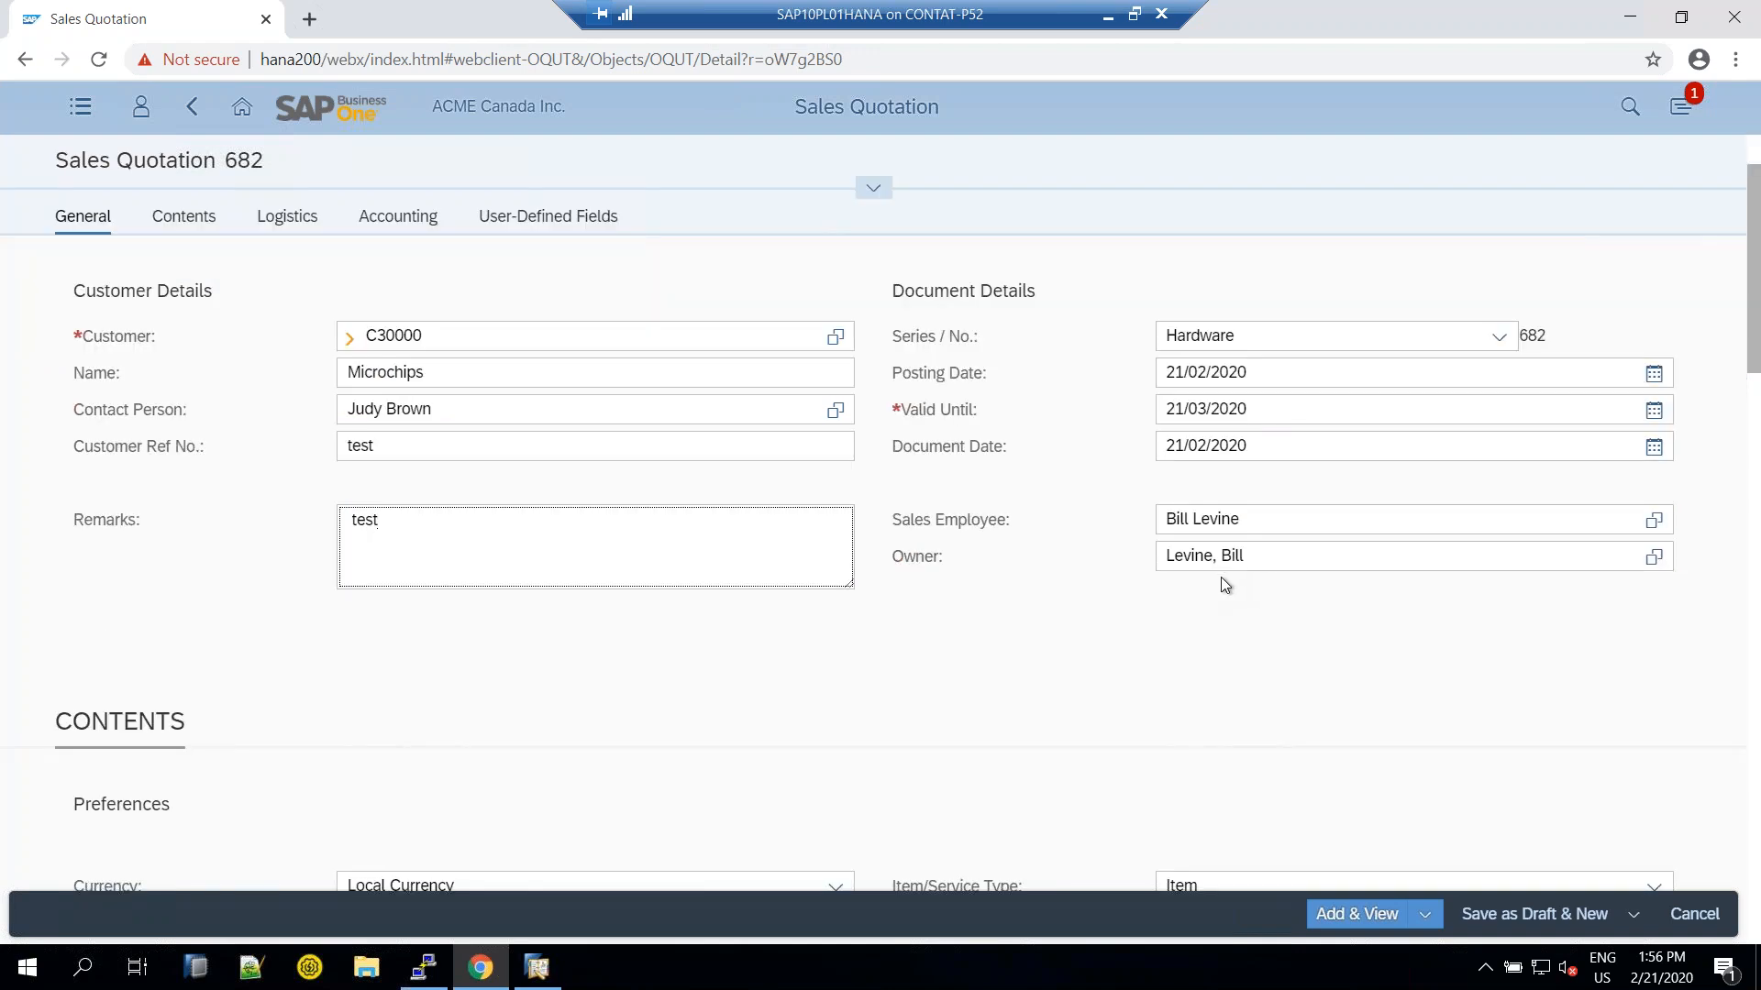
{"action": "scroll", "coordinate": [1217, 578], "scroll_direction": "down", "scroll_amount": 1}
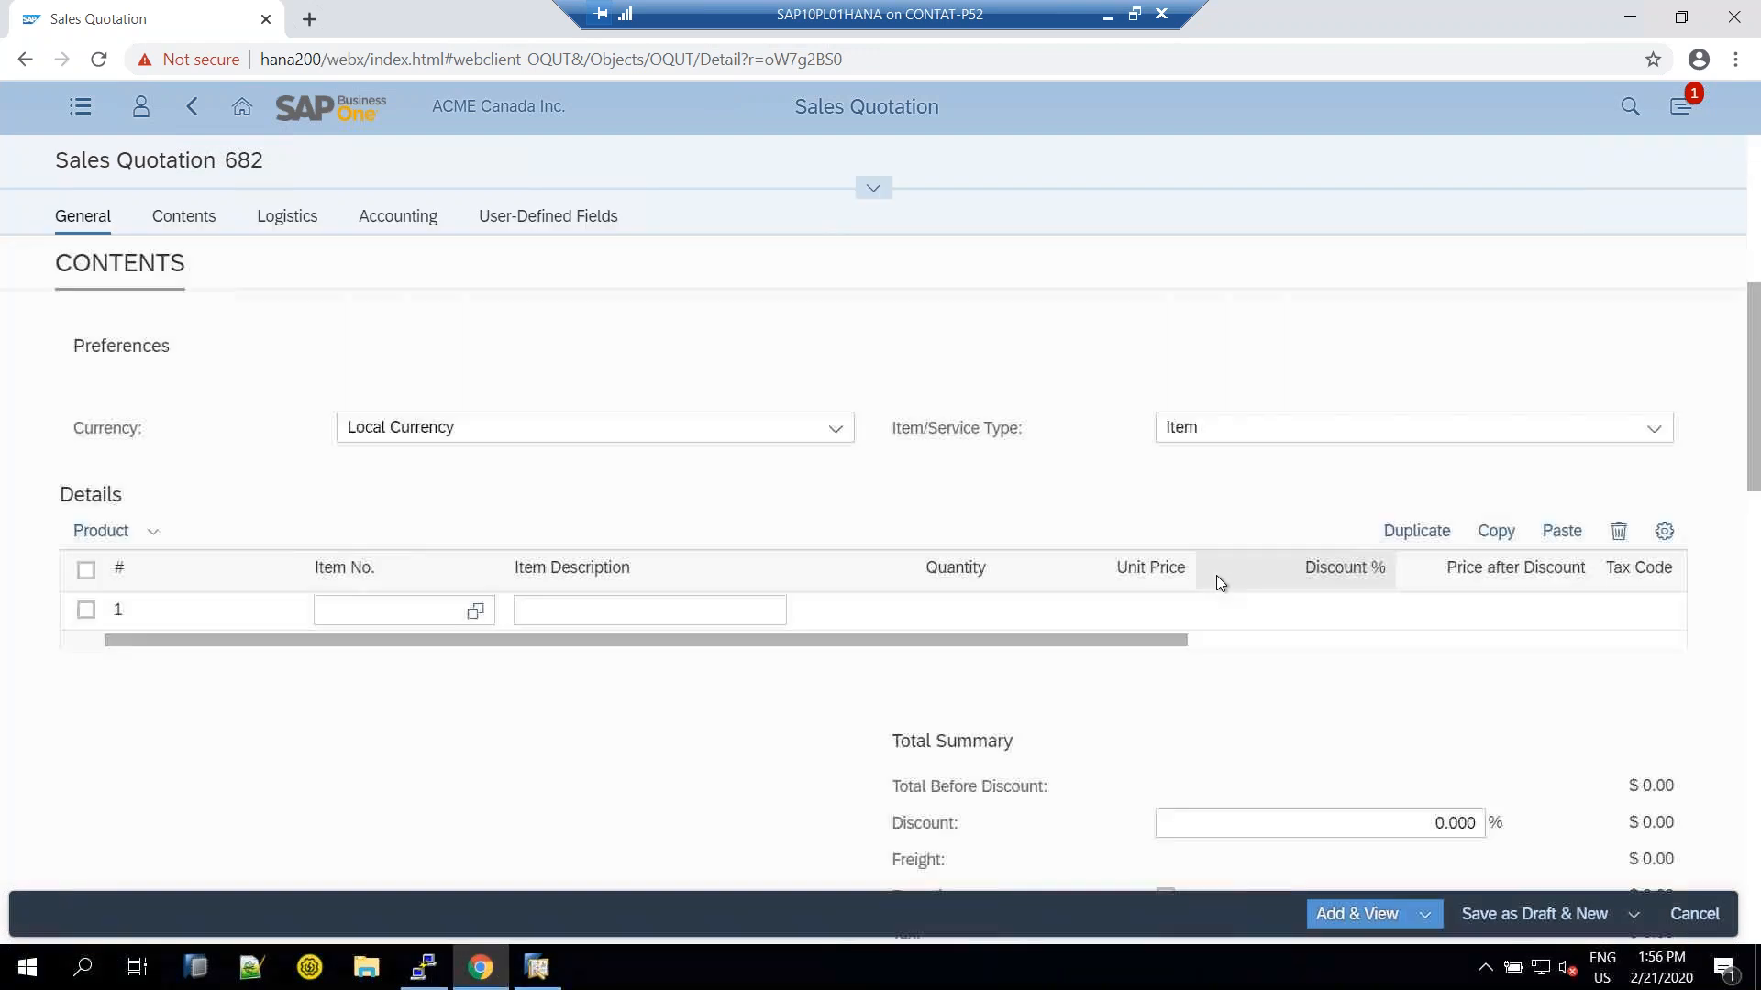
Search 'printer' in the item picker and add A00005, B10000 and I00007 to the quotation
{"action": "left_click", "coordinate": [476, 611]}
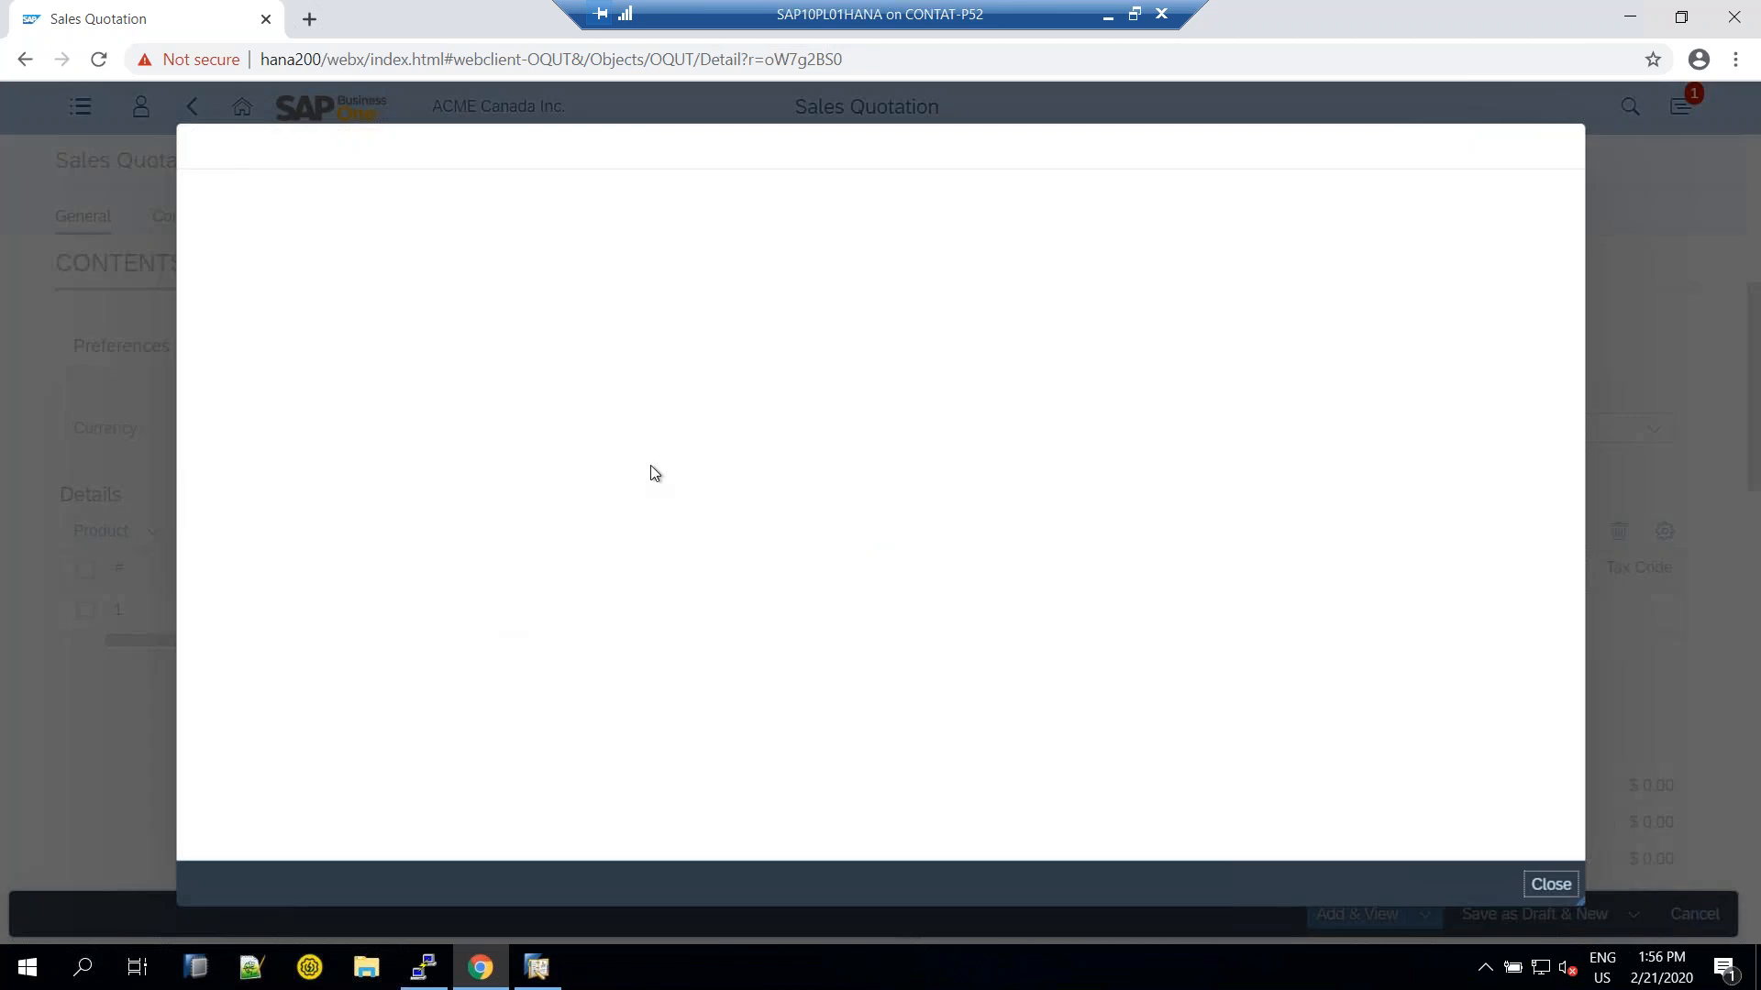
{"action": "type", "text": "printer"}
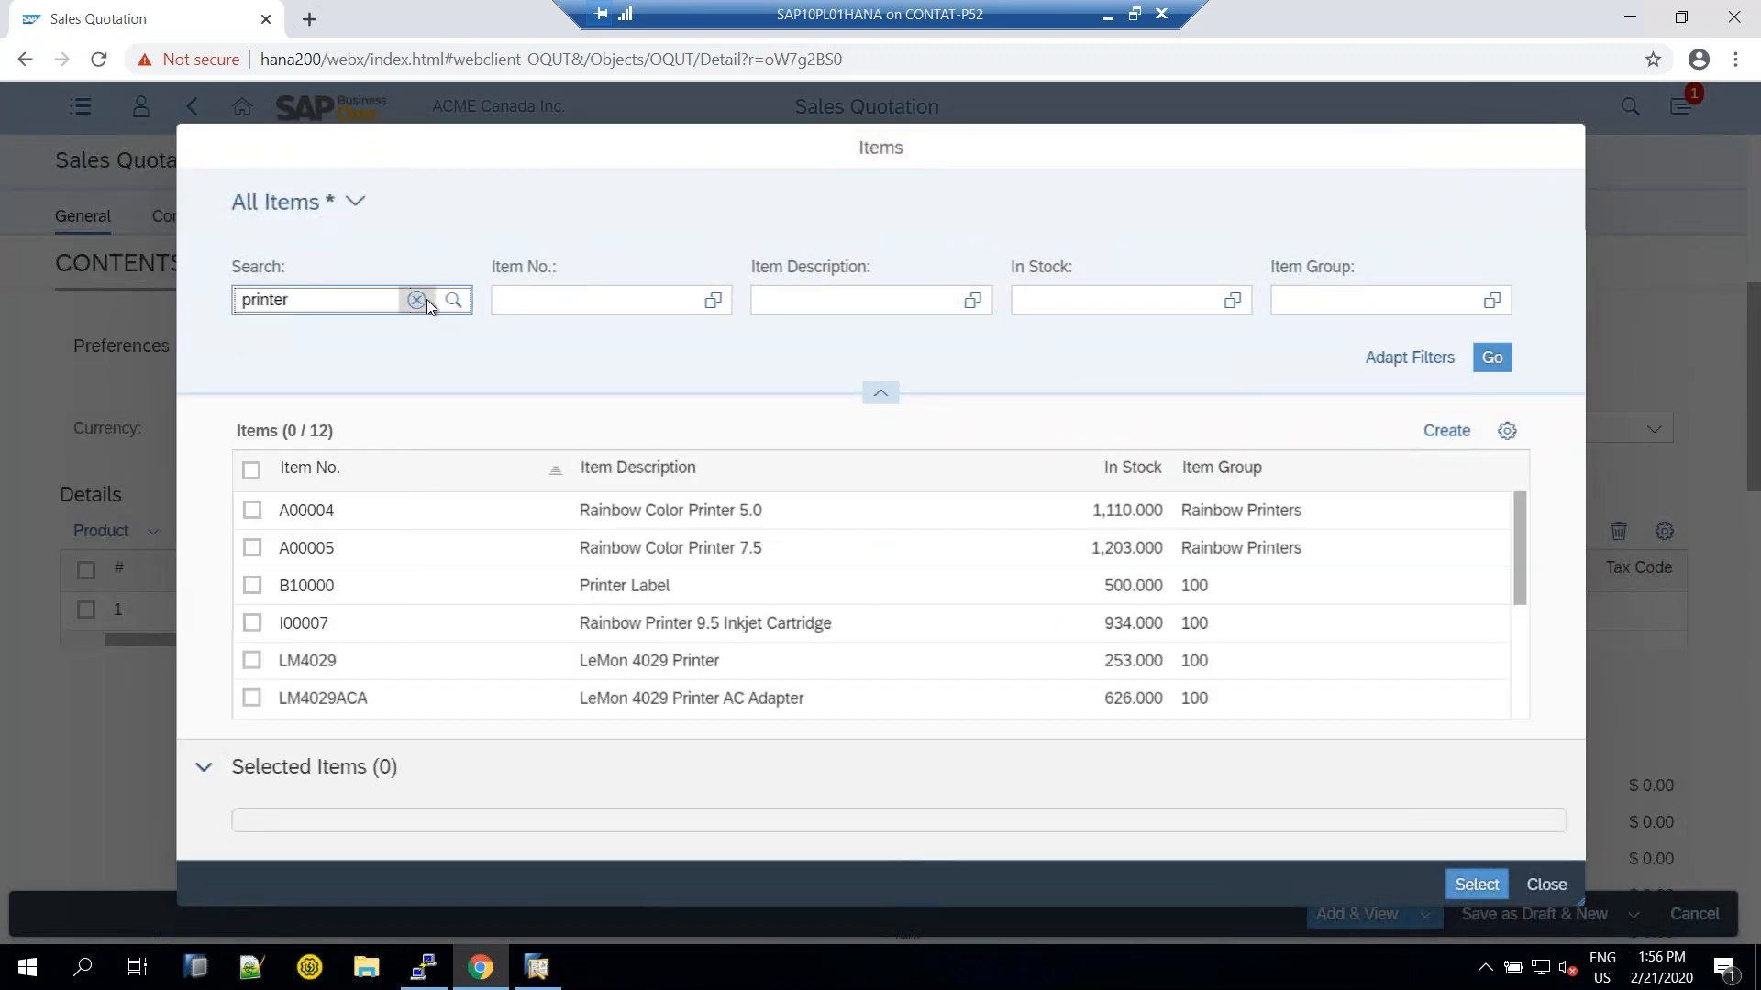
{"action": "left_click", "coordinate": [251, 550]}
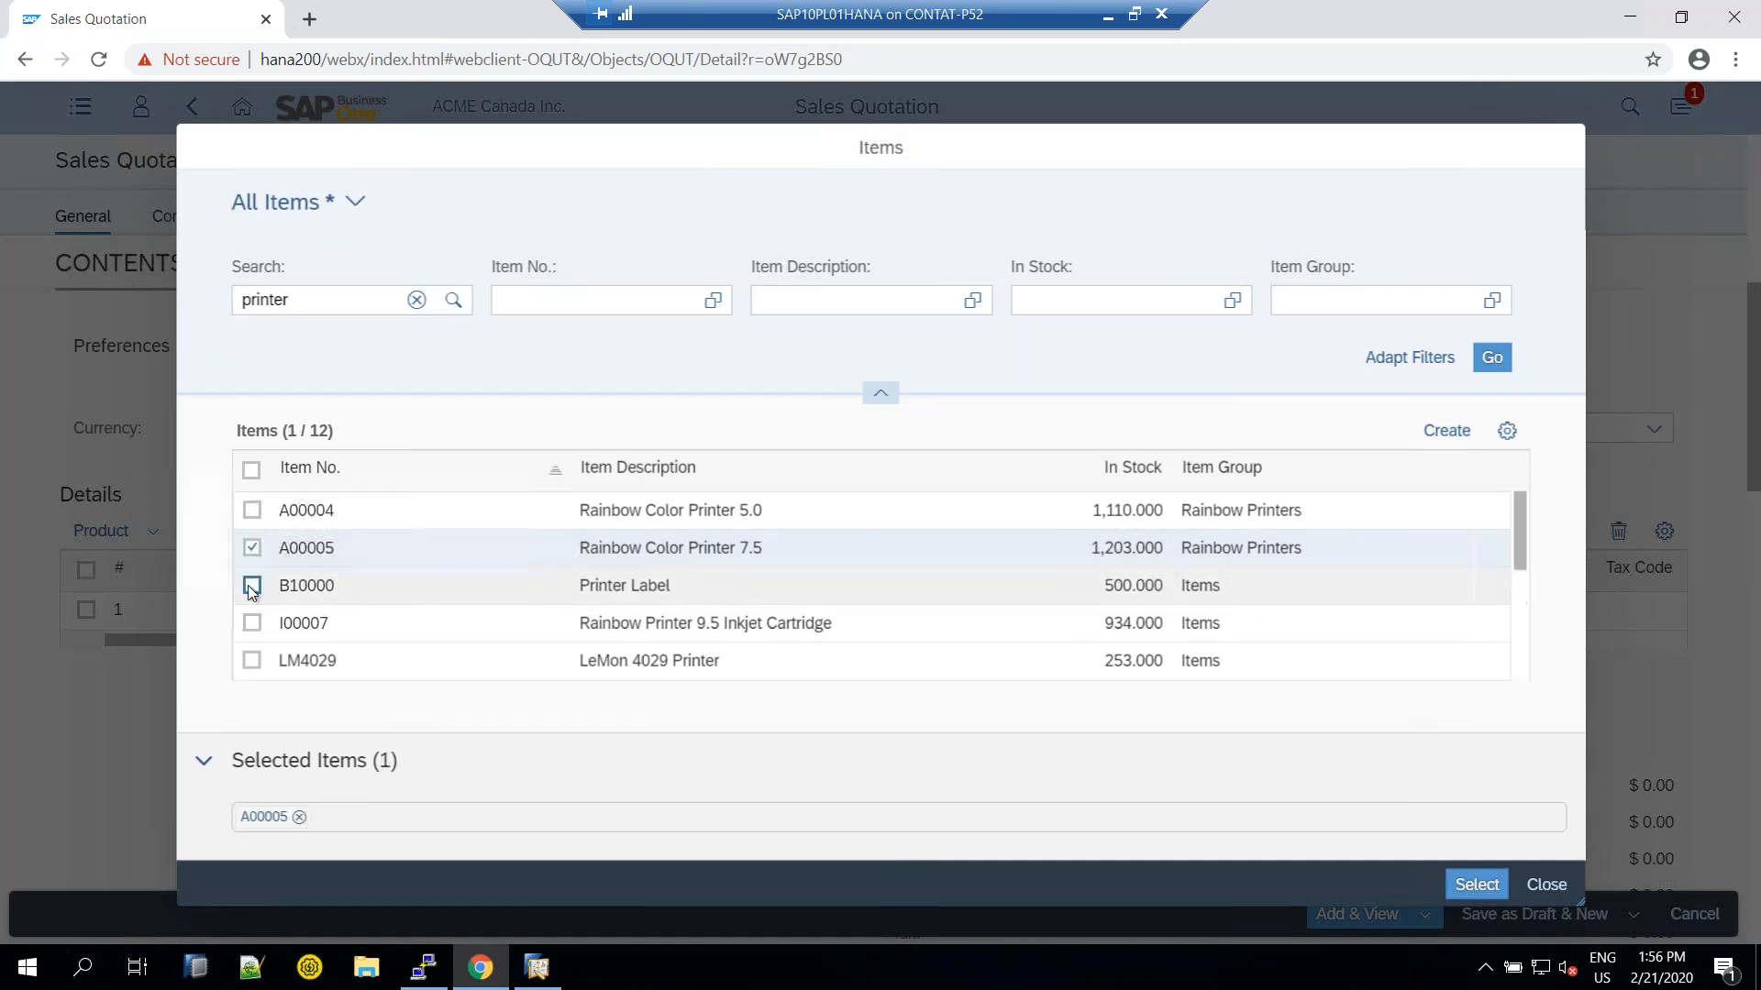
{"action": "left_click", "coordinate": [252, 587]}
{"action": "left_click", "coordinate": [252, 626]}
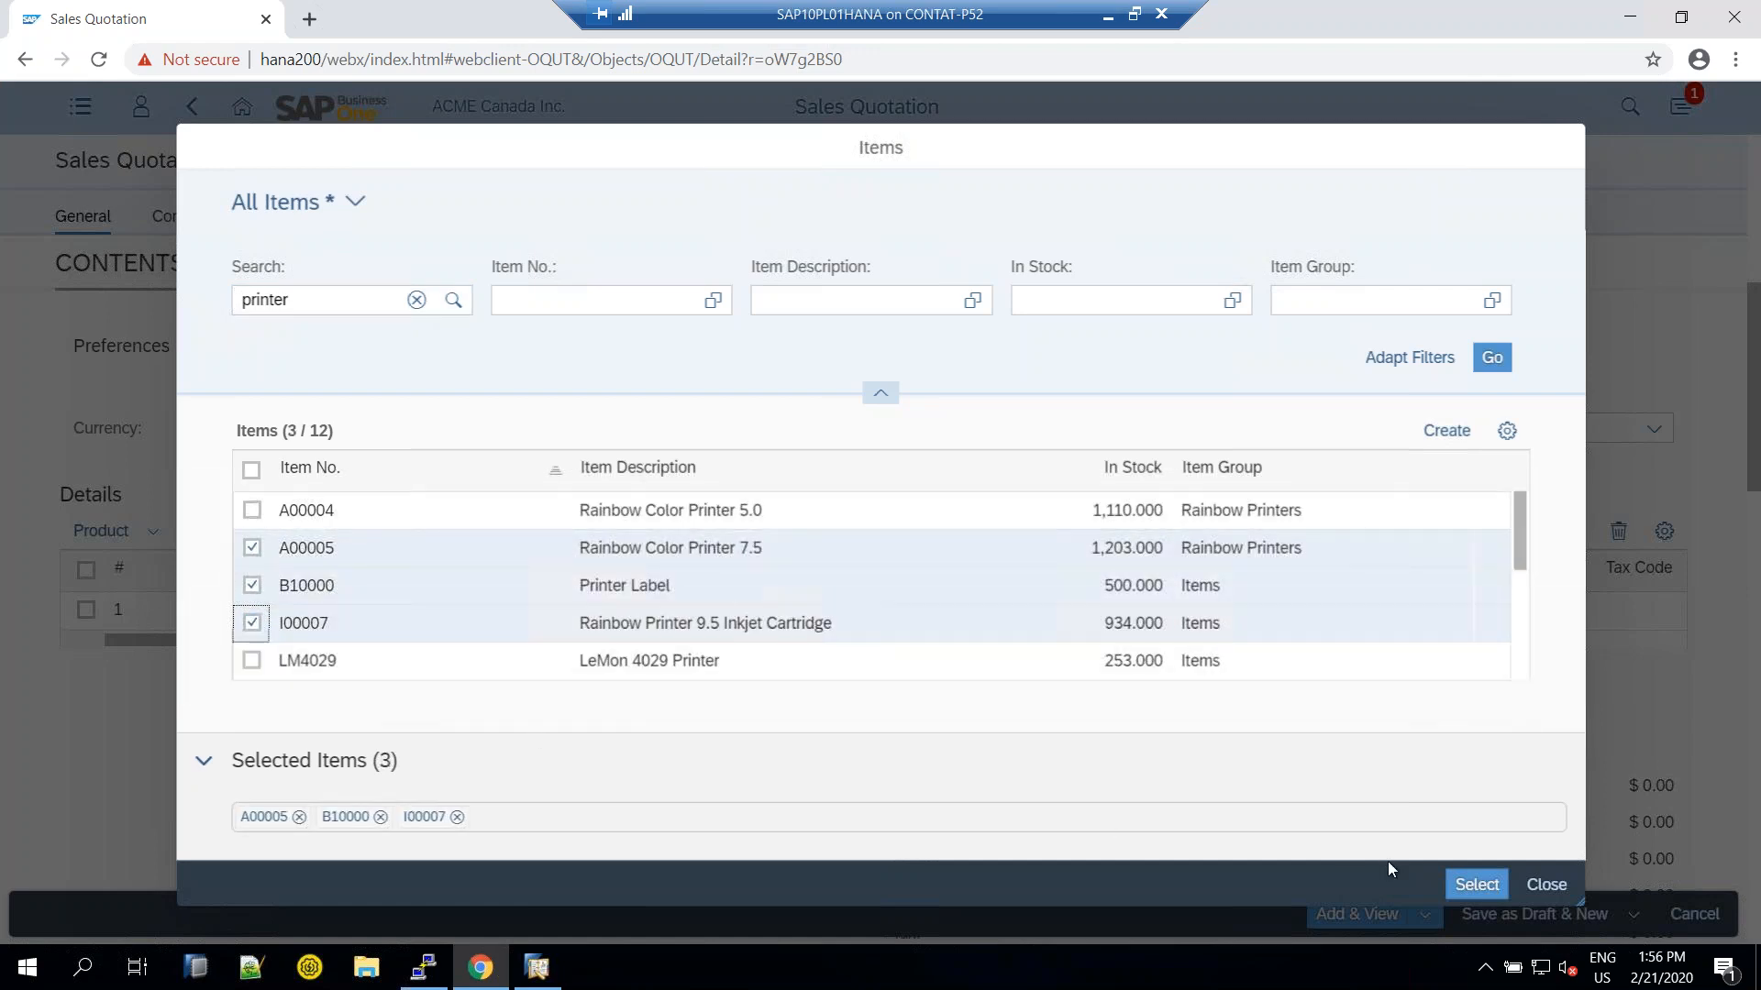
{"action": "left_click", "coordinate": [1474, 884]}
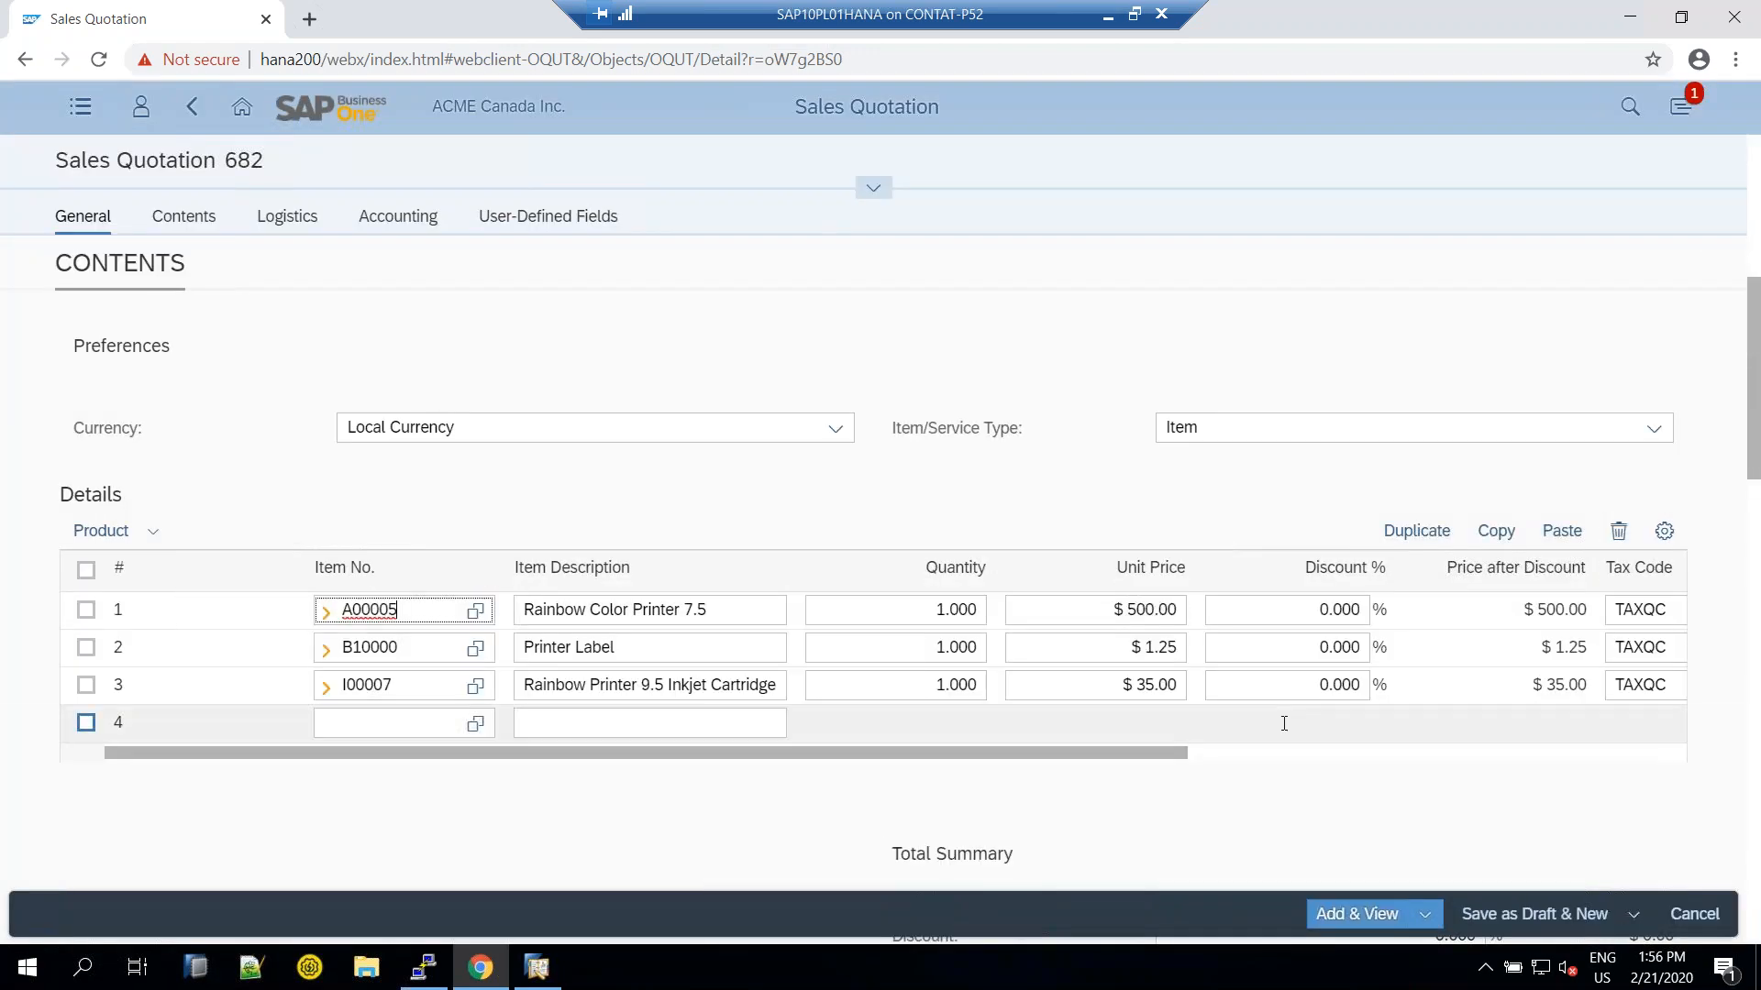
Scroll the Details table sideways to review the three lines' columns, including Kilos
{"action": "left_click_drag", "start_coordinate": [1133, 751], "coordinate": [1623, 746]}
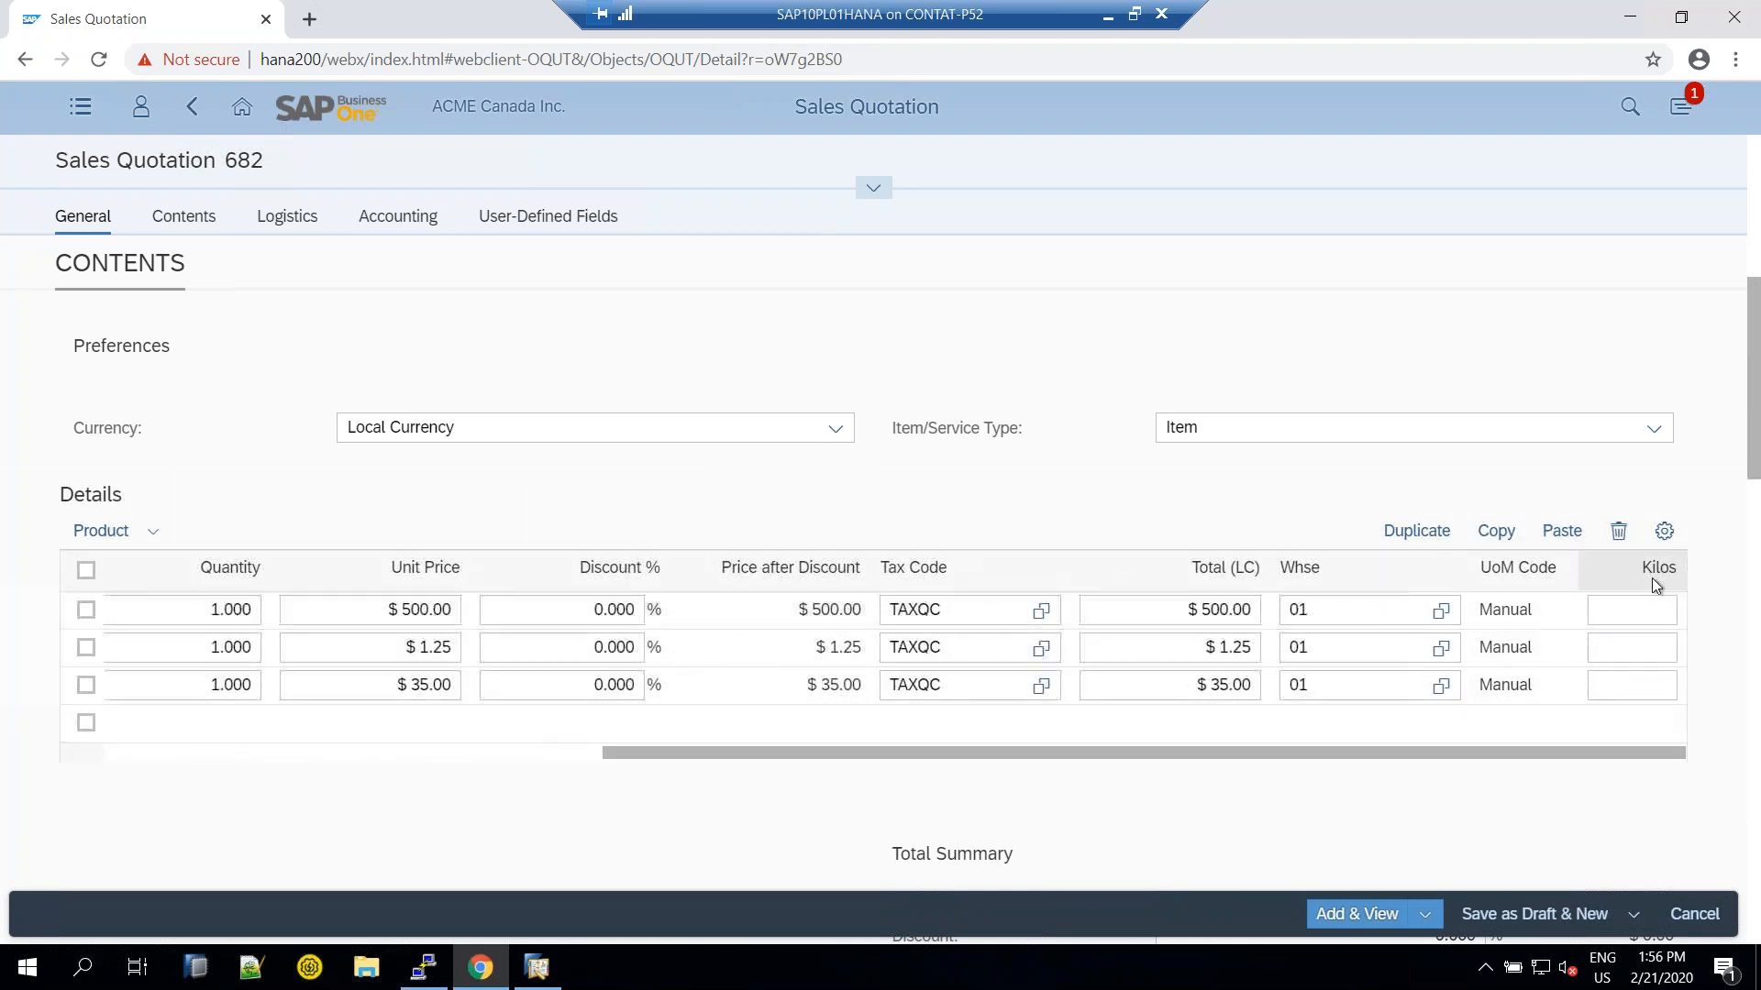
{"action": "left_click", "coordinate": [1632, 613]}
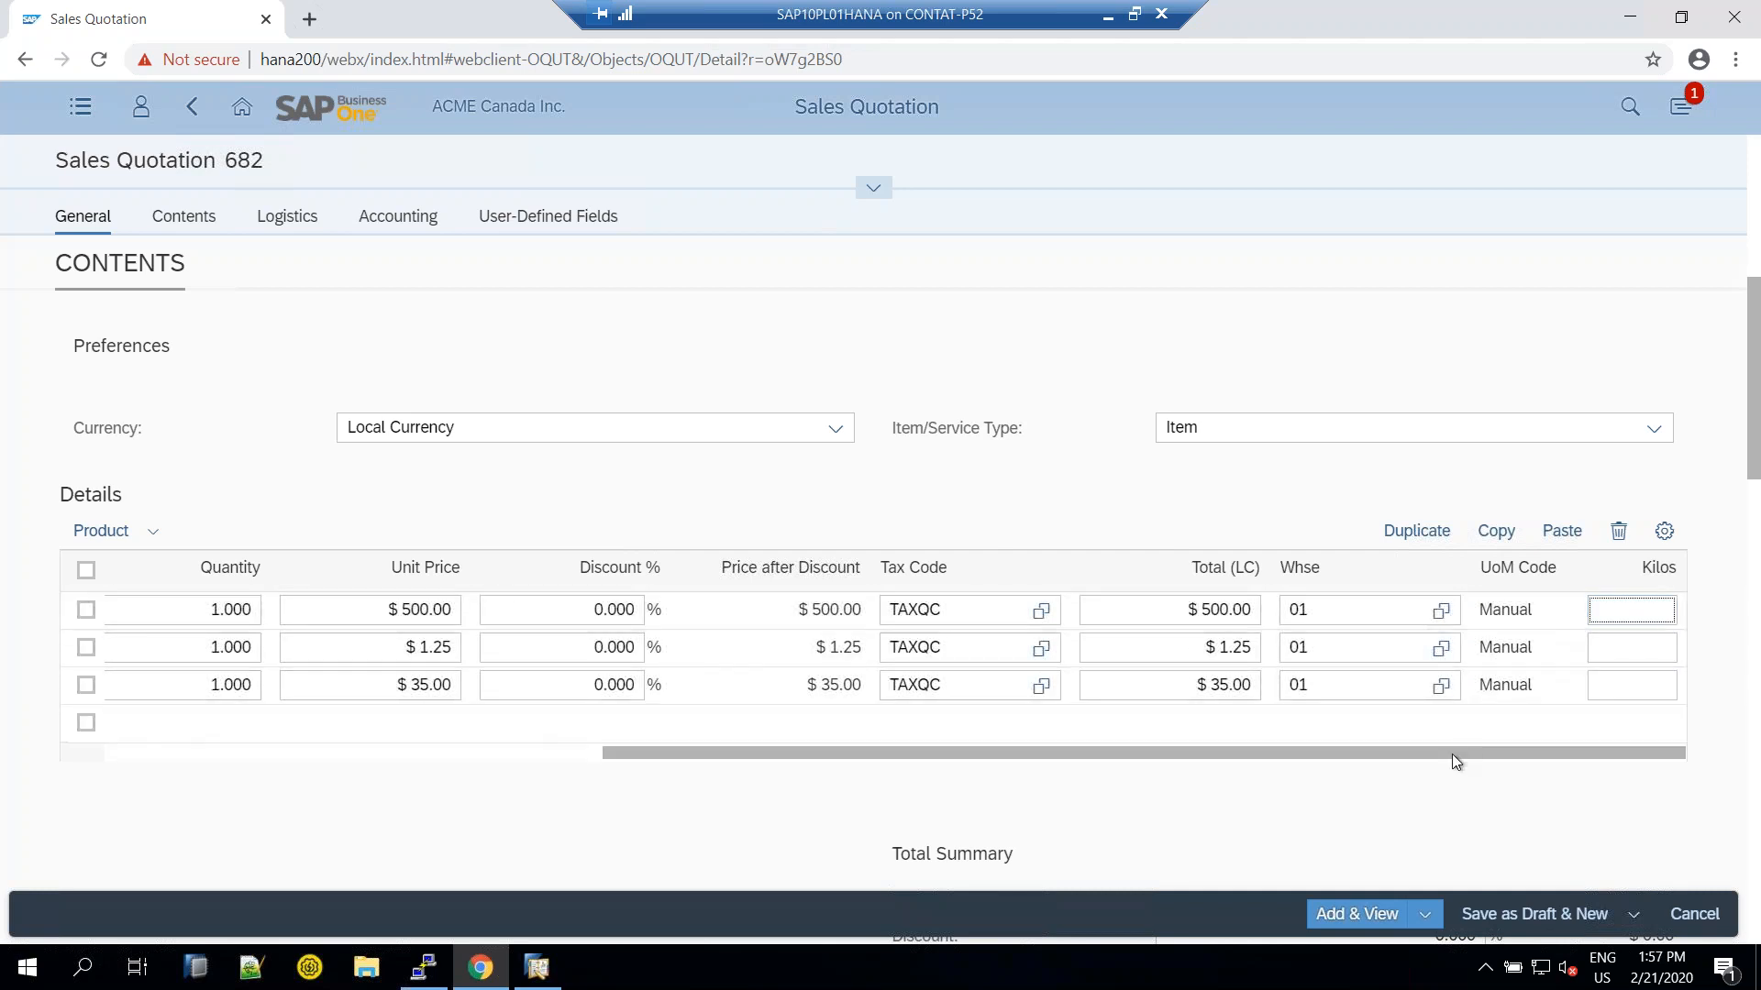
{"action": "left_click_drag", "start_coordinate": [1449, 756], "coordinate": [820, 754]}
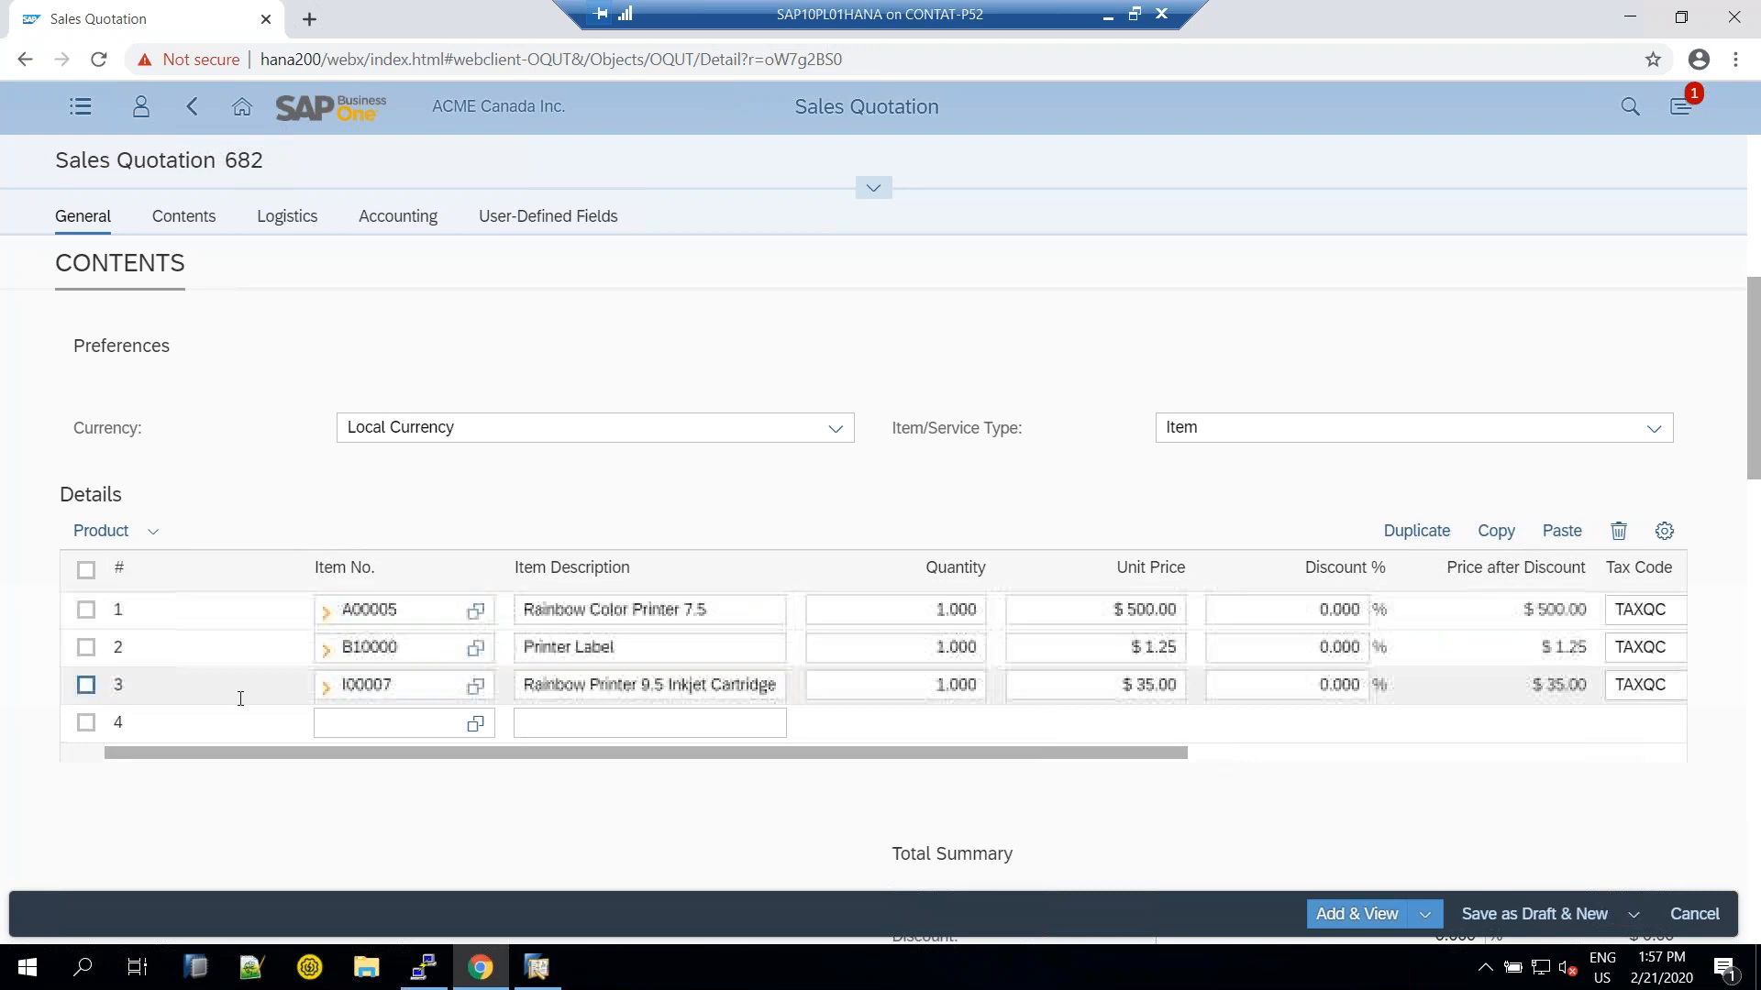
{"action": "left_click", "coordinate": [376, 720]}
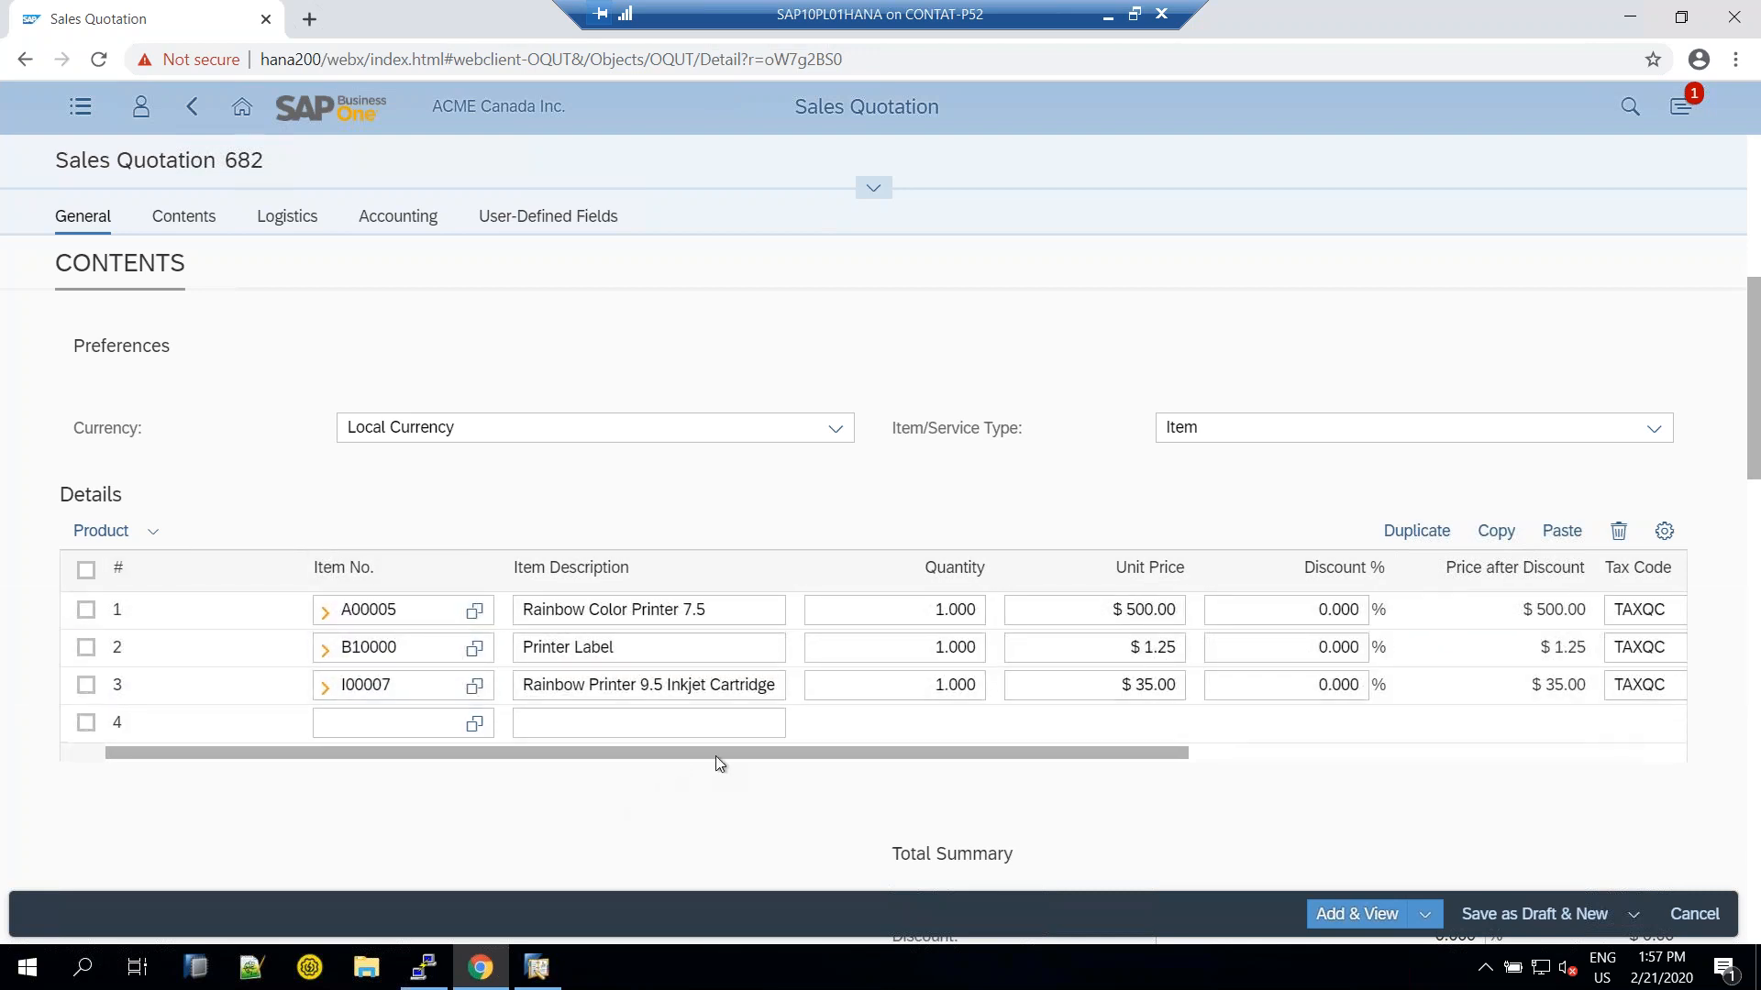
{"action": "left_click_drag", "start_coordinate": [664, 756], "coordinate": [1132, 727]}
{"action": "left_click", "coordinate": [1655, 598]}
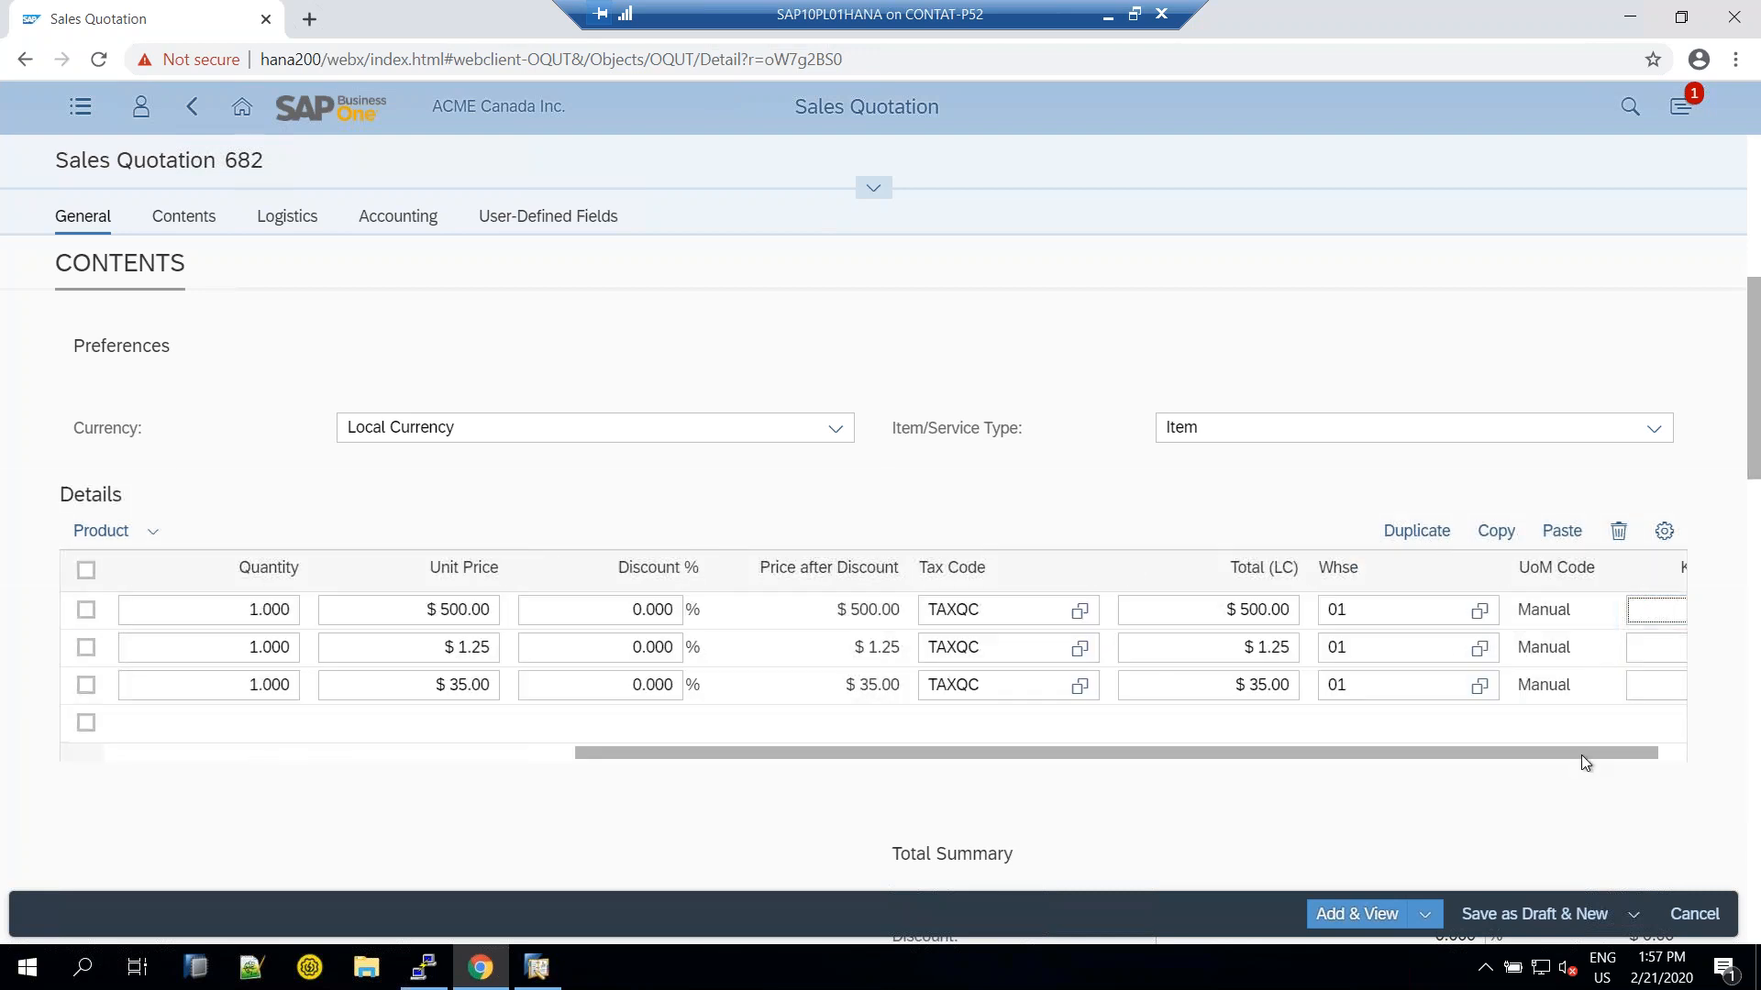
{"action": "left_click_drag", "start_coordinate": [1588, 754], "coordinate": [1616, 757]}
{"action": "left_click", "coordinate": [1596, 611]}
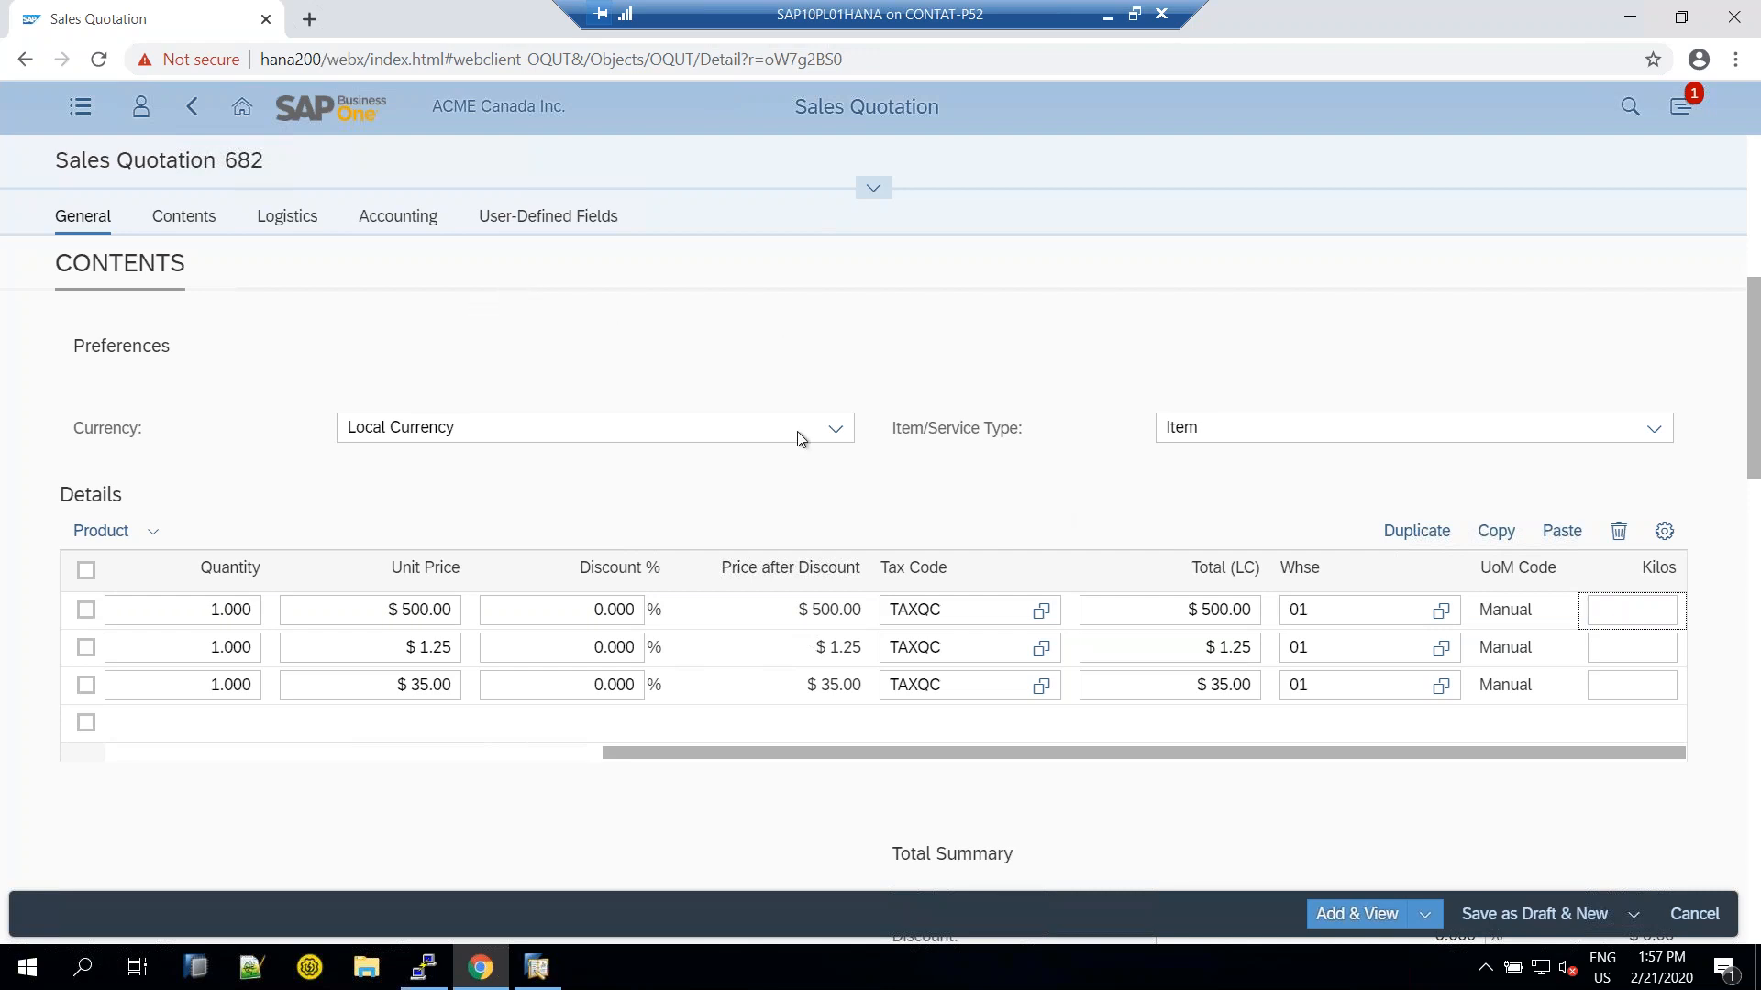
Browse the item table's column chooser, cancel it, and scroll down to the $616.55 total
{"action": "left_click", "coordinate": [1664, 534]}
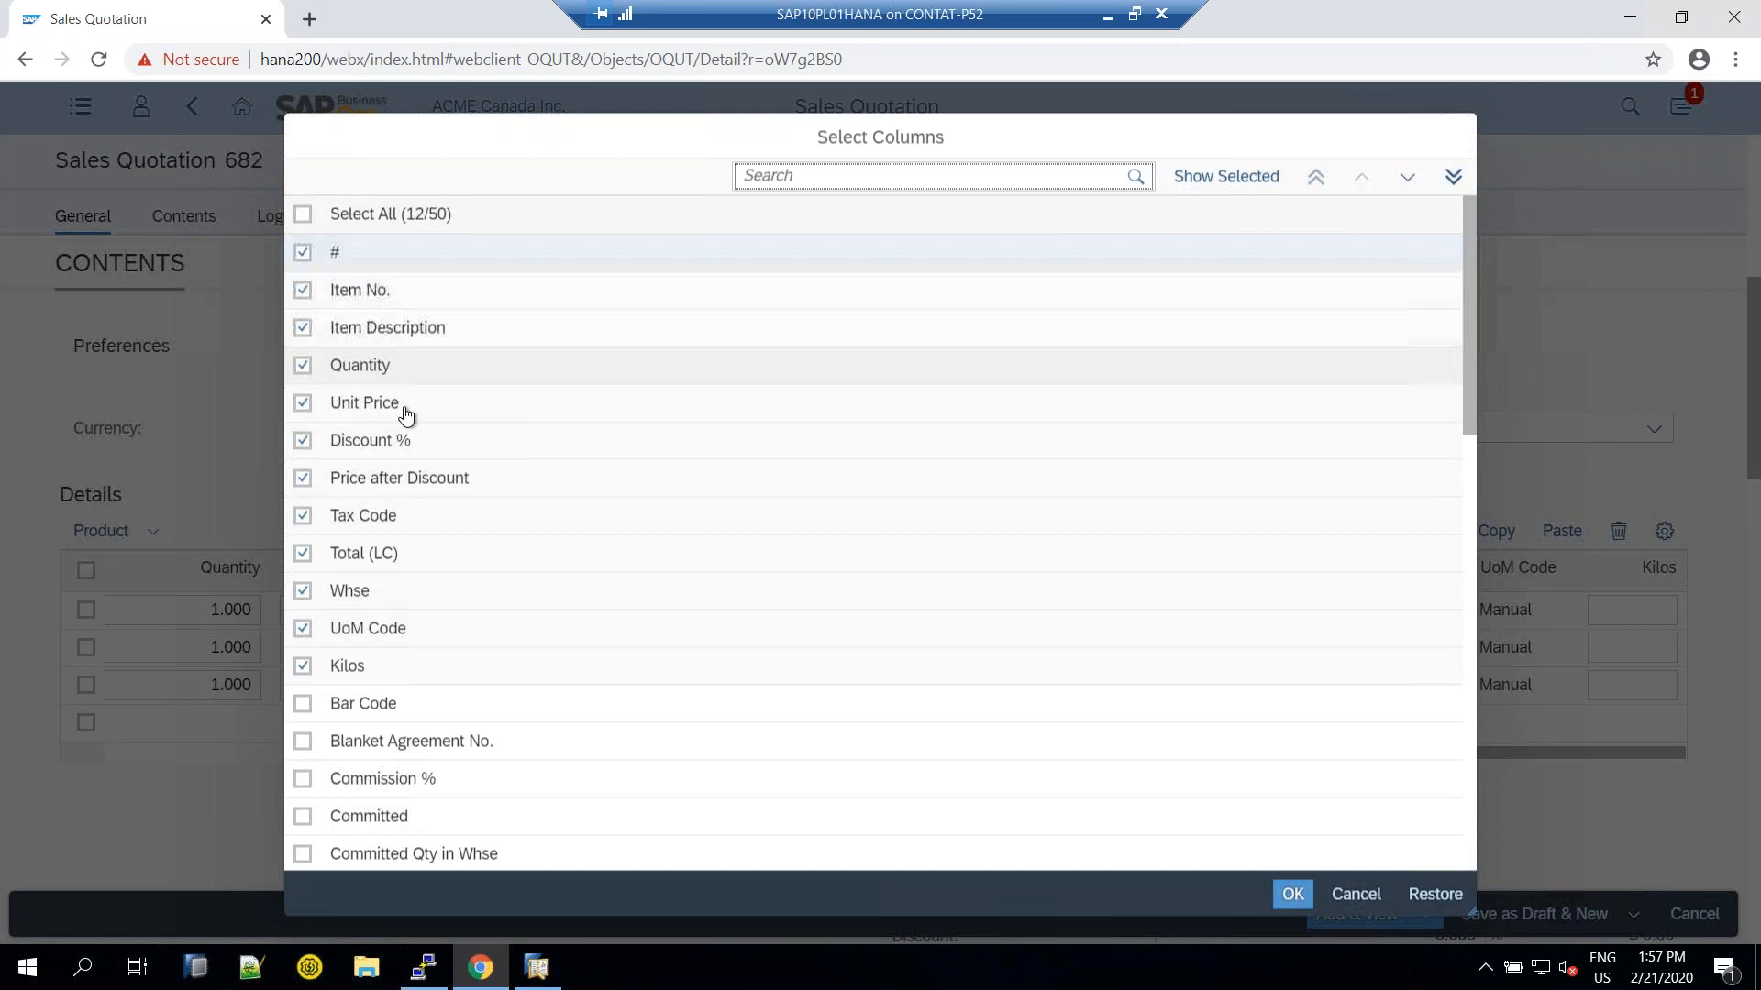
{"action": "scroll", "coordinate": [896, 551], "scroll_direction": "down", "scroll_amount": 5}
{"action": "scroll", "coordinate": [890, 560], "scroll_direction": "up", "scroll_amount": 5}
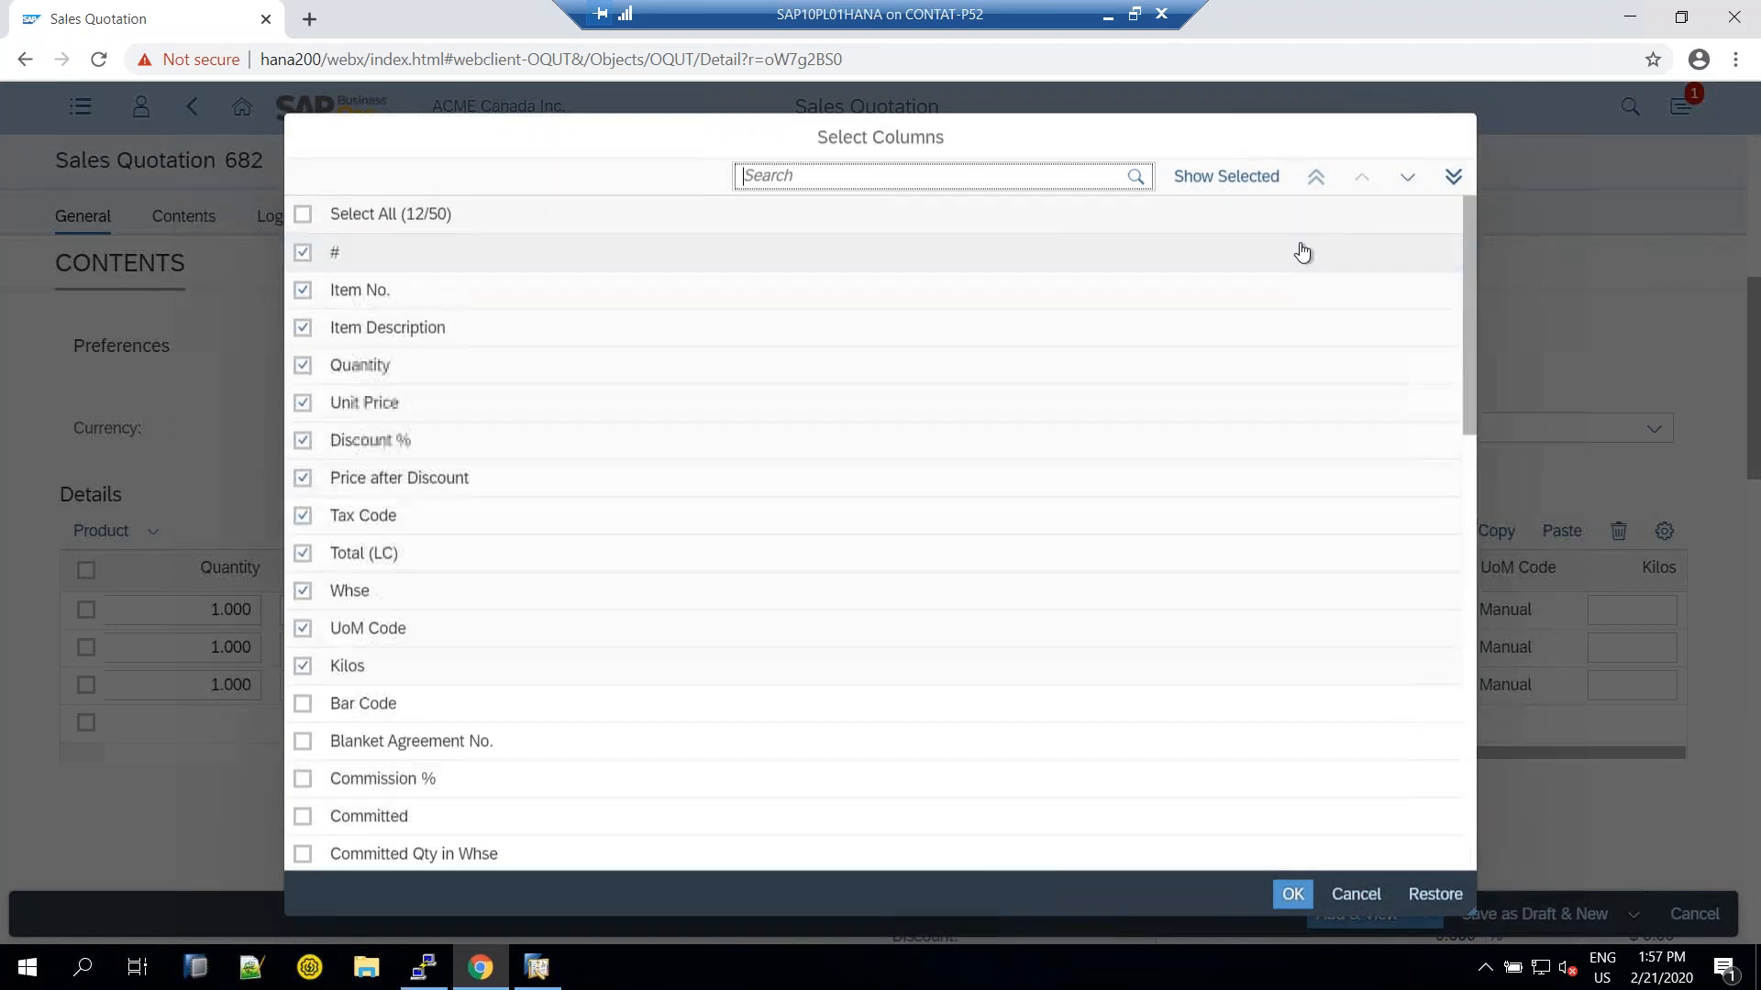
{"action": "left_click", "coordinate": [1370, 900]}
{"action": "scroll", "coordinate": [1219, 752], "scroll_direction": "down", "scroll_amount": 5}
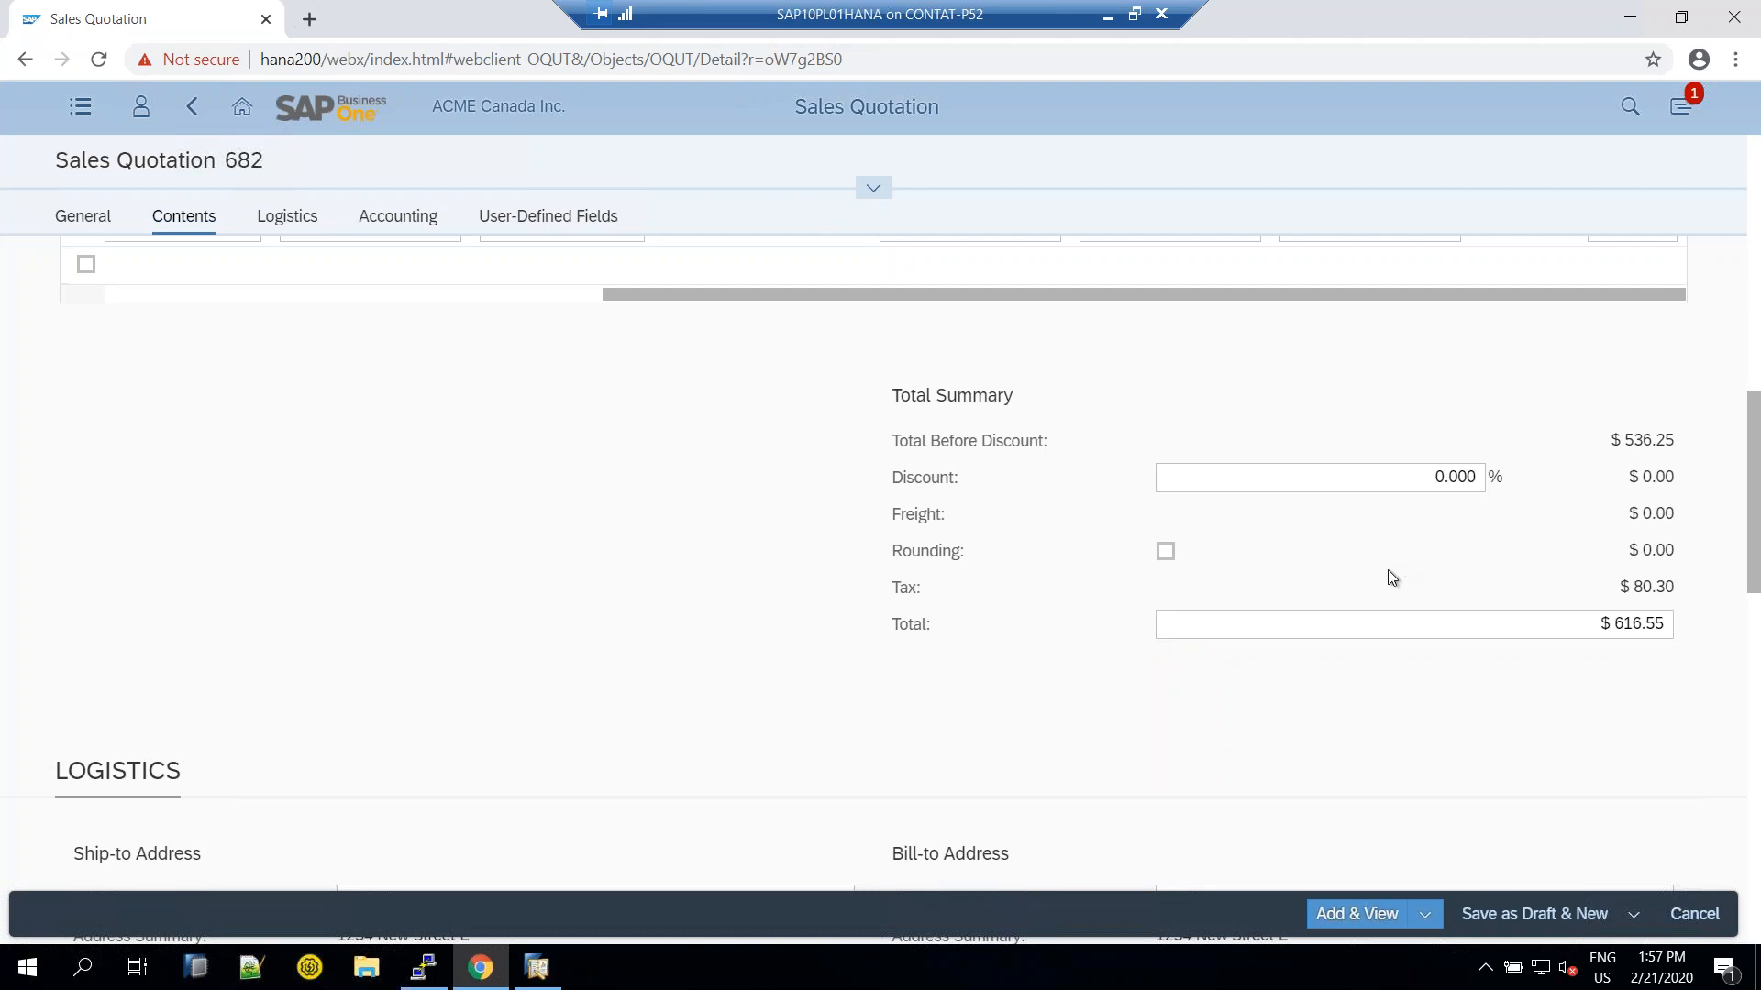
Set the quotation's ship-to address to East Coast in Ottawa
{"action": "scroll", "coordinate": [1389, 569], "scroll_direction": "down", "scroll_amount": 3}
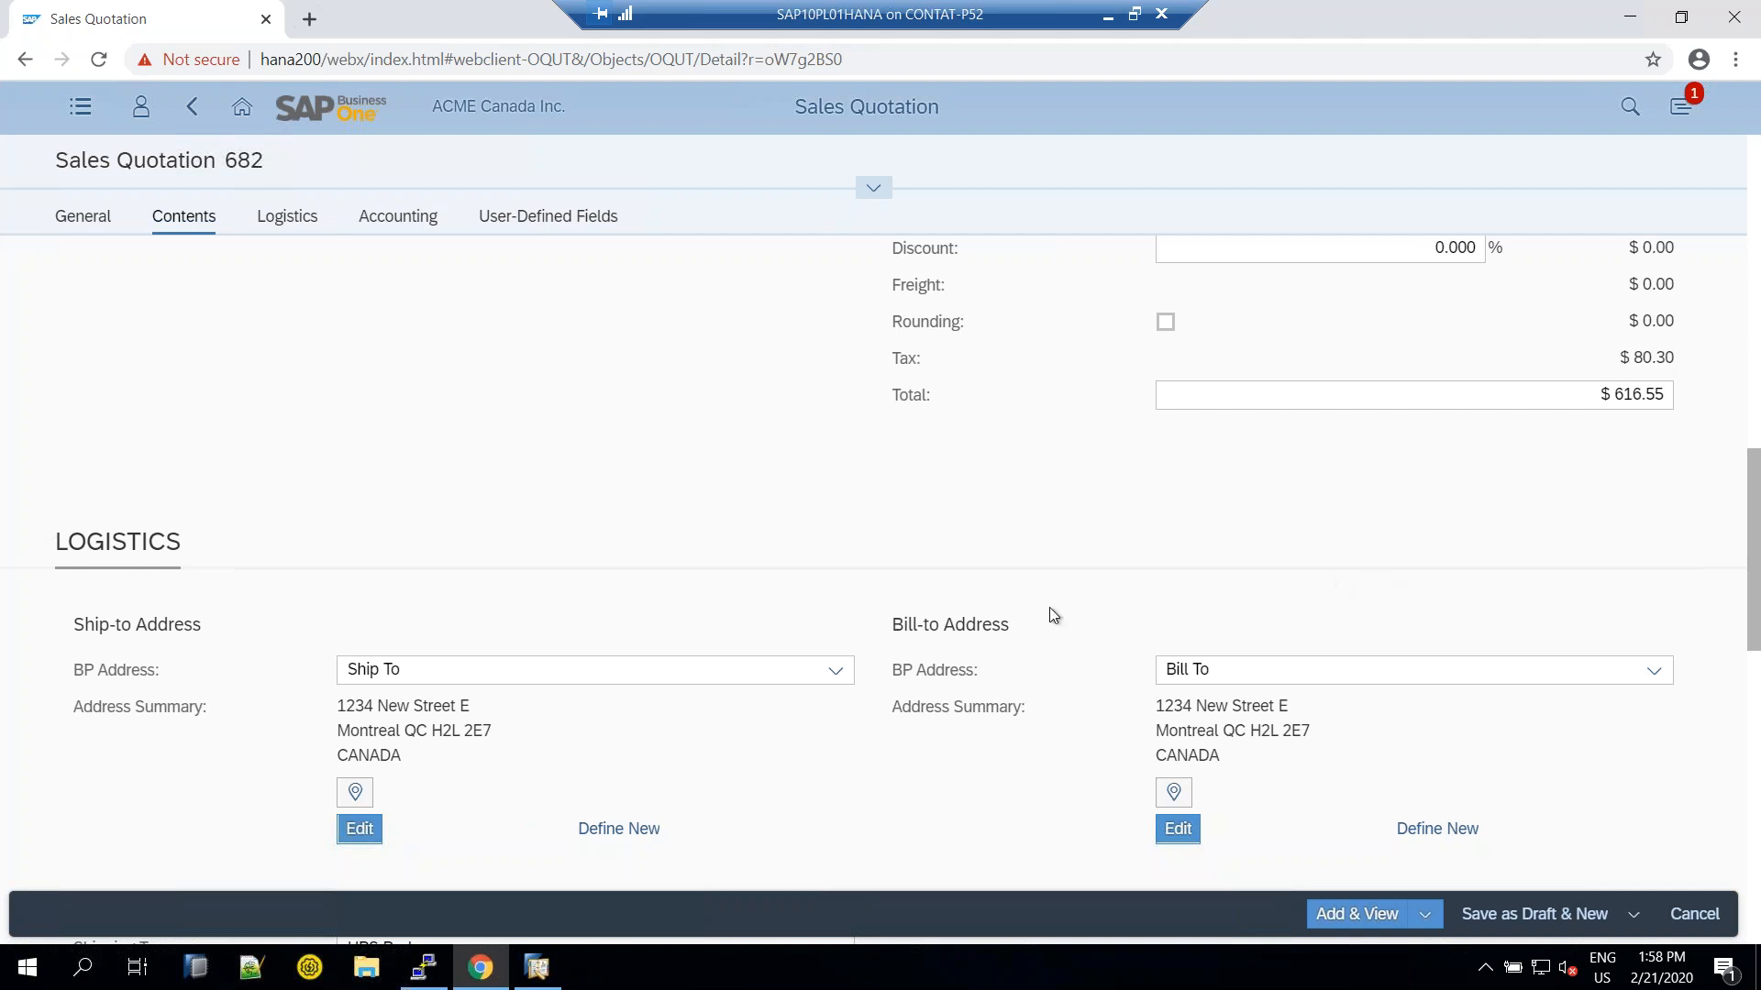
{"action": "left_click", "coordinate": [635, 679]}
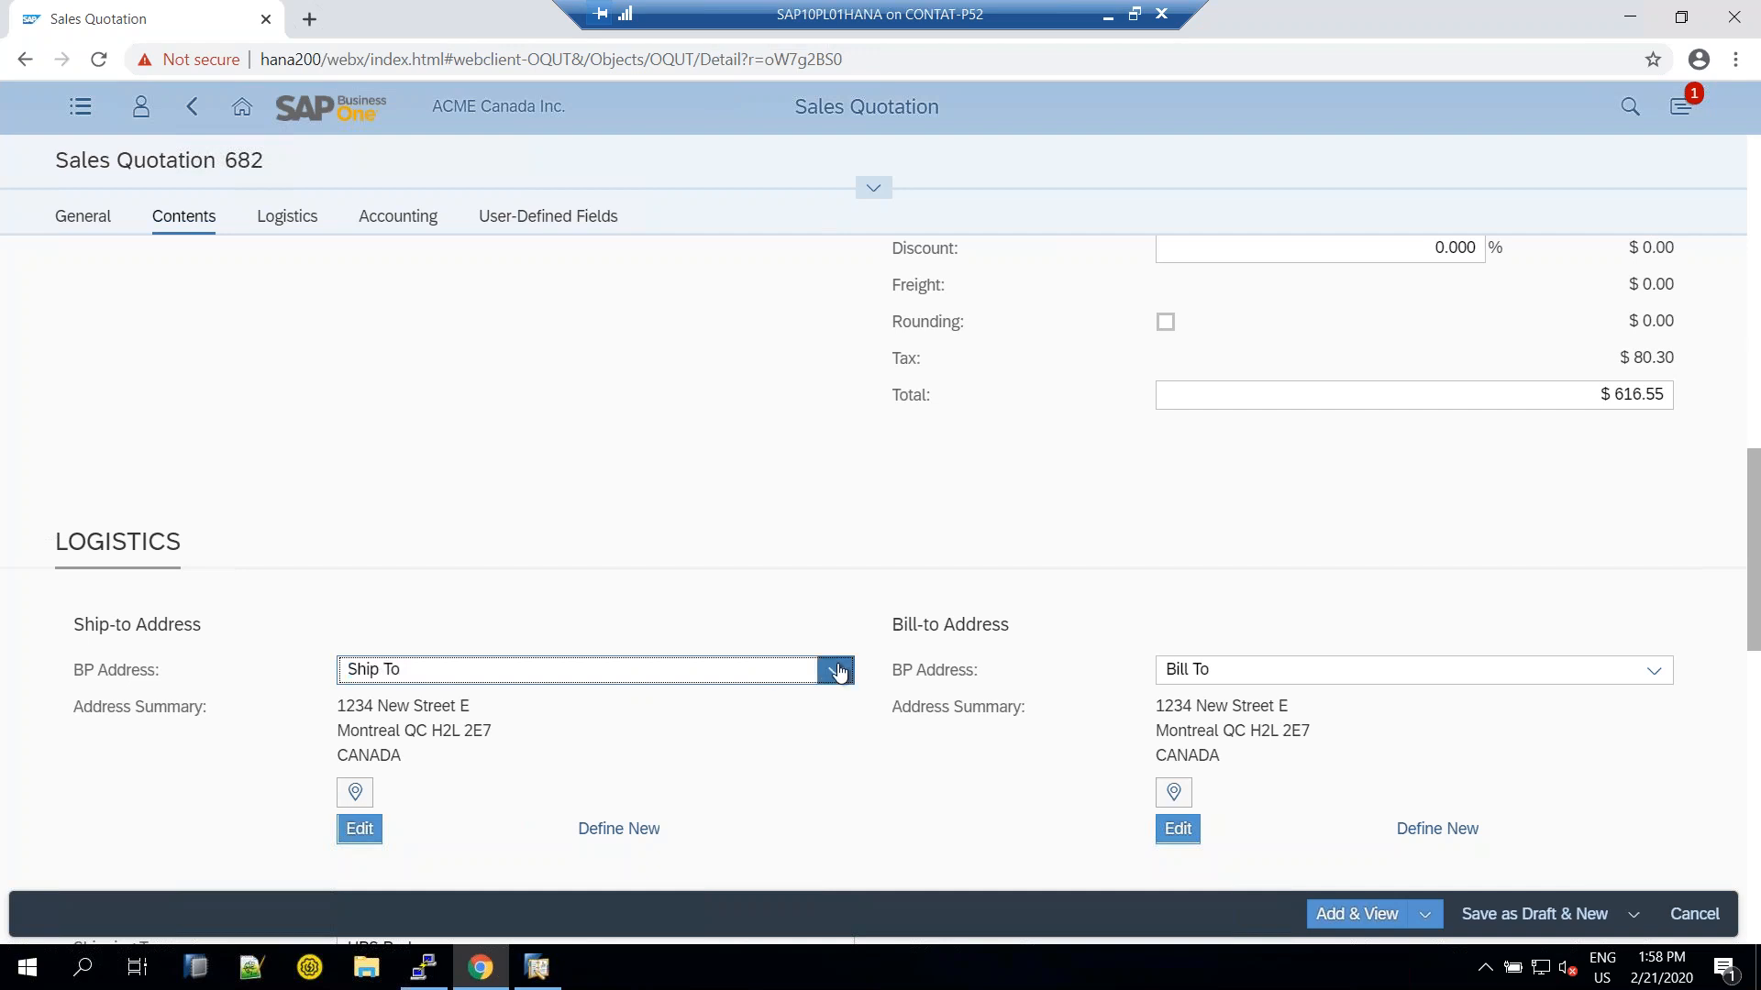
{"action": "left_click", "coordinate": [779, 677]}
{"action": "key", "text": "Return"}
Look through the Accounting and UDF fields, including BP Project, Priority and UDF2, without changes
{"action": "scroll", "coordinate": [888, 670], "scroll_direction": "down", "scroll_amount": 5}
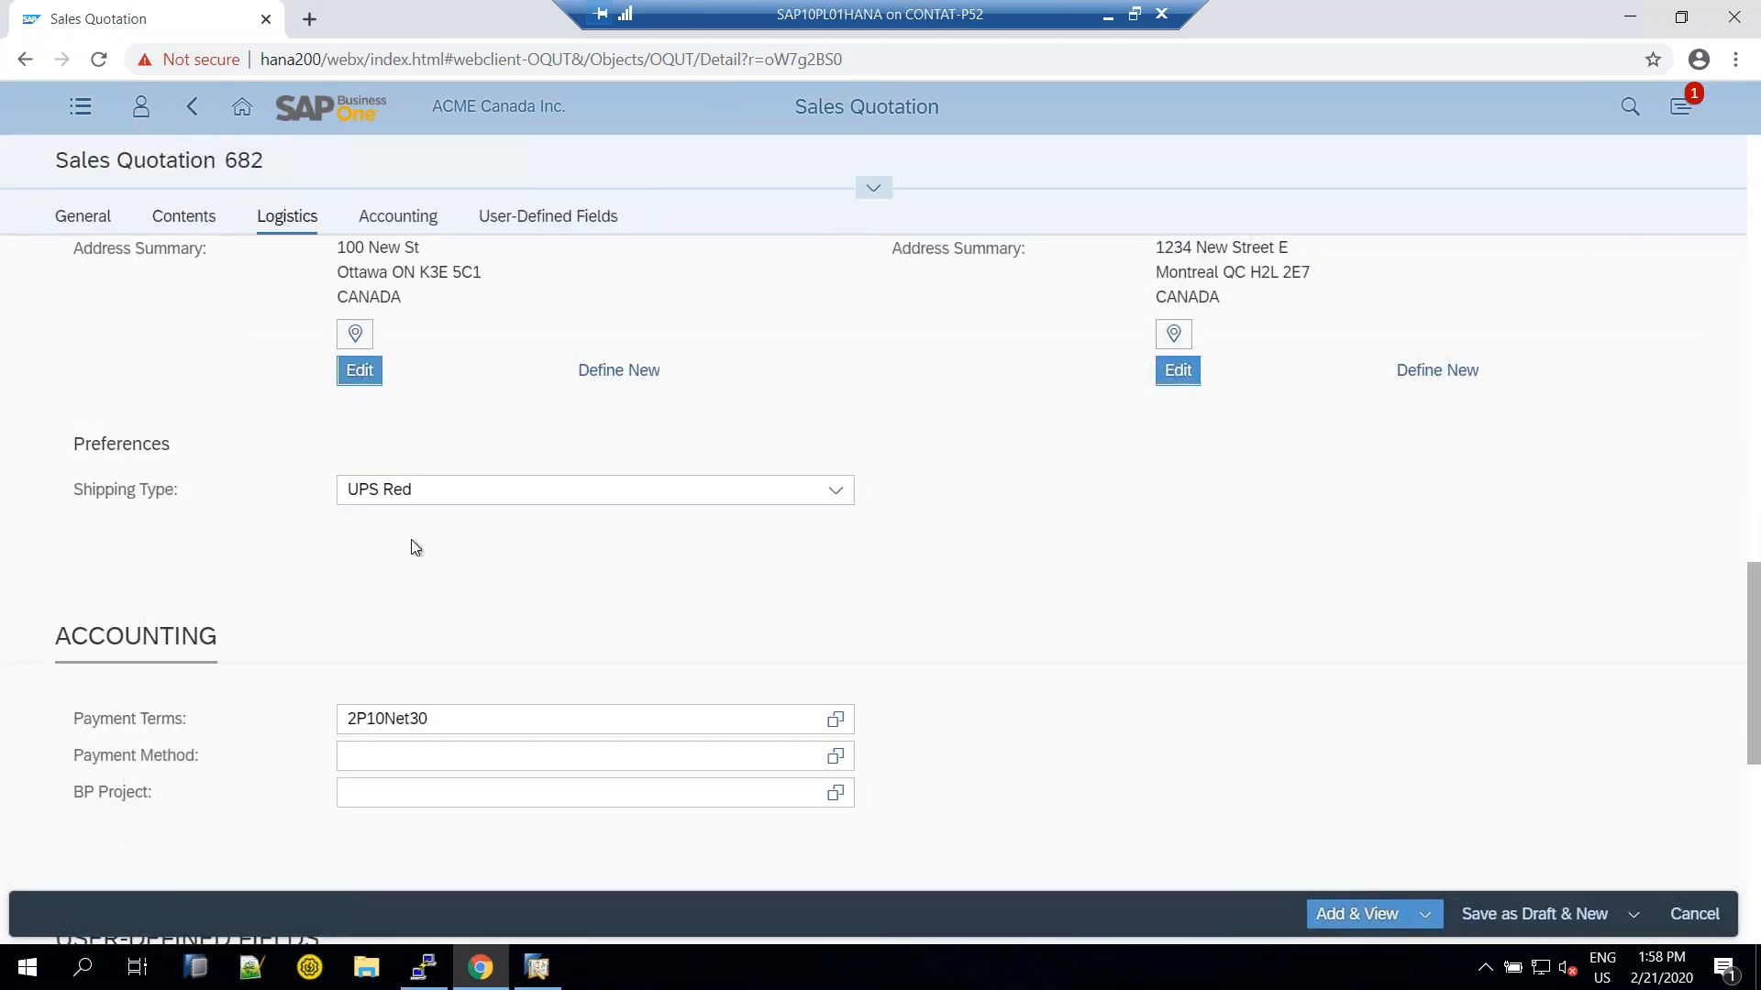
{"action": "left_click", "coordinate": [380, 791]}
{"action": "scroll", "coordinate": [642, 714], "scroll_direction": "down", "scroll_amount": 1}
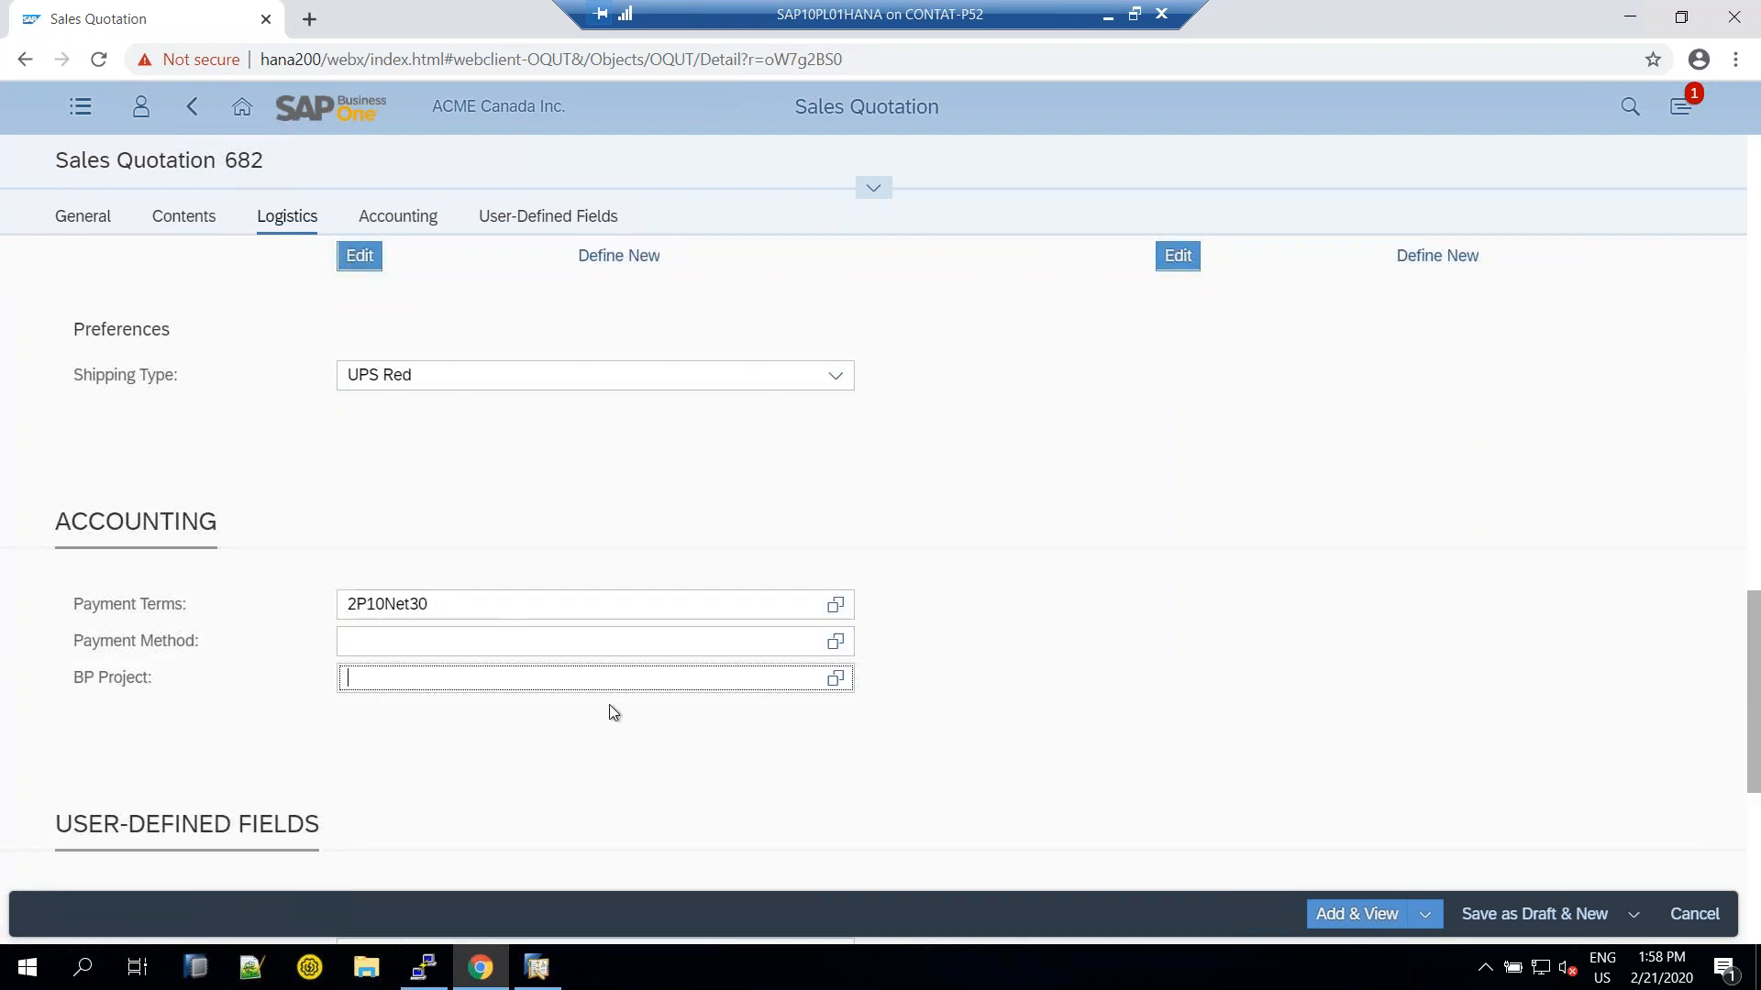
{"action": "scroll", "coordinate": [506, 642], "scroll_direction": "down", "scroll_amount": 4}
{"action": "key", "text": "Tab"}
{"action": "left_click", "coordinate": [432, 642]}
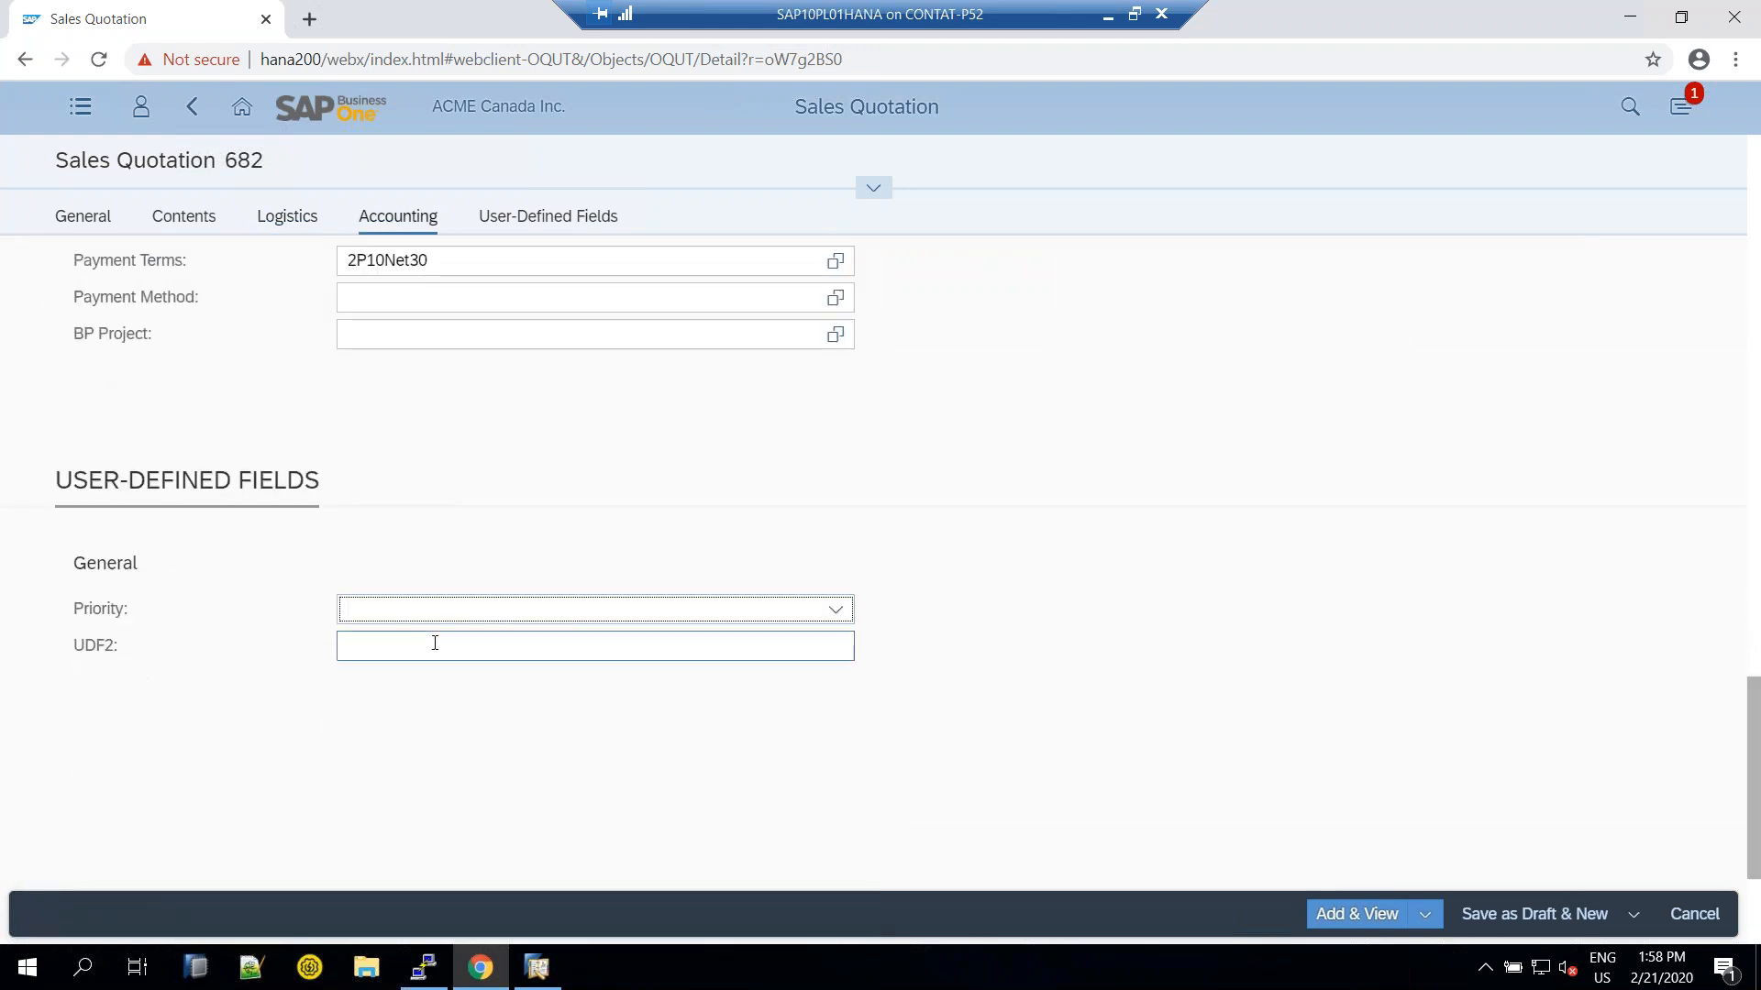
{"action": "left_click", "coordinate": [437, 640]}
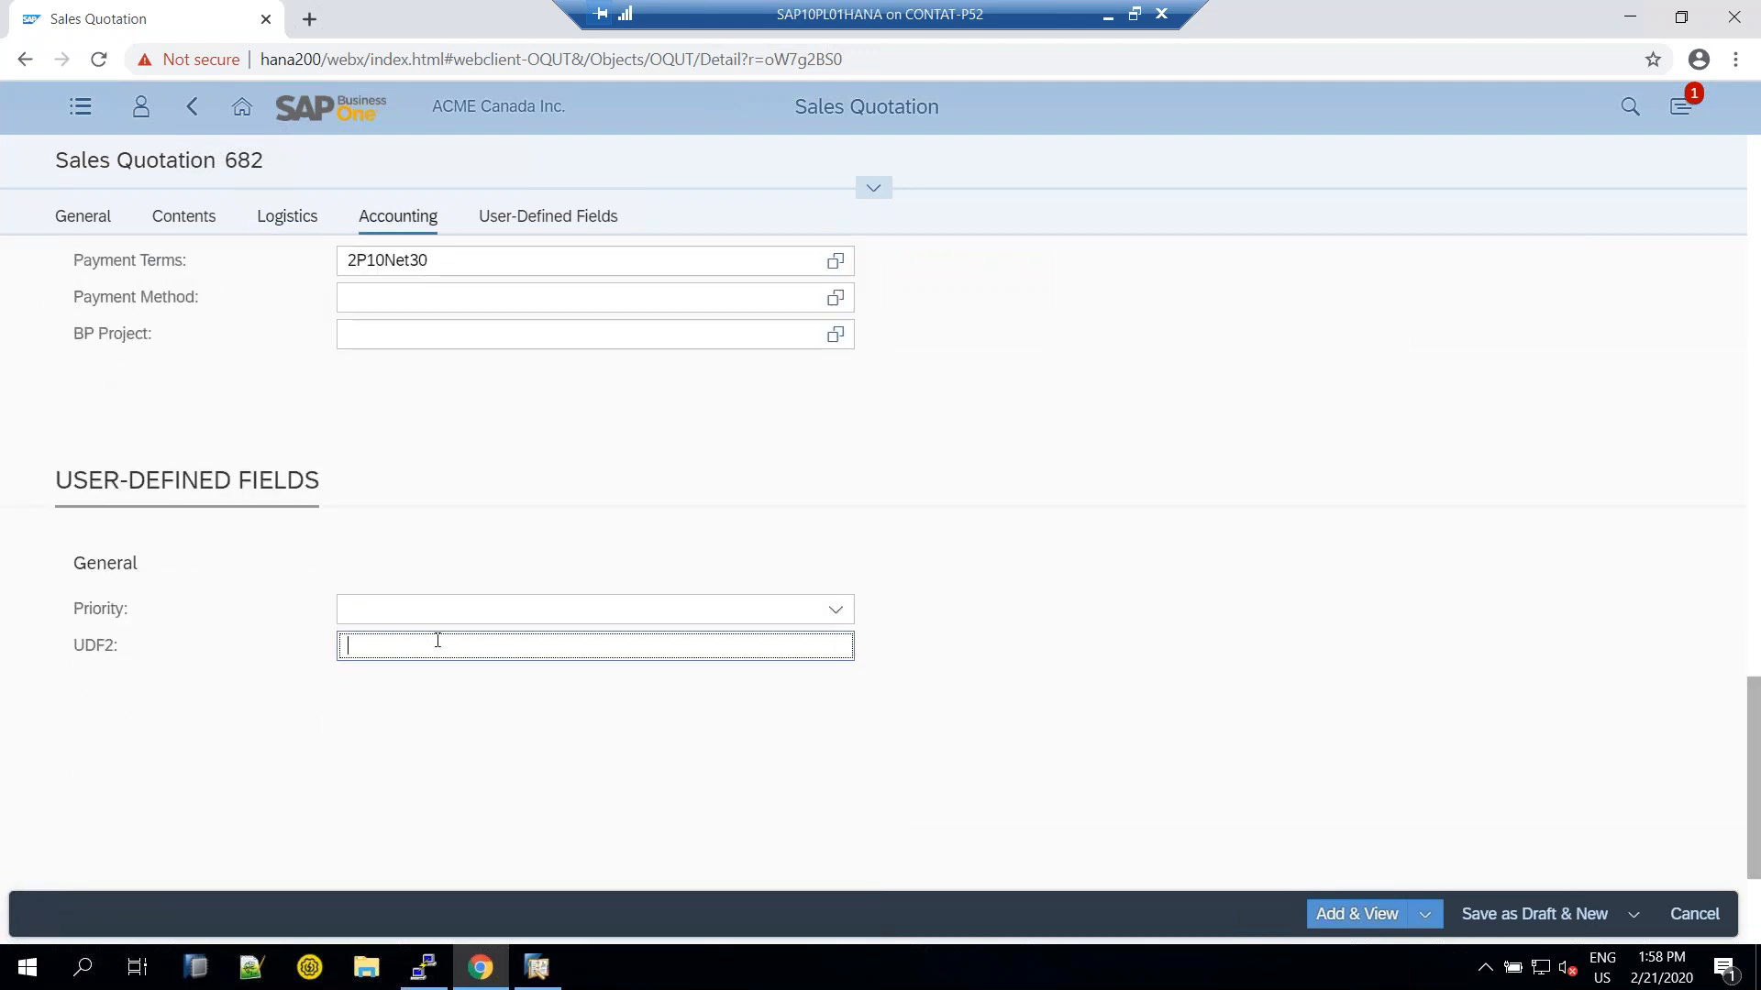
{"action": "scroll", "coordinate": [521, 625], "scroll_direction": "up", "scroll_amount": 10}
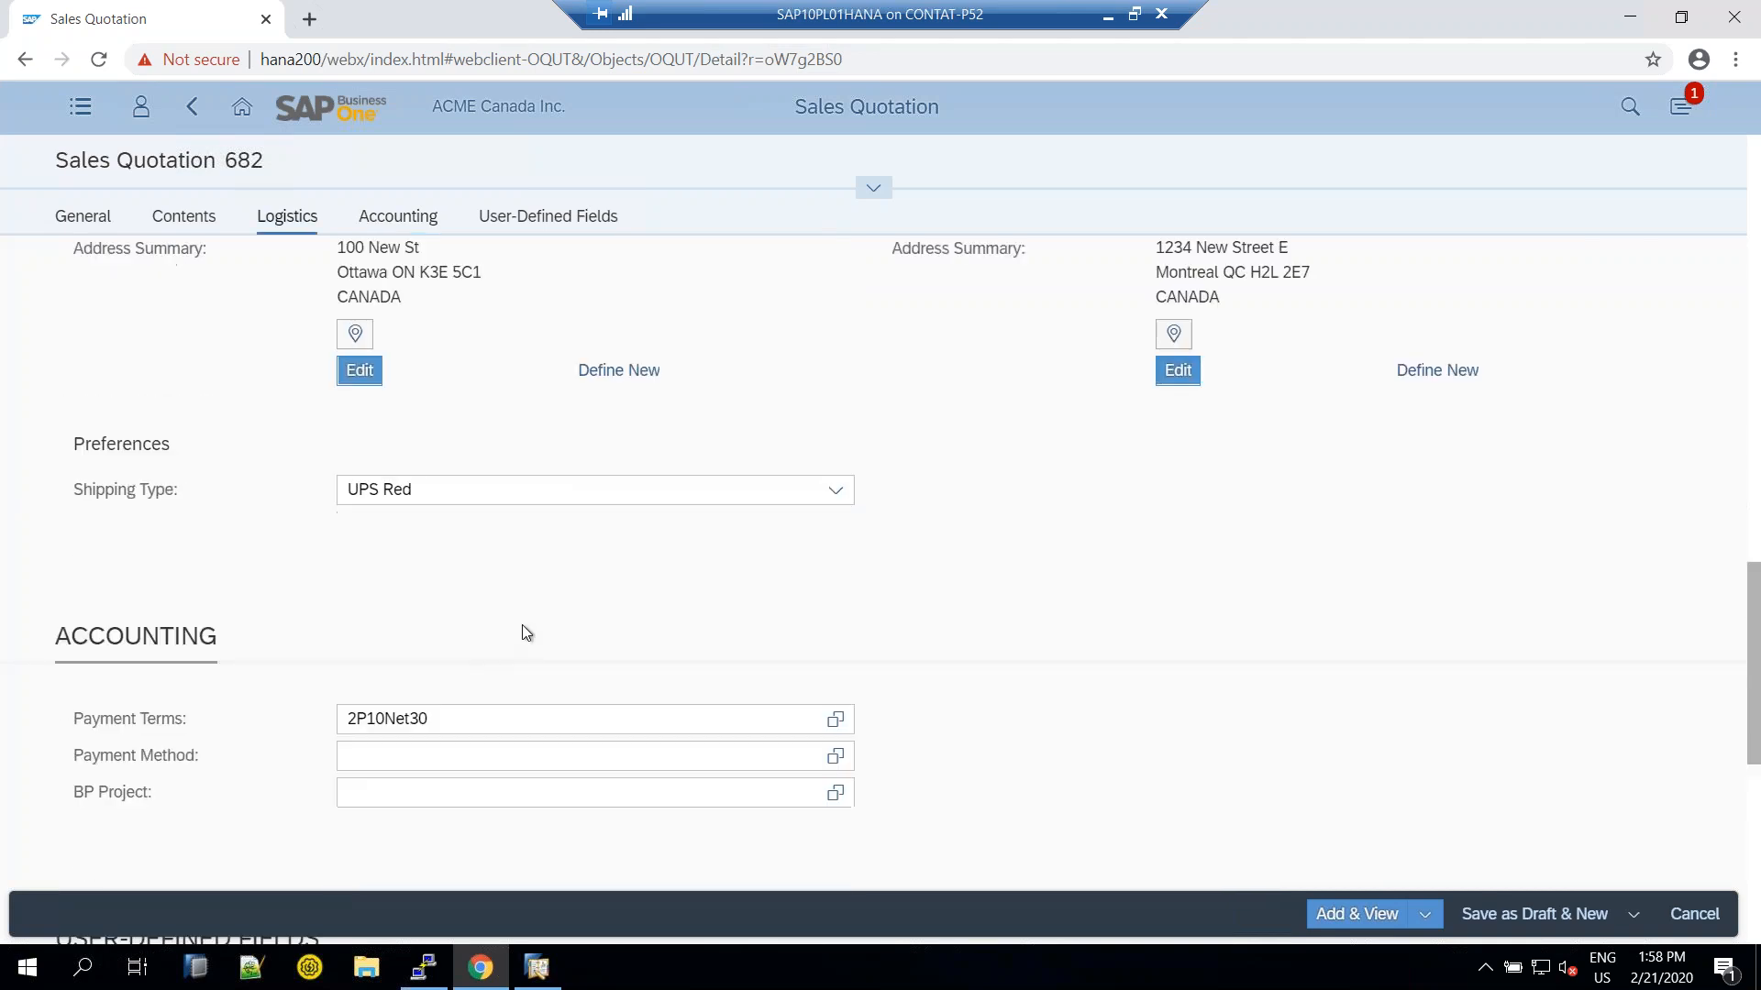
{"action": "scroll", "coordinate": [1401, 860], "scroll_direction": "down", "scroll_amount": 4}
{"action": "scroll", "coordinate": [1338, 763], "scroll_direction": "up", "scroll_amount": 10}
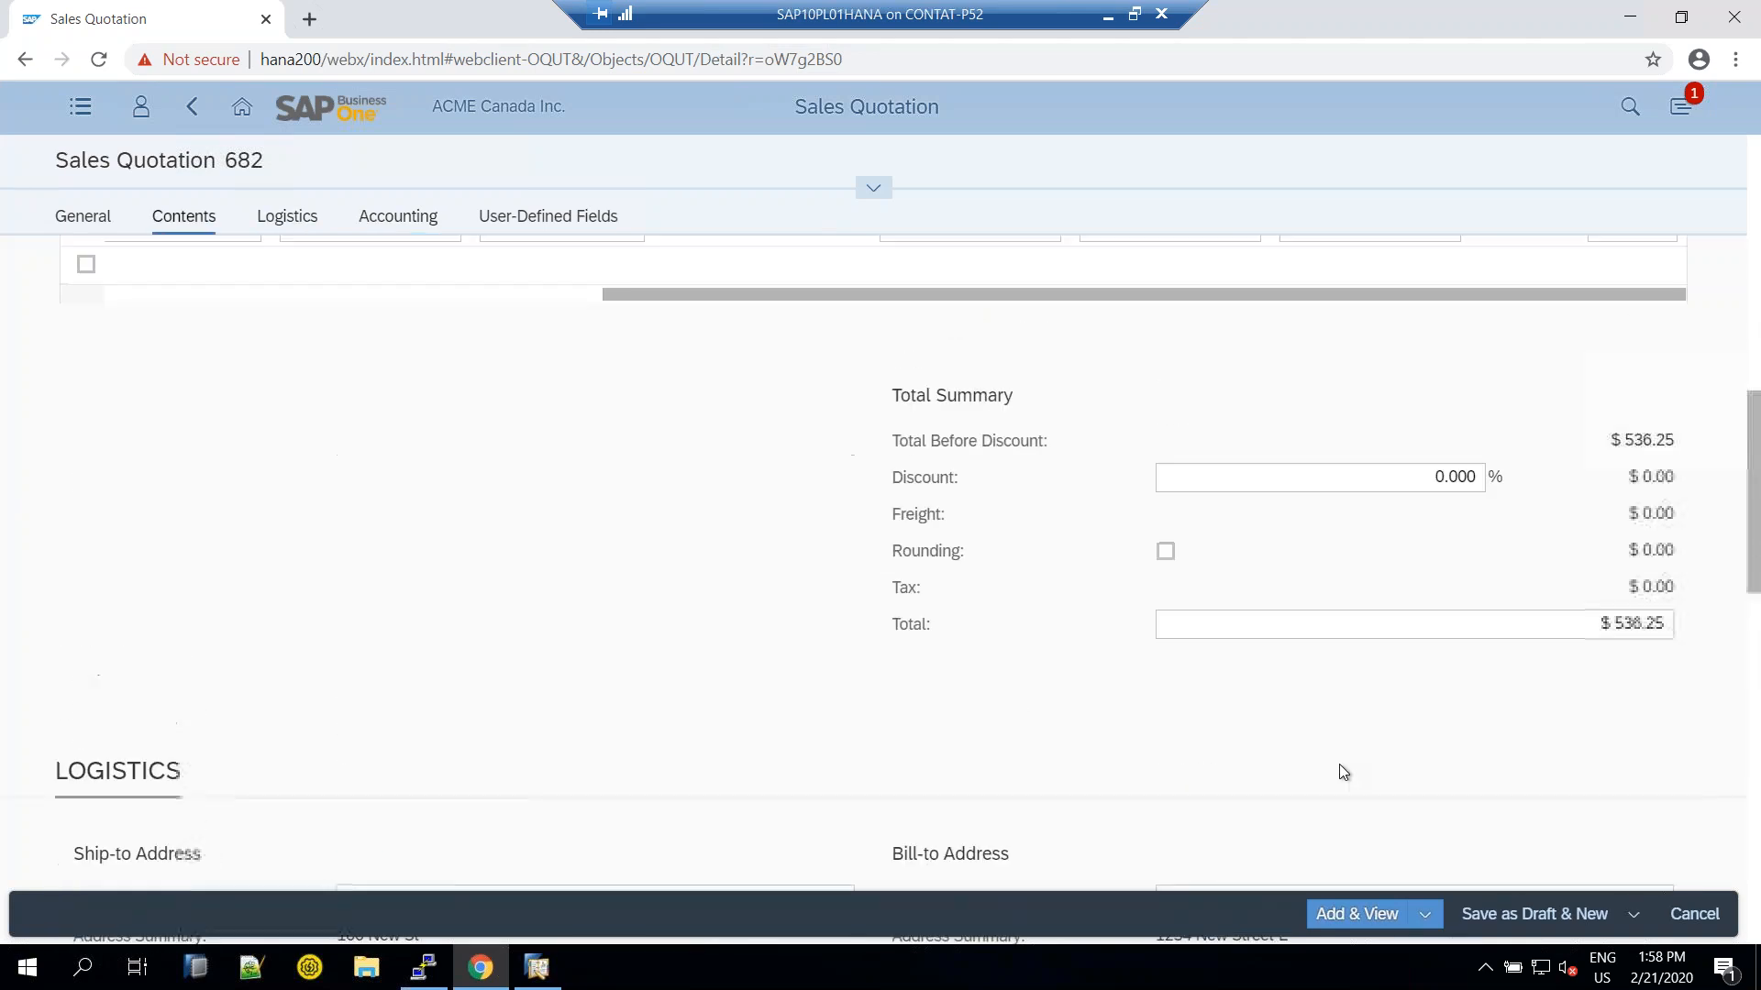
{"action": "scroll", "coordinate": [1323, 739], "scroll_direction": "down", "scroll_amount": 1}
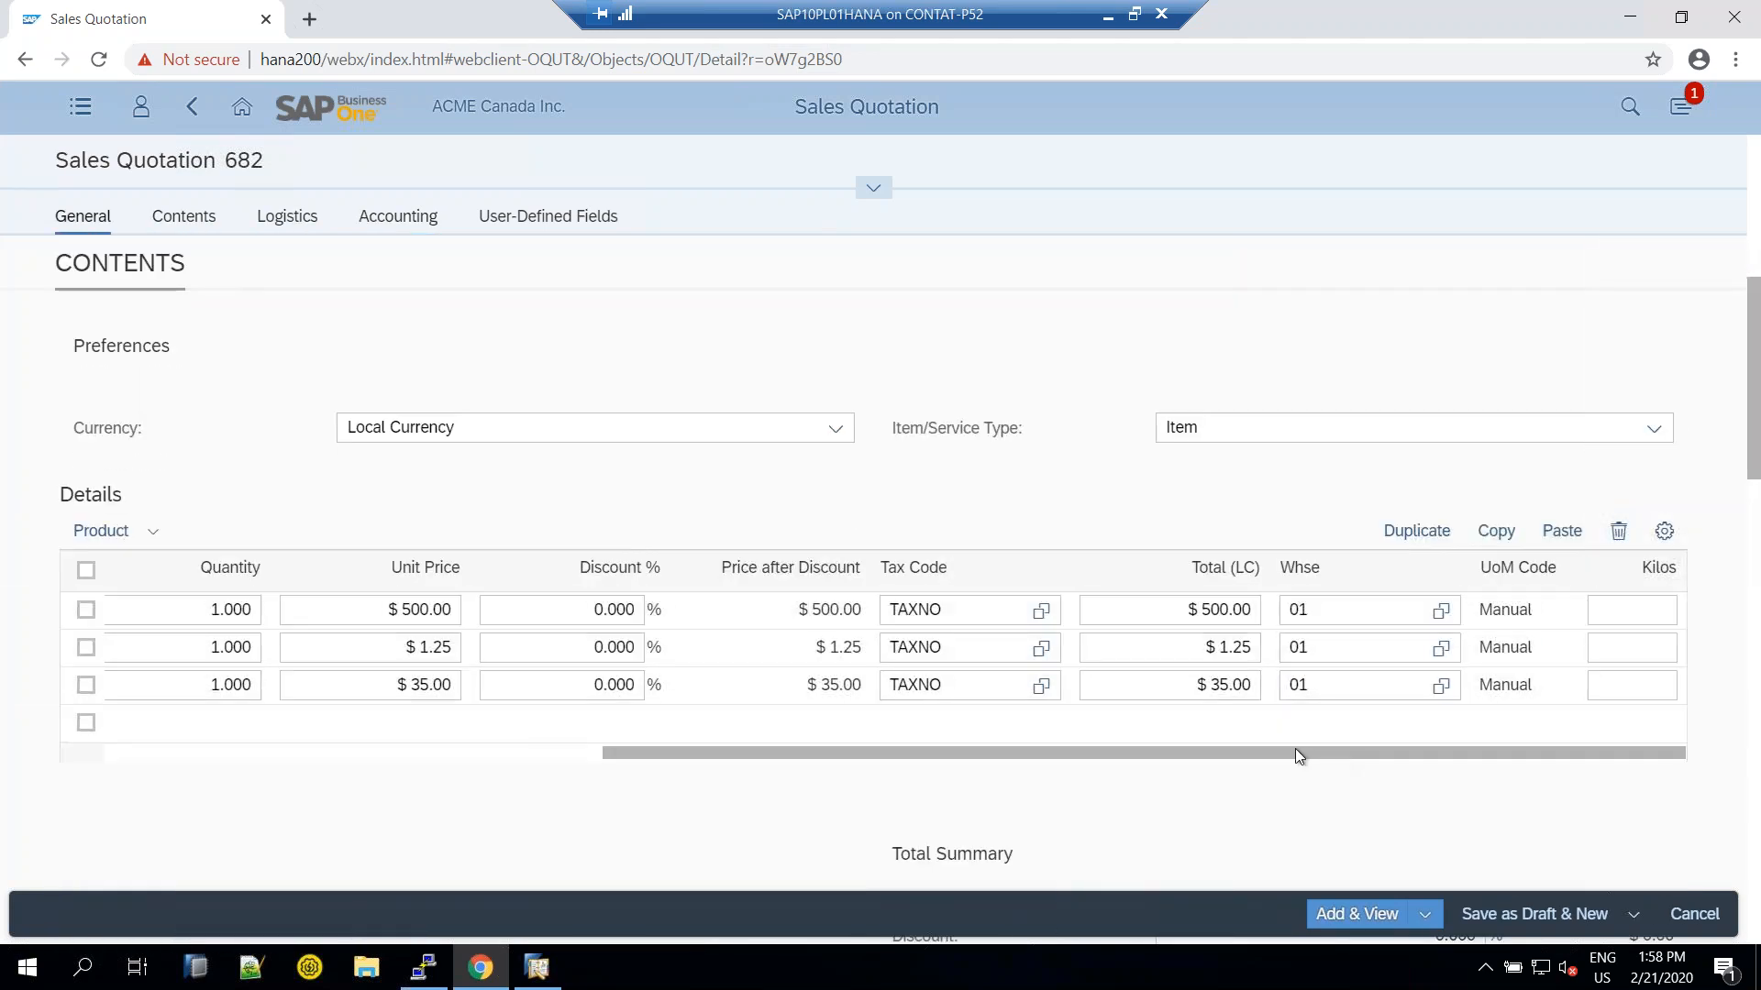
Review the item lines, now on tax code TAXNO with $0.00 tax and a $536.25 total
{"action": "left_click_drag", "start_coordinate": [1285, 759], "coordinate": [649, 769]}
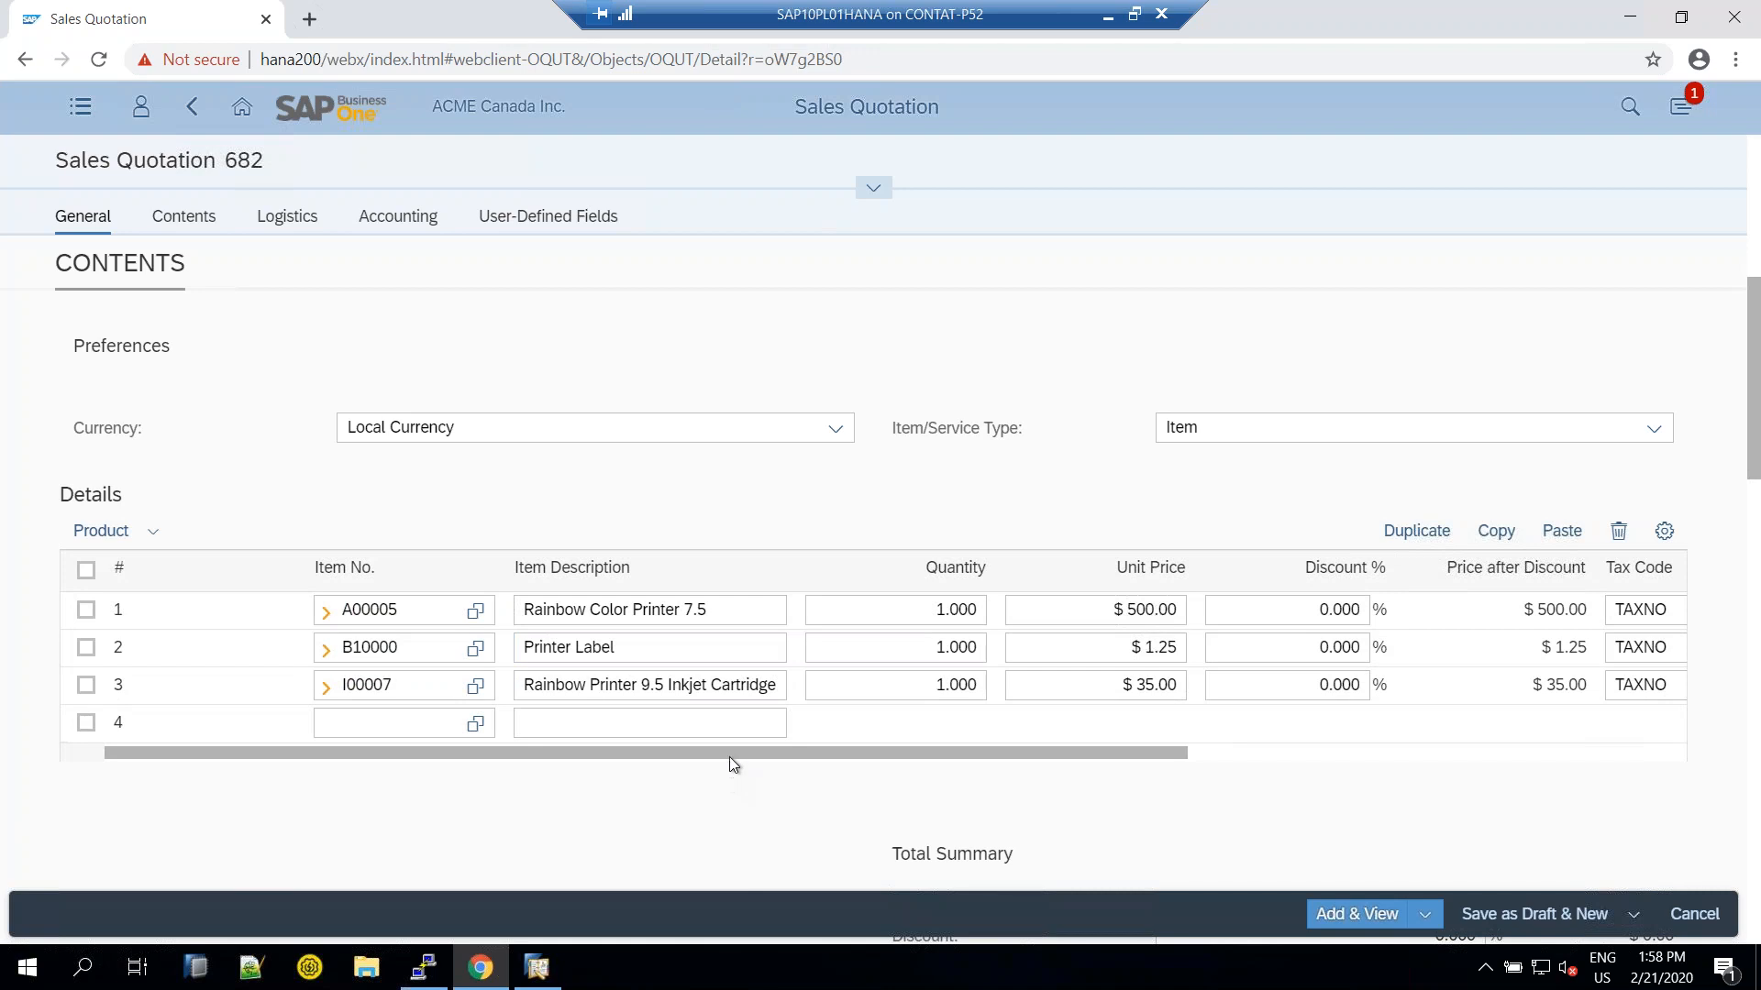
{"action": "left_click_drag", "start_coordinate": [734, 754], "coordinate": [1099, 750]}
{"action": "scroll", "coordinate": [949, 642], "scroll_direction": "down", "scroll_amount": 10}
{"action": "scroll", "coordinate": [954, 640], "scroll_direction": "down", "scroll_amount": 3}
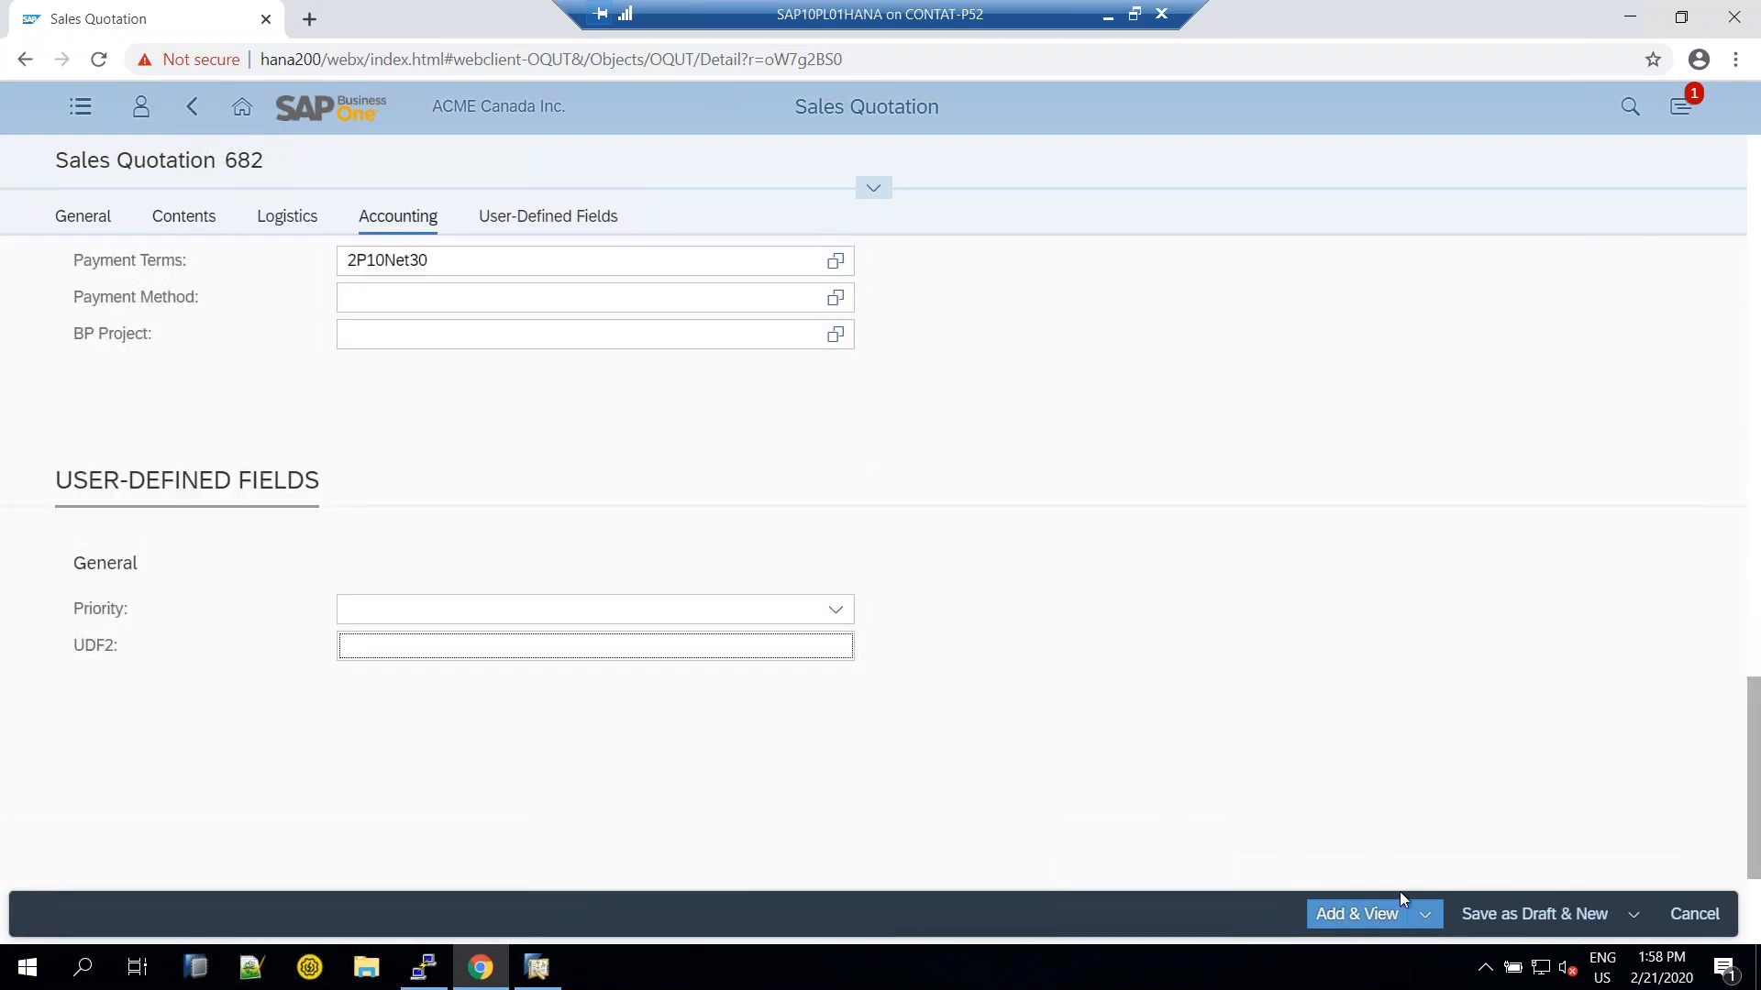
{"action": "left_click", "coordinate": [1425, 916]}
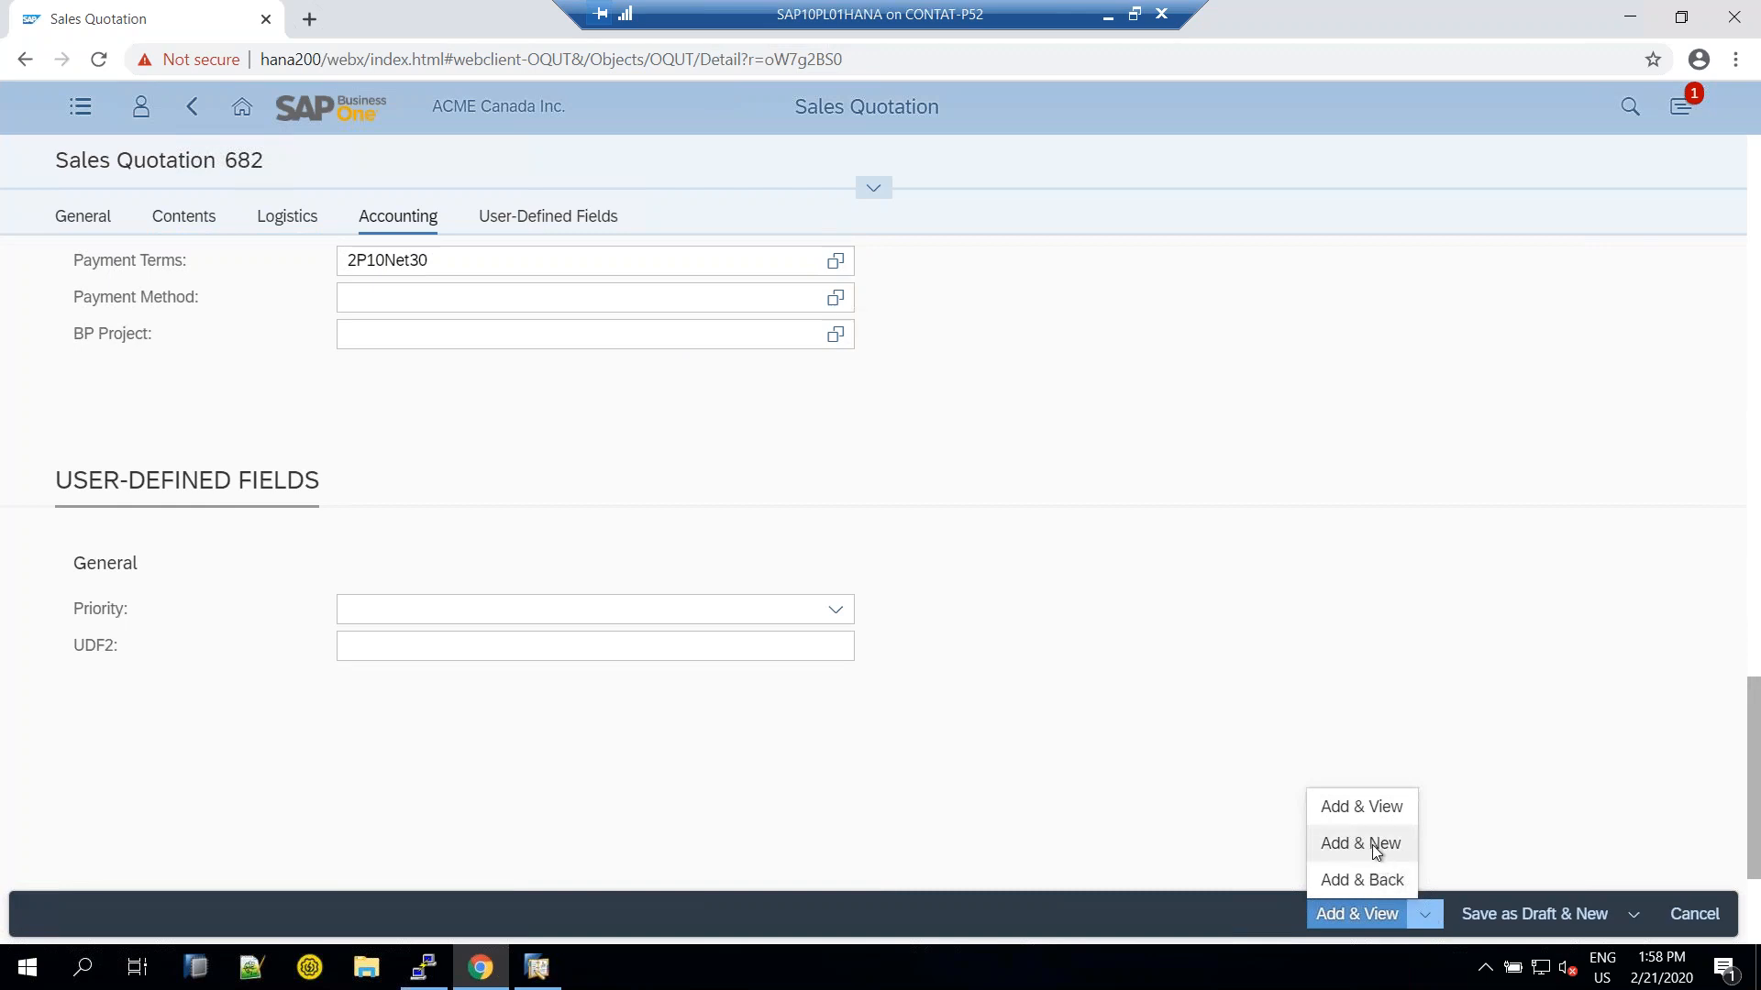
Add & View quotation 682, confirm it is Open at $536.25, and go back Home
{"action": "left_click", "coordinate": [1355, 812]}
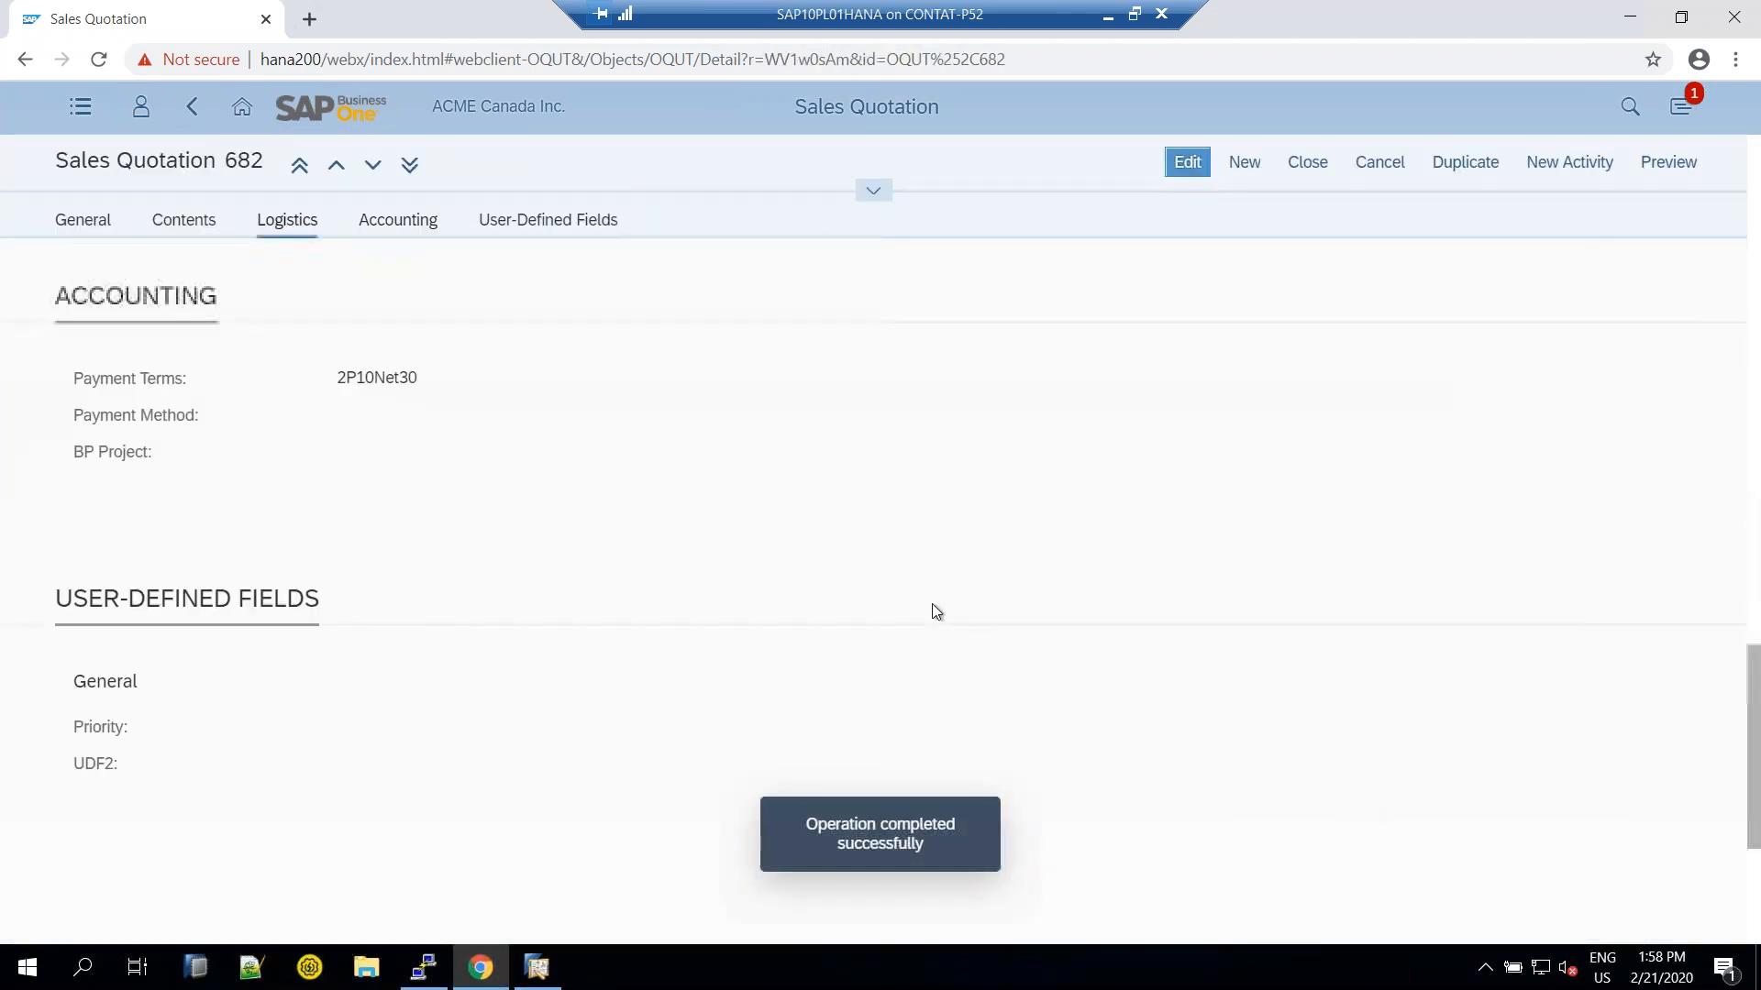
{"action": "scroll", "coordinate": [934, 603], "scroll_direction": "up", "scroll_amount": 4}
{"action": "scroll", "coordinate": [943, 601], "scroll_direction": "up", "scroll_amount": 8}
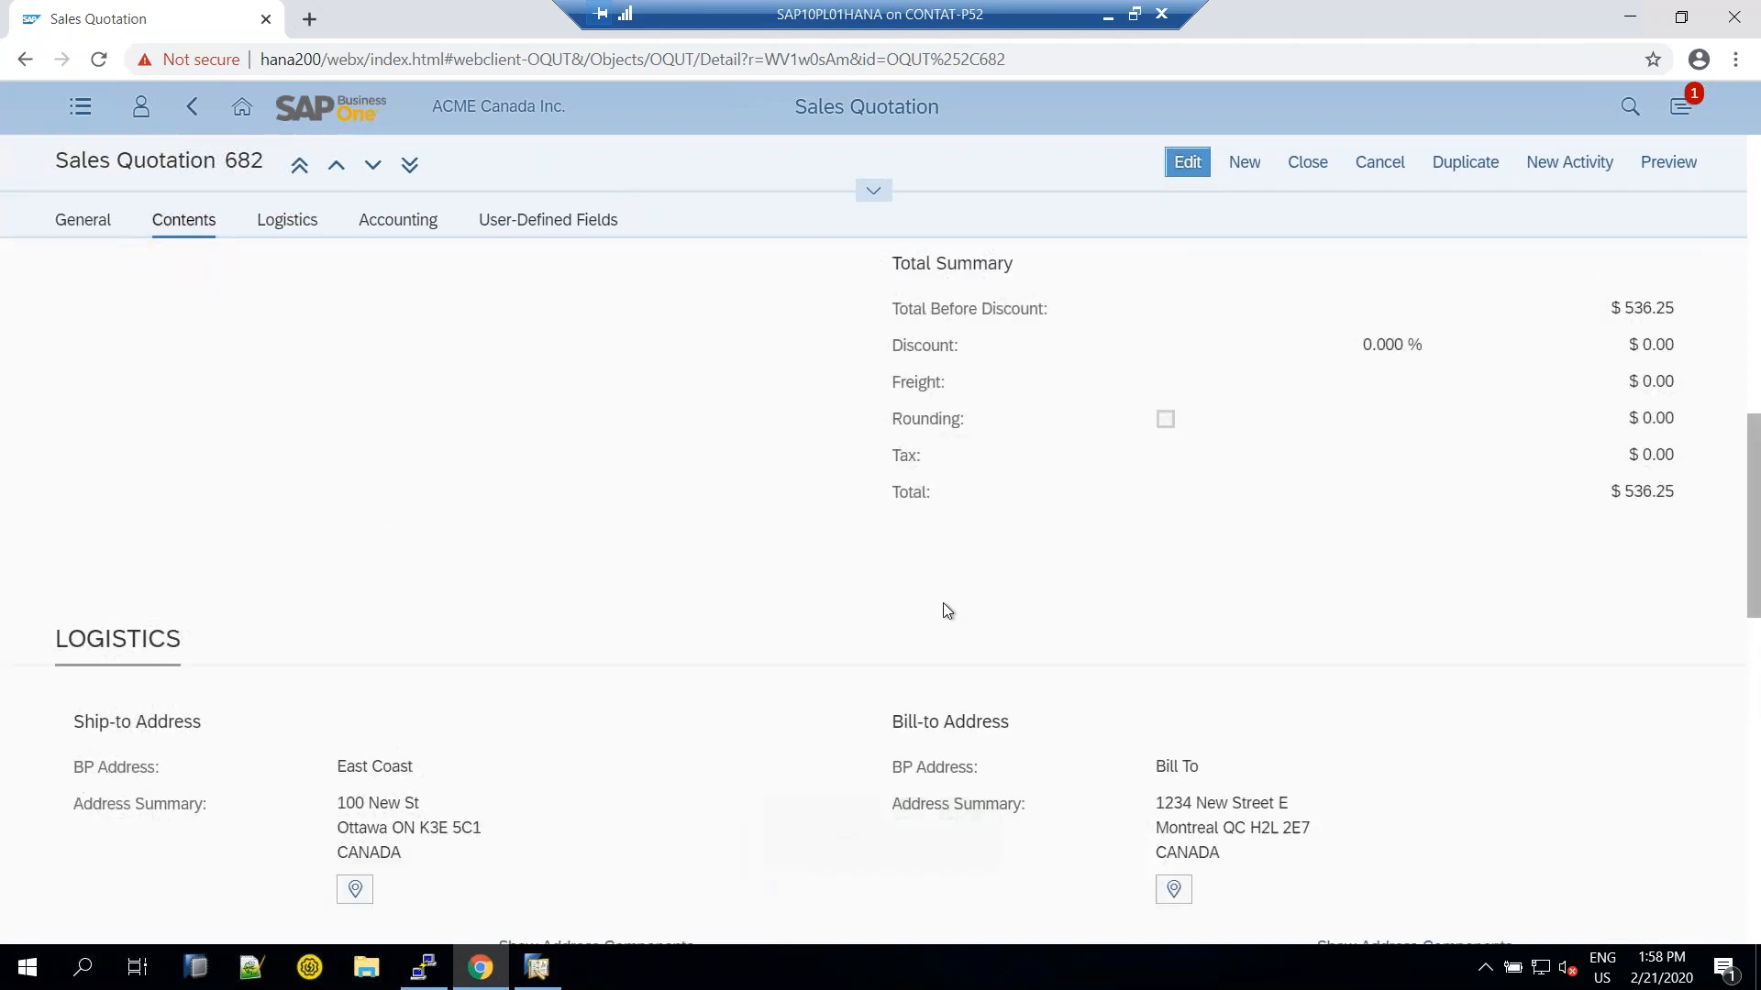
{"action": "scroll", "coordinate": [943, 604], "scroll_direction": "up", "scroll_amount": 3}
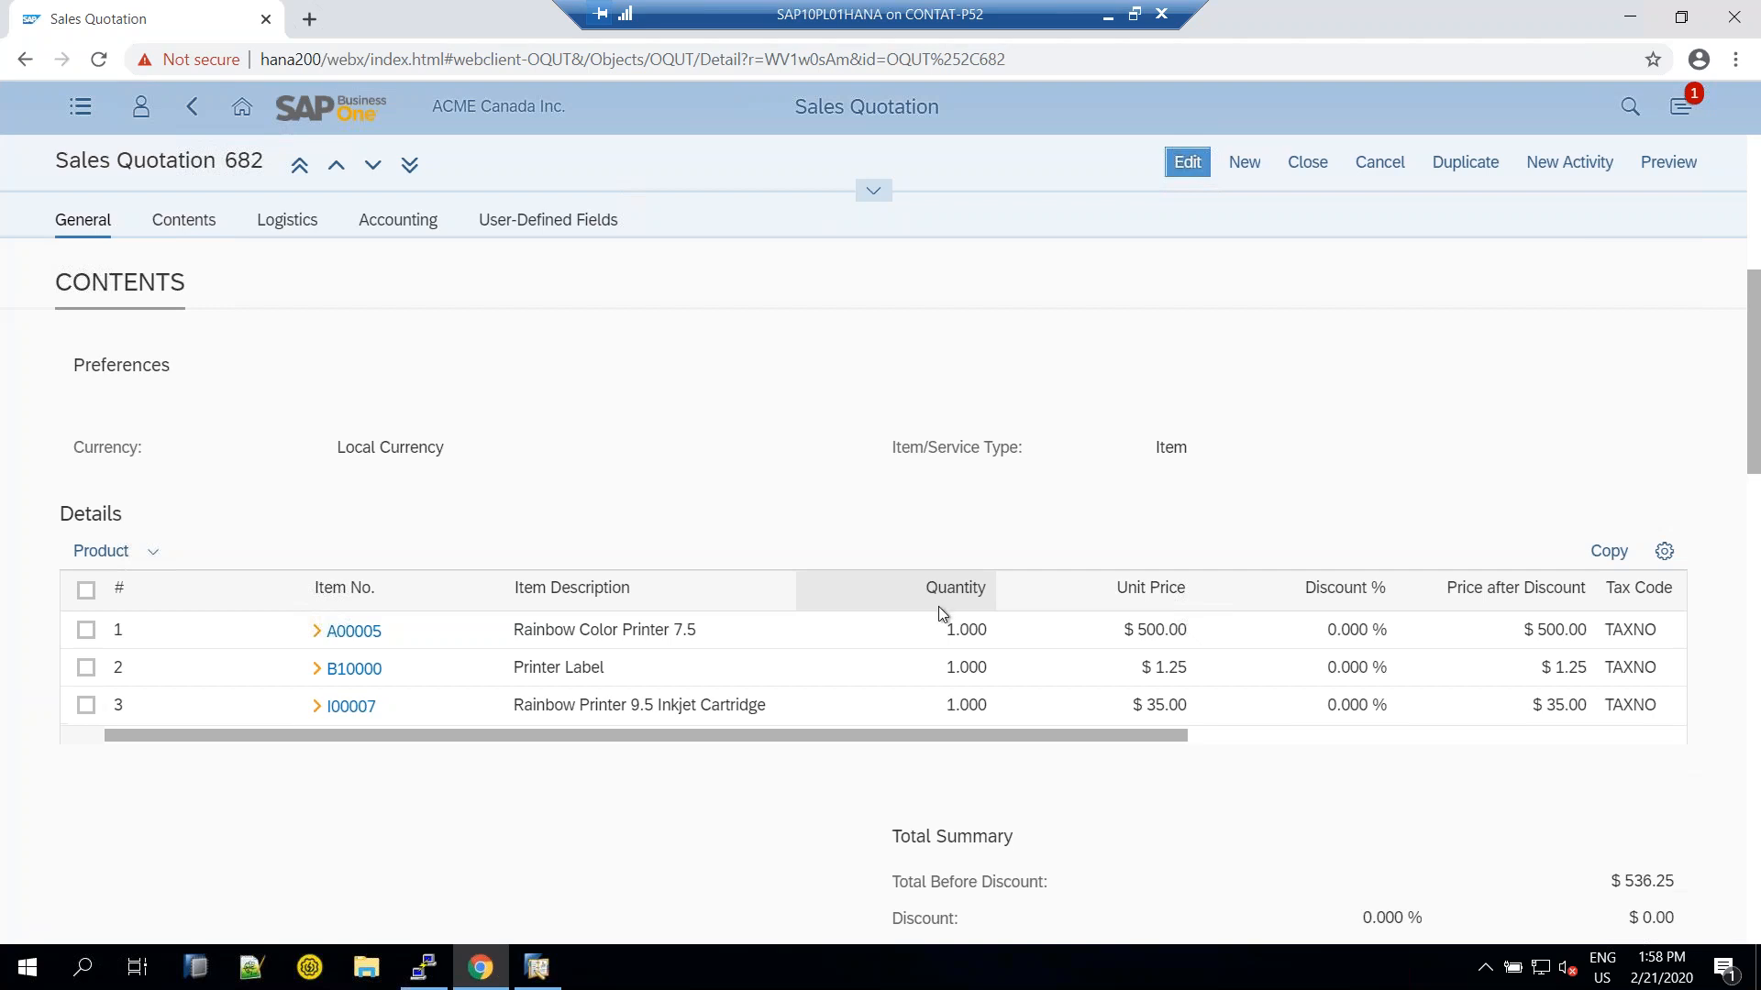
{"action": "scroll", "coordinate": [938, 607], "scroll_direction": "up", "scroll_amount": 5}
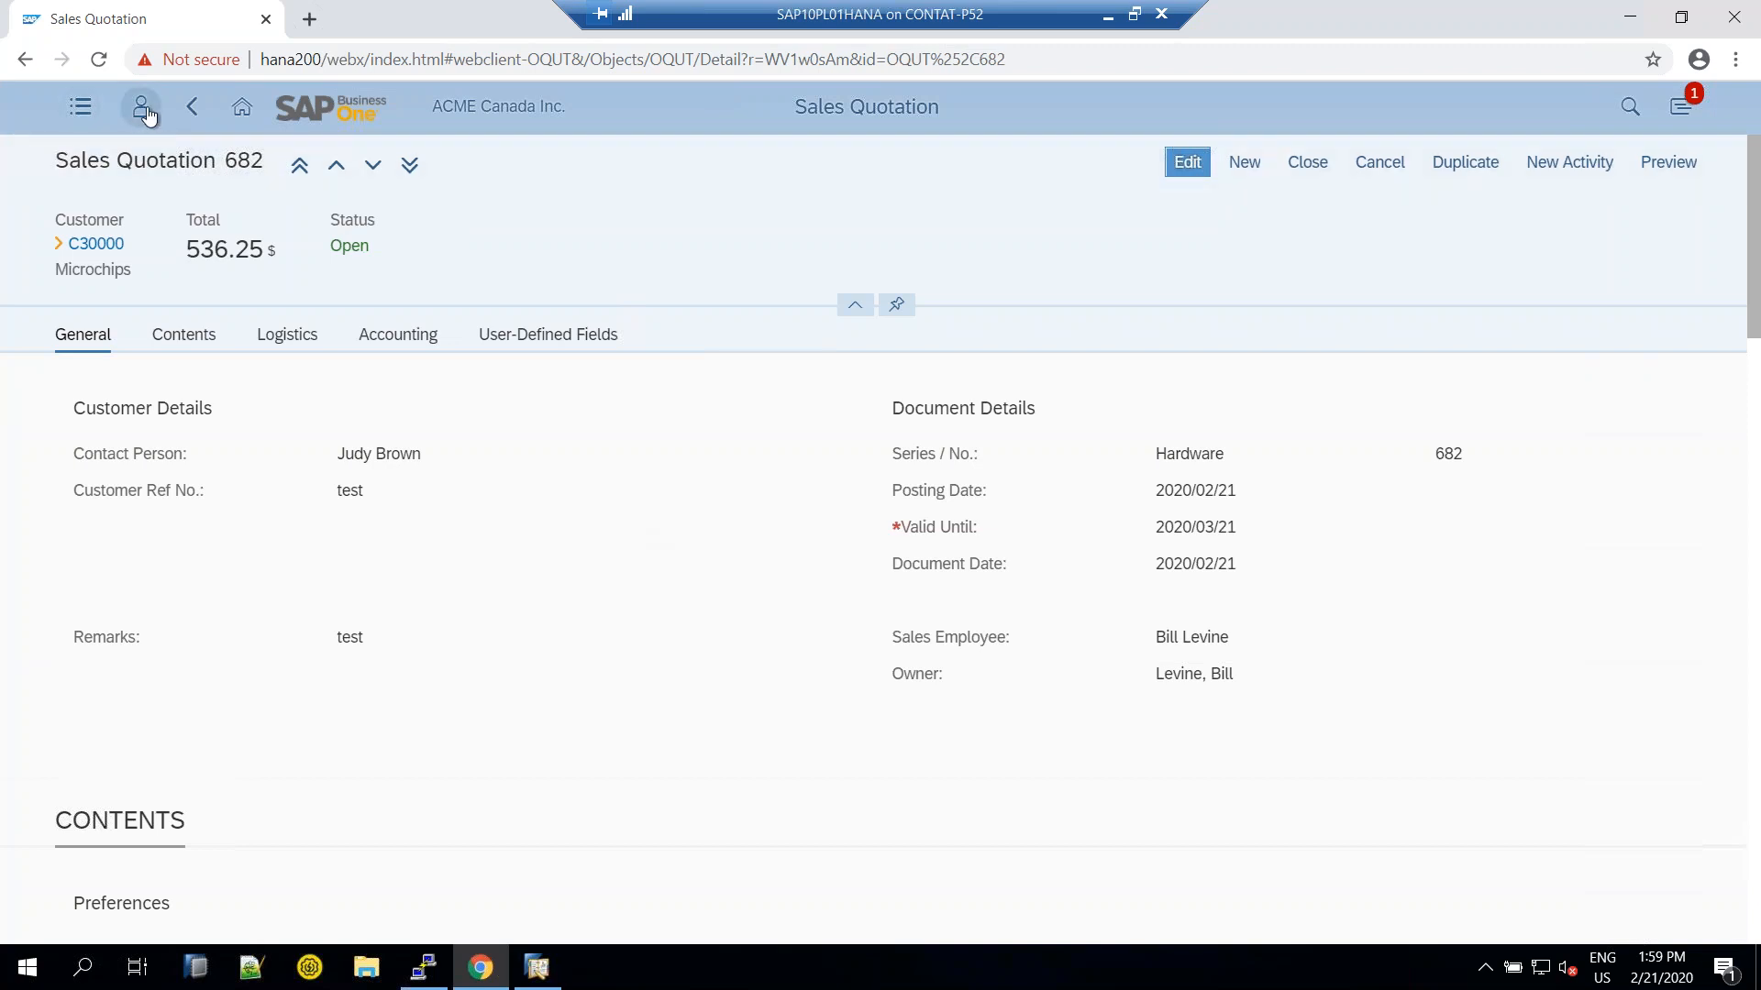
{"action": "left_click", "coordinate": [242, 108]}
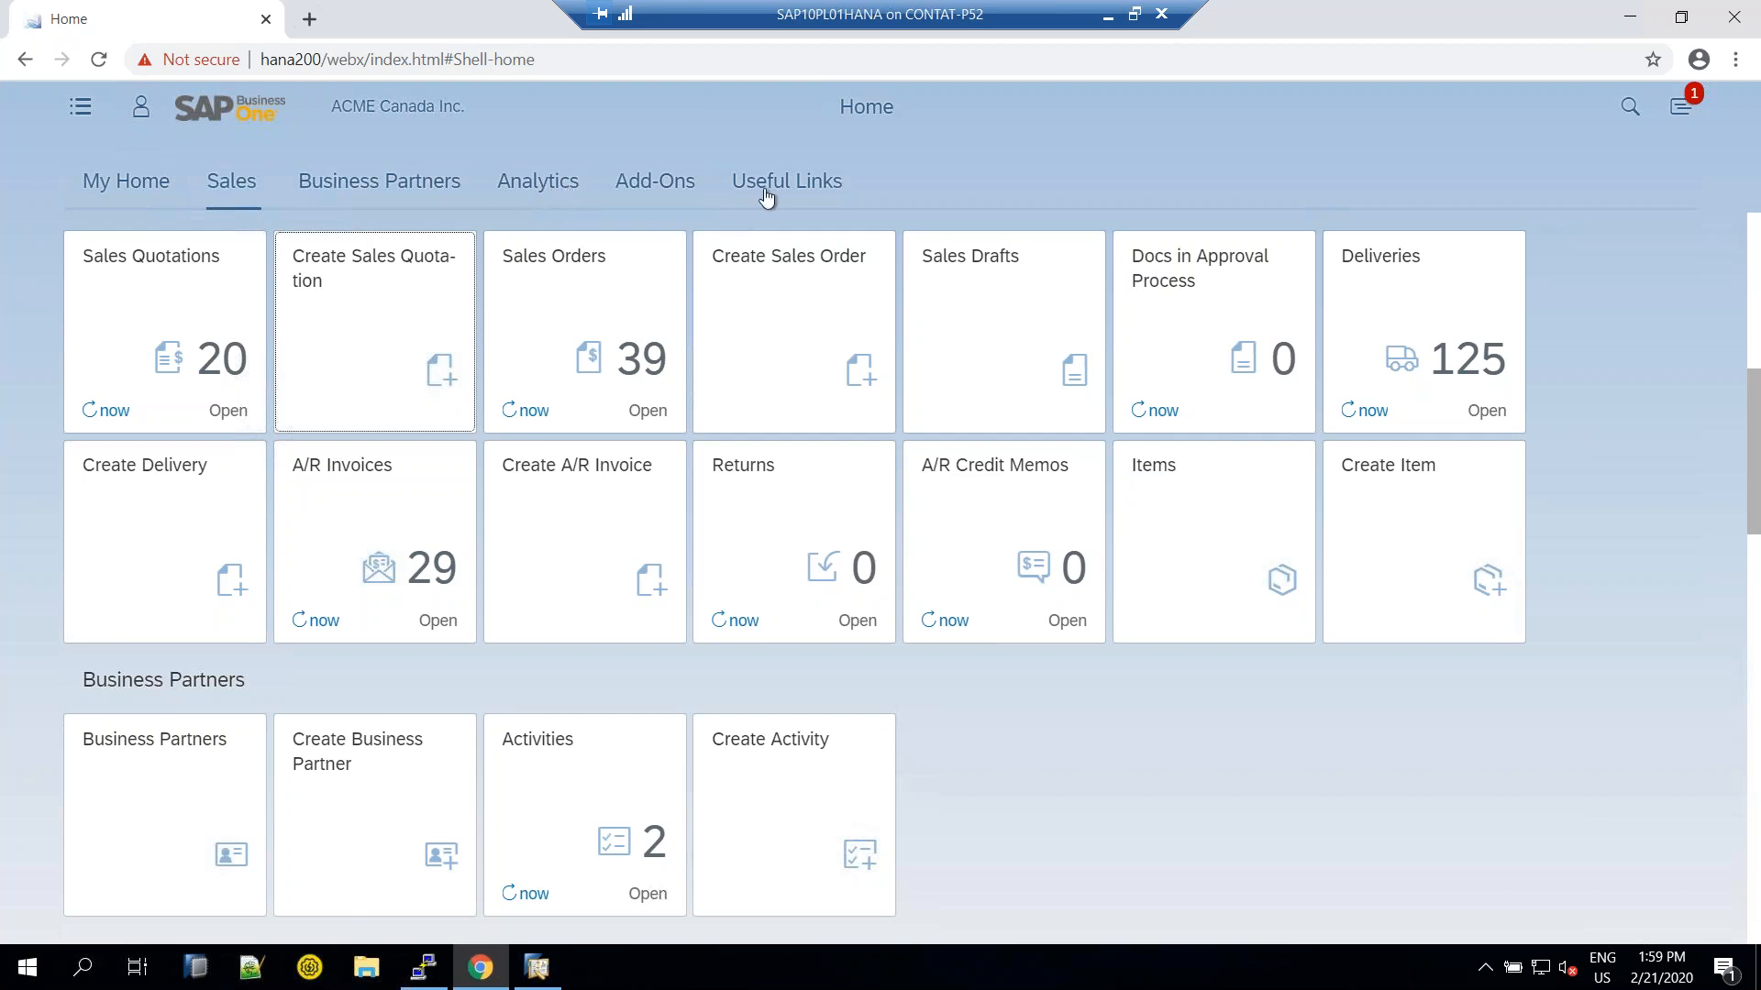
Switch the Home page to its Analytics tiles, such as Sales YTD by Customer Group
{"action": "left_click", "coordinate": [543, 185]}
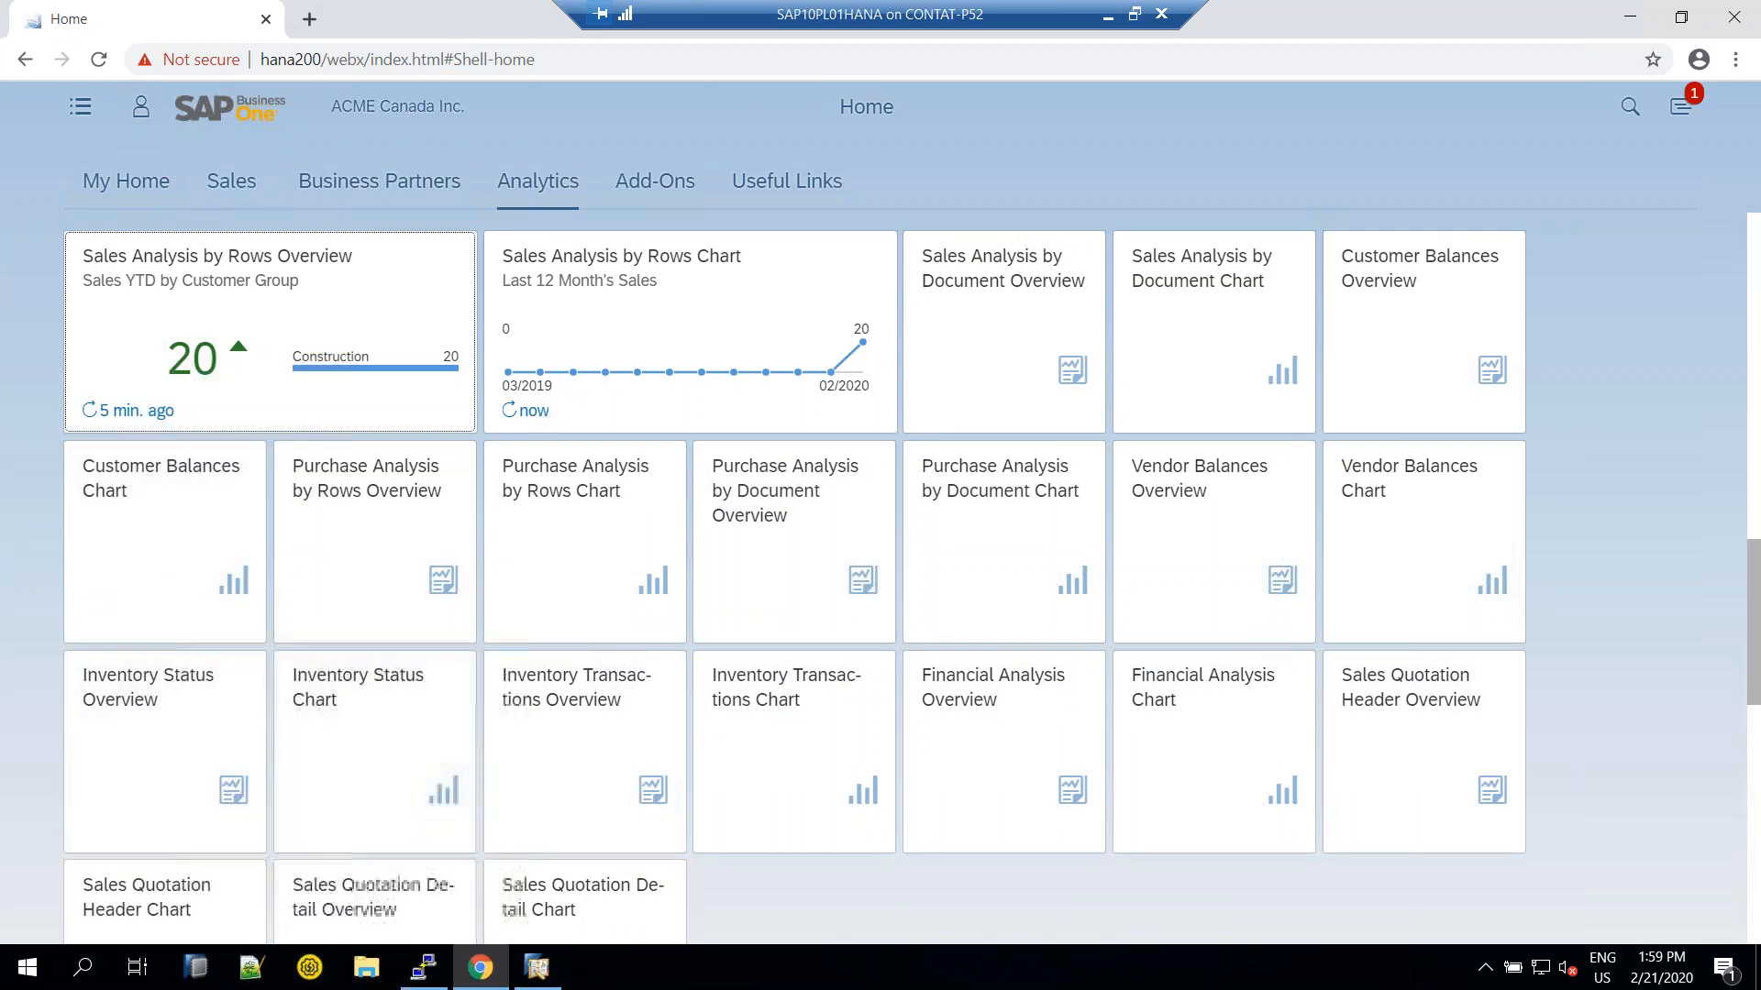
{"action": "left_click", "coordinate": [538, 968]}
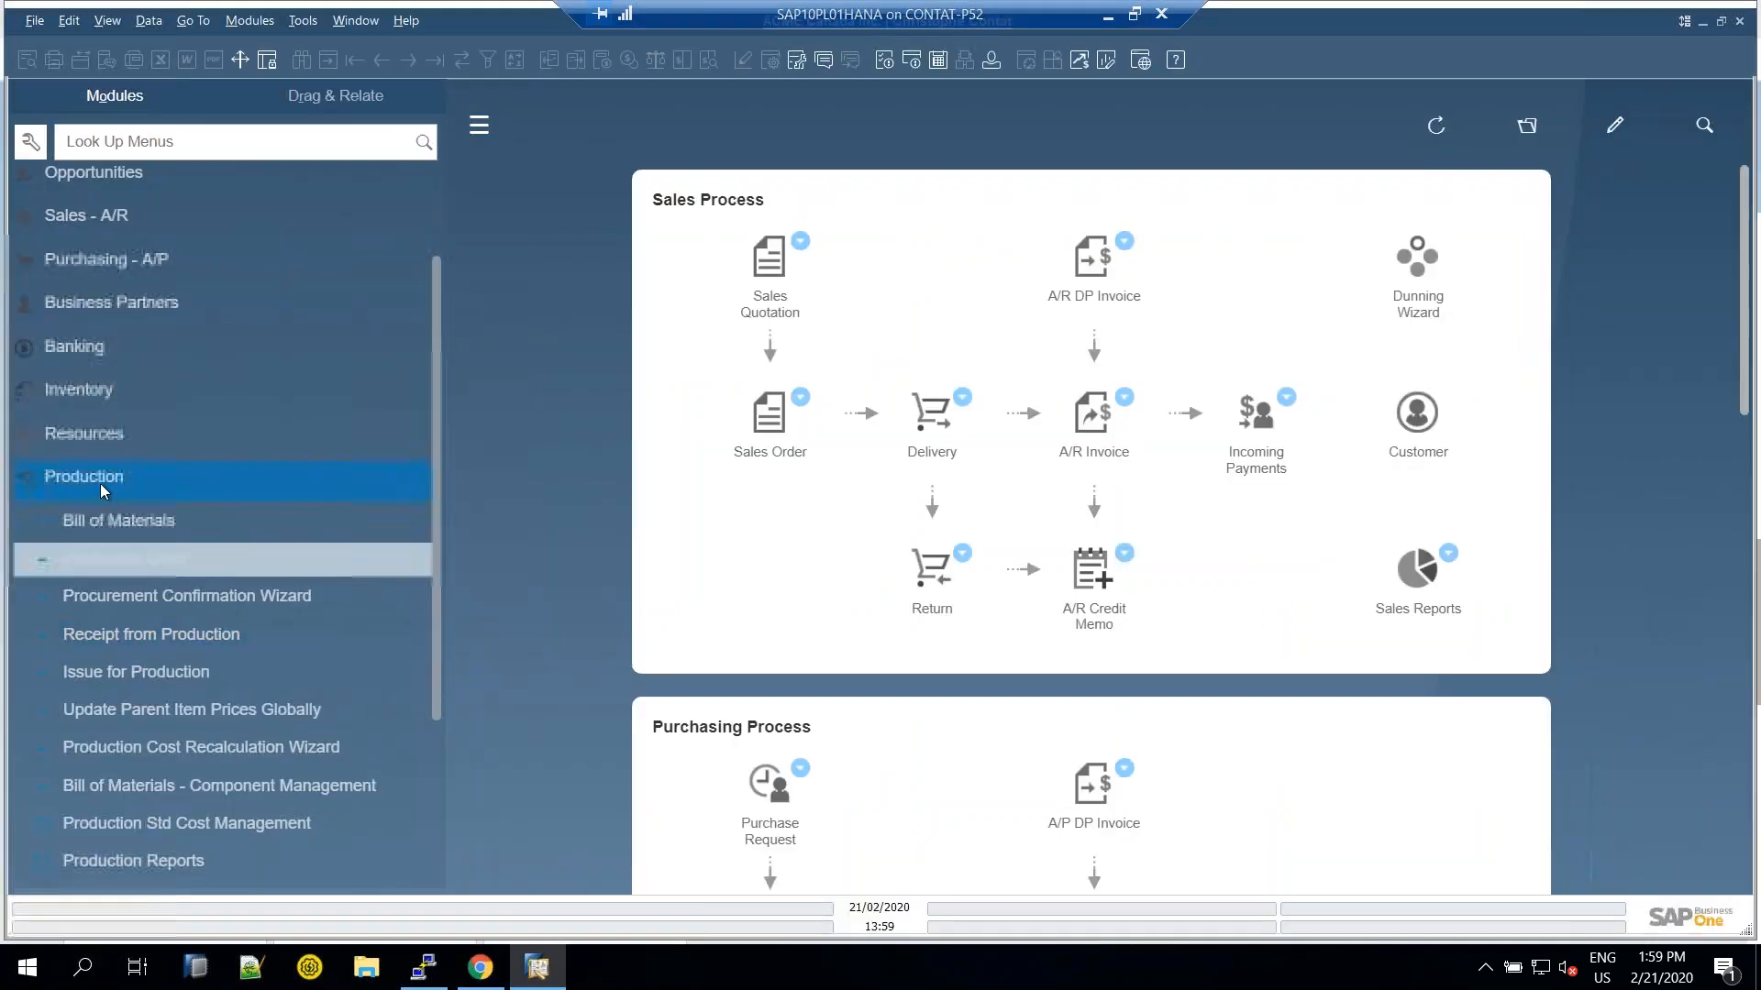
{"action": "scroll", "coordinate": [85, 394], "scroll_direction": "up", "scroll_amount": 3}
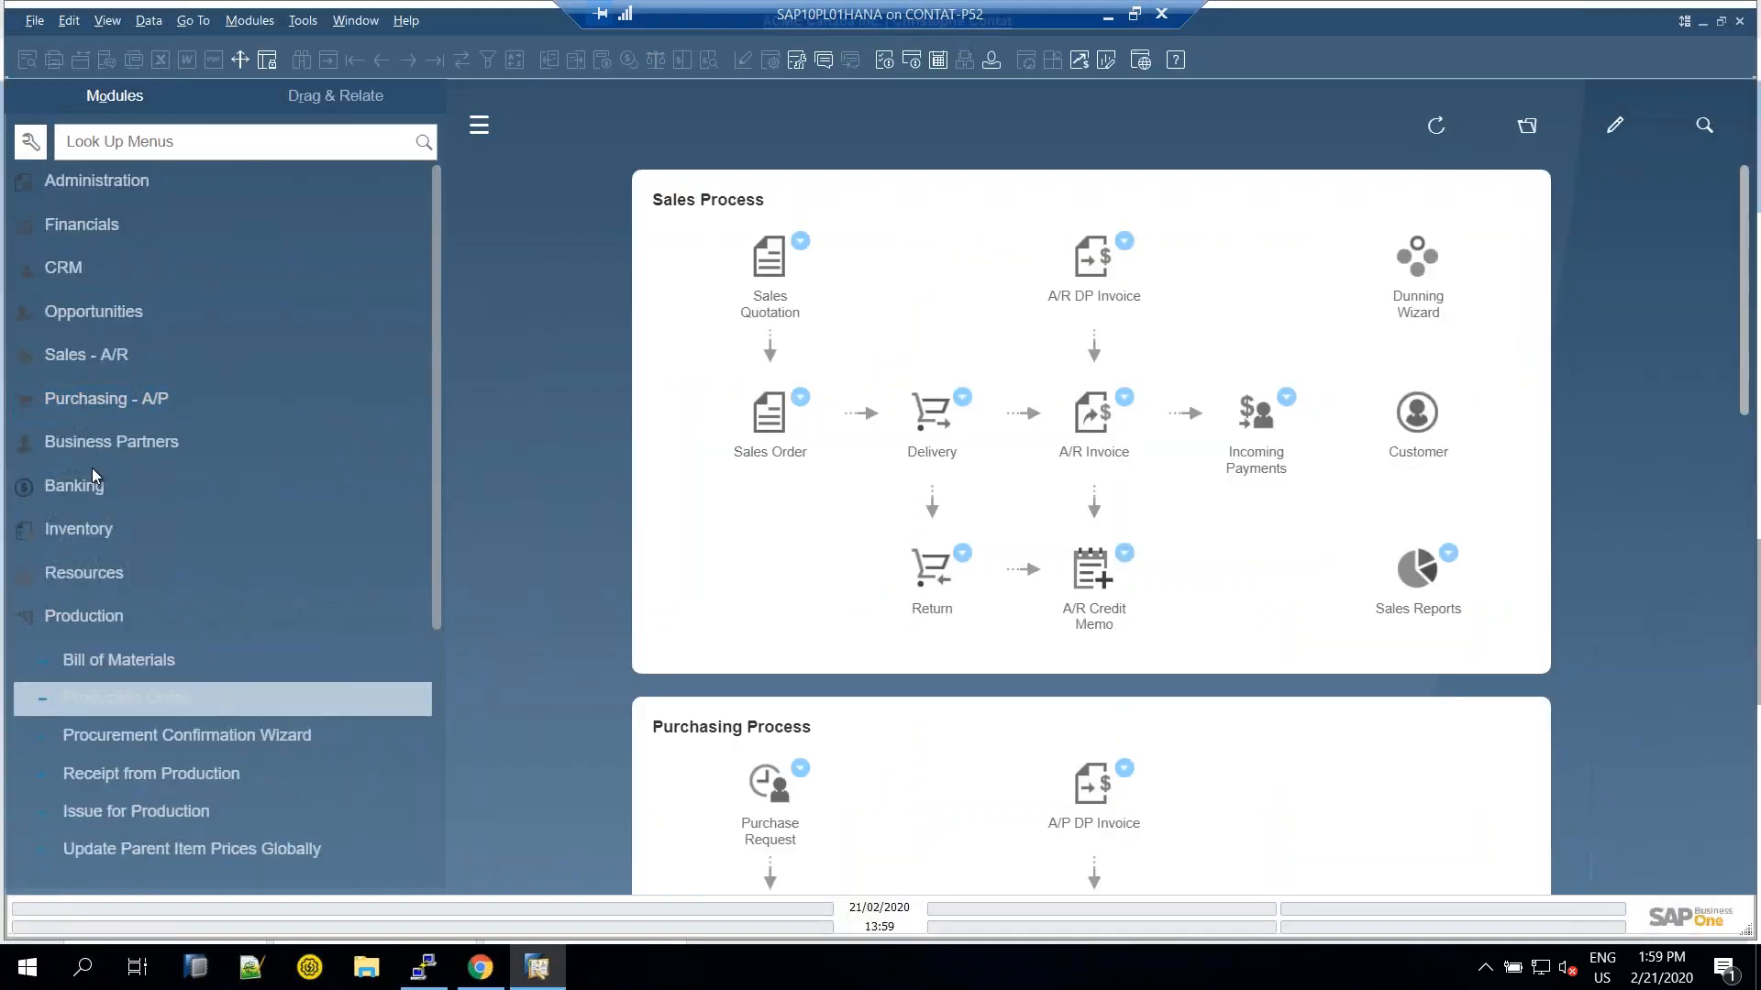
{"action": "left_click", "coordinate": [97, 358]}
{"action": "scroll", "coordinate": [119, 260], "scroll_direction": "down", "scroll_amount": 5}
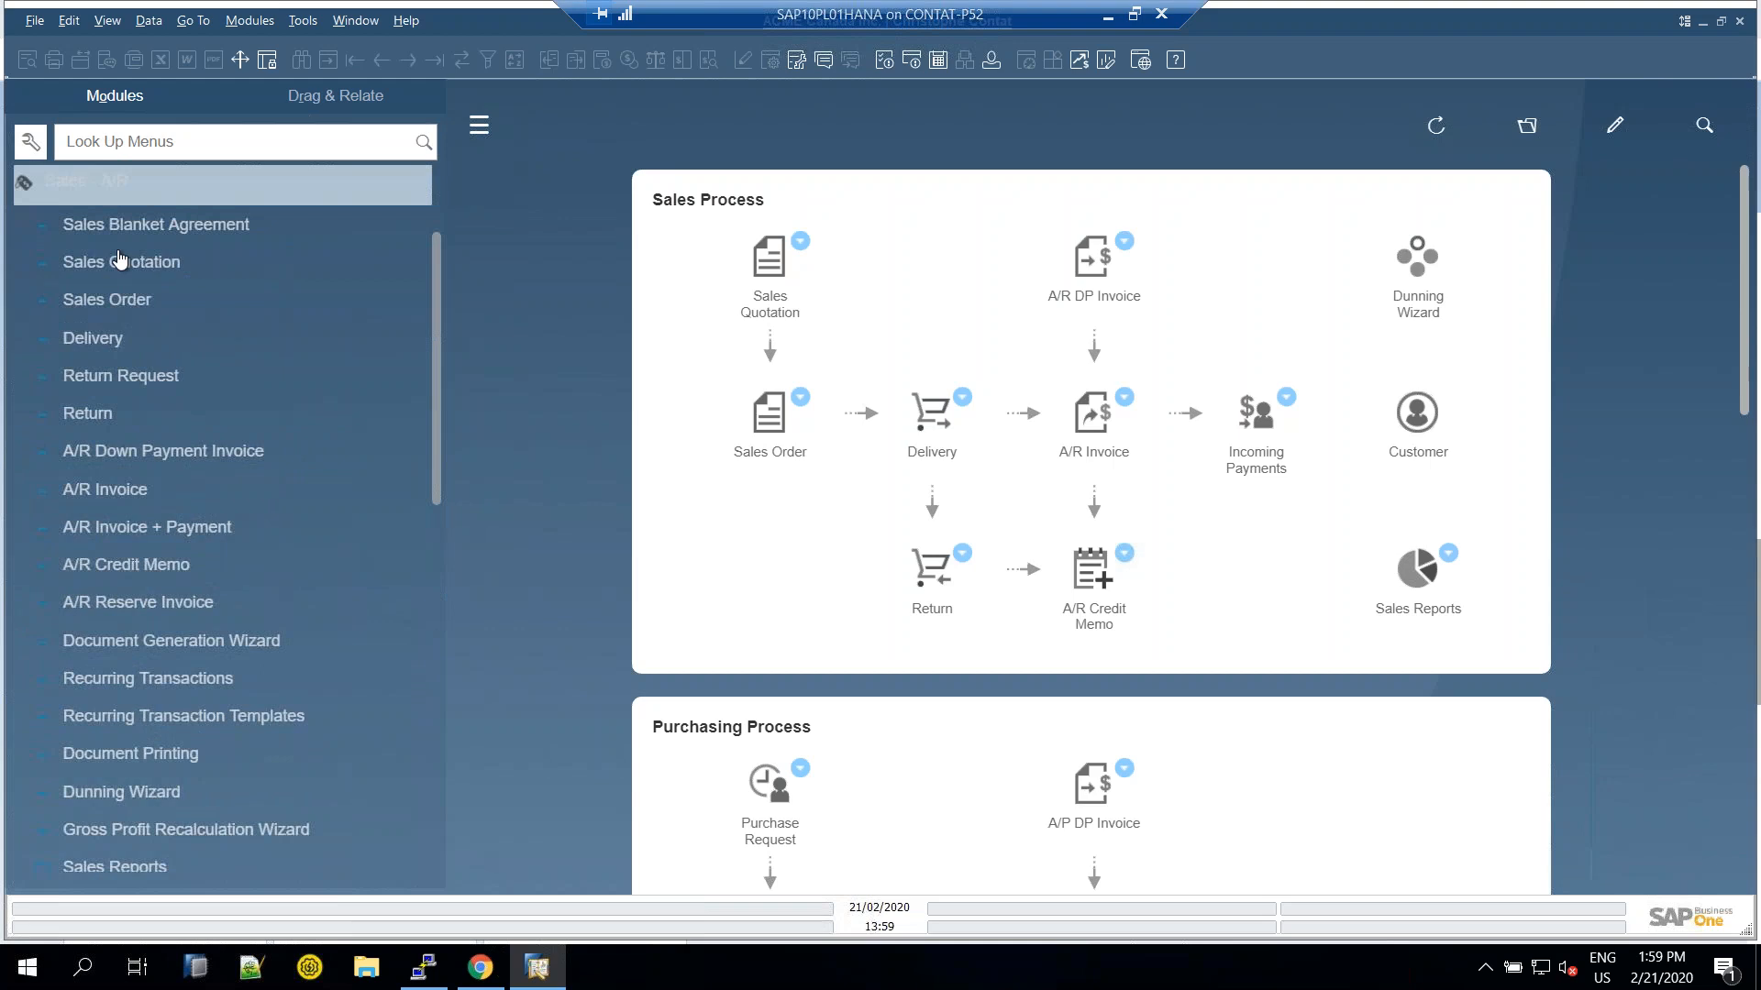
{"action": "scroll", "coordinate": [151, 578], "scroll_direction": "down", "scroll_amount": 3}
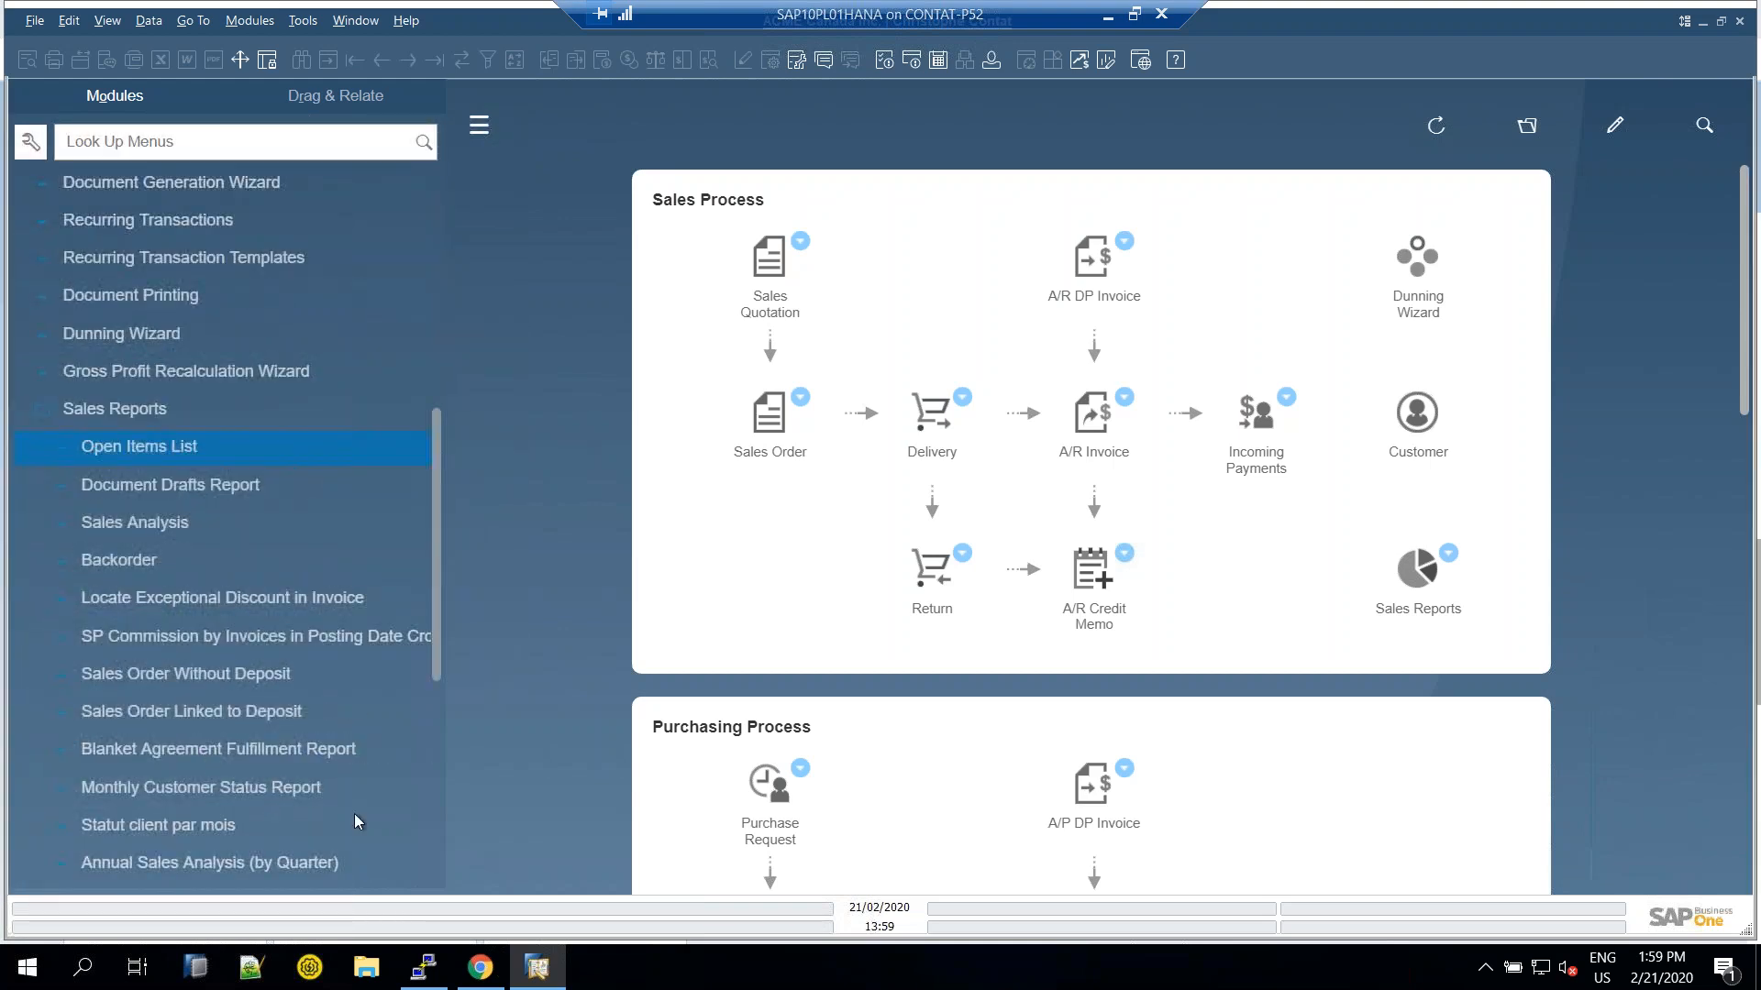
Open the Sales Analysis by Document Overview dashboard and switch to the other saved view
{"action": "left_click", "coordinate": [480, 968]}
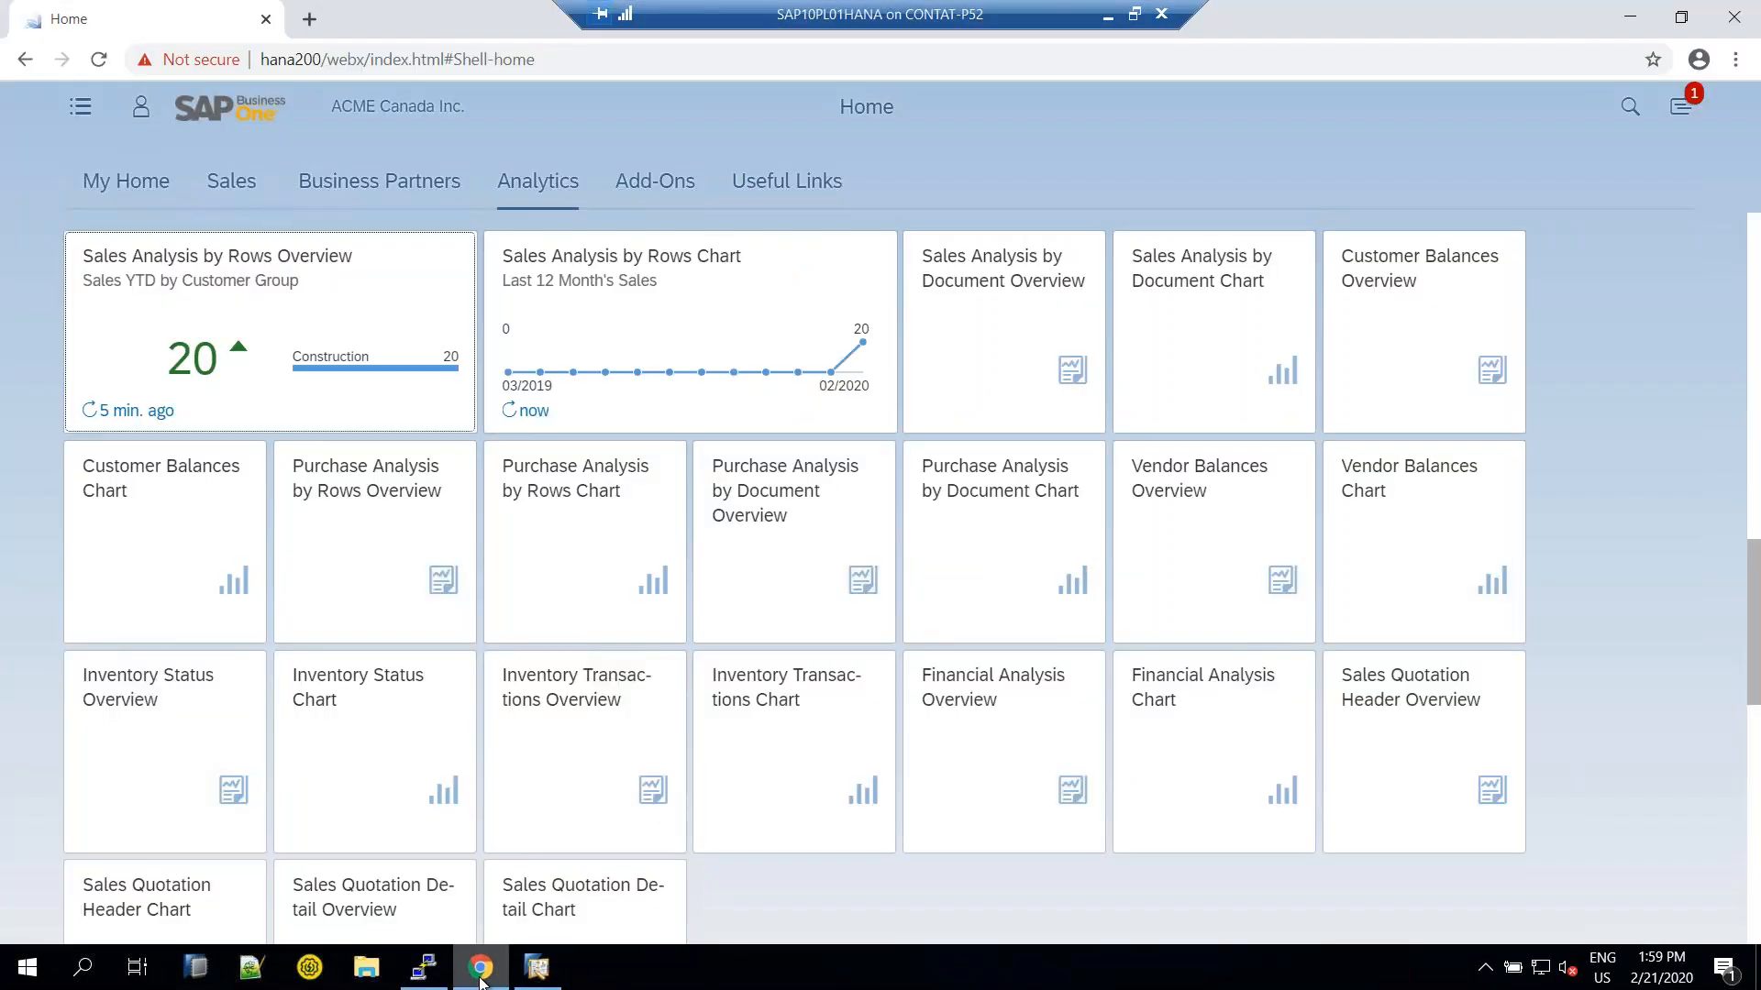
{"action": "left_click", "coordinate": [989, 302]}
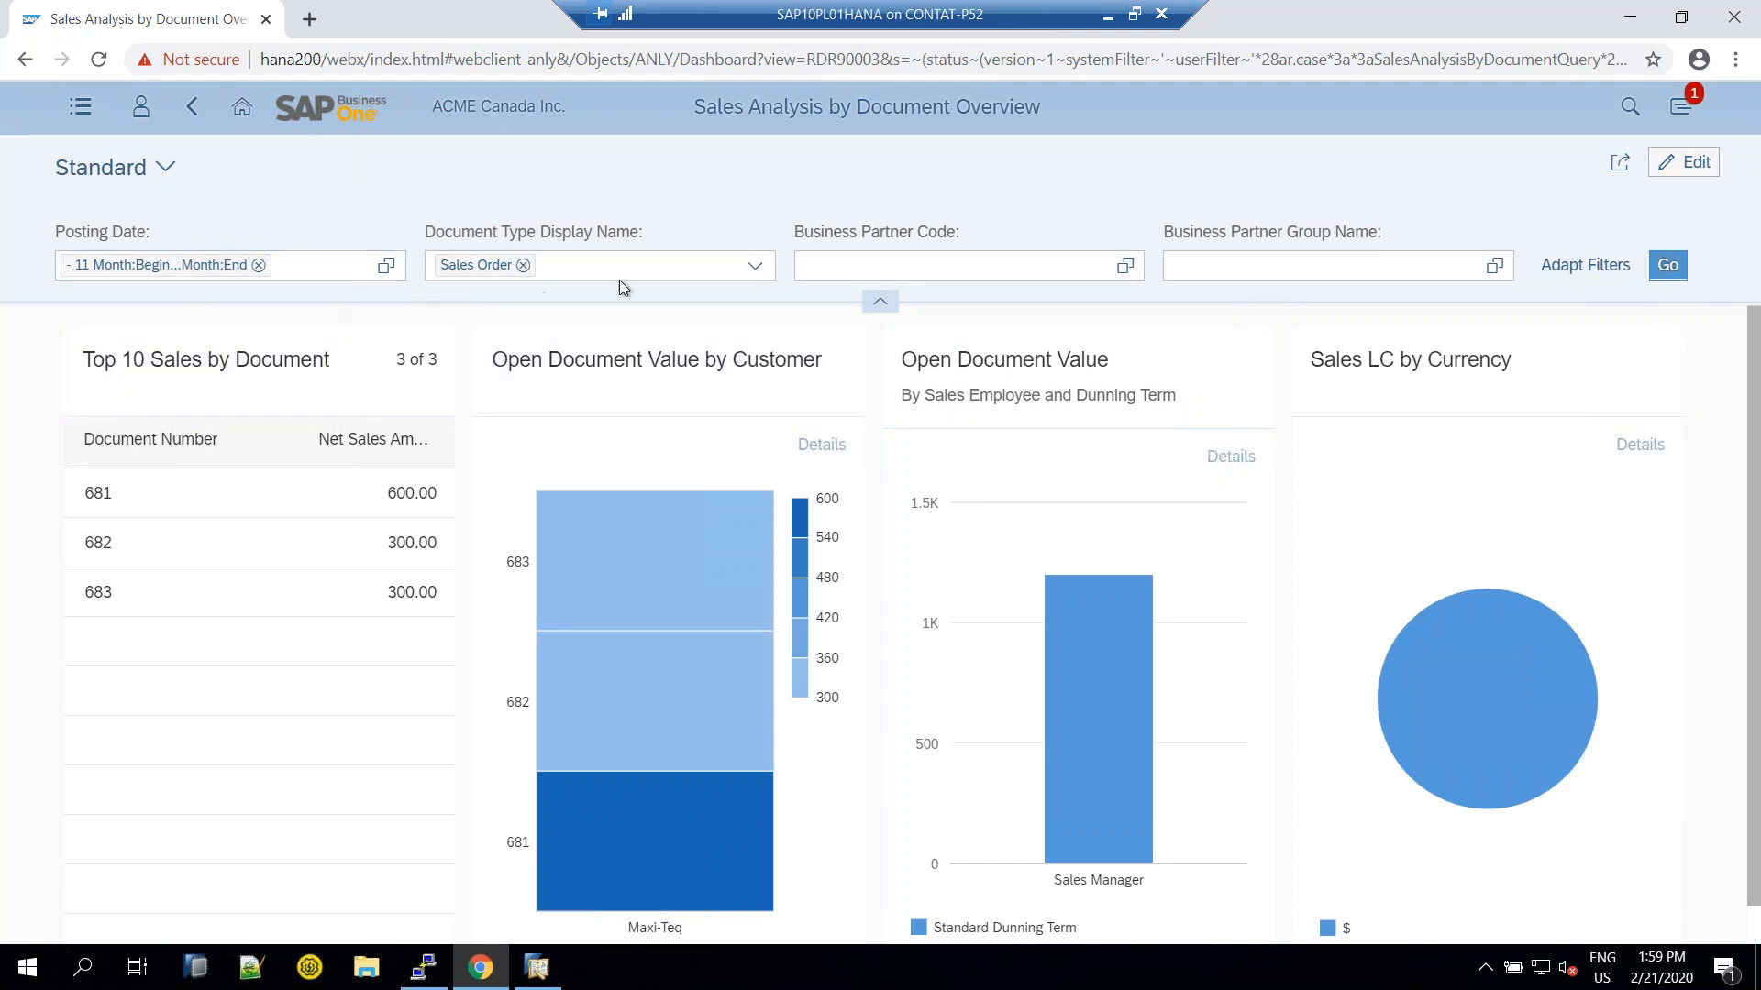
{"action": "left_click", "coordinate": [165, 175]}
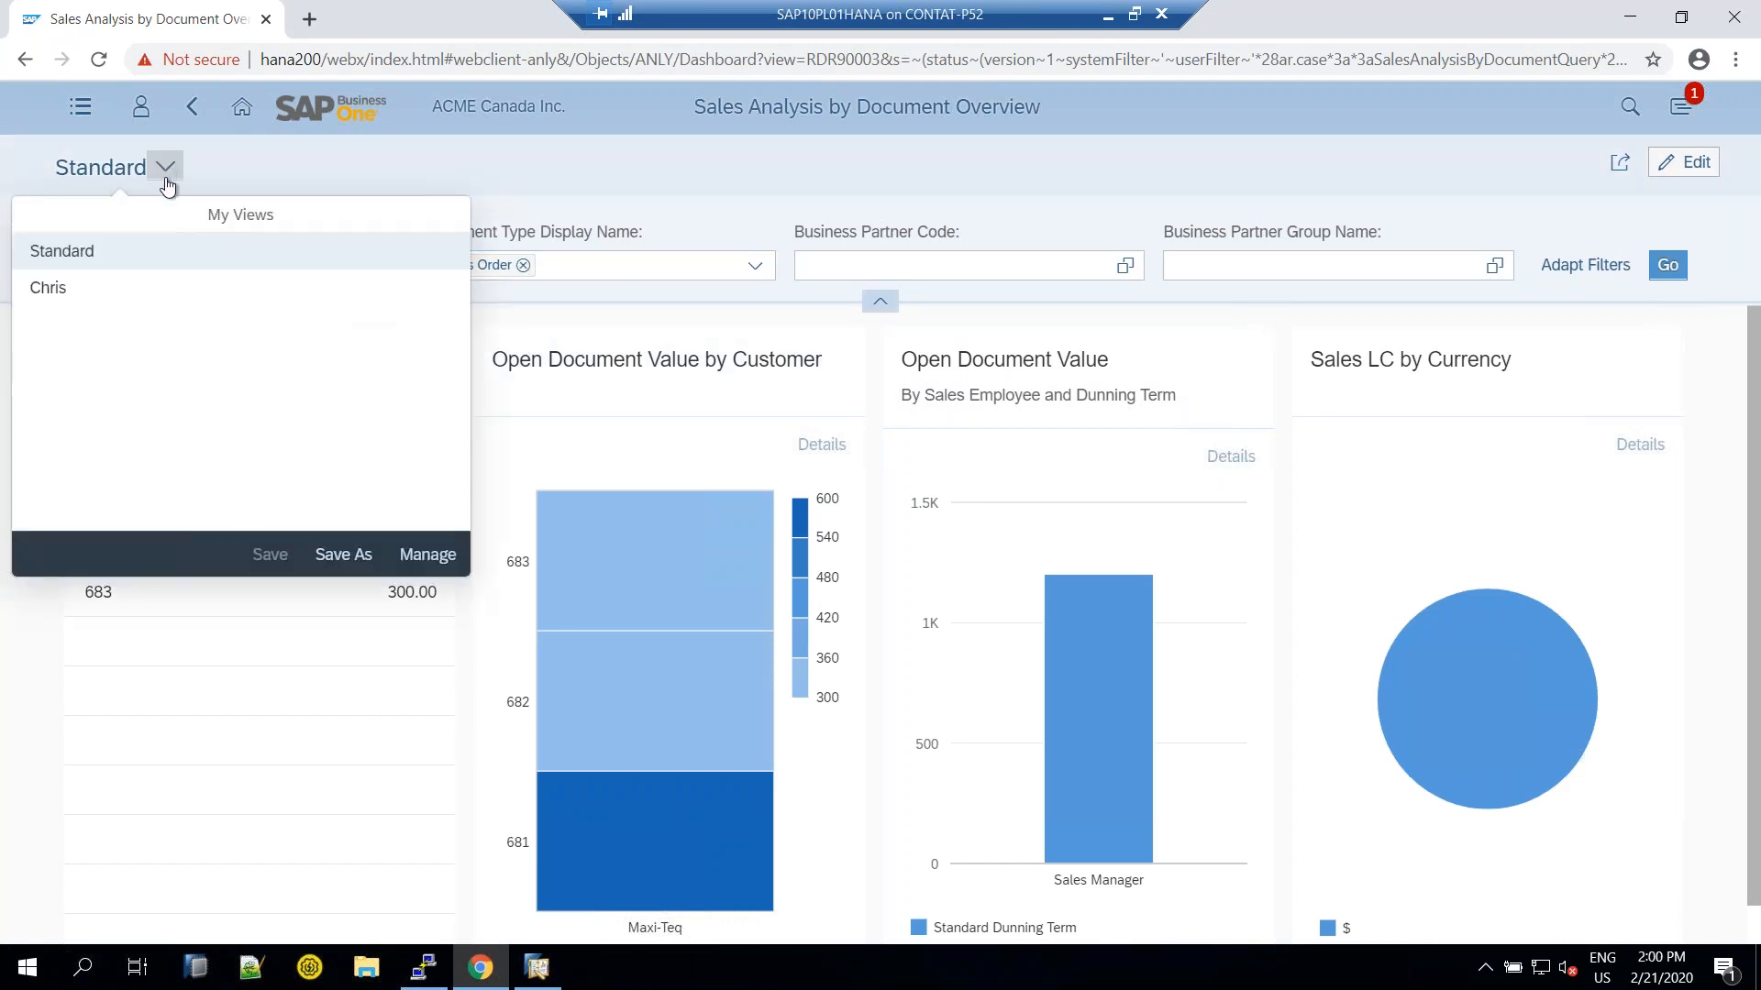
{"action": "left_click", "coordinate": [62, 292]}
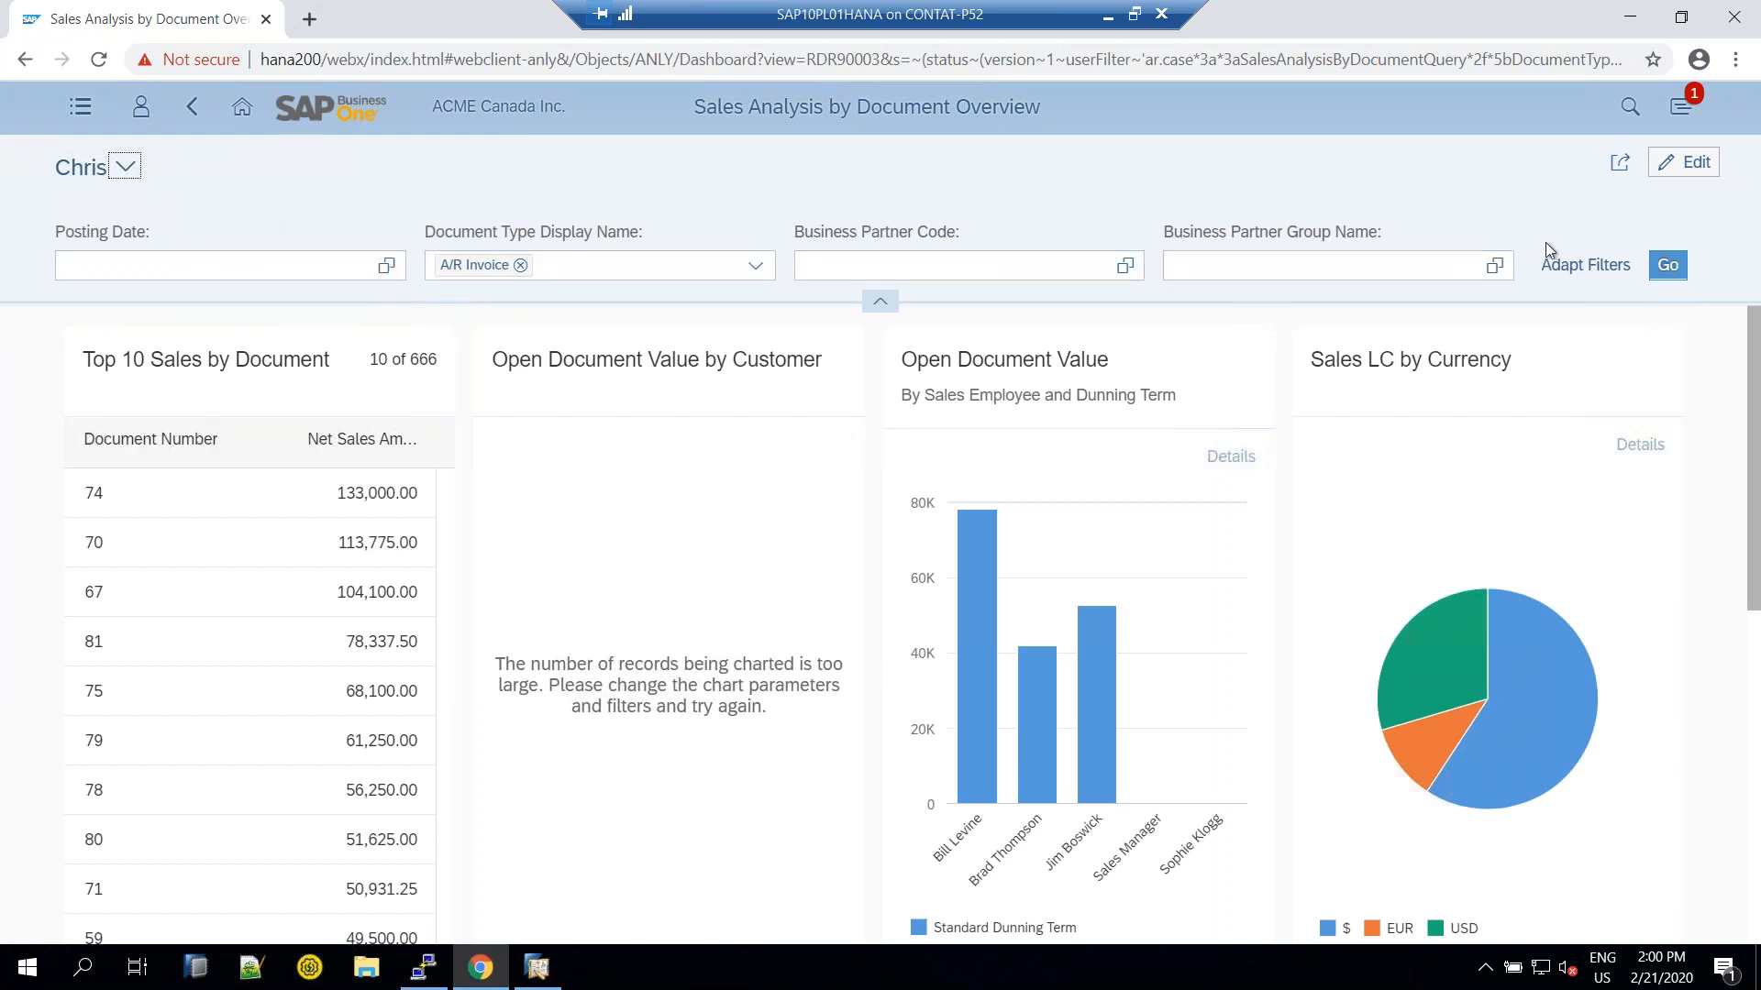
Cancel the Adapt Filters dialog without changes and scroll down to the Ventes chart cards
{"action": "left_click", "coordinate": [1608, 274]}
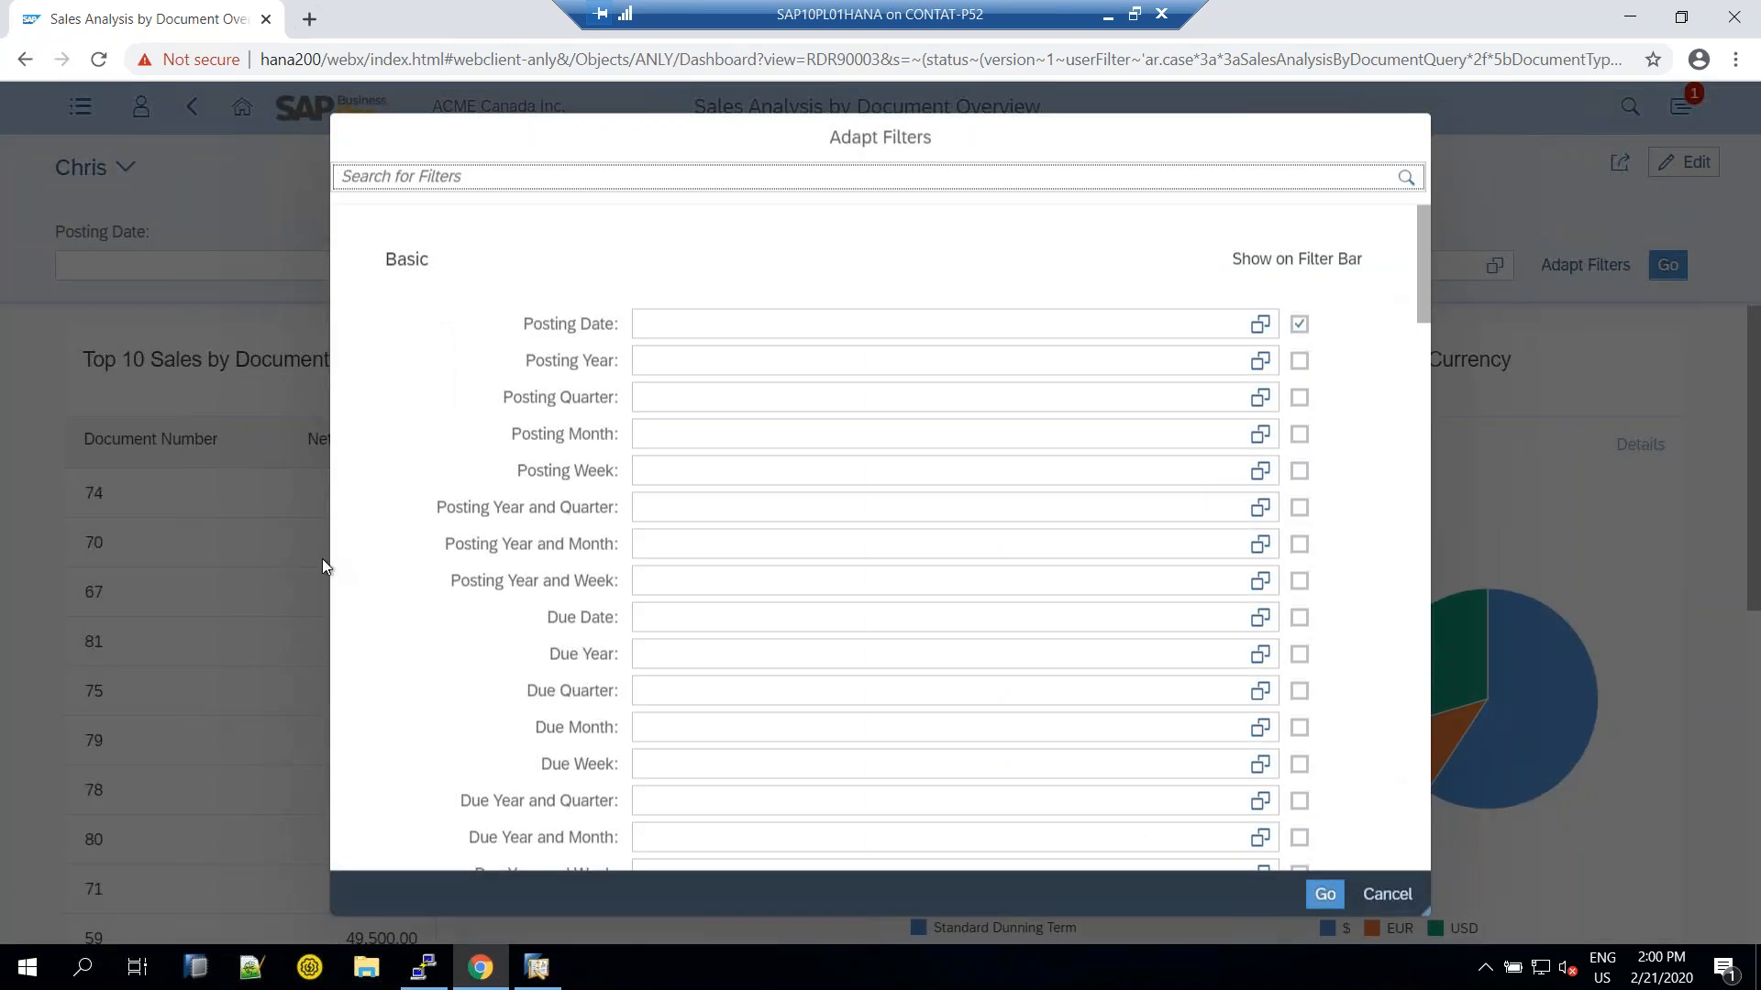
{"action": "left_click", "coordinate": [1386, 894]}
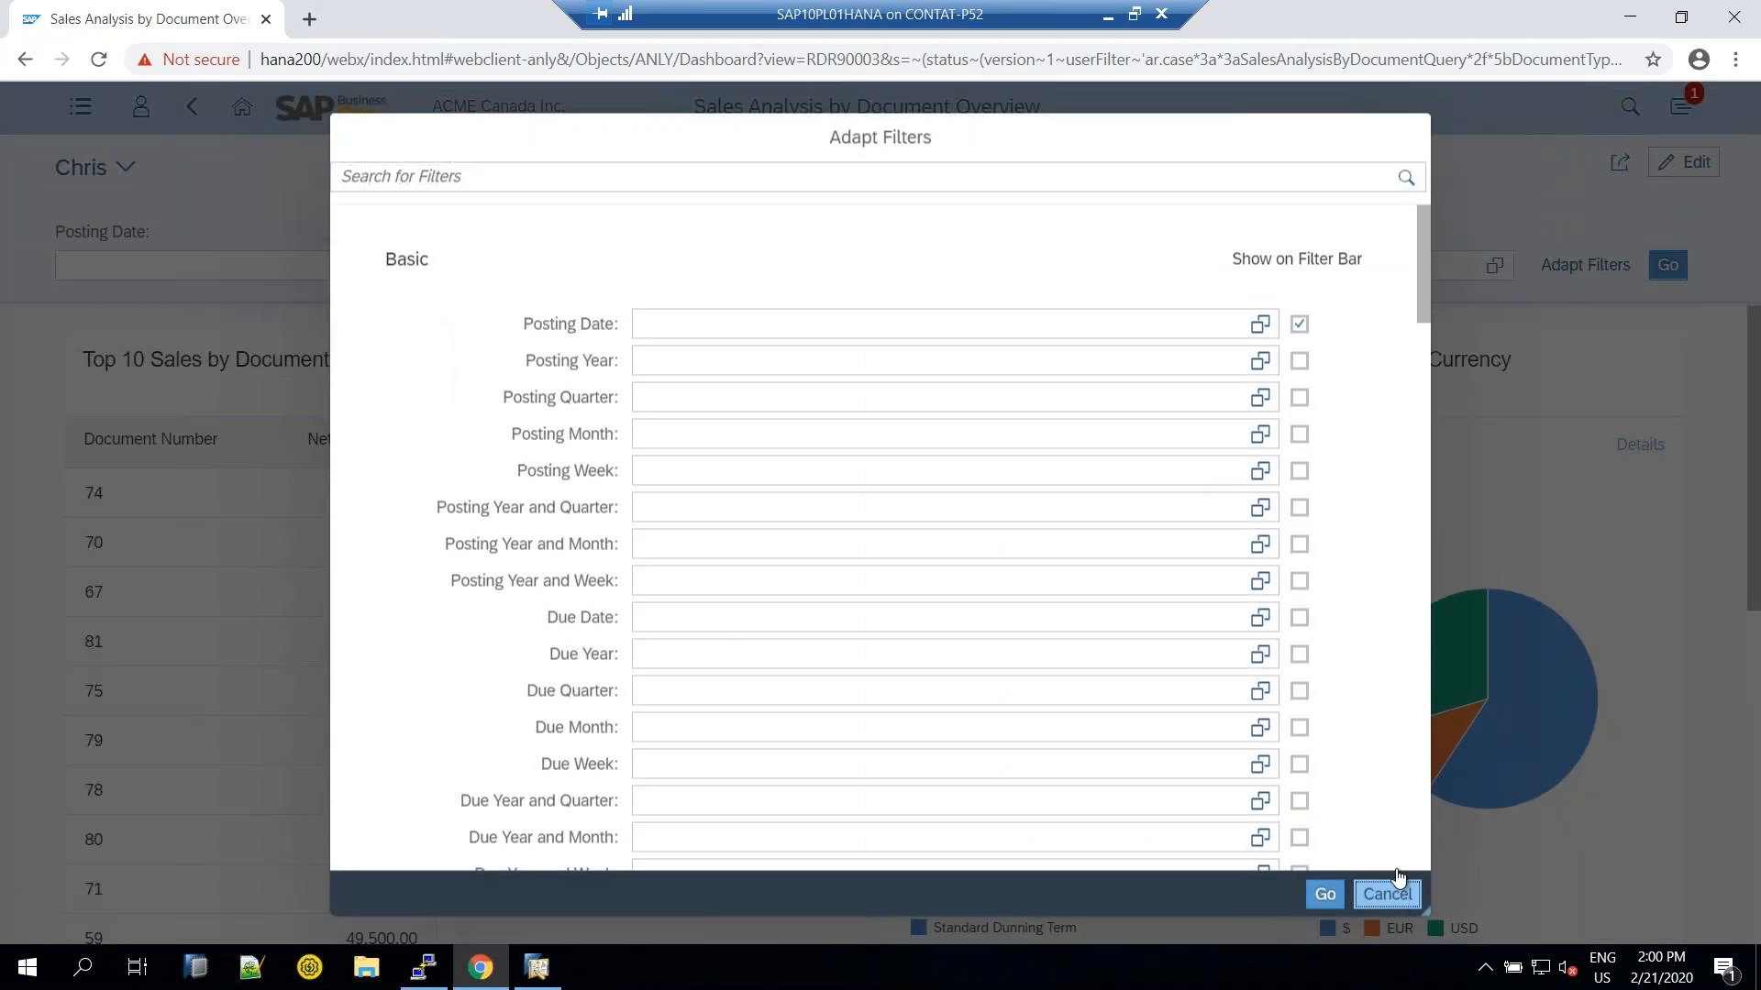
{"action": "scroll", "coordinate": [577, 381], "scroll_direction": "down", "scroll_amount": 6}
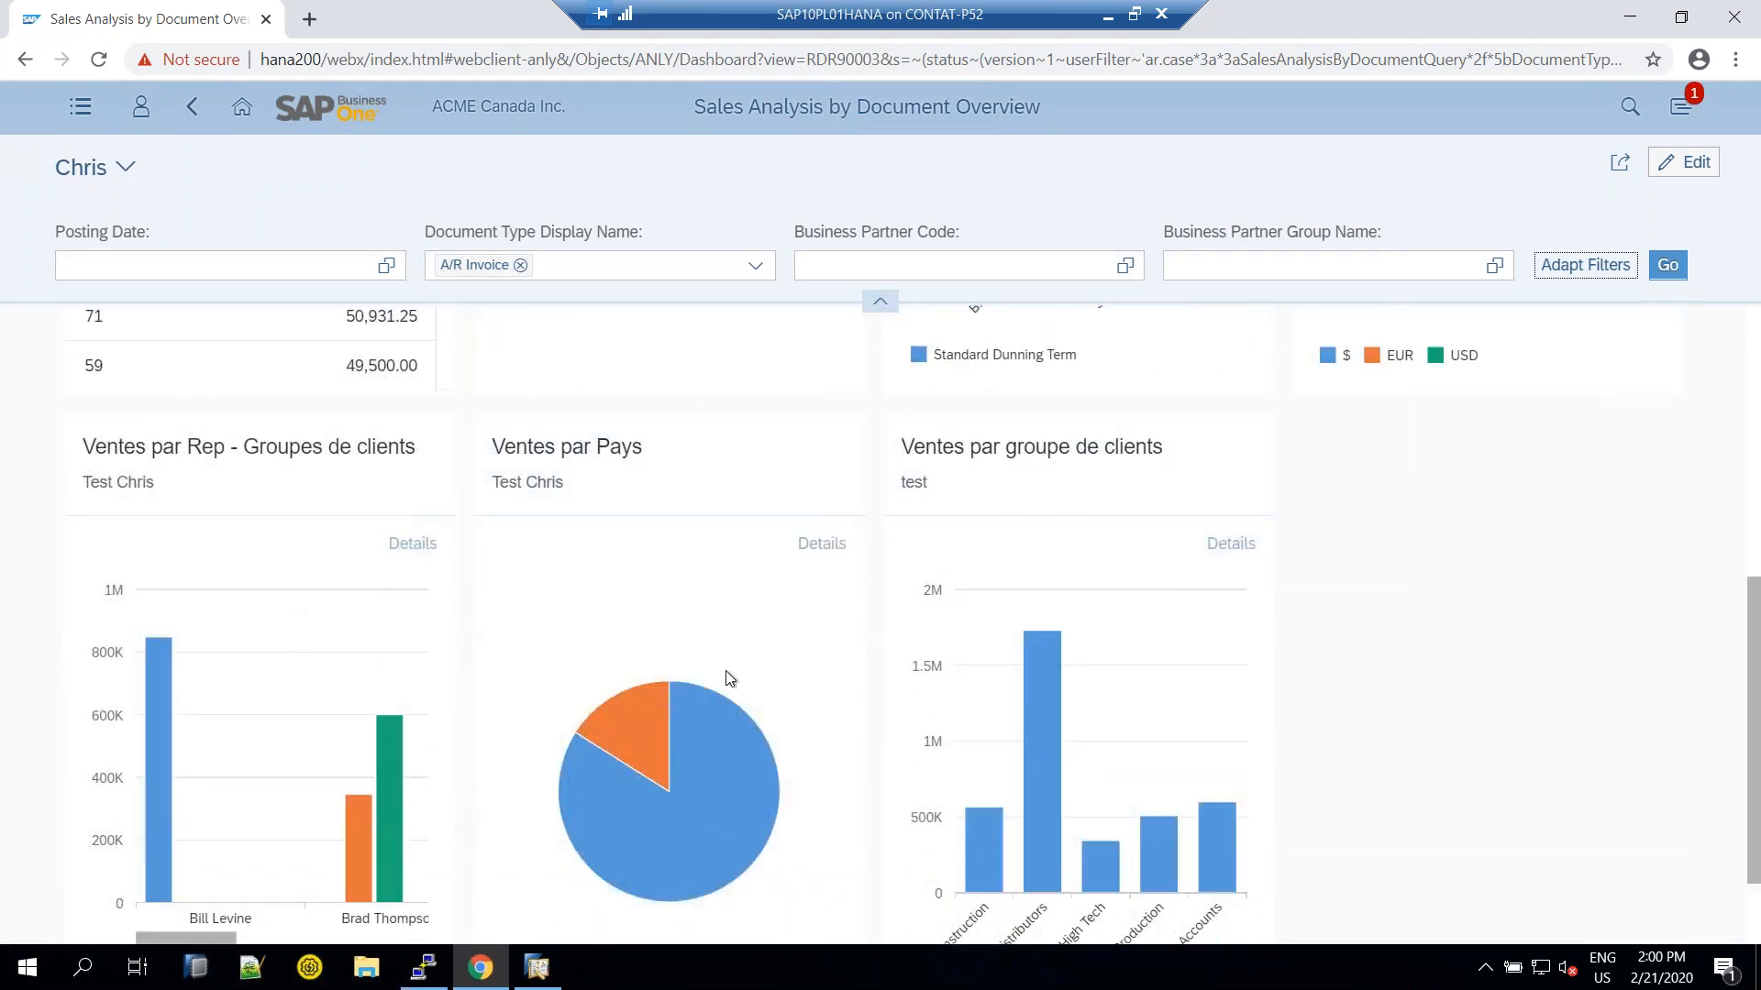
{"action": "scroll", "coordinate": [734, 675], "scroll_direction": "down", "scroll_amount": 1}
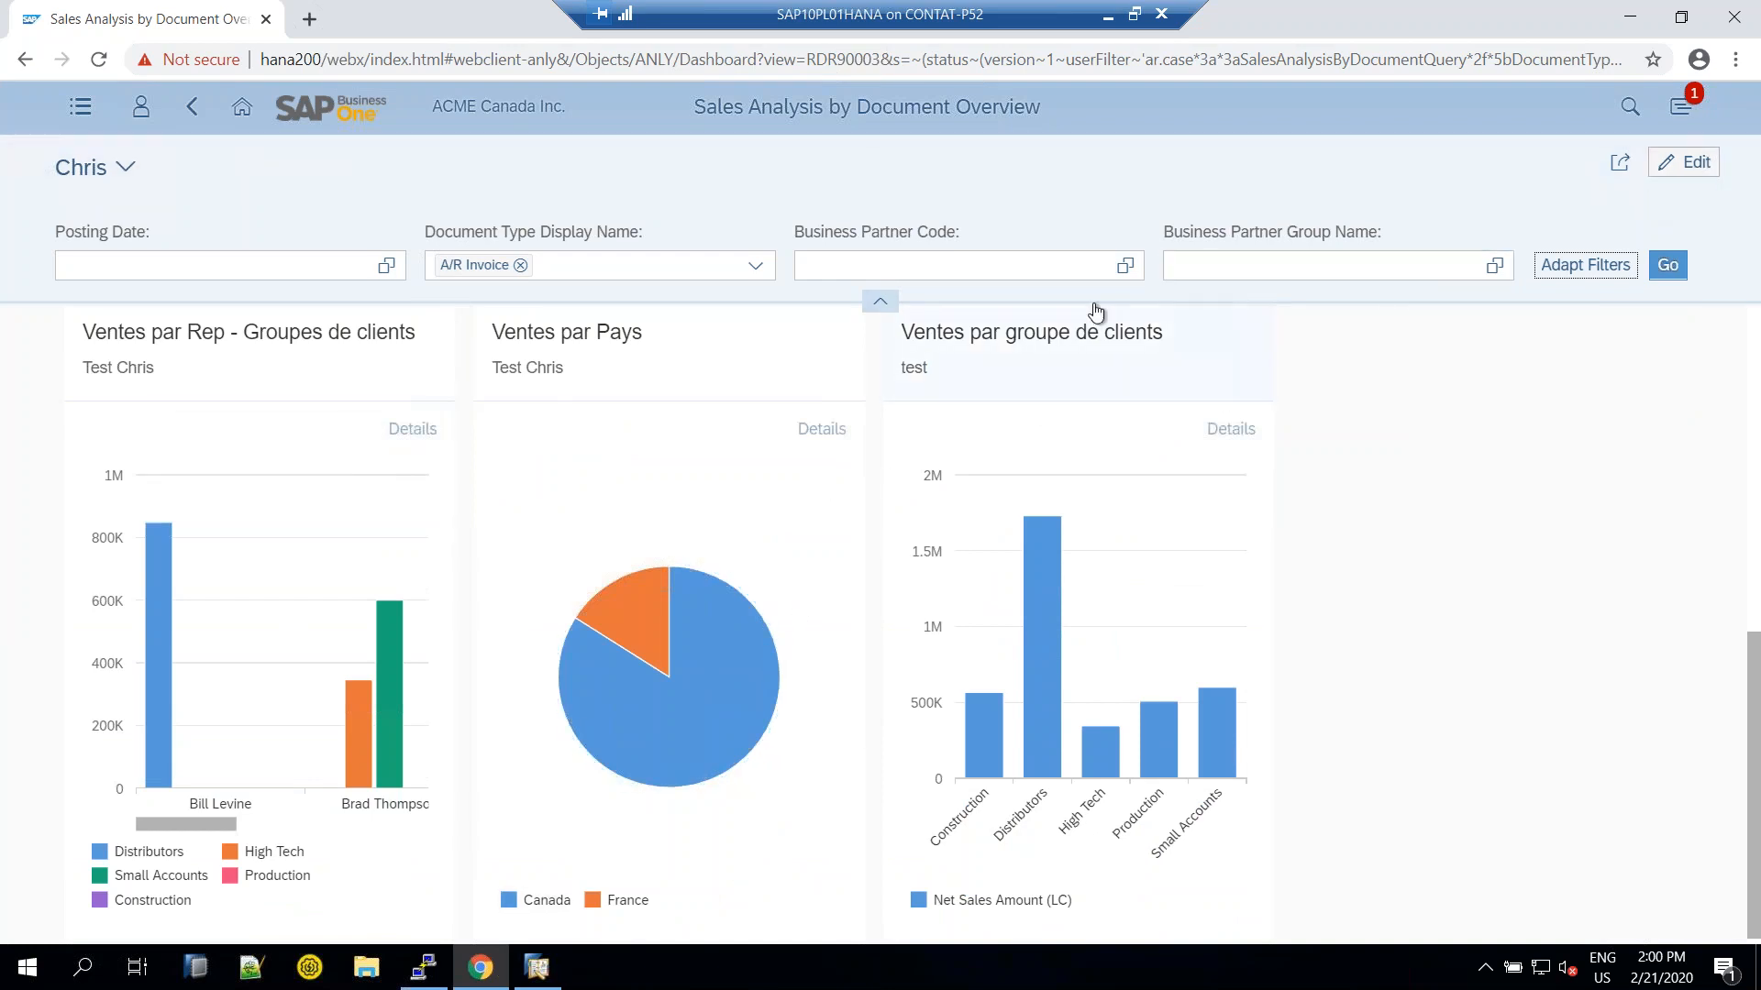
Enter dashboard edit mode and delete the 'Ventes par groupe de clients' chart card
{"action": "left_click", "coordinate": [1690, 170]}
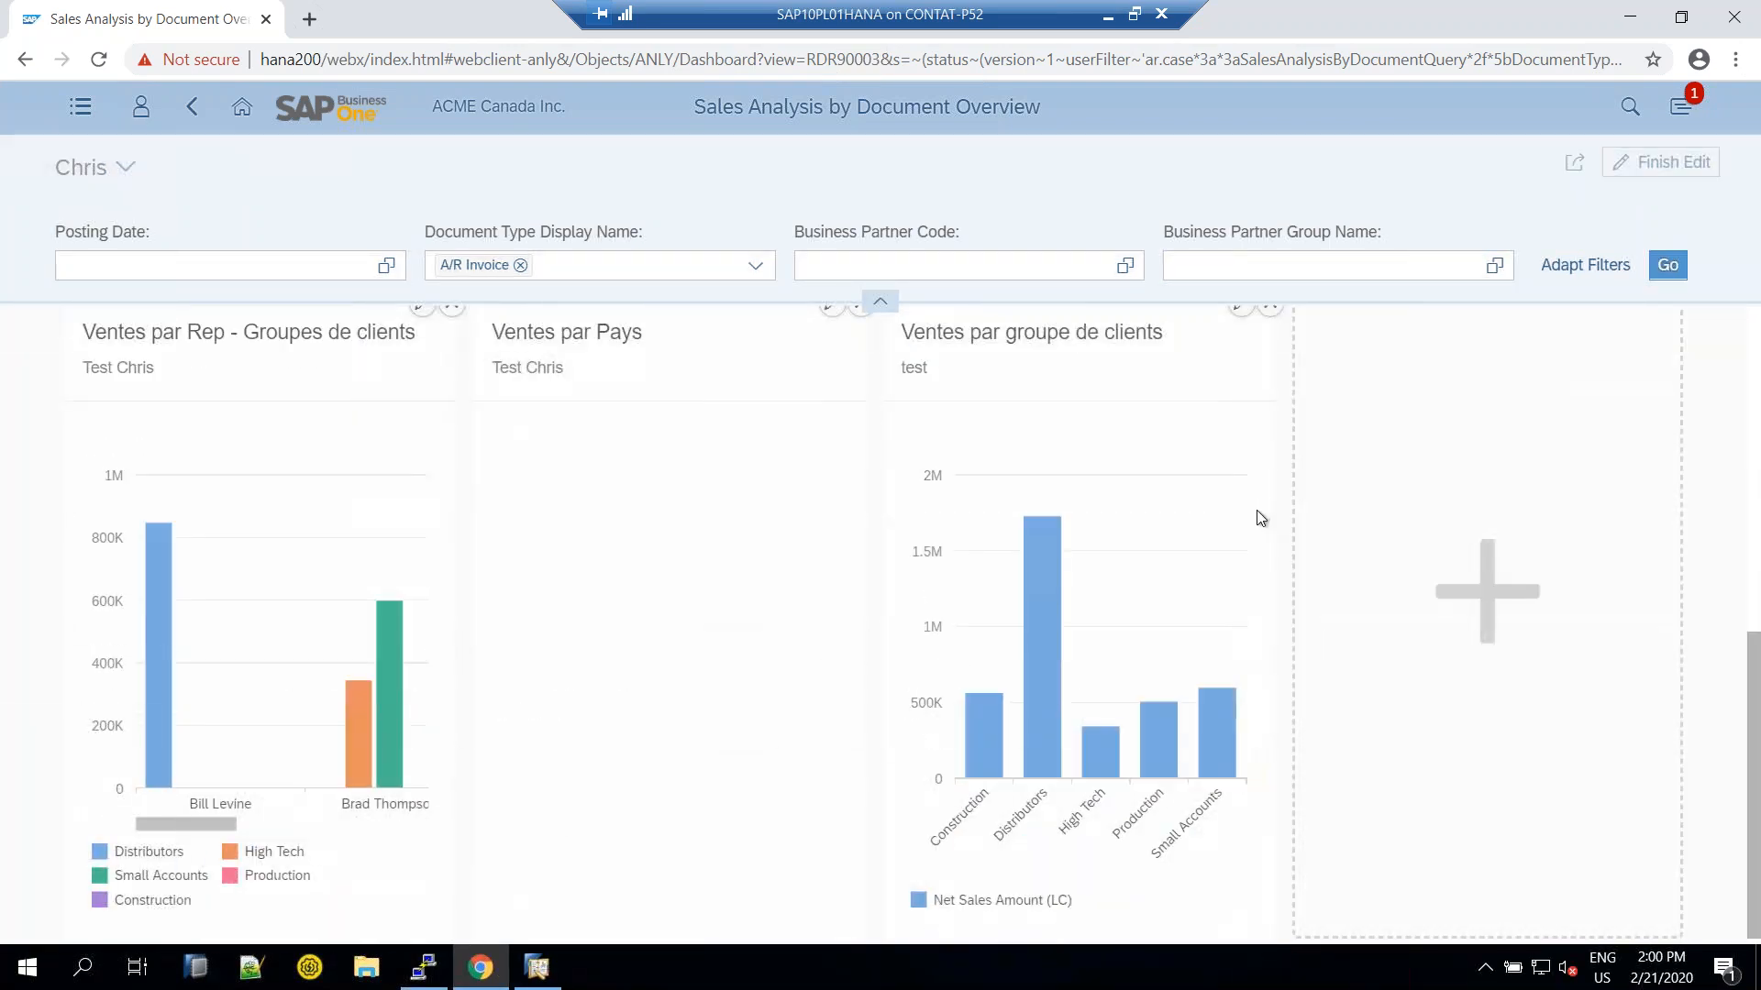
{"action": "scroll", "coordinate": [1252, 486], "scroll_direction": "up", "scroll_amount": 1}
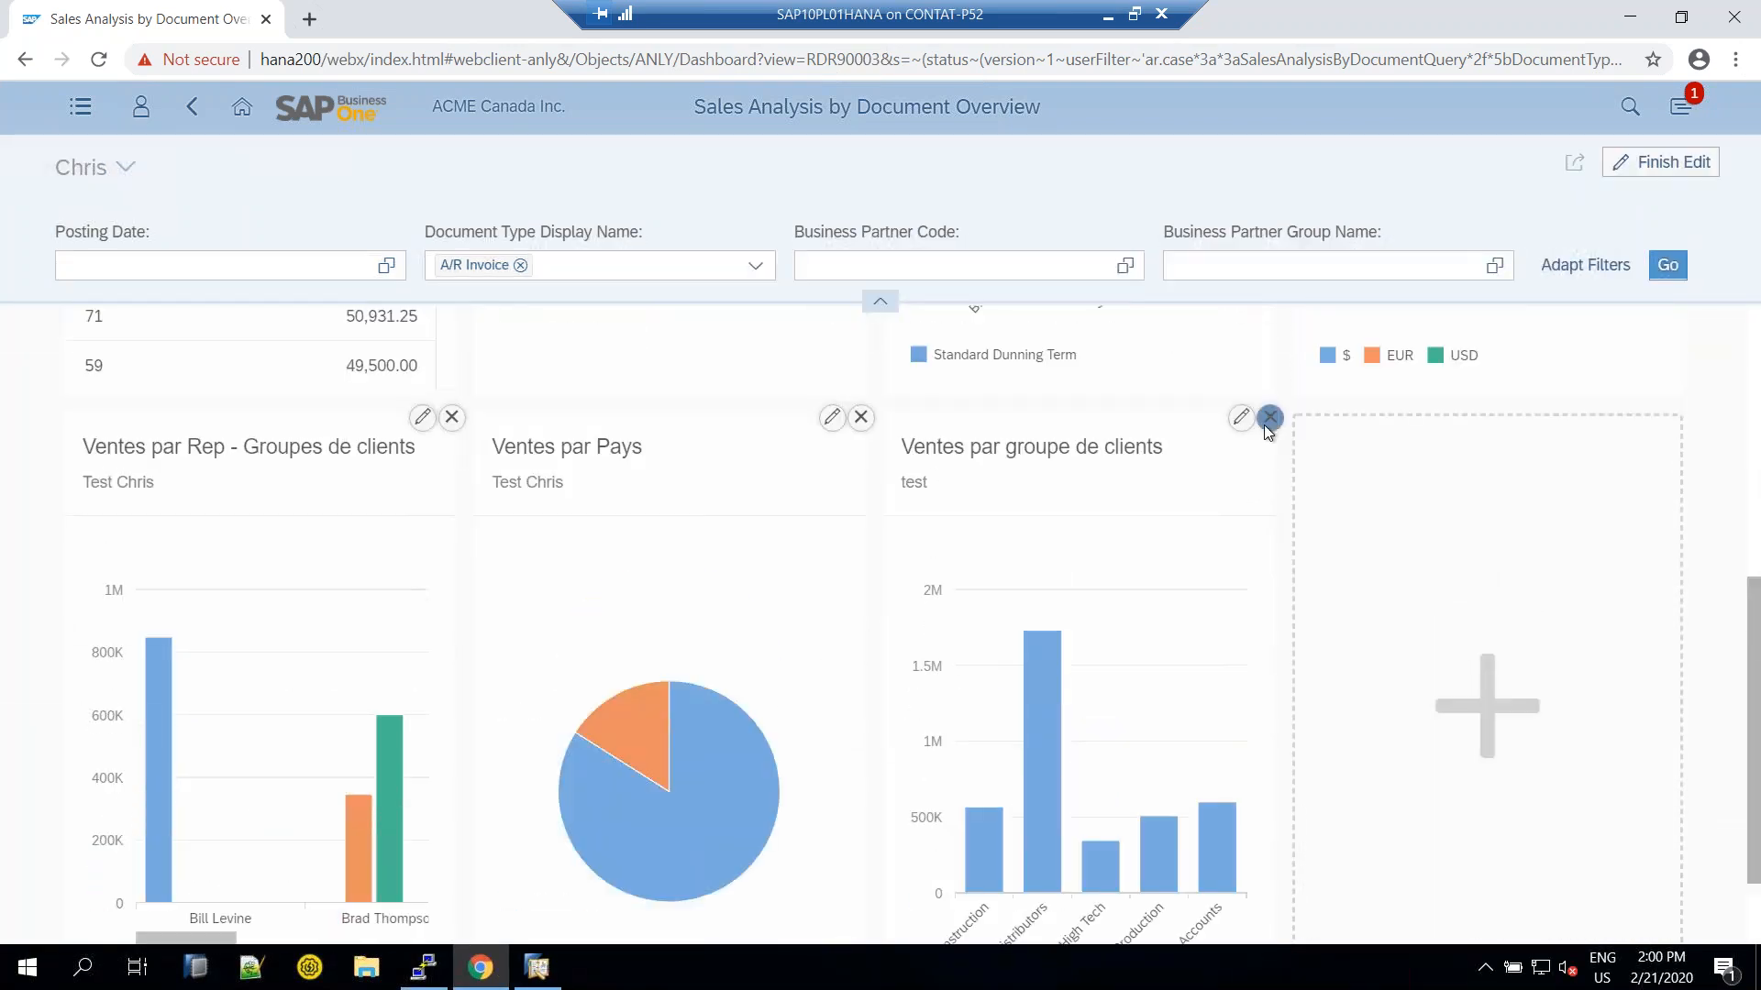
{"action": "left_click", "coordinate": [1265, 426]}
{"action": "scroll", "coordinate": [1270, 441], "scroll_direction": "down", "scroll_amount": 3}
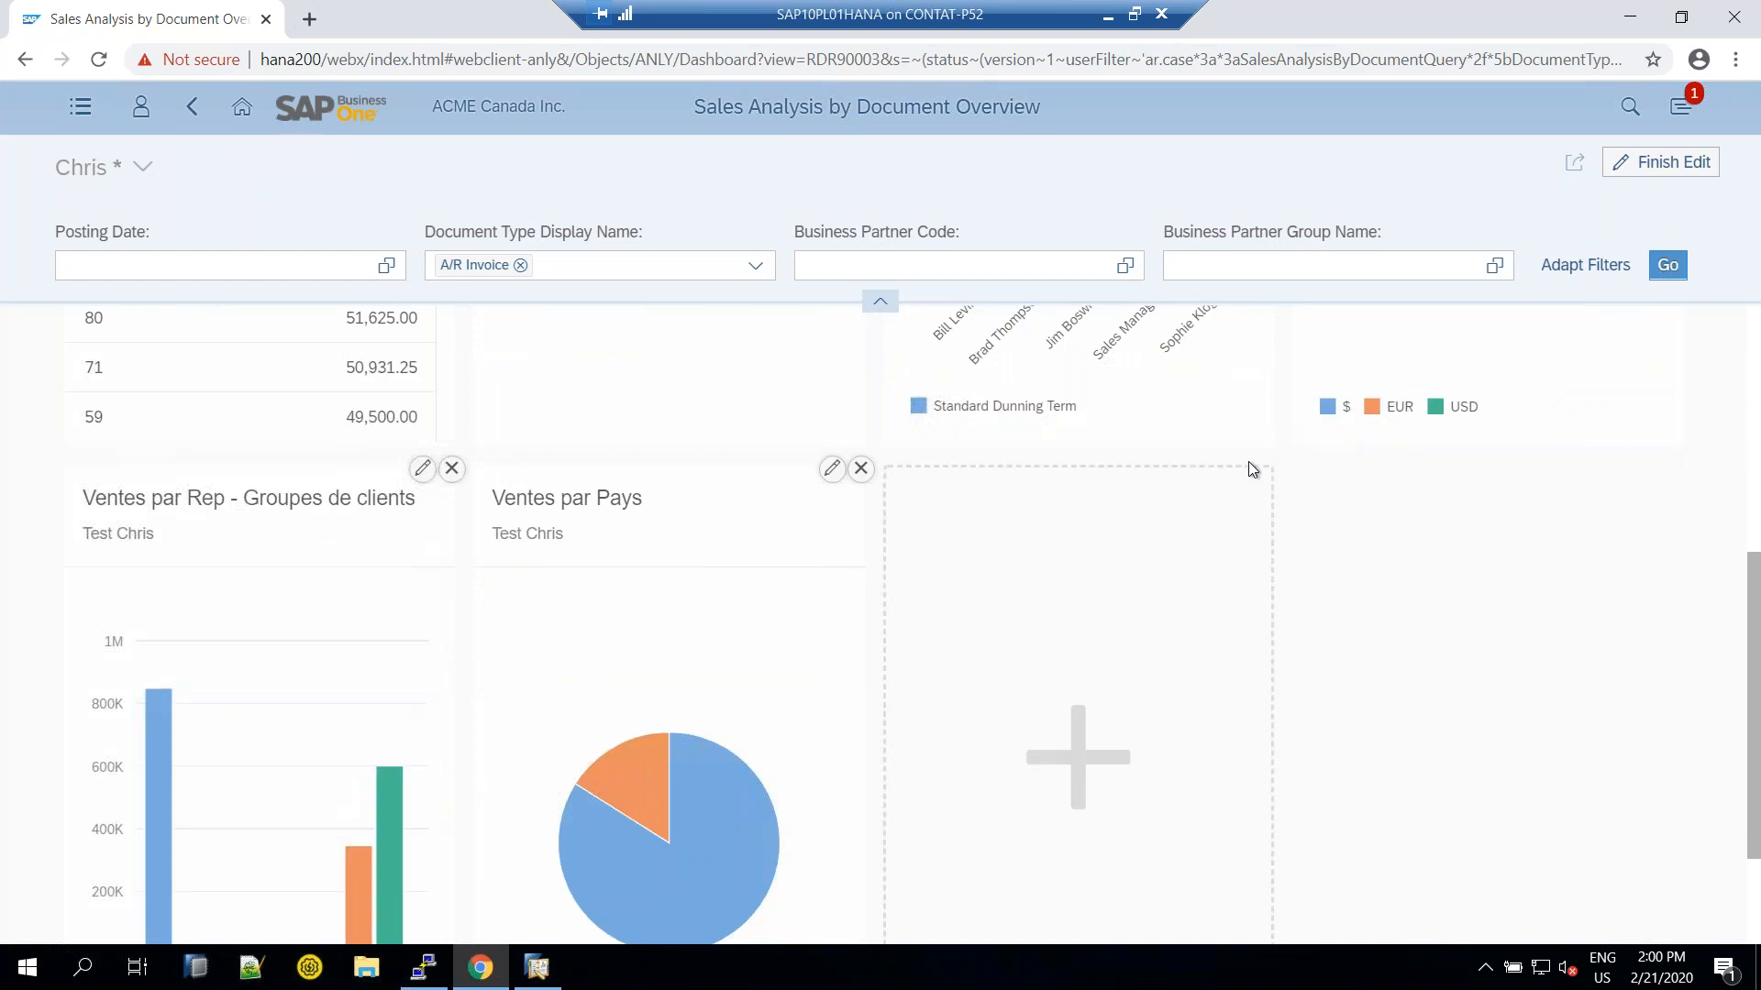
{"action": "scroll", "coordinate": [1244, 466], "scroll_direction": "down", "scroll_amount": 2}
Add a 'Sales by customer group' card subtitled 'Bars', charting Business Partner Group Name on the X-axis
{"action": "left_click", "coordinate": [1096, 576]}
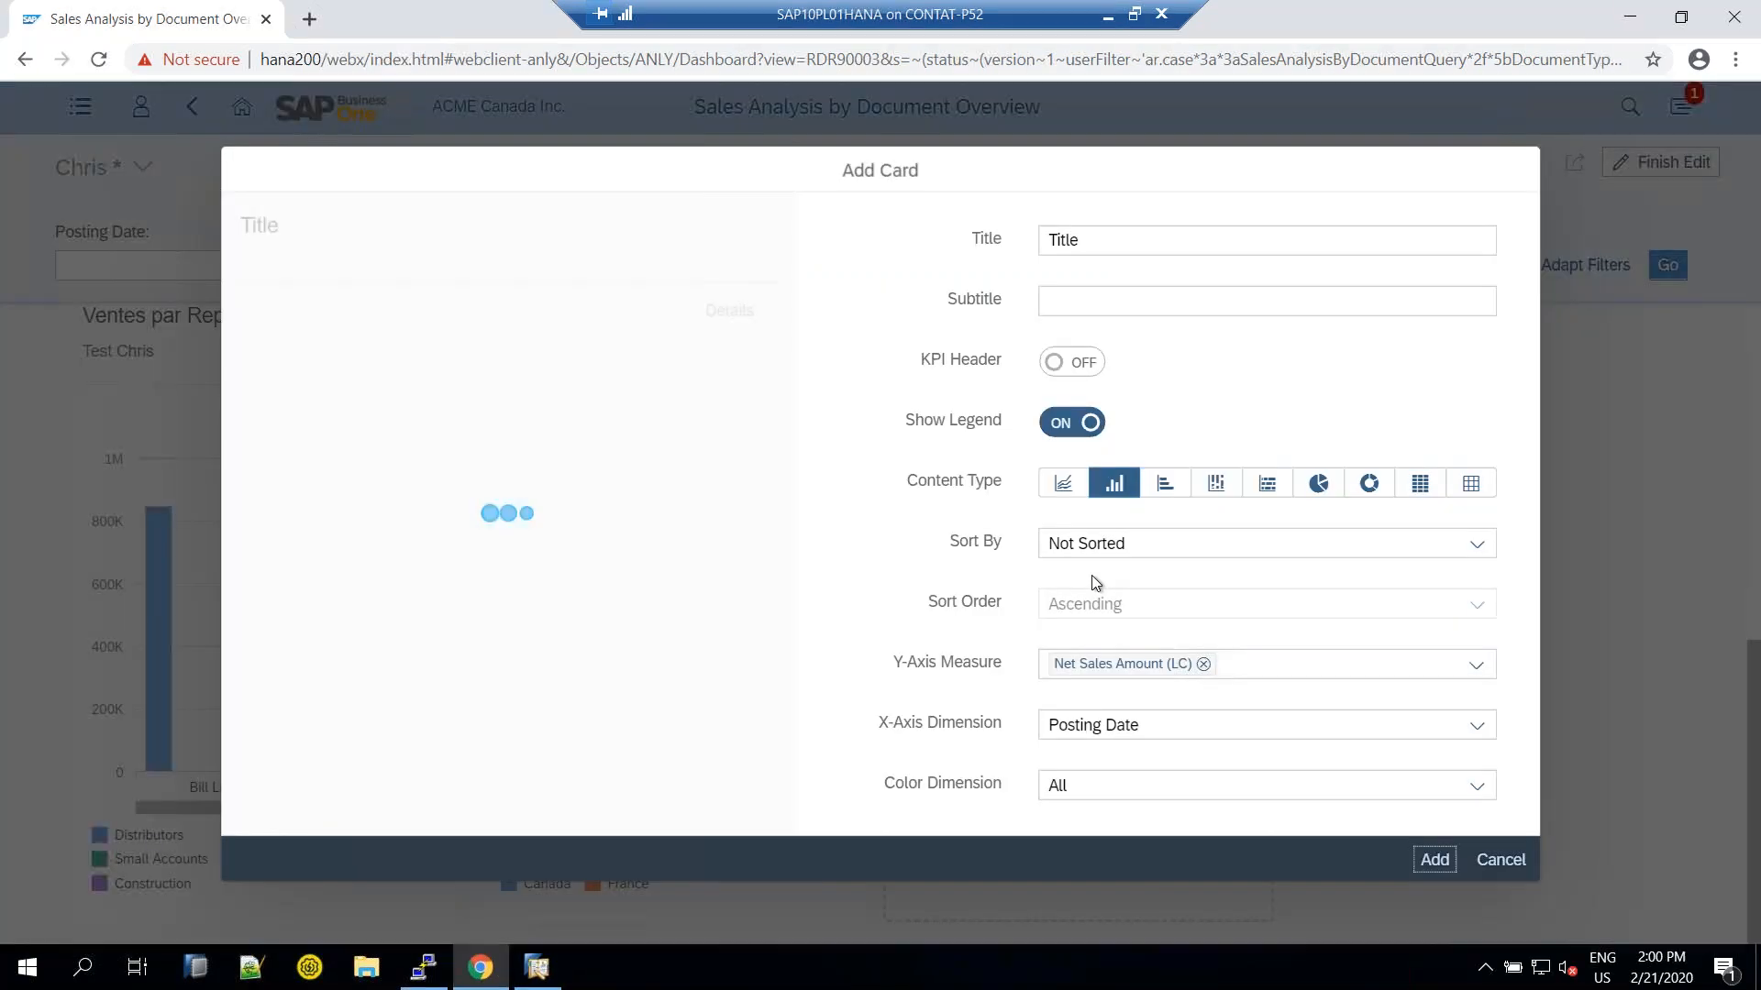
{"action": "type", "text": "Sales by c"}
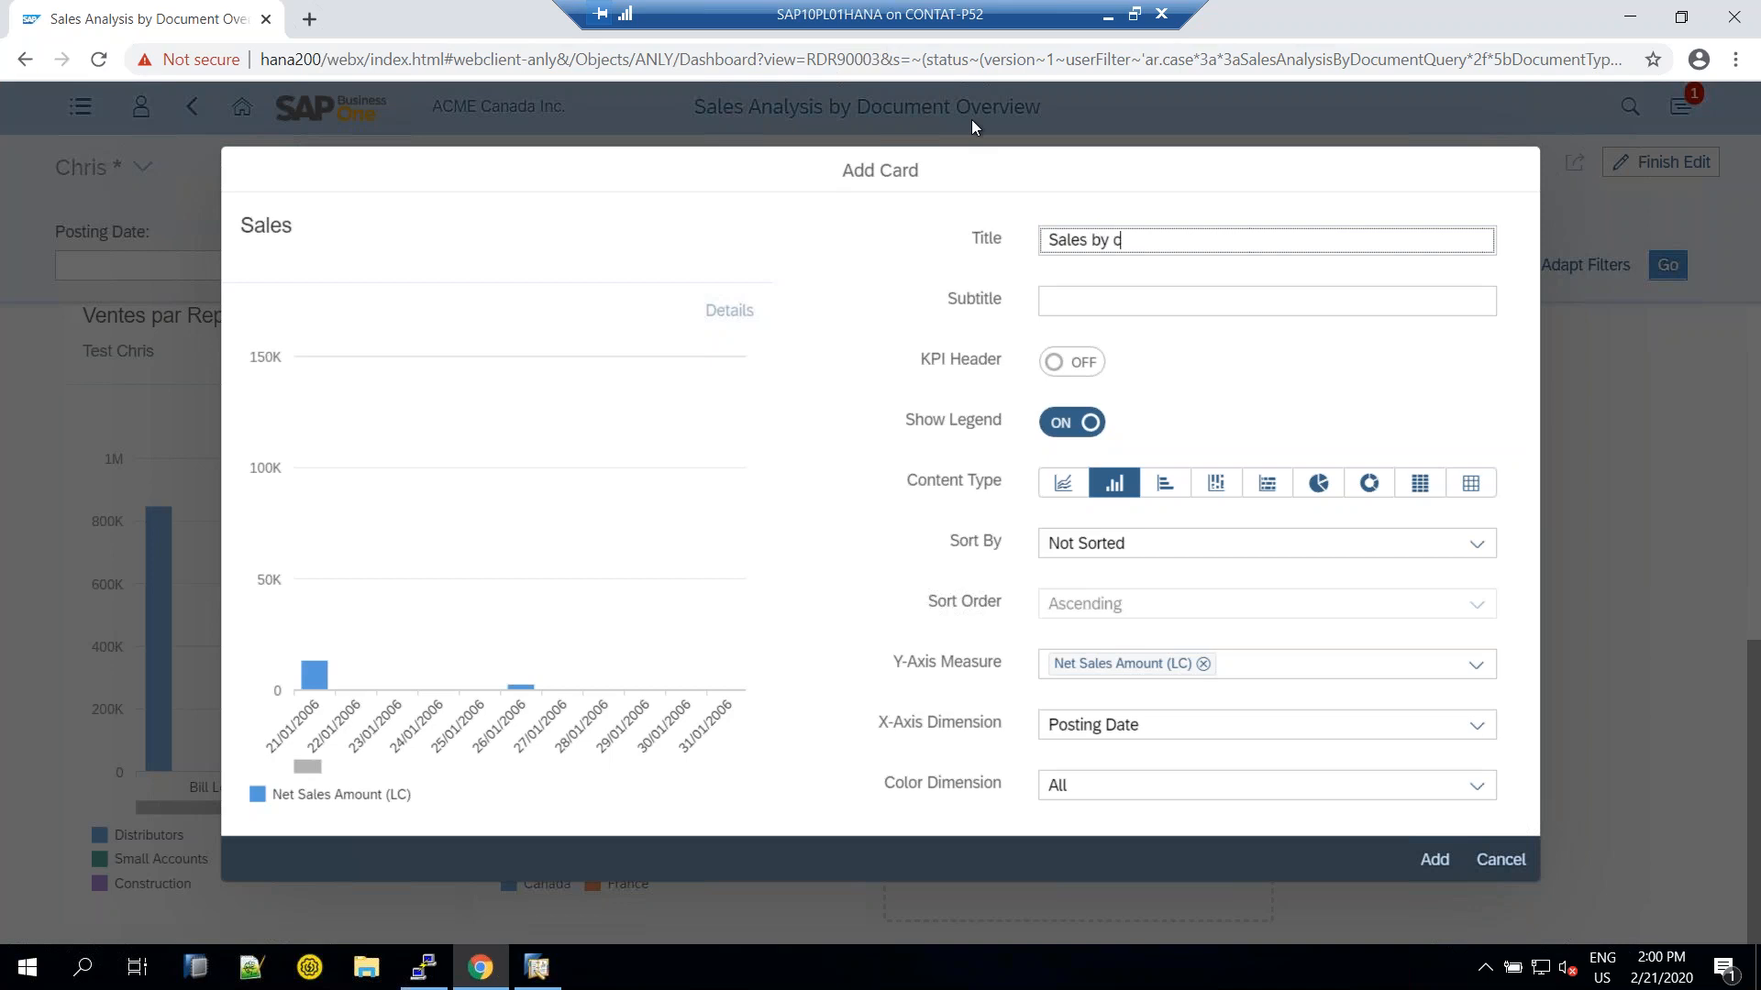
{"action": "type", "text": "ustomer group"}
{"action": "key", "text": "Tab"}
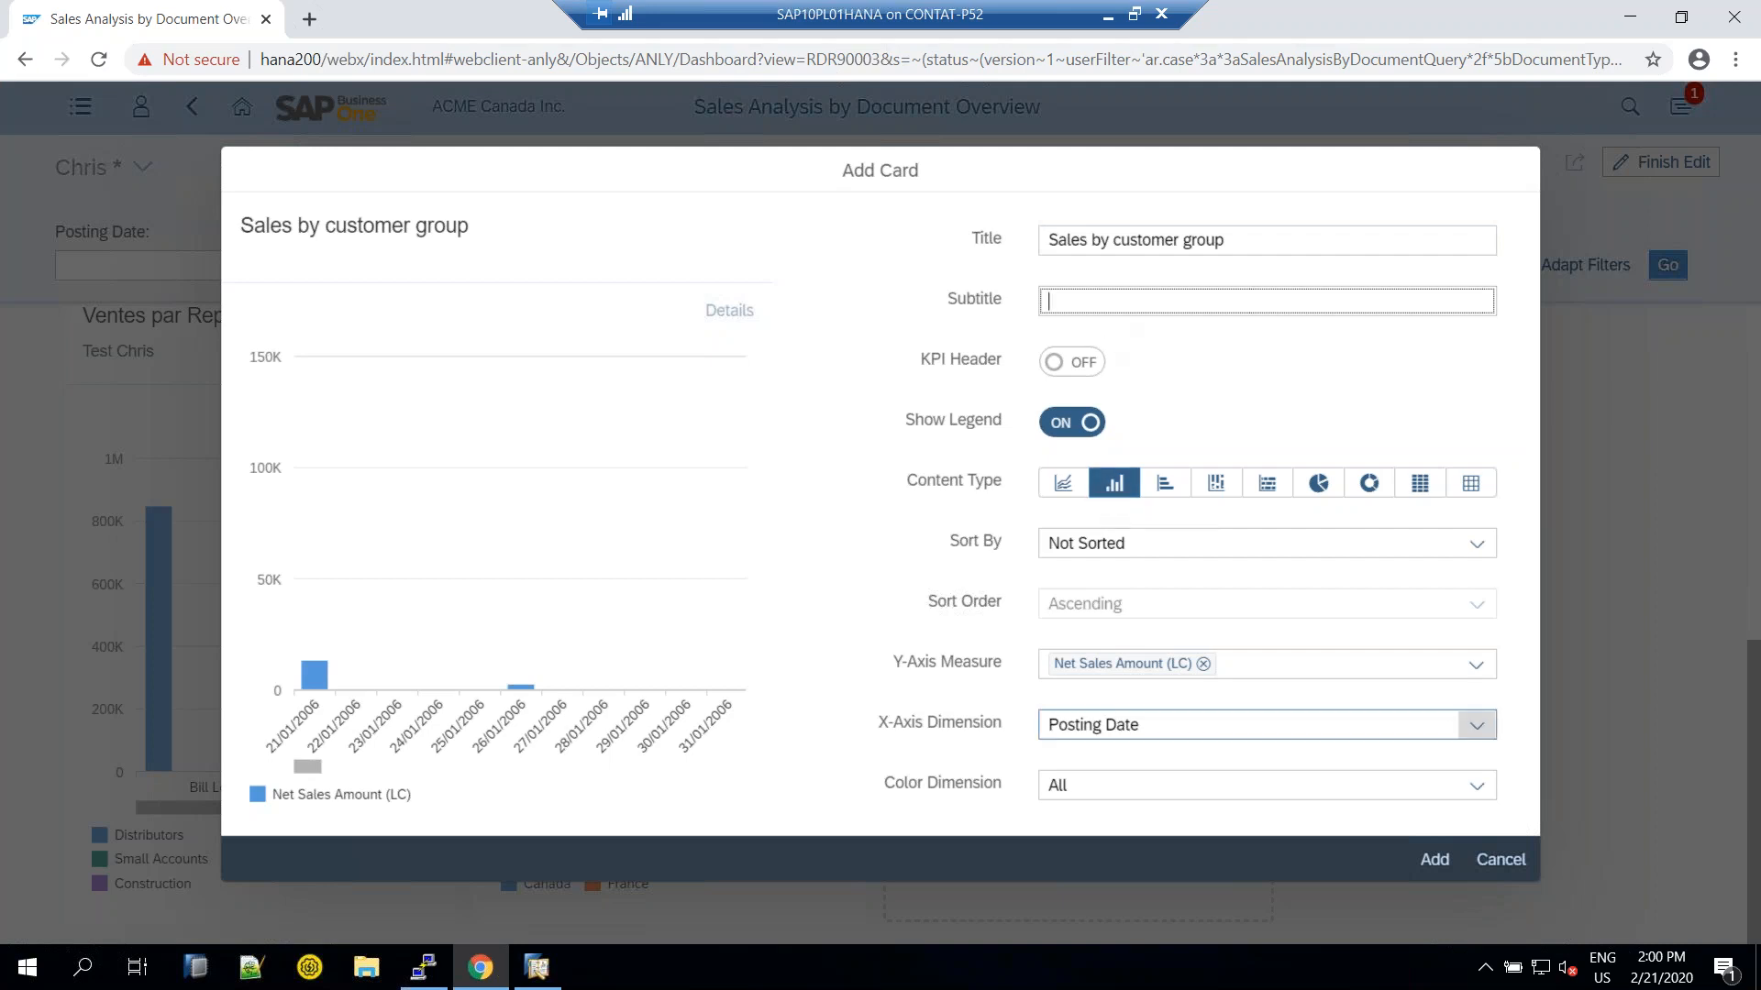
{"action": "scroll", "coordinate": [1192, 550], "scroll_direction": "up", "scroll_amount": 15}
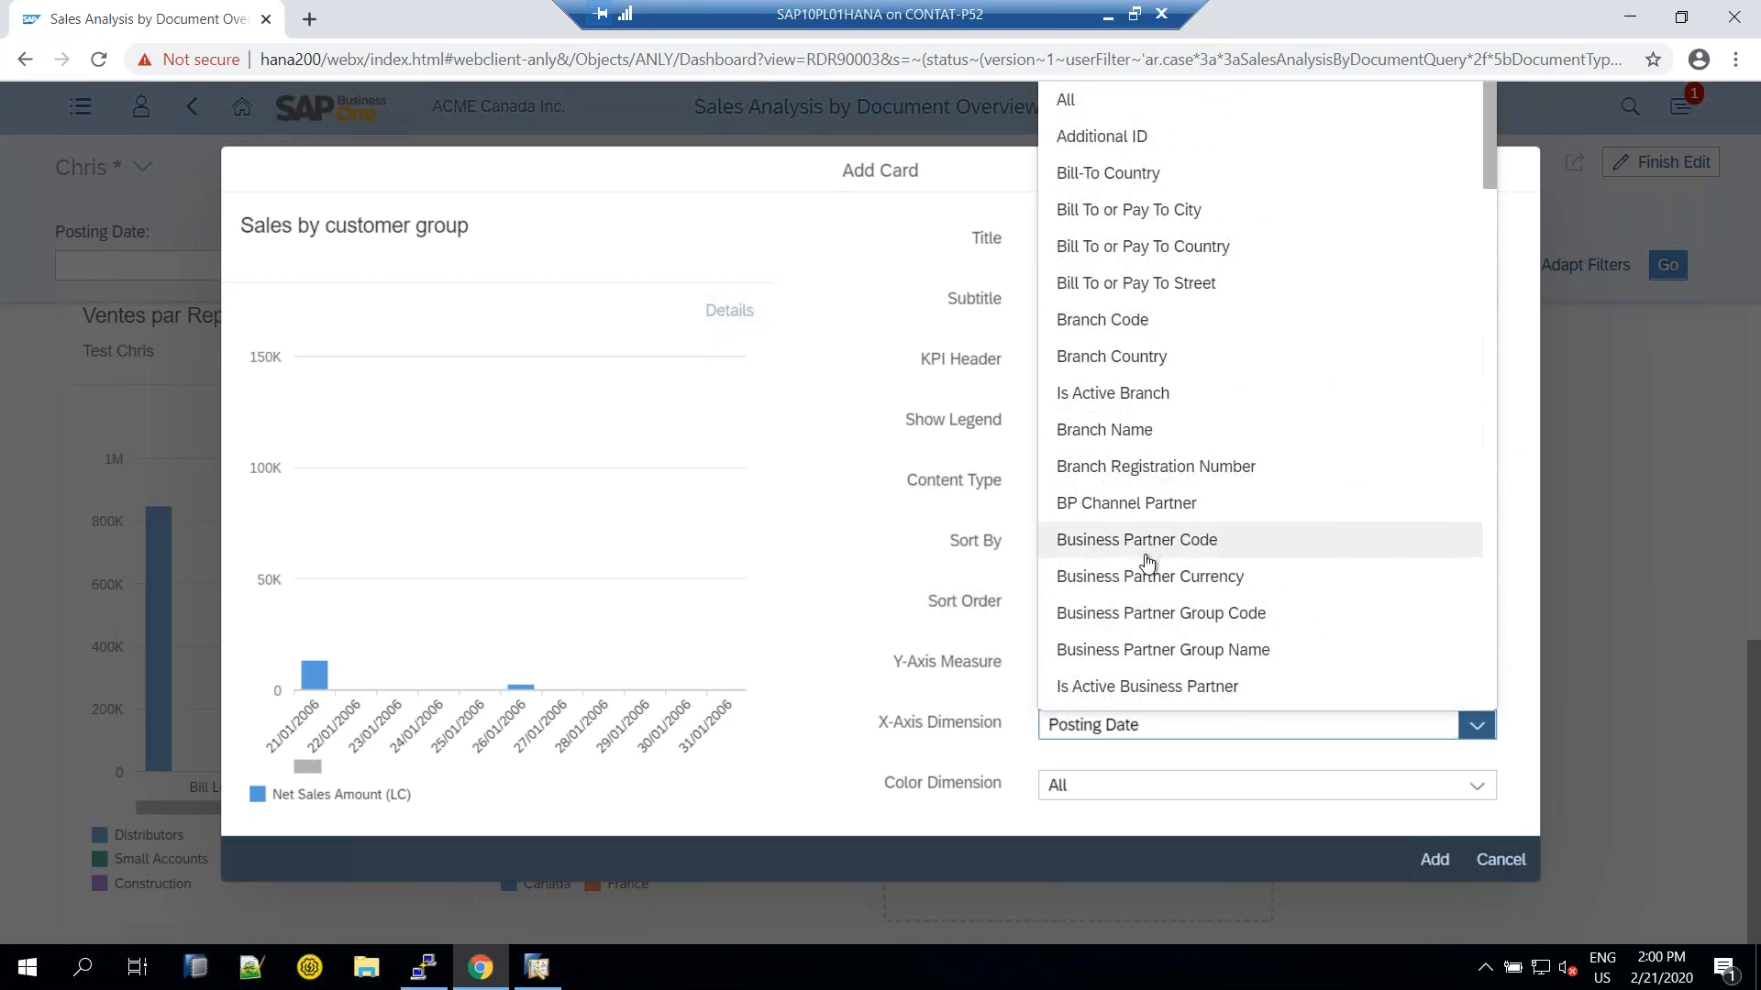
{"action": "left_click", "coordinate": [1110, 655]}
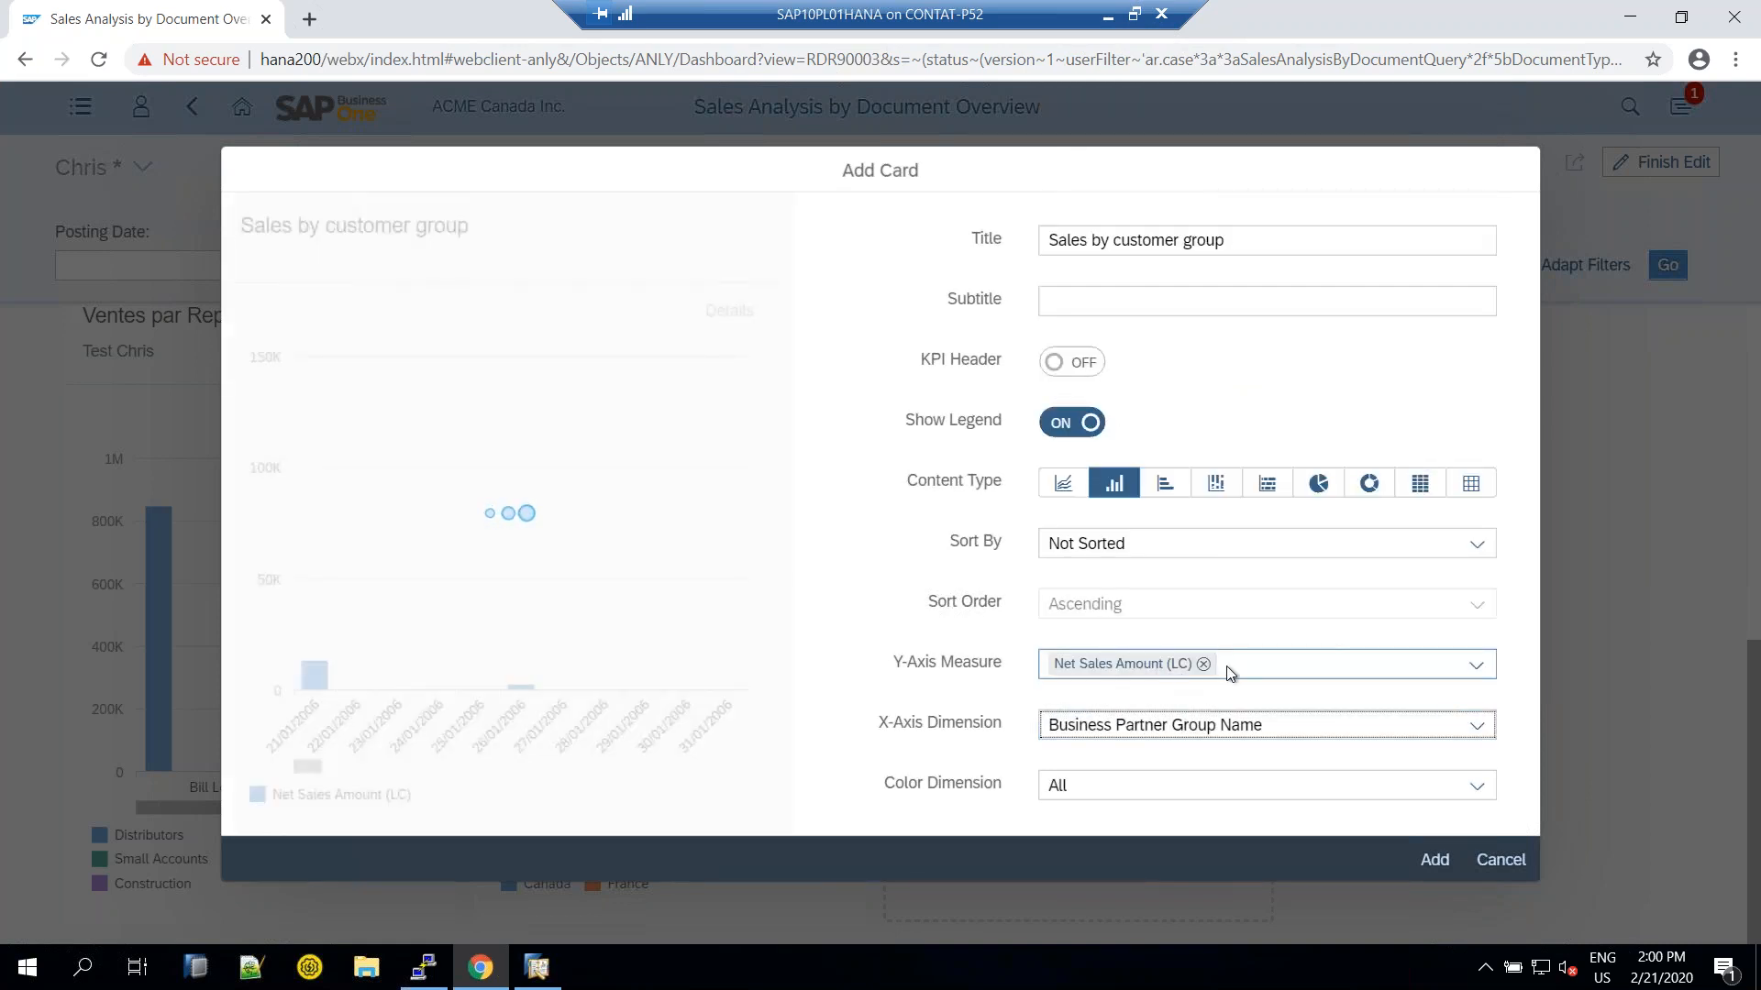
{"action": "left_click", "coordinate": [1477, 666]}
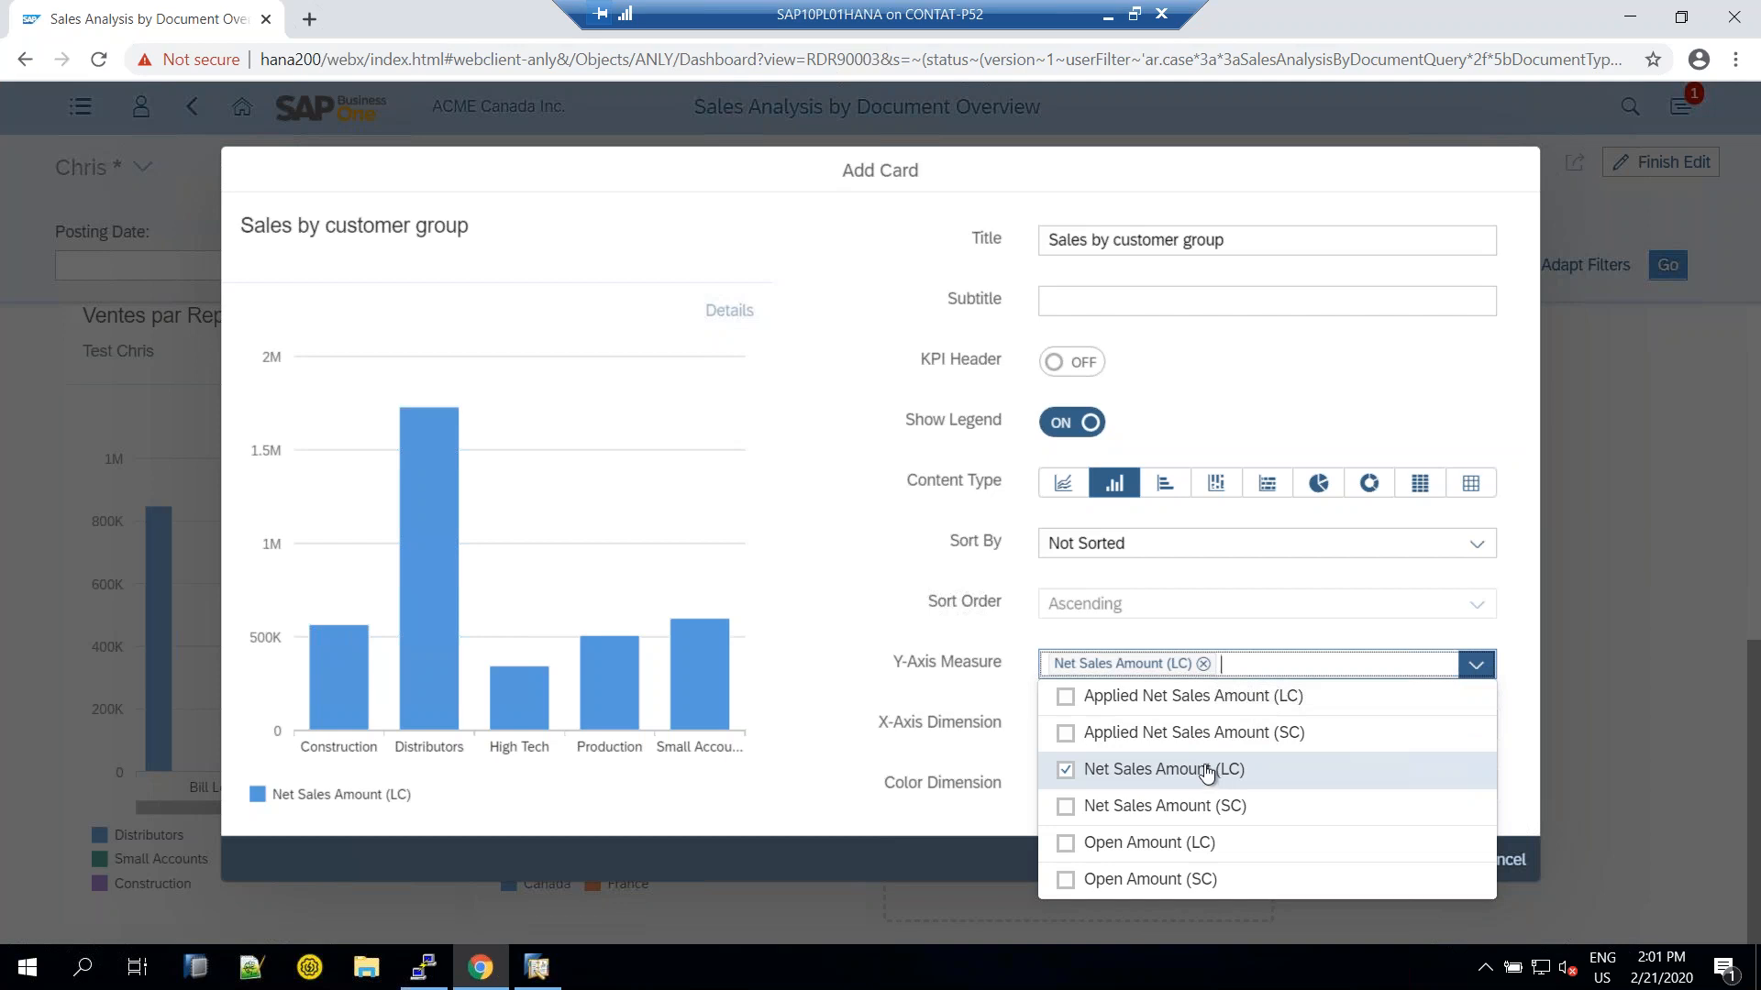
{"action": "left_click", "coordinate": [1388, 640]}
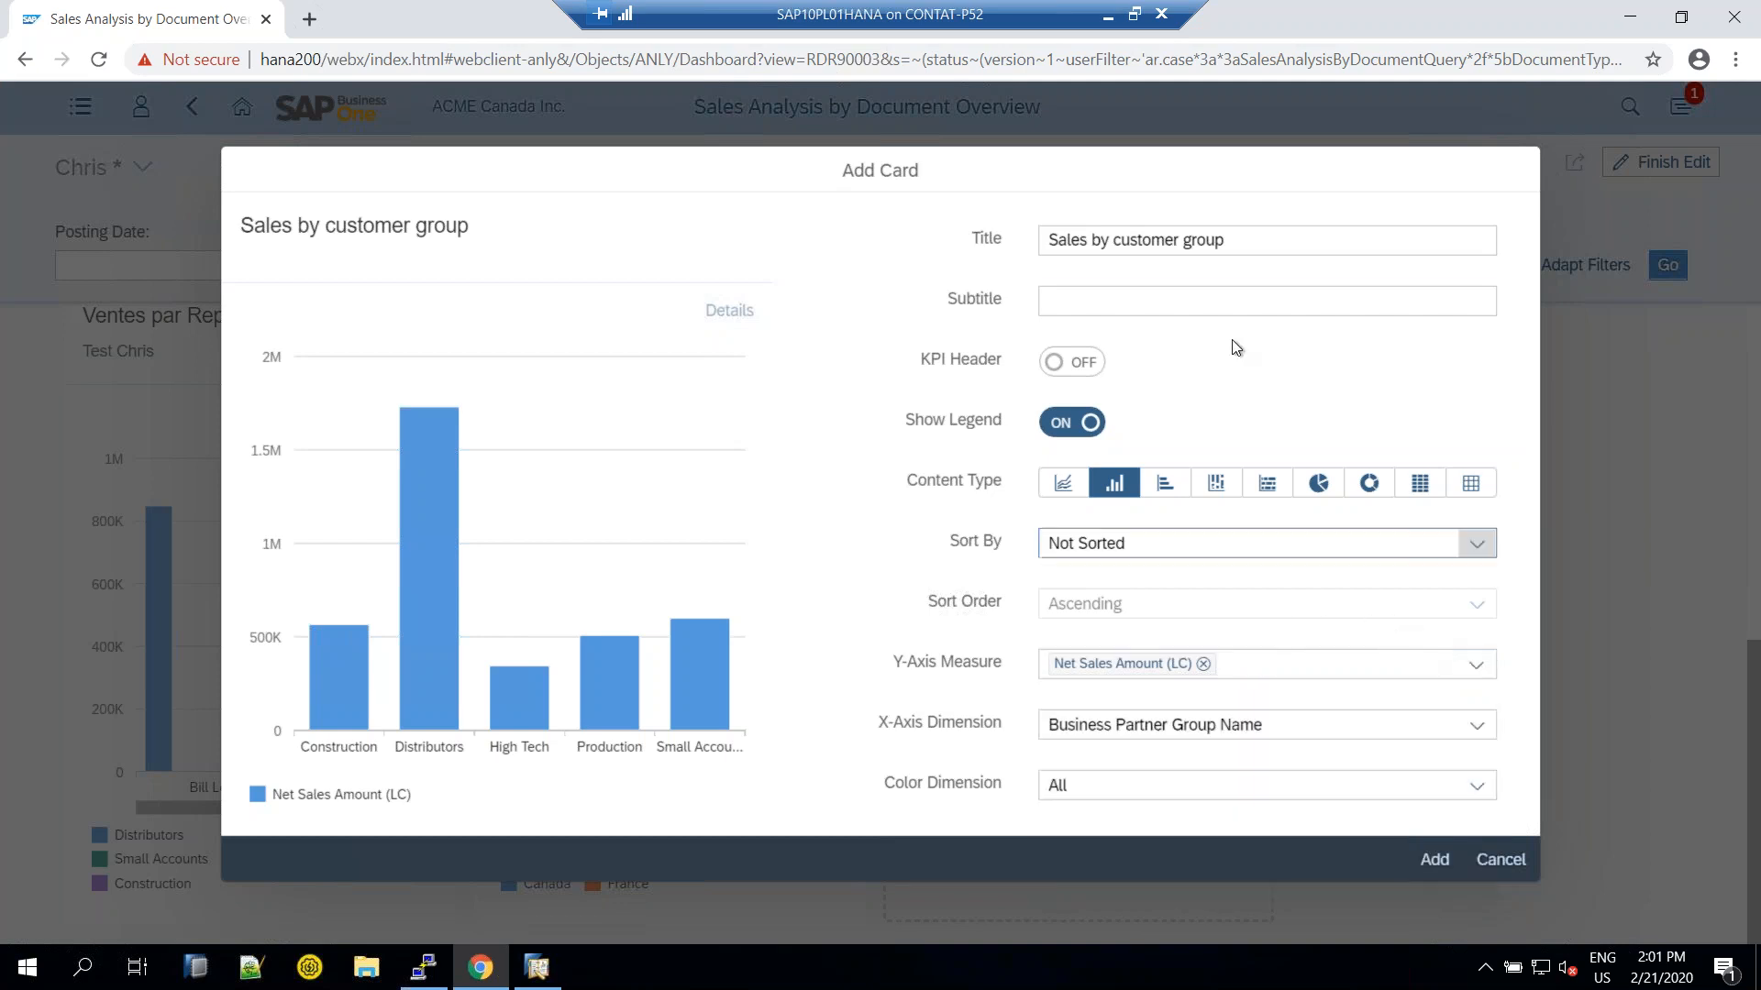
{"action": "left_click", "coordinate": [1235, 240]}
{"action": "left_click", "coordinate": [1162, 306]}
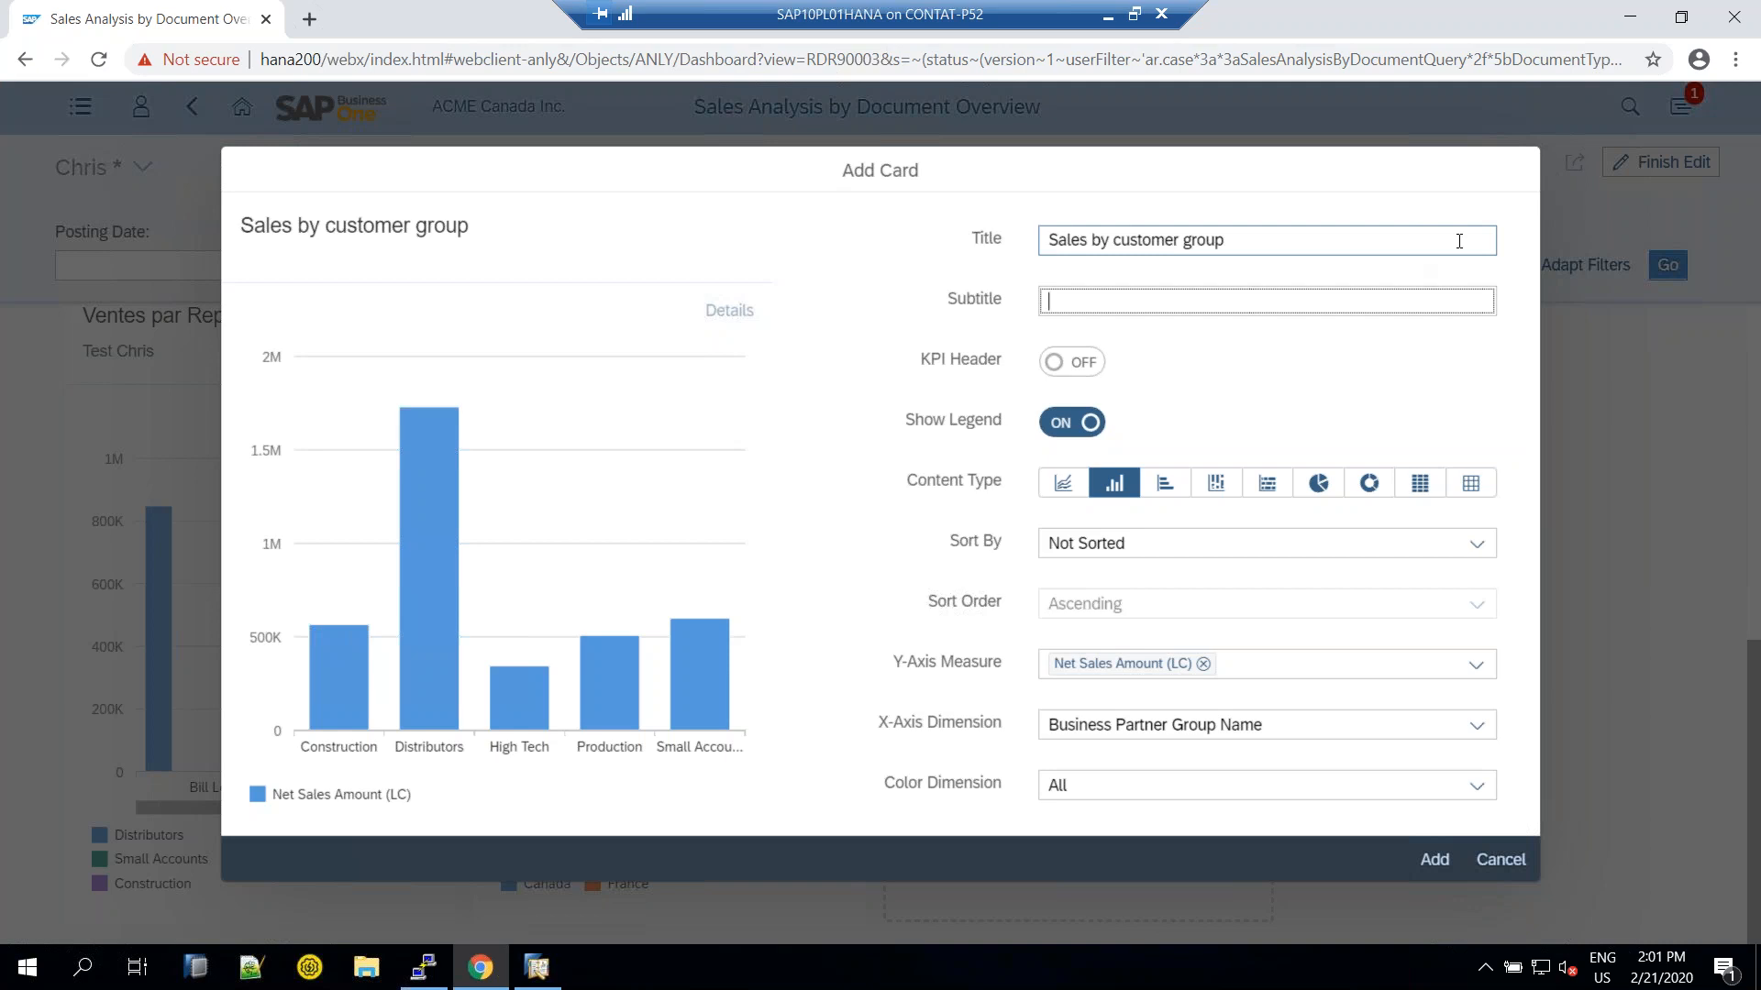
{"action": "type", "text": "Bars"}
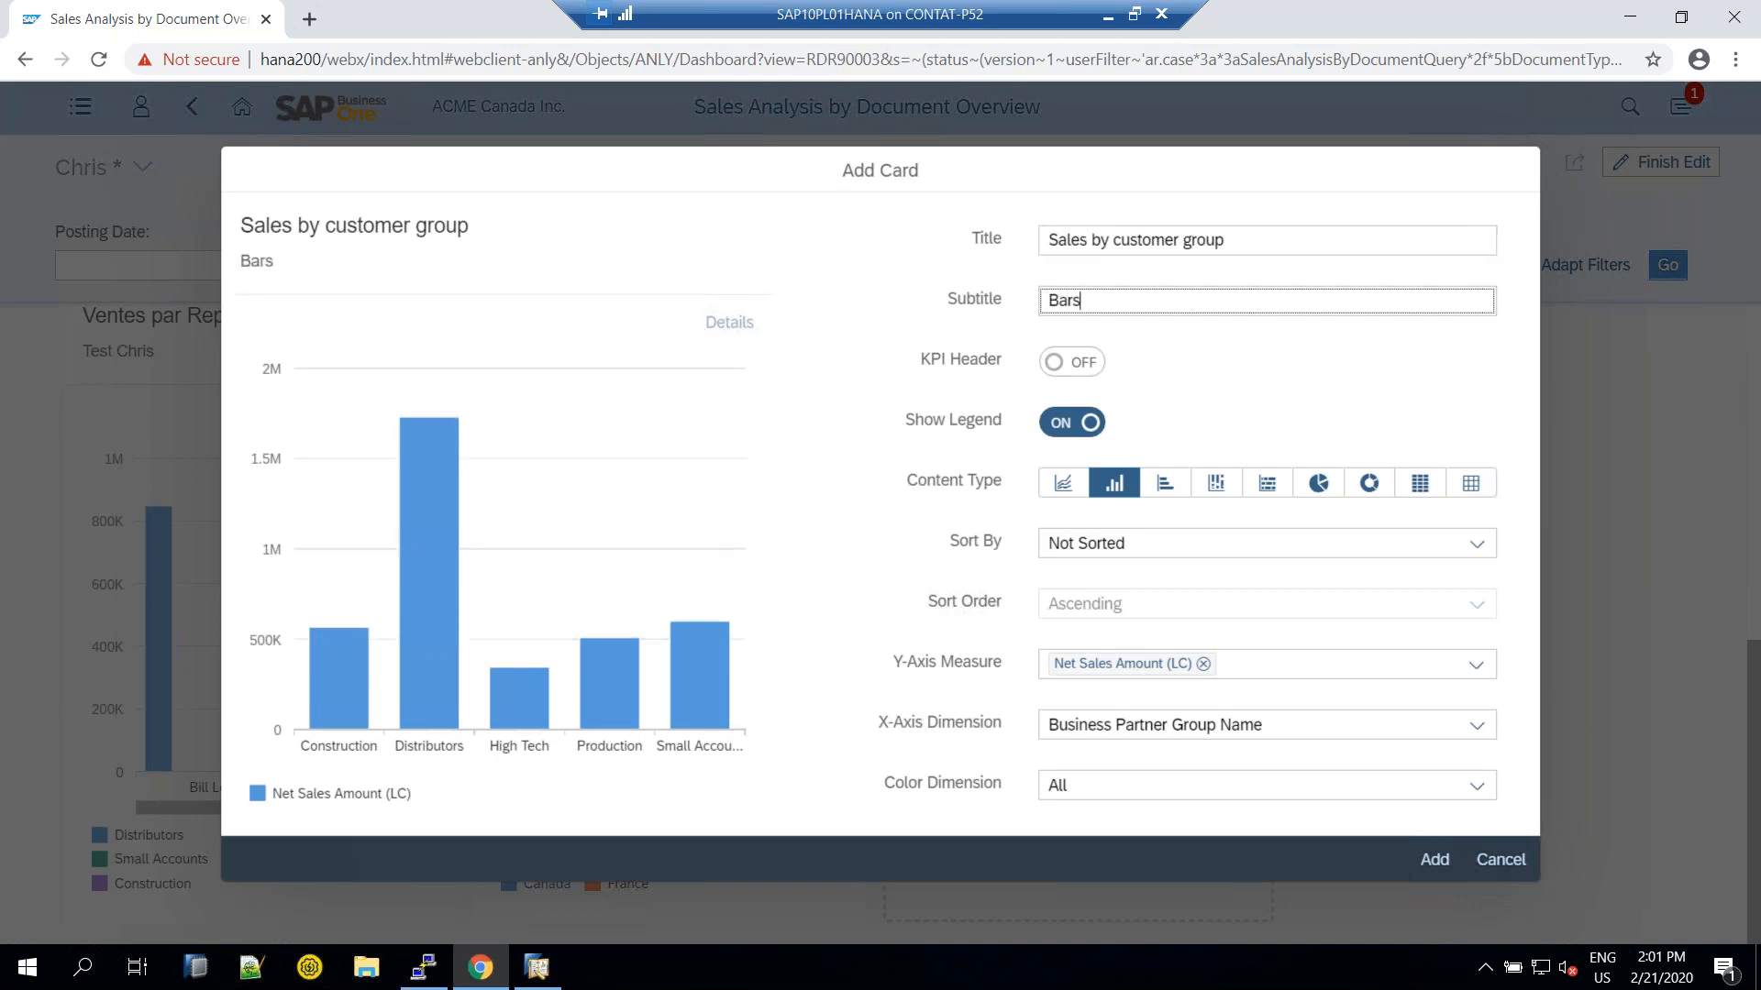
{"action": "left_click", "coordinate": [1435, 862]}
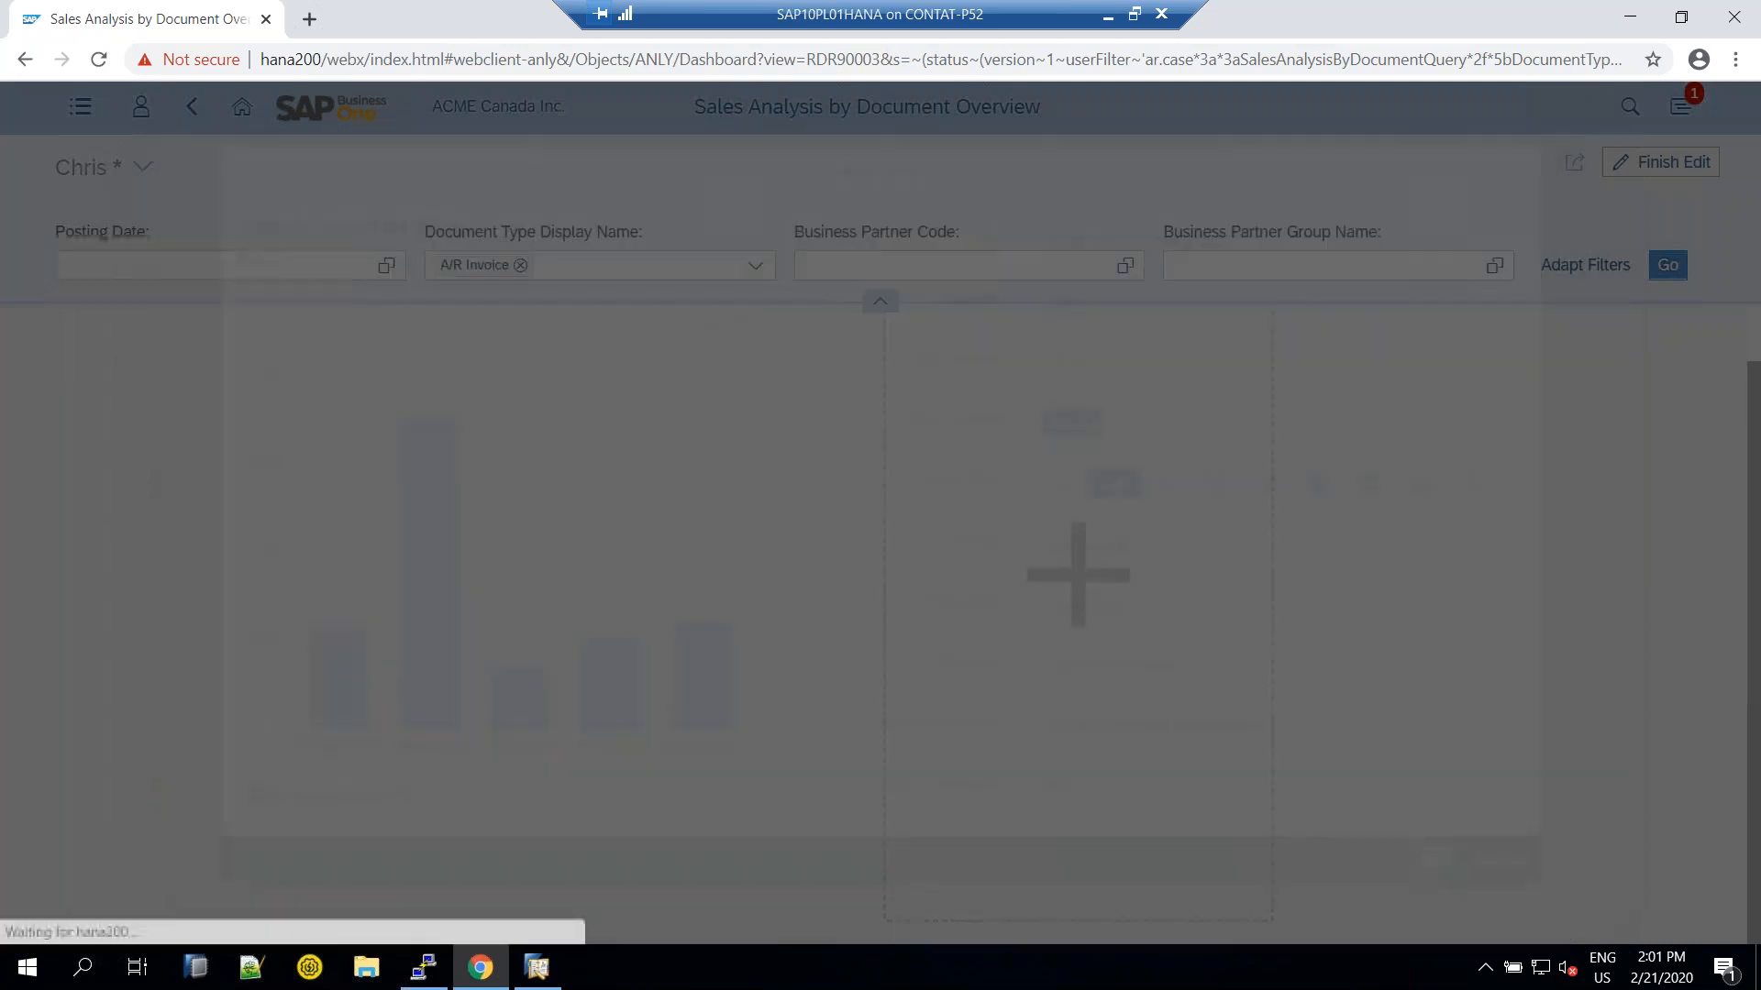
Finish editing the dashboard and save the changes to the current view
{"action": "scroll", "coordinate": [1400, 633], "scroll_direction": "down", "scroll_amount": 4}
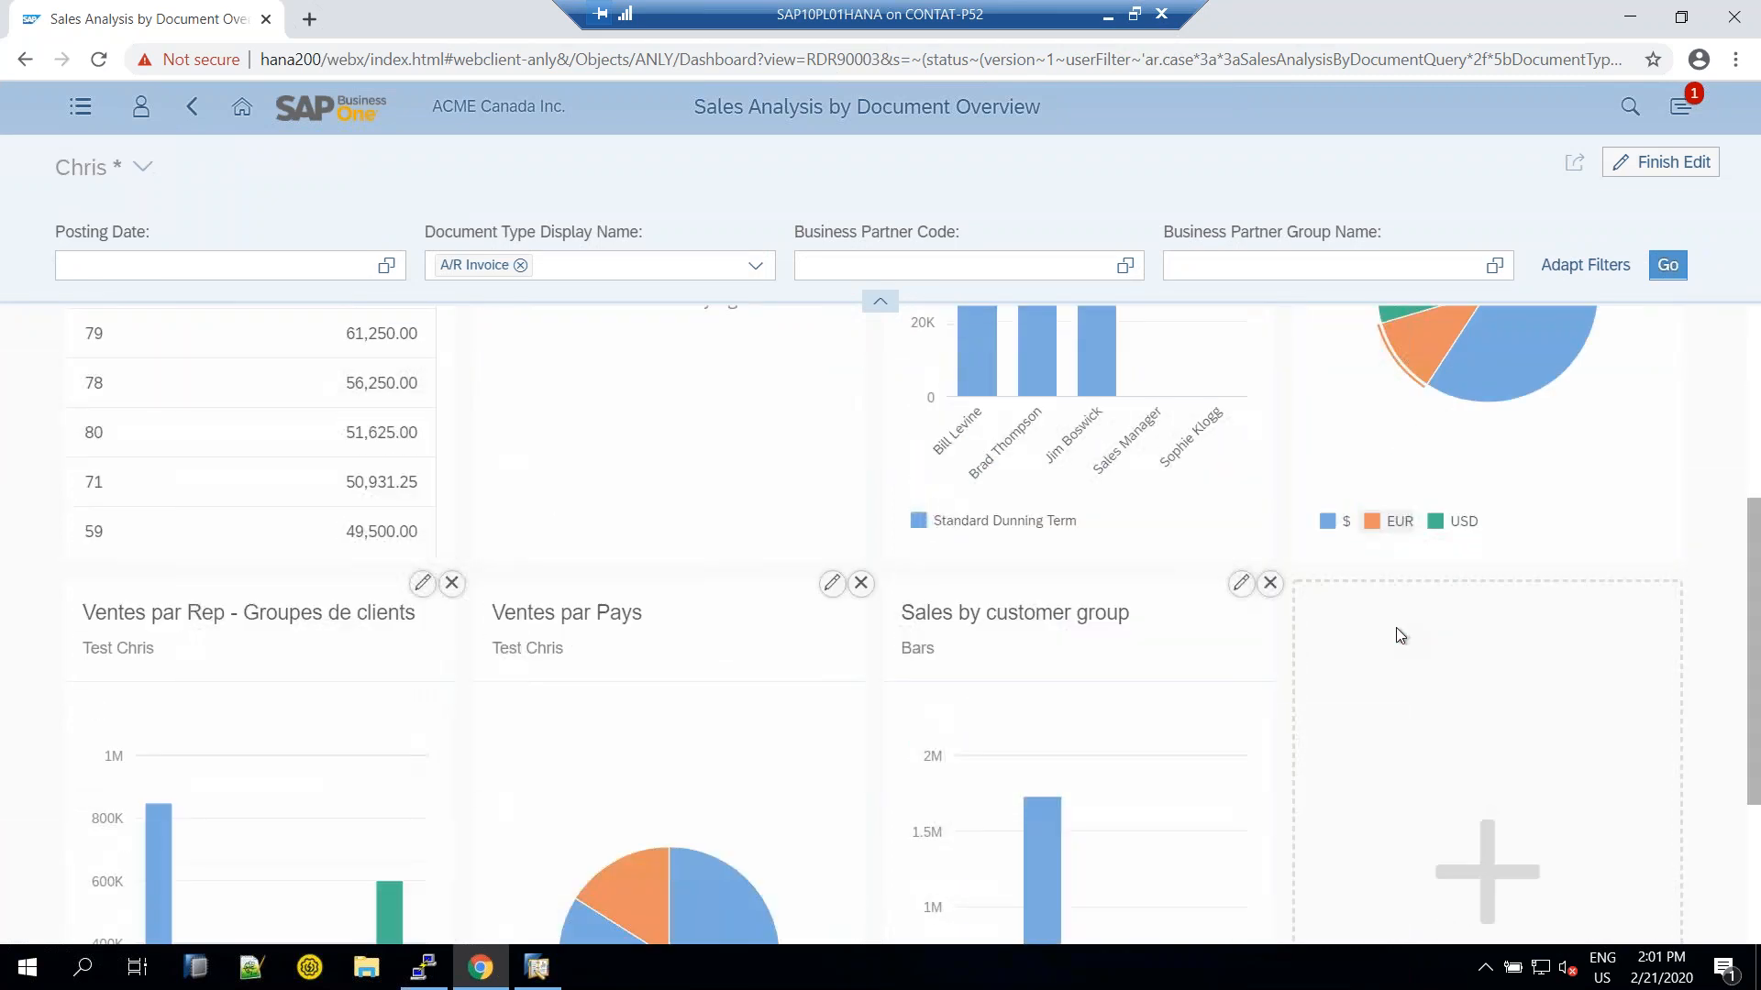
{"action": "scroll", "coordinate": [1397, 633], "scroll_direction": "down", "scroll_amount": 1}
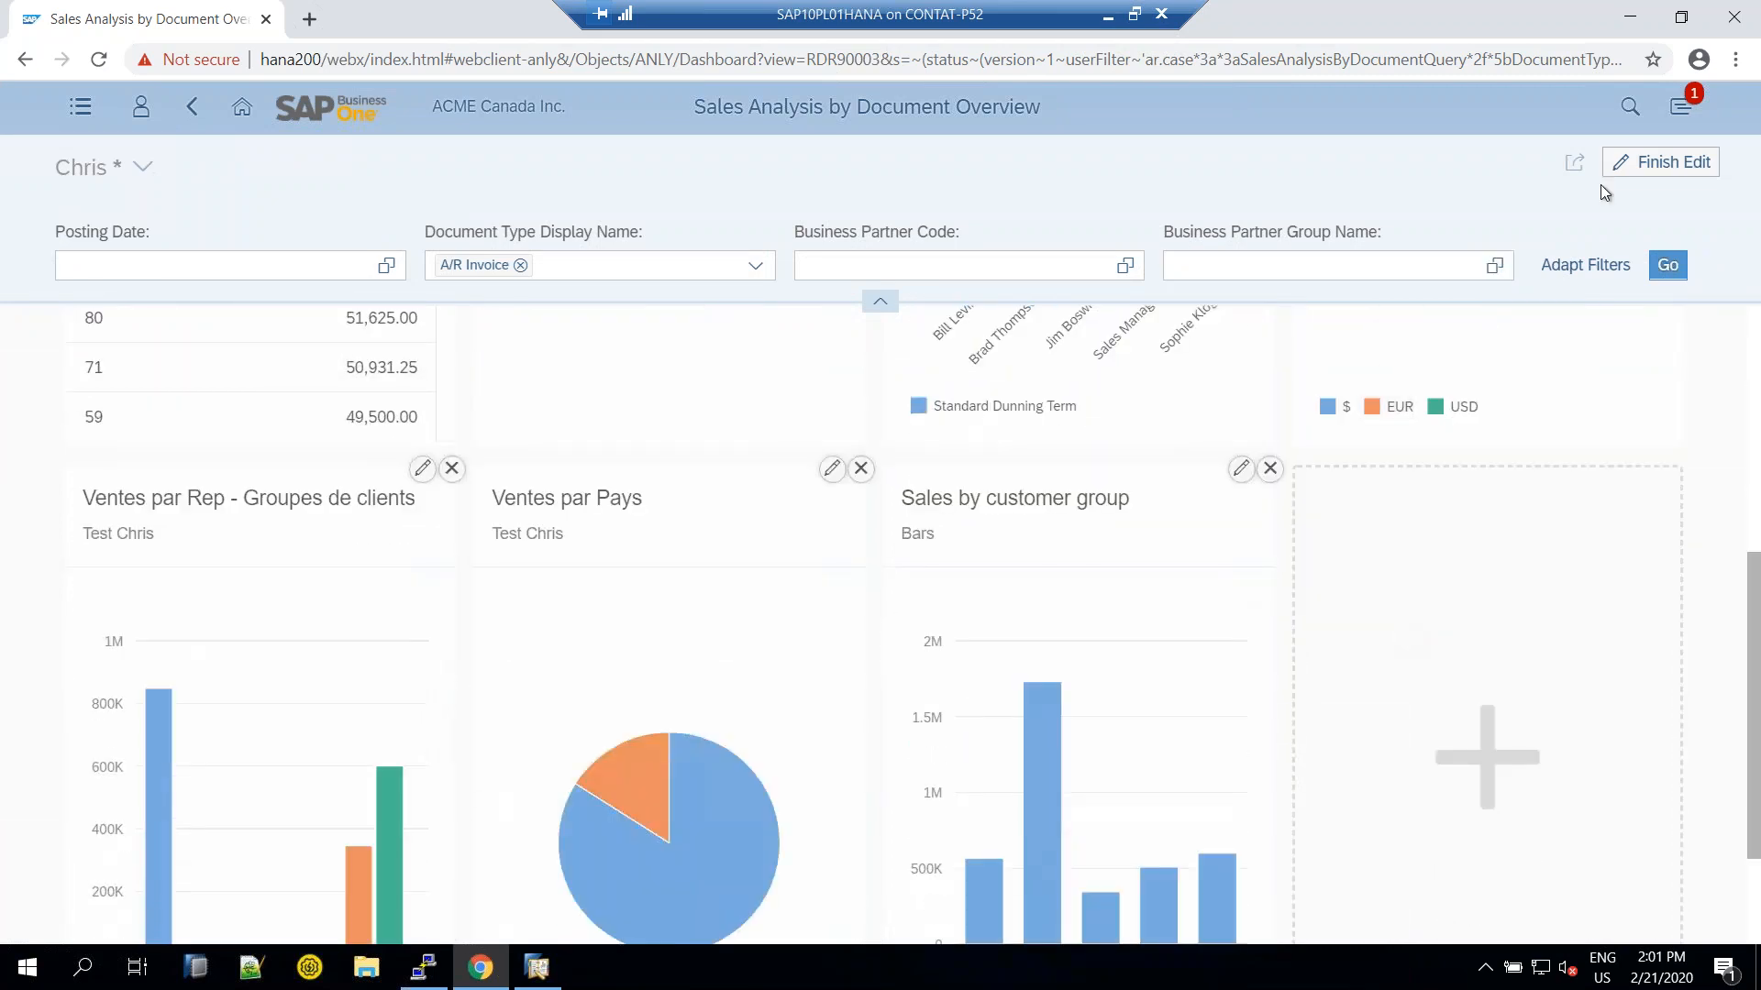
{"action": "left_click", "coordinate": [1659, 165]}
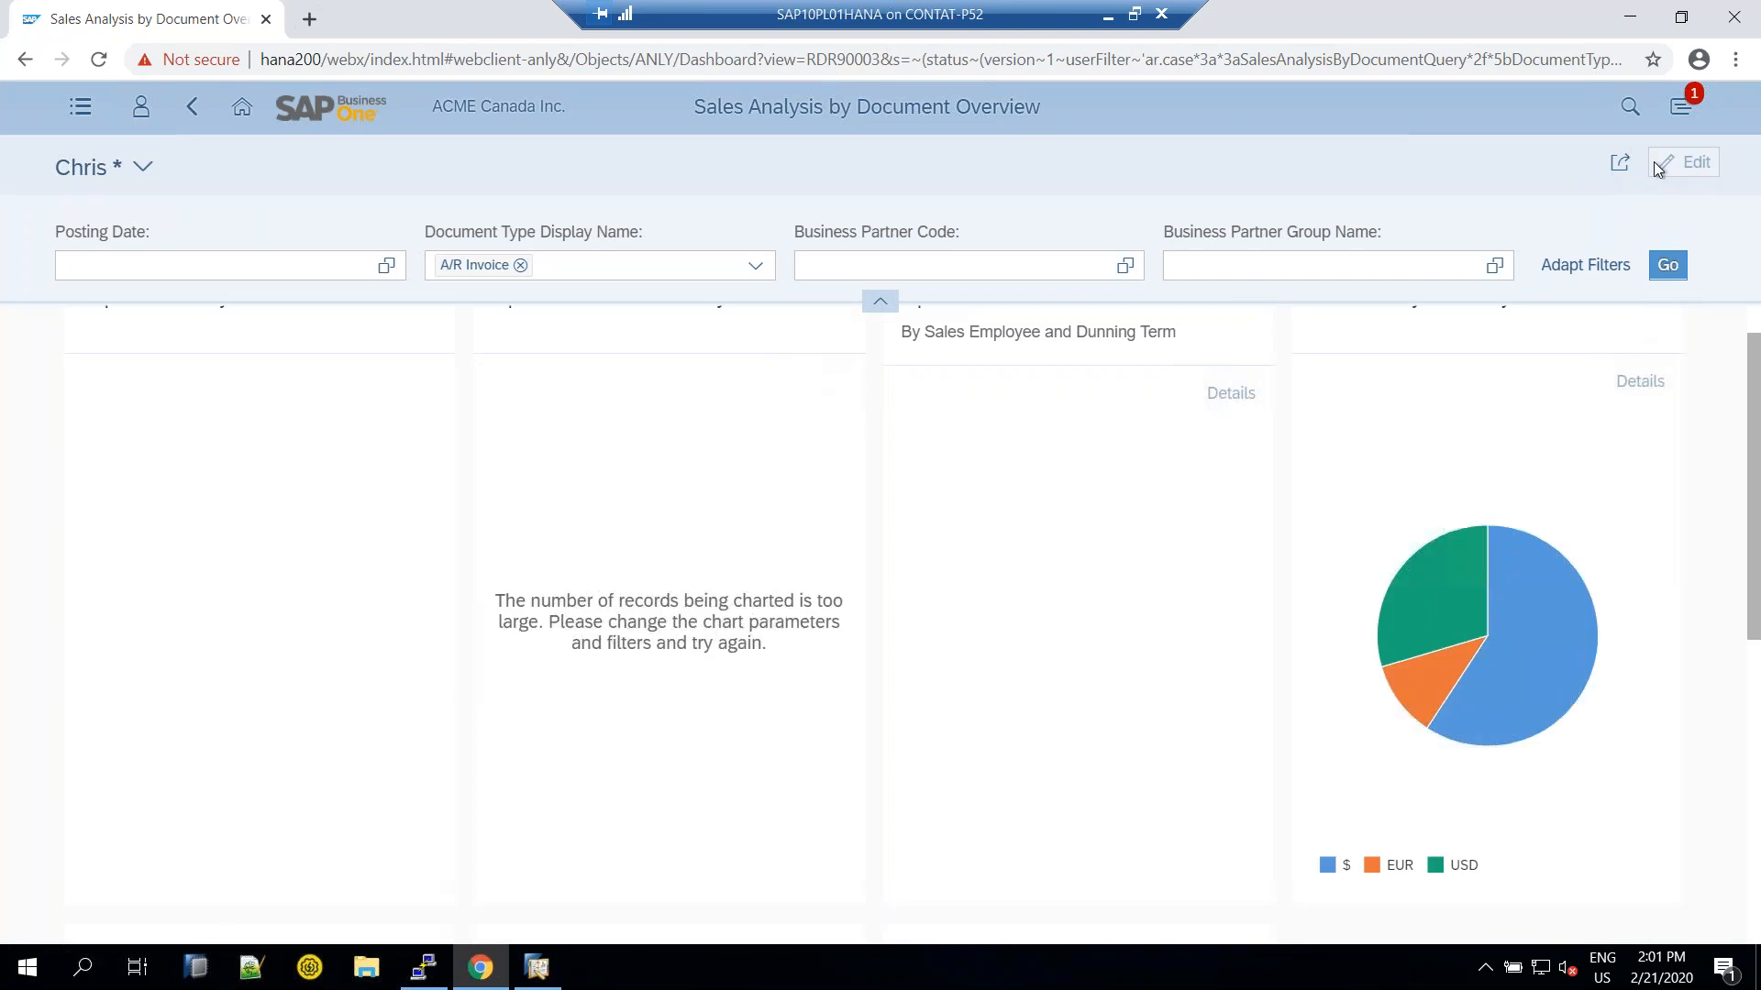
{"action": "left_click", "coordinate": [142, 167]}
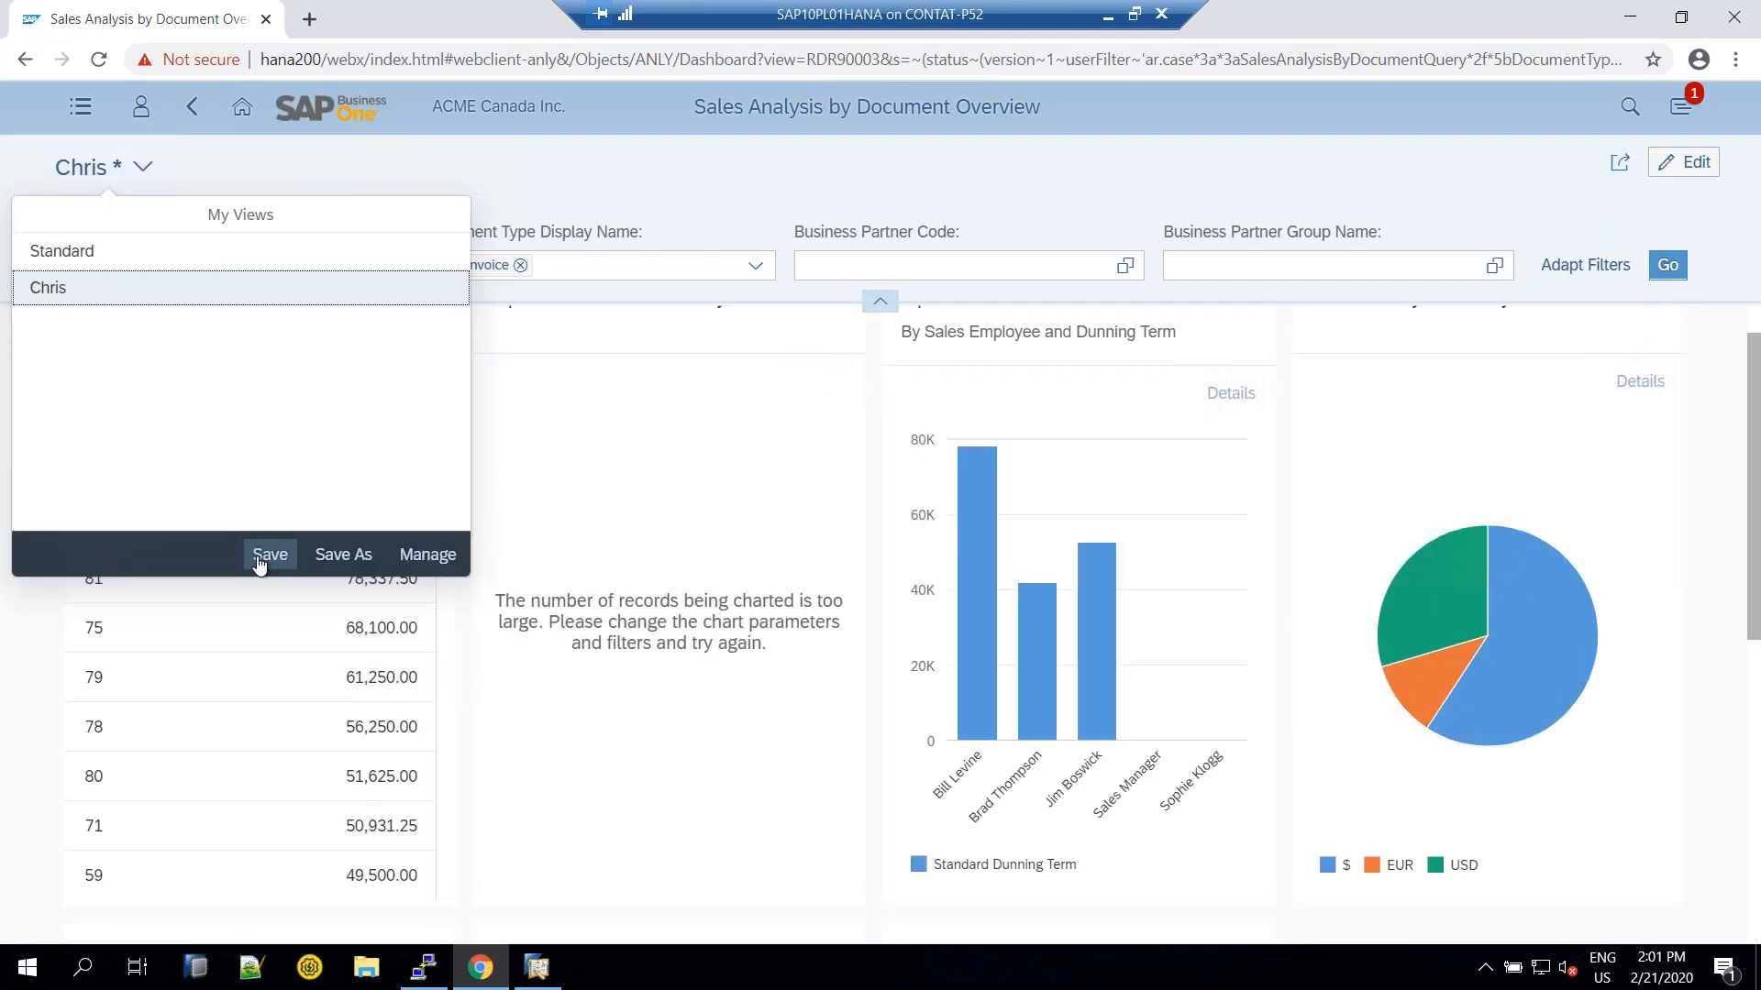
{"action": "left_click", "coordinate": [268, 555]}
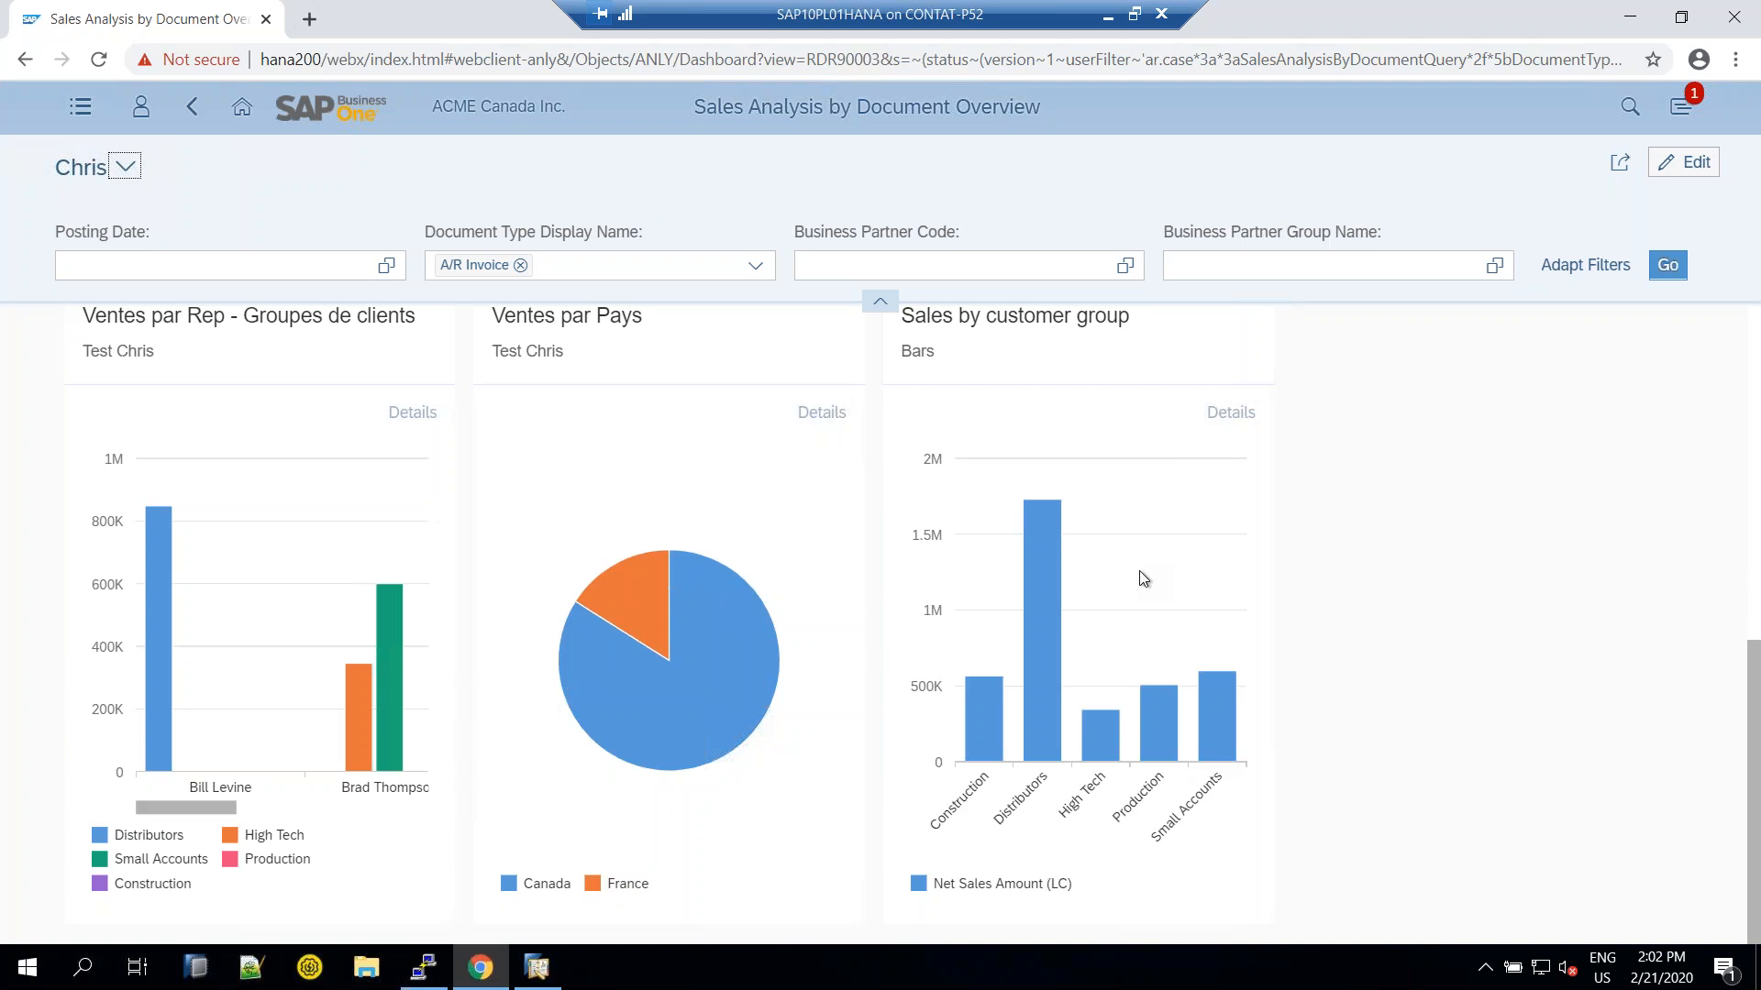
Return to the web client home page
{"action": "scroll", "coordinate": [1175, 552], "scroll_direction": "up", "scroll_amount": 6}
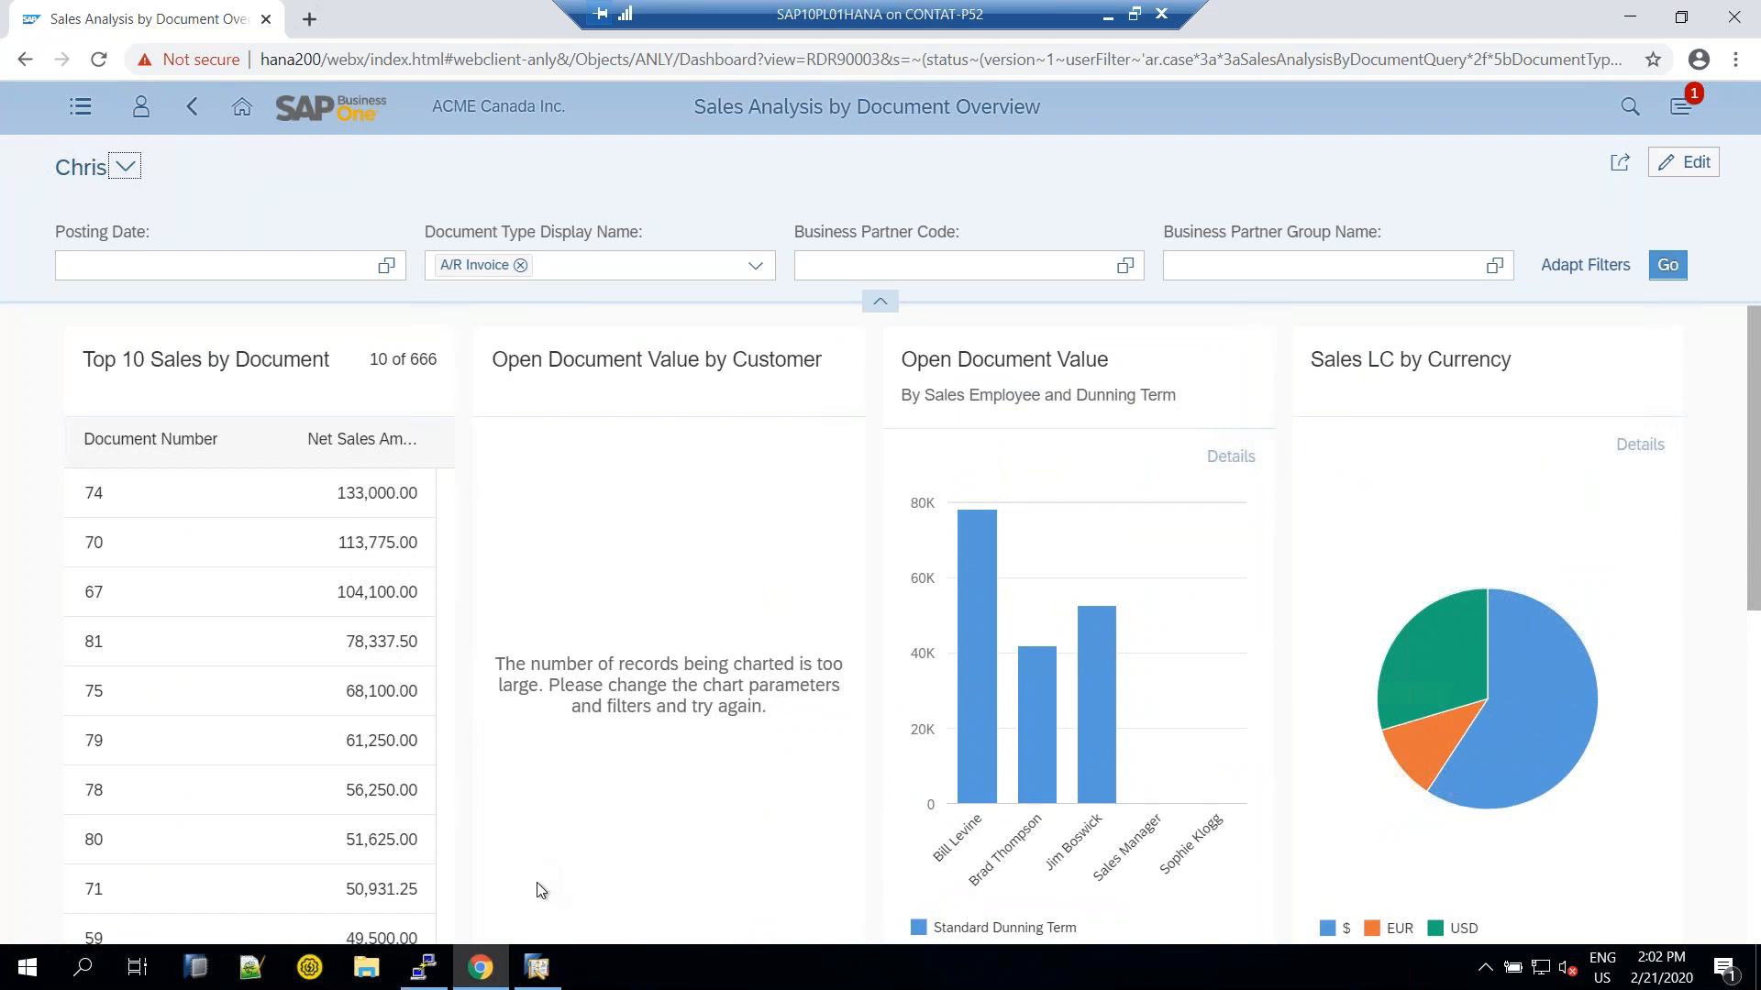
{"action": "mouse_move", "coordinate": [548, 970]}
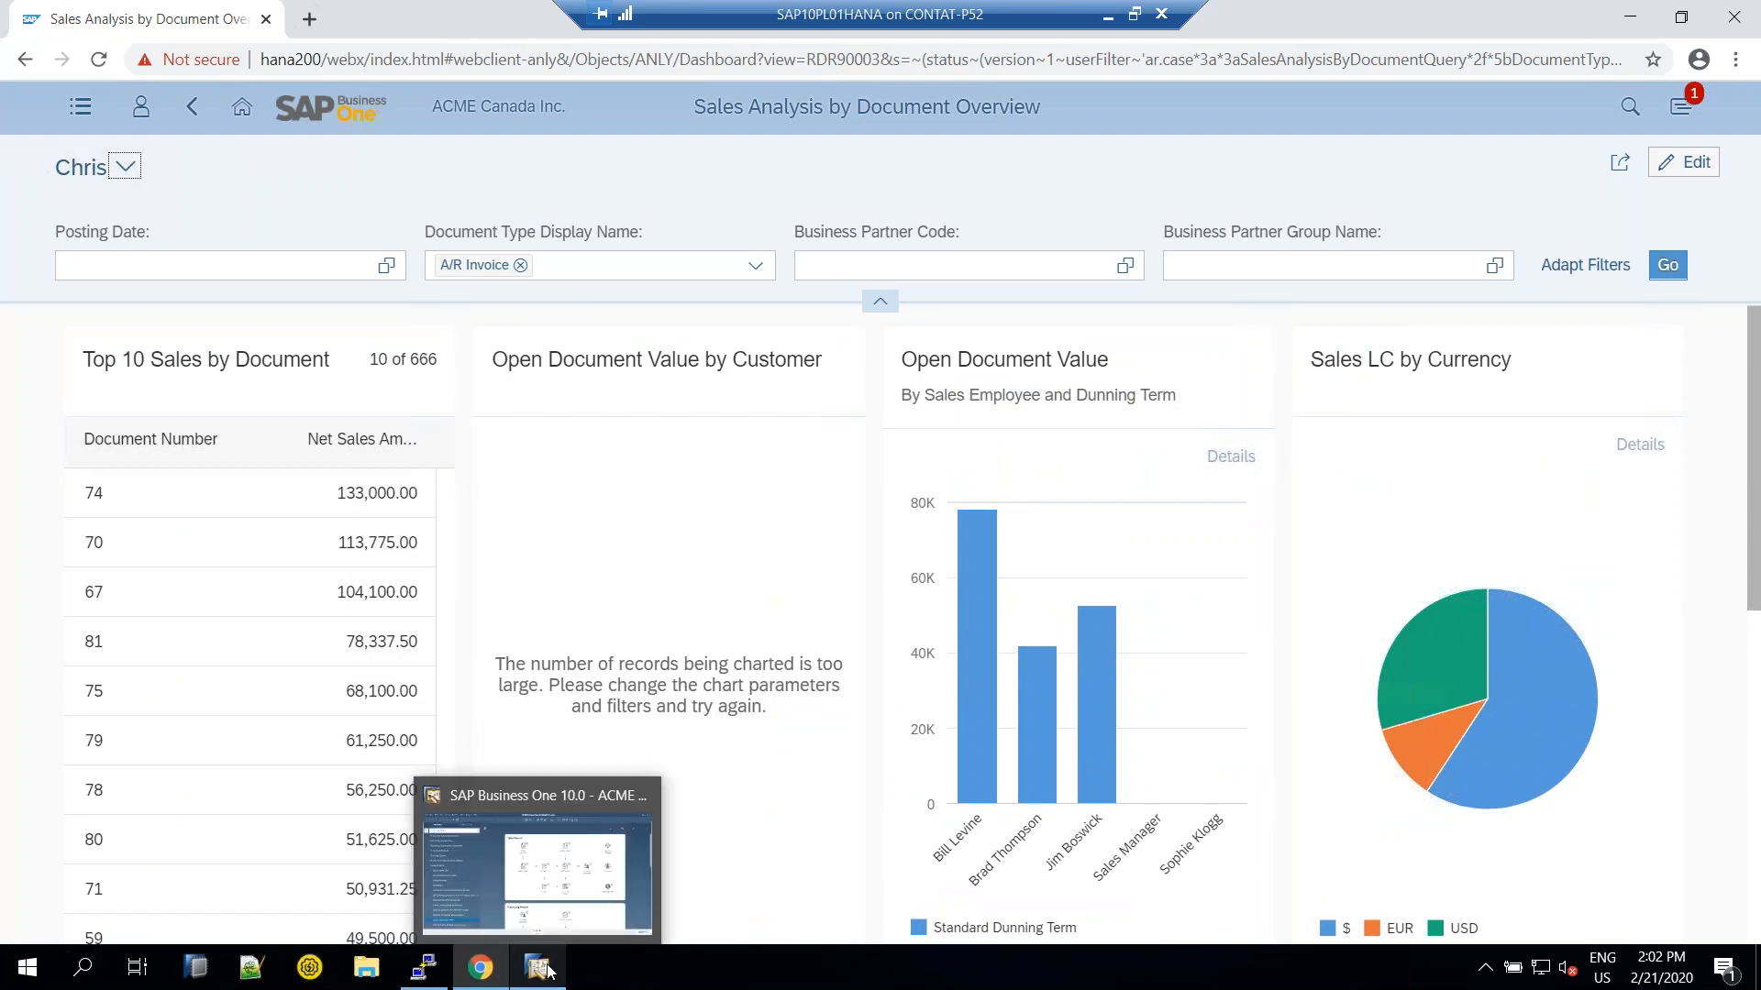
{"action": "left_click", "coordinate": [243, 110]}
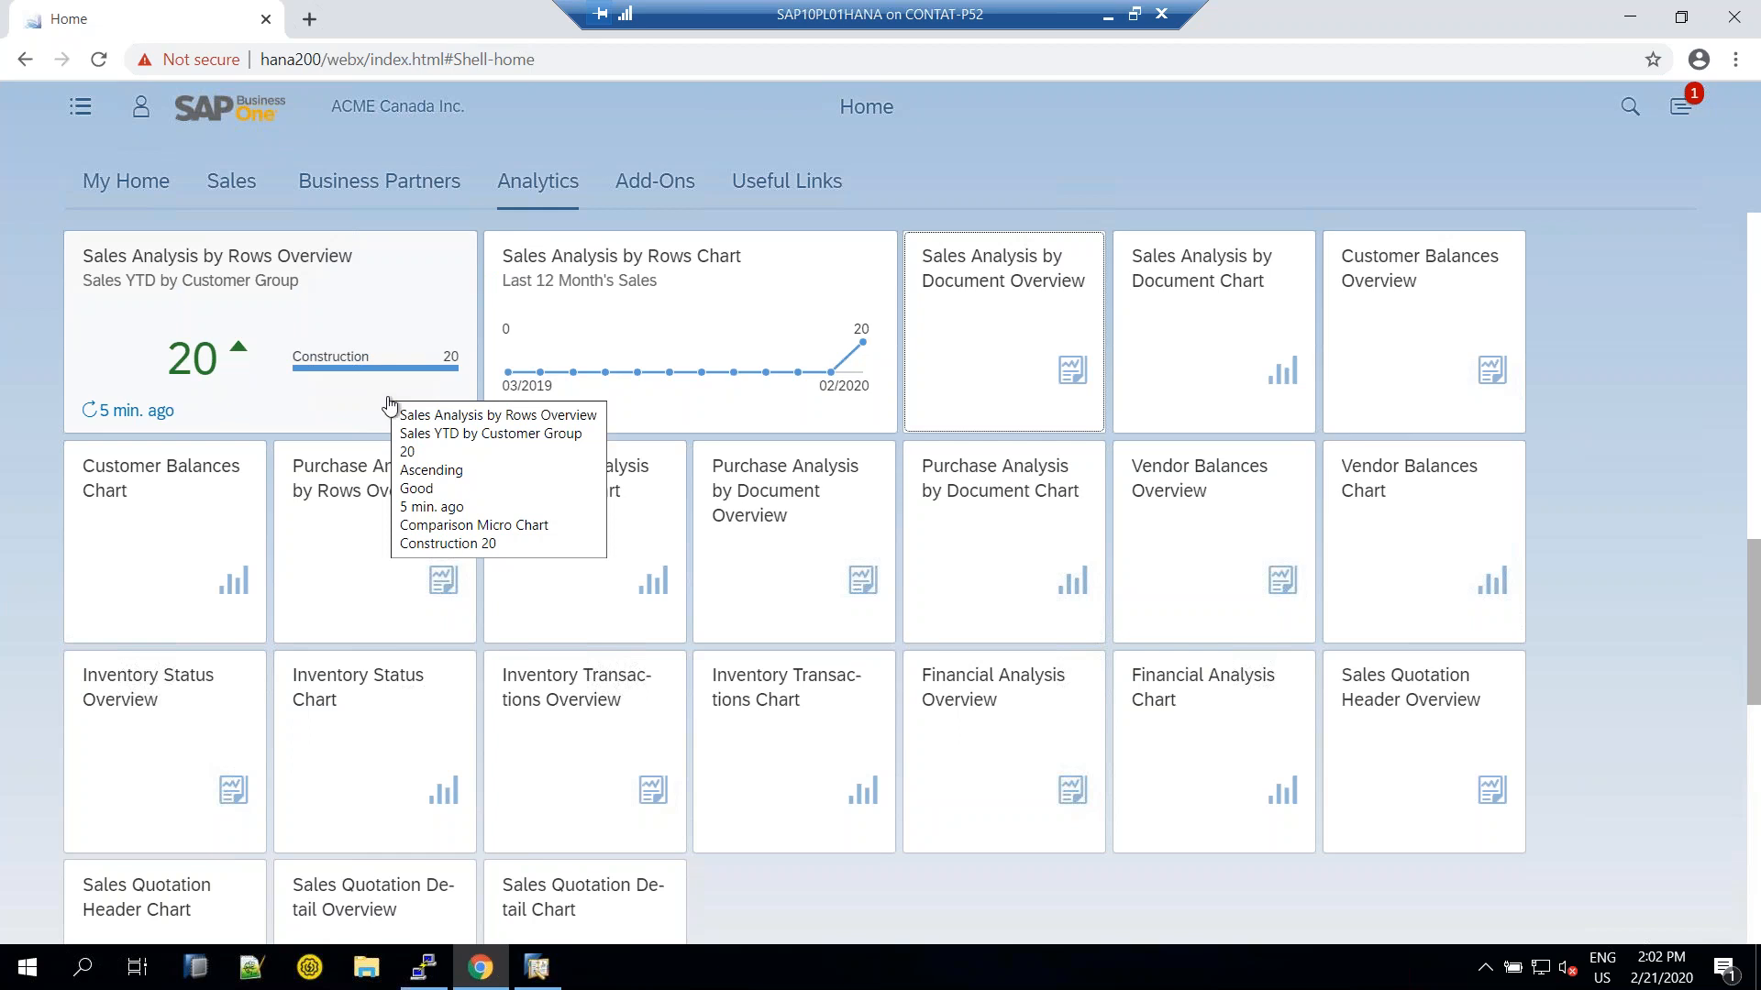
Minimize the remote session and show the closing 'THANK YOU!' slide in PowerPoint
{"action": "left_click", "coordinate": [1113, 20]}
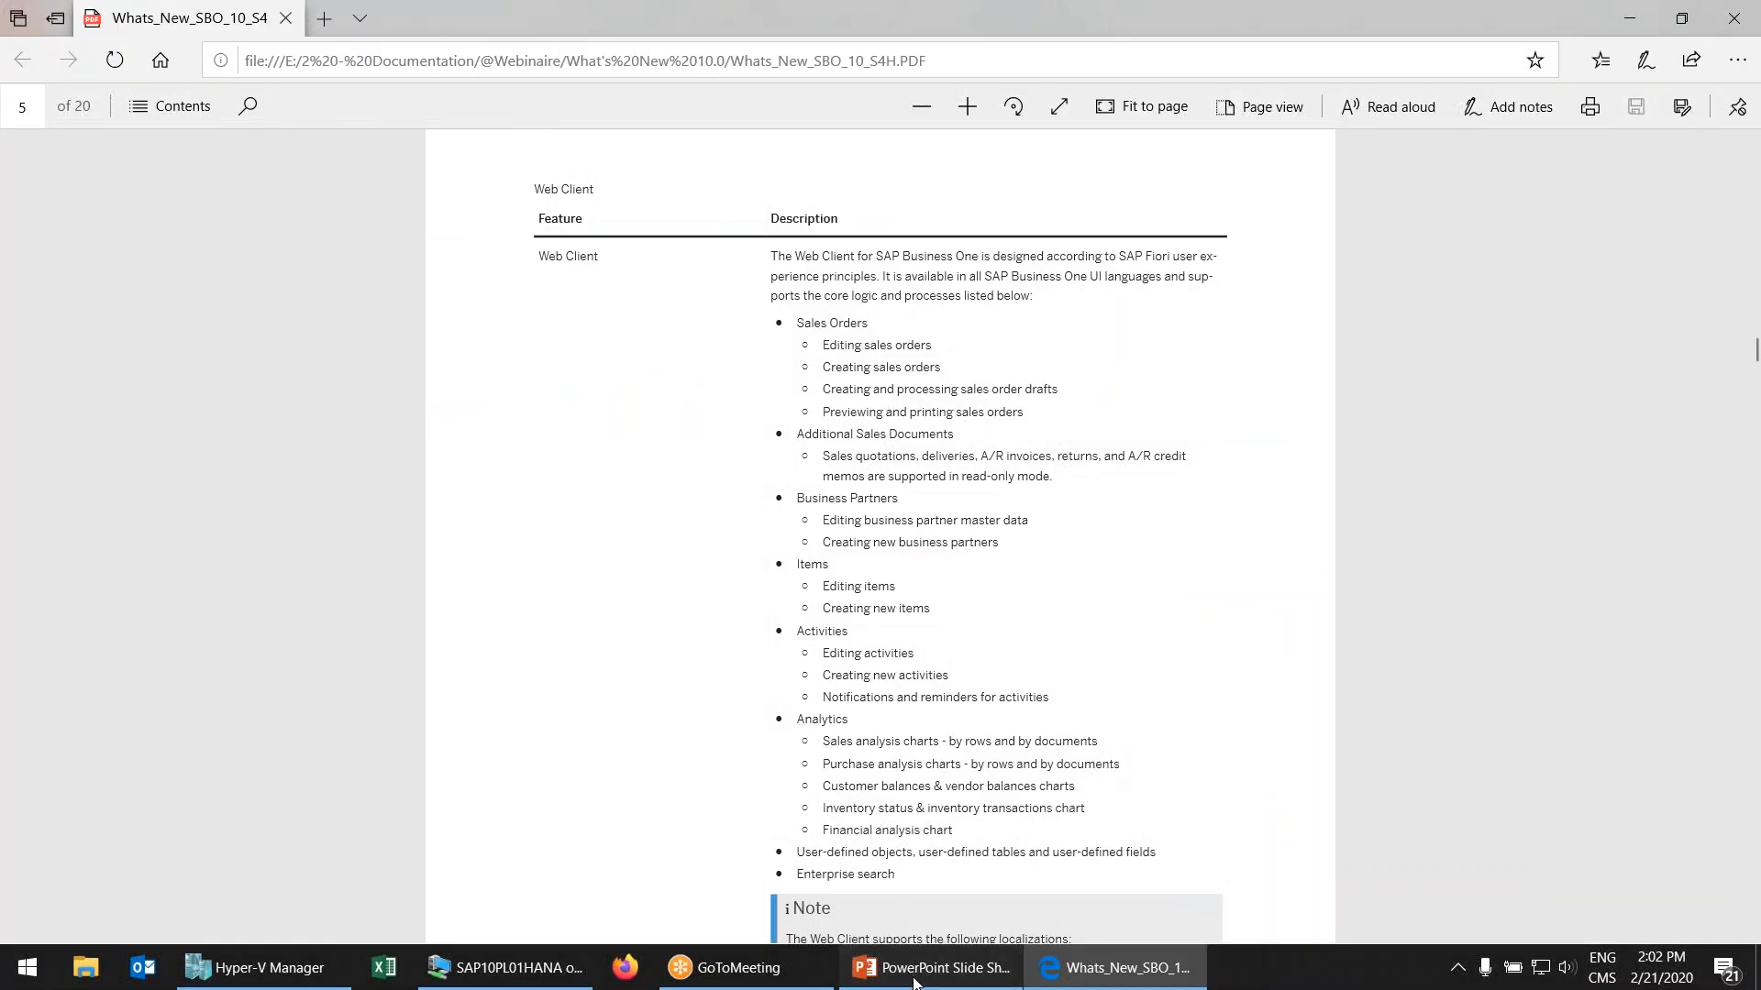
{"action": "left_click", "coordinate": [915, 972]}
{"action": "left_click", "coordinate": [1057, 541]}
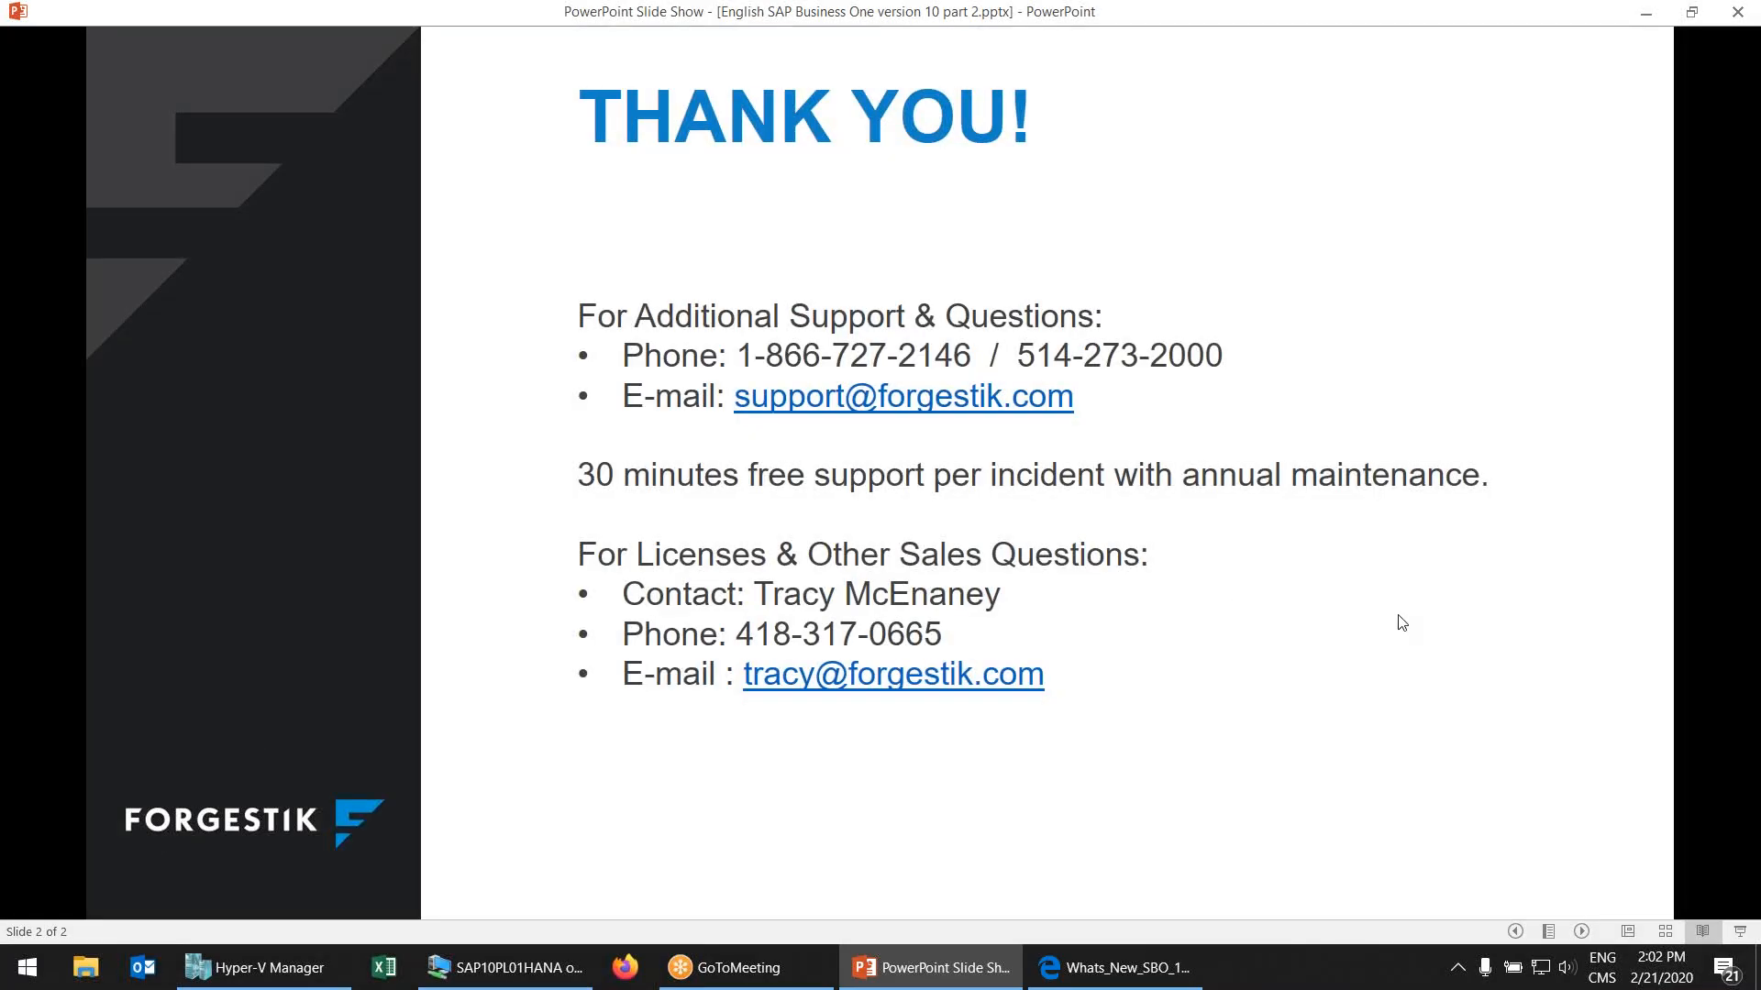